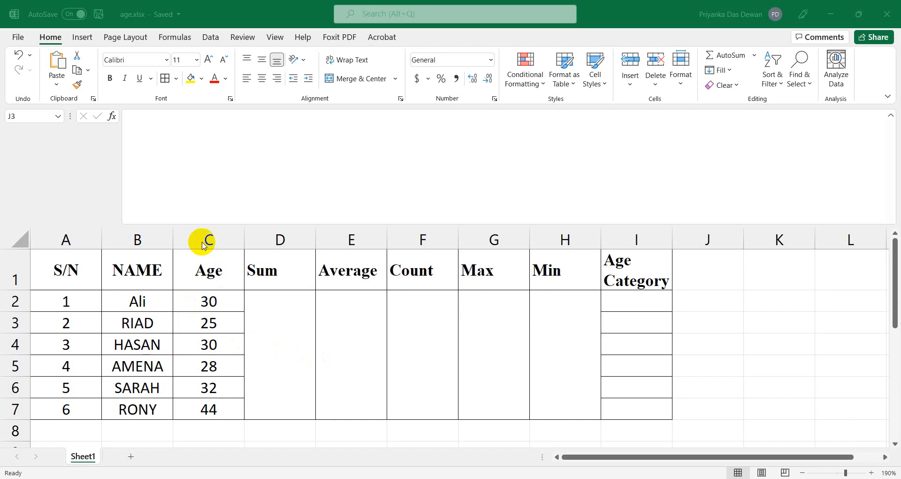
Switch from the age workbook to the RPL_CO_L3 folder window in File Explorer.
{"action": "mouse_move", "coordinate": [332, 478]}
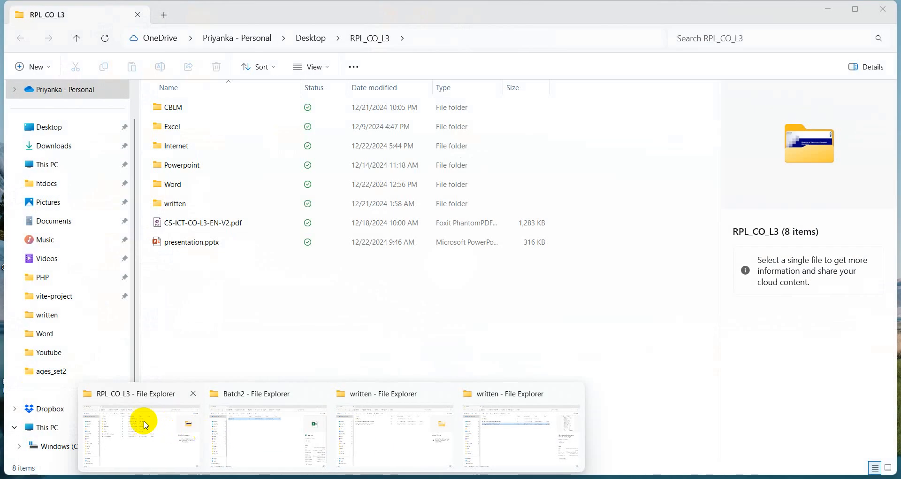
Go into Excel > ages_set2 and open job2_specification.docx in Word.
{"action": "left_click", "coordinate": [145, 425]}
{"action": "left_click", "coordinate": [179, 126]}
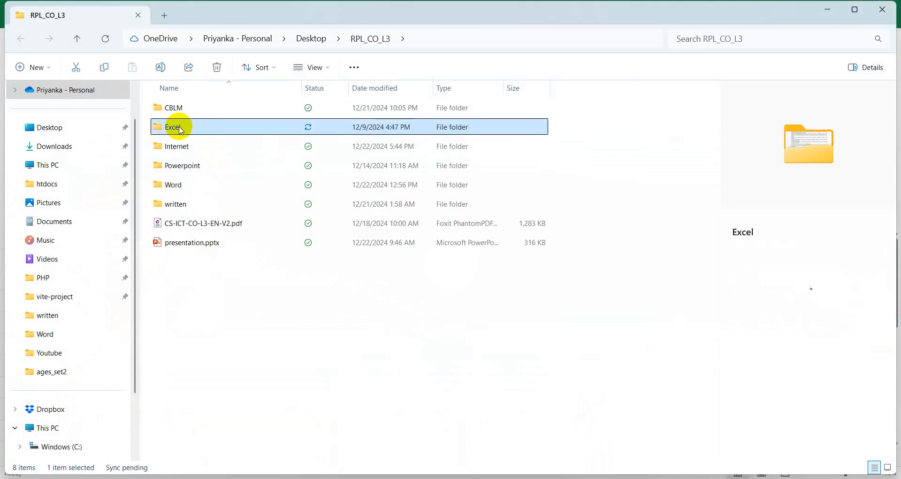
{"action": "double_click", "coordinate": [179, 127]}
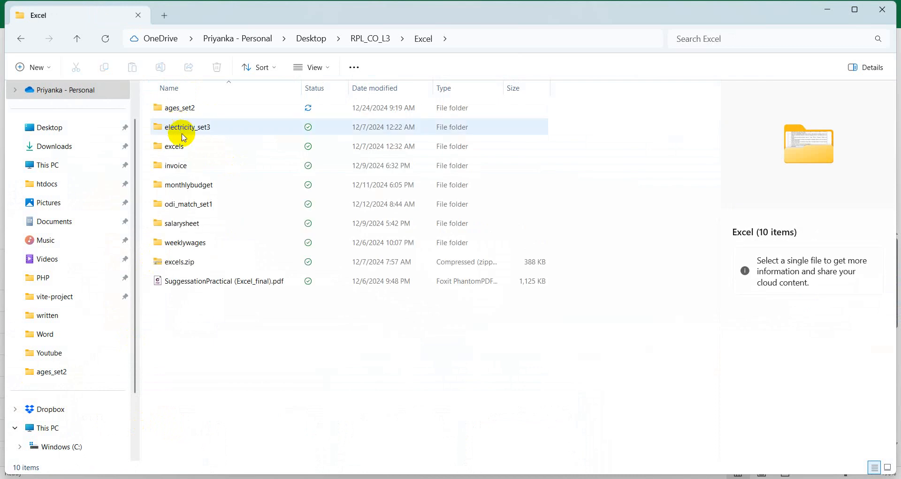
{"action": "left_click", "coordinate": [182, 114]}
{"action": "double_click", "coordinate": [182, 111]}
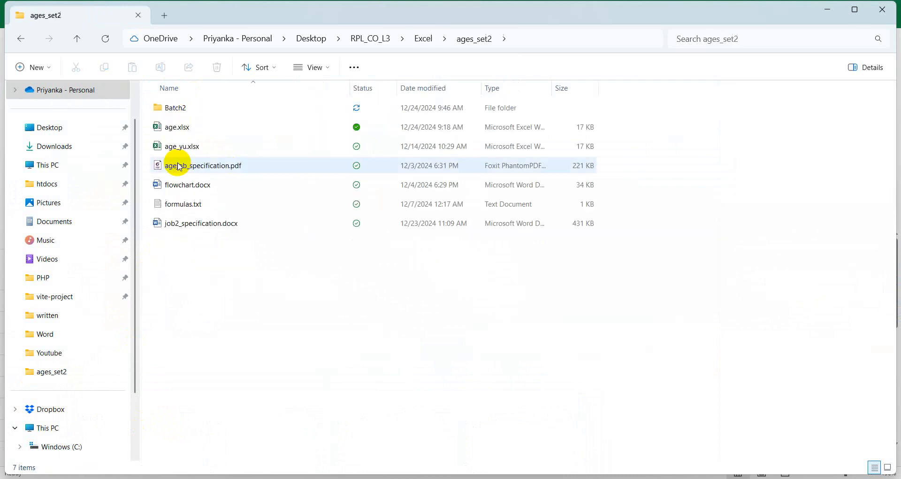
{"action": "double_click", "coordinate": [191, 225]}
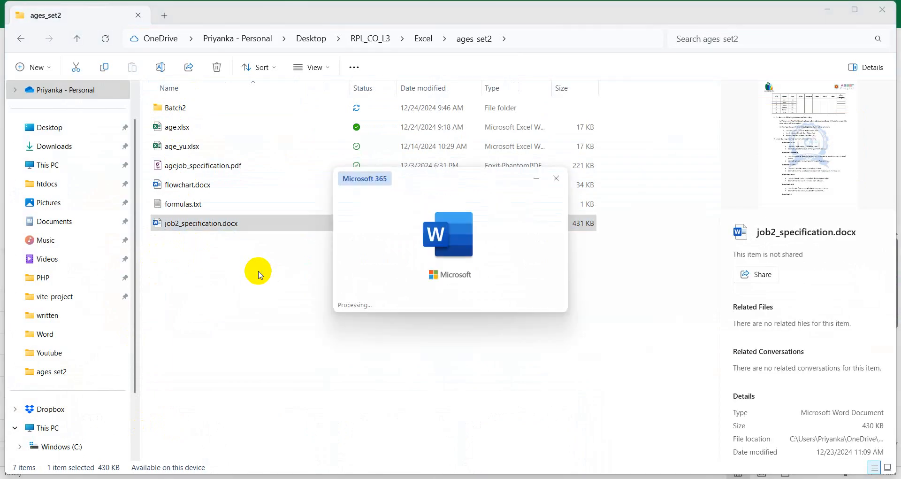
{"action": "scroll", "coordinate": [289, 331], "scroll_direction": "down", "scroll_amount": 5}
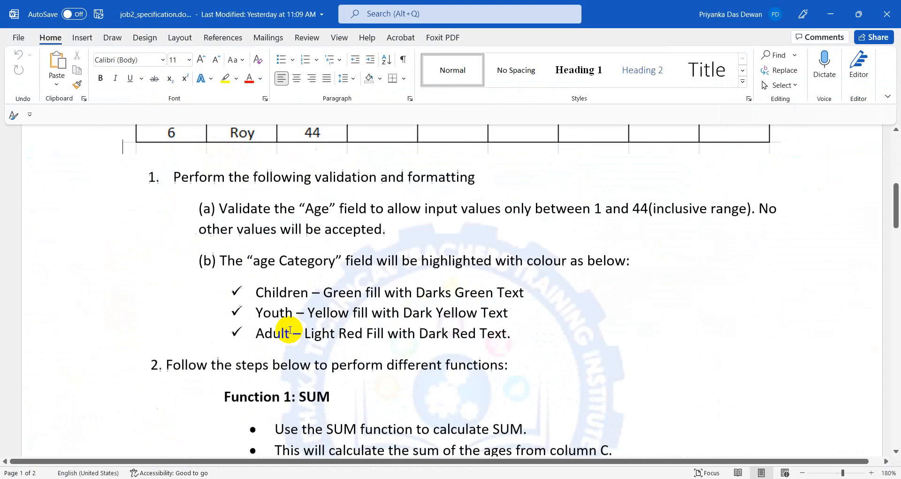
{"action": "scroll", "coordinate": [289, 331], "scroll_direction": "down", "scroll_amount": 2}
{"action": "scroll", "coordinate": [298, 326], "scroll_direction": "up", "scroll_amount": 4}
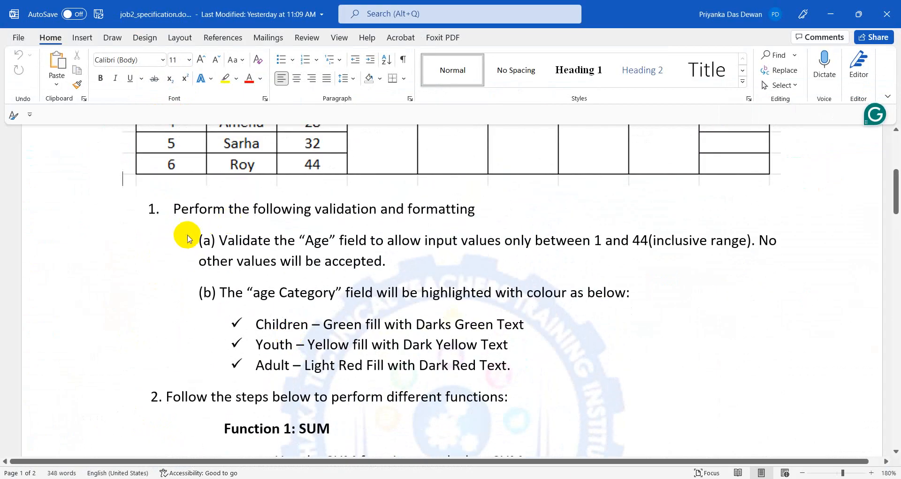
{"action": "left_click_drag", "start_coordinate": [199, 239], "coordinate": [694, 263]}
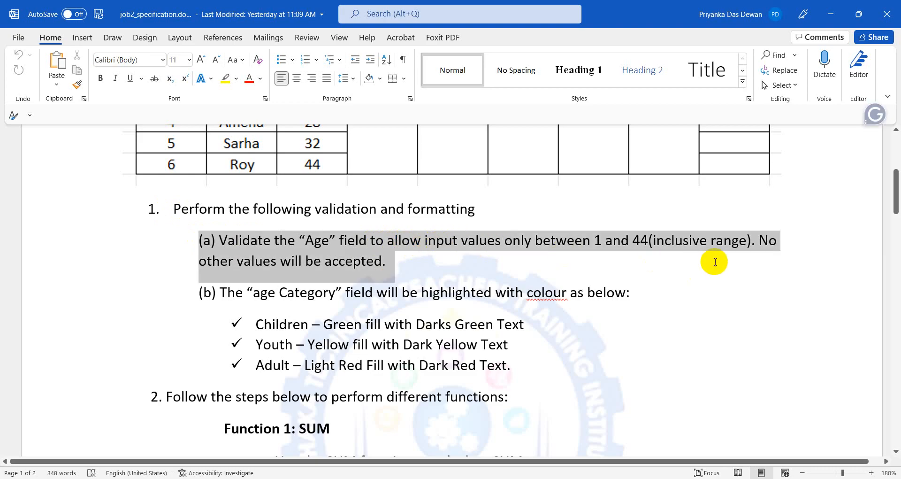
{"action": "left_click", "coordinate": [437, 240]}
{"action": "left_click", "coordinate": [501, 240]}
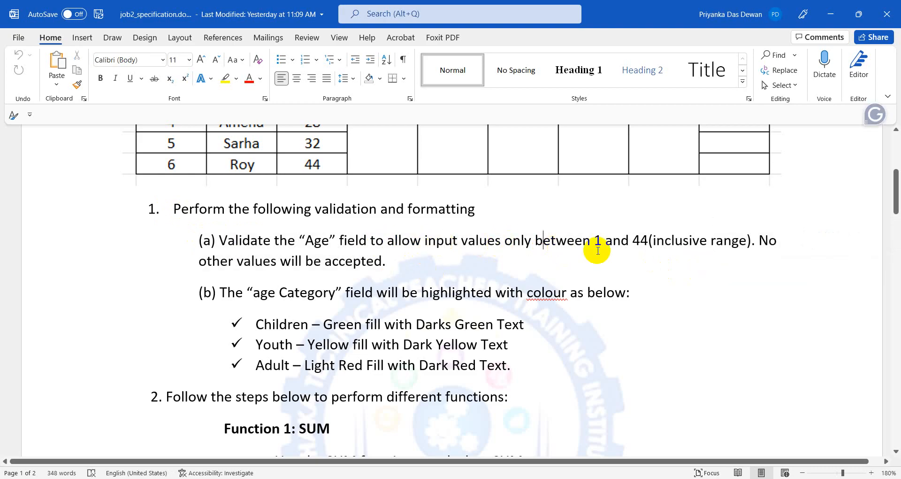
{"action": "left_click_drag", "start_coordinate": [595, 241], "coordinate": [637, 240]}
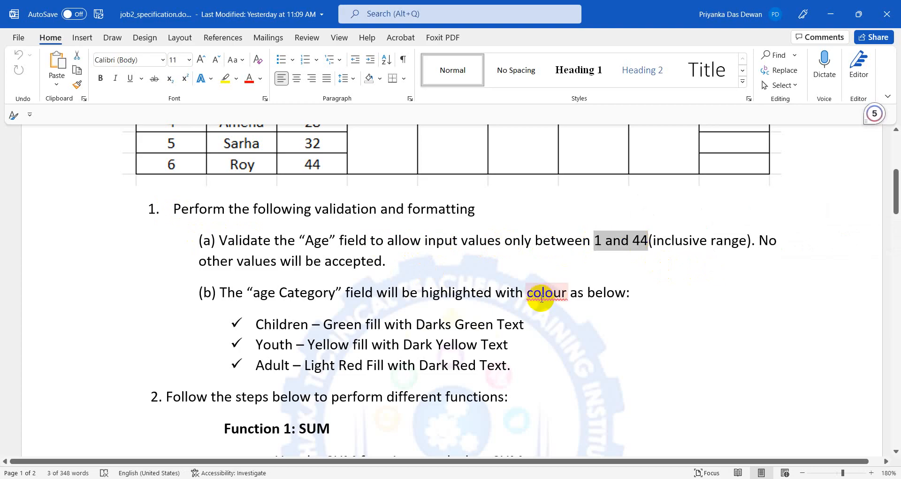
{"action": "left_click", "coordinate": [542, 296]}
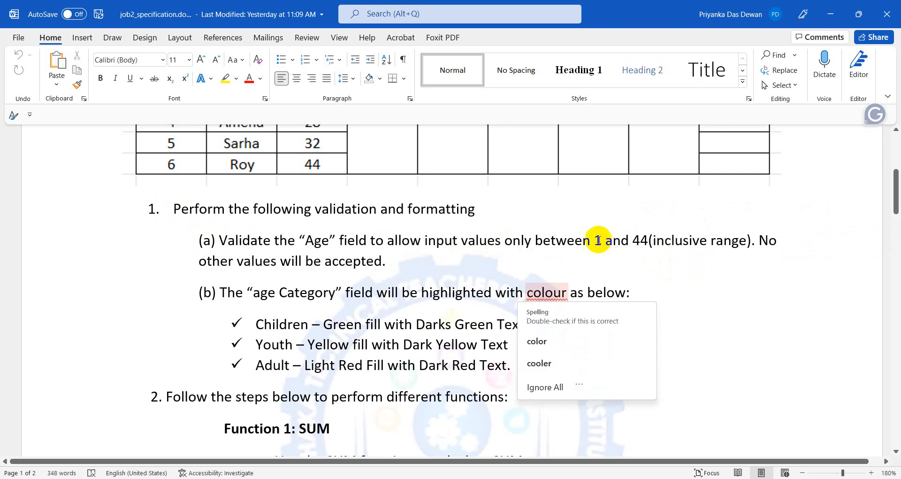
{"action": "left_click_drag", "start_coordinate": [595, 243], "coordinate": [646, 245]}
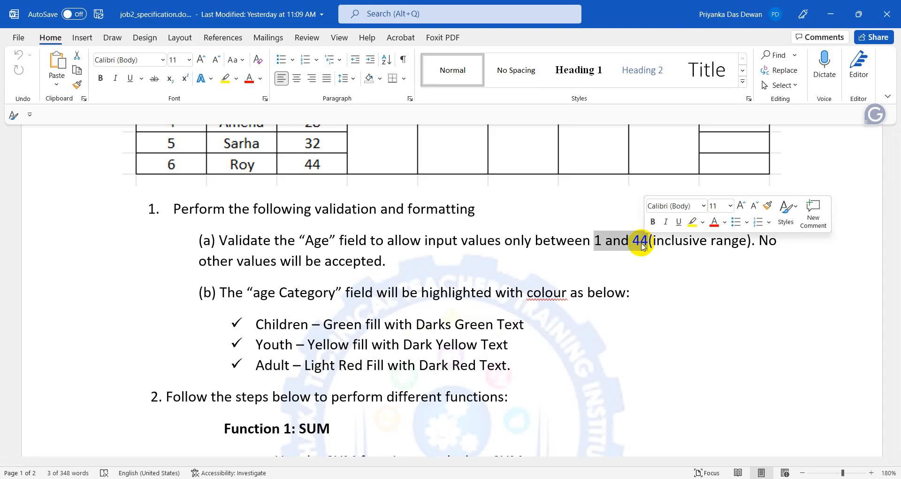
{"action": "left_click", "coordinate": [367, 365]}
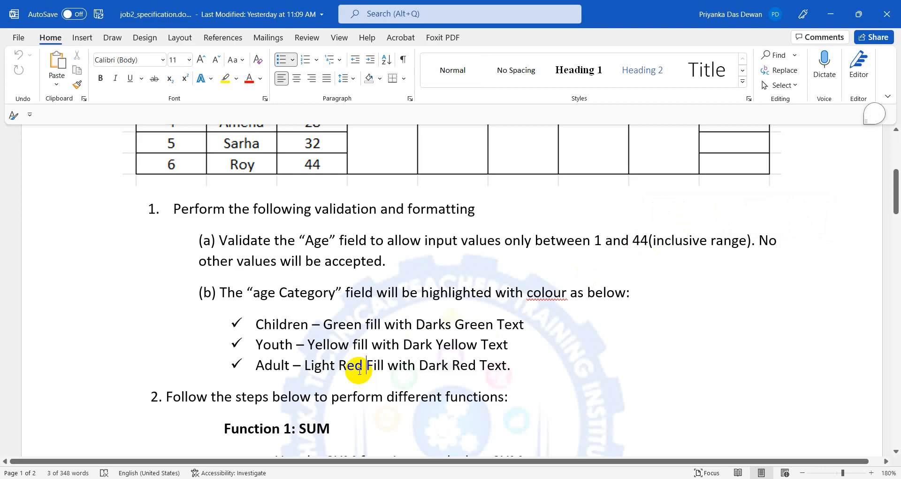
{"action": "scroll", "coordinate": [371, 347], "scroll_direction": "down", "scroll_amount": 3}
{"action": "scroll", "coordinate": [340, 341], "scroll_direction": "up", "scroll_amount": 3}
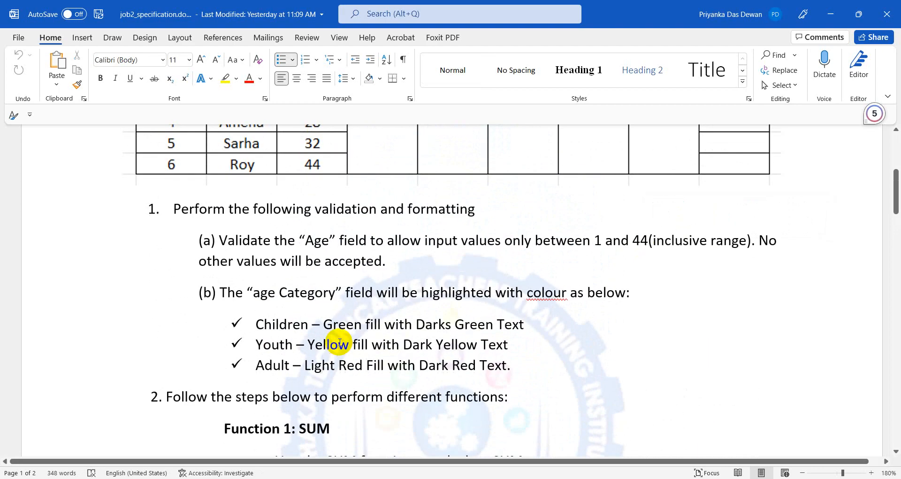
{"action": "left_click", "coordinate": [353, 327]}
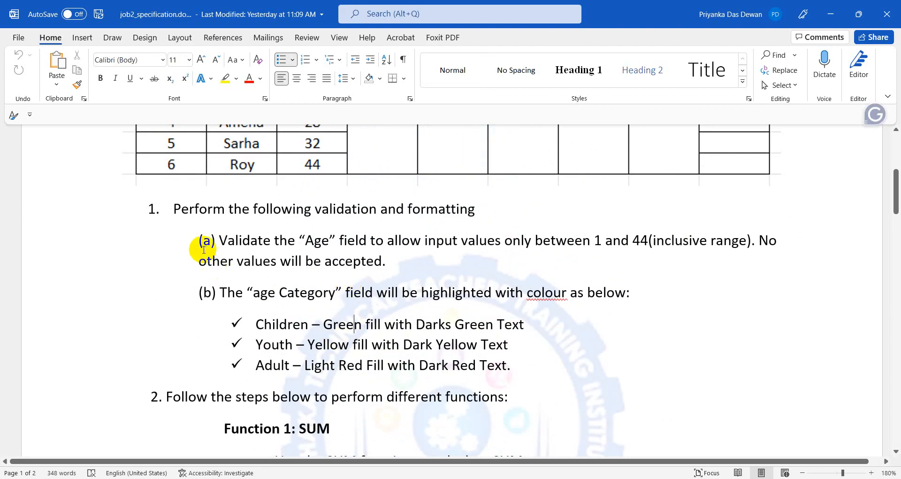
{"action": "left_click_drag", "start_coordinate": [201, 241], "coordinate": [453, 255]}
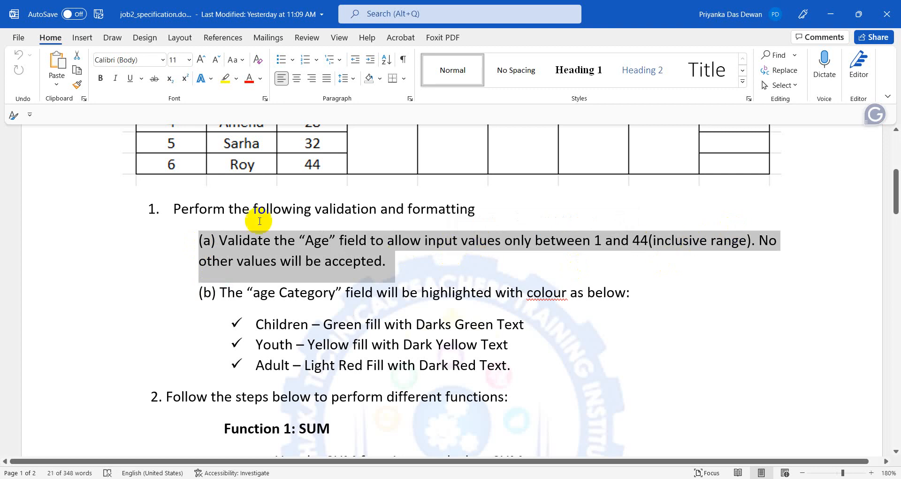
Colour the Age validation instruction text of item (a) red.
{"action": "left_click", "coordinate": [258, 238]}
{"action": "left_click_drag", "start_coordinate": [220, 240], "coordinate": [261, 240]}
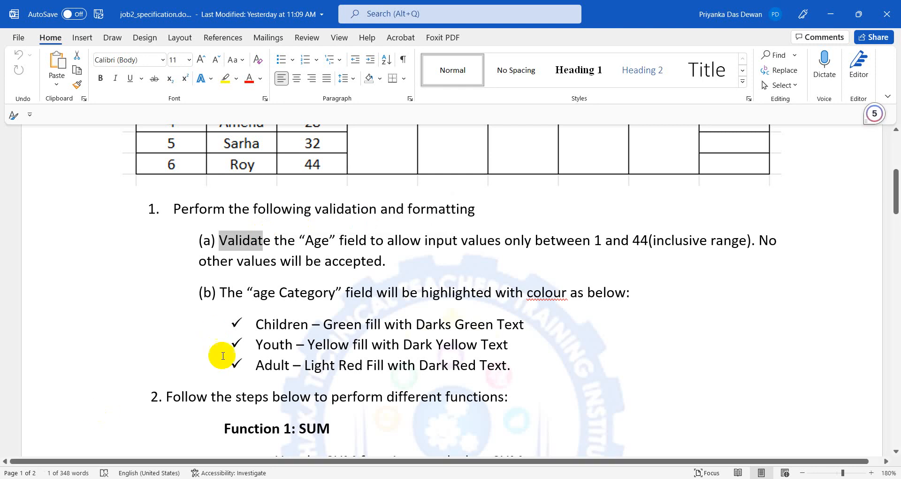
{"action": "left_click", "coordinate": [333, 324]}
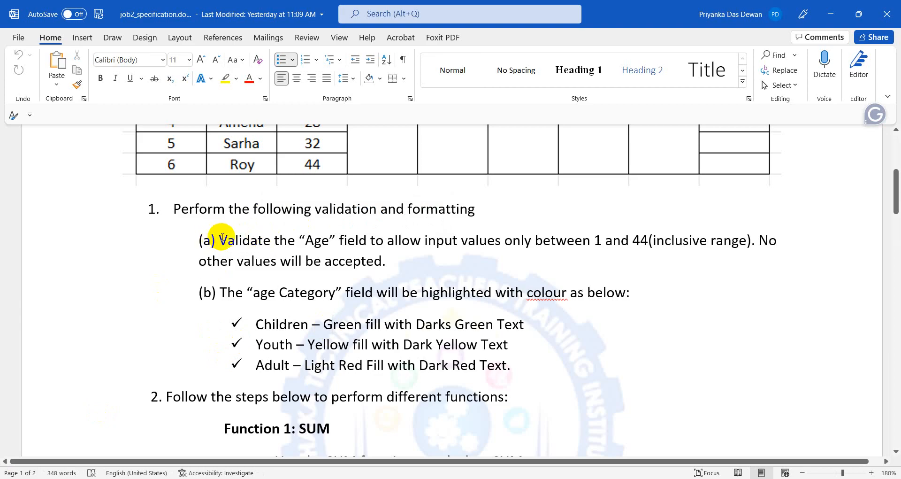
{"action": "left_click_drag", "start_coordinate": [219, 240], "coordinate": [402, 254]}
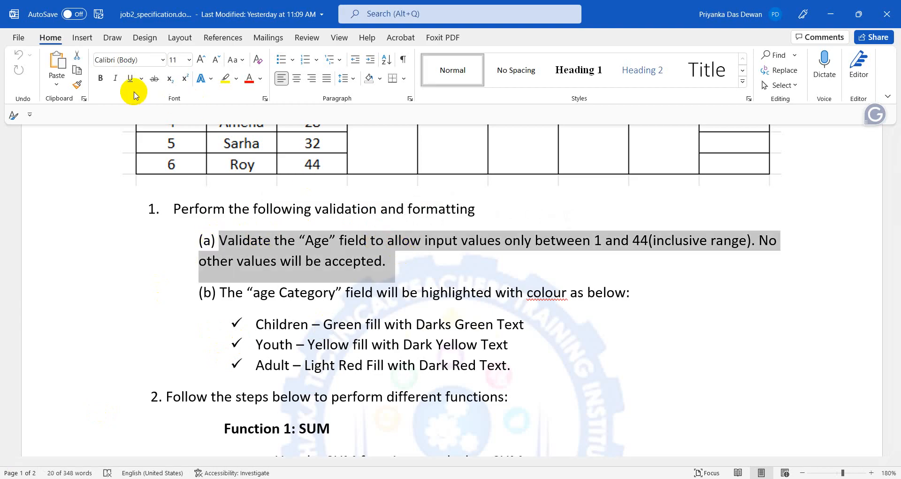
{"action": "left_click", "coordinate": [248, 81]}
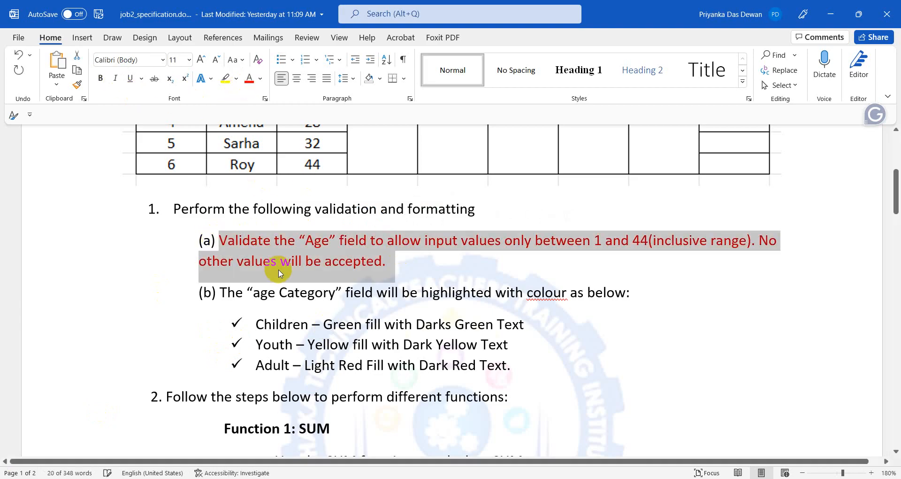
{"action": "scroll", "coordinate": [280, 274], "scroll_direction": "down", "scroll_amount": 1}
{"action": "scroll", "coordinate": [272, 268], "scroll_direction": "up", "scroll_amount": 1}
{"action": "left_click", "coordinate": [254, 292]}
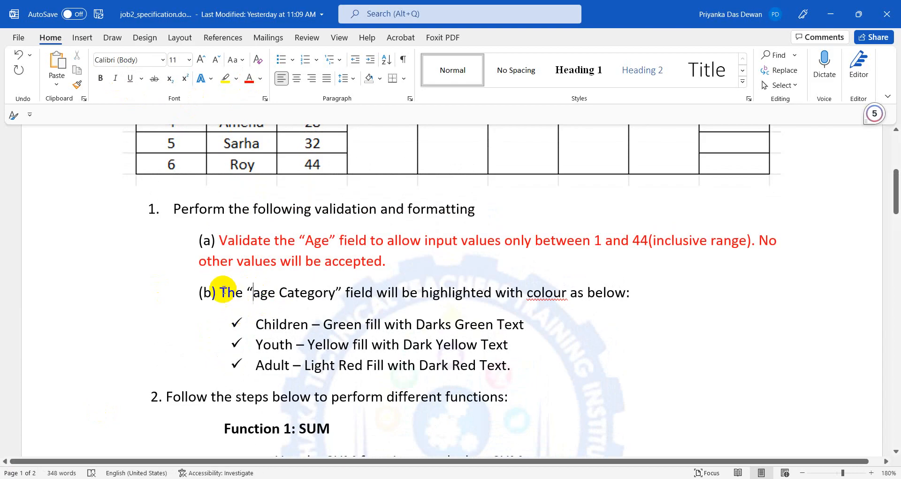
Select item (b) and its colour rules down through the Adult line.
{"action": "mouse_move", "coordinate": [221, 292]}
{"action": "left_mouse_down"}
{"action": "mouse_move", "coordinate": [584, 352]}
{"action": "mouse_move", "coordinate": [583, 338]}
{"action": "mouse_move", "coordinate": [563, 360]}
{"action": "left_mouse_up"}
{"action": "left_click", "coordinate": [553, 364]}
{"action": "left_click", "coordinate": [323, 319]}
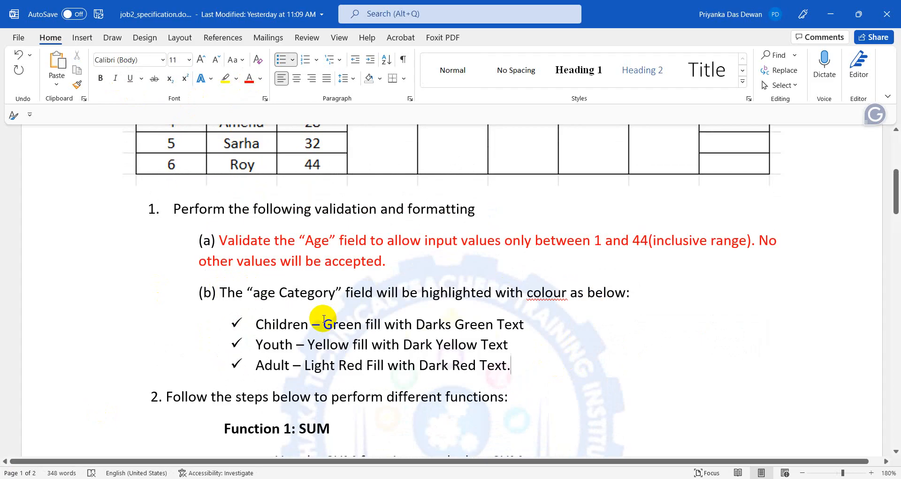
{"action": "scroll", "coordinate": [799, 175], "scroll_direction": "up", "scroll_amount": 1}
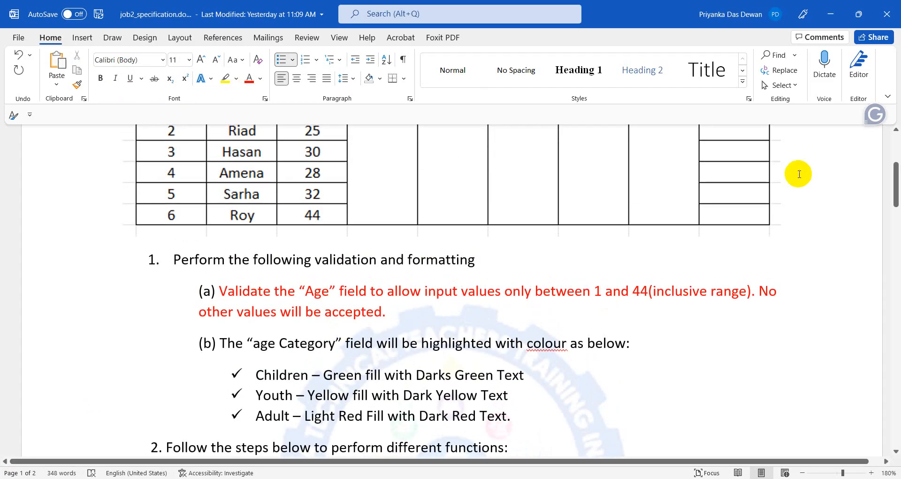
Highlight the Children and Adult (26-44) age ranges, then scroll back to the page 2 data table.
{"action": "scroll", "coordinate": [700, 228], "scroll_direction": "up", "scroll_amount": 2}
{"action": "left_click", "coordinate": [730, 176]}
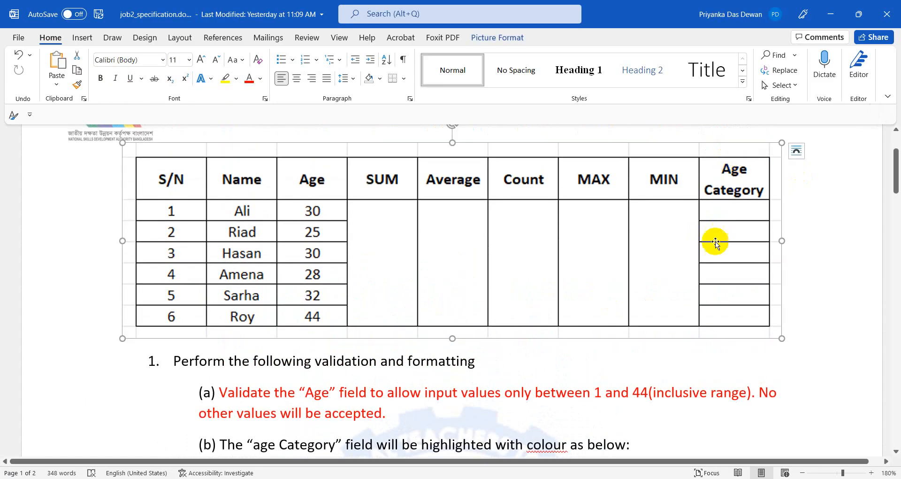
{"action": "scroll", "coordinate": [221, 399], "scroll_direction": "down", "scroll_amount": 2}
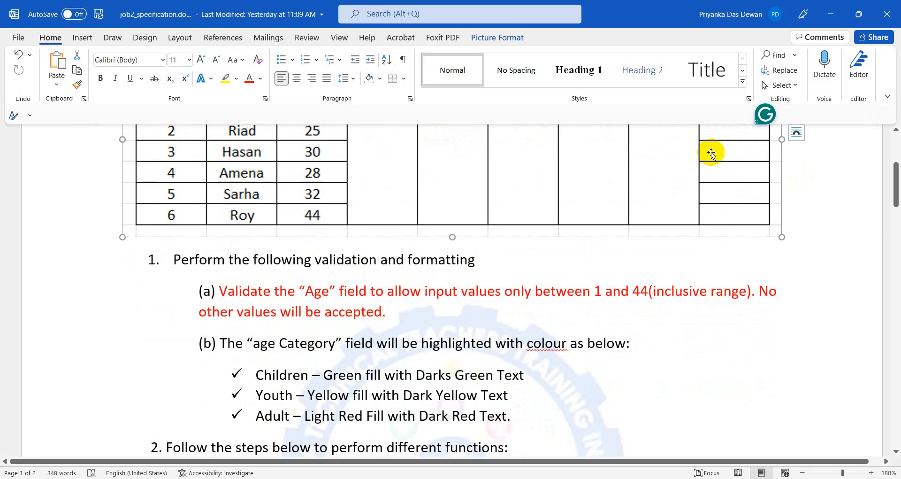
{"action": "scroll", "coordinate": [721, 249], "scroll_direction": "up", "scroll_amount": 1}
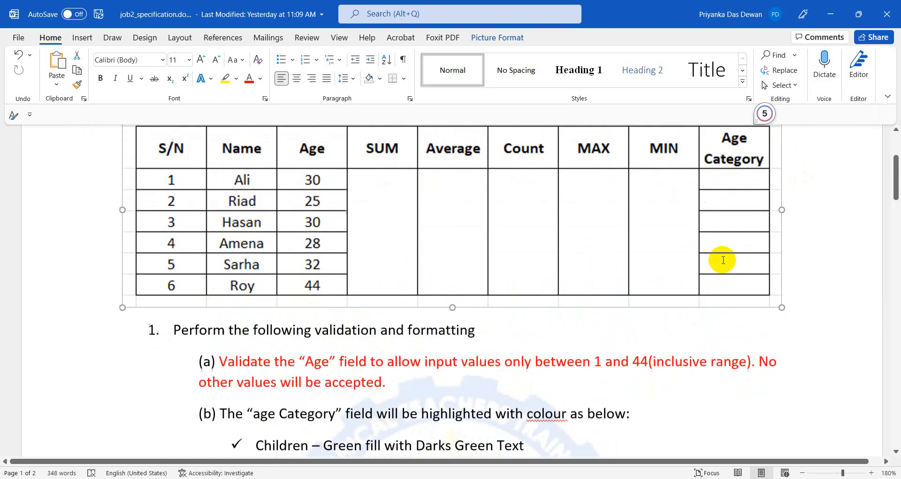
{"action": "scroll", "coordinate": [723, 259], "scroll_direction": "down", "scroll_amount": 15}
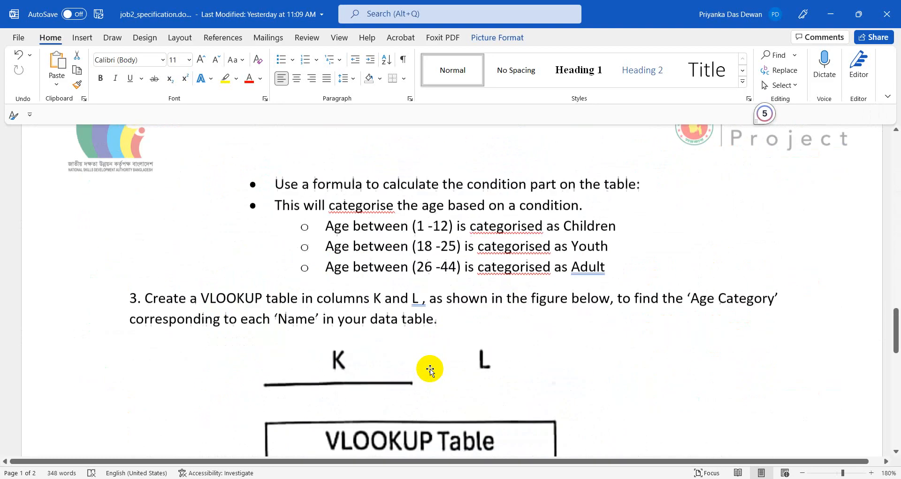
{"action": "scroll", "coordinate": [430, 368], "scroll_direction": "down", "scroll_amount": 1}
{"action": "left_click_drag", "start_coordinate": [416, 161], "coordinate": [451, 160]}
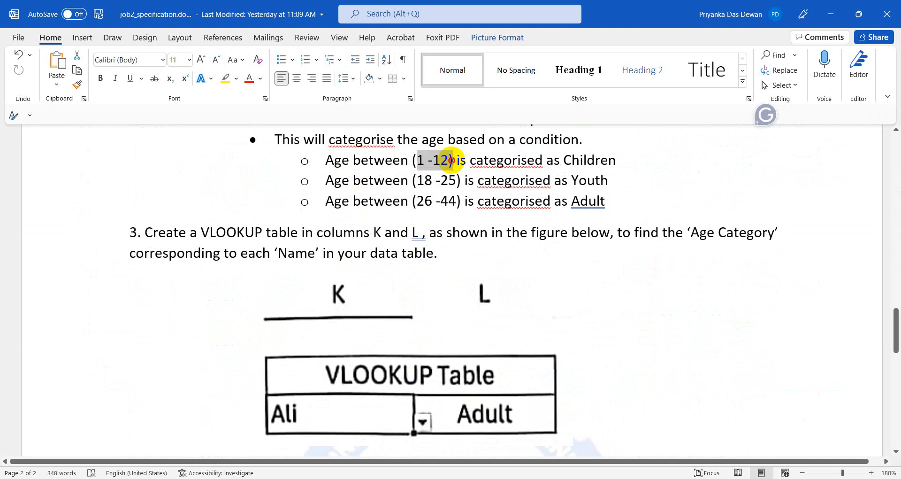
{"action": "left_click", "coordinate": [567, 171]}
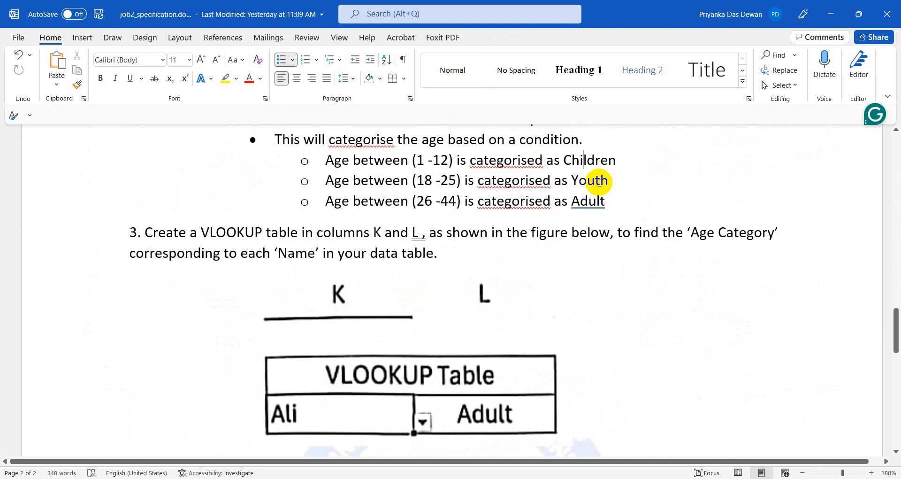
{"action": "left_click_drag", "start_coordinate": [417, 201], "coordinate": [465, 201]}
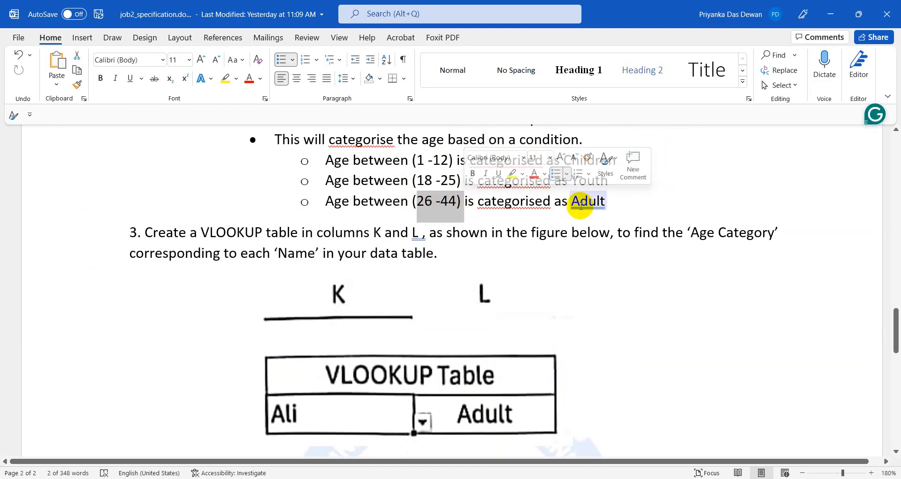
{"action": "scroll", "coordinate": [629, 282], "scroll_direction": "up", "scroll_amount": 15}
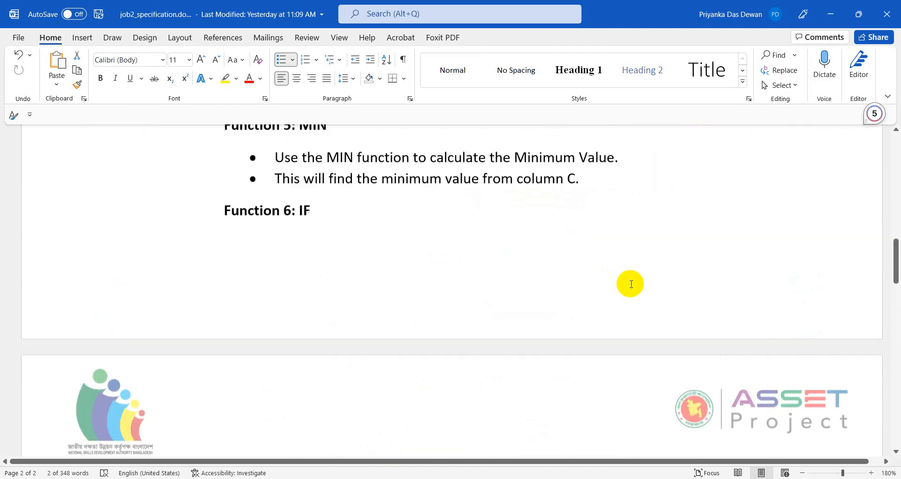
{"action": "scroll", "coordinate": [630, 284], "scroll_direction": "up", "scroll_amount": 3}
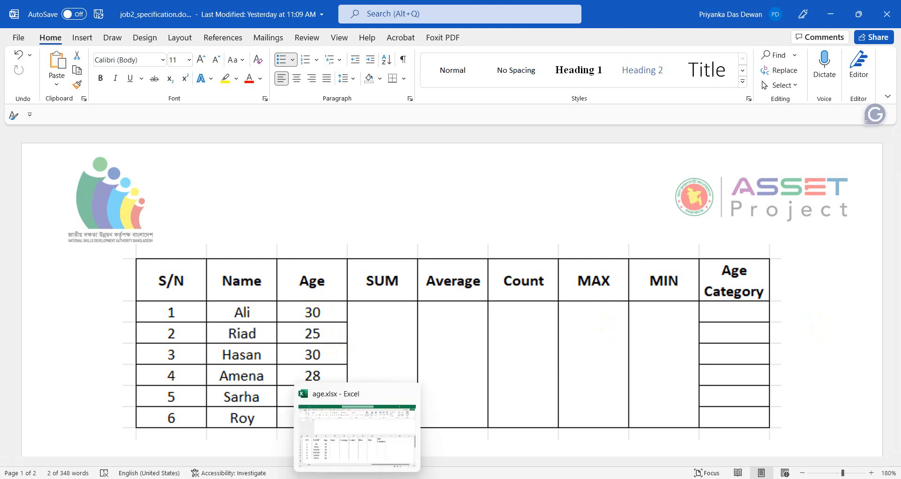
In age.xlsx, enter Adult, Youth and Adult into cells I2 to I4.
{"action": "left_click", "coordinate": [357, 477]}
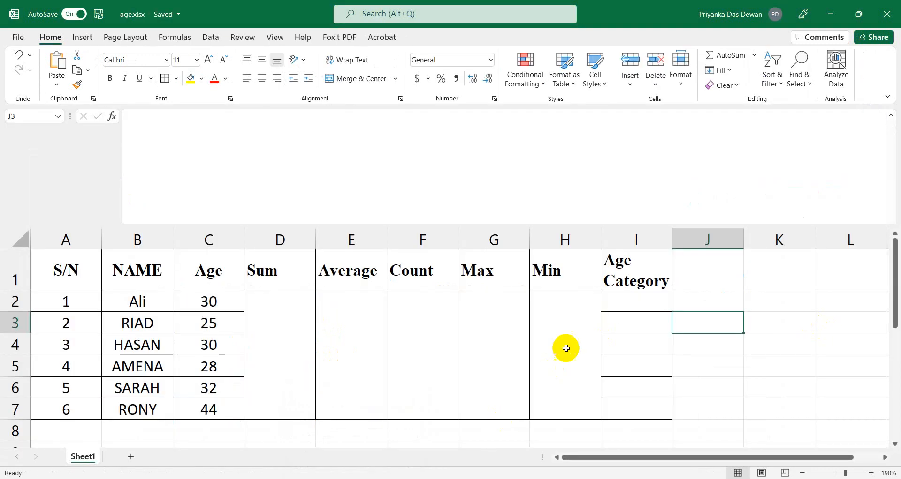
{"action": "left_click", "coordinate": [643, 306]}
{"action": "type", "text": "Adult"}
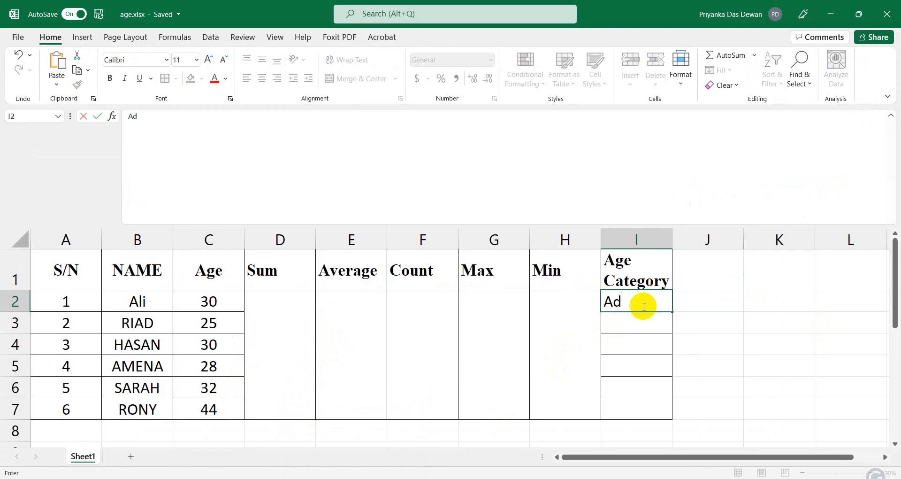
{"action": "left_click", "coordinate": [634, 325]}
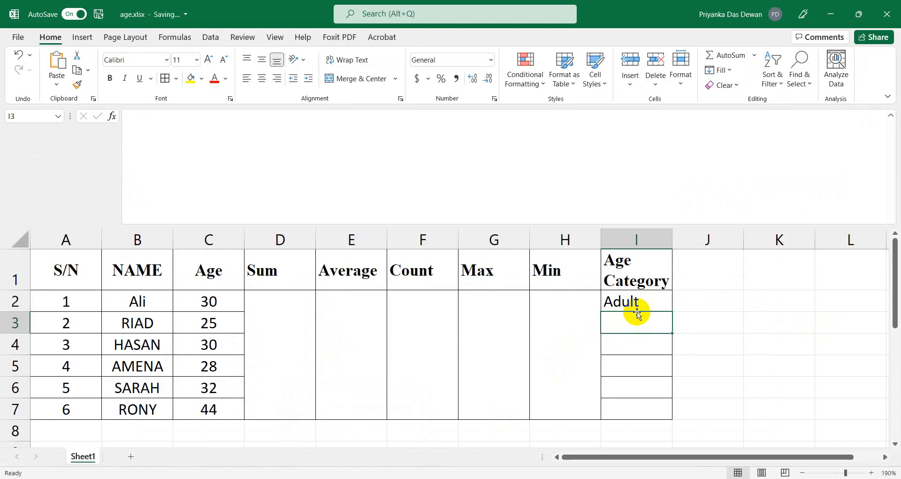
{"action": "type", "text": "Youth"}
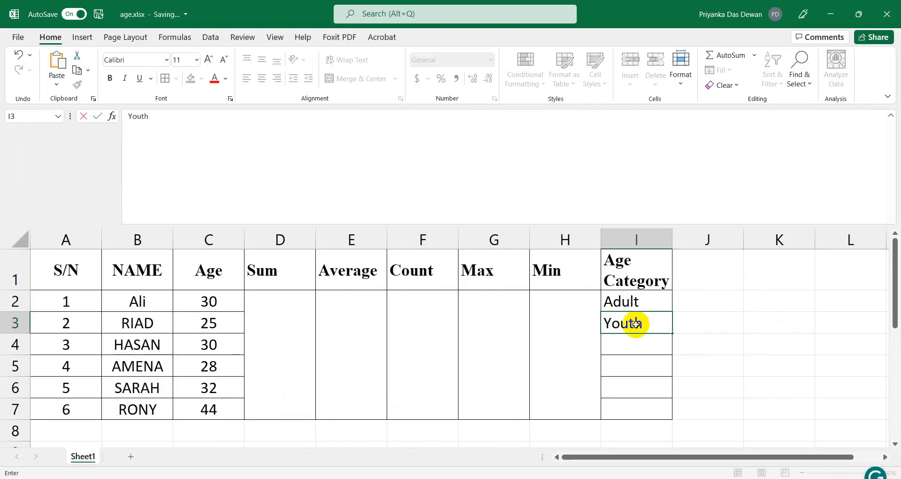
{"action": "left_click", "coordinate": [627, 340]}
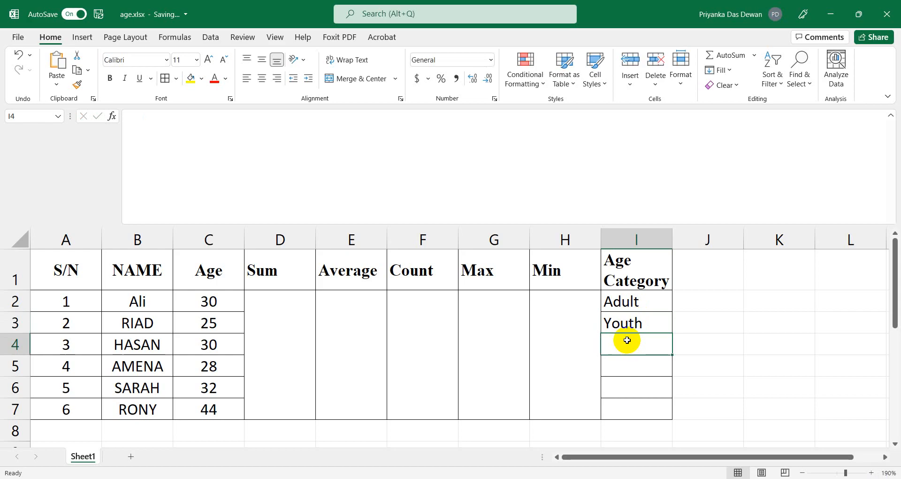
{"action": "type", "text": "Ad"}
{"action": "type", "text": "ult"}
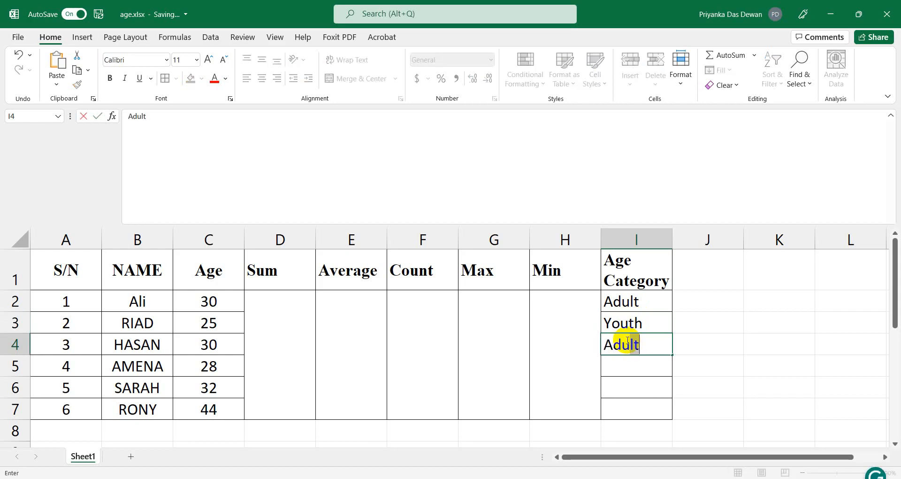
{"action": "left_click", "coordinate": [614, 358]}
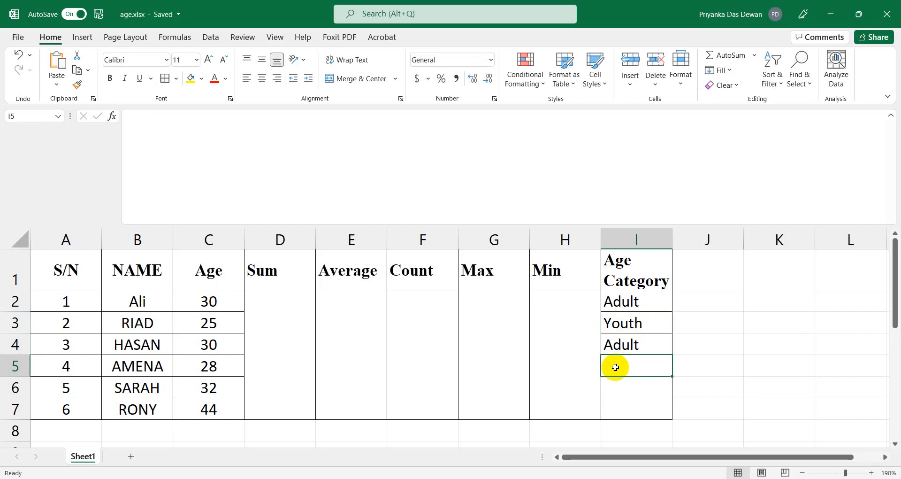
Enter adult, adult and Adult into cells I5 to I7.
{"action": "type", "text": "adul"}
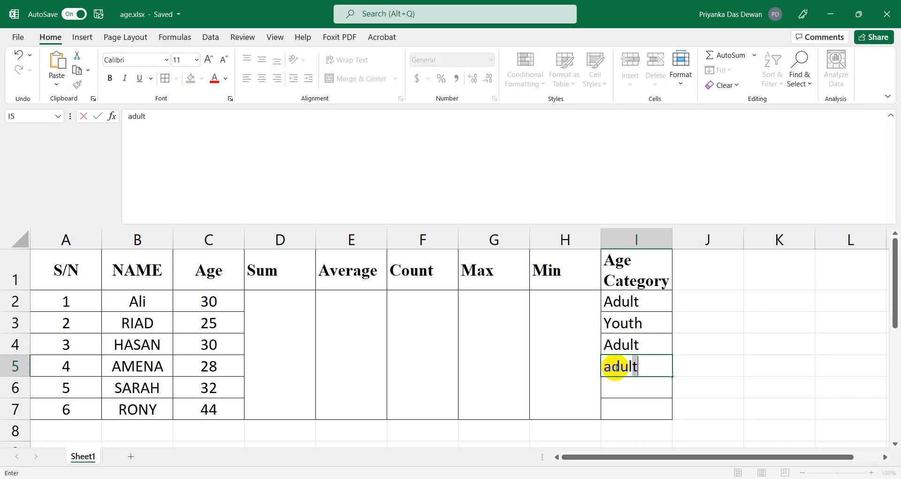
{"action": "type", "text": "t"}
{"action": "left_click", "coordinate": [611, 382]}
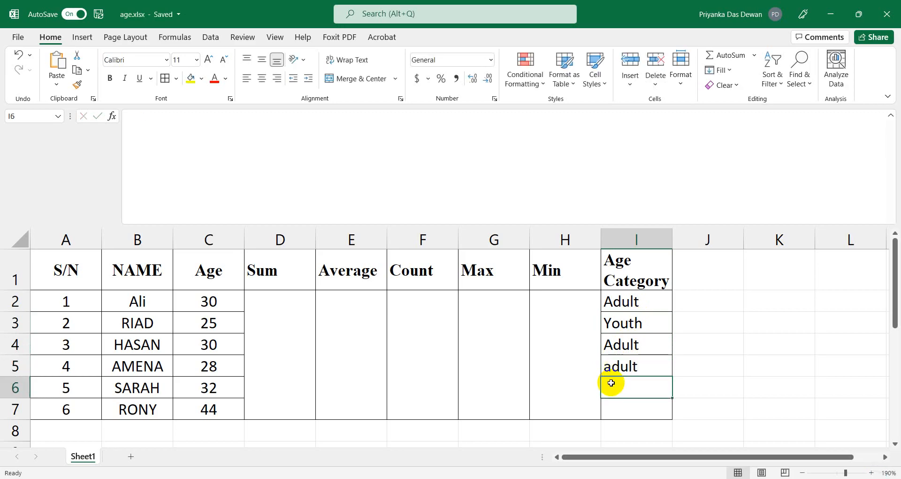
{"action": "type", "text": "adult"}
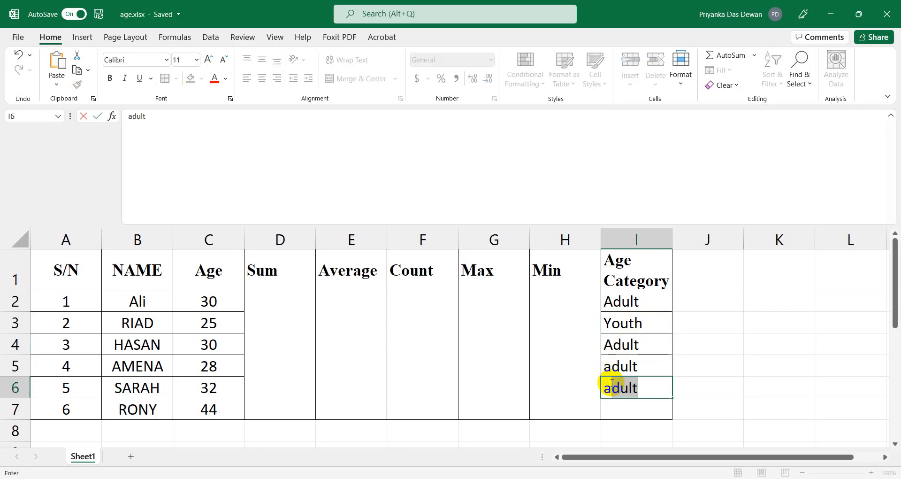
{"action": "left_click", "coordinate": [615, 407]}
{"action": "type", "text": "Adut"}
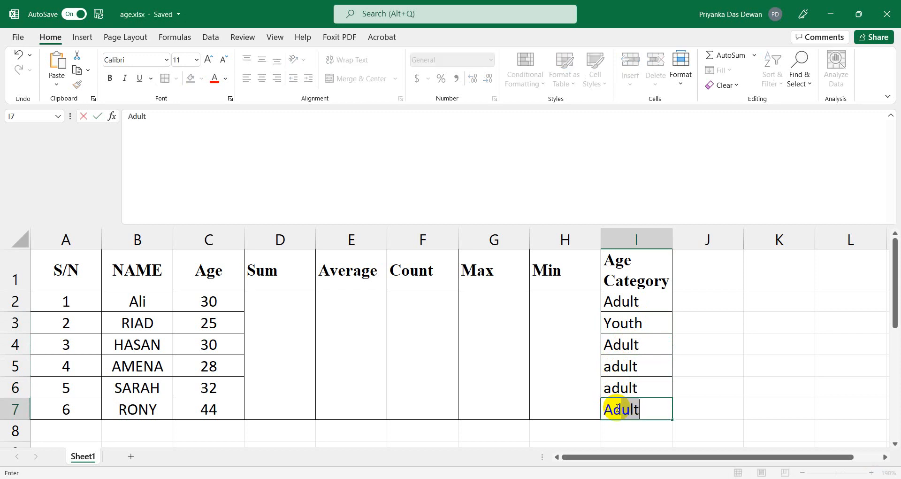
{"action": "key", "text": "BackSpace"}
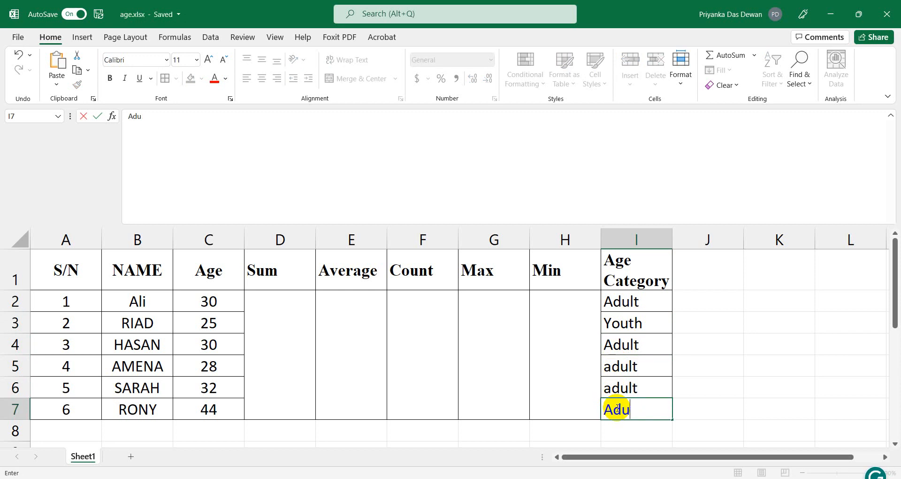
{"action": "type", "text": "lt"}
{"action": "left_click", "coordinate": [764, 352]}
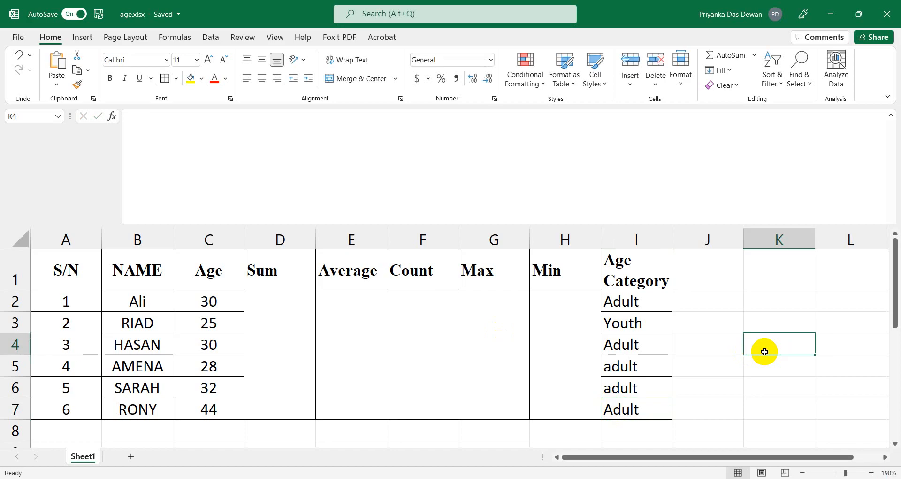
{"action": "left_click", "coordinate": [209, 344]}
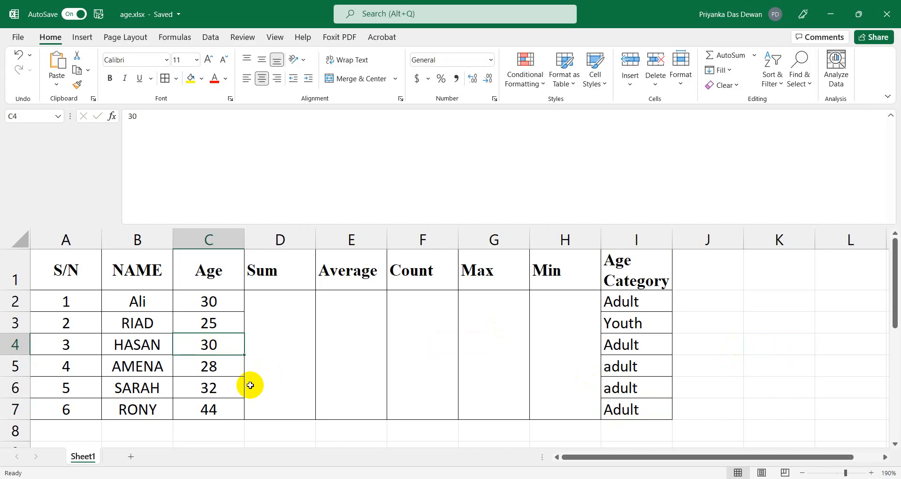
Change the age in C4 from 30 to 12 and check categories in I3 to I5.
{"action": "type", "text": "12"}
{"action": "left_click", "coordinate": [274, 378]}
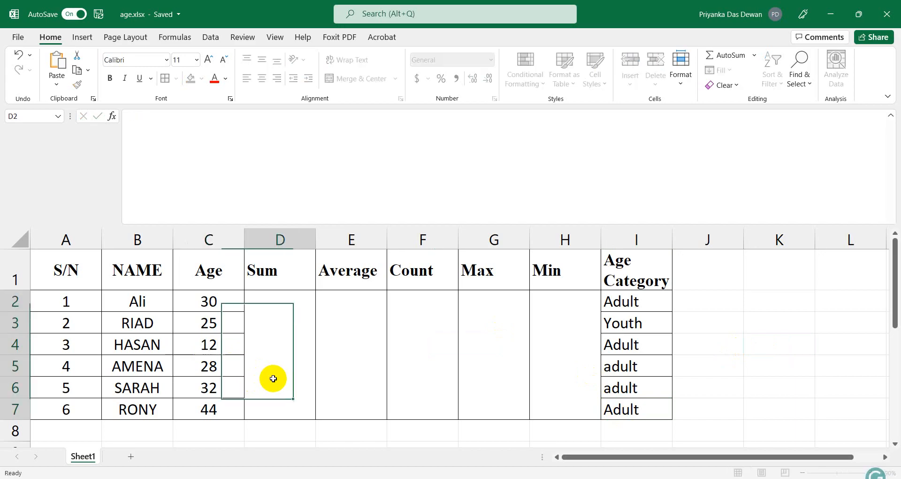
{"action": "left_click", "coordinate": [227, 346]}
{"action": "left_click", "coordinate": [602, 351]}
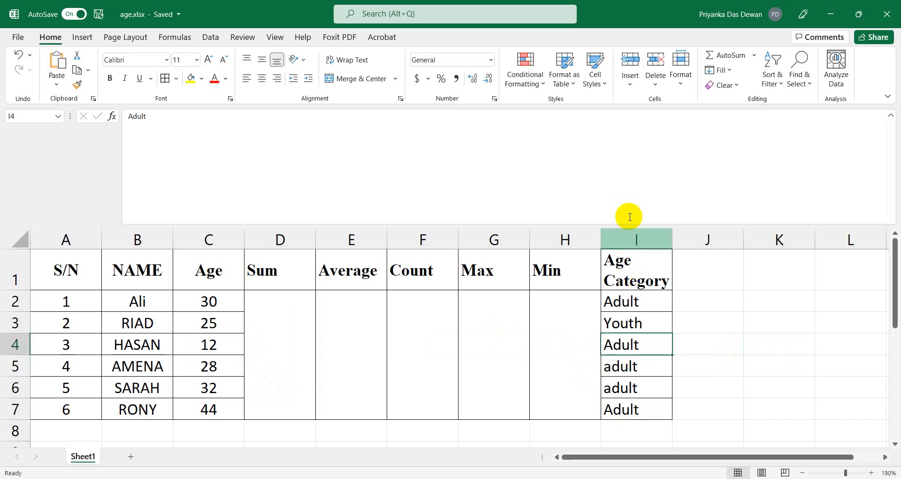
{"action": "left_click", "coordinate": [628, 303]}
{"action": "left_click", "coordinate": [622, 323]}
{"action": "left_click", "coordinate": [630, 368]}
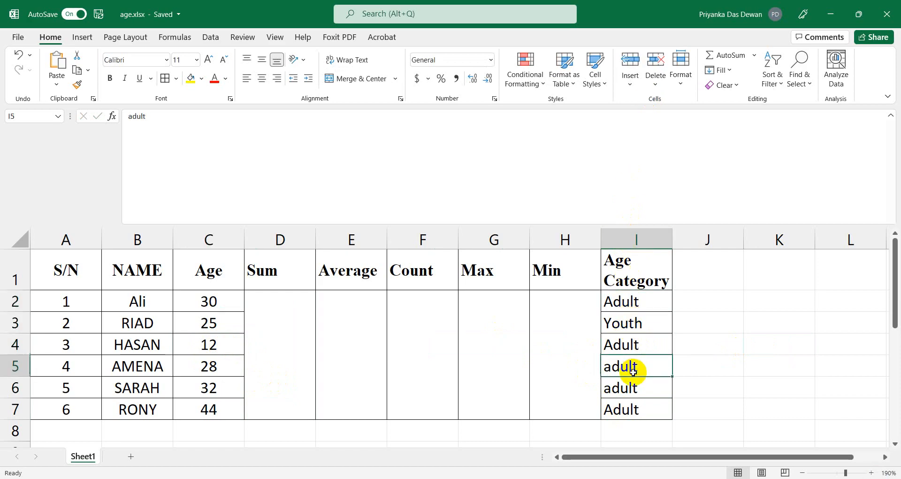
Compare column C ages against their Age Category entries, ending on cell I4.
{"action": "left_click", "coordinate": [196, 302]}
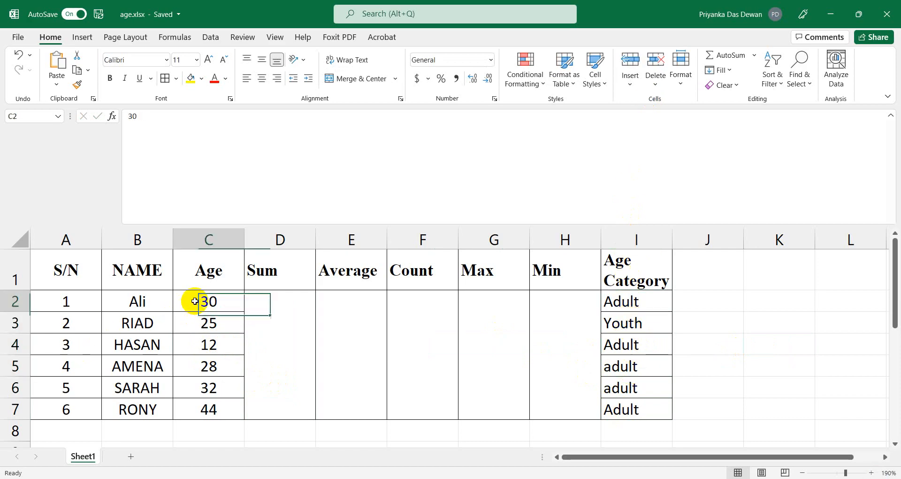
{"action": "left_click", "coordinate": [605, 300]}
{"action": "left_click", "coordinate": [192, 301]}
{"action": "left_click", "coordinate": [671, 369]}
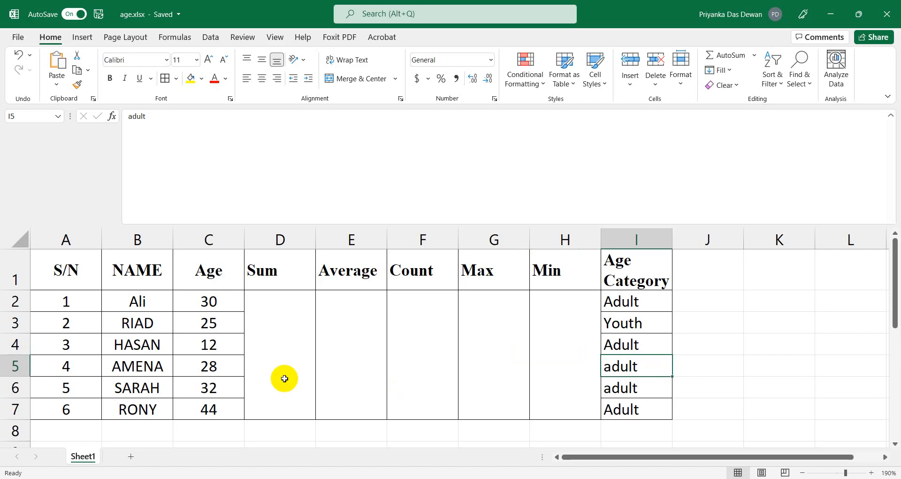
{"action": "left_click", "coordinate": [208, 240]}
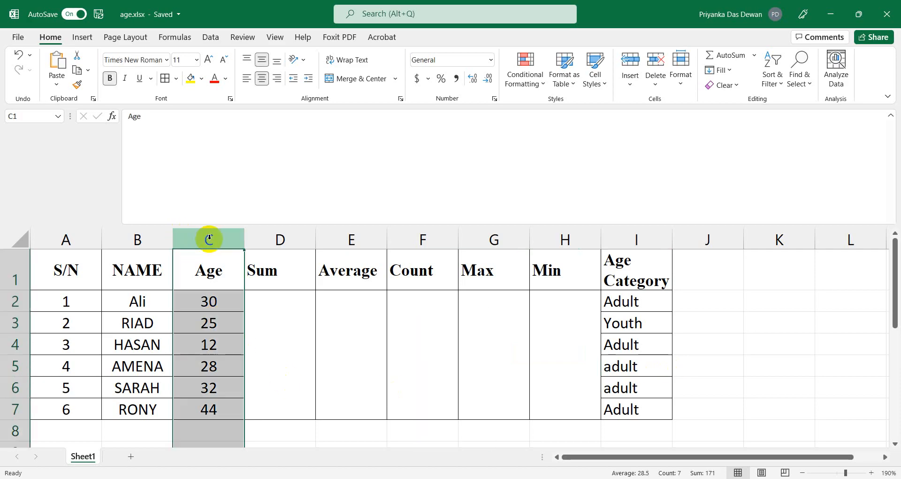
{"action": "left_click", "coordinate": [662, 303]}
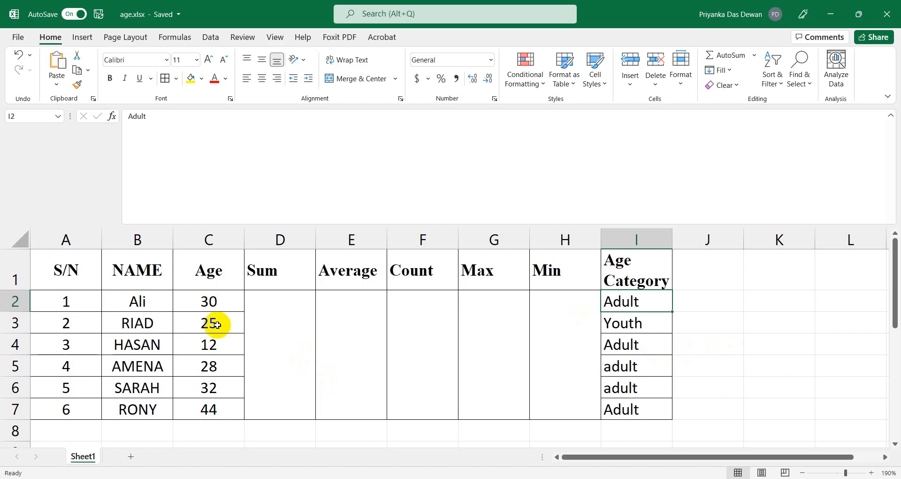
{"action": "left_click", "coordinate": [225, 304]}
{"action": "left_click", "coordinate": [662, 301]}
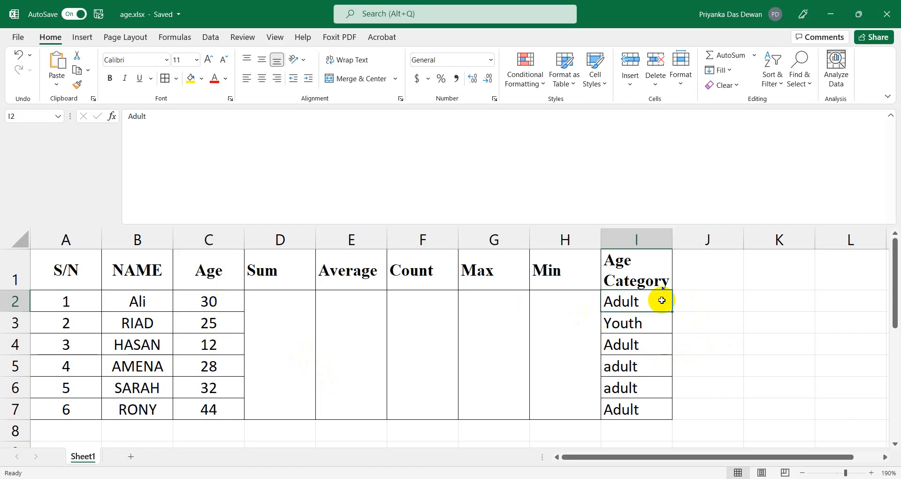
{"action": "left_click", "coordinate": [225, 301]}
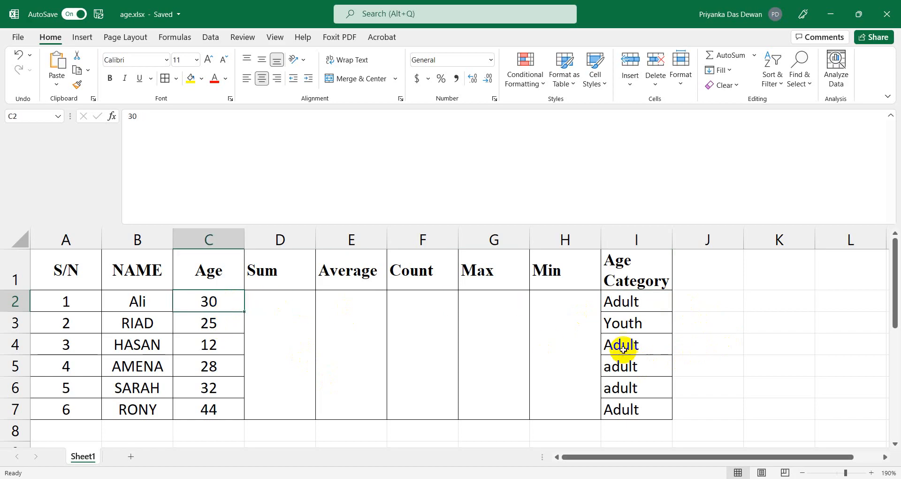
{"action": "left_click", "coordinate": [644, 304]}
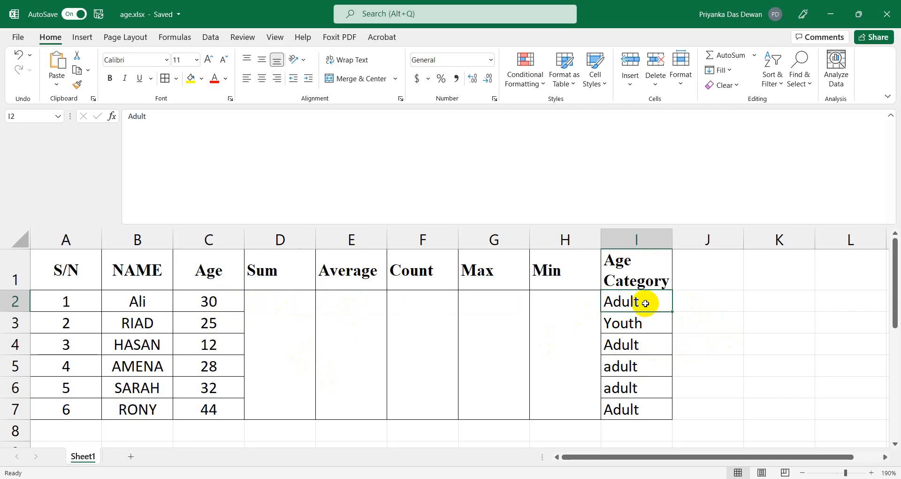
{"action": "left_click", "coordinate": [211, 346]}
{"action": "left_click", "coordinate": [620, 353]}
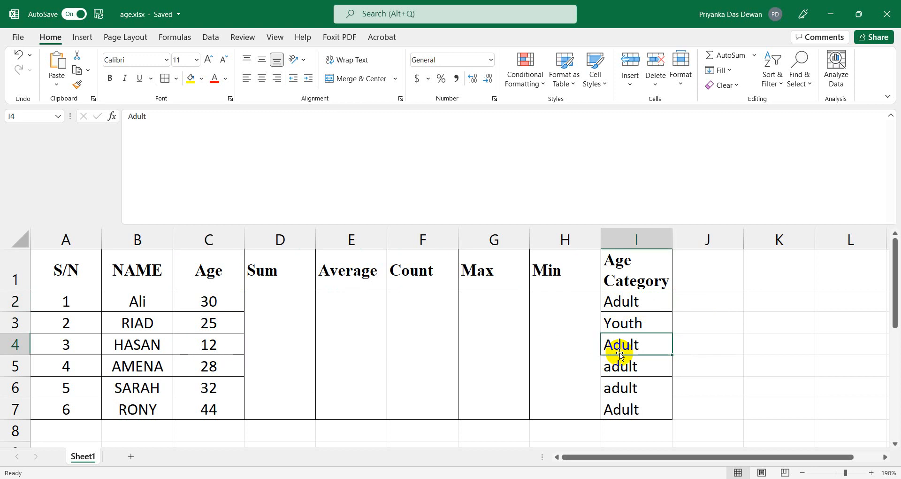
Enter Children in I4 for the age-12 row, then return to the Word specification.
{"action": "type", "text": "Chil"}
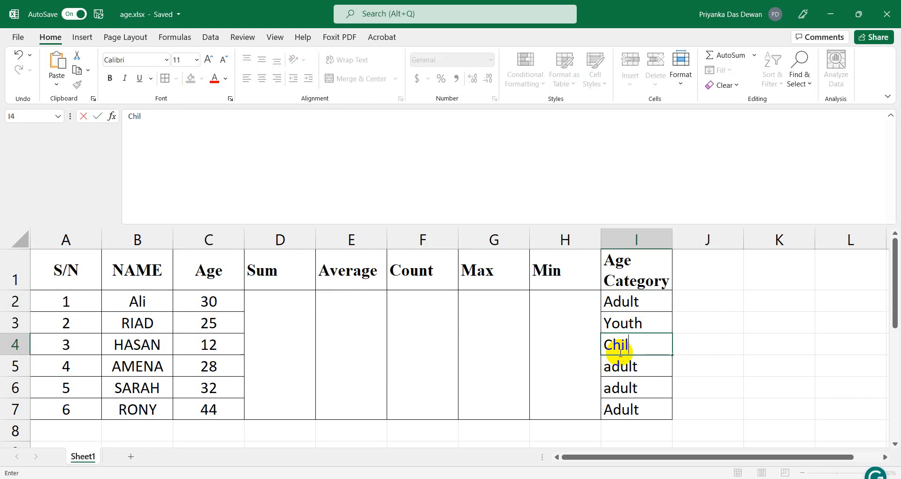
{"action": "type", "text": "dren"}
{"action": "key", "text": "Return"}
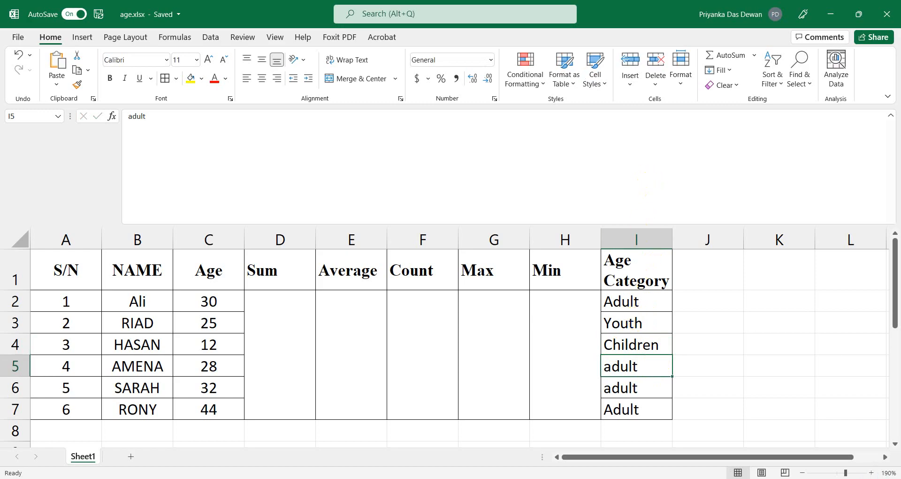
{"action": "key", "text": "alt+Tab"}
{"action": "scroll", "coordinate": [429, 394], "scroll_direction": "down", "scroll_amount": 6}
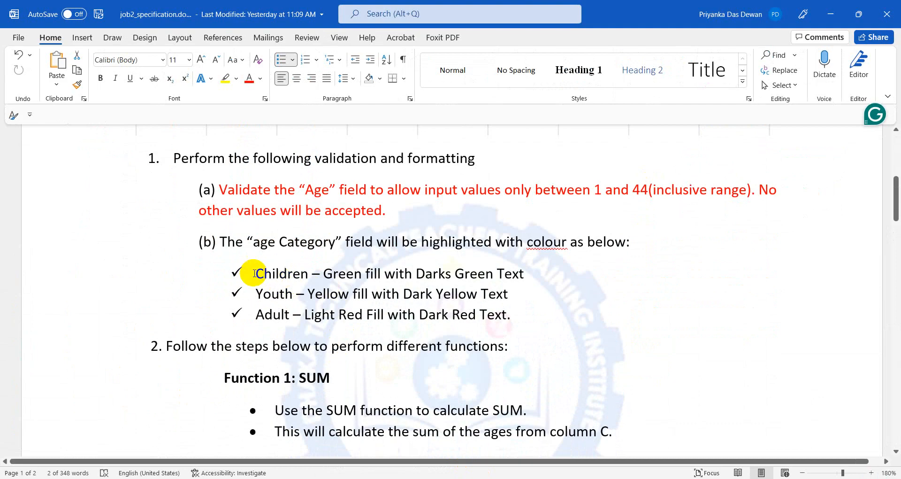
Highlight 'Children' in Word's colour rules, then minimise Word to return to age.xlsx.
{"action": "left_click", "coordinate": [254, 273]}
{"action": "left_click_drag", "start_coordinate": [253, 273], "coordinate": [309, 274]}
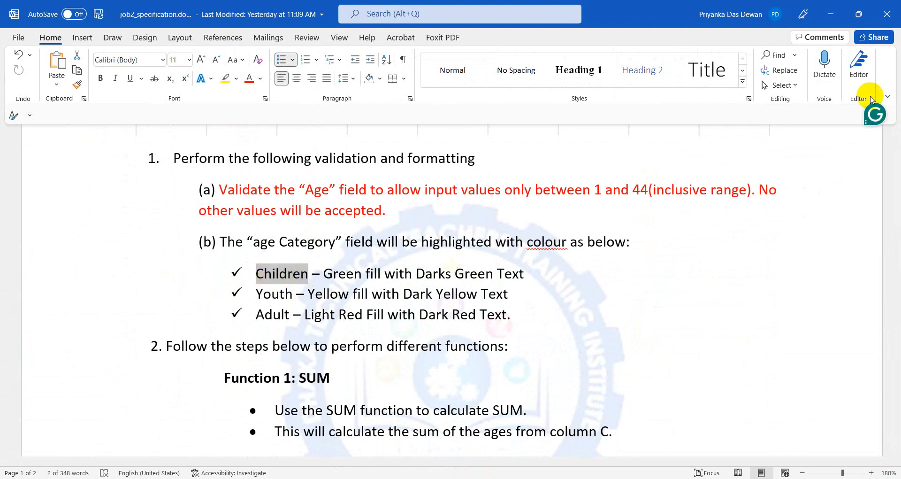
{"action": "left_click", "coordinate": [829, 17]}
{"action": "left_click", "coordinate": [643, 298]}
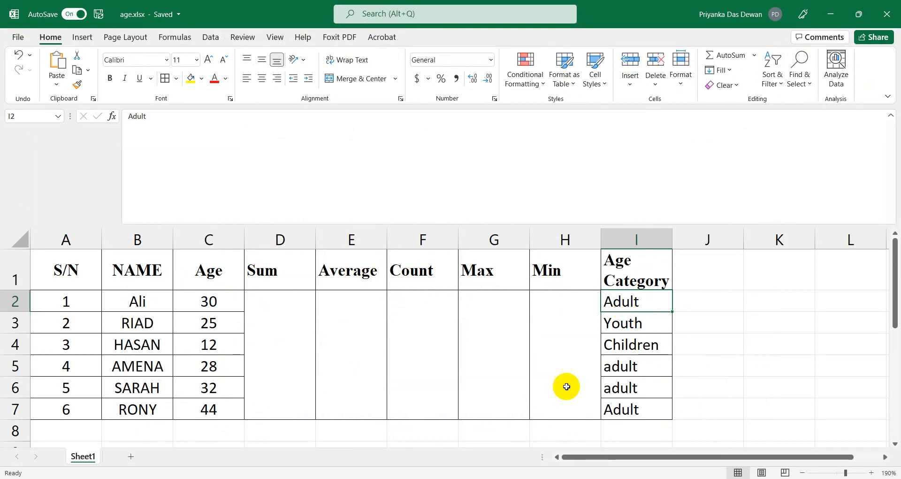
Fill the Children cell I4 with Light Green from the Fill Color palette.
{"action": "left_click", "coordinate": [634, 342]}
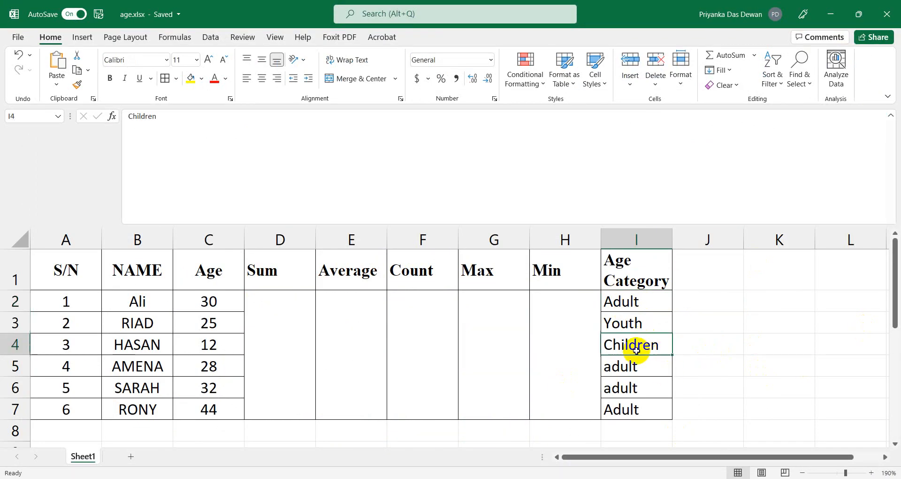
{"action": "left_click", "coordinate": [202, 79]}
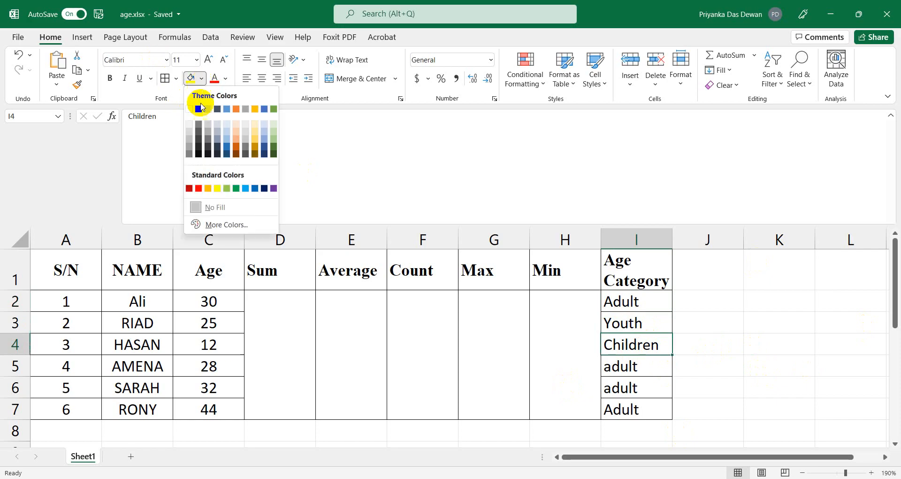
{"action": "left_click", "coordinate": [227, 189]}
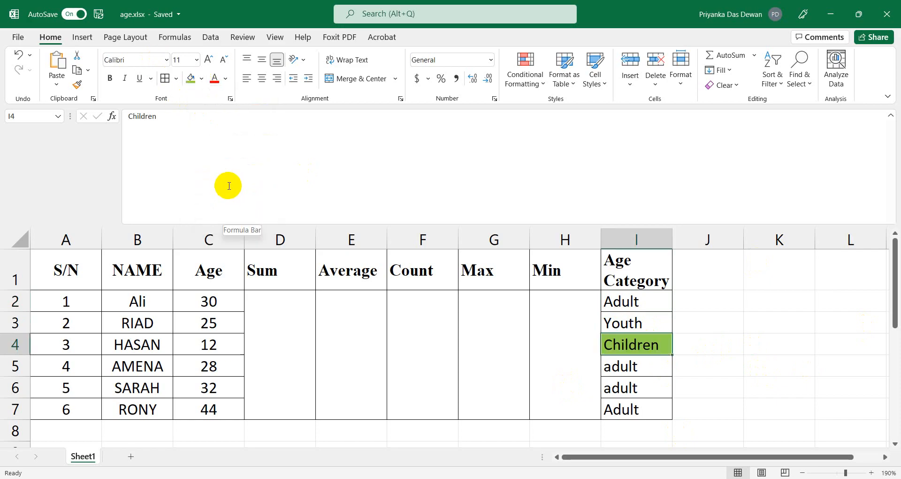
{"action": "left_click", "coordinate": [644, 302]}
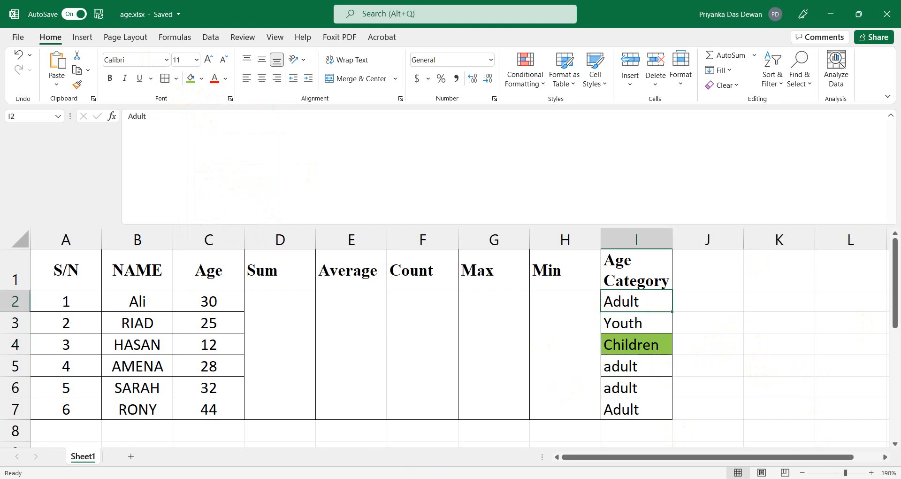
{"action": "key", "text": "alt+Tab"}
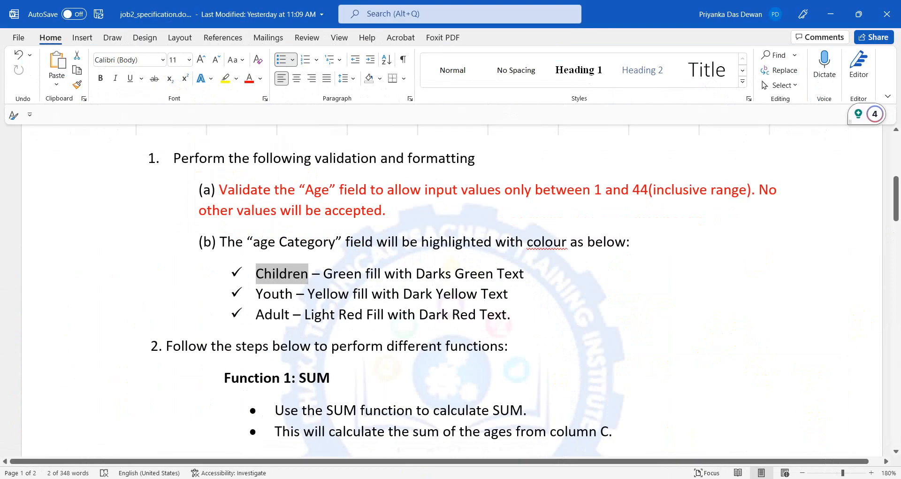
{"action": "key", "text": "alt+Tab"}
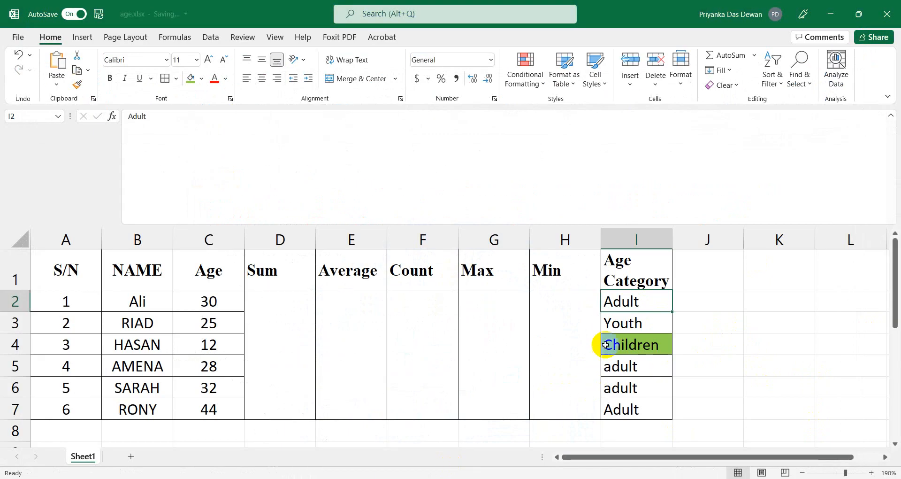
Apply a red fill to the Adult cell I2 from the Fill Color palette.
{"action": "left_click", "coordinate": [230, 83]}
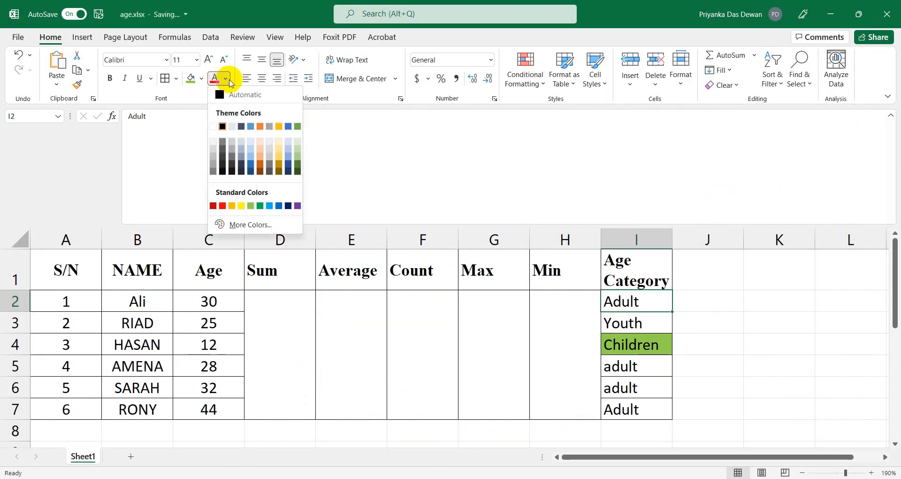
{"action": "left_click", "coordinate": [202, 81]}
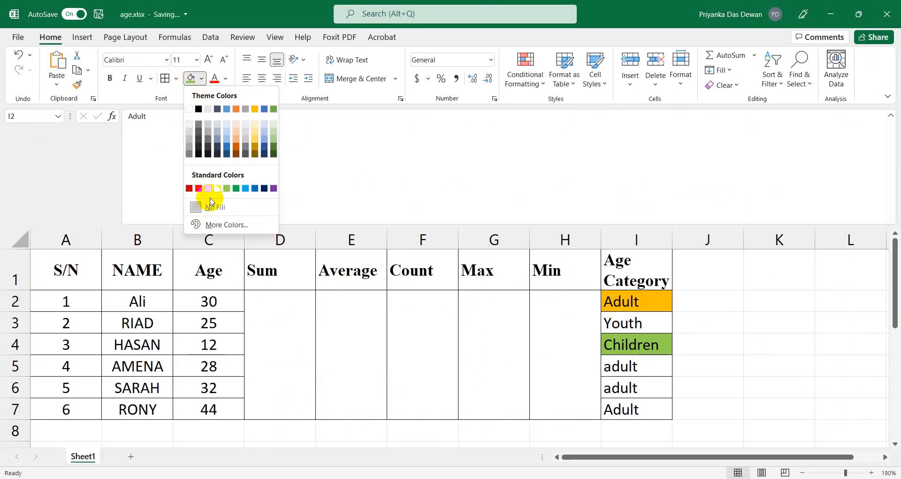
{"action": "left_click", "coordinate": [198, 188]}
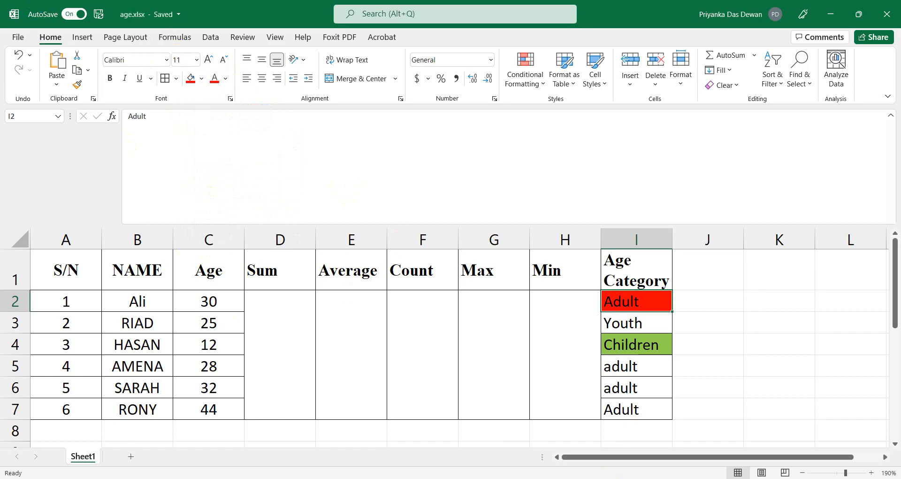
{"action": "key", "text": "alt+Tab"}
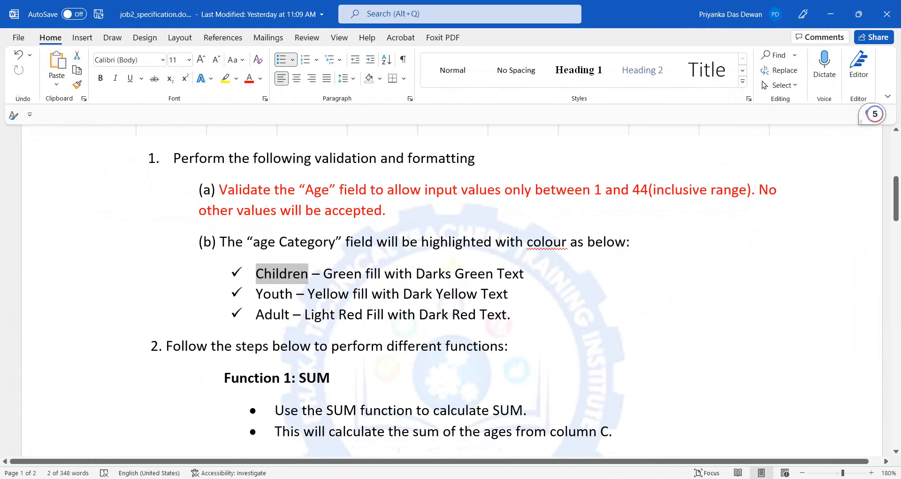
{"action": "key", "text": "alt+Tab"}
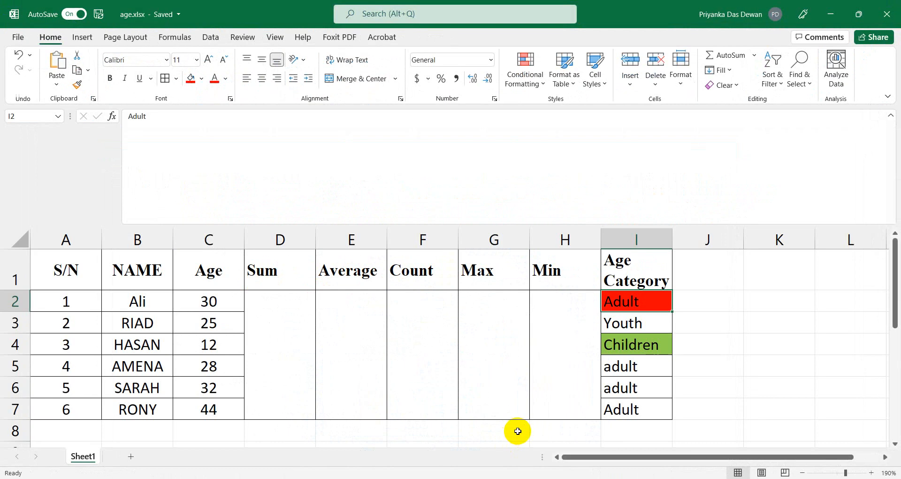
{"action": "left_click", "coordinate": [626, 323]}
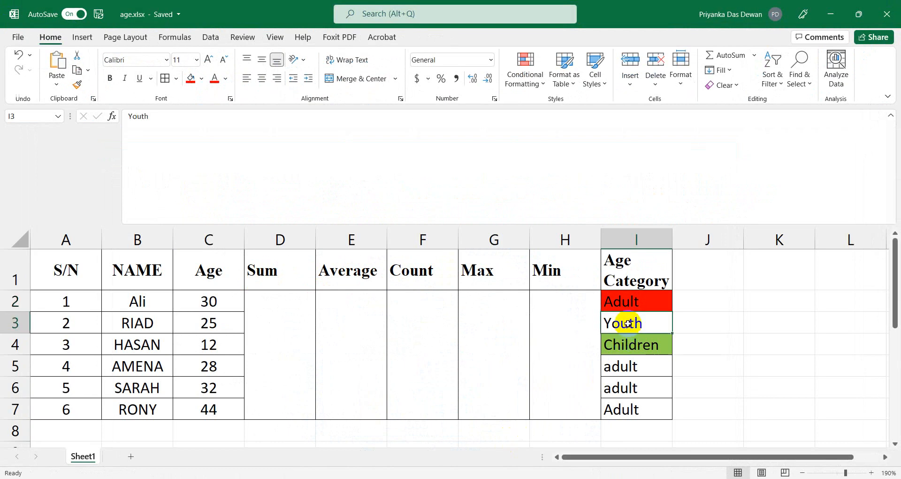
Give the Youth cell I3 a Yellow fill from the Standard Colors.
{"action": "left_click", "coordinate": [201, 79]}
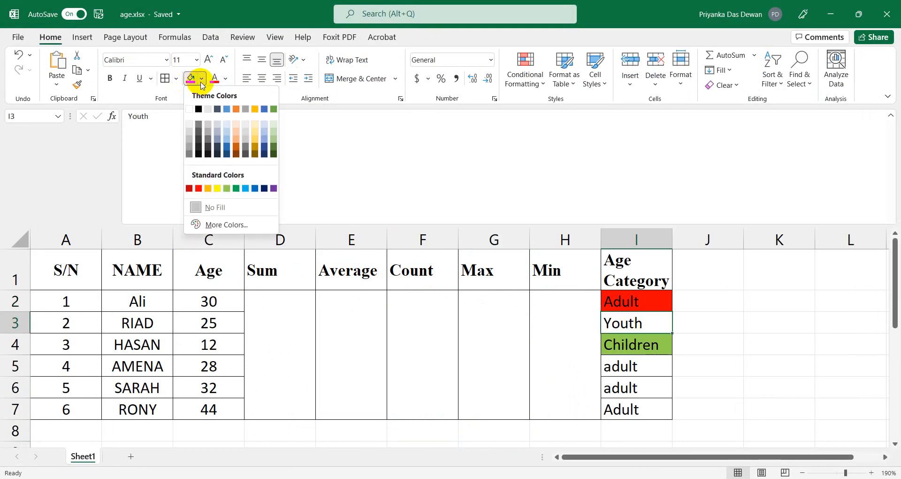
{"action": "left_click", "coordinate": [218, 188]}
{"action": "left_click", "coordinate": [730, 386]}
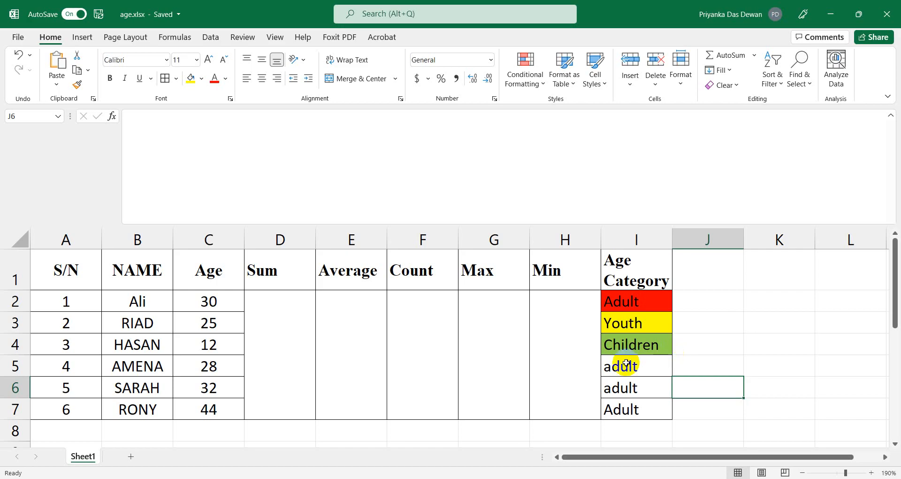
In the specification, colour paragraph (b) and its three colour rules red.
{"action": "key", "text": "alt+Tab"}
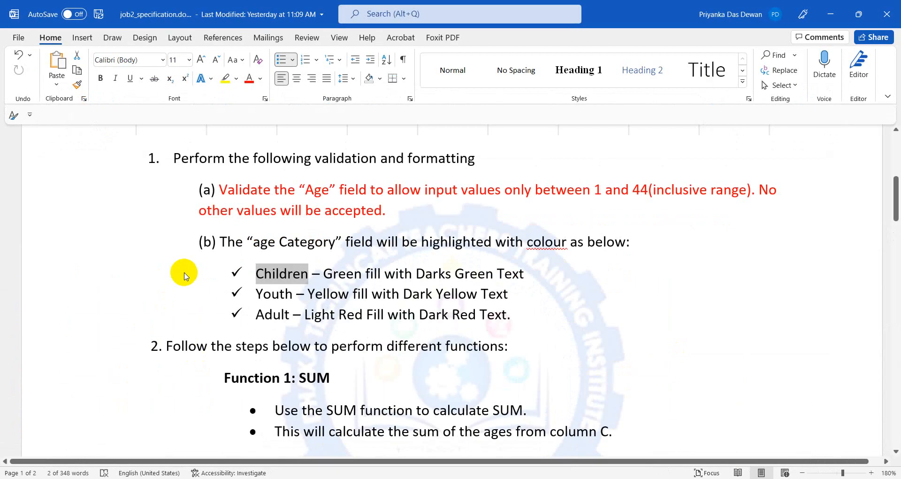
{"action": "left_click_drag", "start_coordinate": [209, 247], "coordinate": [547, 314]}
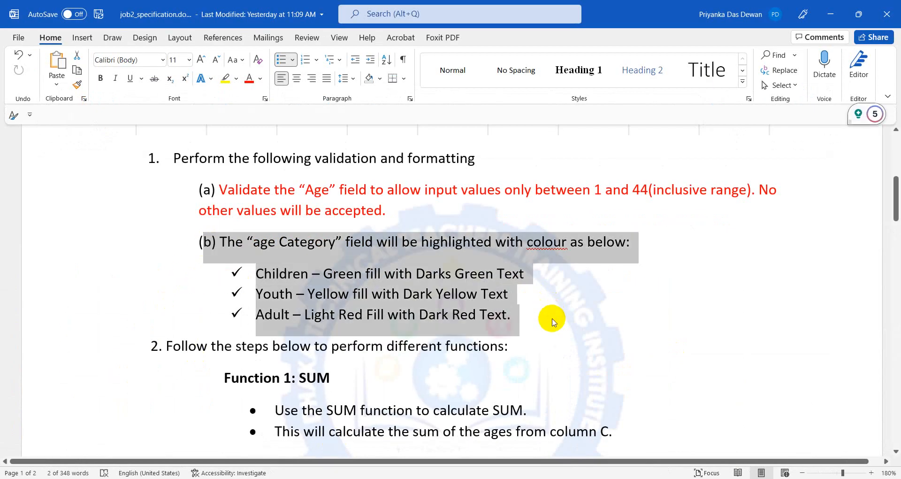
{"action": "left_click", "coordinate": [249, 78]}
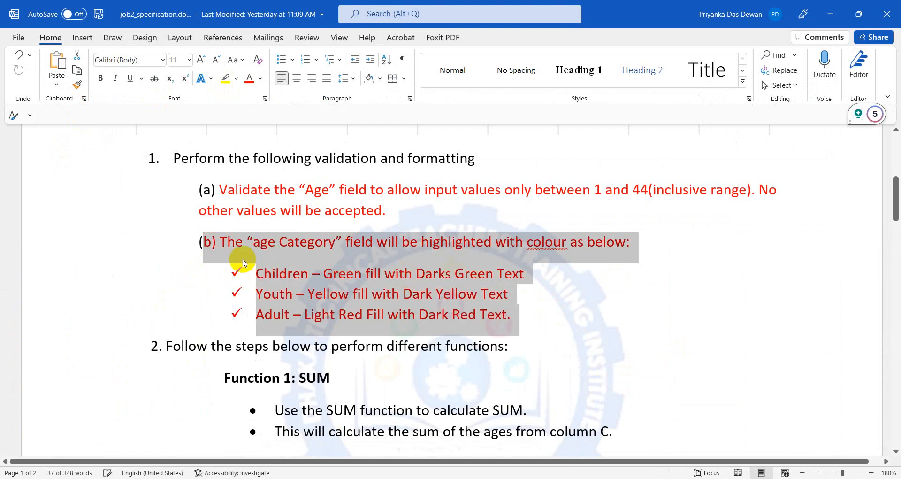
{"action": "left_click", "coordinate": [193, 243]}
{"action": "left_click_drag", "start_coordinate": [194, 242], "coordinate": [533, 307]}
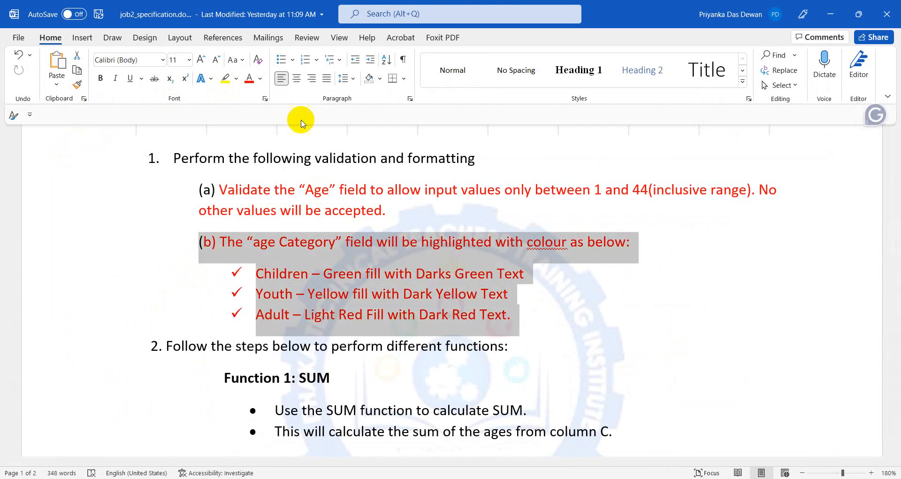
Make all of paragraph (a) red as well.
{"action": "scroll", "coordinate": [370, 238], "scroll_direction": "down", "scroll_amount": 3}
{"action": "scroll", "coordinate": [434, 293], "scroll_direction": "up", "scroll_amount": 4}
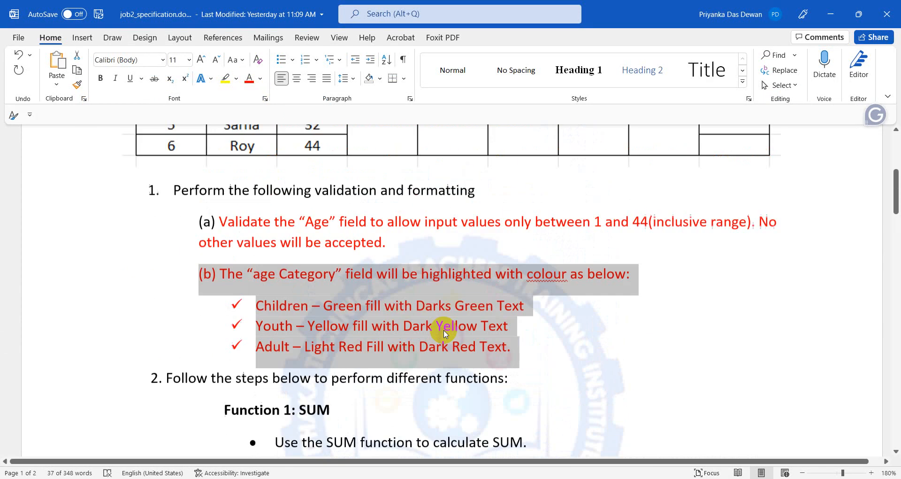
{"action": "scroll", "coordinate": [446, 329], "scroll_direction": "up", "scroll_amount": 3}
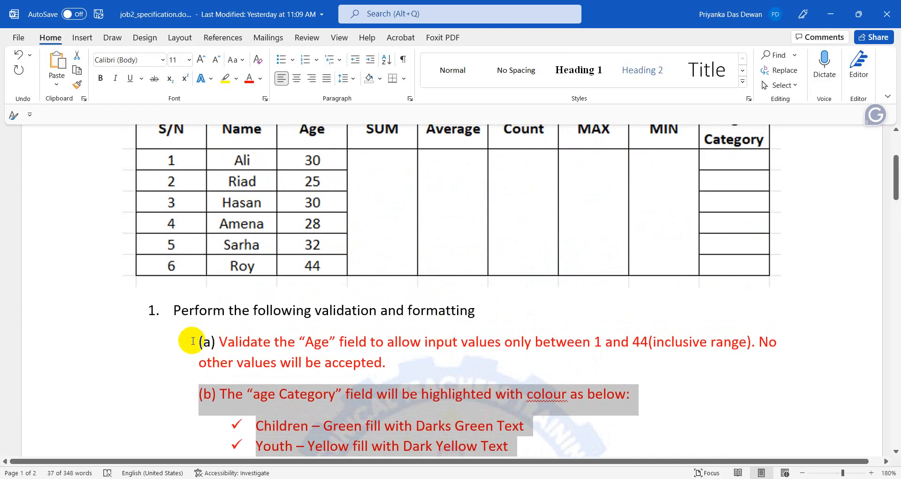
{"action": "left_click_drag", "start_coordinate": [191, 338], "coordinate": [394, 358]}
{"action": "left_click", "coordinate": [249, 78]}
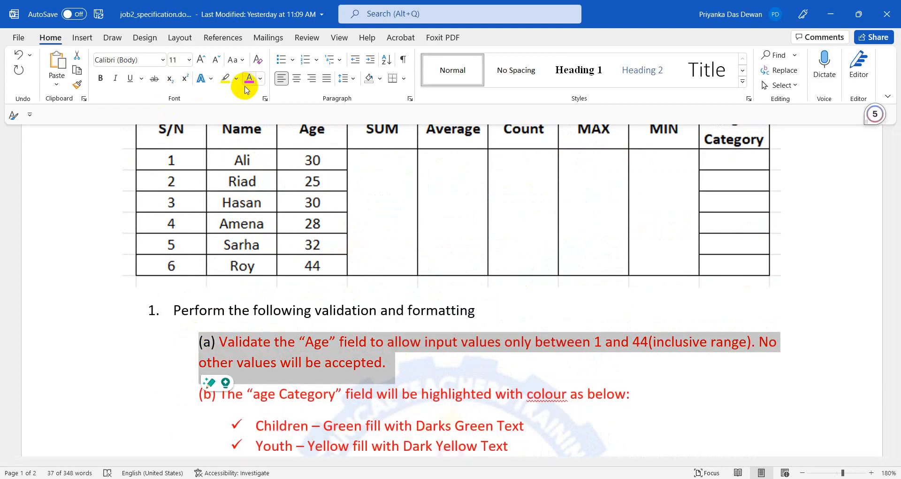
Highlight the instruction to use the SUM function, then bring up the recent apps list.
{"action": "scroll", "coordinate": [282, 357], "scroll_direction": "down", "scroll_amount": 5}
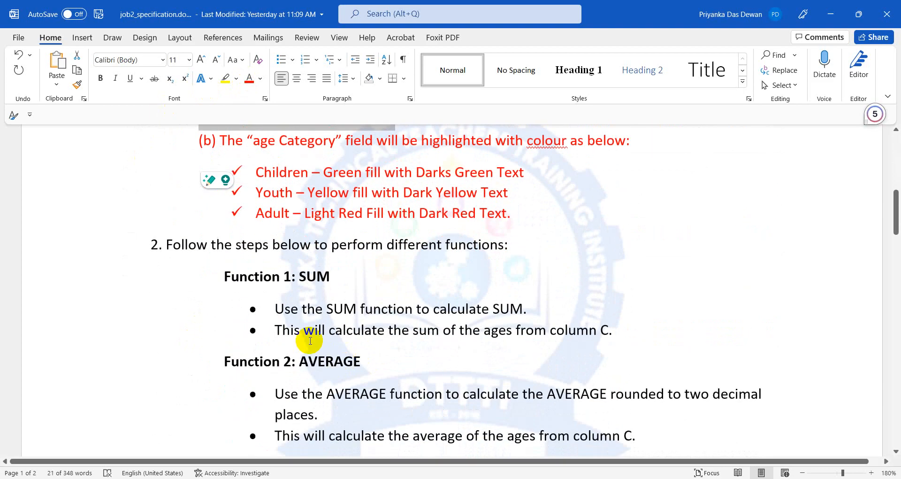
{"action": "left_click_drag", "start_coordinate": [312, 310], "coordinate": [509, 308]}
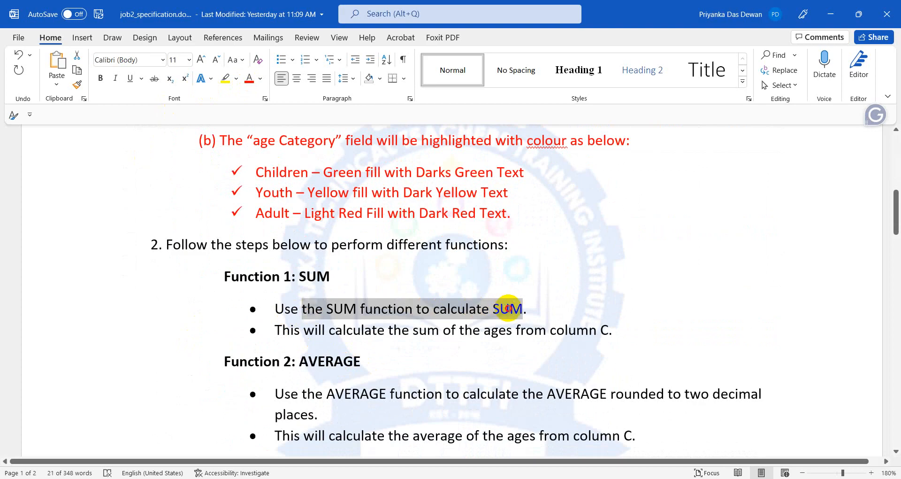
{"action": "scroll", "coordinate": [311, 342], "scroll_direction": "up", "scroll_amount": 6}
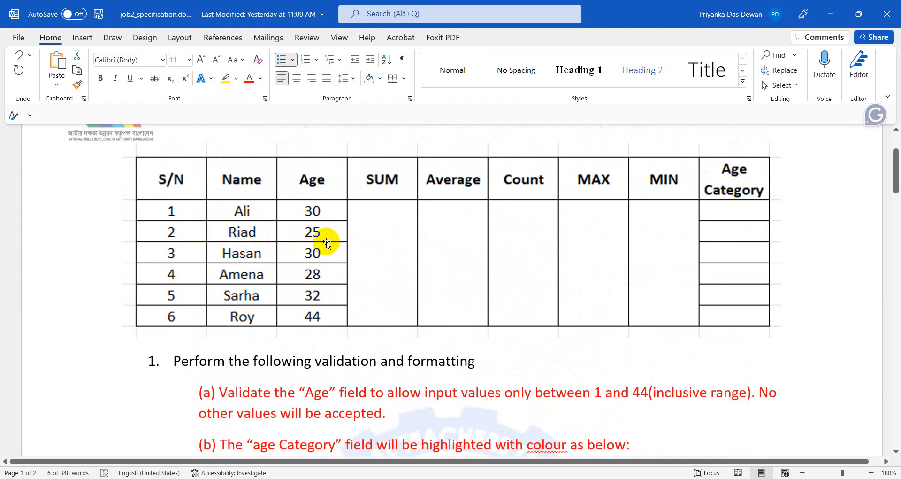
{"action": "scroll", "coordinate": [413, 376], "scroll_direction": "down", "scroll_amount": 3}
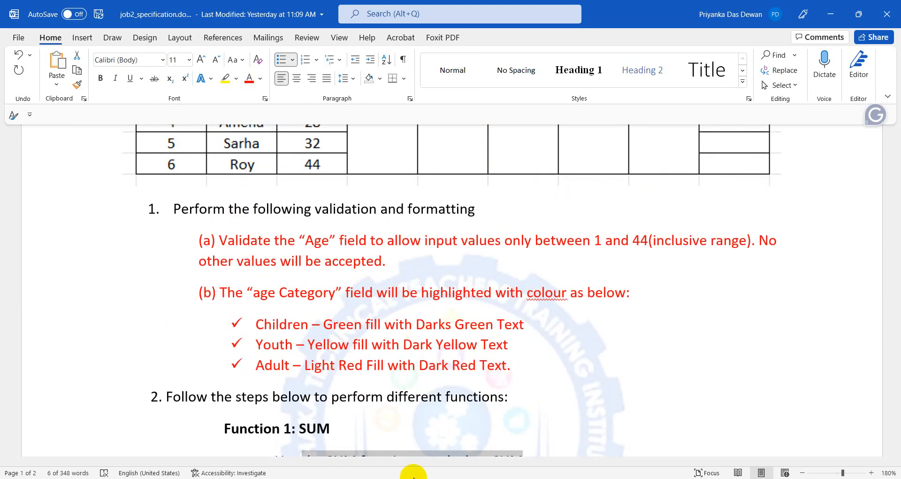
{"action": "scroll", "coordinate": [232, 303], "scroll_direction": "up", "scroll_amount": 4}
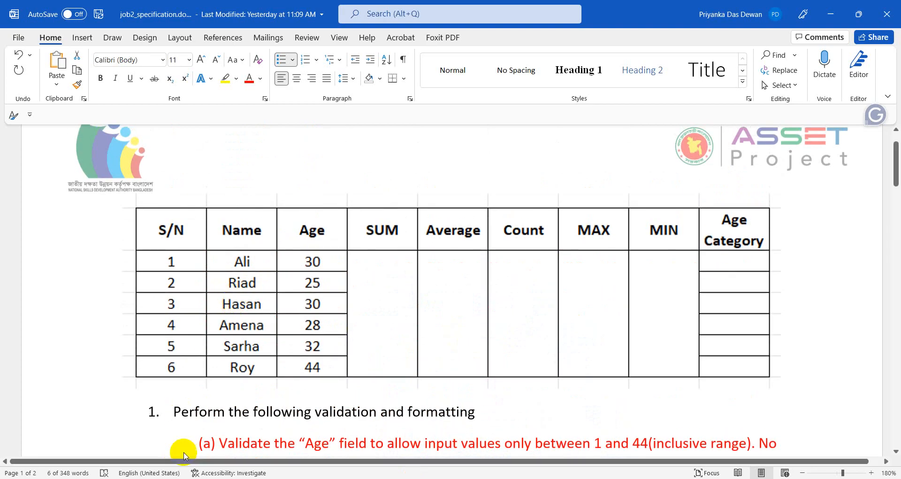
{"action": "left_click", "coordinate": [180, 478]}
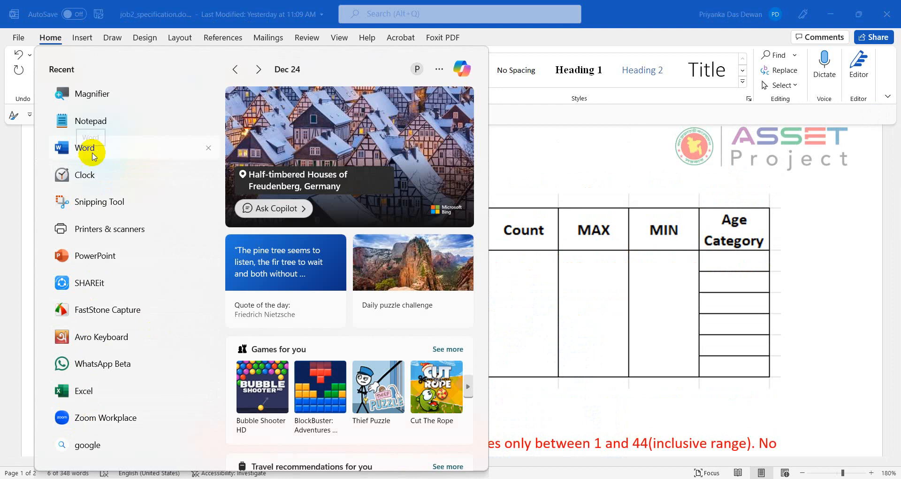
Launch Notepad from Recent with a new Untitled tab, then minimise it back to Word.
{"action": "left_click", "coordinate": [104, 137]}
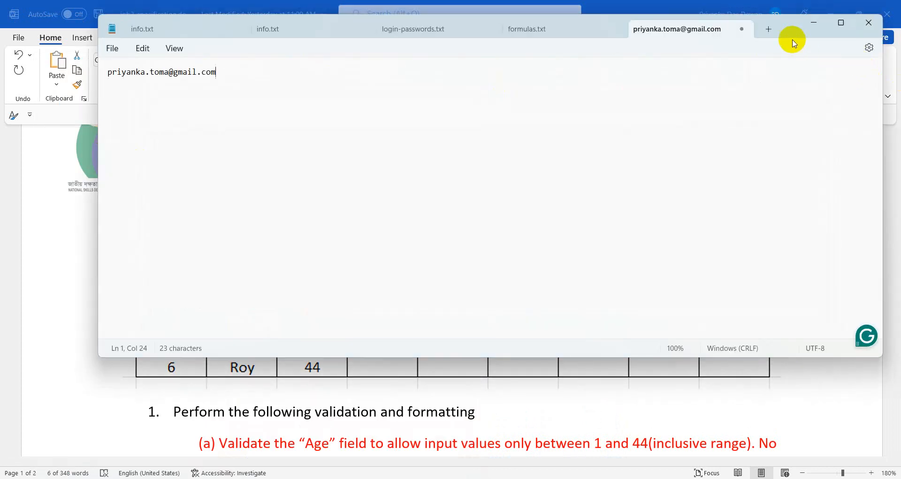
{"action": "left_click", "coordinate": [768, 29]}
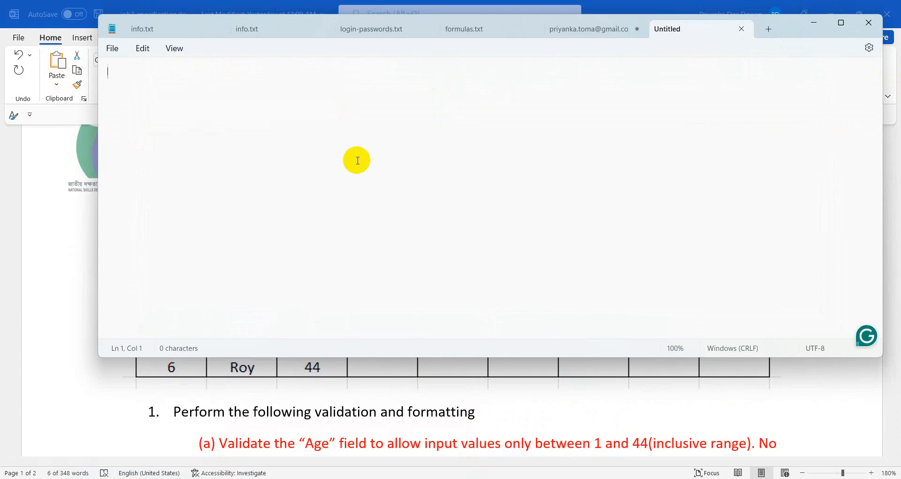
{"action": "scroll", "coordinate": [372, 180], "scroll_direction": "up", "scroll_amount": 10, "text": "ctrl"}
{"action": "left_click", "coordinate": [816, 23]}
{"action": "left_click", "coordinate": [408, 278]}
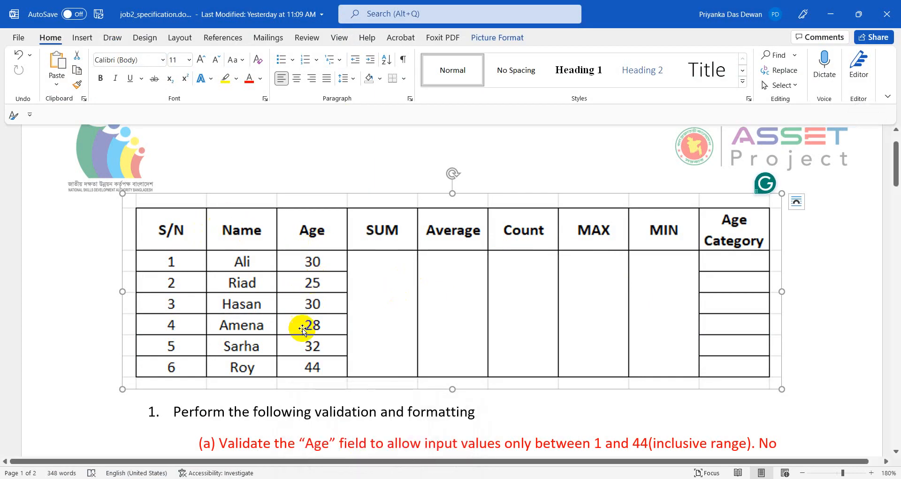
Highlight the line about summing the column C ages, then switch to age.xlsx.
{"action": "scroll", "coordinate": [300, 305], "scroll_direction": "down", "scroll_amount": 10}
{"action": "left_click", "coordinate": [271, 228]}
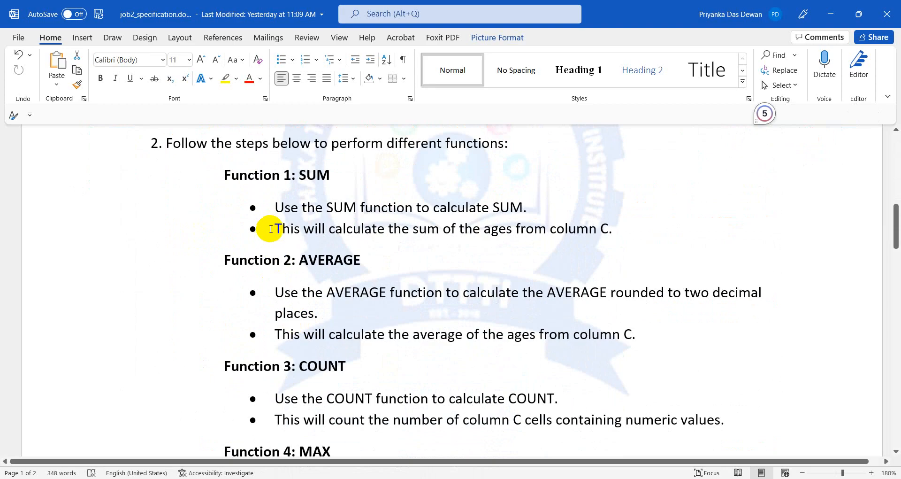
{"action": "left_click_drag", "start_coordinate": [357, 227], "coordinate": [617, 225]}
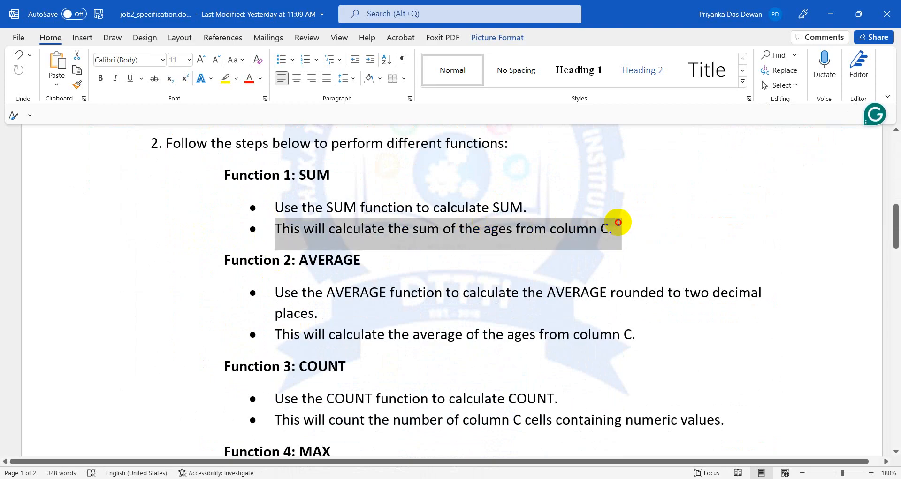
{"action": "left_click", "coordinate": [356, 478]}
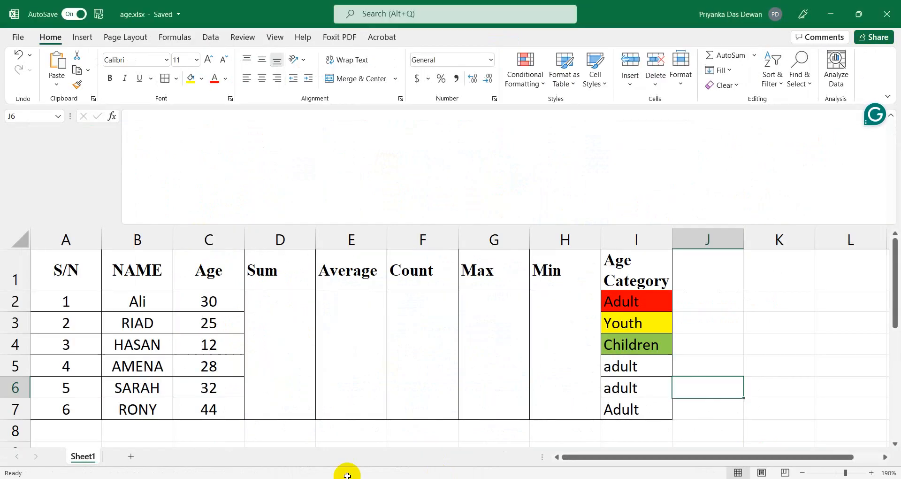
In merged cell D2:D7, begin a =SUM( formula with references C2, C3 and C4.
{"action": "left_click", "coordinate": [203, 240]}
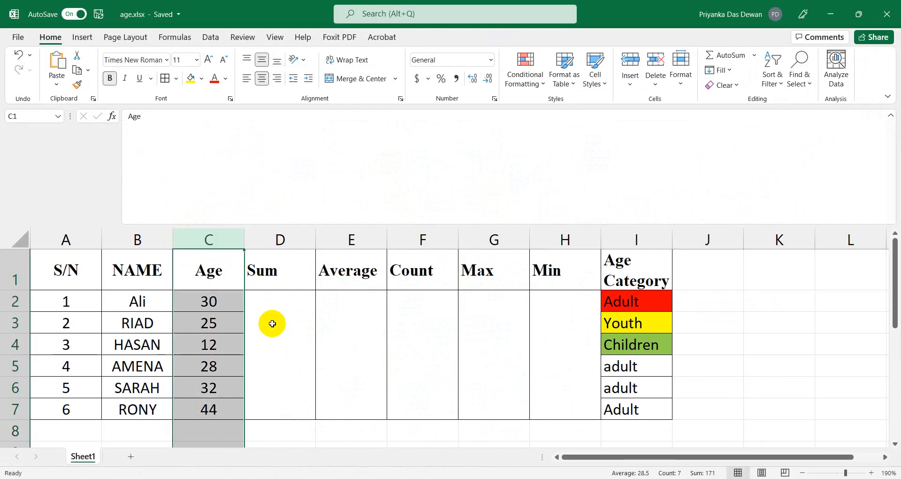
{"action": "left_click", "coordinate": [272, 323]}
{"action": "left_click", "coordinate": [257, 150]}
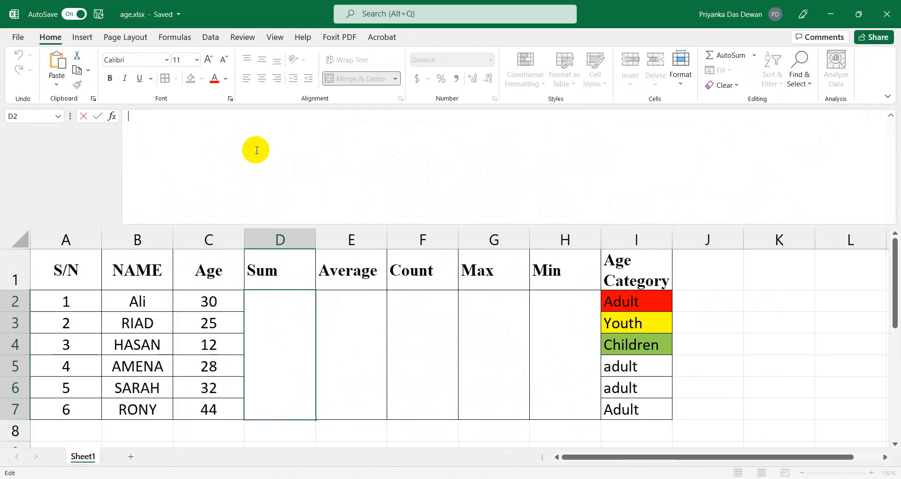
{"action": "type", "text": "="}
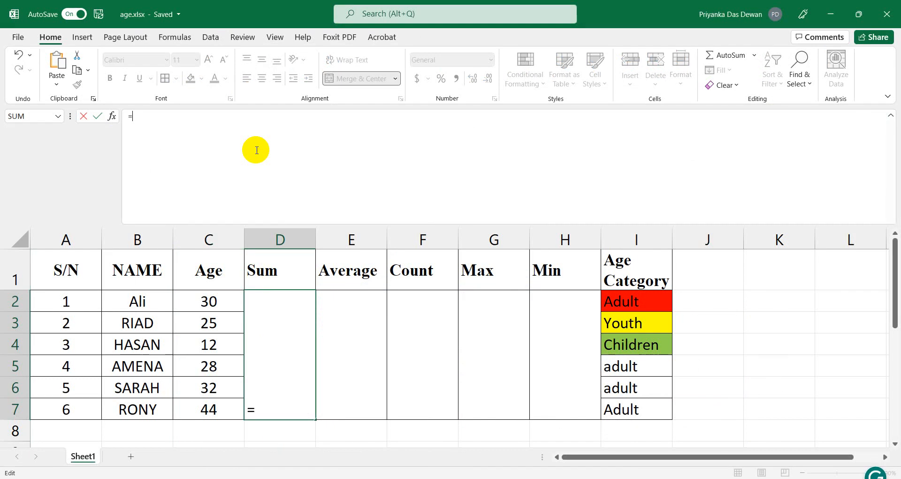
{"action": "type", "text": "sum"}
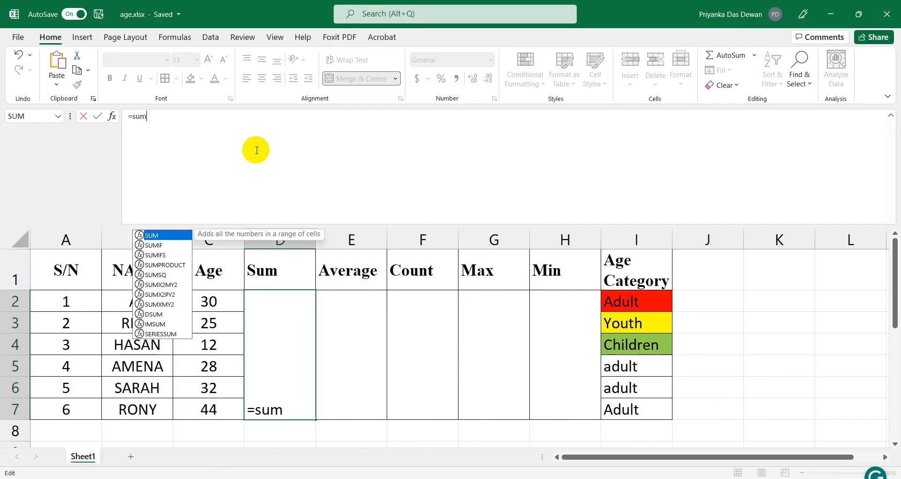
{"action": "type", "text": "("}
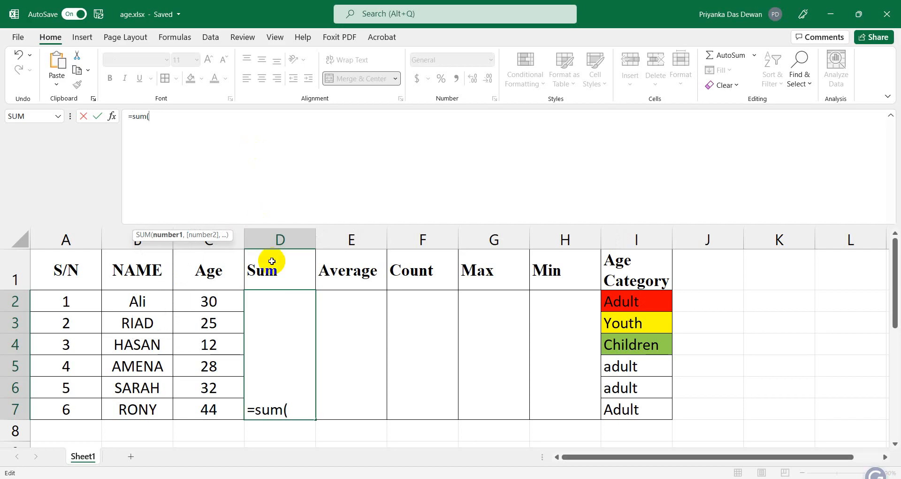
{"action": "left_click", "coordinate": [219, 305]}
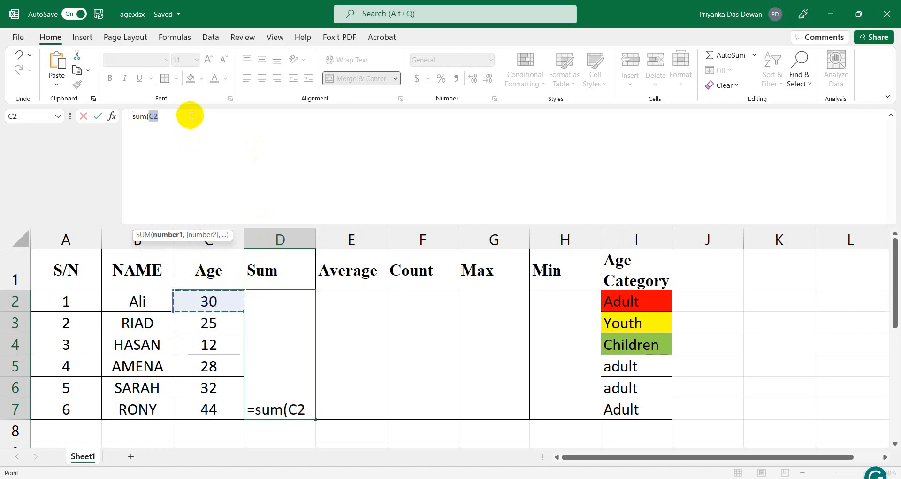
{"action": "type", "text": ","}
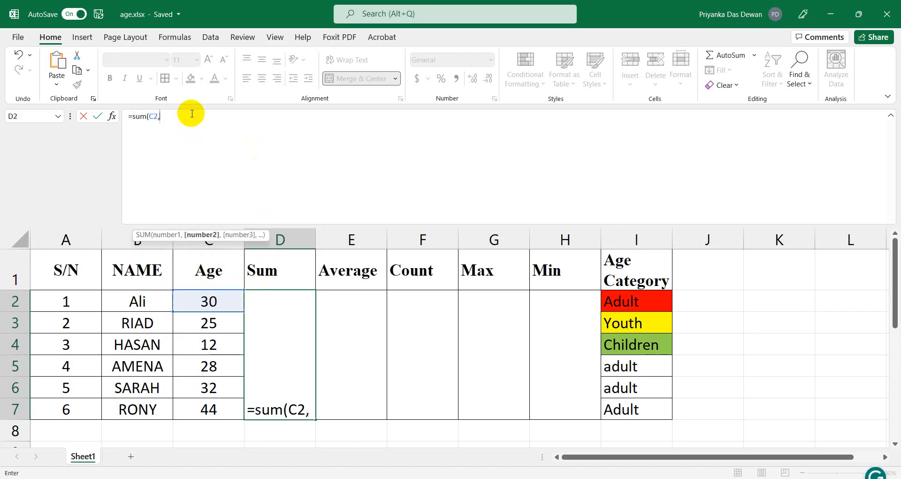
{"action": "left_click", "coordinate": [203, 321]}
{"action": "left_click", "coordinate": [200, 118]}
{"action": "type", "text": ","}
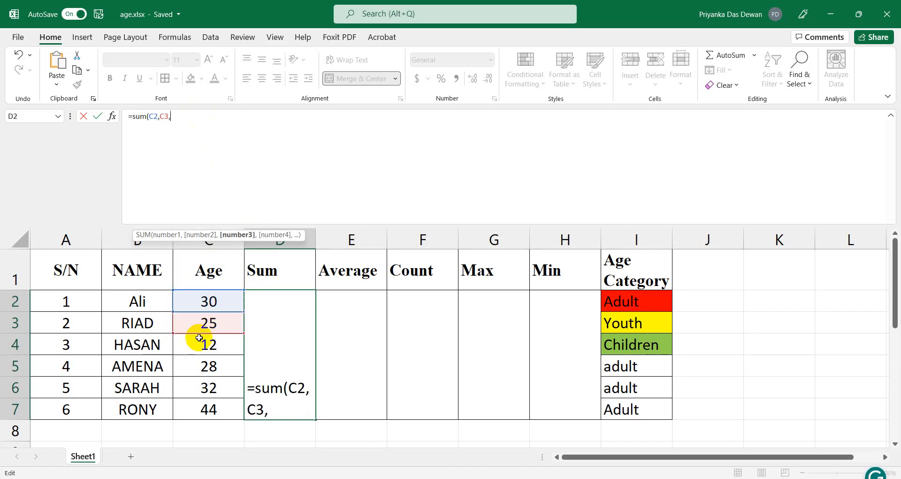
{"action": "left_click", "coordinate": [215, 345]}
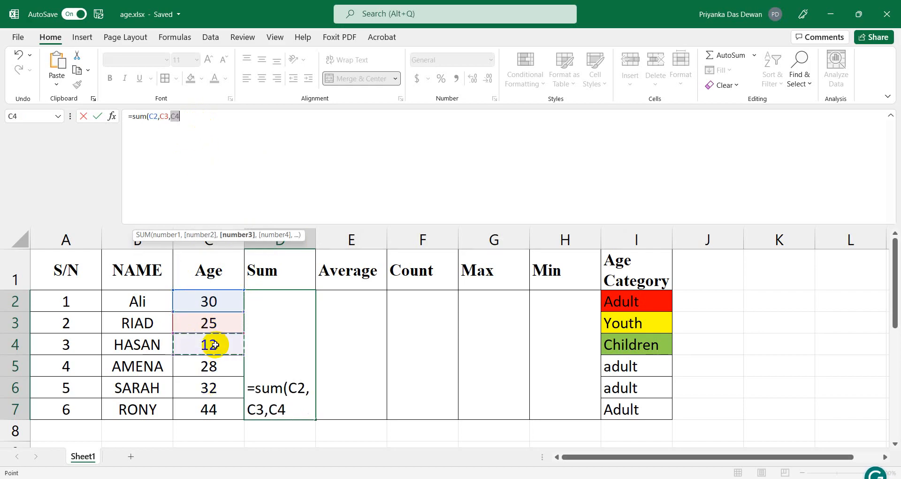
{"action": "left_click", "coordinate": [199, 115]}
{"action": "type", "text": ","}
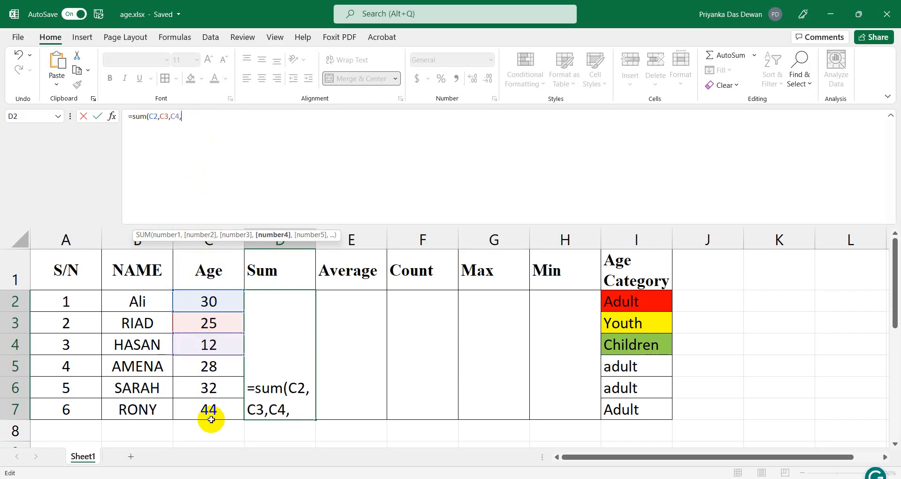
Add C5, C6 and C7 to complete =SUM(C2,C3,C4,C5,C6,C7), giving 171.
{"action": "left_click", "coordinate": [210, 366]}
{"action": "left_click", "coordinate": [204, 116]}
{"action": "type", "text": ","}
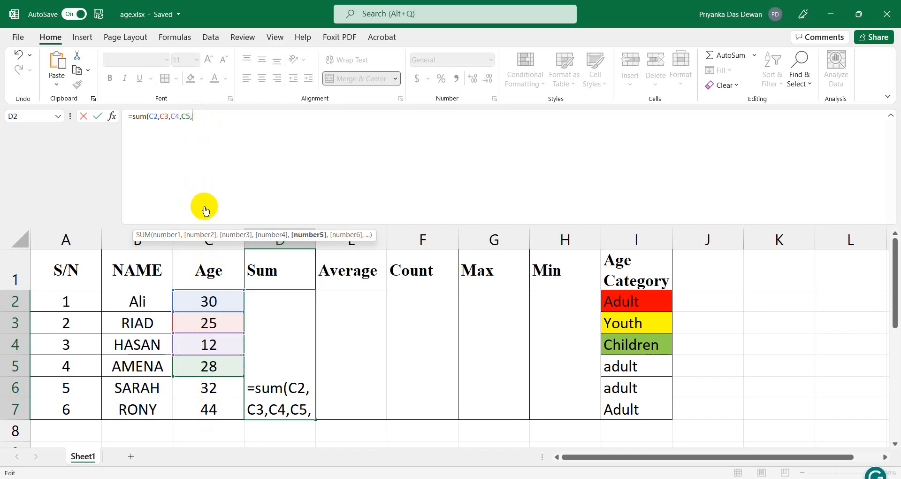
{"action": "left_click", "coordinate": [207, 388]}
{"action": "type", "text": ","}
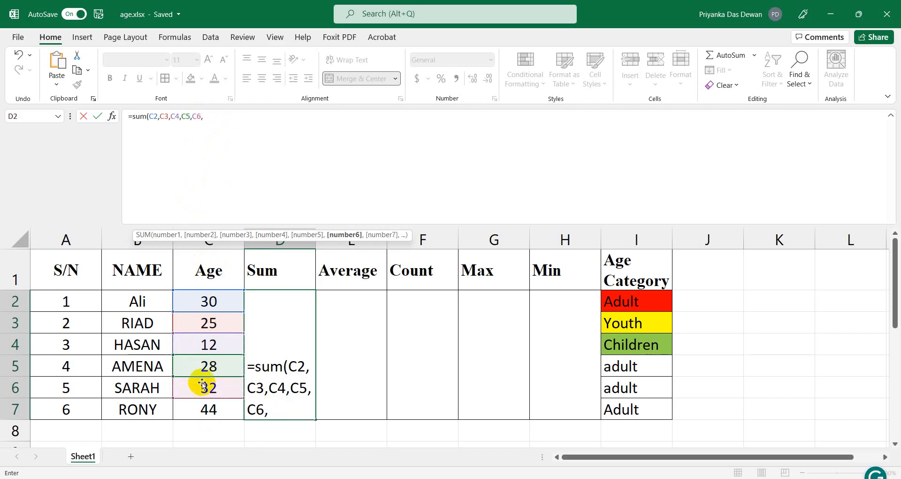
{"action": "left_click", "coordinate": [205, 408]}
{"action": "left_click", "coordinate": [234, 121]}
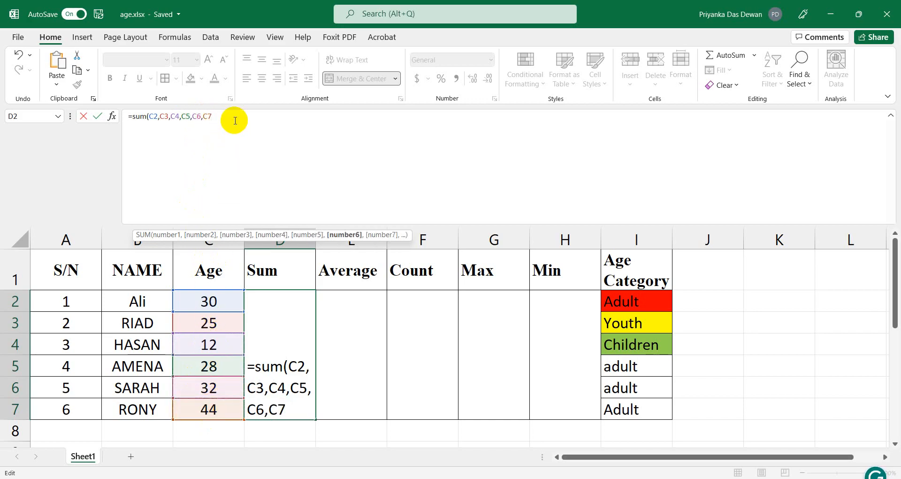
{"action": "type", "text": ")"}
{"action": "key", "text": "Return"}
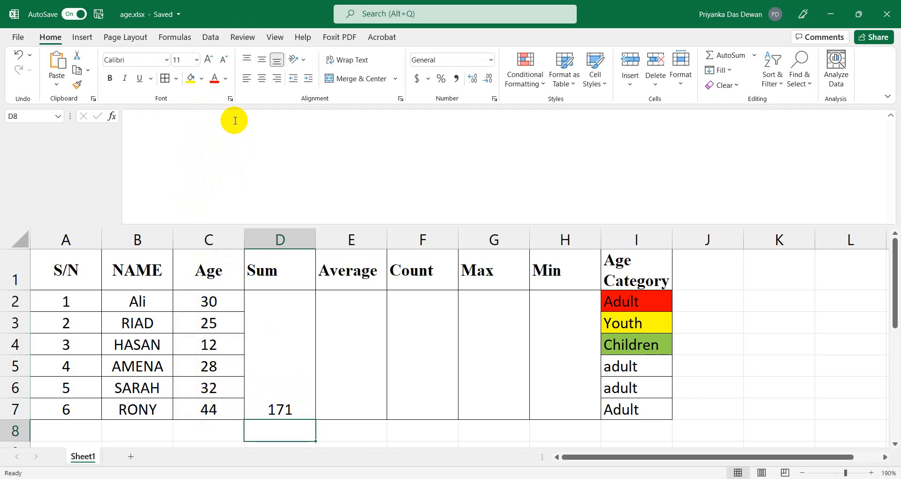
Check the ages in C3–C6, then select the Sum formula text and switch to Notepad.
{"action": "left_click", "coordinate": [298, 367]}
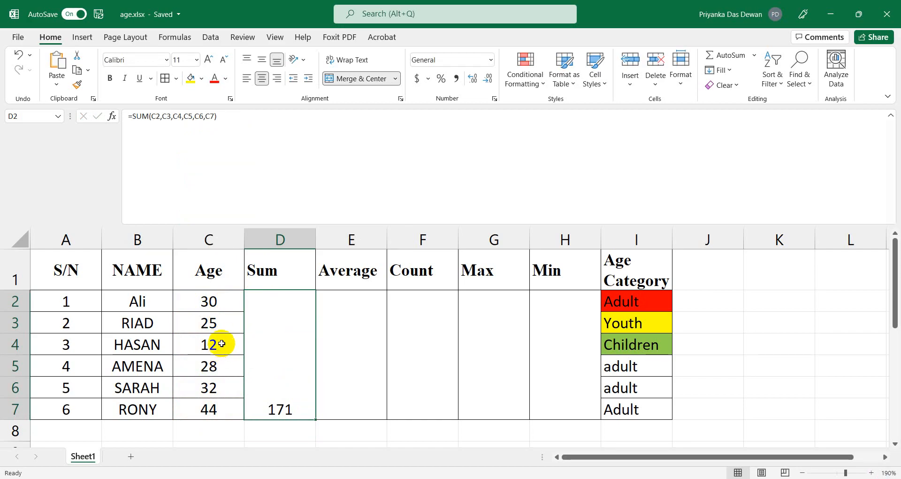
{"action": "left_click", "coordinate": [218, 322]}
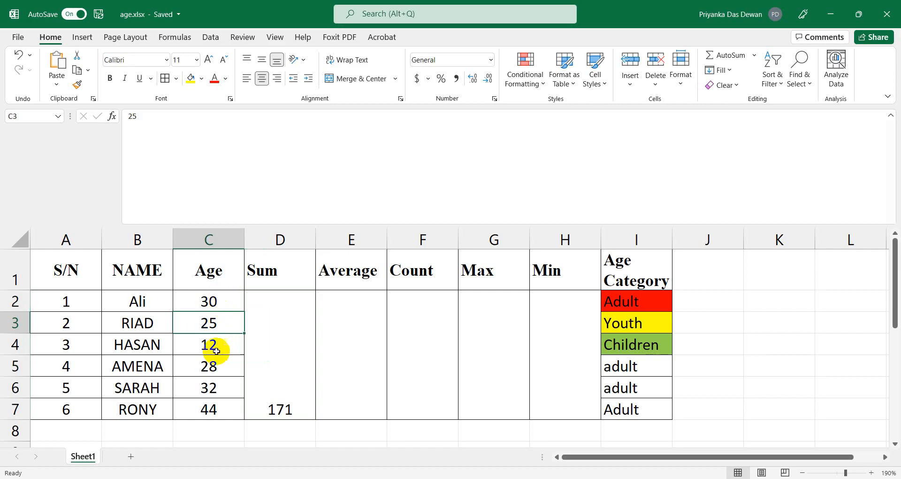
{"action": "left_click", "coordinate": [216, 344]}
{"action": "left_click", "coordinate": [216, 369]}
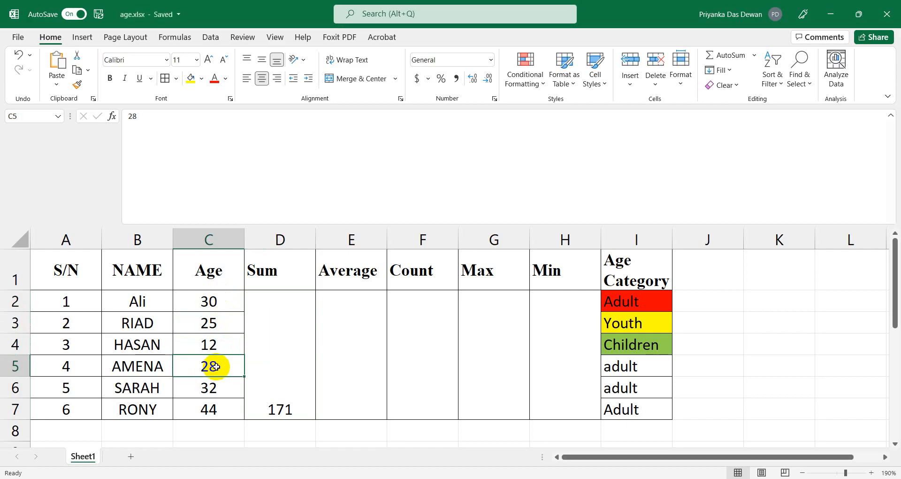
{"action": "left_click", "coordinate": [223, 392]}
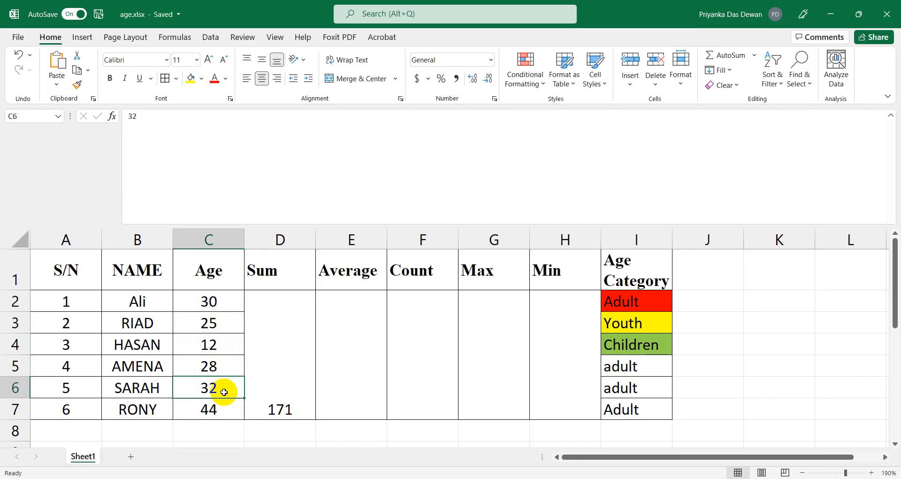
{"action": "left_click", "coordinate": [209, 409]}
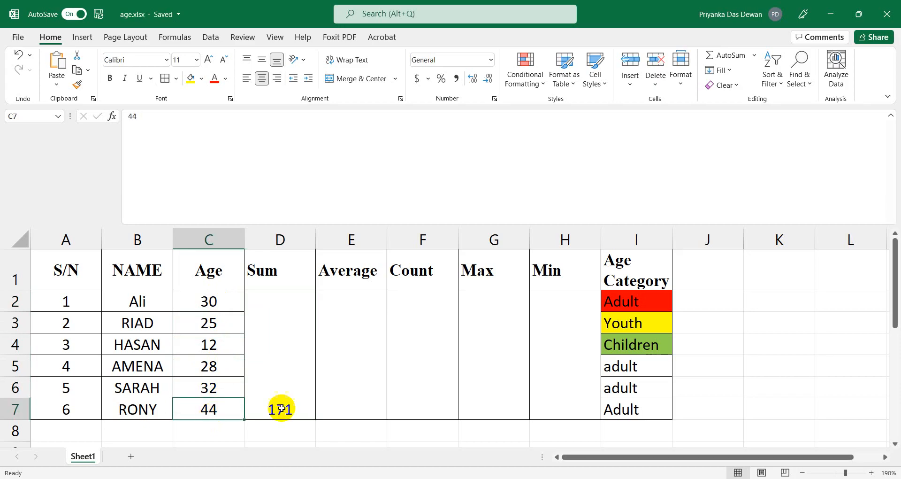
{"action": "left_click", "coordinate": [281, 409]}
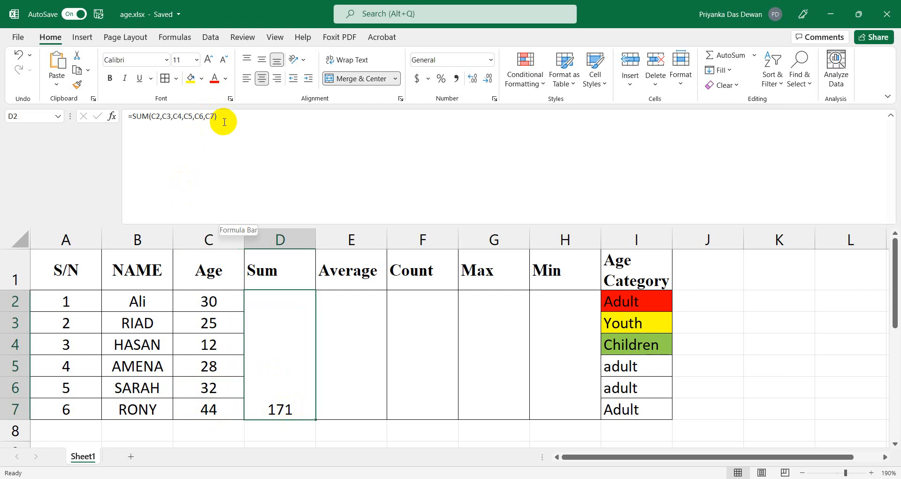
{"action": "left_click", "coordinate": [370, 380]}
{"action": "left_click", "coordinate": [290, 362]}
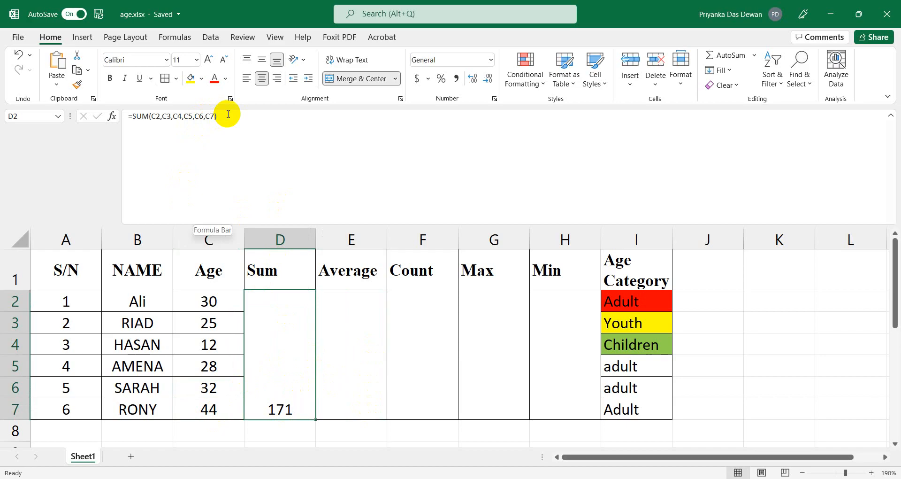
{"action": "left_click_drag", "start_coordinate": [228, 115], "coordinate": [116, 116]}
{"action": "key", "text": "ctrl+c"}
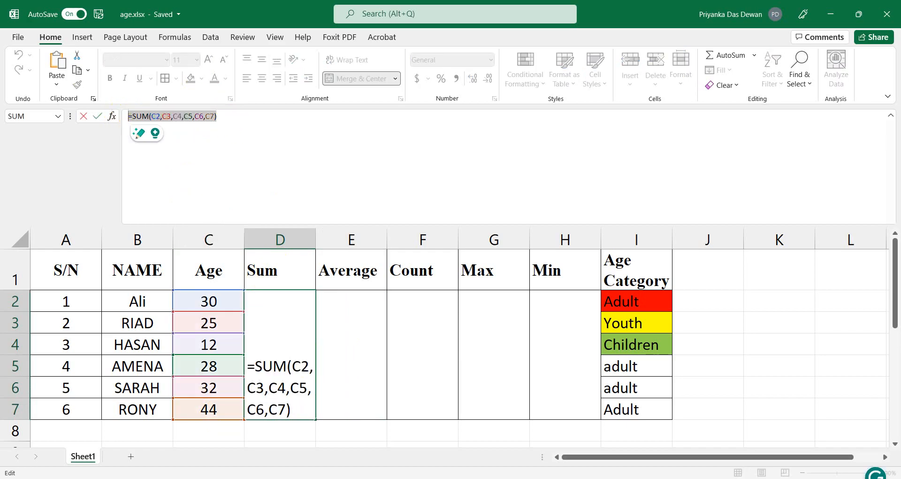
{"action": "left_click", "coordinate": [402, 478]}
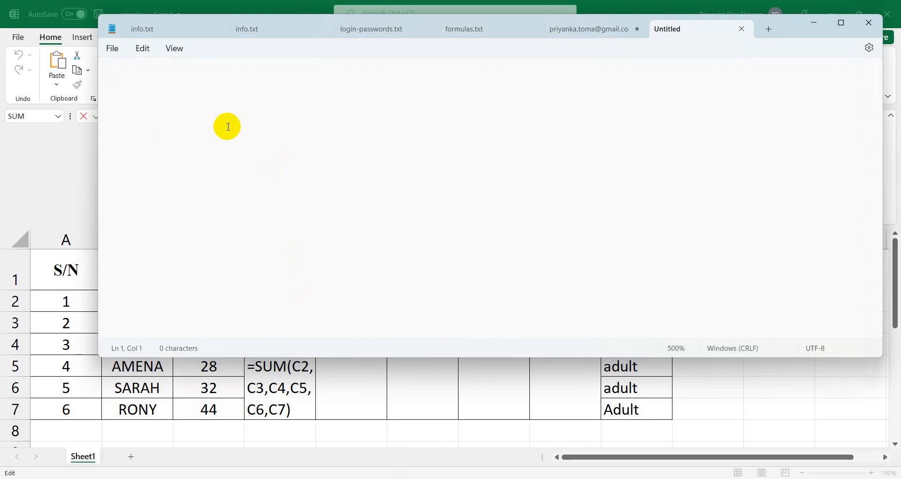
Paste the formula on two lines and shorten the second to =SUM(C2:C7).
{"action": "key", "text": "ctrl+v"}
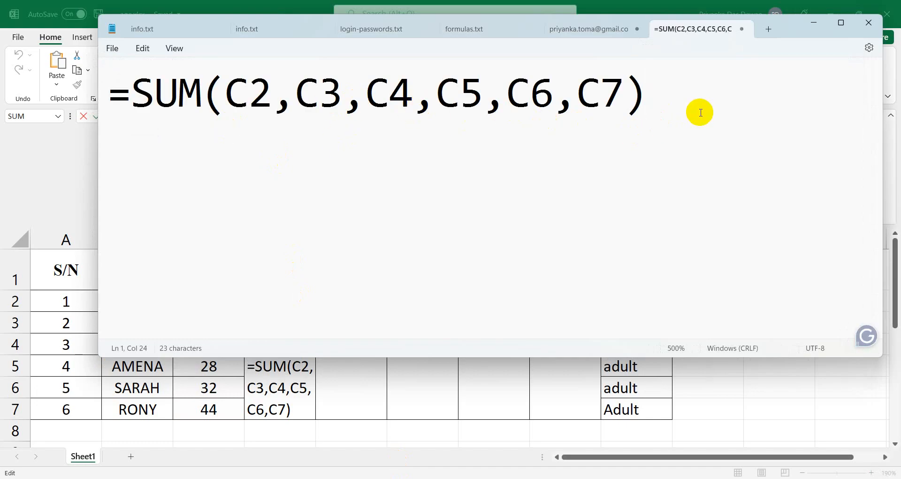
{"action": "key", "text": "Return"}
{"action": "key", "text": "ctrl+v"}
{"action": "left_click_drag", "start_coordinate": [305, 141], "coordinate": [567, 162]}
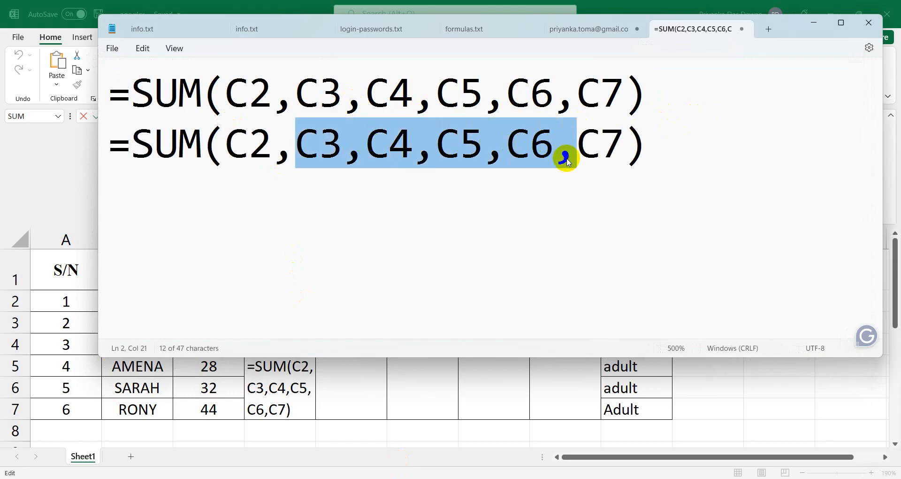
{"action": "key", "text": "BackSpace"}
{"action": "key", "text": "BackSpace"}
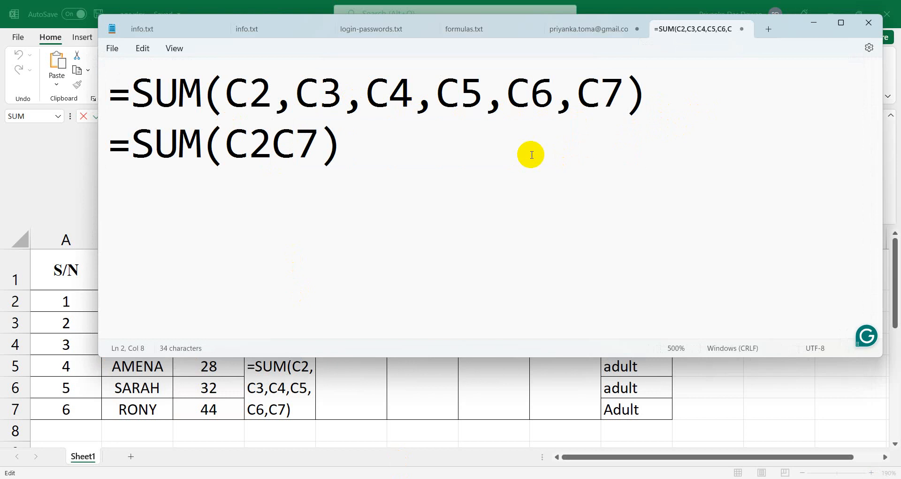
{"action": "type", "text": ":"}
{"action": "left_click", "coordinate": [552, 141]}
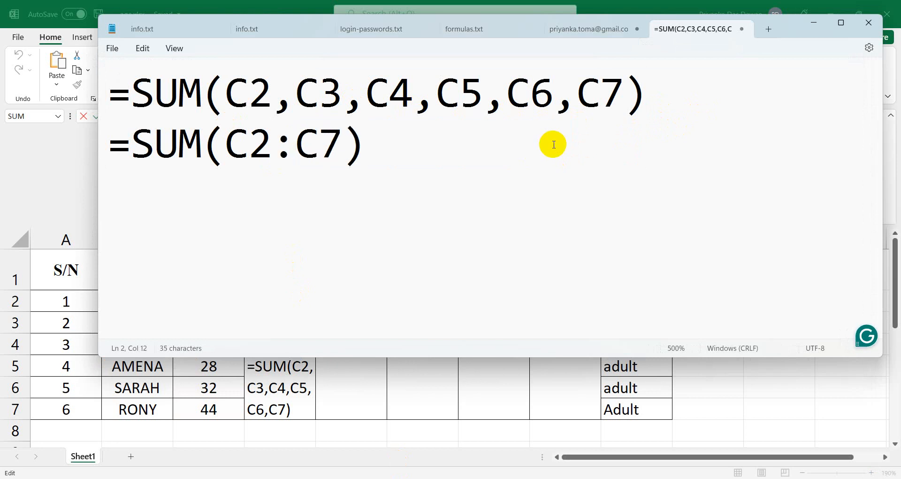
Compare the C2 and C7 references in both lines, then select the original formula line.
{"action": "left_click", "coordinate": [226, 92]}
{"action": "left_click_drag", "start_coordinate": [226, 91], "coordinate": [601, 106]}
{"action": "left_click", "coordinate": [226, 145]}
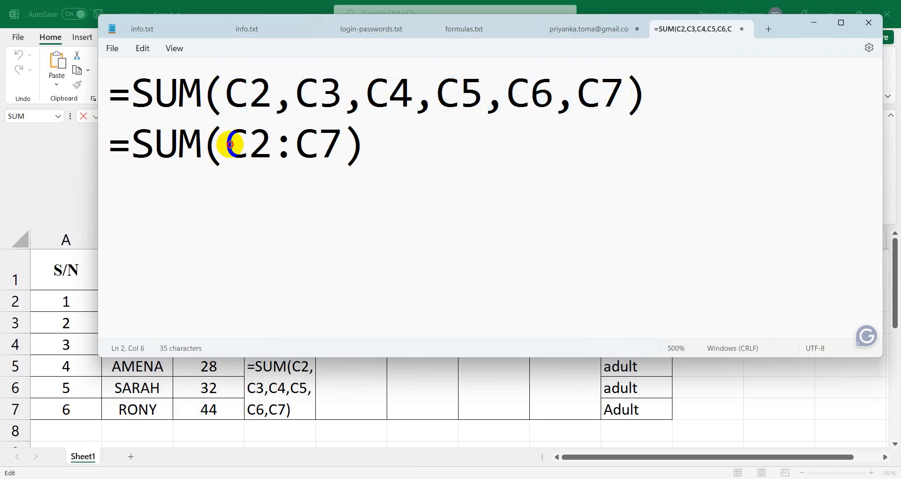
{"action": "left_click_drag", "start_coordinate": [225, 145], "coordinate": [352, 146]}
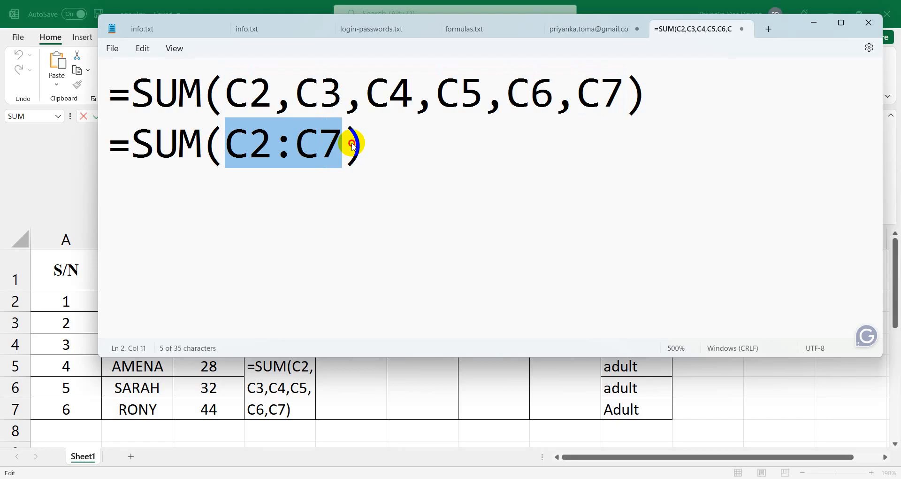
{"action": "left_click", "coordinate": [227, 91]}
{"action": "left_click", "coordinate": [600, 98]}
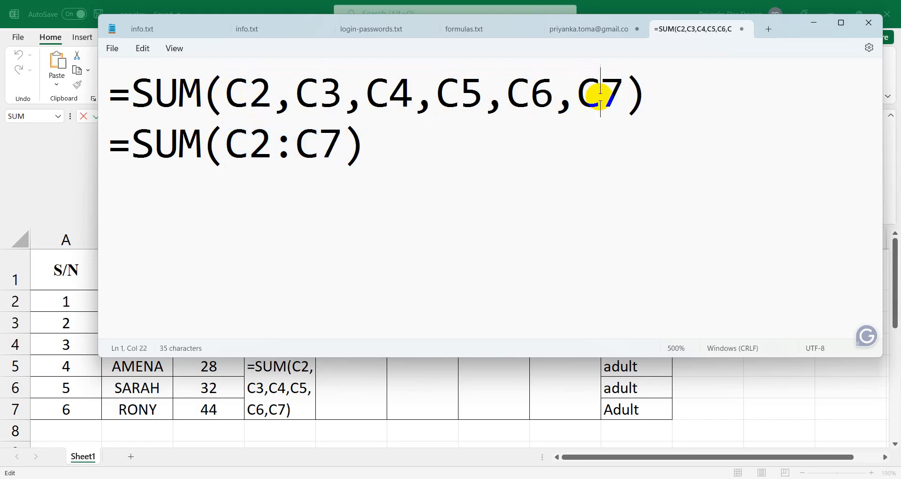
{"action": "left_click_drag", "start_coordinate": [232, 147], "coordinate": [291, 147]}
{"action": "left_click", "coordinate": [298, 178]}
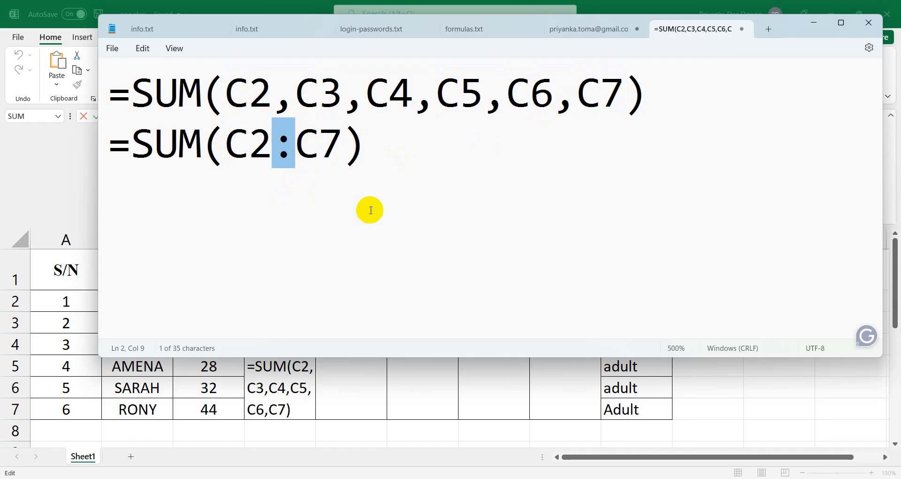
{"action": "triple_click", "coordinate": [114, 139]}
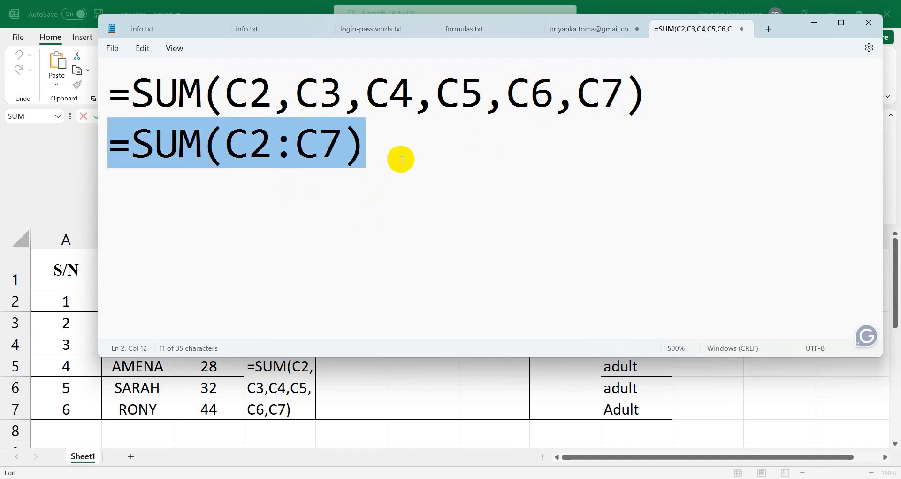
{"action": "left_click", "coordinate": [712, 108]}
{"action": "left_click_drag", "start_coordinate": [712, 107], "coordinate": [117, 81]}
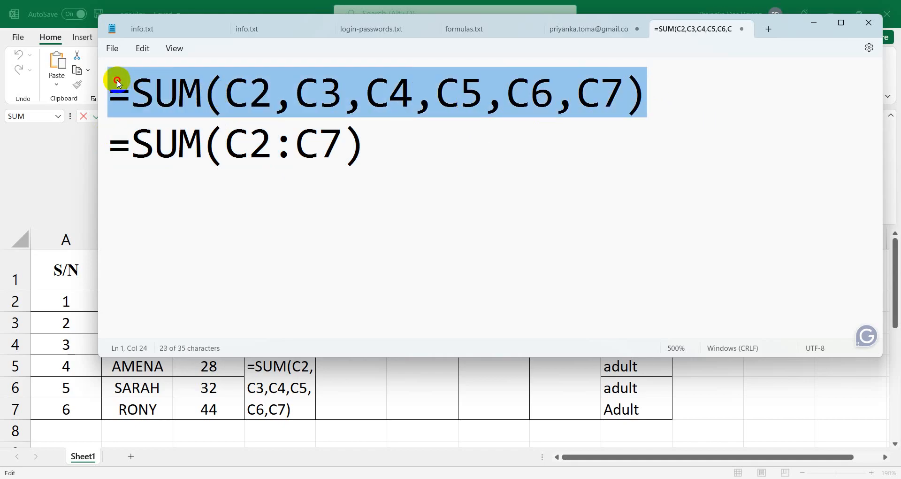
Replace the long formula line with the note 'to calculate sum of ages>>'.
{"action": "key", "text": "BackSpace"}
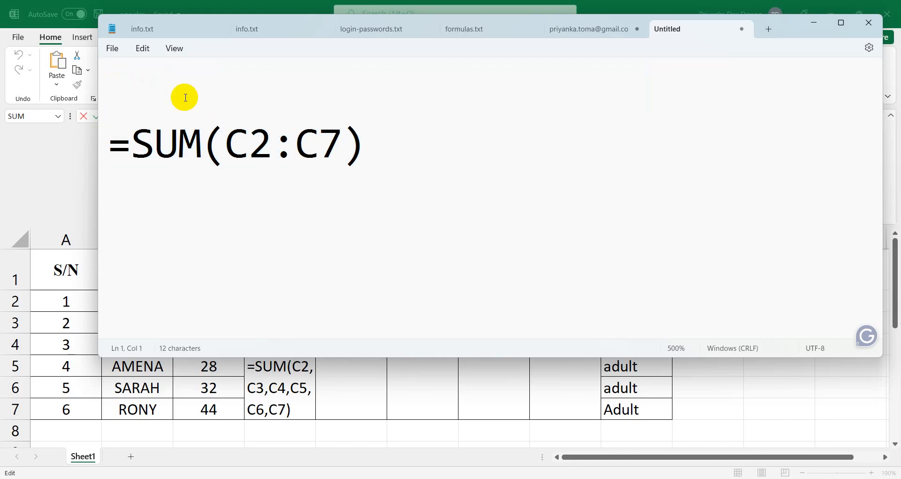
{"action": "type", "text": "to "}
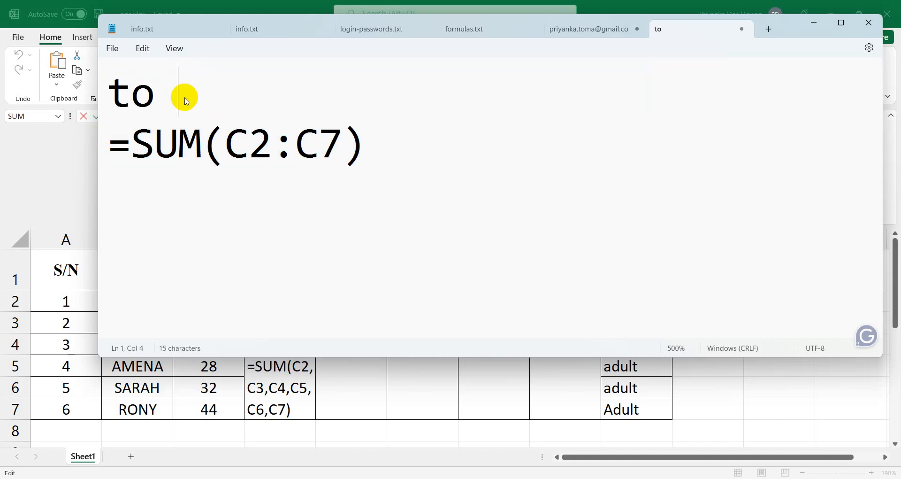
{"action": "type", "text": "calcu;"}
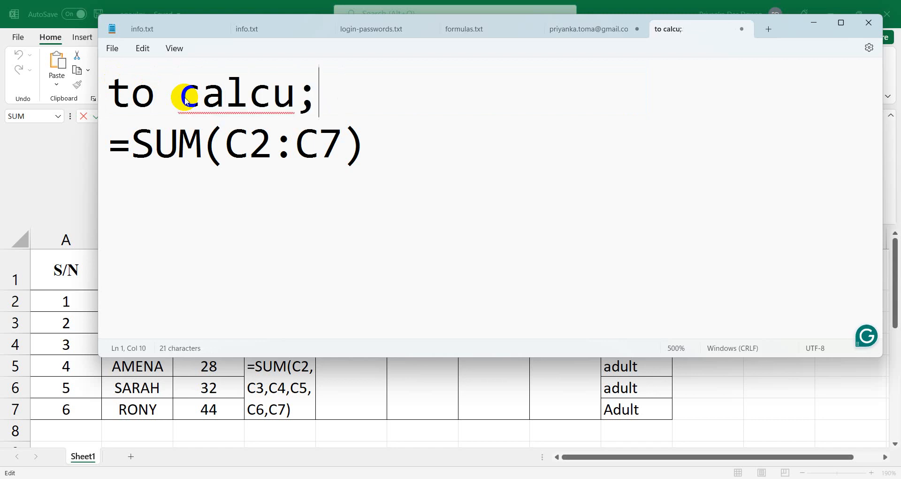
{"action": "key", "text": "BackSpace"}
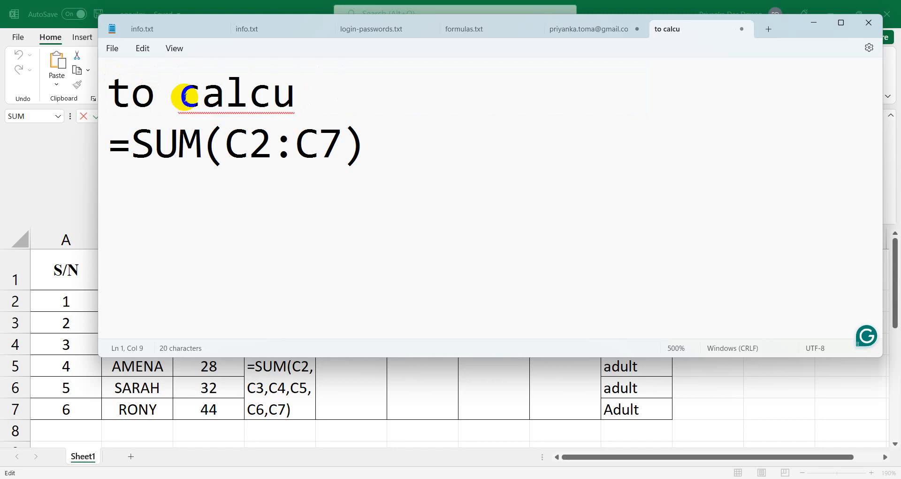
{"action": "type", "text": "late "}
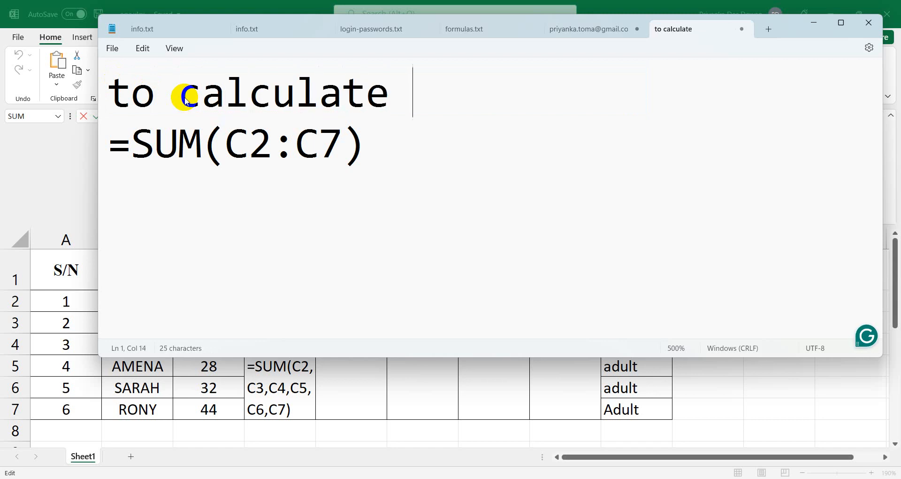
{"action": "type", "text": "s"}
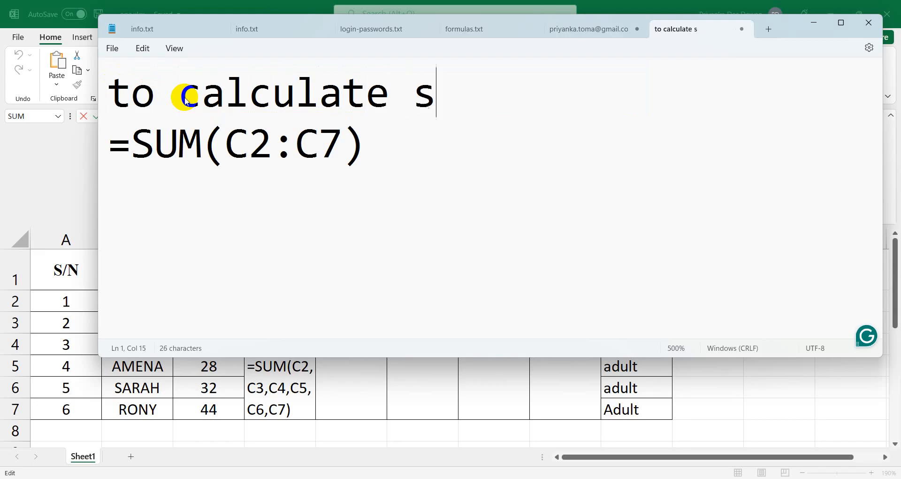
{"action": "type", "text": "um o"}
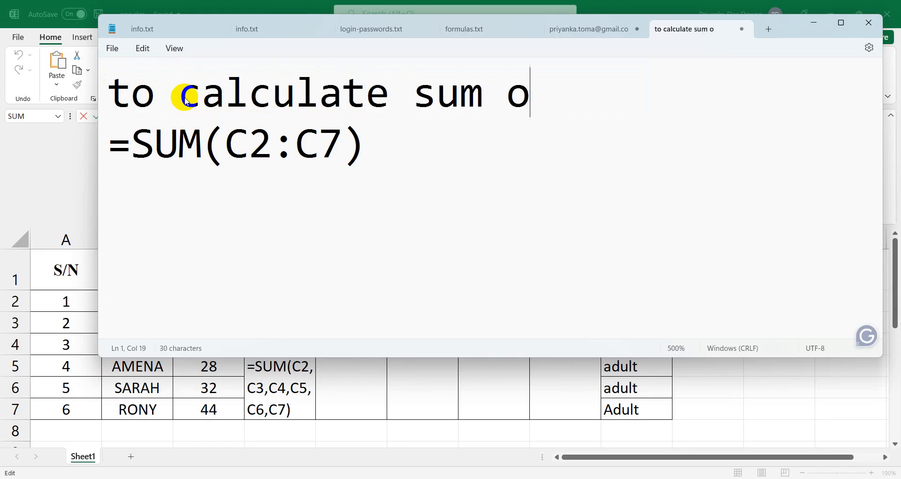
{"action": "type", "text": "f ag"}
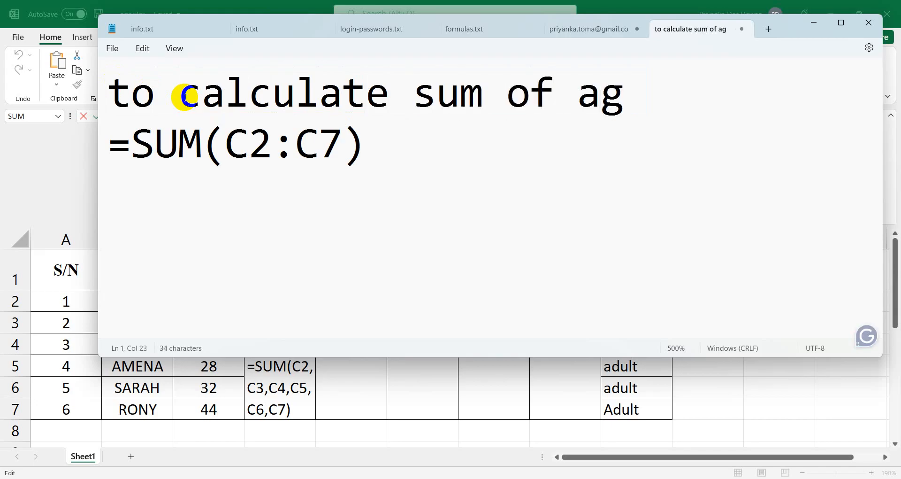
{"action": "type", "text": "es>>"}
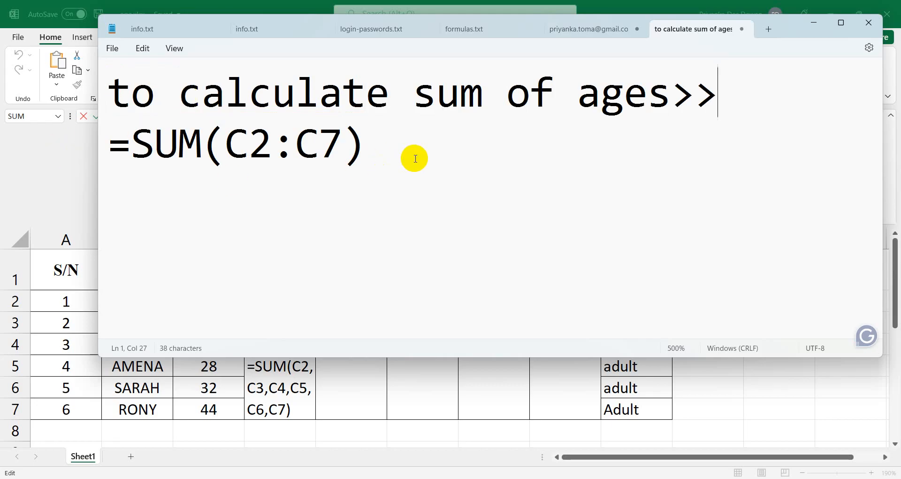
{"action": "left_click", "coordinate": [197, 149]}
{"action": "left_click", "coordinate": [396, 144]}
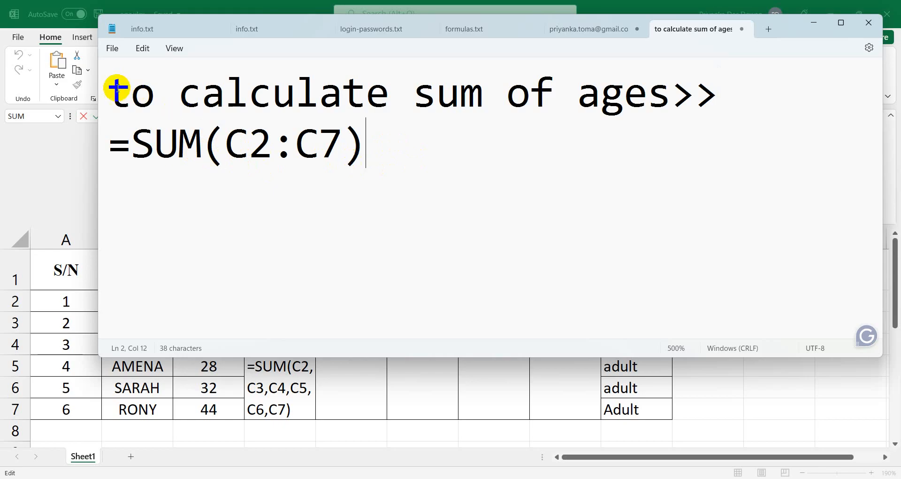
Prefix the note with # so it reads '#to calculate sum of ages>>'.
{"action": "left_click_drag", "start_coordinate": [105, 86], "coordinate": [368, 126]}
{"action": "key", "text": "ctrl+c"}
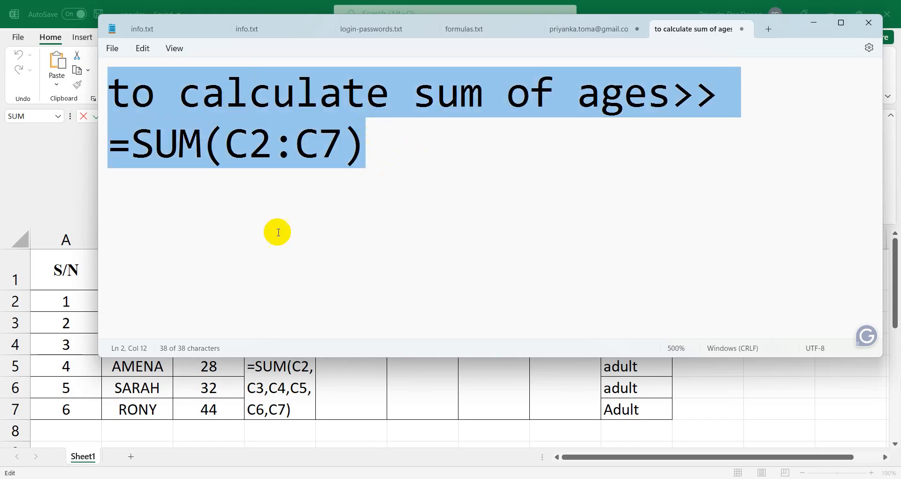
{"action": "left_click", "coordinate": [216, 218]}
{"action": "left_click", "coordinate": [115, 84]}
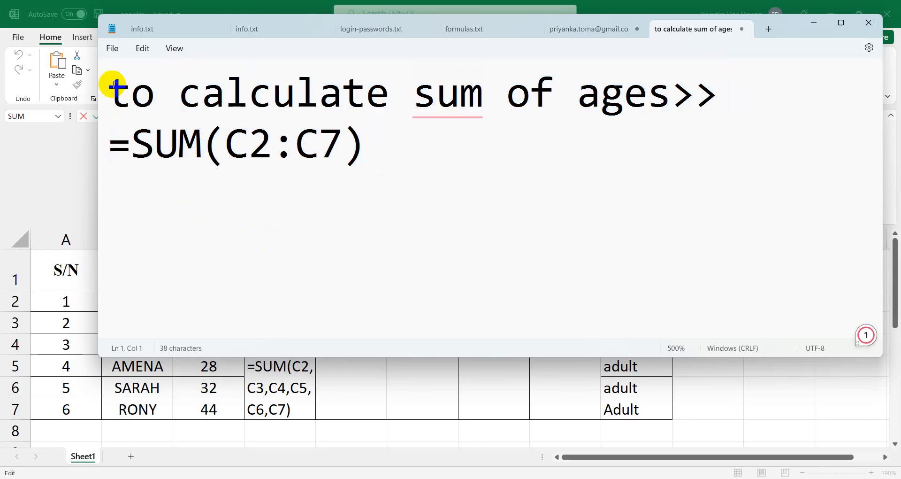
{"action": "type", "text": "#"}
{"action": "left_click", "coordinate": [110, 185]}
{"action": "left_click", "coordinate": [366, 160]}
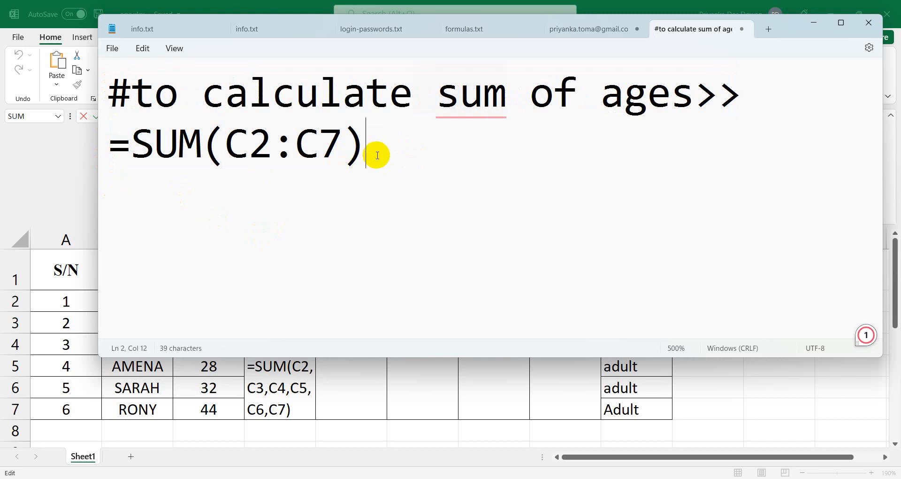
Paste a copy below, changing it to 'average of ages>>' with formula =average(c2:c7).
{"action": "key", "text": "Return"}
{"action": "key", "text": "ctrl+v"}
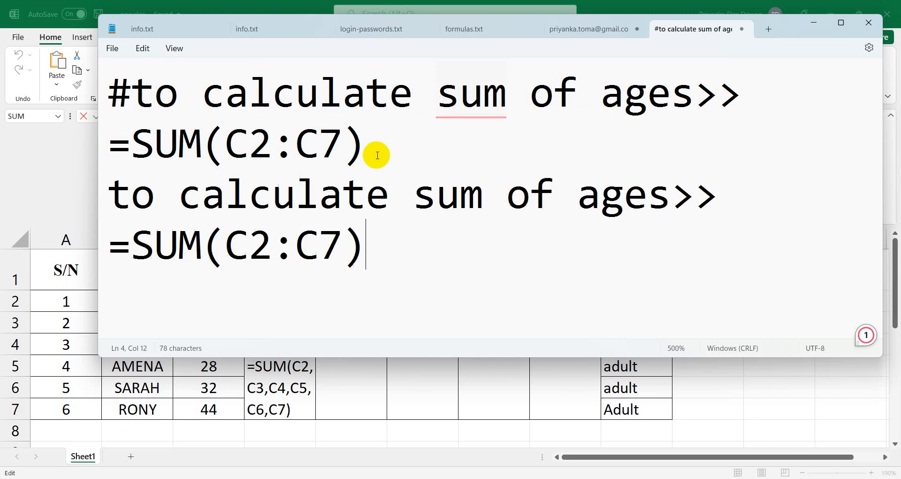
{"action": "left_click", "coordinate": [476, 193]}
{"action": "key", "text": "BackSpace"}
{"action": "key", "text": "BackSpace"}
{"action": "key", "text": "BackSpace"}
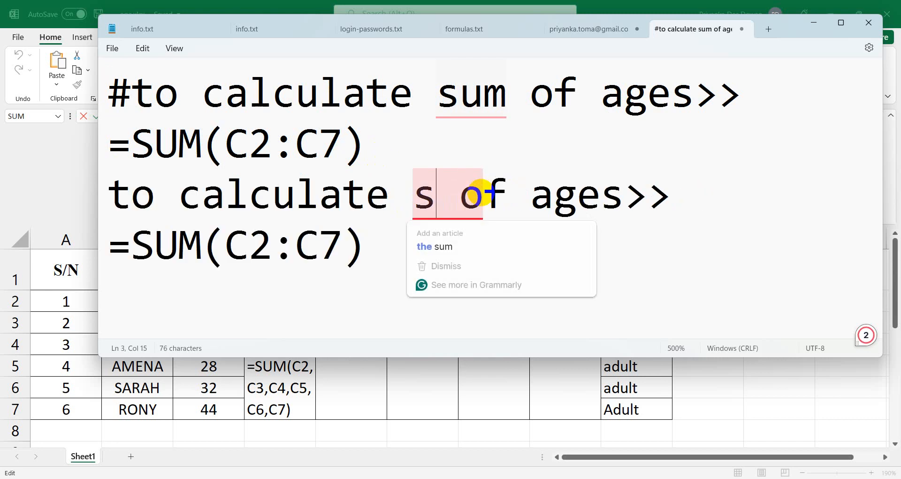
{"action": "type", "text": "average"}
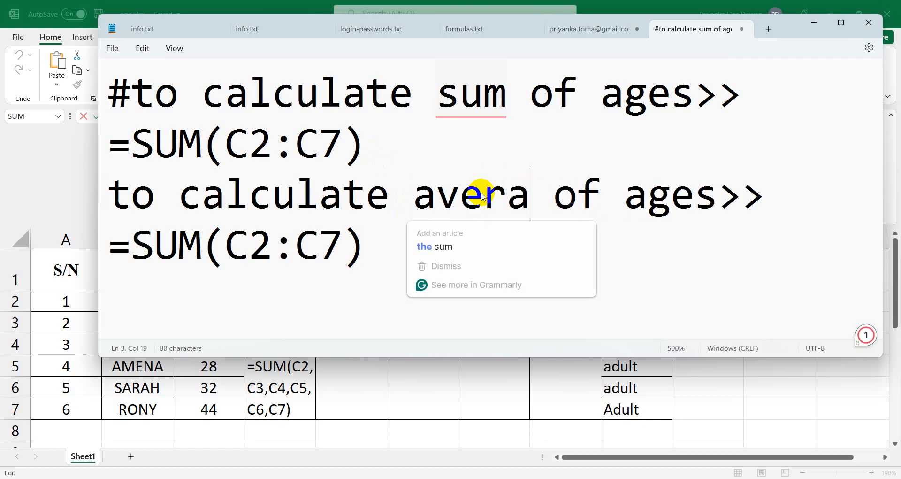
{"action": "left_click", "coordinate": [296, 242]}
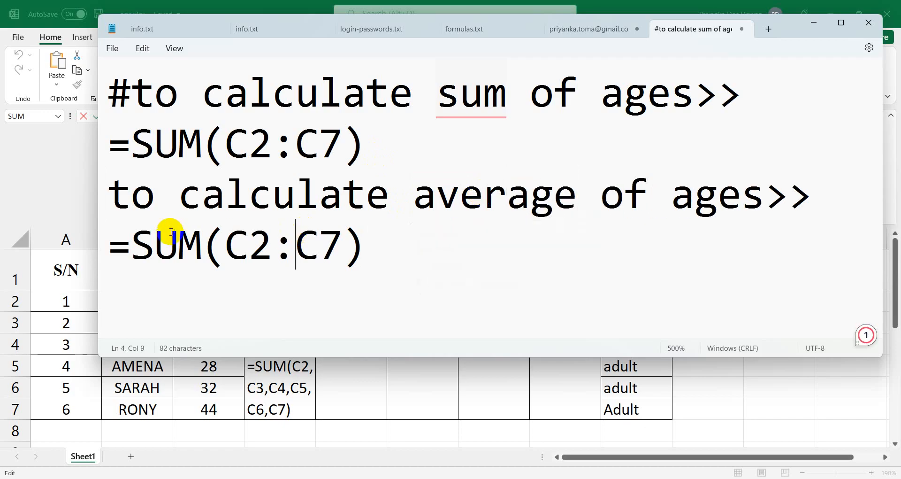
{"action": "left_click", "coordinate": [369, 257]}
{"action": "key", "text": "BackSpace"}
{"action": "key", "text": "BackSpace"}
{"action": "key", "text": "BackSpace"}
{"action": "key", "text": "BackSpace"}
{"action": "key", "text": "BackSpace"}
{"action": "key", "text": "BackSpace"}
{"action": "key", "text": "BackSpace"}
{"action": "key", "text": "BackSpace"}
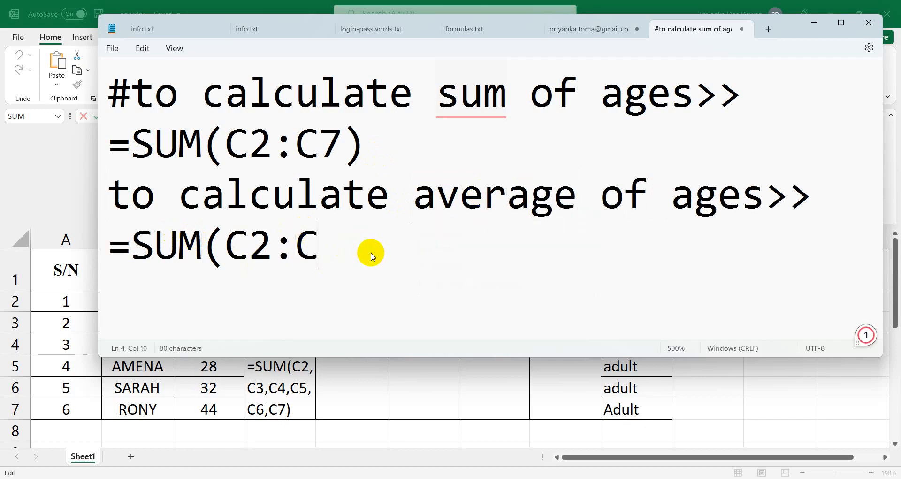
{"action": "key", "text": "BackSpace"}
{"action": "key", "text": "BackSpace"}
{"action": "type", "text": "a"}
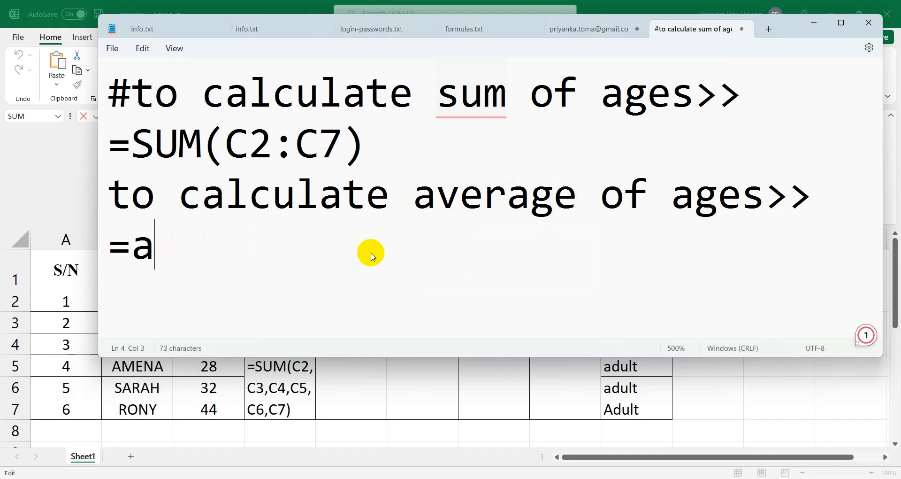
{"action": "type", "text": "vera"}
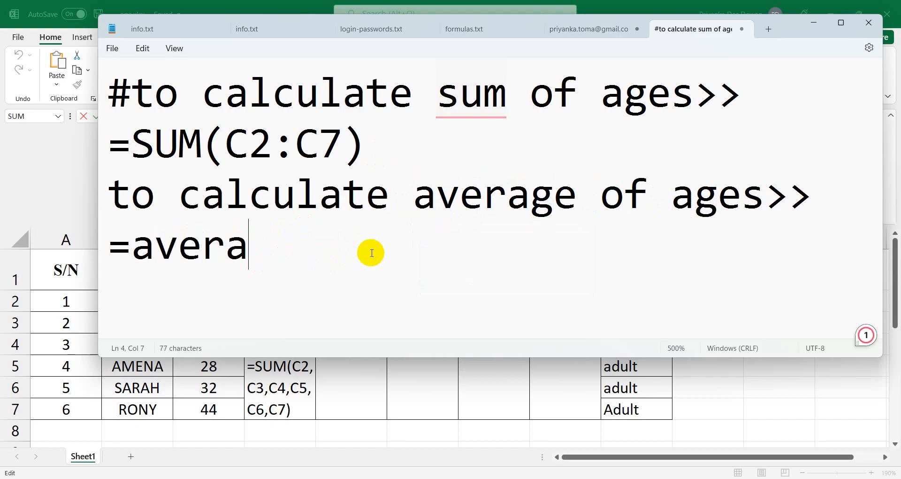
{"action": "type", "text": "ge("}
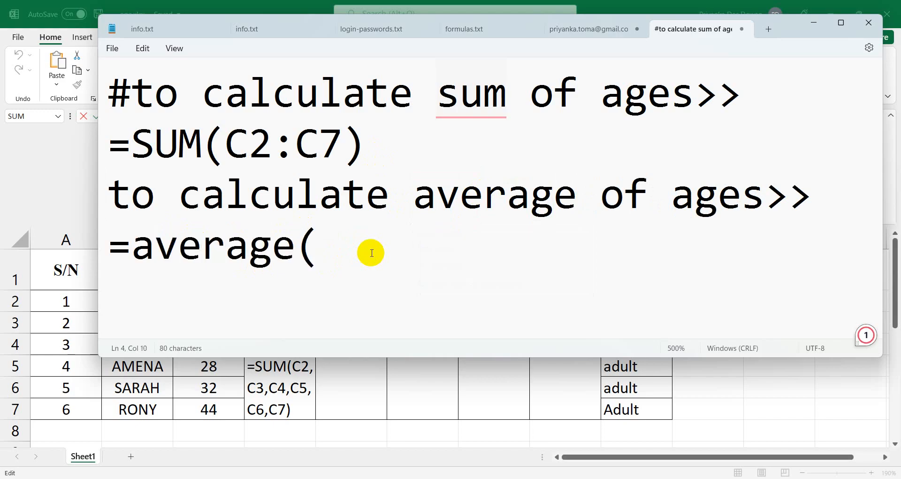
{"action": "type", "text": "c2"}
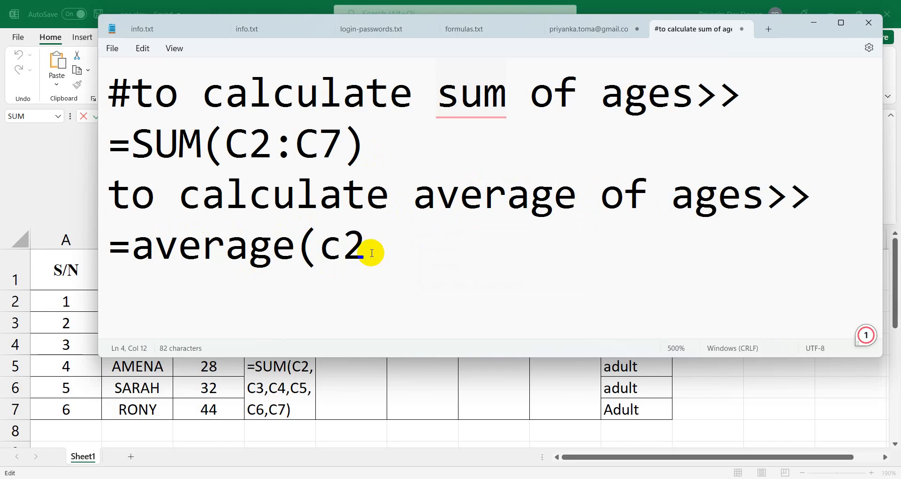
{"action": "type", "text": ":c7"}
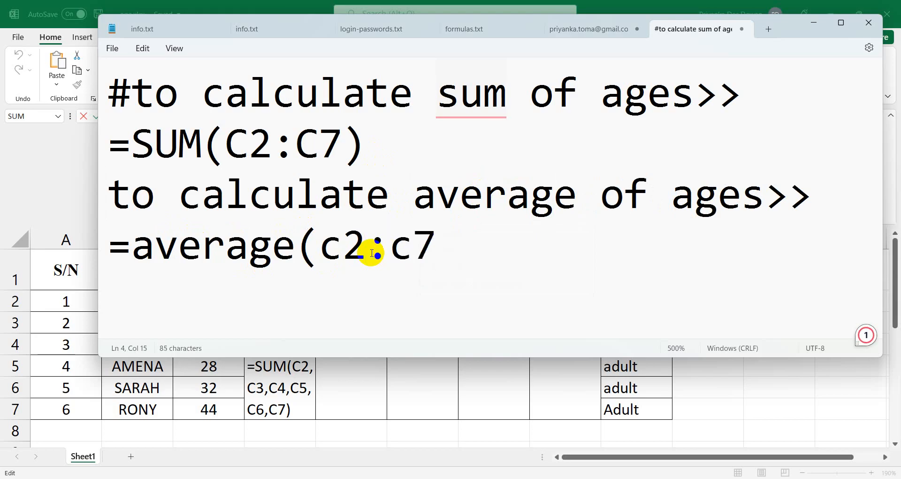
{"action": "type", "text": ")"}
Return to Excel and clear the old formula from the merged Sum cell.
{"action": "left_click", "coordinate": [813, 22]}
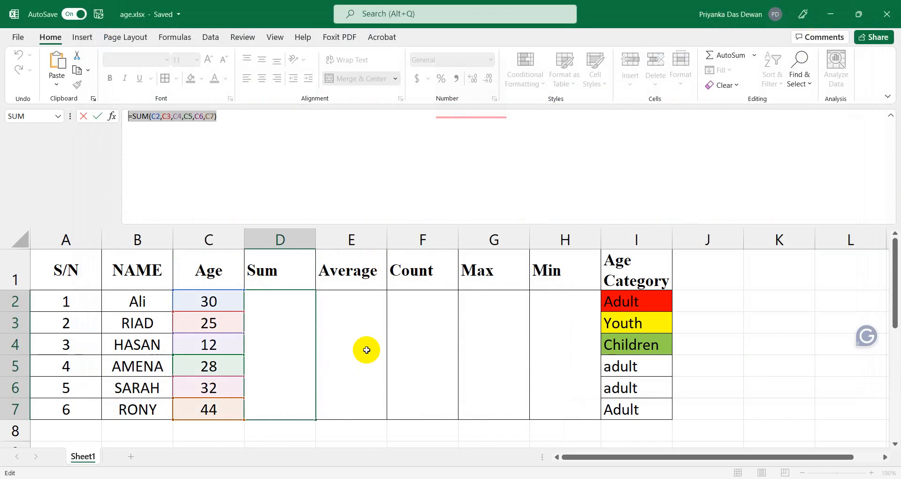
{"action": "left_click", "coordinate": [366, 349]}
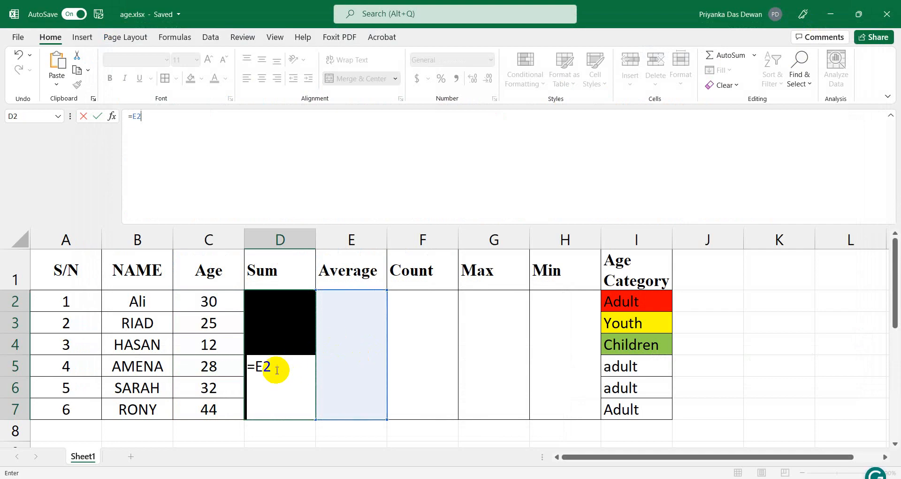
{"action": "key", "text": "Escape"}
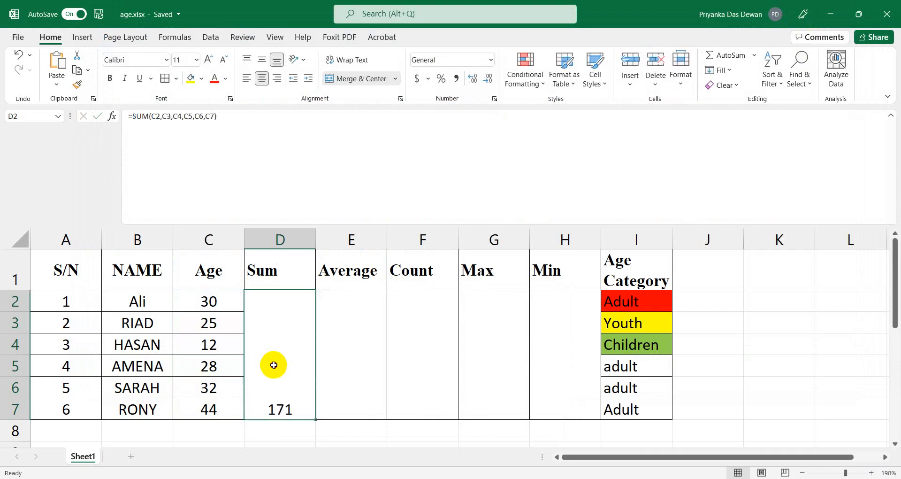
{"action": "key", "text": "Delete"}
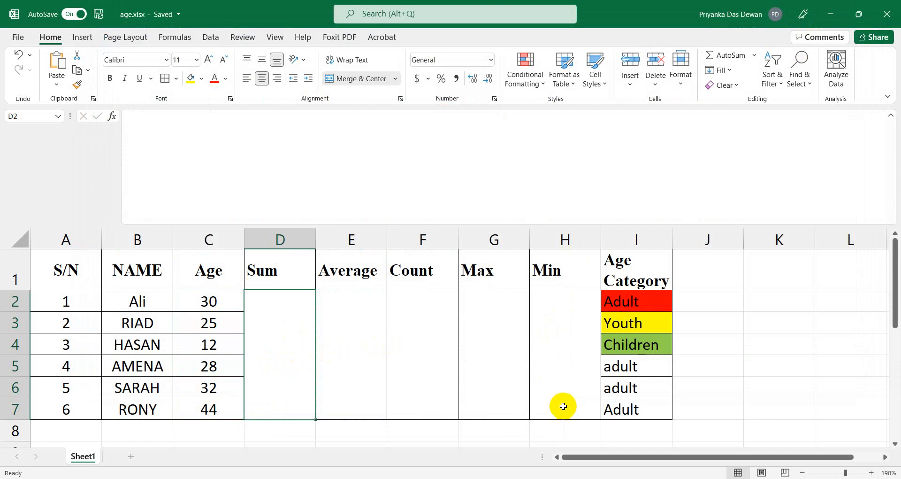
Enter =SUM(C2:C7) over the age range, still totalling 171.
{"action": "left_click", "coordinate": [153, 150]}
{"action": "type", "text": "=sume"}
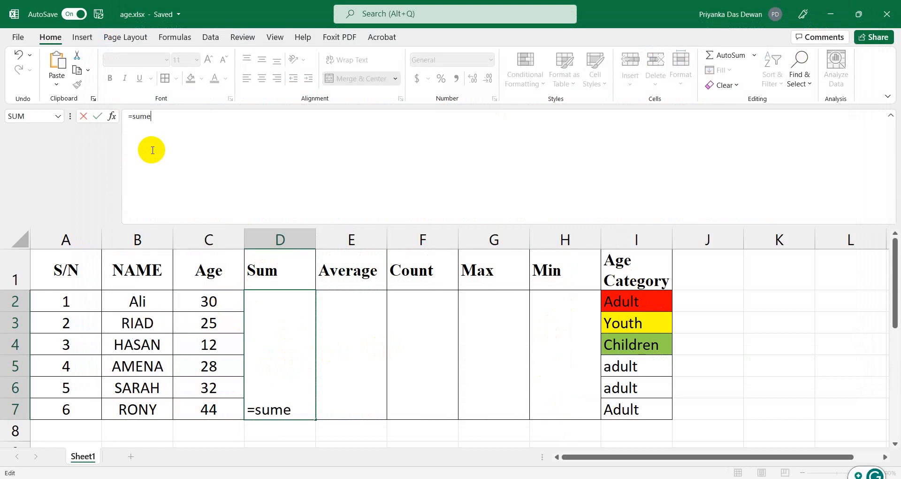
{"action": "key", "text": "BackSpace"}
{"action": "type", "text": "("}
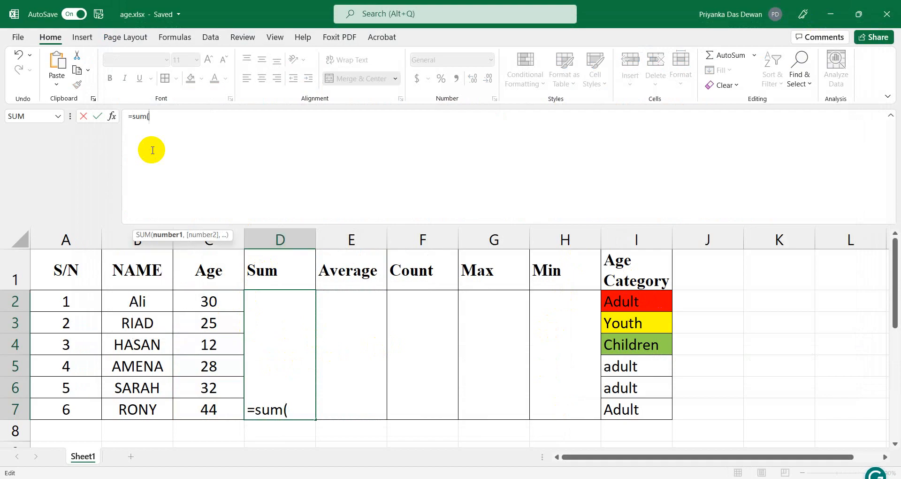
{"action": "left_click", "coordinate": [208, 302]}
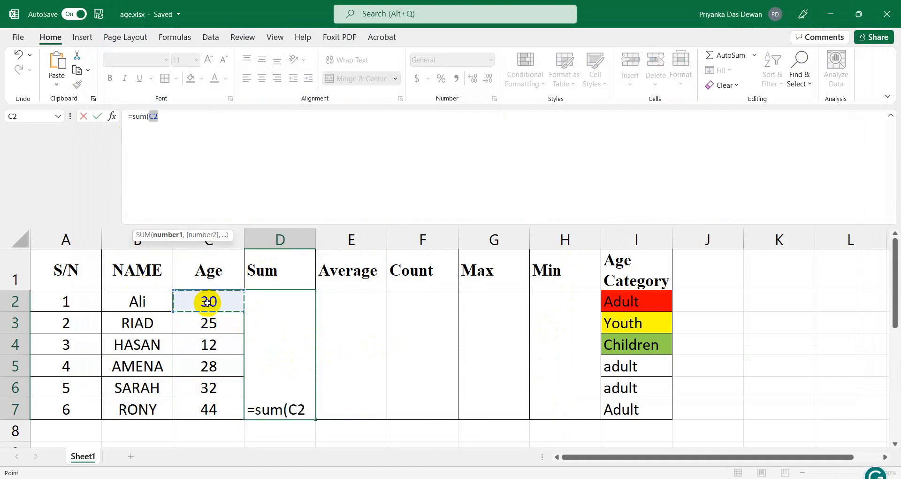
{"action": "key", "text": "shift+Down"}
{"action": "key", "text": "shift+Down"}
{"action": "key", "text": "shift+Down"}
{"action": "key", "text": "shift+Down"}
{"action": "key", "text": "shift+Down"}
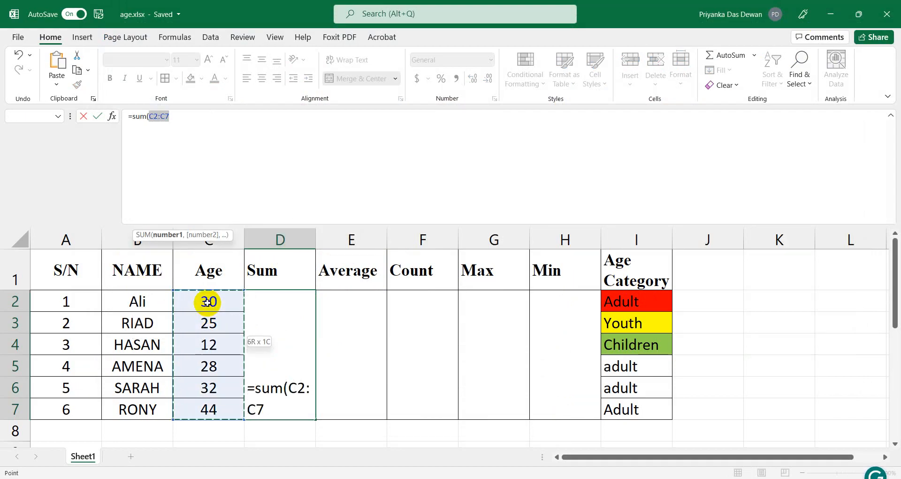
{"action": "type", "text": ")"}
{"action": "key", "text": "Return"}
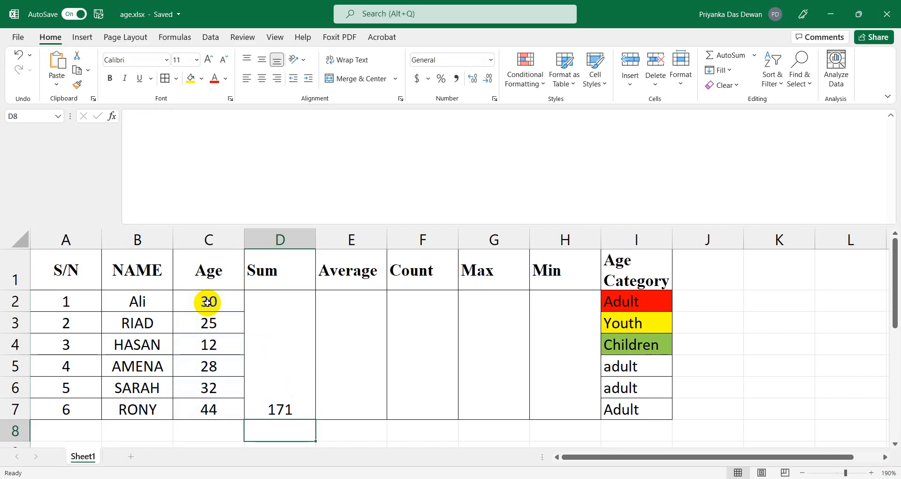
{"action": "left_click_drag", "start_coordinate": [351, 300], "coordinate": [357, 409]}
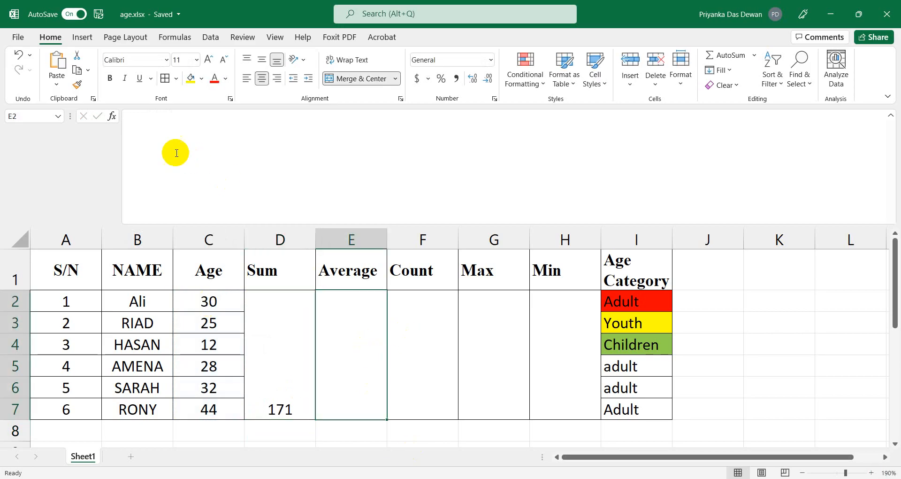
Enter =average(C2:C7) in merged cell E2:E7, showing 28.5.
{"action": "left_click", "coordinate": [170, 149]}
{"action": "type", "text": "=a"}
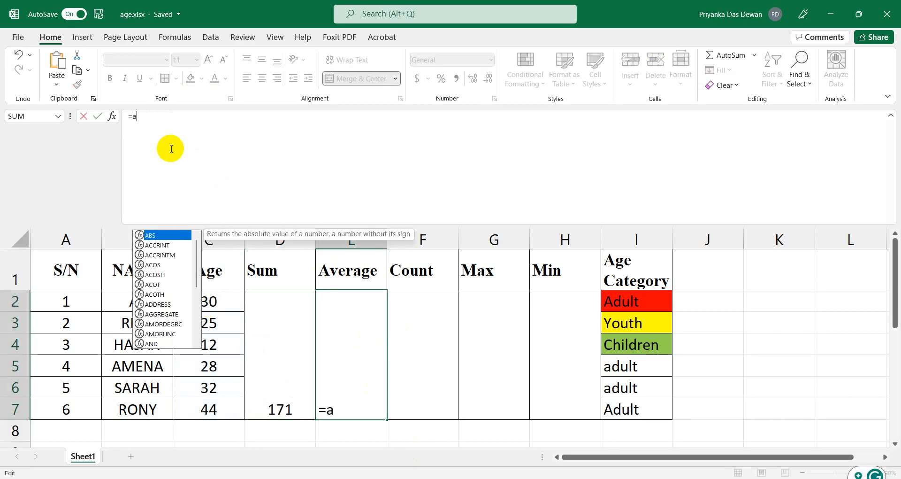
{"action": "type", "text": "vera"}
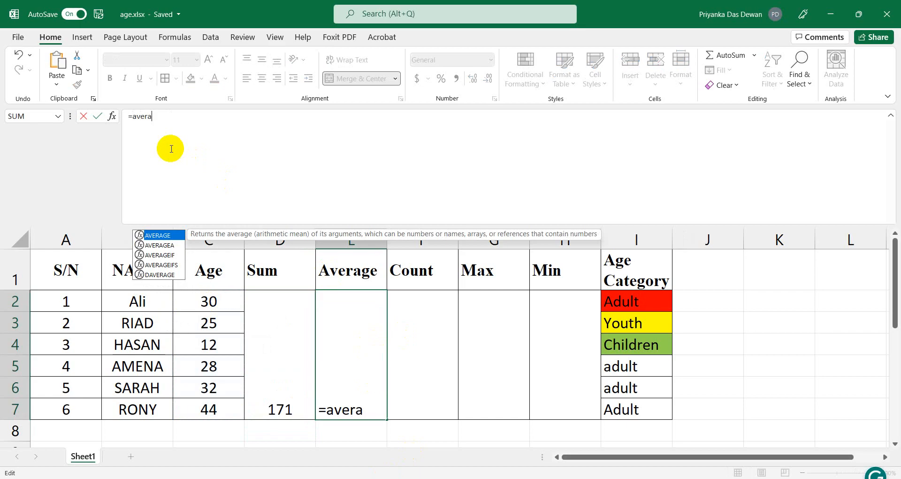
{"action": "type", "text": "ge("}
{"action": "left_click", "coordinate": [190, 303]}
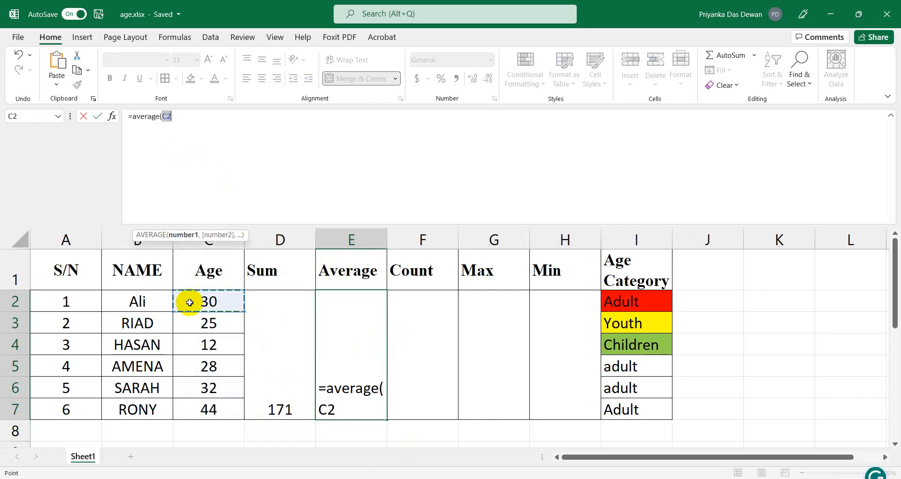
{"action": "key", "text": "shift+Down"}
{"action": "key", "text": "shift+Down"}
{"action": "key", "text": "shift+Down"}
{"action": "key", "text": "shift+Down"}
{"action": "key", "text": "shift+Down"}
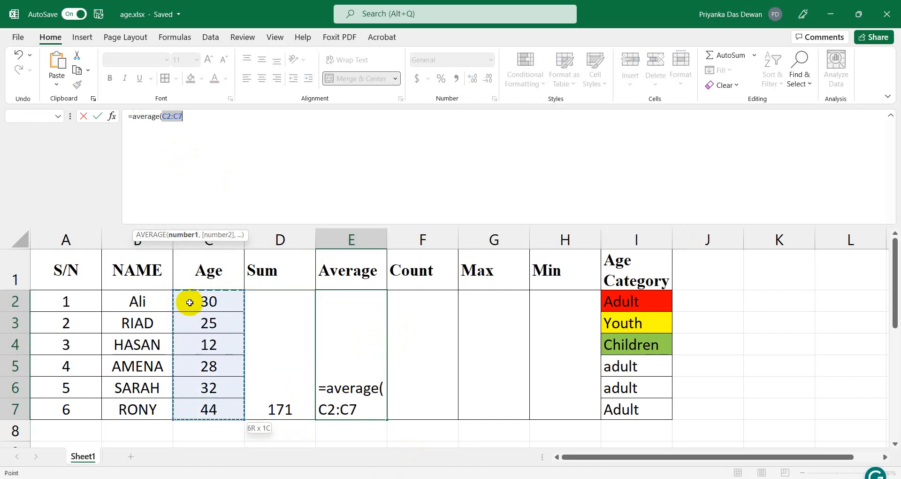
{"action": "type", "text": ")"}
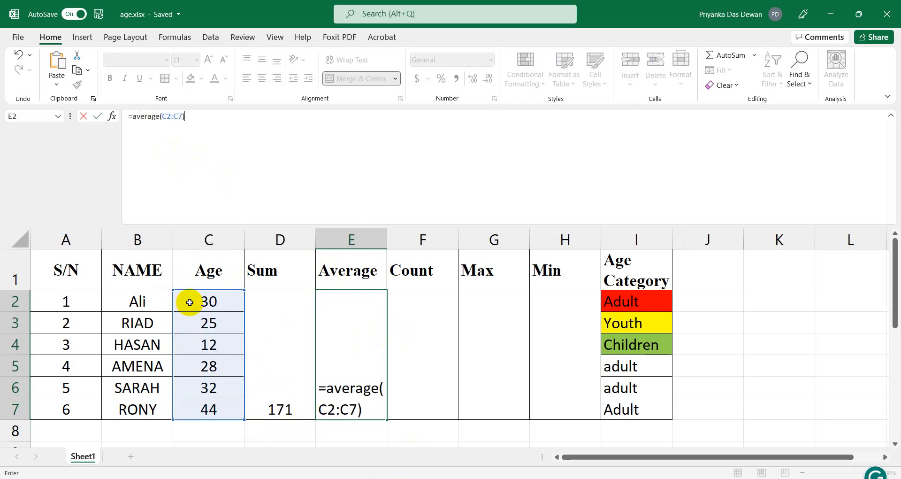
{"action": "key", "text": "Return"}
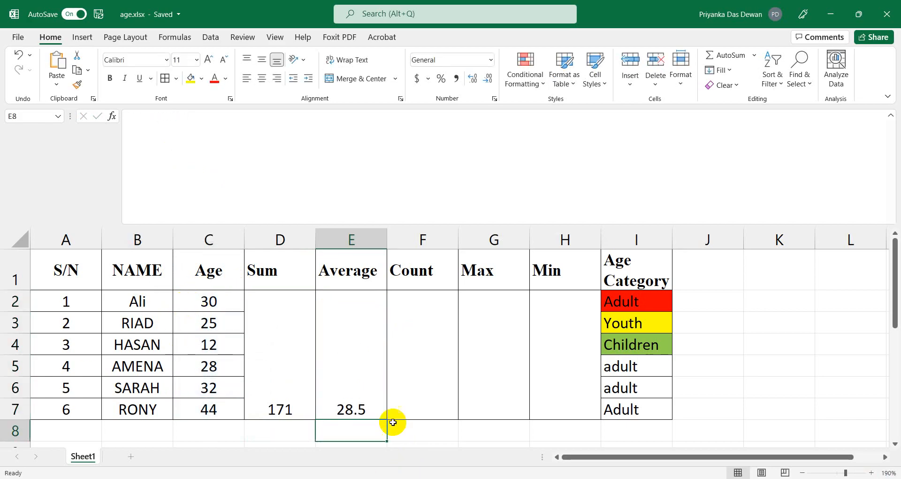
{"action": "left_click", "coordinate": [400, 388]}
Enter =COUNT(C2:C7) in the merged Count cell F2:F7 so it shows 6.
{"action": "left_click", "coordinate": [148, 142]}
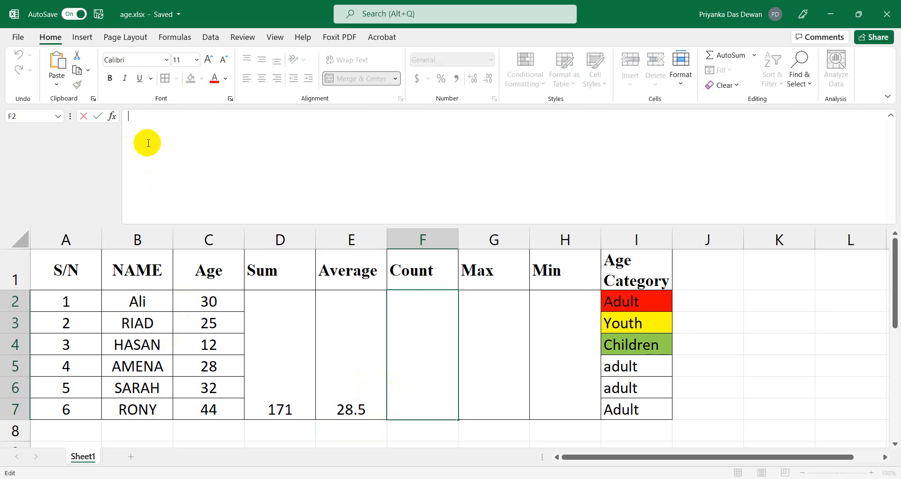
{"action": "type", "text": "=co"}
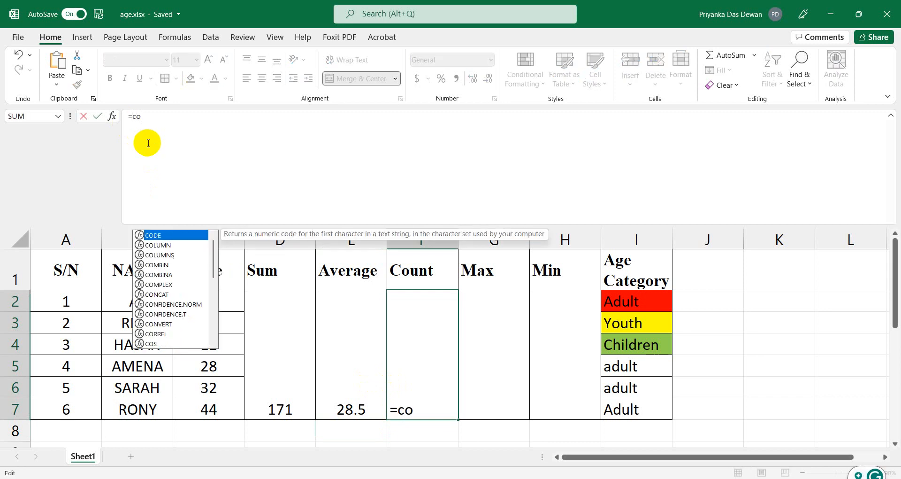
{"action": "type", "text": "unt("}
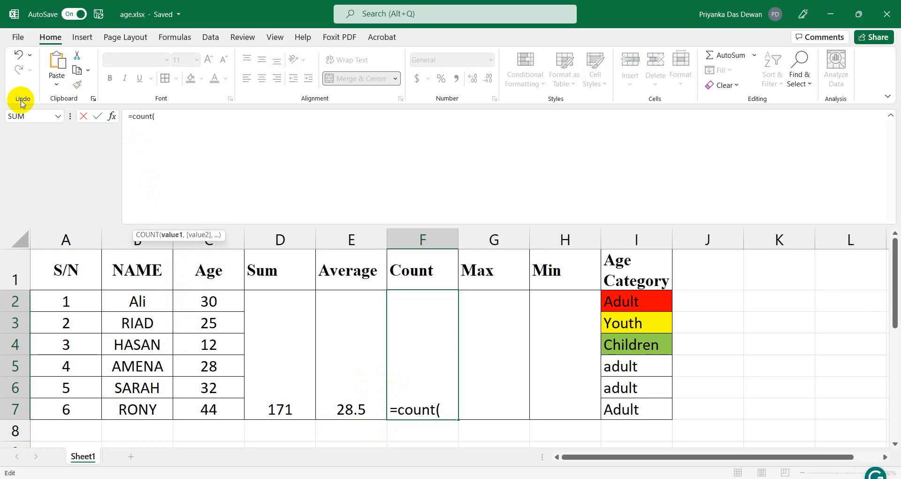
{"action": "left_click", "coordinate": [190, 303]}
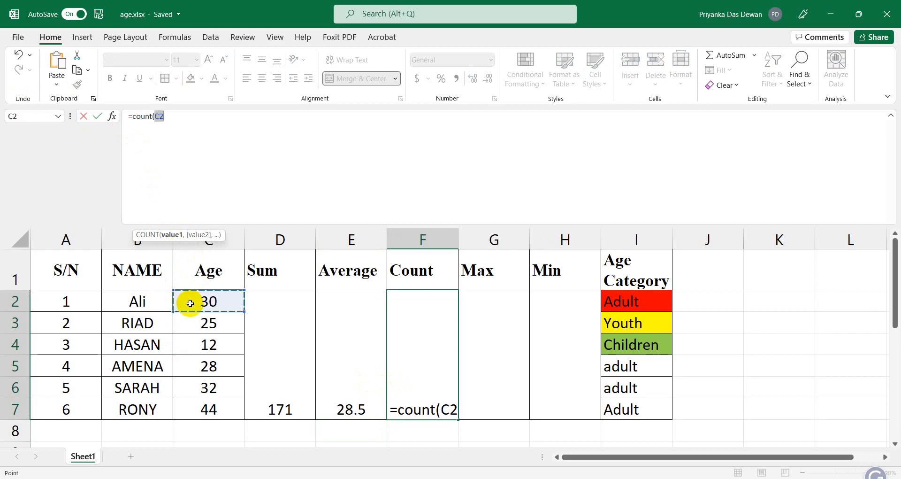
{"action": "key", "text": "shift+Down"}
{"action": "key", "text": "shift+Down"}
{"action": "key", "text": "shift+Down"}
{"action": "key", "text": "shift+Down"}
{"action": "key", "text": "shift+Down"}
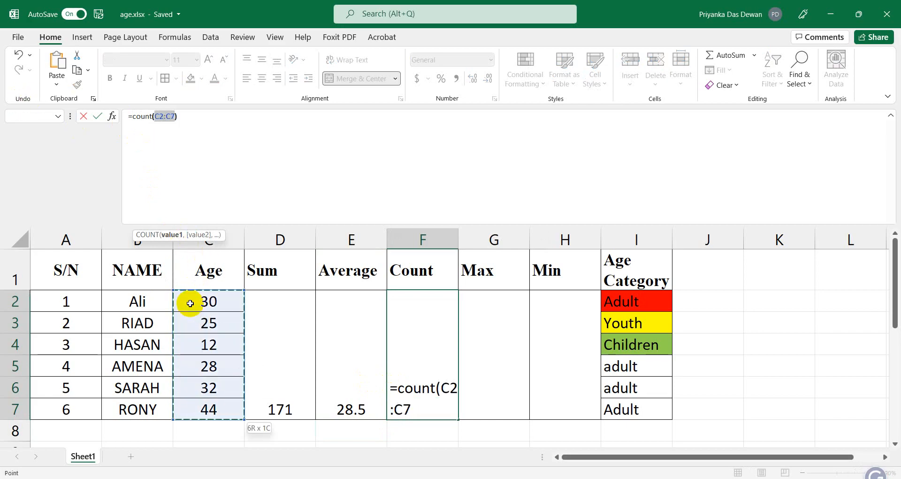
{"action": "key", "text": "Return"}
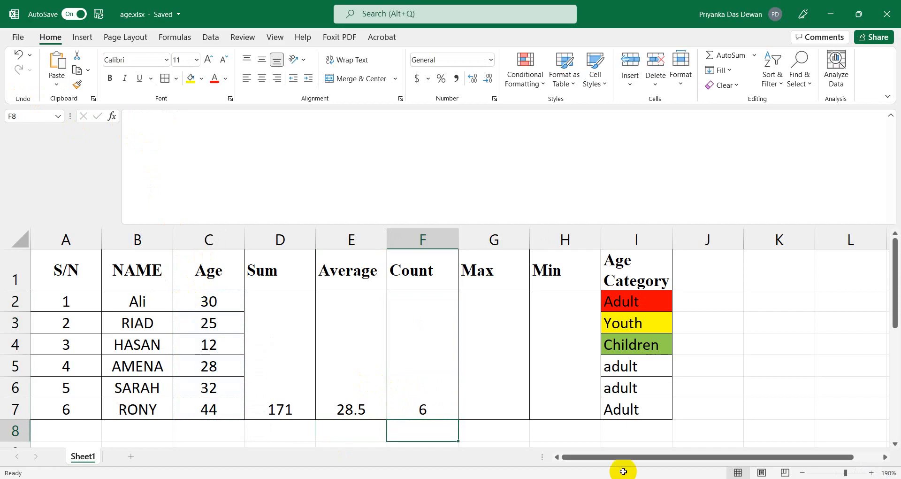
{"action": "left_click", "coordinate": [494, 355]}
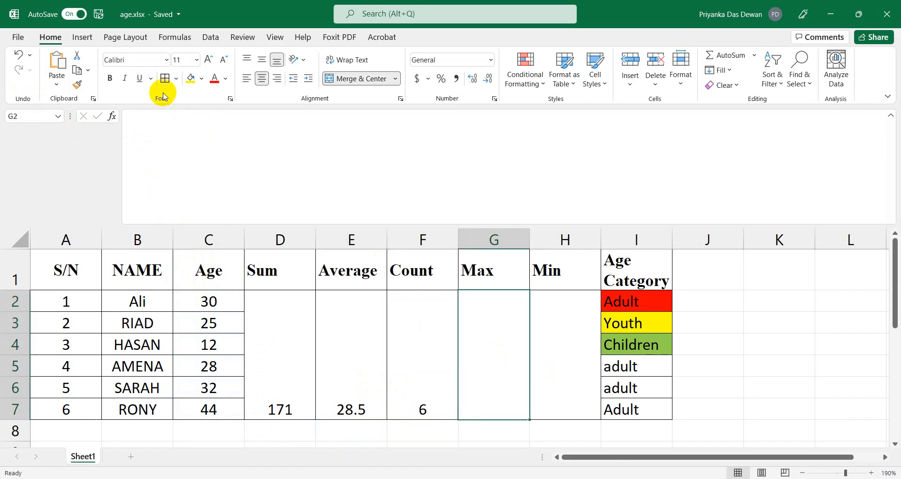
Enter =MAX(C2:C7) in the merged Max cell so it shows 44.
{"action": "left_click", "coordinate": [173, 133]}
{"action": "type", "text": "="}
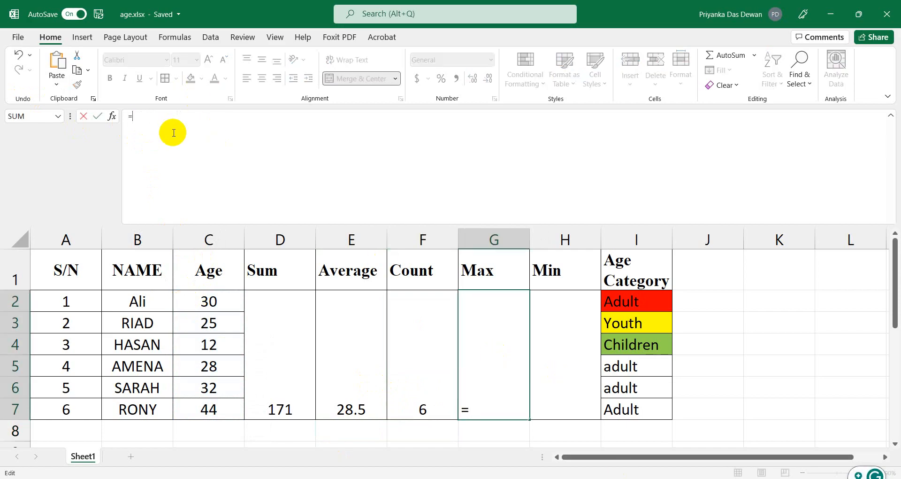
{"action": "type", "text": "max "}
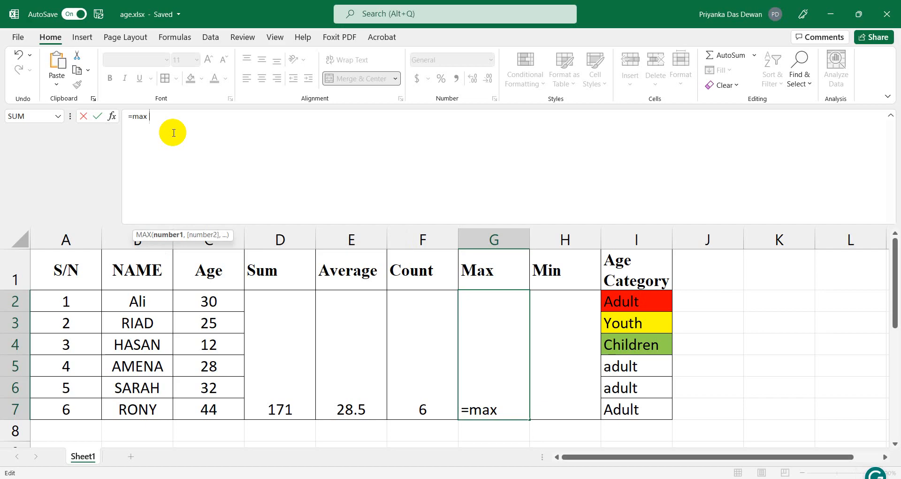
{"action": "type", "text": "("}
{"action": "left_click", "coordinate": [196, 305]}
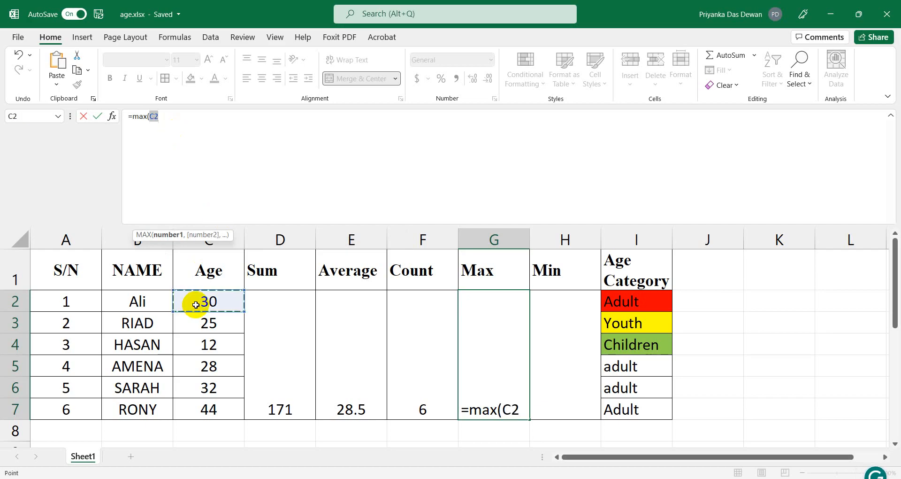
{"action": "key", "text": "shift+Down"}
{"action": "key", "text": "shift+Down"}
{"action": "key", "text": "shift+Down"}
{"action": "key", "text": "shift+Down"}
{"action": "key", "text": "shift+Down"}
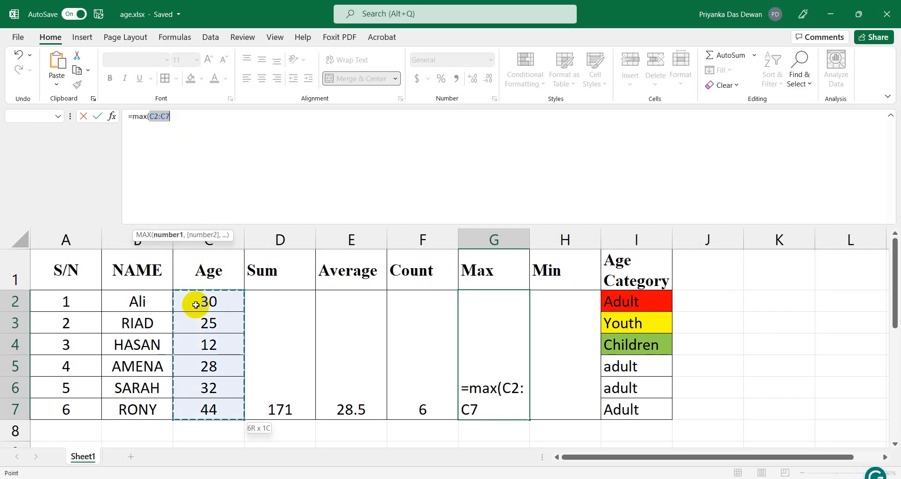
{"action": "type", "text": ")"}
{"action": "key", "text": "Return"}
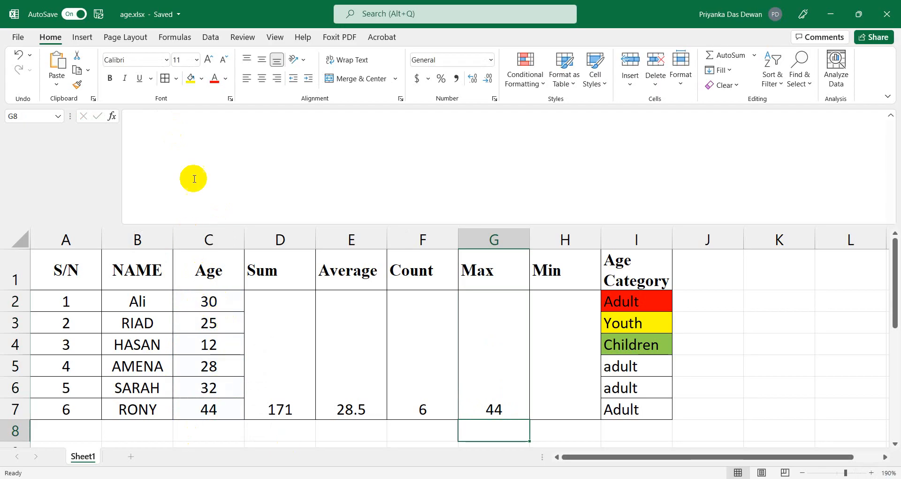
{"action": "left_click", "coordinate": [210, 408]}
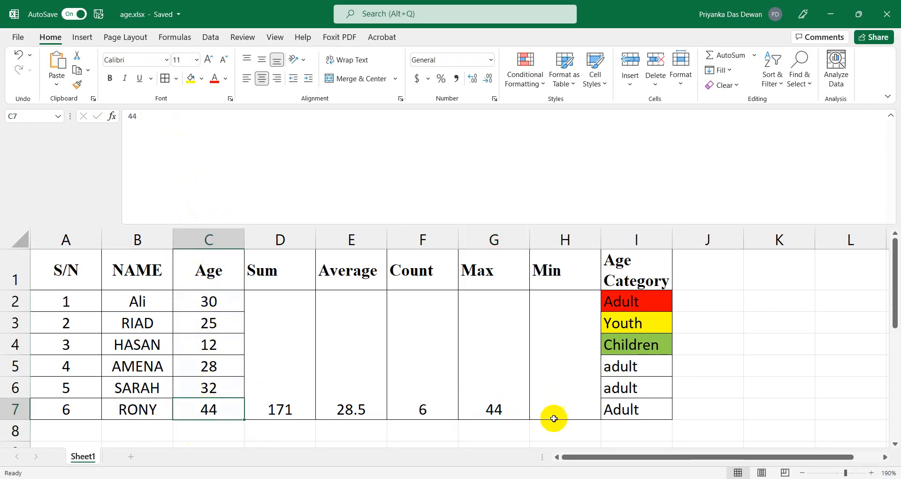
Enter =MIN(C2:C7) in the merged Min cell so it shows 12.
{"action": "left_click", "coordinate": [509, 386]}
{"action": "left_click", "coordinate": [550, 371]}
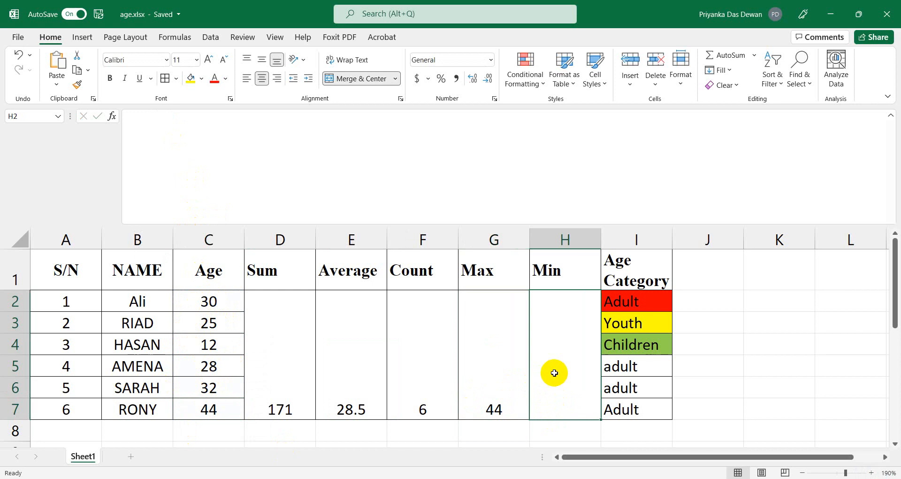
{"action": "left_click", "coordinate": [239, 165]}
{"action": "type", "text": "=,"}
{"action": "type", "text": "m"}
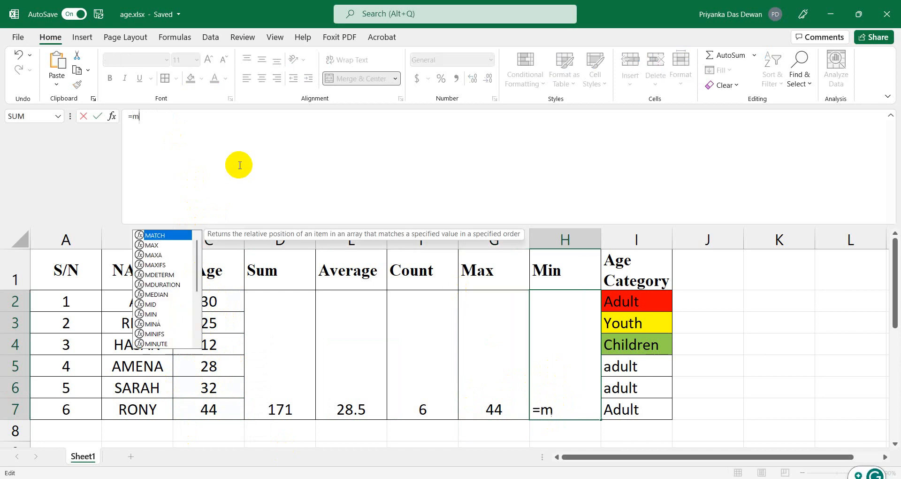
{"action": "type", "text": "in"}
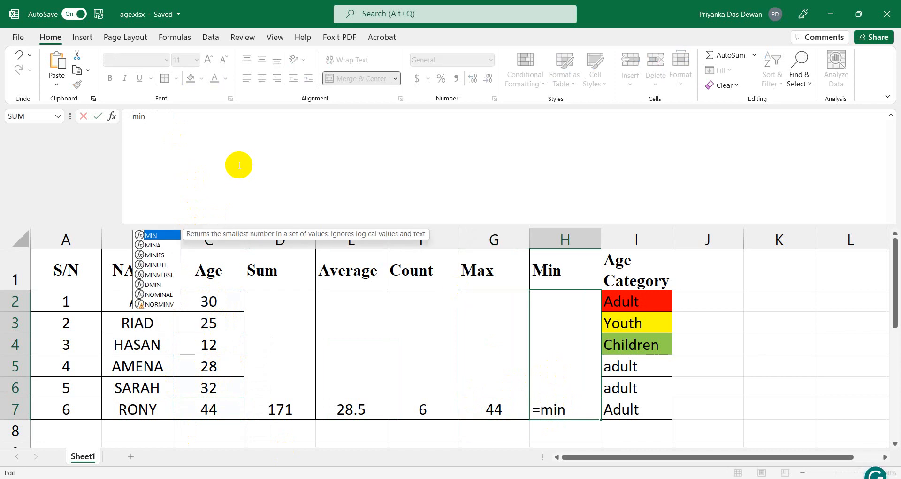
{"action": "type", "text": "("}
{"action": "left_click", "coordinate": [199, 282]}
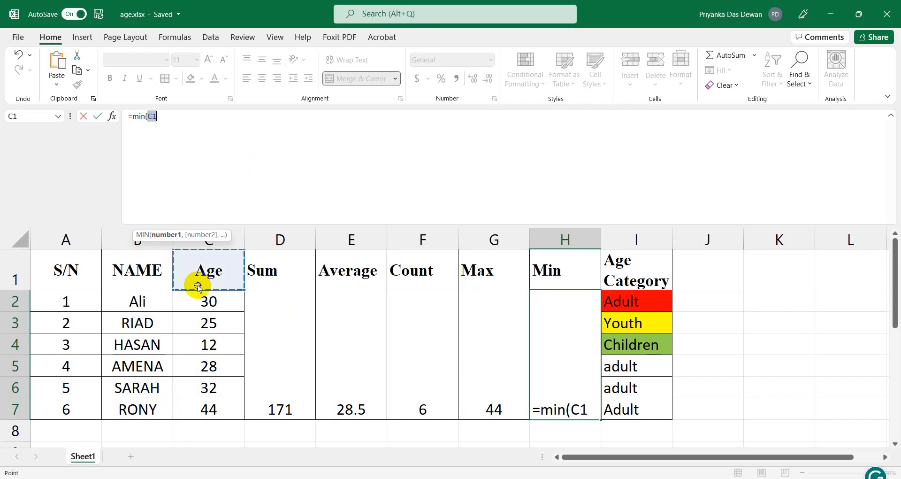
{"action": "left_click_drag", "start_coordinate": [197, 300], "coordinate": [209, 410]}
{"action": "type", "text": ")"}
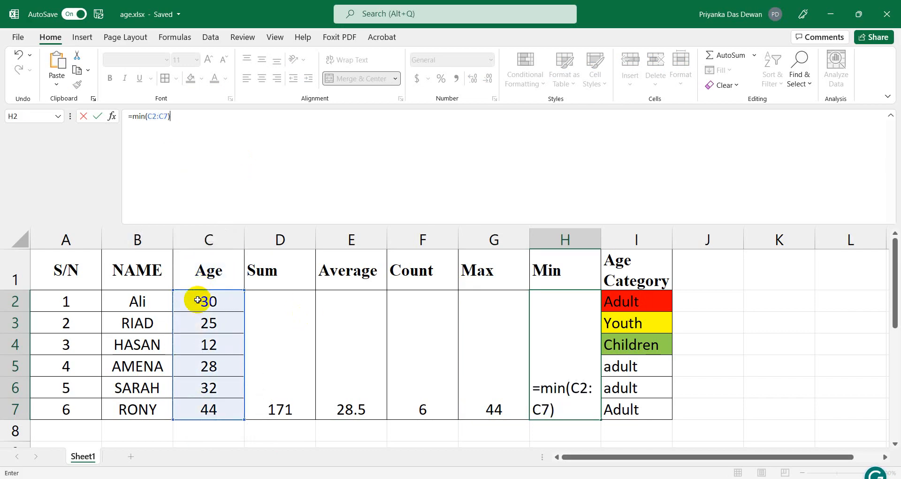
{"action": "key", "text": "Return"}
{"action": "left_click", "coordinate": [292, 373]}
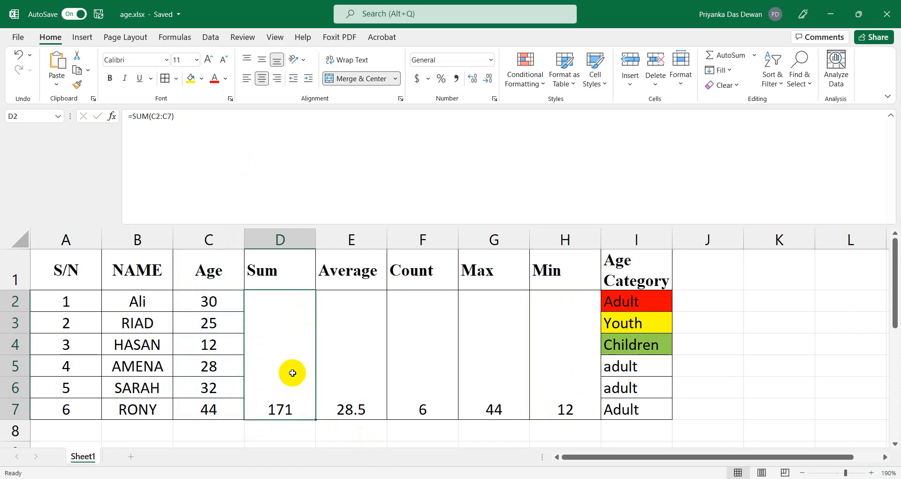
{"action": "key", "text": "shift+Right"}
{"action": "key", "text": "shift+Right"}
{"action": "key", "text": "shift+Right"}
{"action": "key", "text": "shift+Right"}
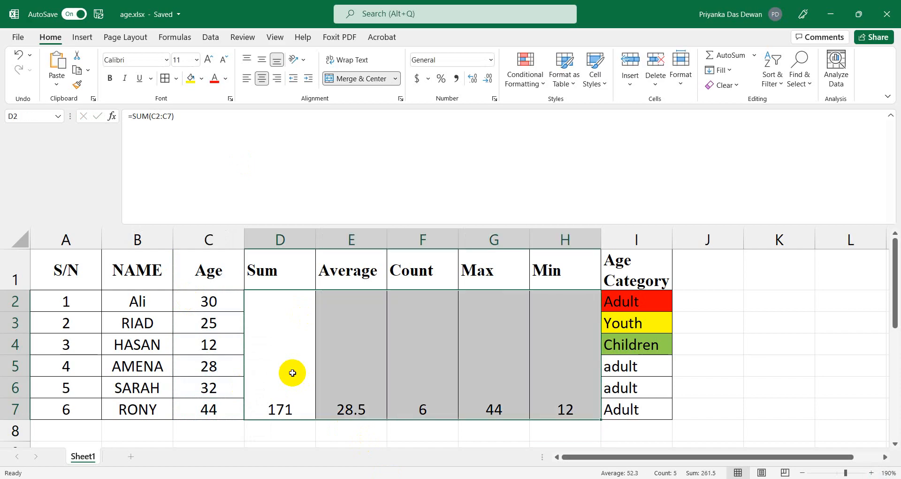
{"action": "left_click", "coordinate": [262, 60]}
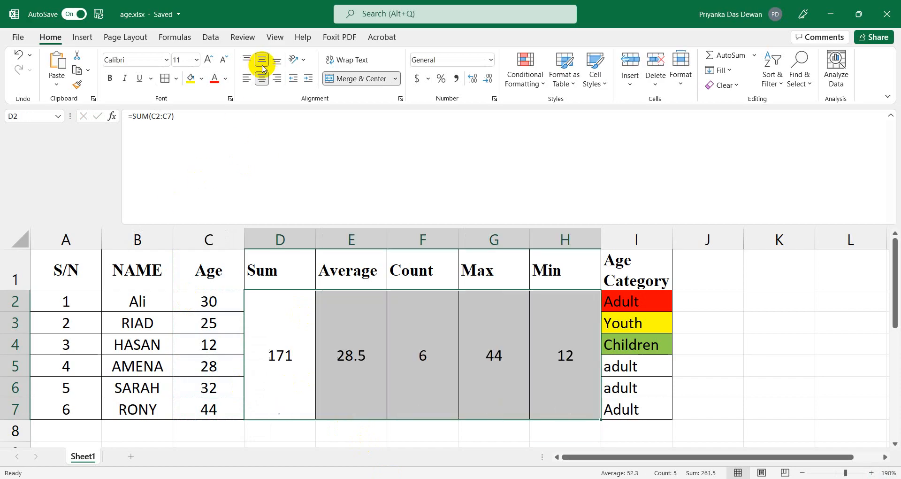
{"action": "left_click", "coordinate": [736, 376]}
{"action": "left_click", "coordinate": [280, 346]}
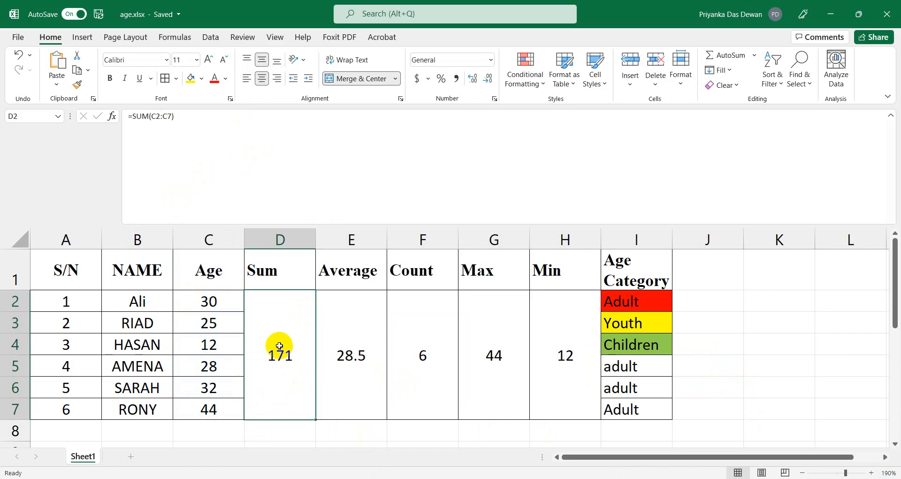
{"action": "key", "text": "shift+Right"}
{"action": "key", "text": "shift+Right"}
{"action": "key", "text": "shift+Right"}
{"action": "key", "text": "shift+Right"}
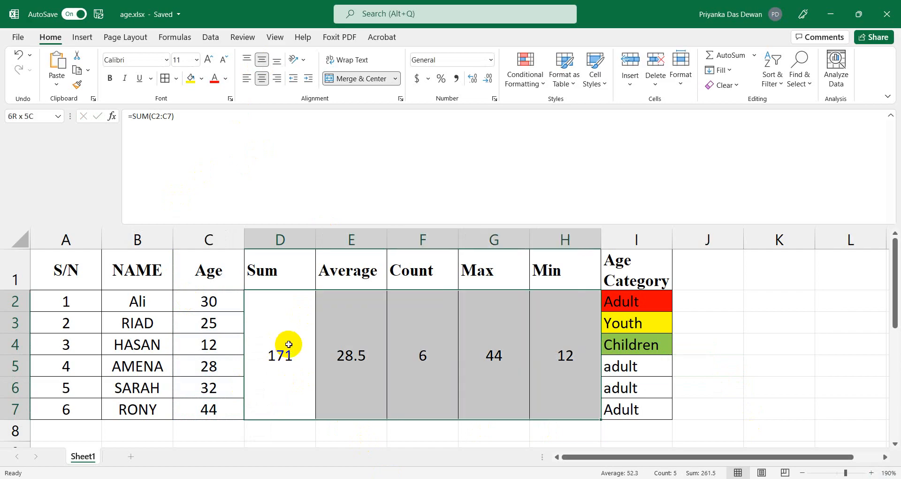
{"action": "left_click", "coordinate": [15, 56]}
{"action": "left_click", "coordinate": [74, 14]}
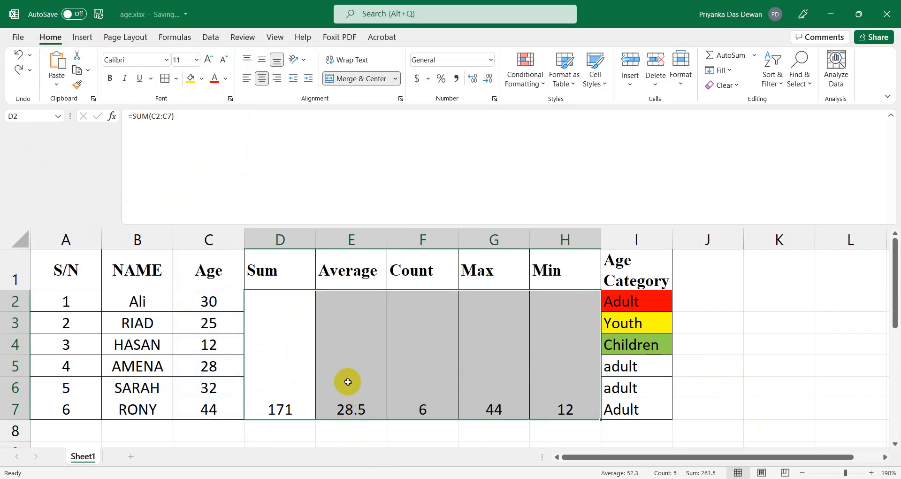
{"action": "left_click", "coordinate": [550, 407]}
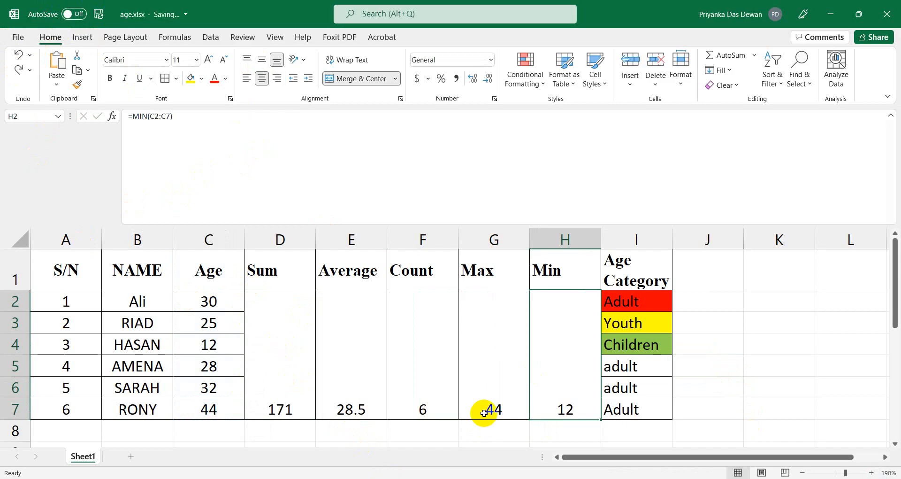
{"action": "left_click", "coordinate": [303, 389]}
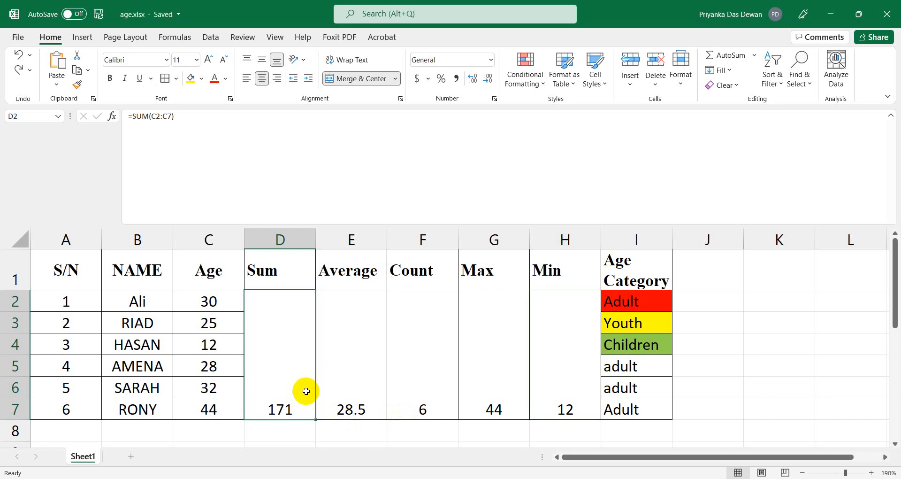
Try alignment options on the 171 Sum total, ending with it centred vertically and horizontally.
{"action": "left_click", "coordinate": [249, 62]}
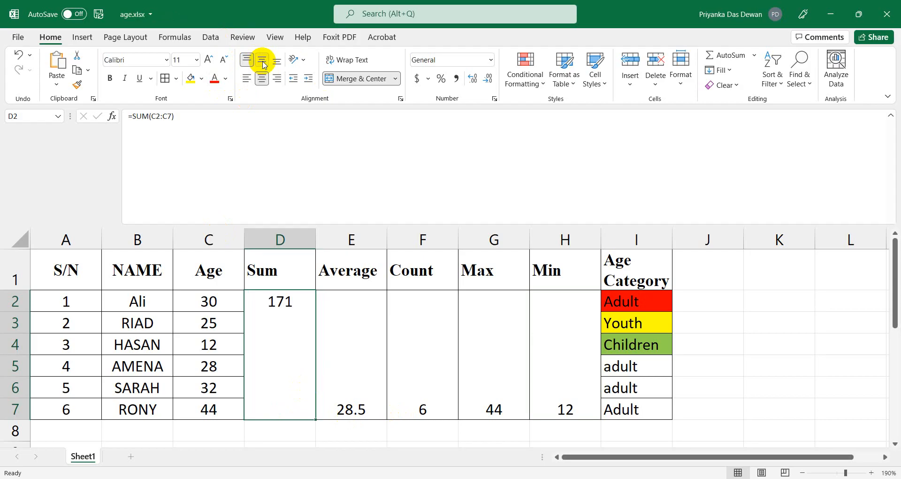
{"action": "left_click", "coordinate": [262, 61]}
{"action": "left_click", "coordinate": [276, 66]}
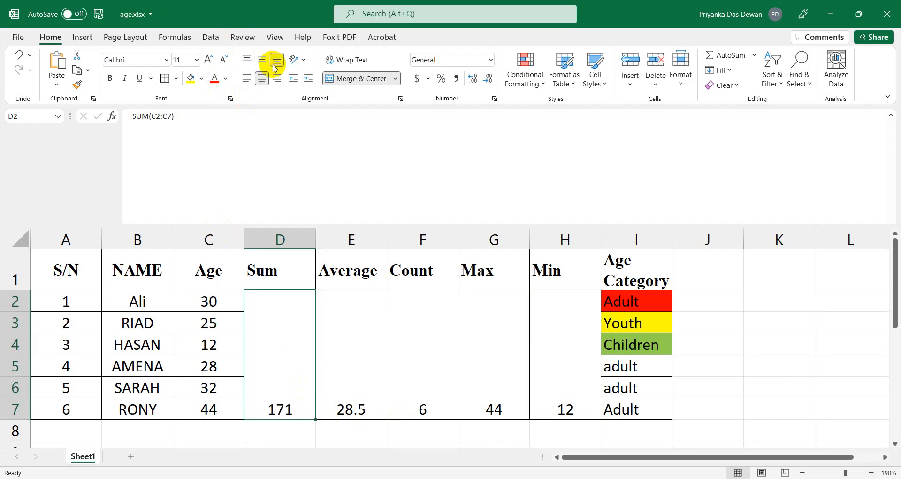
{"action": "left_click", "coordinate": [247, 79]}
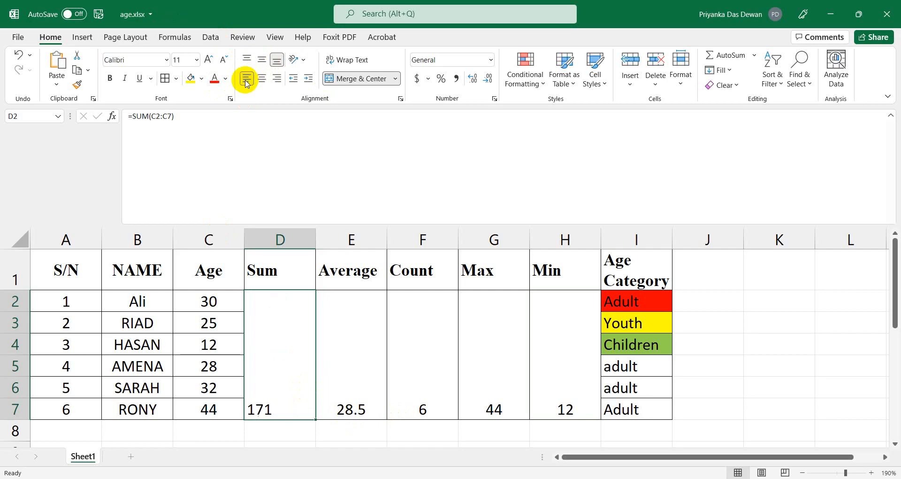
{"action": "left_click", "coordinate": [277, 81]}
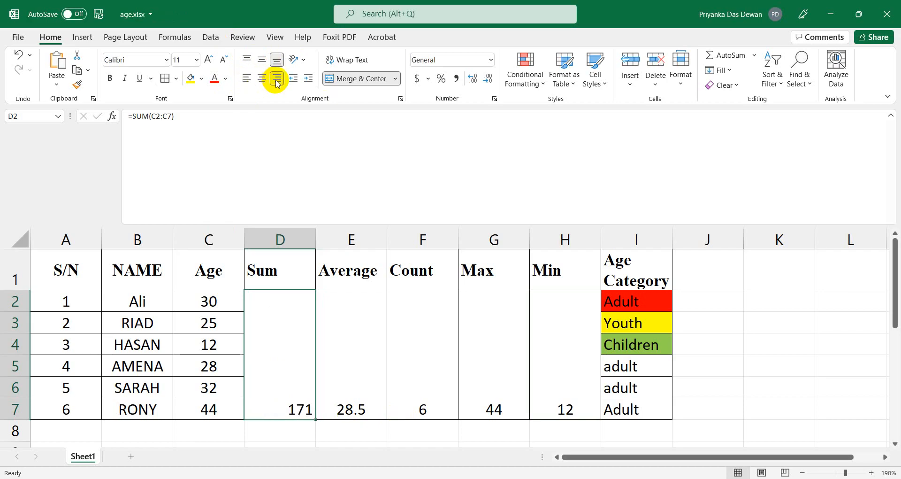
{"action": "left_click", "coordinate": [262, 60]}
{"action": "left_click", "coordinate": [262, 78]}
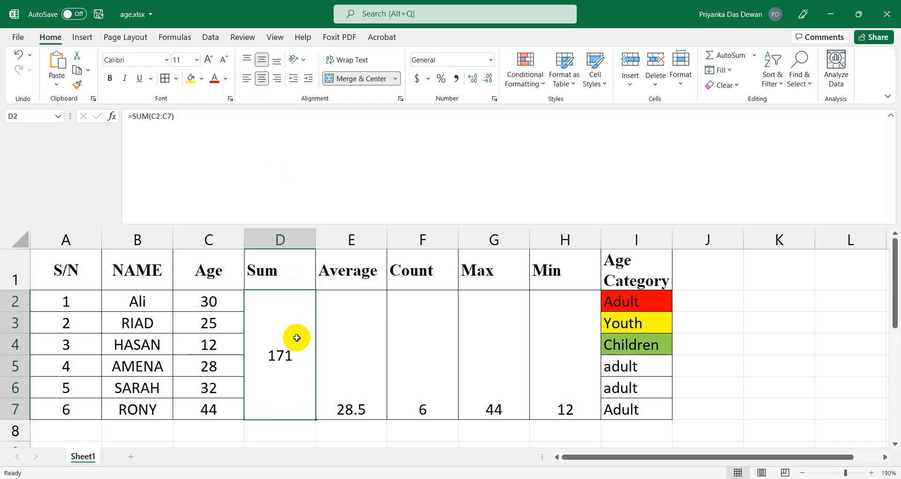
Vertically centre the Average 28.5, Count 6, Max 44 and Min 12 results.
{"action": "left_click", "coordinate": [354, 375]}
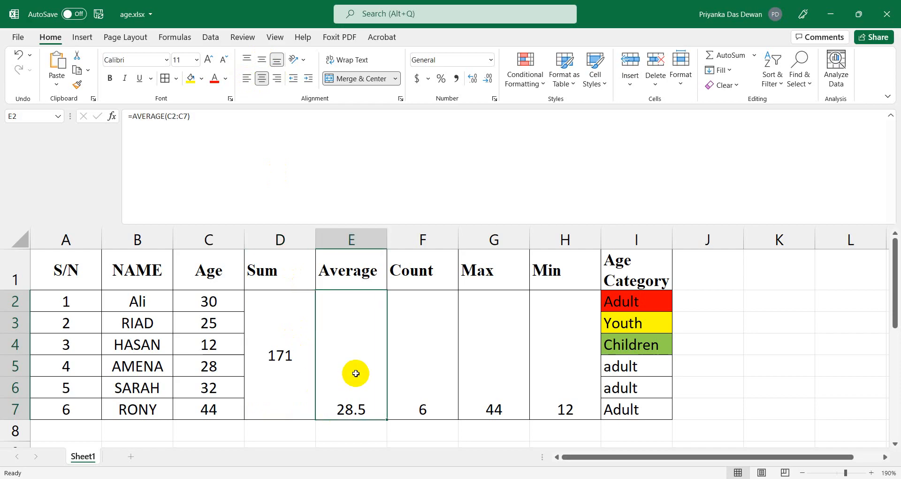
{"action": "left_click", "coordinate": [262, 60]}
{"action": "left_click", "coordinate": [424, 369]}
{"action": "left_click", "coordinate": [262, 60]}
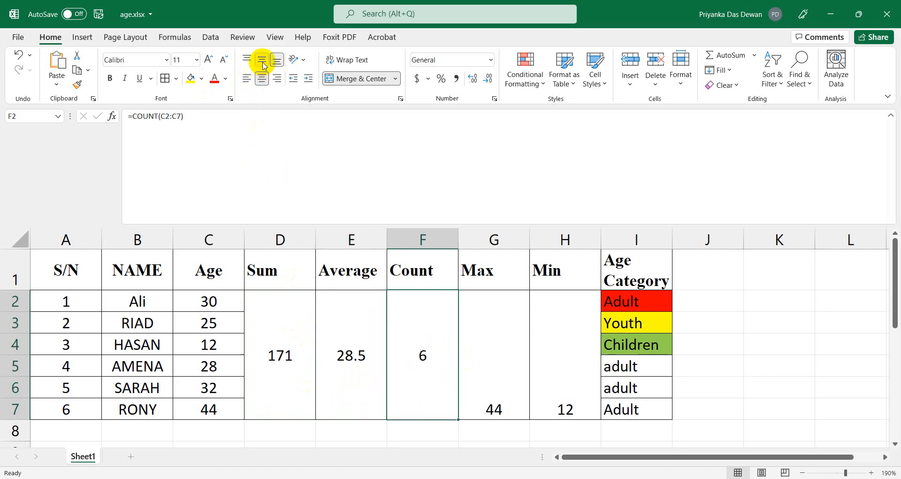
{"action": "left_click", "coordinate": [502, 366]}
{"action": "left_click", "coordinate": [262, 60]}
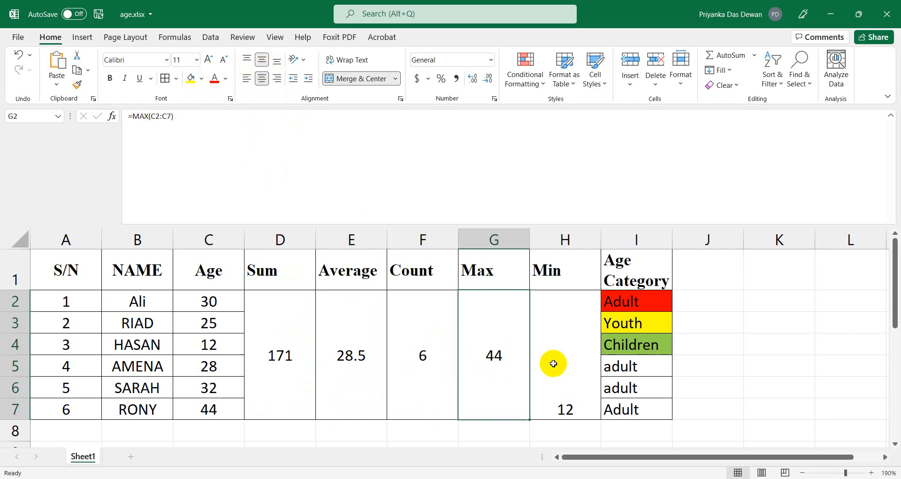
{"action": "left_click", "coordinate": [603, 375]}
{"action": "left_click", "coordinate": [566, 384]}
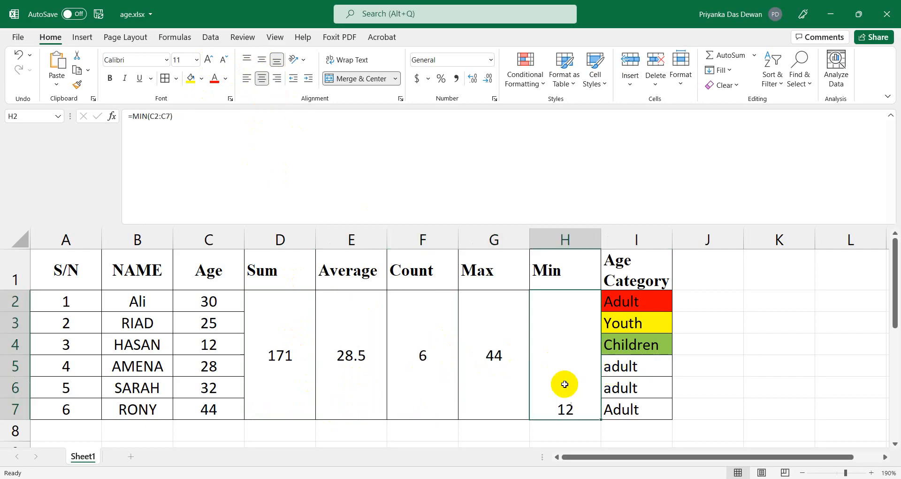
{"action": "left_click", "coordinate": [262, 60]}
{"action": "left_click", "coordinate": [407, 408]}
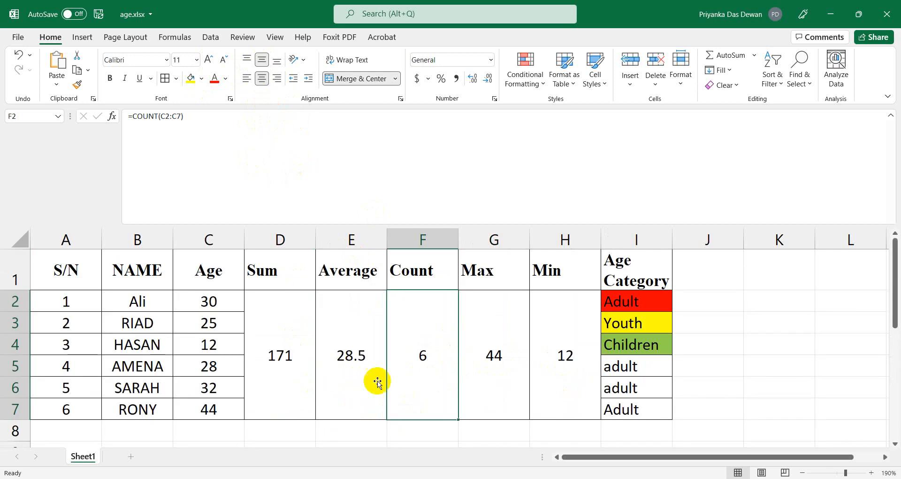
{"action": "left_click", "coordinate": [670, 382]}
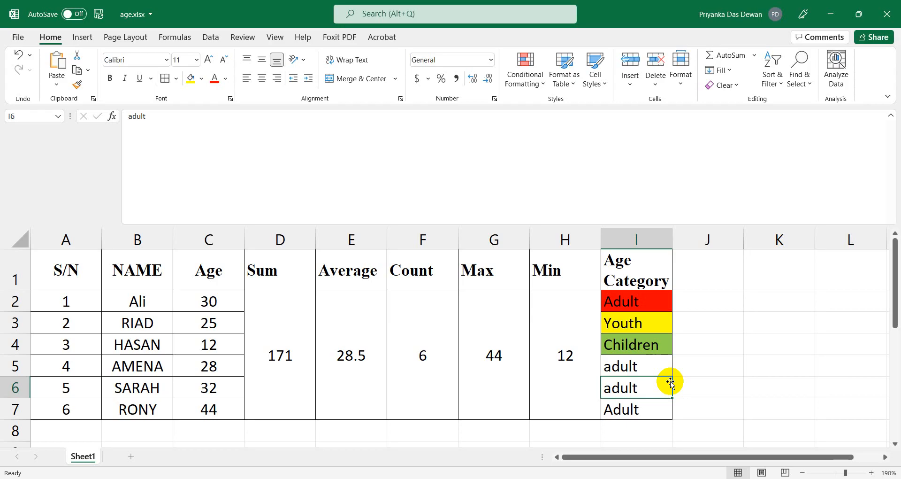
Delete the Age Category entries in I2:I7 and set their fill to No Fill.
{"action": "left_click", "coordinate": [634, 303]}
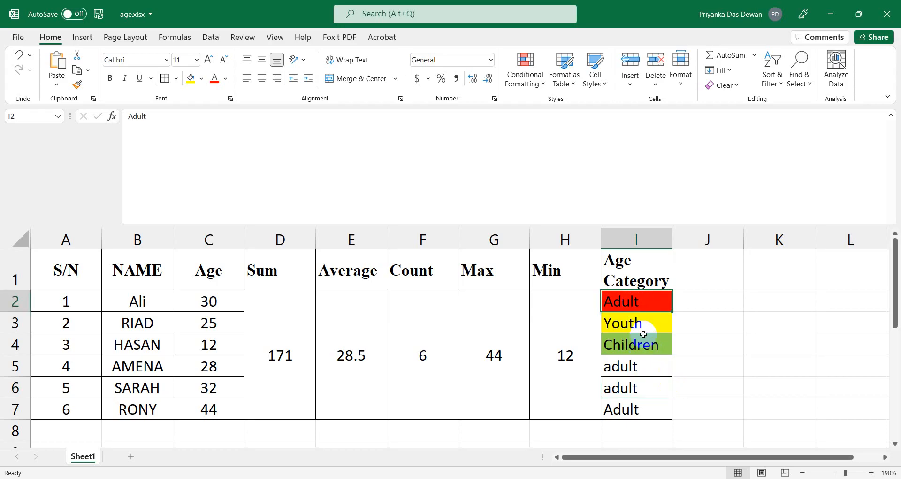
{"action": "key", "text": "shift+Down"}
{"action": "key", "text": "shift+Down"}
{"action": "key", "text": "shift+Down"}
{"action": "key", "text": "shift+Down"}
{"action": "key", "text": "shift+Down"}
{"action": "key", "text": "shift+Down"}
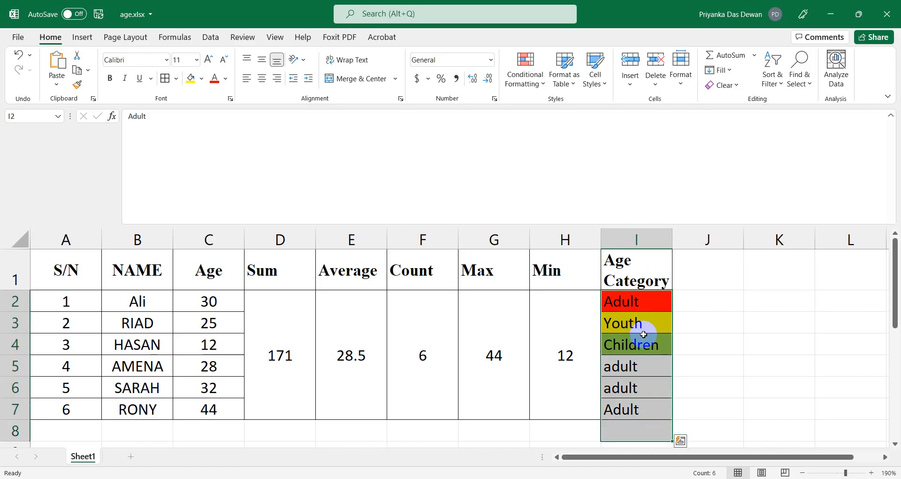
{"action": "key", "text": "shift+Up"}
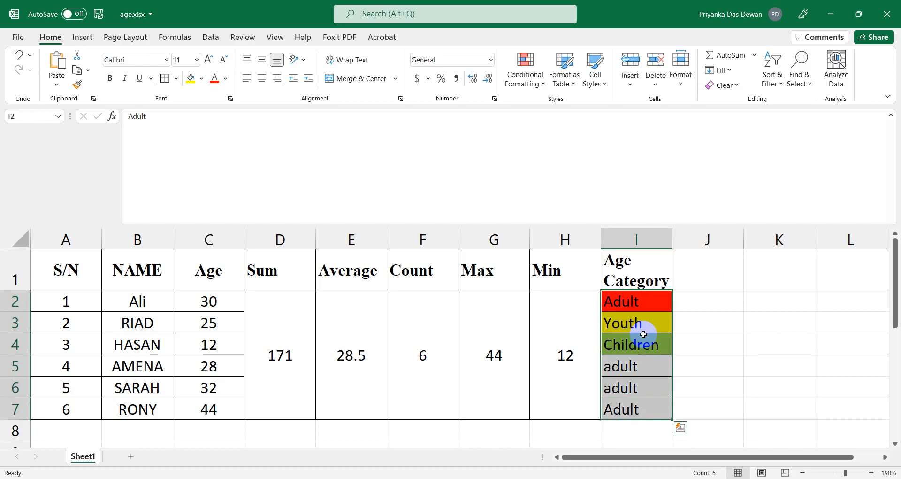
{"action": "key", "text": "Delete"}
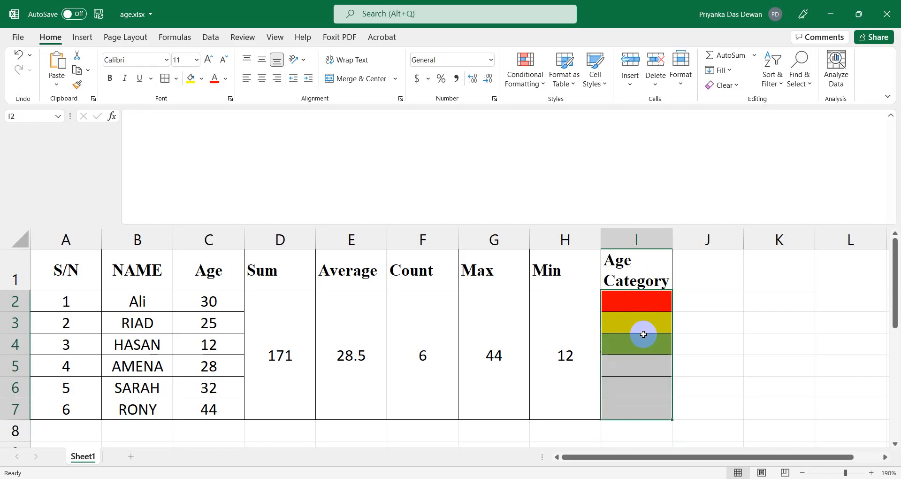
{"action": "left_click", "coordinate": [226, 80]}
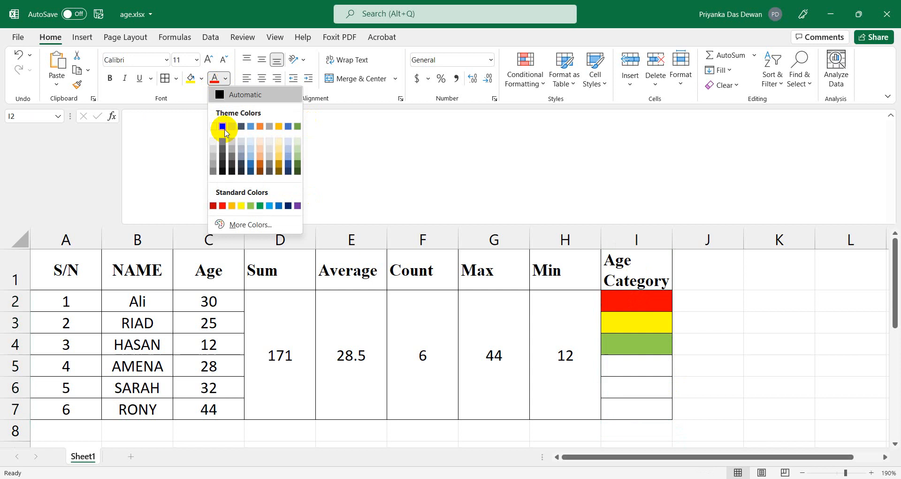
{"action": "left_click", "coordinate": [201, 79]}
{"action": "left_click", "coordinate": [211, 207]}
Check the Sum, Average, Count, Max and Min formulas against the Age values.
{"action": "left_click", "coordinate": [445, 390]}
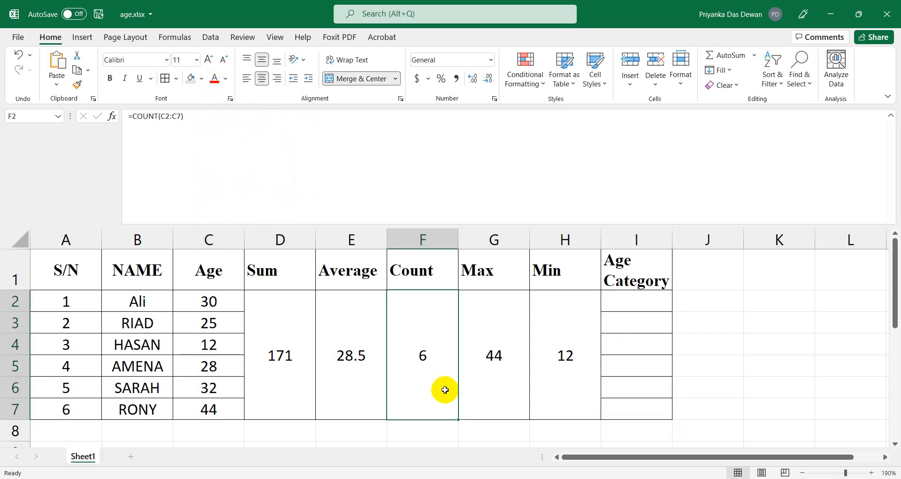
{"action": "left_click", "coordinate": [284, 353]}
{"action": "left_click", "coordinate": [364, 321]}
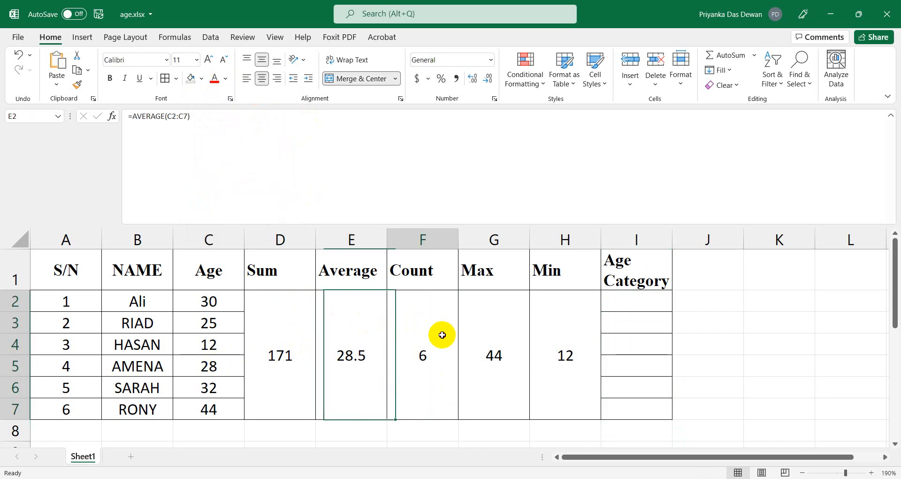
{"action": "left_click", "coordinate": [438, 334]}
{"action": "left_click", "coordinate": [502, 345]}
{"action": "left_click", "coordinate": [558, 355]}
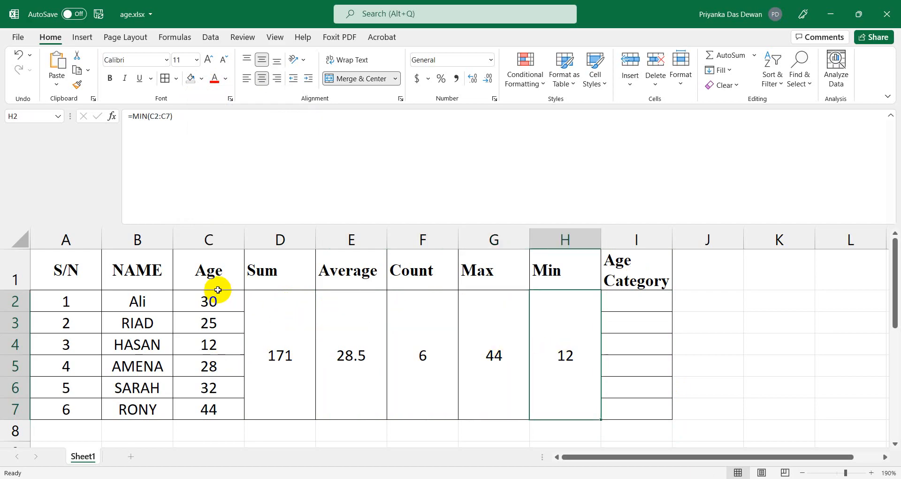
{"action": "left_click", "coordinate": [215, 310]}
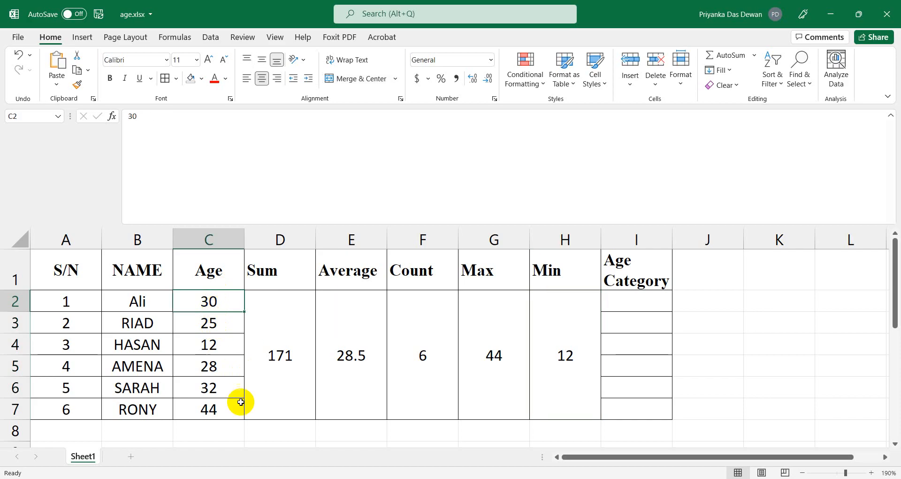
{"action": "left_click", "coordinate": [272, 381]}
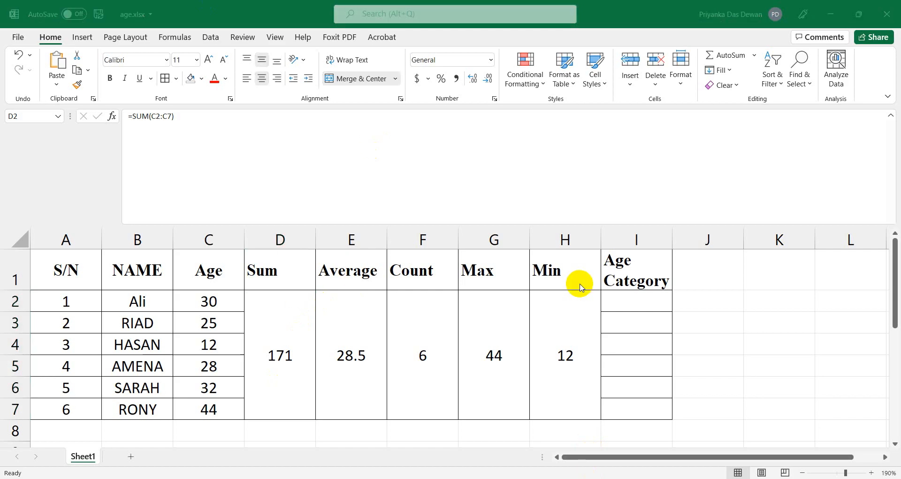
Scroll through the sheet to review the six ages and their five statistics.
{"action": "scroll", "coordinate": [395, 396], "scroll_direction": "down", "scroll_amount": 5}
{"action": "scroll", "coordinate": [369, 393], "scroll_direction": "up", "scroll_amount": 4}
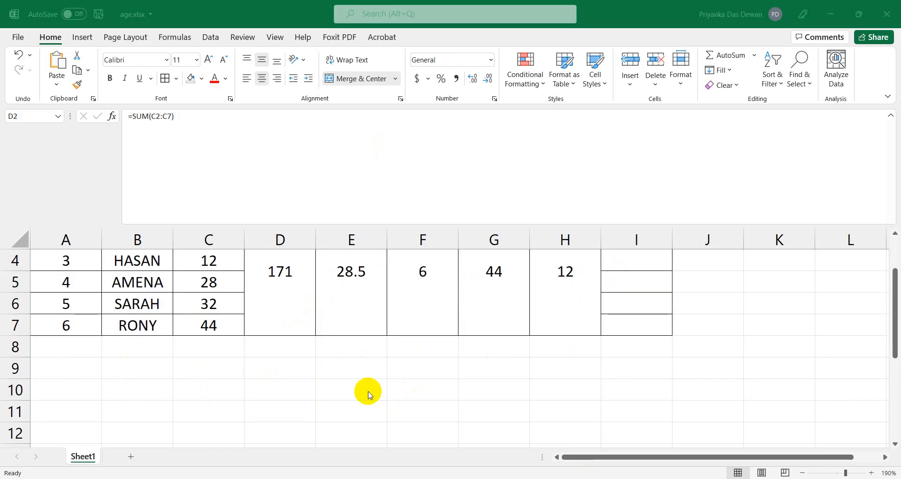
{"action": "scroll", "coordinate": [368, 393], "scroll_direction": "up", "scroll_amount": 1}
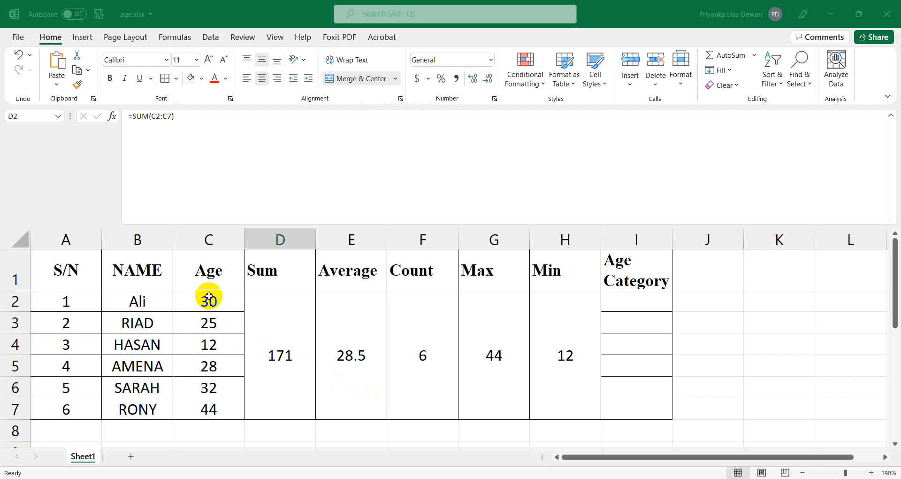
{"action": "scroll", "coordinate": [280, 358], "scroll_direction": "down", "scroll_amount": 1}
{"action": "scroll", "coordinate": [280, 358], "scroll_direction": "down", "scroll_amount": 4}
{"action": "scroll", "coordinate": [300, 389], "scroll_direction": "up", "scroll_amount": 3}
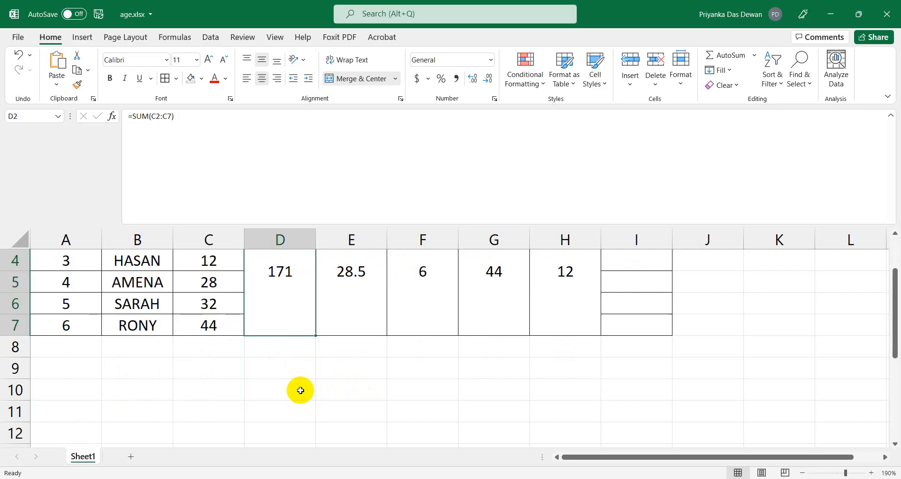
Switch to job2_specification.docx and read the Children 1-12 and Adult 26-44 rules.
{"action": "key", "text": "alt+Tab"}
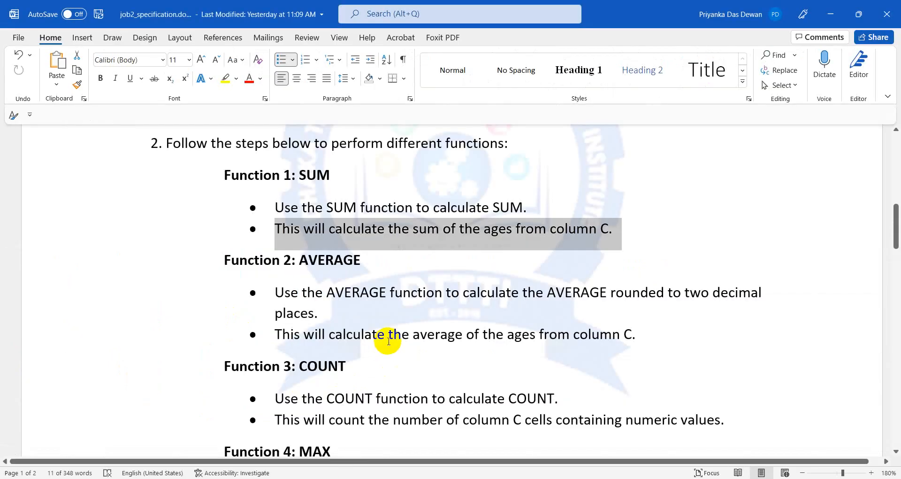
{"action": "scroll", "coordinate": [388, 341], "scroll_direction": "down", "scroll_amount": 15}
{"action": "scroll", "coordinate": [388, 338], "scroll_direction": "up", "scroll_amount": 3}
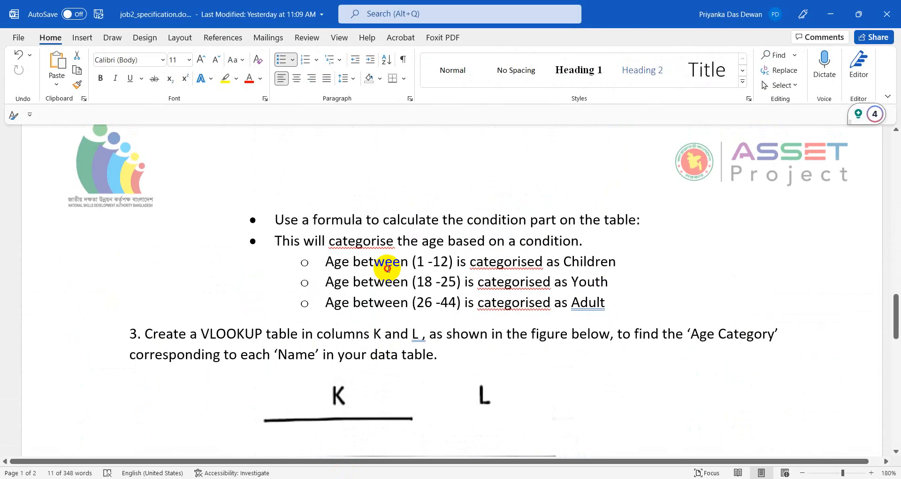
{"action": "left_click", "coordinate": [382, 278]}
{"action": "left_click_drag", "start_coordinate": [417, 261], "coordinate": [454, 261]}
{"action": "left_click", "coordinate": [587, 261]}
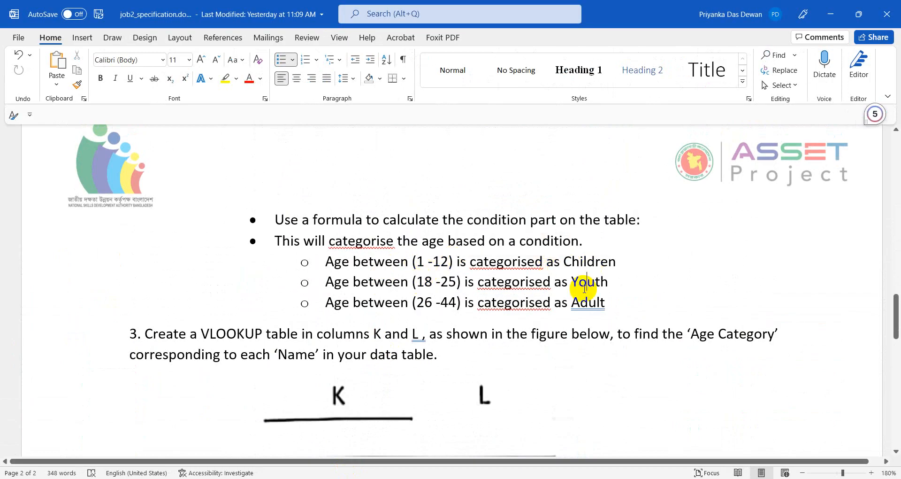
{"action": "left_click_drag", "start_coordinate": [419, 301], "coordinate": [619, 307]}
{"action": "left_click", "coordinate": [620, 308]}
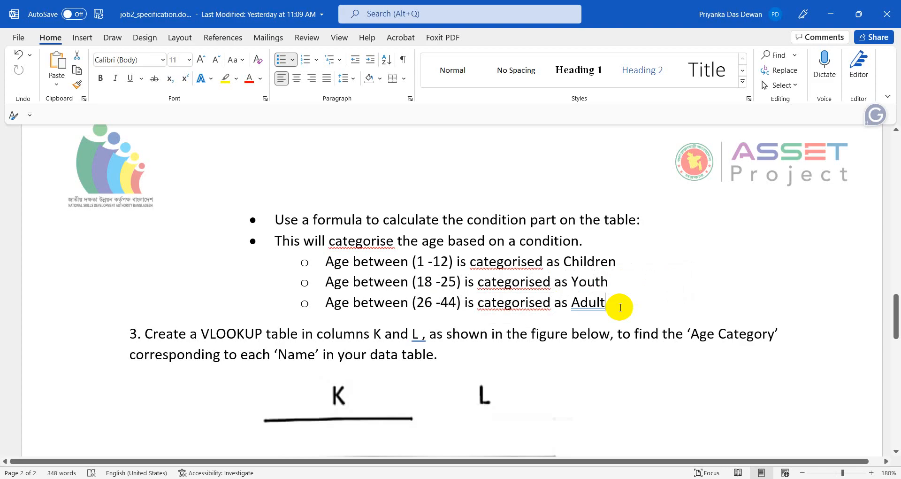
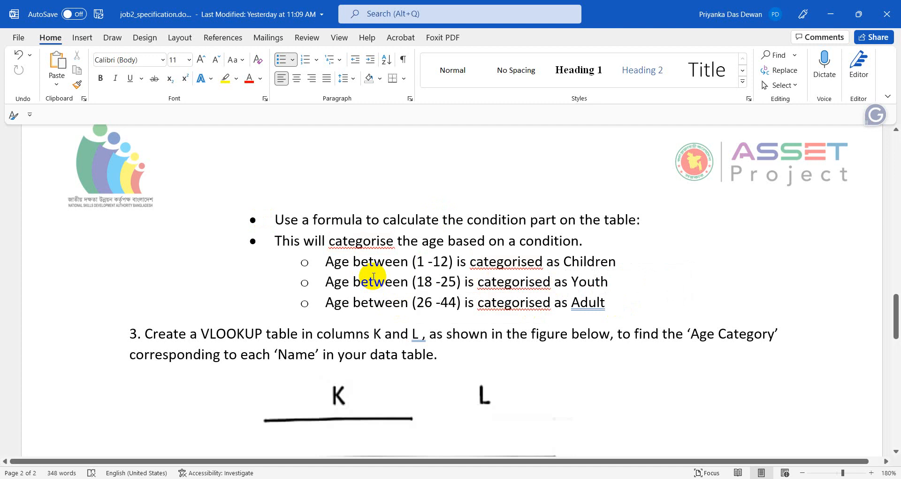
Highlight the word IF in the Function 6 heading of the specification.
{"action": "scroll", "coordinate": [179, 262], "scroll_direction": "up", "scroll_amount": 6}
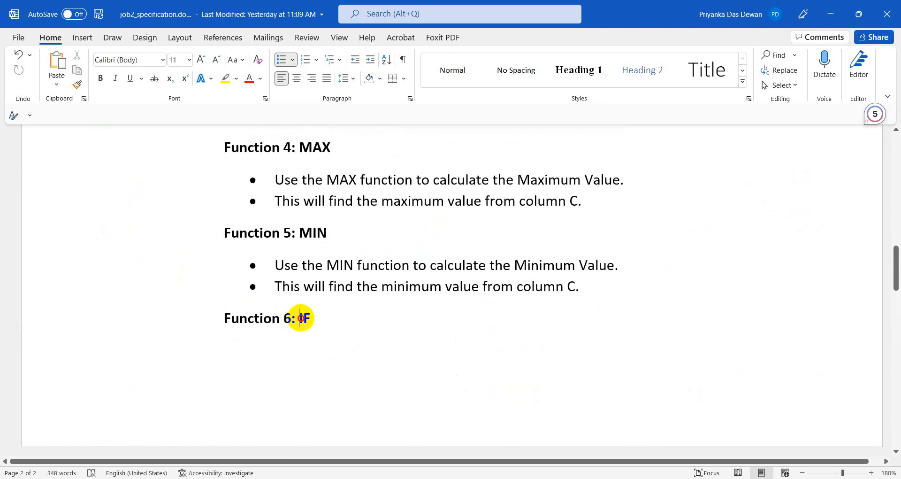
{"action": "left_click_drag", "start_coordinate": [298, 315], "coordinate": [314, 318]}
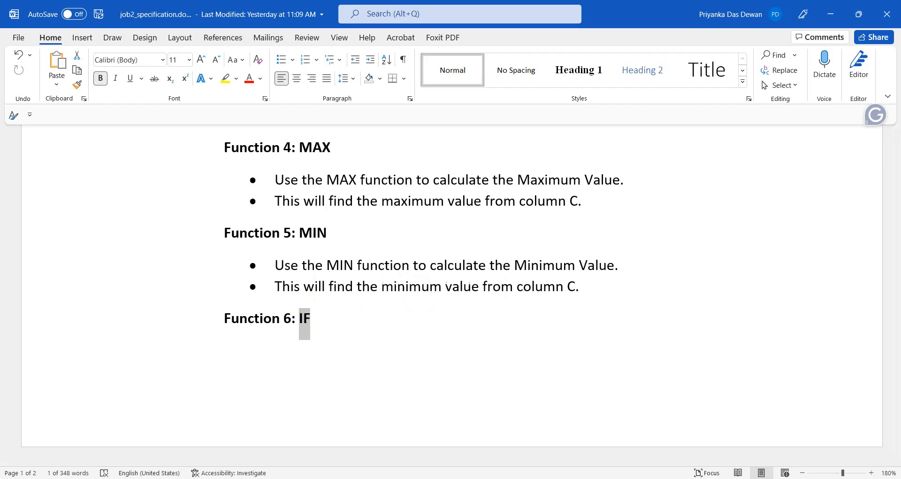
{"action": "left_click", "coordinate": [378, 342]}
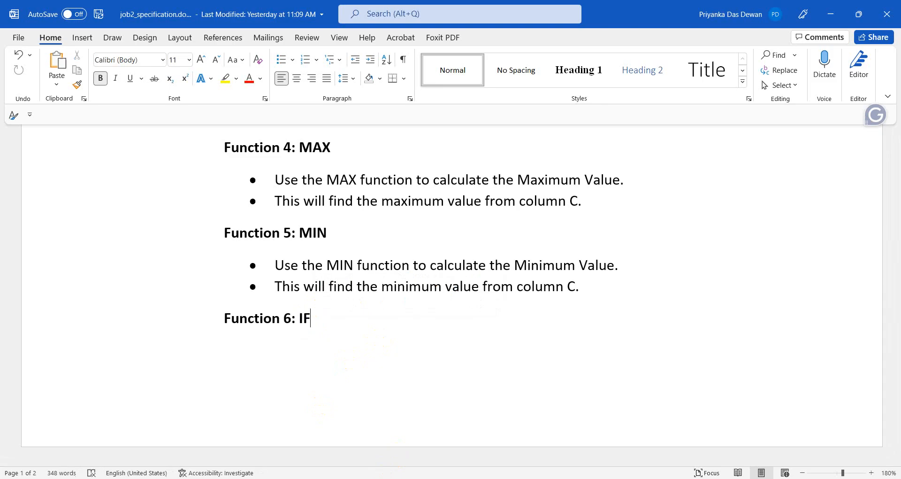
Open flowchart.docx from the ages_set2 folder window.
{"action": "left_click", "coordinate": [332, 478]}
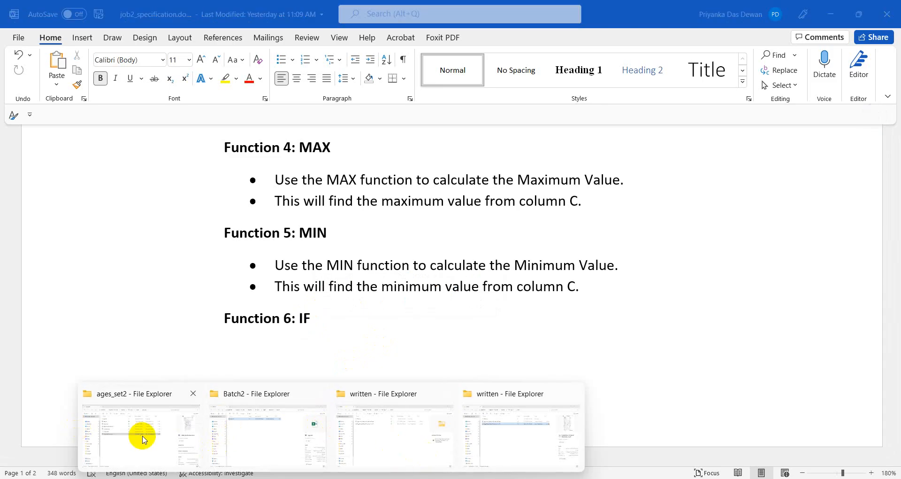
{"action": "left_click", "coordinate": [141, 433]}
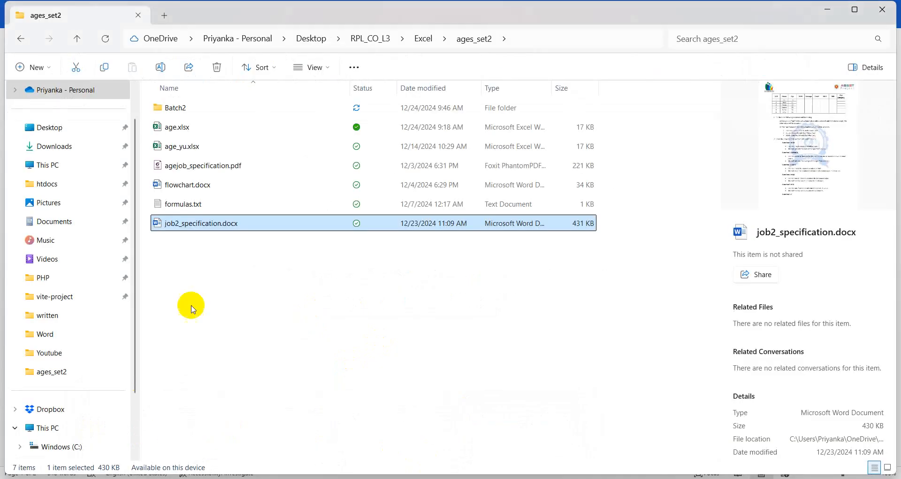
{"action": "left_click", "coordinate": [191, 184]}
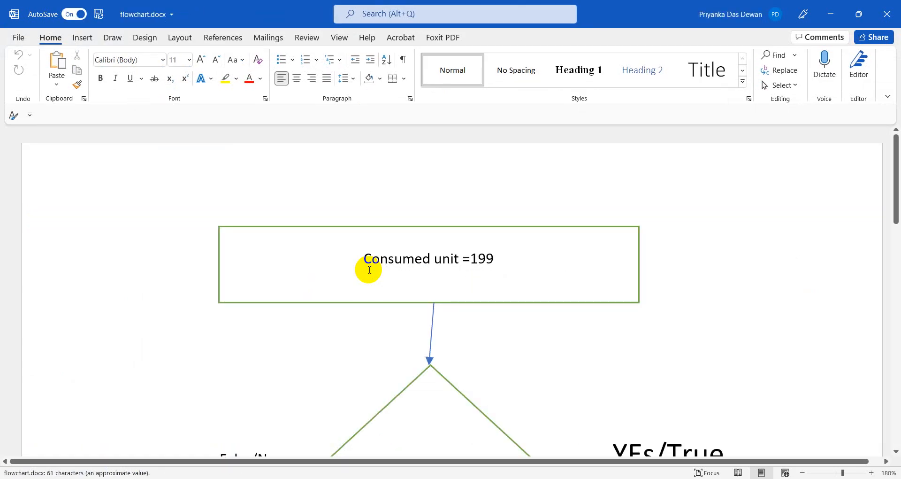
Zoom out so the whole flowchart is visible.
{"action": "scroll", "coordinate": [369, 270], "scroll_direction": "down", "scroll_amount": 5}
{"action": "scroll", "coordinate": [370, 270], "scroll_direction": "down", "scroll_amount": 2}
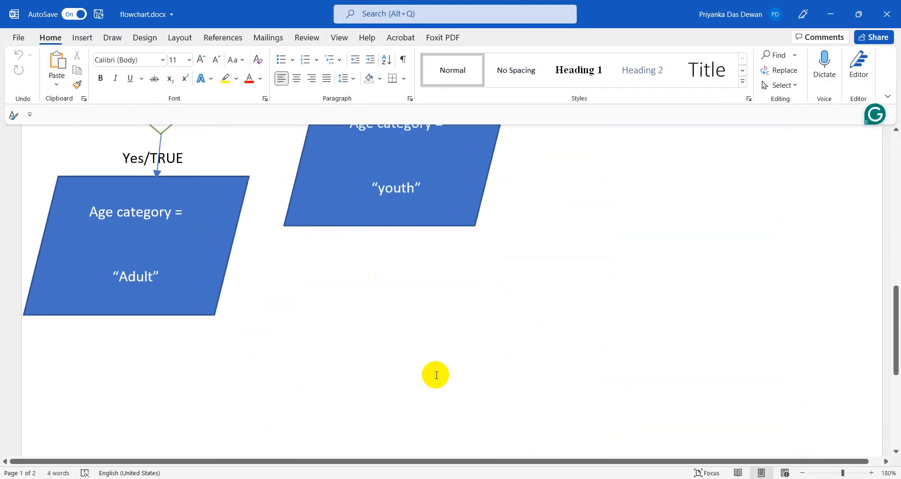
{"action": "scroll", "coordinate": [435, 374], "scroll_direction": "up", "scroll_amount": 10}
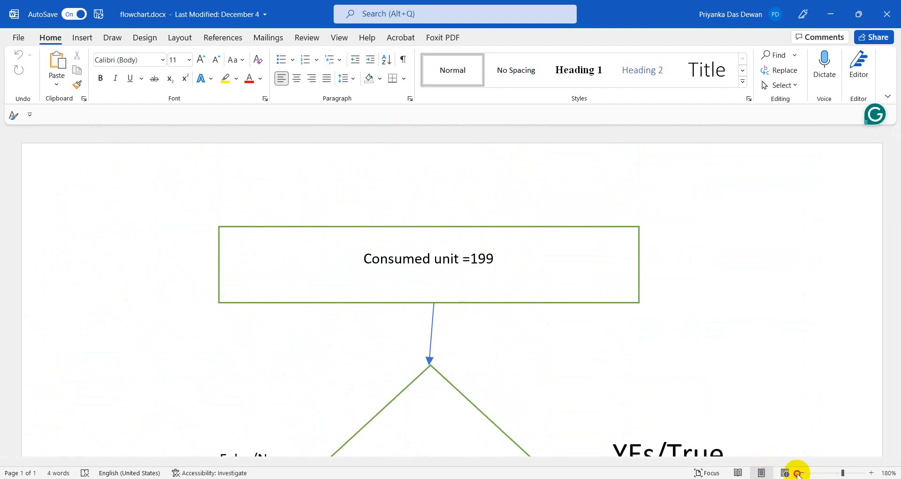
{"action": "left_click", "coordinate": [802, 473]}
{"action": "left_click", "coordinate": [802, 474]}
{"action": "left_click", "coordinate": [801, 473]}
{"action": "left_click", "coordinate": [801, 473]}
{"action": "left_click", "coordinate": [801, 474]}
{"action": "left_click", "coordinate": [802, 473]}
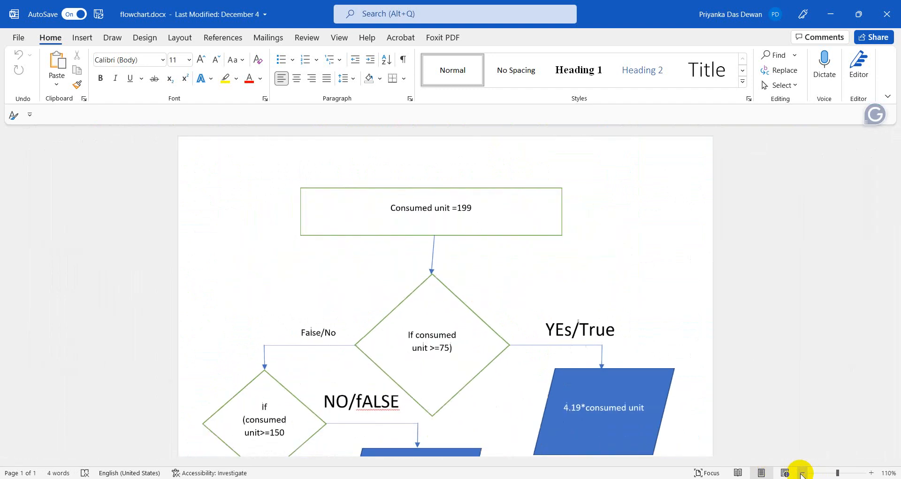
{"action": "left_click", "coordinate": [801, 473]}
{"action": "left_click", "coordinate": [801, 473]}
{"action": "left_click", "coordinate": [801, 473]}
{"action": "left_click", "coordinate": [801, 474]}
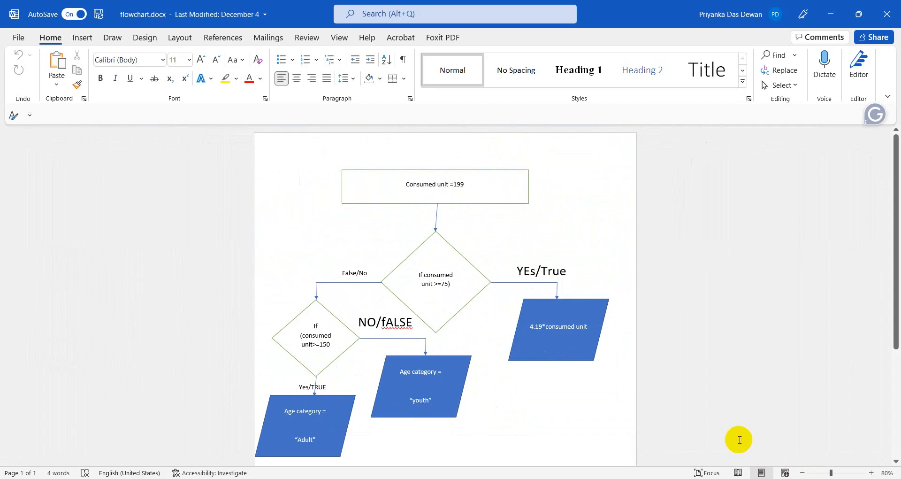
Replace 'Consumed unit =199' in the top box with 'Age =20' and zoom back in.
{"action": "left_click", "coordinate": [495, 188]}
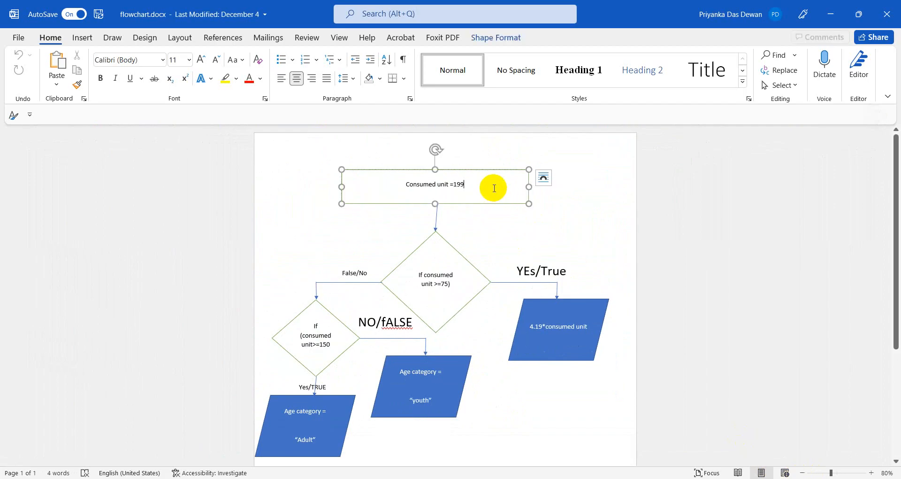
{"action": "key", "text": "BackSpace"}
{"action": "key", "text": "BackSpace"}
{"action": "key", "text": "BackSpace"}
{"action": "key", "text": "BackSpace"}
{"action": "key", "text": "BackSpace"}
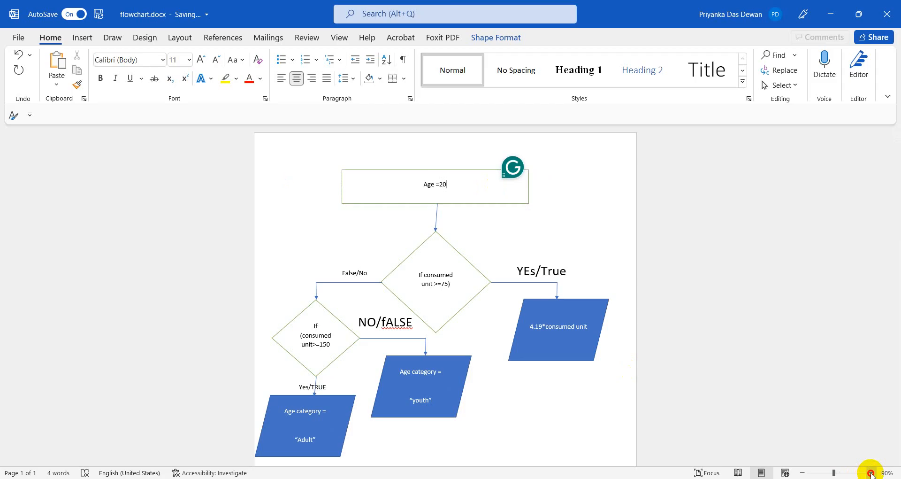
{"action": "left_click", "coordinate": [871, 473]}
{"action": "left_click", "coordinate": [872, 472]}
{"action": "left_click", "coordinate": [871, 473]}
{"action": "left_click", "coordinate": [872, 472]}
{"action": "left_click", "coordinate": [871, 472]}
{"action": "left_click", "coordinate": [871, 473]}
{"action": "left_click", "coordinate": [871, 472]}
{"action": "left_click", "coordinate": [871, 473]}
{"action": "left_click", "coordinate": [871, 473]}
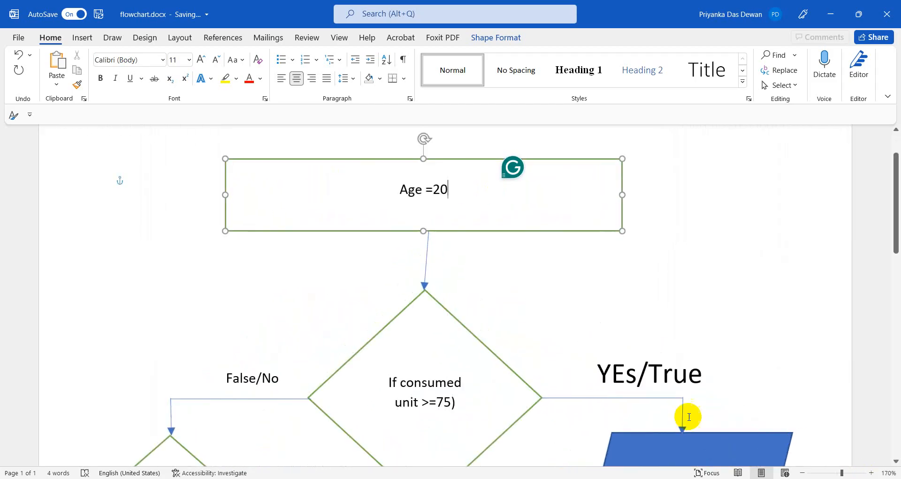
{"action": "scroll", "coordinate": [447, 340], "scroll_direction": "down", "scroll_amount": 1}
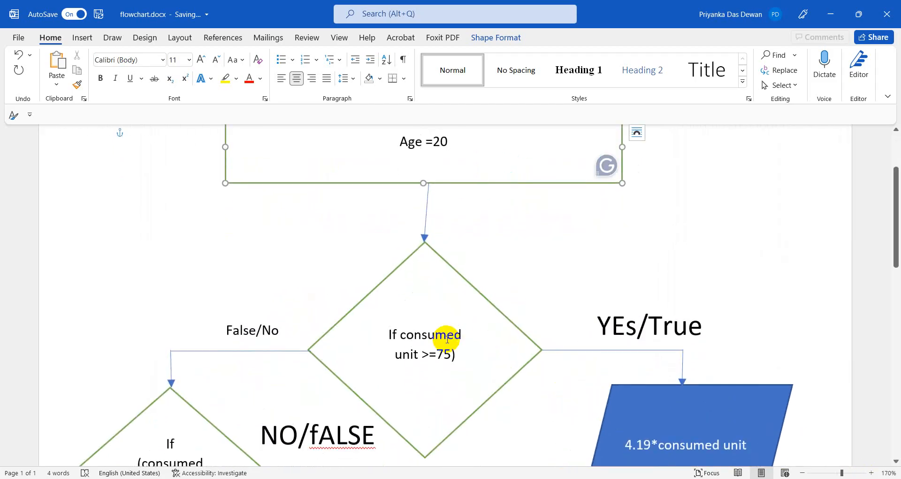
{"action": "left_click", "coordinate": [439, 334]}
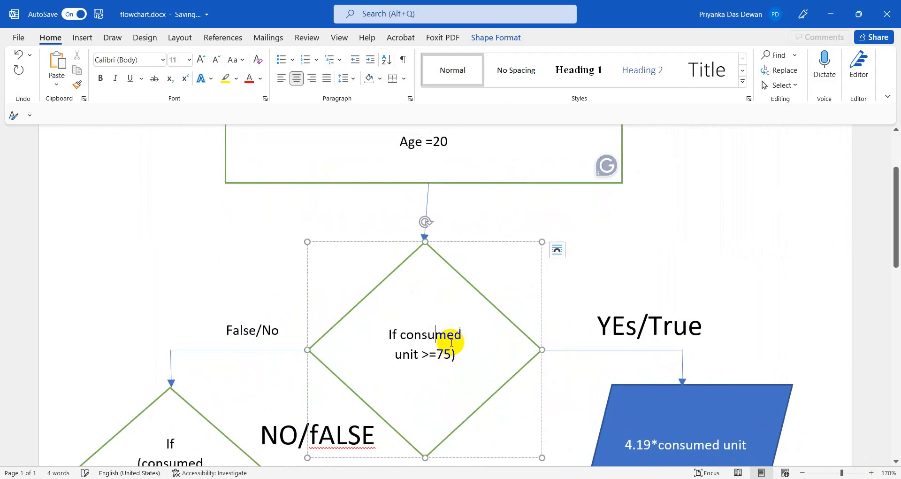
Change the decision diamond's consumed-unit condition to If(age>20).
{"action": "left_click_drag", "start_coordinate": [454, 334], "coordinate": [465, 332]}
{"action": "key", "text": "BackSpace"}
{"action": "key", "text": "BackSpace"}
{"action": "key", "text": "BackSpace"}
{"action": "key", "text": "BackSpace"}
{"action": "key", "text": "BackSpace"}
{"action": "key", "text": "BackSpace"}
{"action": "key", "text": "BackSpace"}
{"action": "key", "text": "BackSpace"}
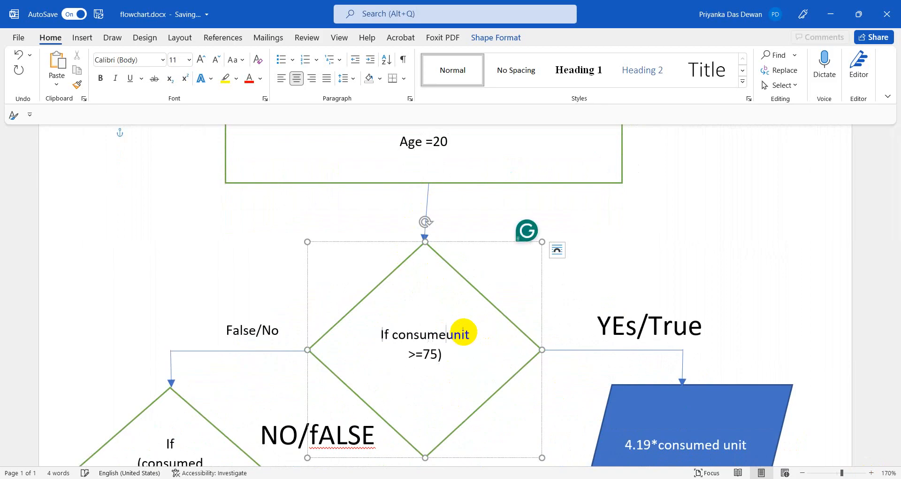
{"action": "key", "text": "BackSpace"}
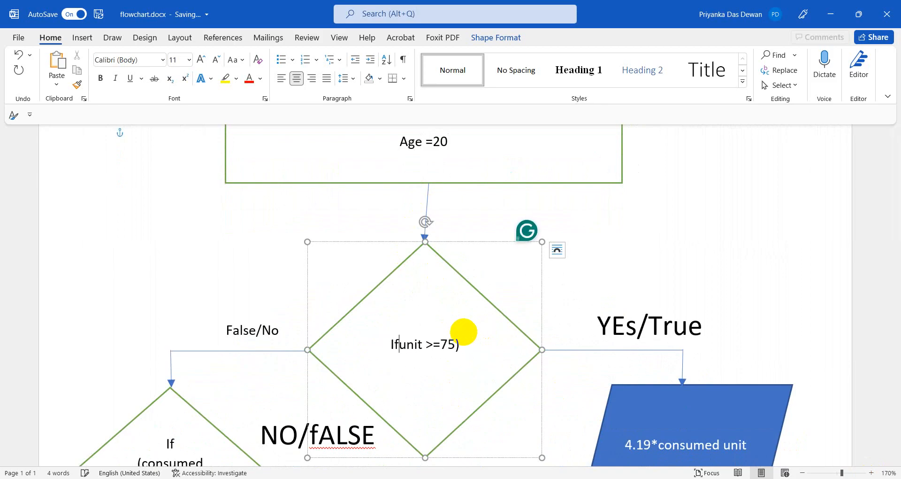
{"action": "key", "text": "Delete"}
{"action": "key", "text": "Delete"}
{"action": "key", "text": "Delete"}
{"action": "key", "text": "Delete"}
{"action": "key", "text": "Delete"}
{"action": "key", "text": "Delete"}
{"action": "key", "text": "Delete"}
{"action": "key", "text": "Delete"}
{"action": "key", "text": "Delete"}
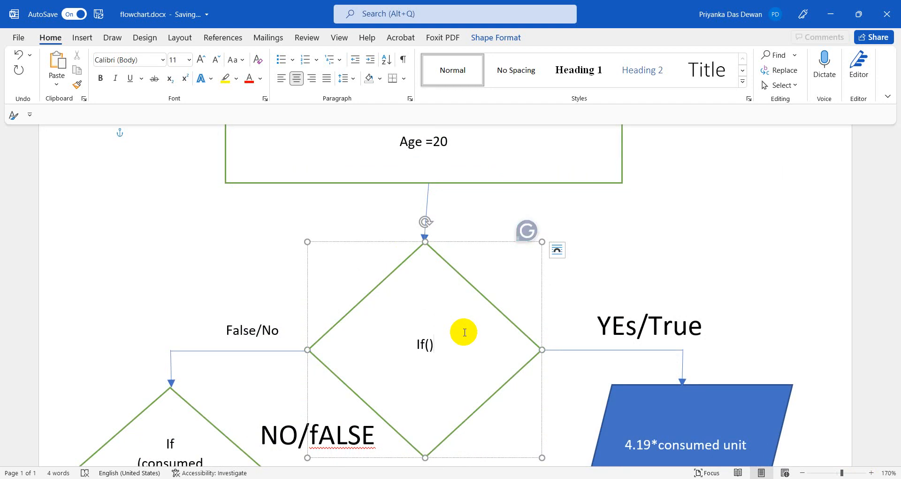
{"action": "triple_click", "coordinate": [428, 344]}
{"action": "type", "text": "a"}
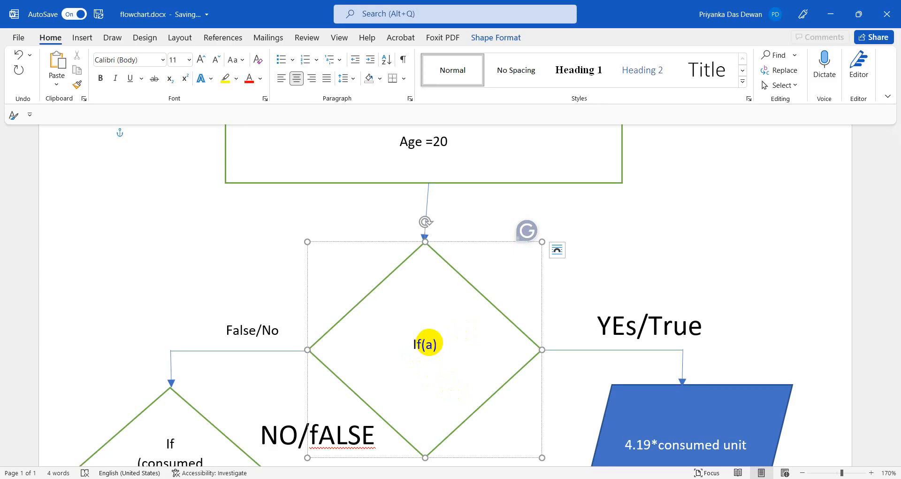
{"action": "type", "text": "ge>"}
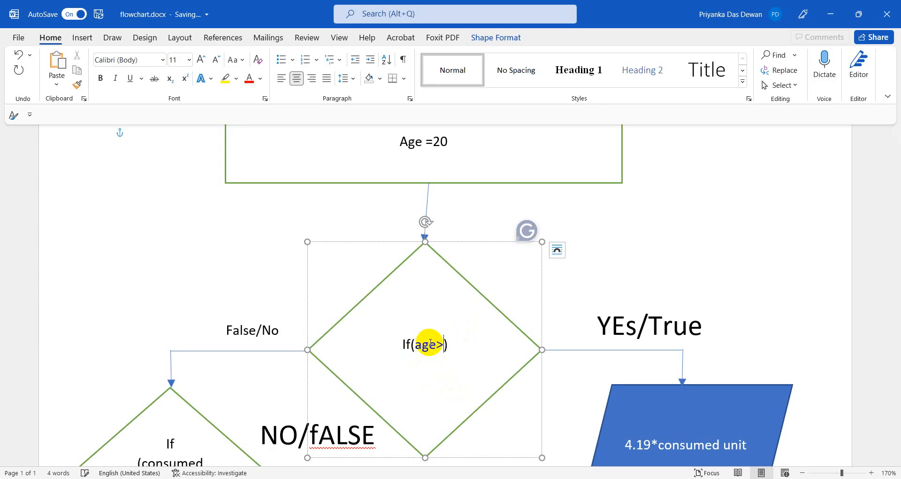
{"action": "type", "text": "20"}
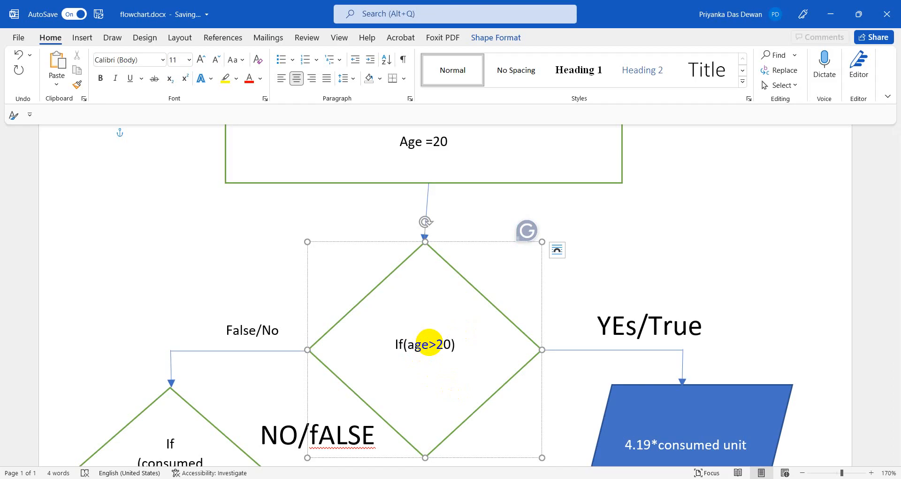
Correct the branch label 'YEs/True' to 'Yes/True'.
{"action": "left_click", "coordinate": [626, 326]}
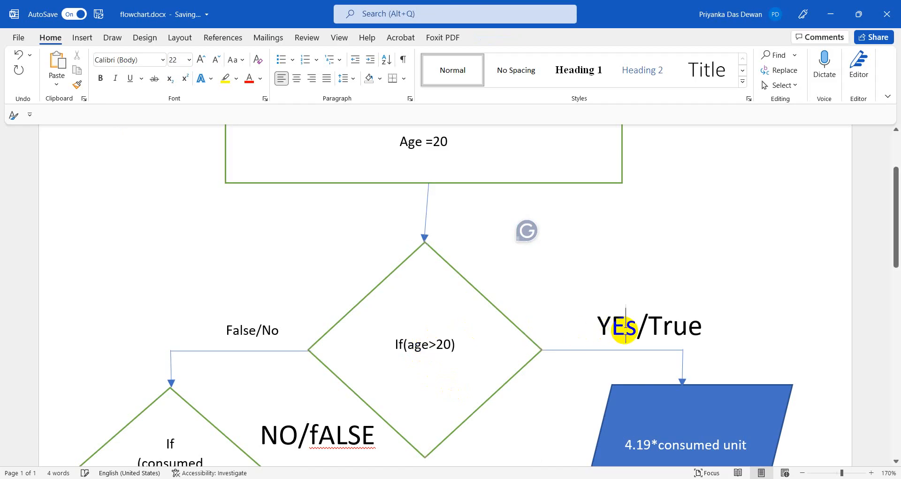
{"action": "key", "text": "BackSpace"}
{"action": "type", "text": "e"}
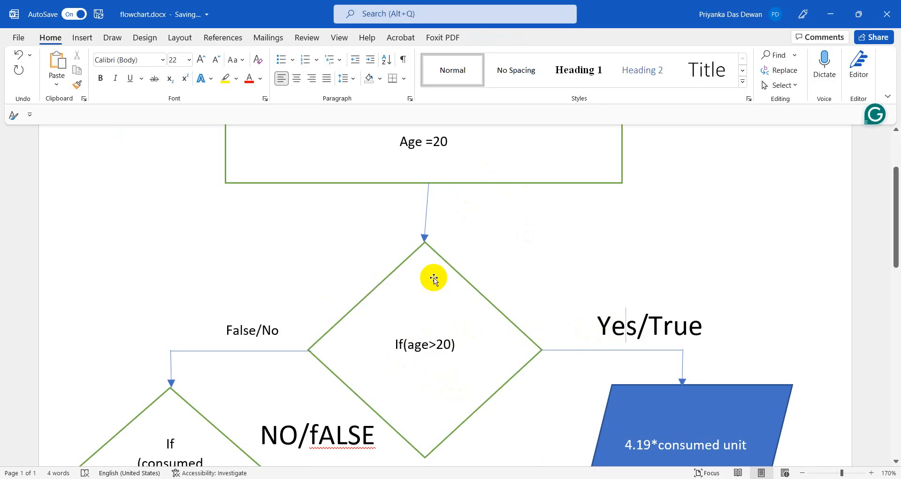
{"action": "left_click", "coordinate": [400, 145]}
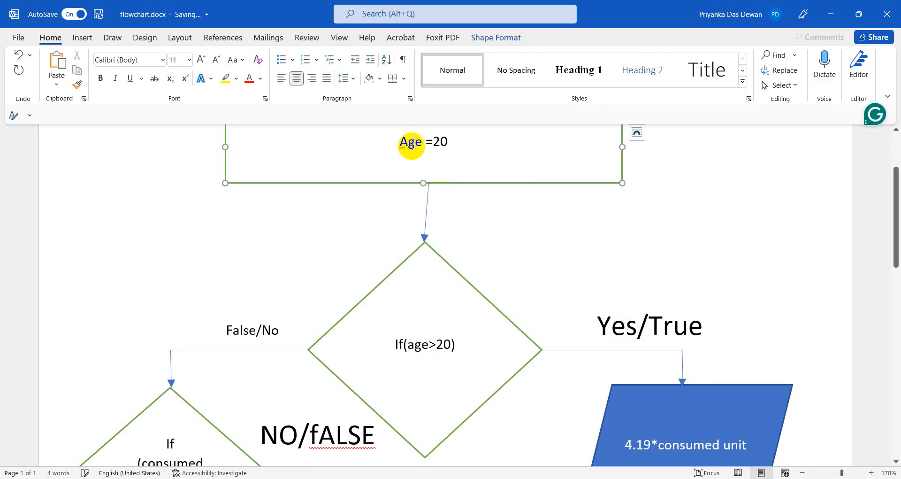
{"action": "left_click", "coordinate": [437, 336]}
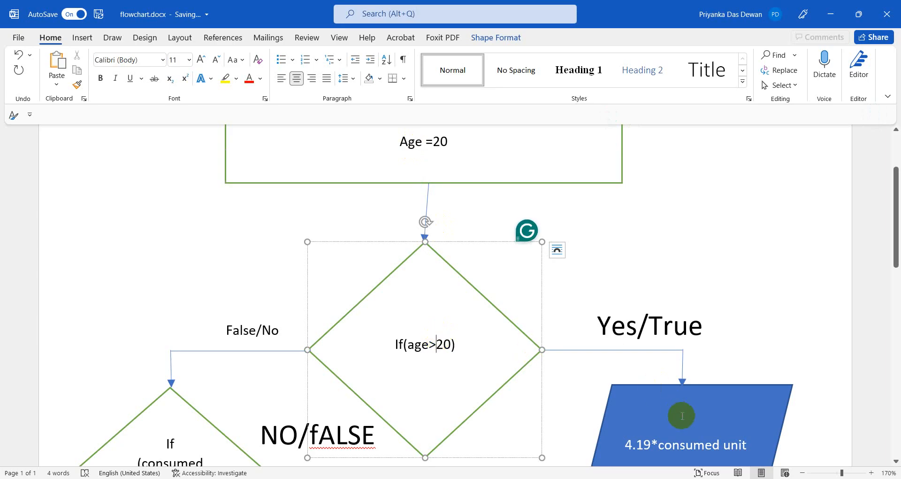
{"action": "scroll", "coordinate": [682, 413], "scroll_direction": "down", "scroll_amount": 1}
Replace '4.19*consumed unit' in the Yes-branch parallelogram with 'Youth'.
{"action": "left_click", "coordinate": [625, 398]}
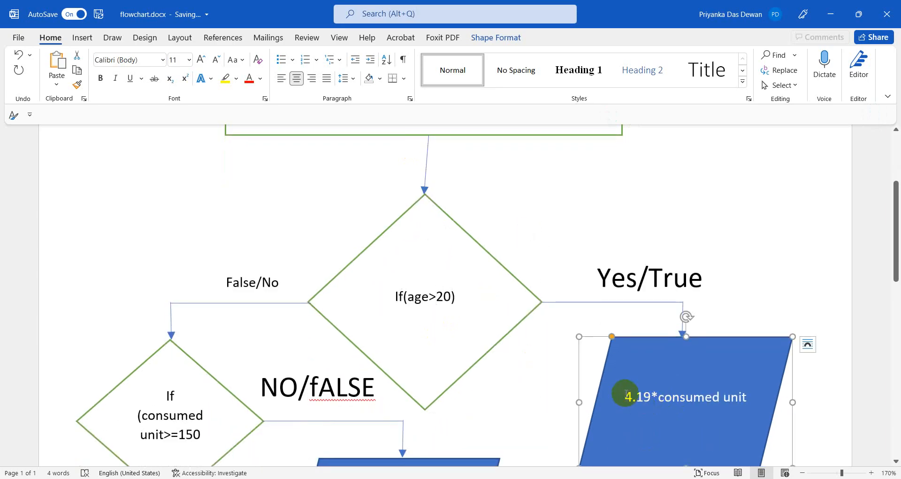
{"action": "left_click_drag", "start_coordinate": [625, 398], "coordinate": [764, 401]}
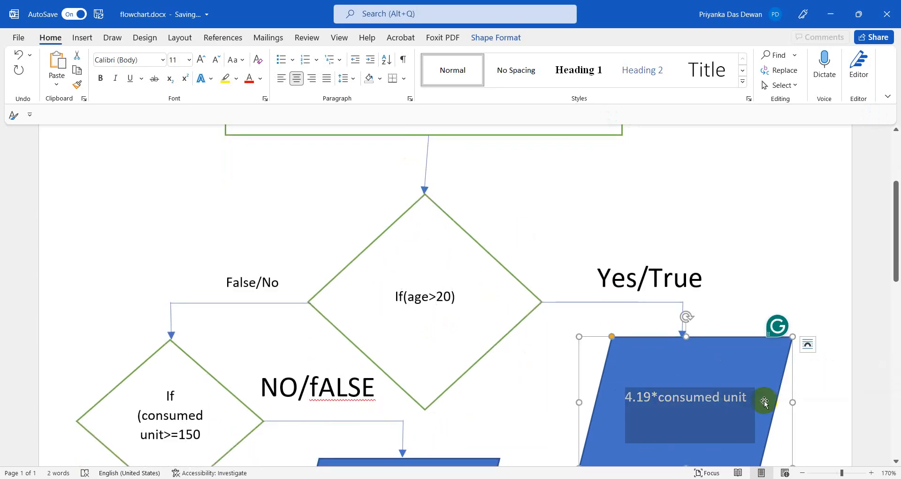
{"action": "key", "text": "BackSpace"}
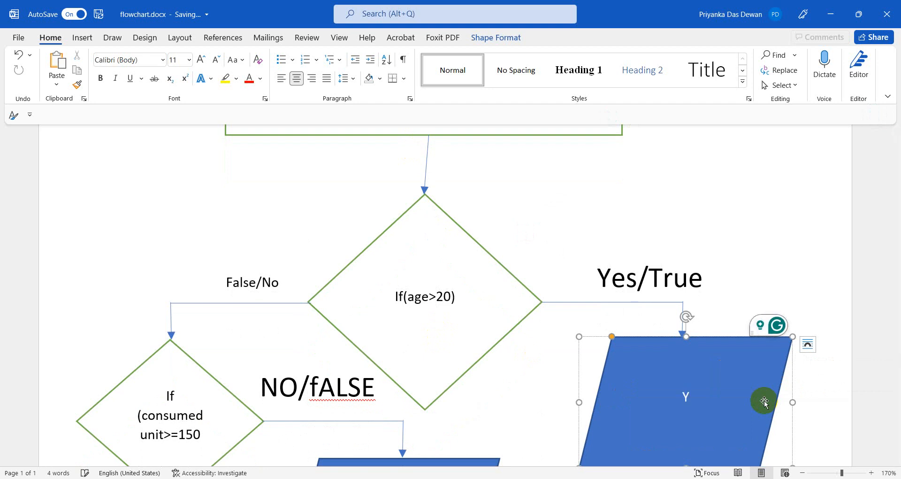
{"action": "type", "text": "Youth"}
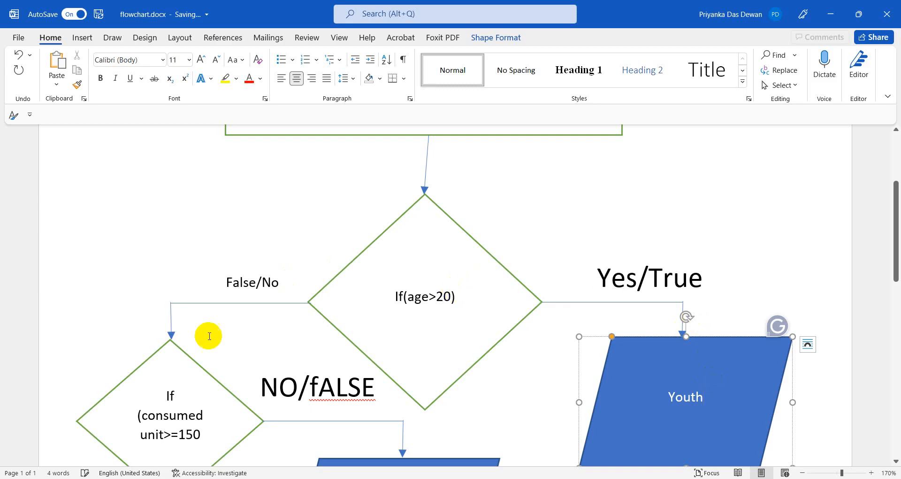
{"action": "left_click_drag", "start_coordinate": [204, 433], "coordinate": [141, 403]}
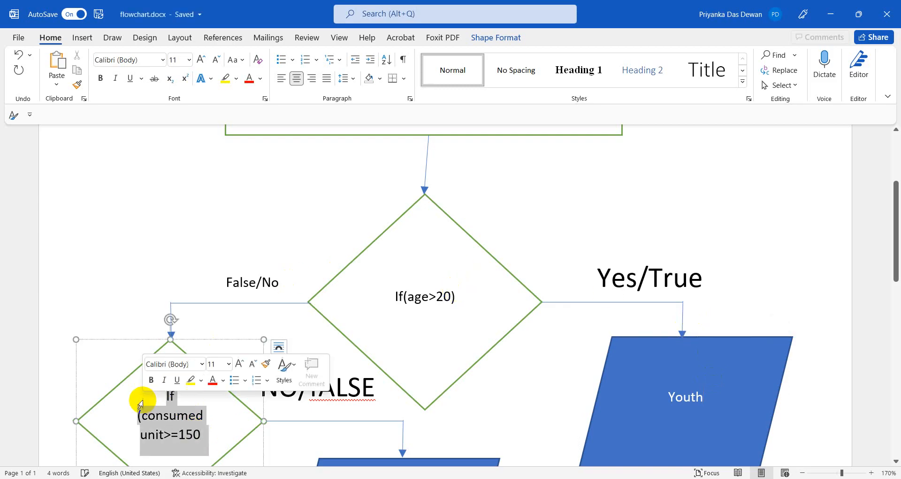
Delete the left diamond's old consumed-unit condition and review the Age =20, If(age>20) and Youth shapes.
{"action": "key", "text": "Delete"}
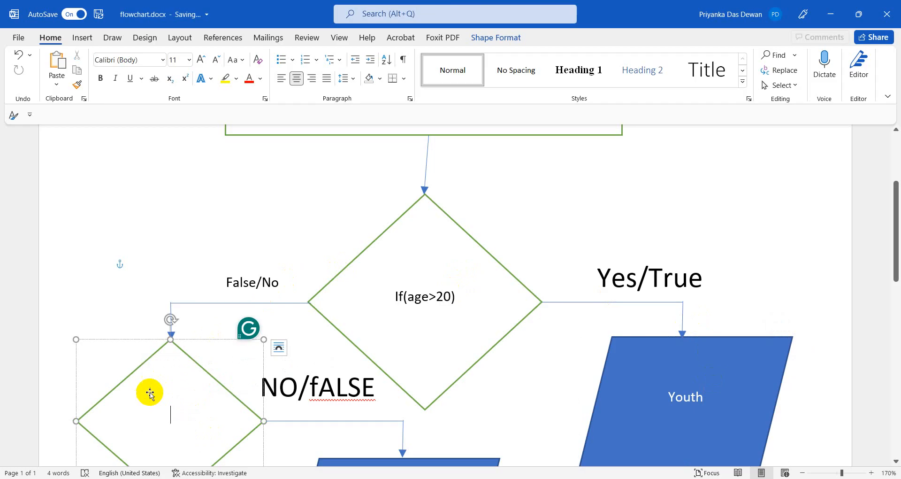
{"action": "scroll", "coordinate": [516, 227], "scroll_direction": "down", "scroll_amount": 1}
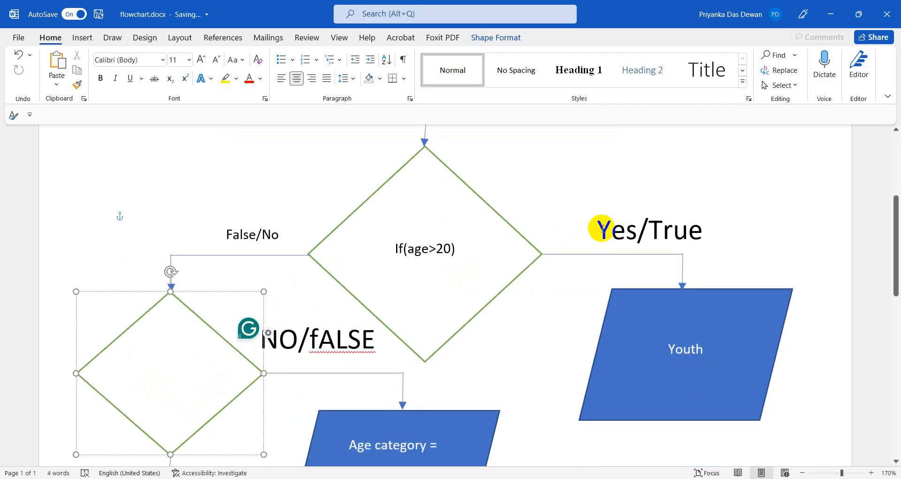
{"action": "scroll", "coordinate": [263, 347], "scroll_direction": "down", "scroll_amount": 3}
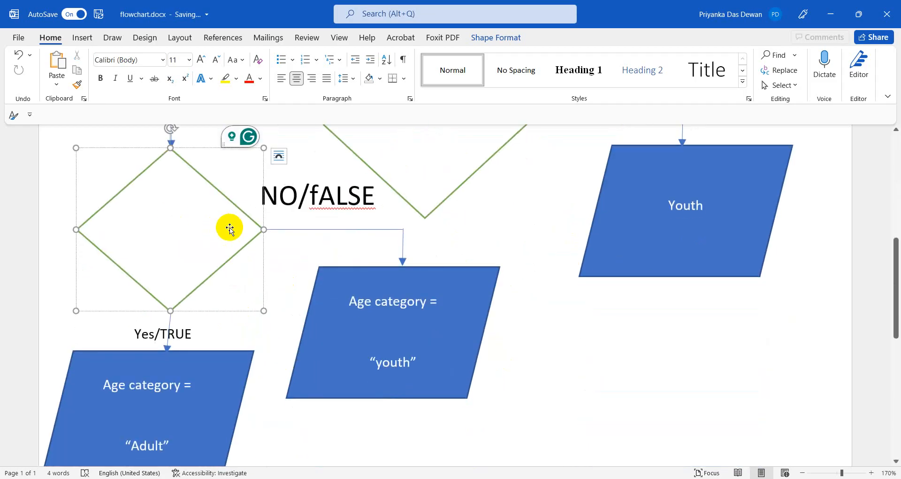
{"action": "scroll", "coordinate": [418, 182], "scroll_direction": "up", "scroll_amount": 6}
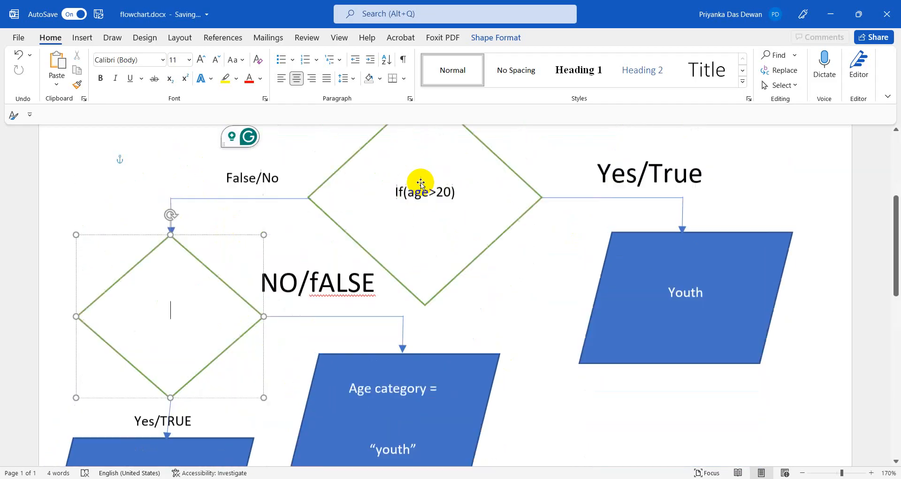
{"action": "left_click", "coordinate": [423, 297]}
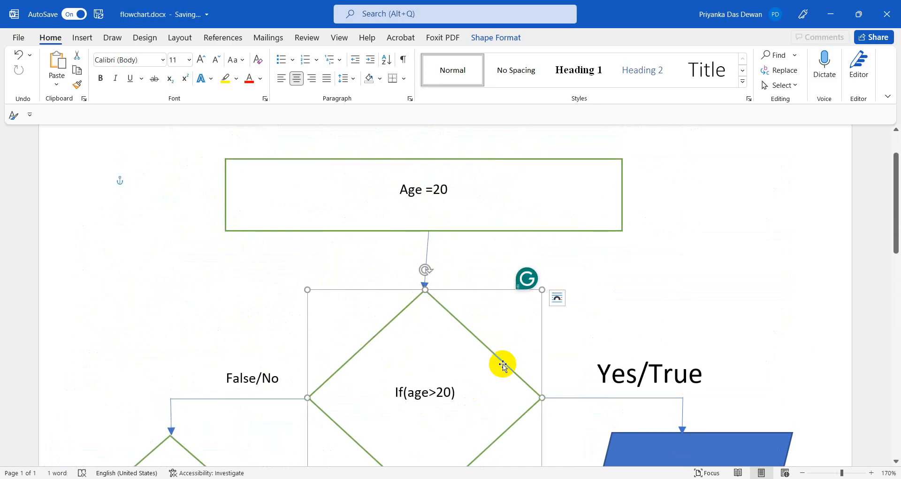
{"action": "left_click", "coordinate": [400, 189]}
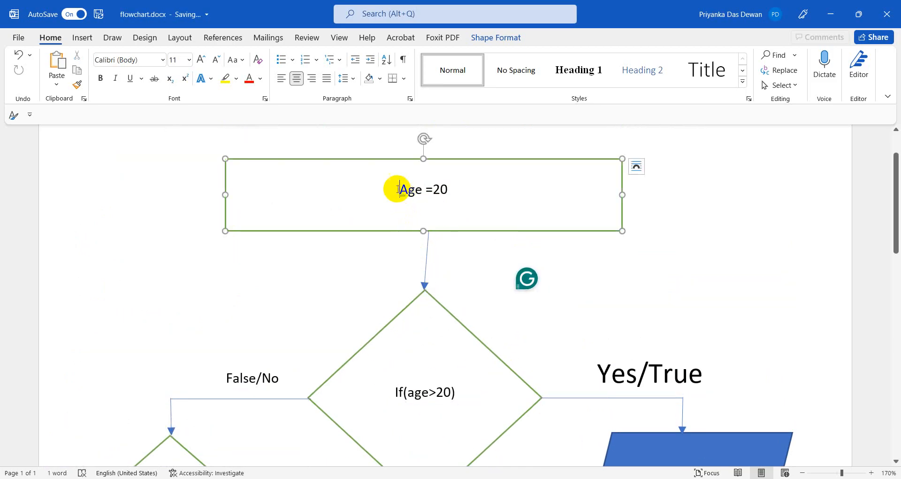
{"action": "left_click", "coordinate": [452, 192], "text": "shift"}
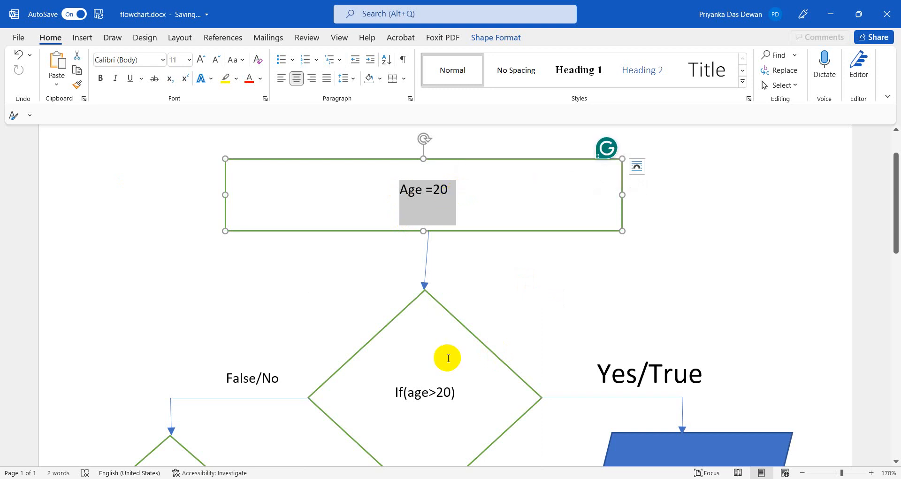
{"action": "left_click", "coordinate": [418, 364]}
{"action": "scroll", "coordinate": [529, 360], "scroll_direction": "down", "scroll_amount": 3}
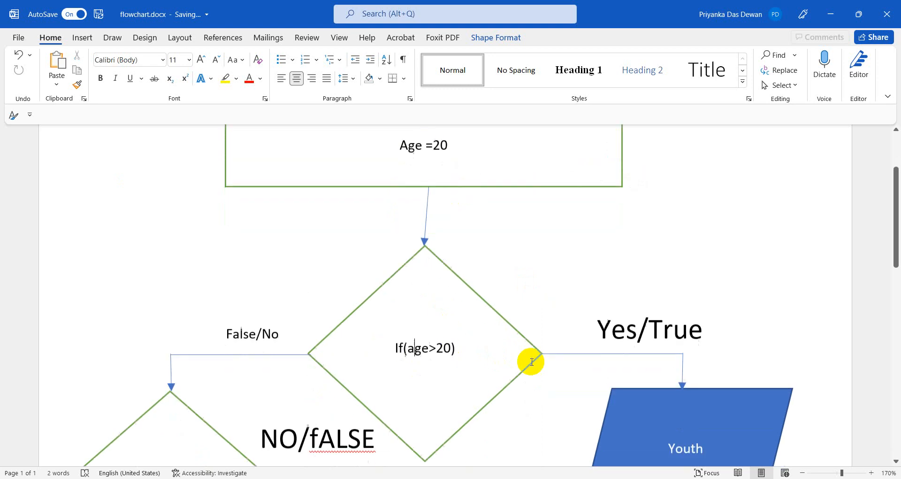
{"action": "left_click", "coordinate": [699, 410]}
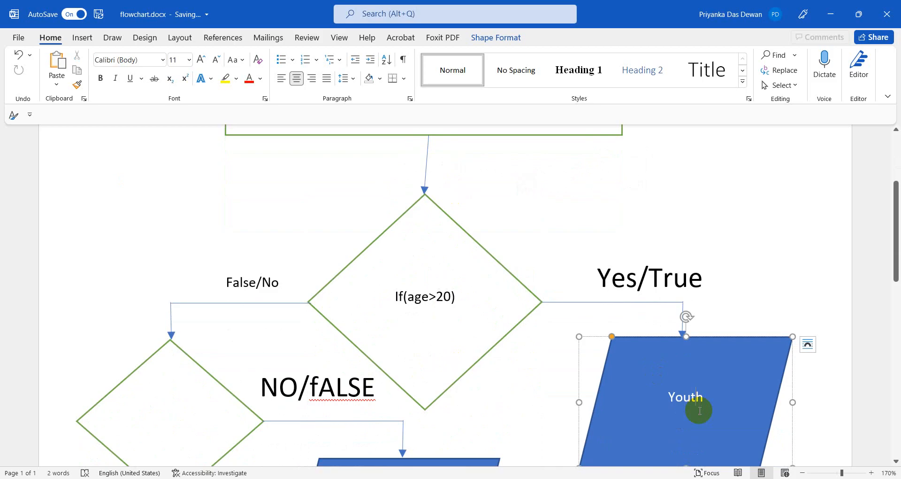
{"action": "scroll", "coordinate": [703, 407], "scroll_direction": "down", "scroll_amount": 4}
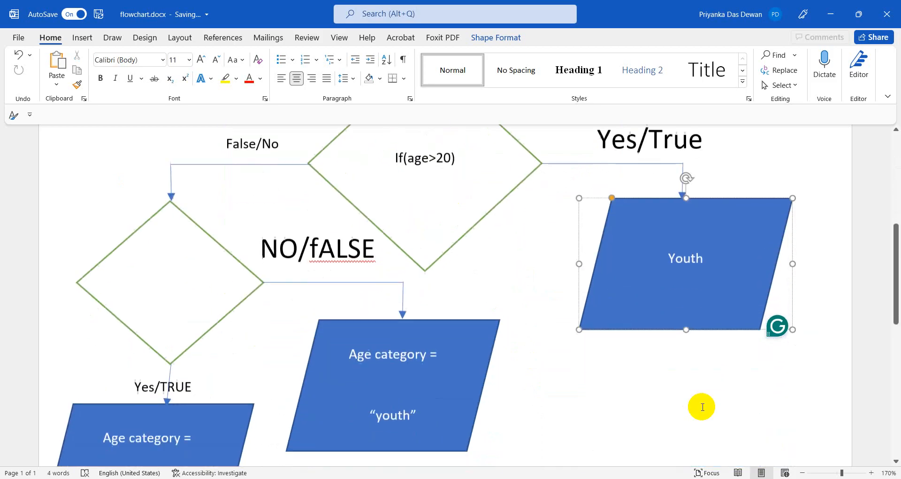
Move the Age category = 'youth' box under the False/No arrow.
{"action": "left_click", "coordinate": [161, 207]}
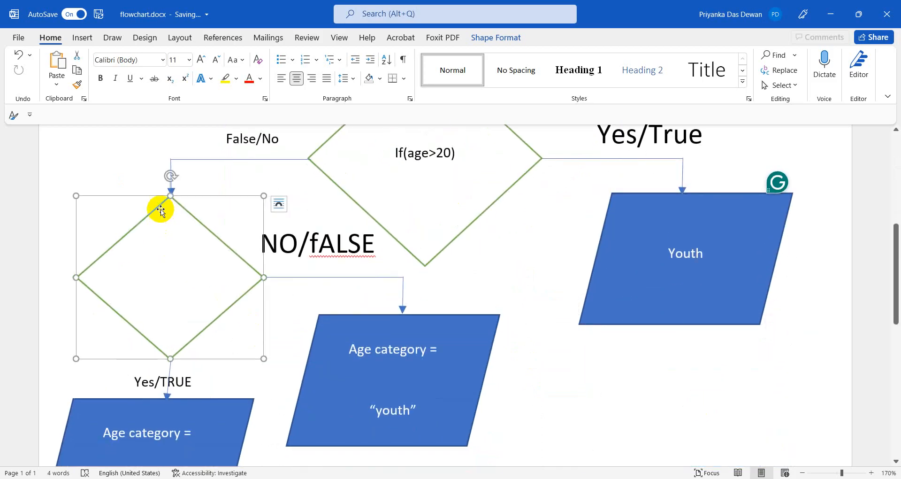
{"action": "left_click_drag", "start_coordinate": [161, 207], "coordinate": [160, 405]}
{"action": "scroll", "coordinate": [300, 306], "scroll_direction": "down", "scroll_amount": 5}
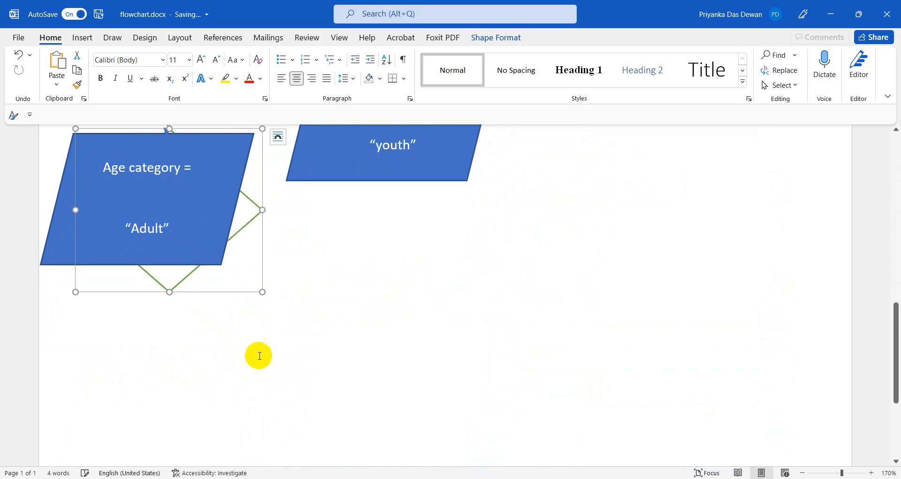
{"action": "scroll", "coordinate": [356, 376], "scroll_direction": "up", "scroll_amount": 4}
{"action": "scroll", "coordinate": [343, 357], "scroll_direction": "up", "scroll_amount": 4}
{"action": "left_click", "coordinate": [393, 419]}
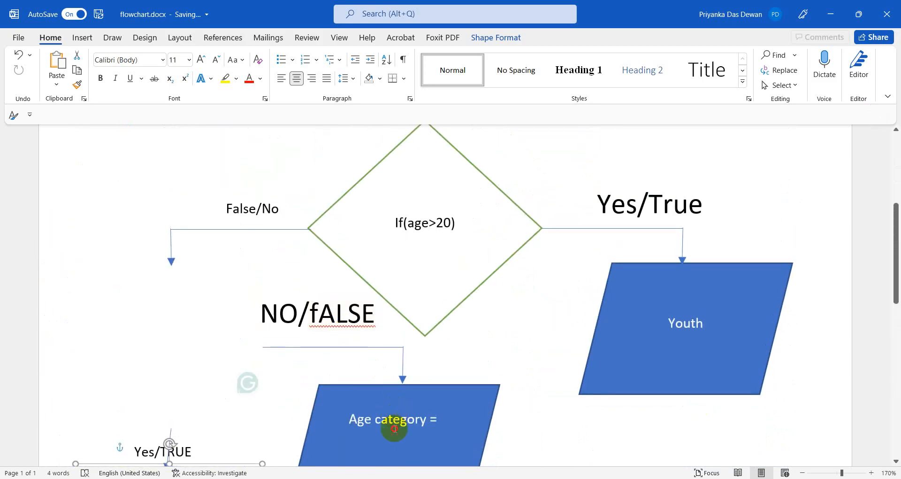
{"action": "left_click_drag", "start_coordinate": [332, 394], "coordinate": [133, 268]}
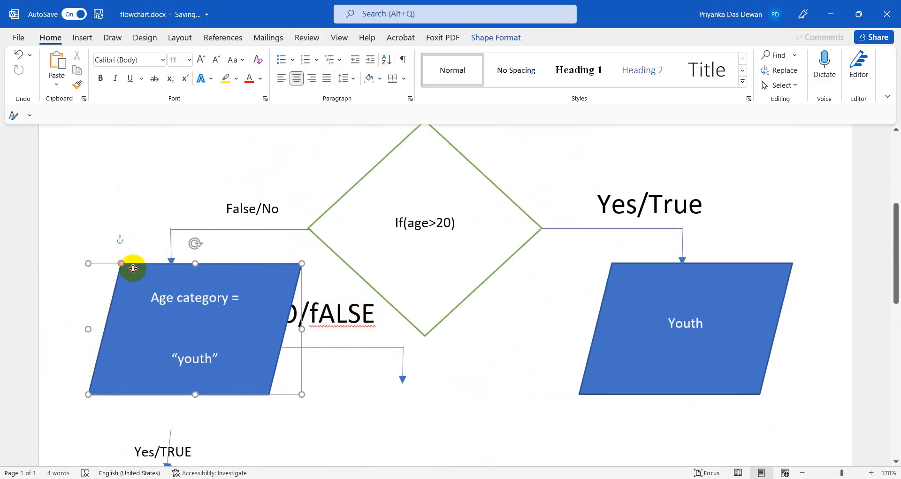
{"action": "left_click", "coordinate": [376, 355]}
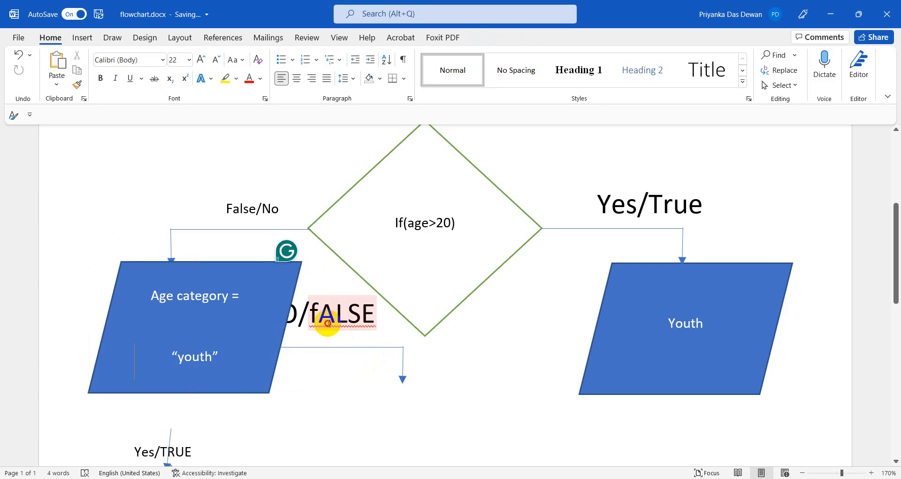
Delete the leftover fALSE and NO /TRUE labels, the second branch and its unused connector arrow.
{"action": "left_click", "coordinate": [328, 323]}
{"action": "left_click_drag", "start_coordinate": [299, 314], "coordinate": [402, 366]}
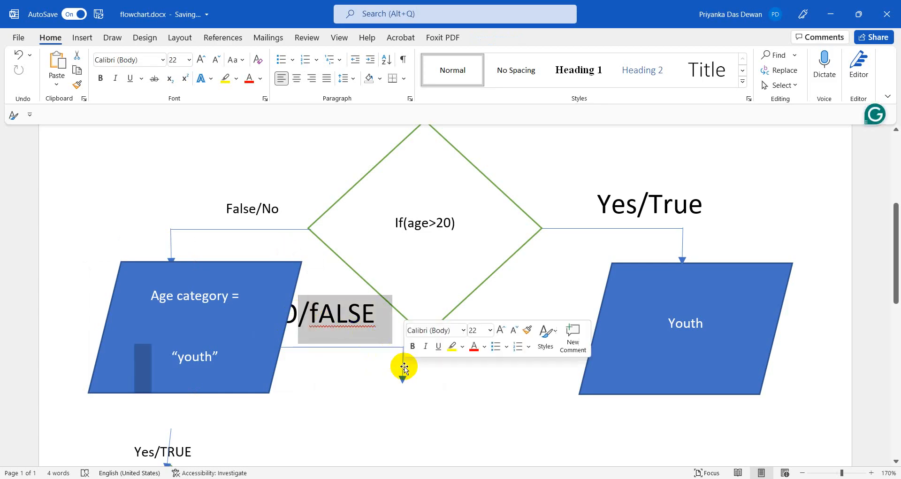
{"action": "left_click", "coordinate": [366, 316]}
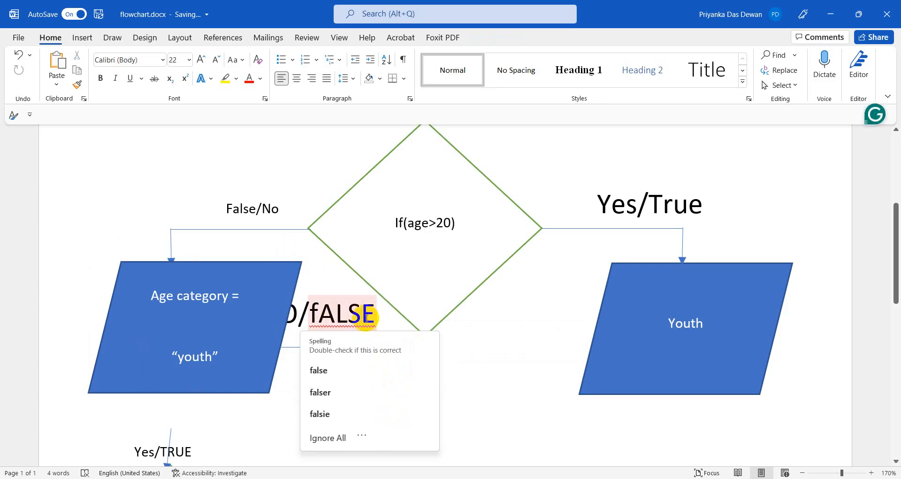
{"action": "key", "text": "ctrl+z"}
{"action": "key", "text": "ctrl+z"}
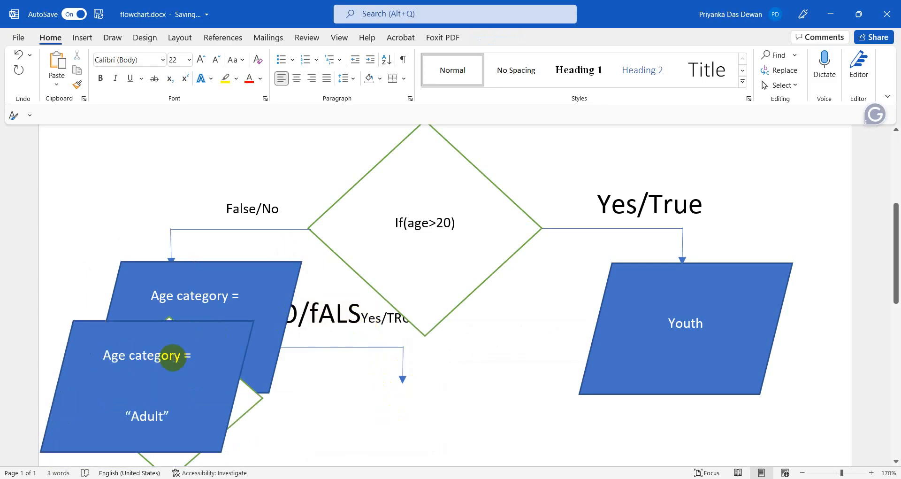
{"action": "left_click_drag", "start_coordinate": [293, 314], "coordinate": [376, 331]}
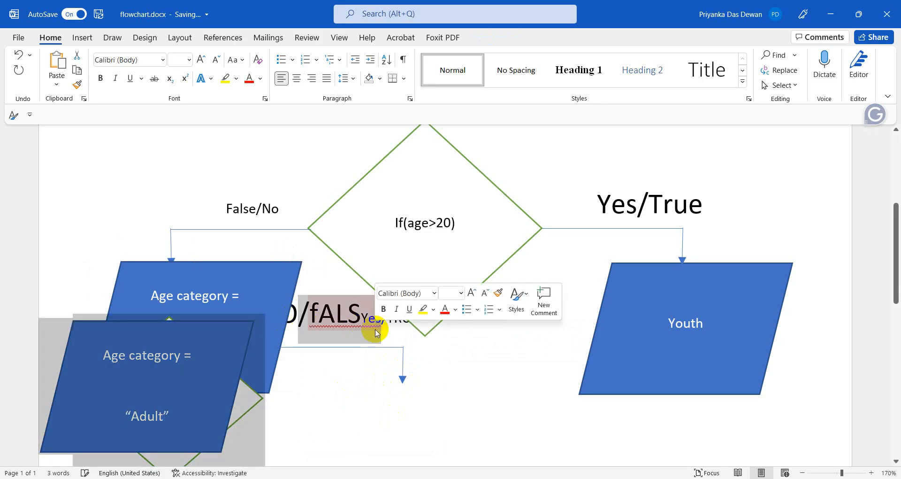
{"action": "key", "text": "Delete"}
{"action": "left_click_drag", "start_coordinate": [293, 323], "coordinate": [321, 329]}
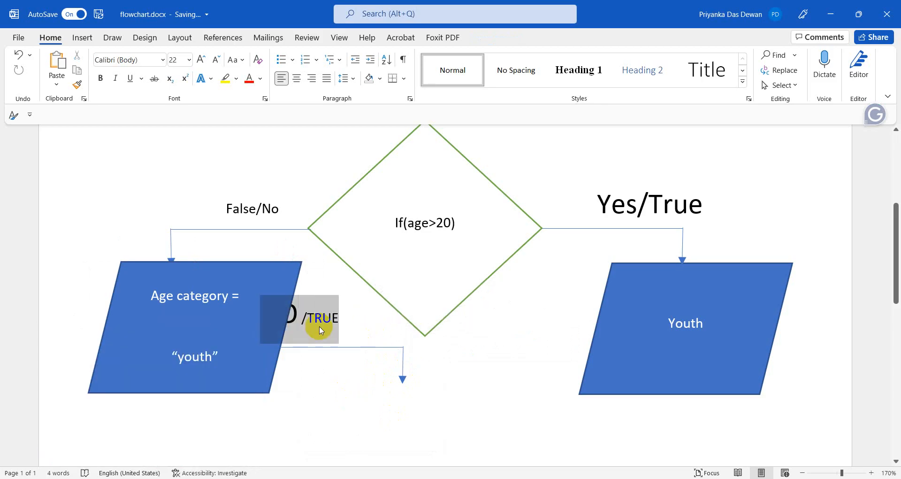
{"action": "key", "text": "Delete"}
{"action": "left_click", "coordinate": [386, 349]}
{"action": "key", "text": "Delete"}
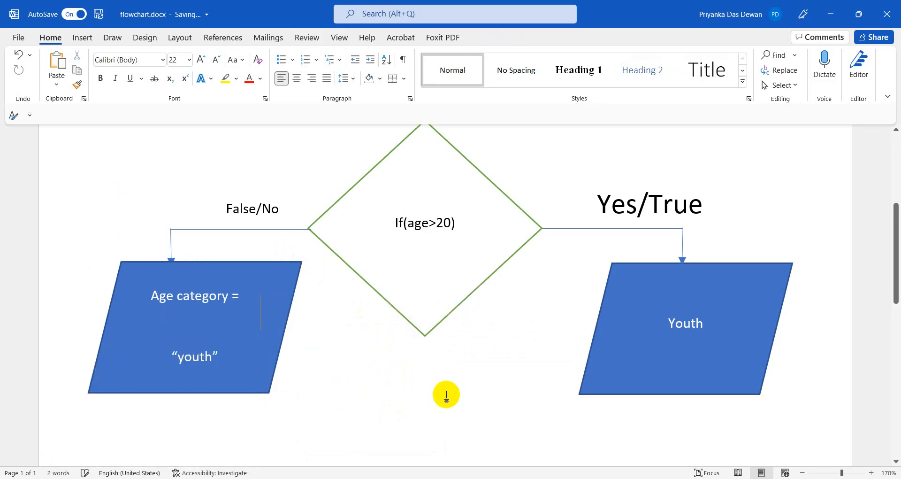
Clear 'youth' from the left output box so it reads 'Age category ='.
{"action": "scroll", "coordinate": [297, 364], "scroll_direction": "down", "scroll_amount": 2}
{"action": "scroll", "coordinate": [302, 362], "scroll_direction": "up", "scroll_amount": 2}
{"action": "left_click", "coordinate": [216, 360]}
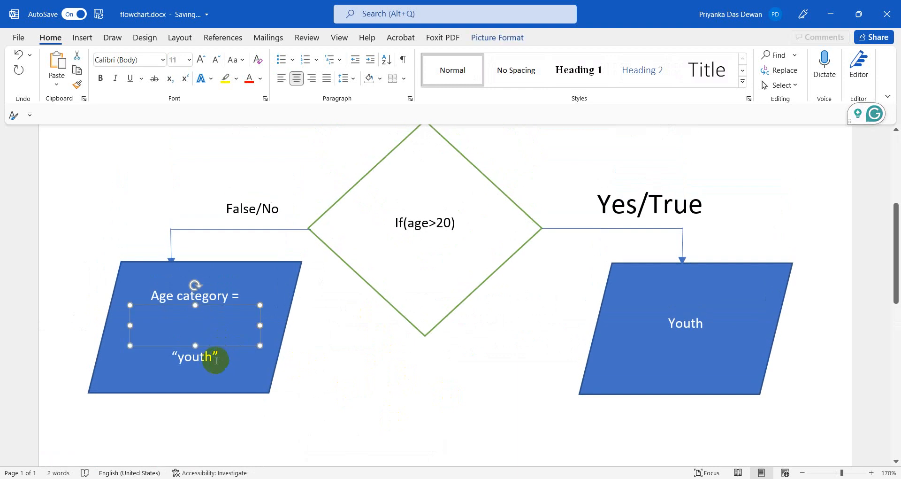
{"action": "left_click", "coordinate": [216, 360]}
{"action": "left_click_drag", "start_coordinate": [212, 358], "coordinate": [168, 355]}
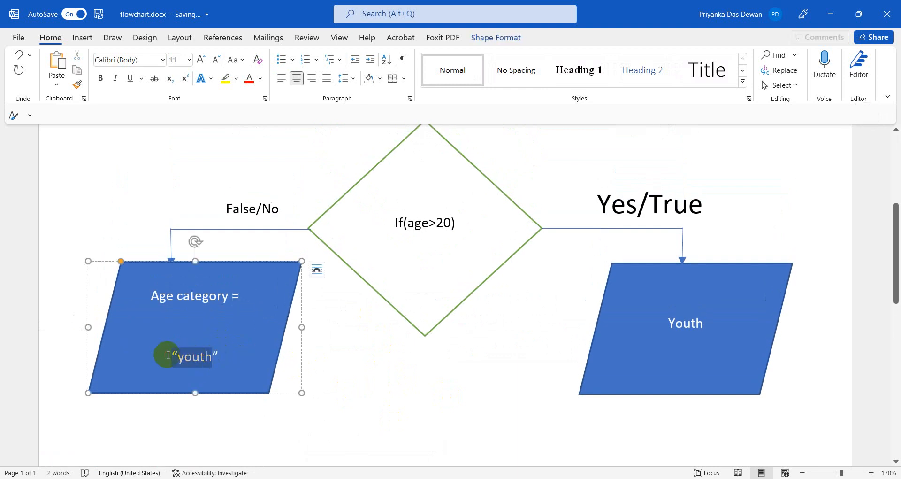
{"action": "key", "text": "Delete"}
{"action": "key", "text": "Delete"}
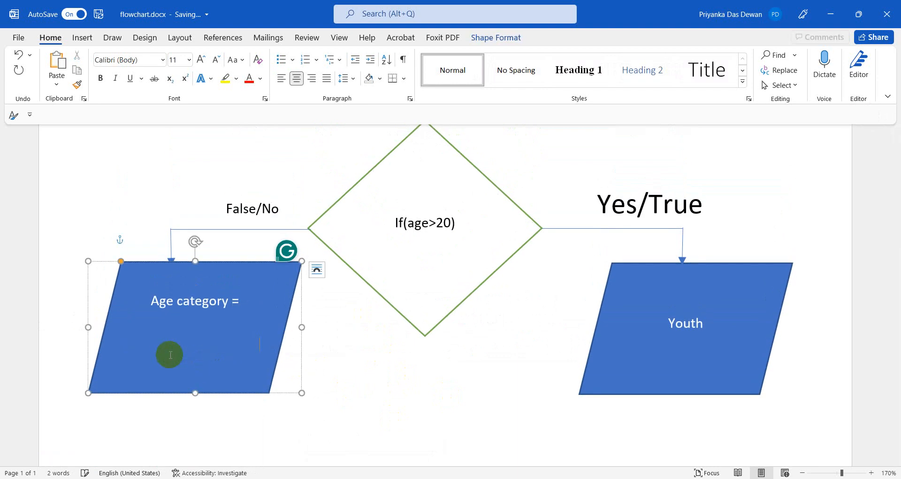
Type 'Adult' in the False/No output box and delete its 'Age category =' line.
{"action": "type", "text": "Adult"}
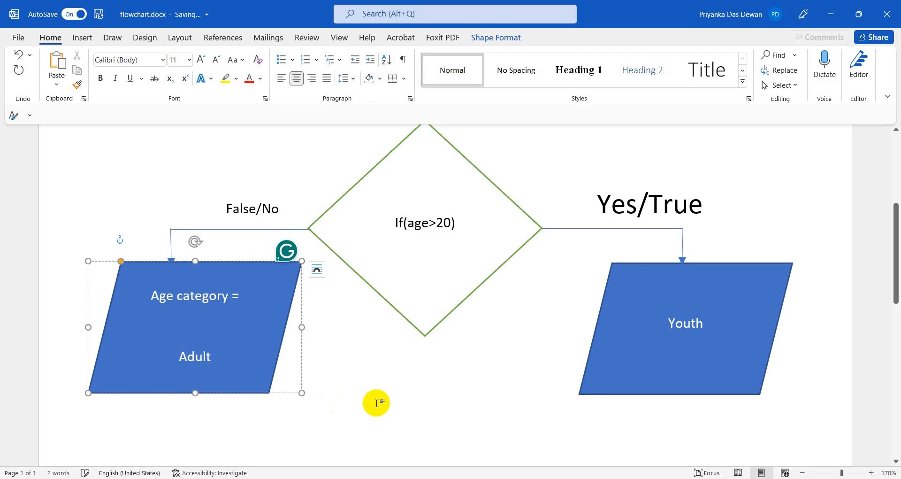
{"action": "left_click", "coordinate": [376, 401]}
{"action": "left_click_drag", "start_coordinate": [242, 291], "coordinate": [141, 296]}
{"action": "key", "text": "Delete"}
Review the If(age>20), Youth and Adult shapes, zoom out, and switch to age.xlsx.
{"action": "left_click", "coordinate": [437, 238]}
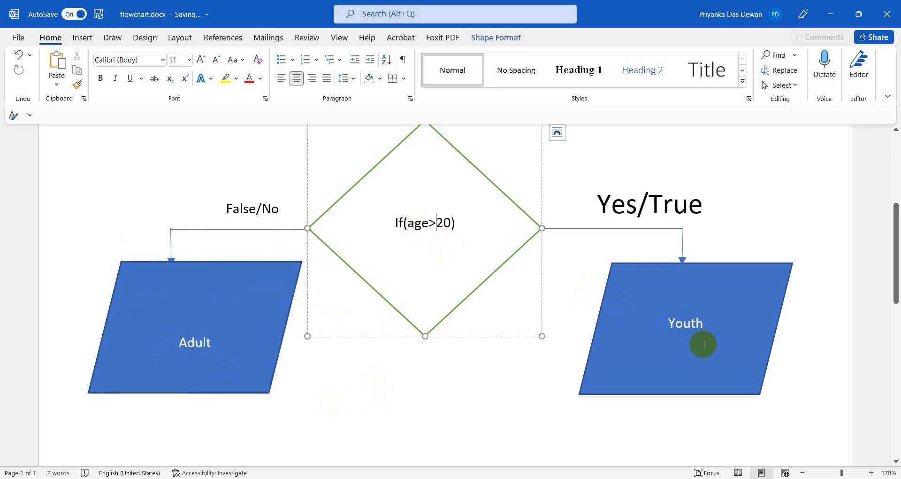
{"action": "left_click", "coordinate": [659, 327]}
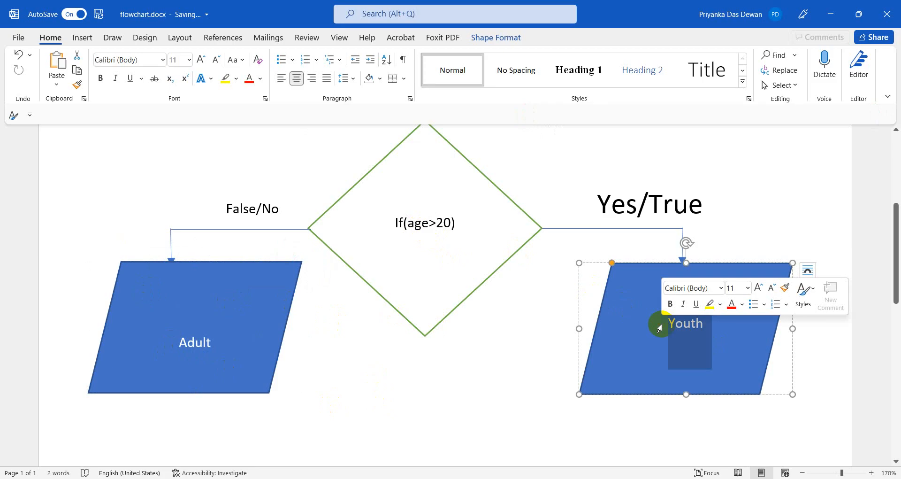
{"action": "left_click", "coordinate": [221, 322]}
{"action": "left_click", "coordinate": [205, 342]}
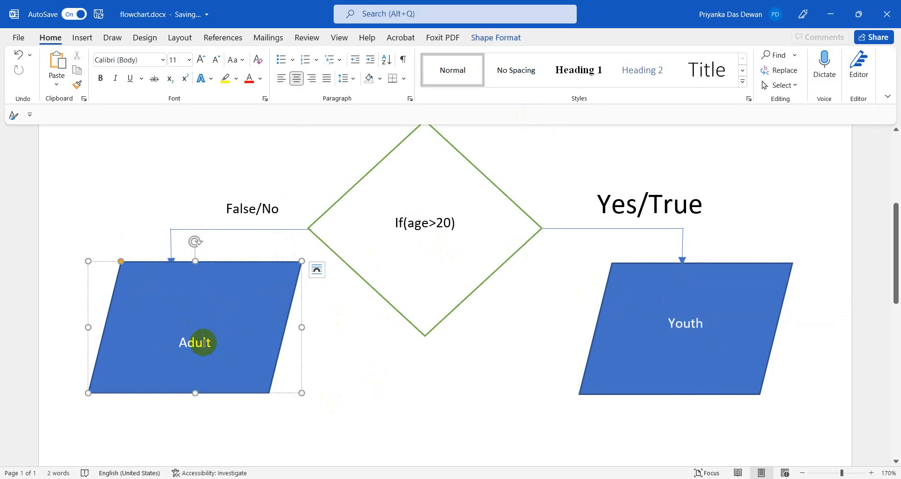
{"action": "scroll", "coordinate": [204, 342], "scroll_direction": "down", "scroll_amount": 3}
{"action": "scroll", "coordinate": [203, 342], "scroll_direction": "up", "scroll_amount": 3}
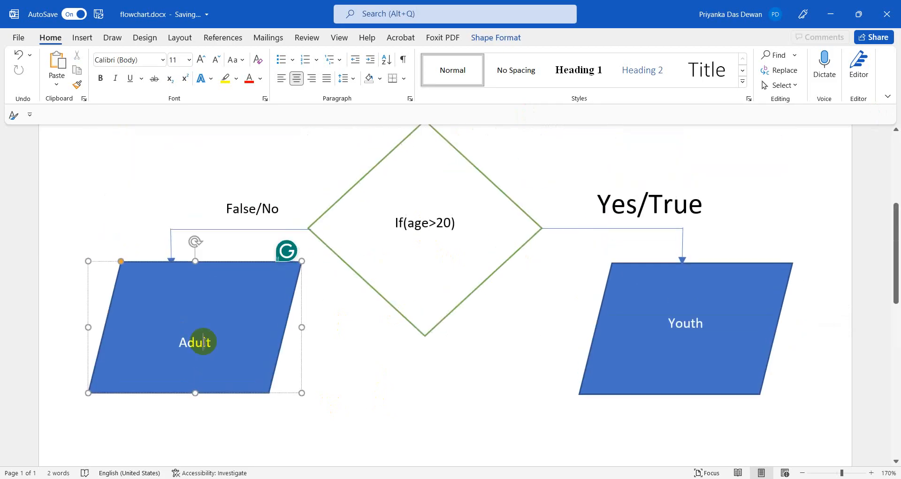
{"action": "scroll", "coordinate": [204, 342], "scroll_direction": "up", "scroll_amount": 3}
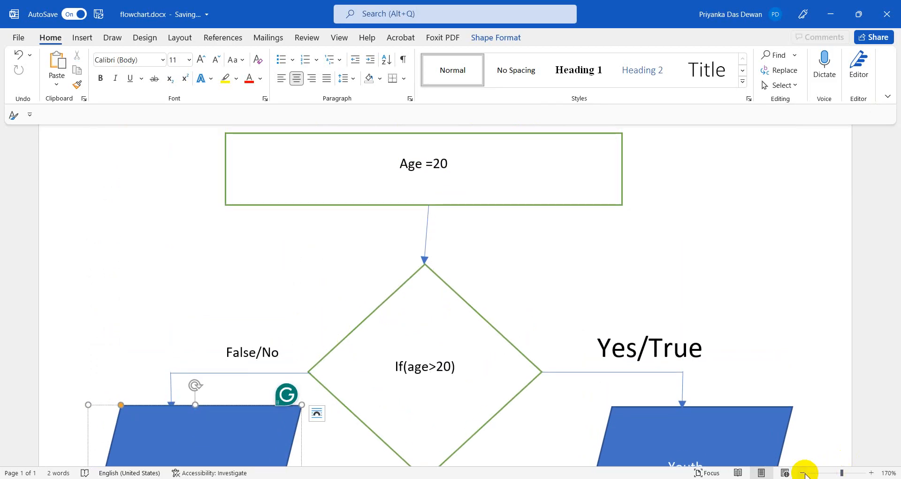
{"action": "left_click", "coordinate": [802, 473]}
{"action": "left_click", "coordinate": [803, 472]}
{"action": "left_click", "coordinate": [803, 472]}
{"action": "left_click", "coordinate": [802, 473]}
{"action": "left_click", "coordinate": [803, 472]}
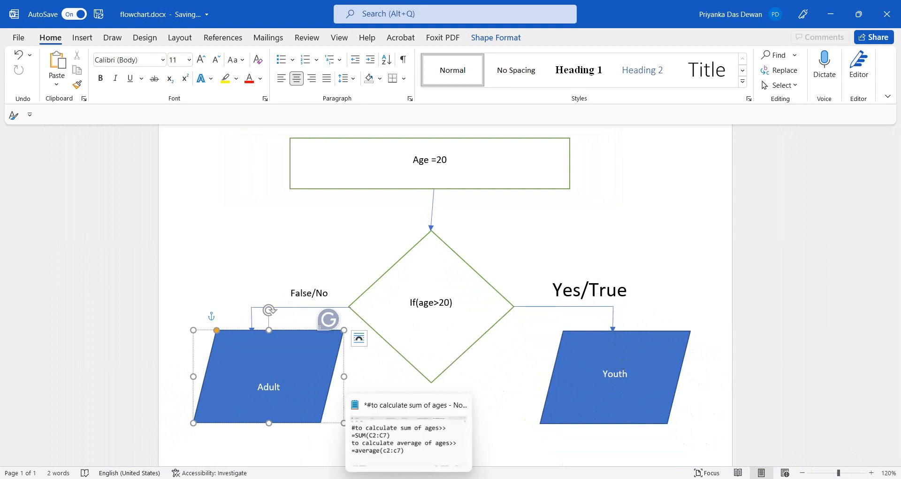
{"action": "mouse_move", "coordinate": [359, 478]}
{"action": "left_click", "coordinate": [324, 434]}
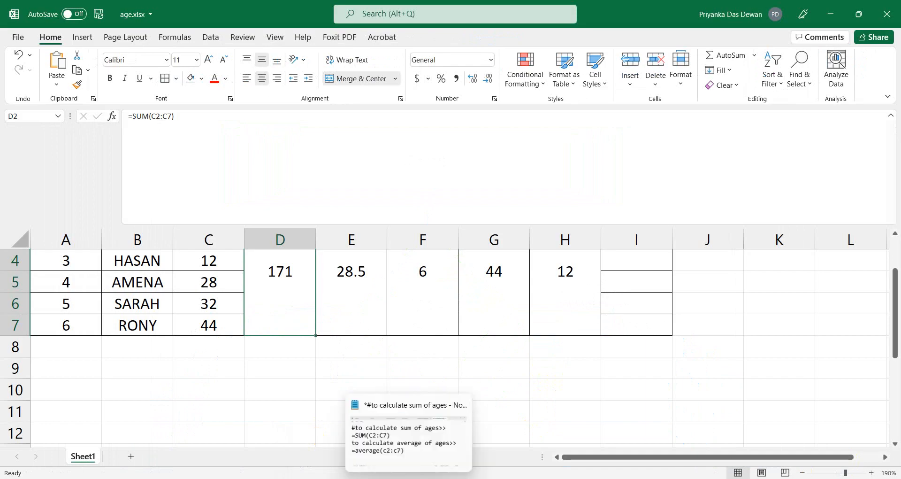
Maximize the Notepad formula notes and mark line 3 as a comment with #.
{"action": "left_click", "coordinate": [408, 478]}
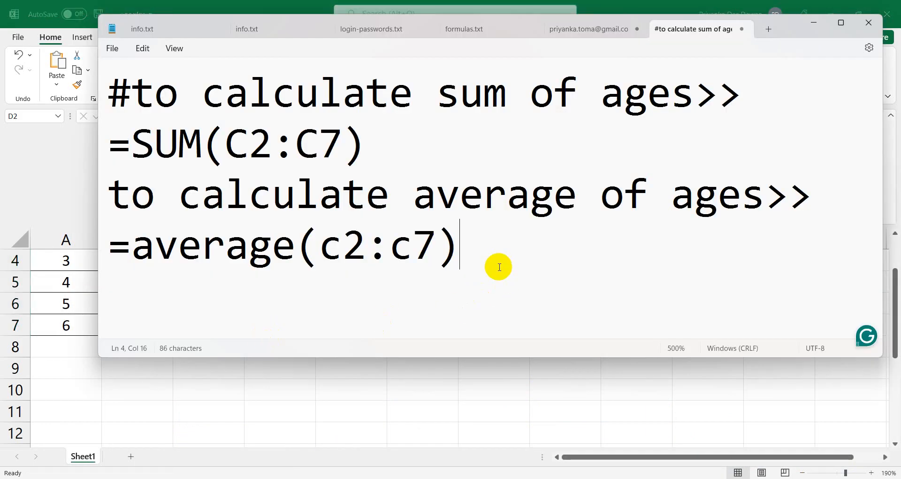
{"action": "left_click", "coordinate": [841, 22]}
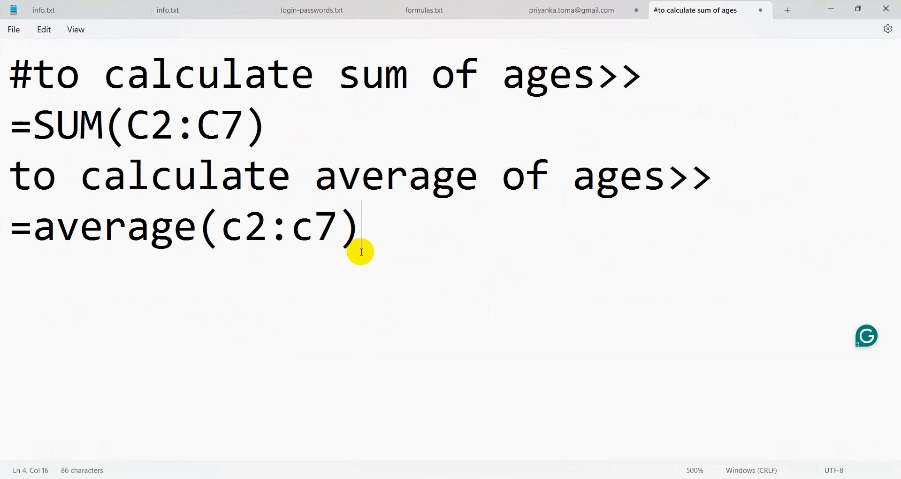
{"action": "left_click", "coordinate": [15, 177]}
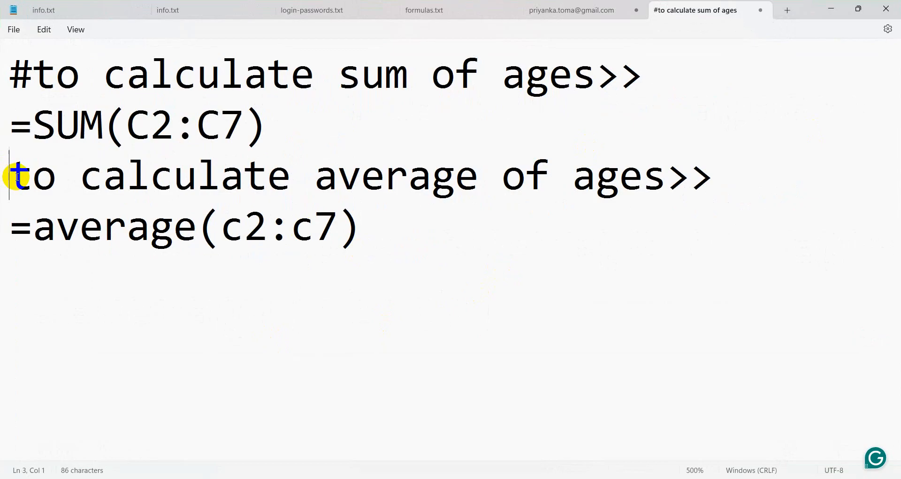
{"action": "type", "text": "#"}
Paste three more copies of the average-of-ages note and its =average(c2:c7) formula below.
{"action": "left_click_drag", "start_coordinate": [389, 221], "coordinate": [11, 174]}
{"action": "key", "text": "ctrl+c"}
{"action": "left_click", "coordinate": [398, 233]}
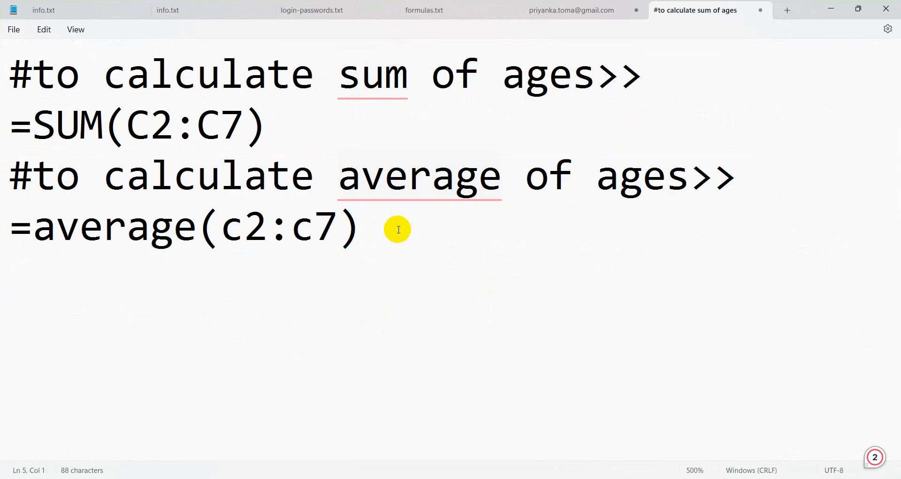
{"action": "key", "text": "ctrl+v"}
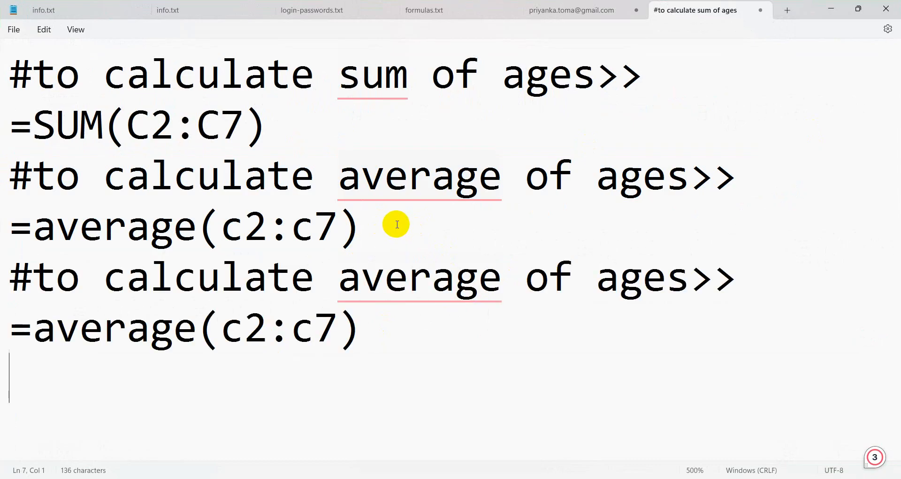
{"action": "key", "text": "ctrl+v"}
{"action": "key", "text": "Return"}
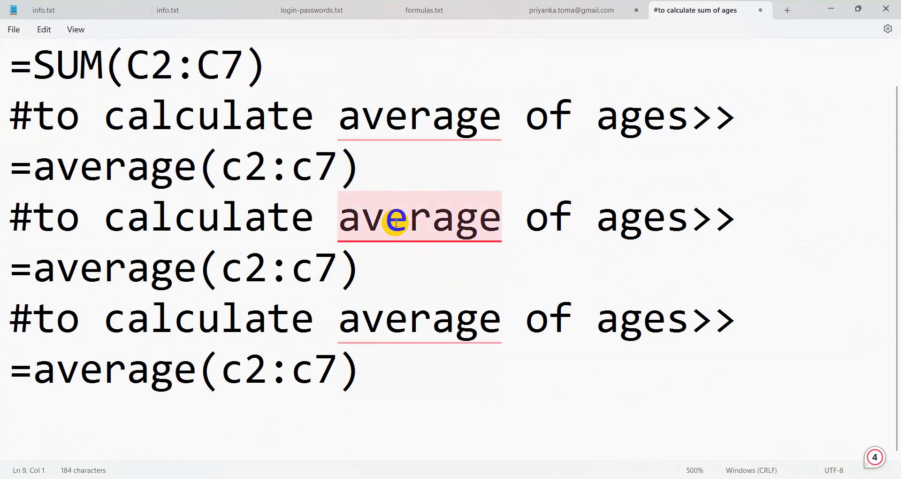
{"action": "key", "text": "ctrl+v"}
{"action": "scroll", "coordinate": [394, 223], "scroll_direction": "up", "scroll_amount": 2}
{"action": "scroll", "coordinate": [519, 250], "scroll_direction": "down", "scroll_amount": 1}
{"action": "double_click", "coordinate": [429, 186]}
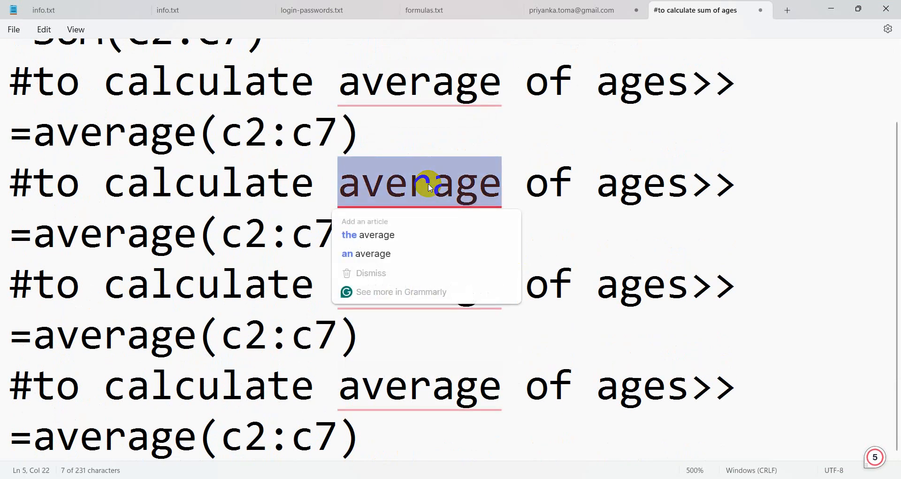
{"action": "scroll", "coordinate": [430, 187], "scroll_direction": "up", "scroll_amount": 2}
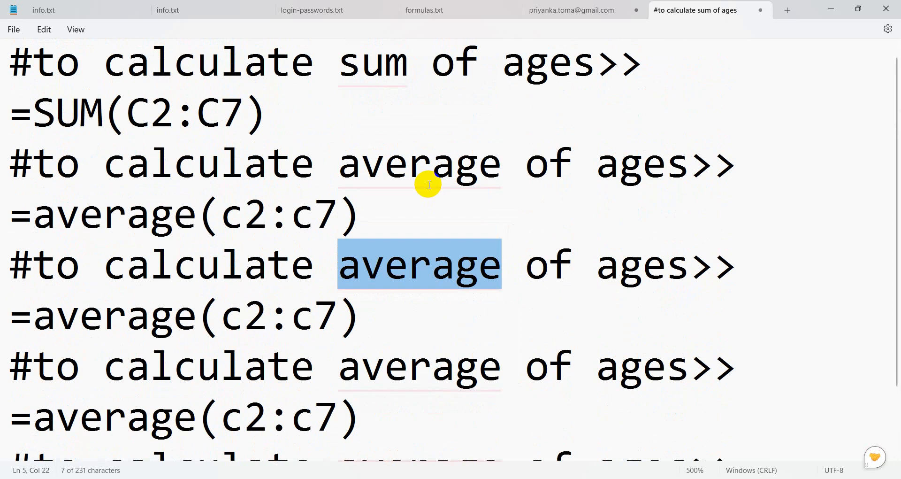
{"action": "mouse_move", "coordinate": [413, 296]}
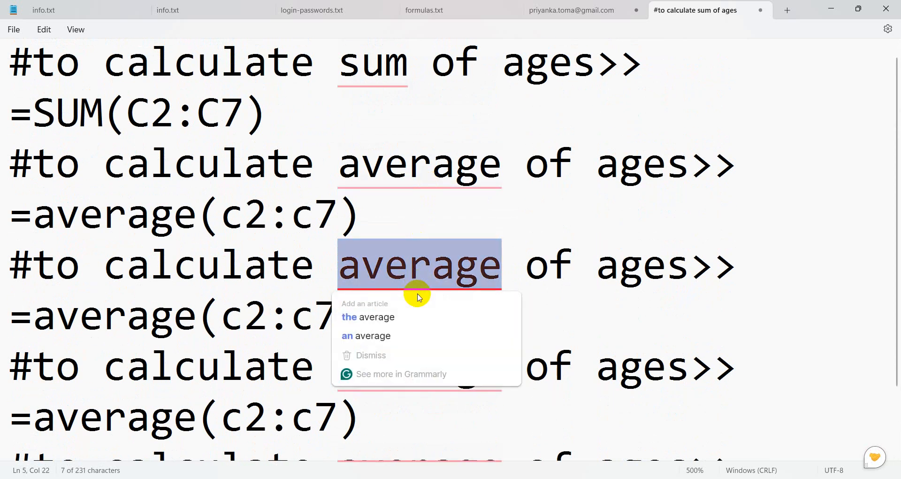
Turn the first copy into a count of ages note with =count(c2:c7).
{"action": "type", "text": "ou"}
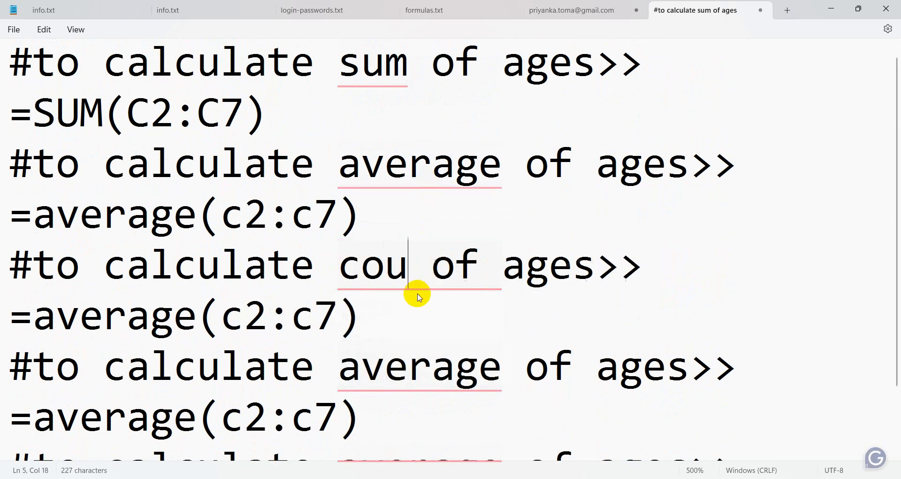
{"action": "type", "text": "nt"}
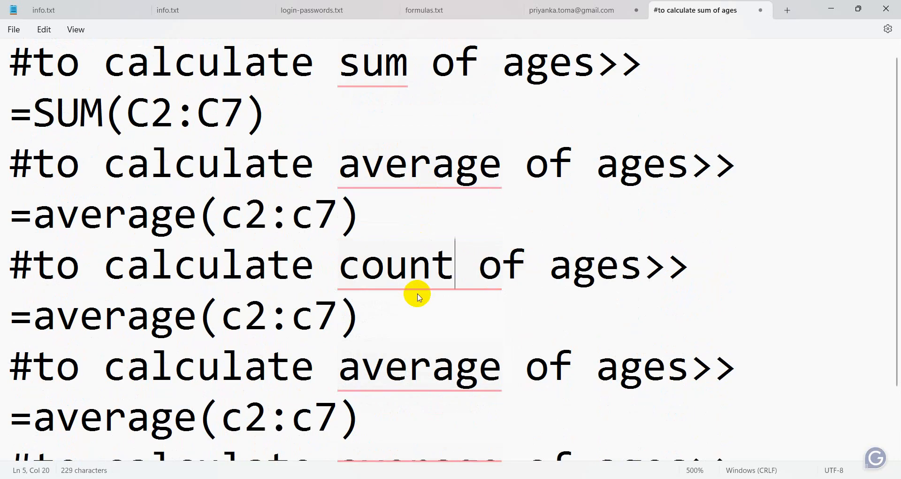
{"action": "left_click", "coordinate": [196, 312]}
{"action": "key", "text": "BackSpace"}
{"action": "key", "text": "BackSpace"}
{"action": "key", "text": "BackSpace"}
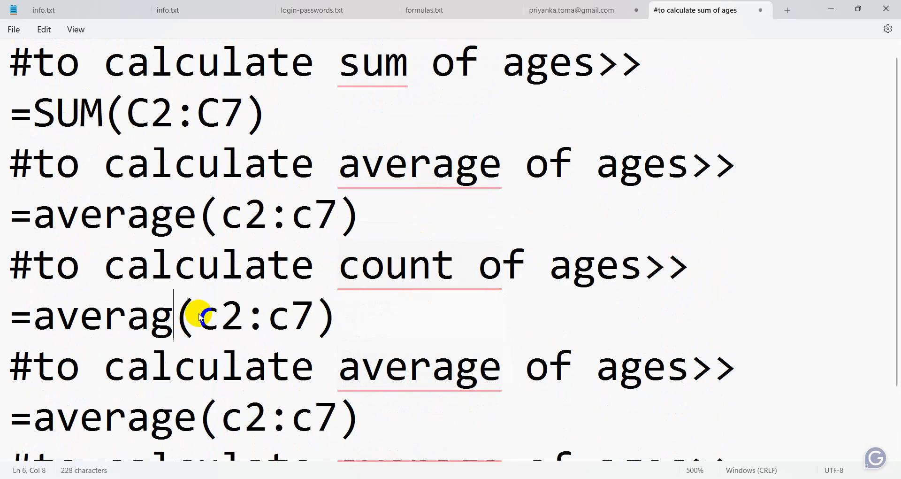
{"action": "key", "text": "BackSpace"}
{"action": "key", "text": "BackSpace"}
{"action": "key", "text": "BackSpace"}
{"action": "key", "text": "BackSpace"}
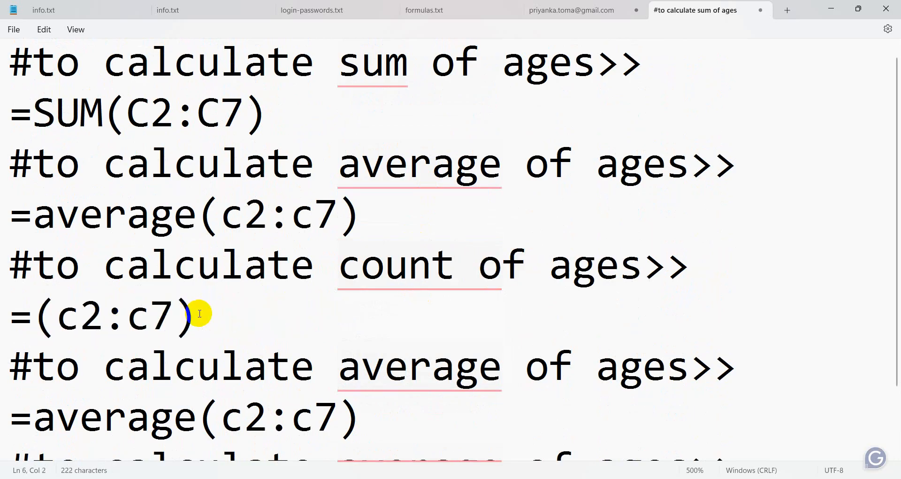
{"action": "type", "text": "count"}
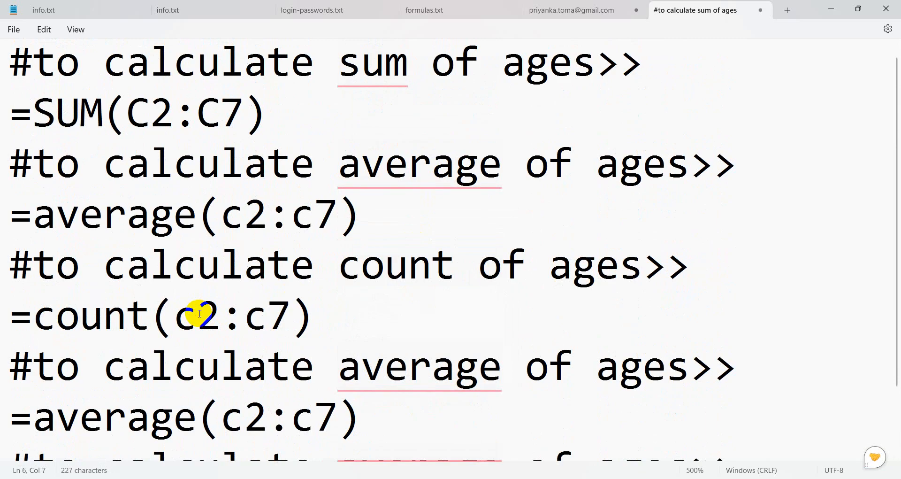
{"action": "scroll", "coordinate": [199, 313], "scroll_direction": "down", "scroll_amount": 2}
Turn the second copy into a max of ages note with =max(c2:c7).
{"action": "double_click", "coordinate": [407, 273]}
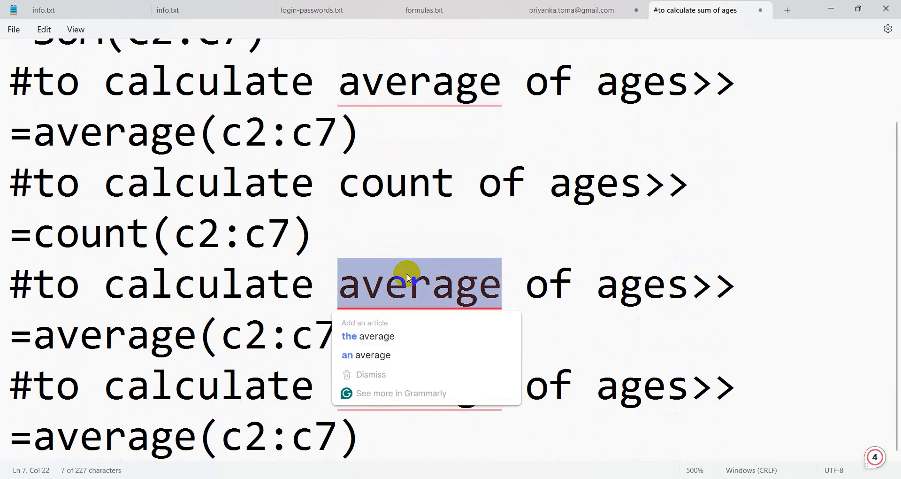
{"action": "key", "text": "BackSpace"}
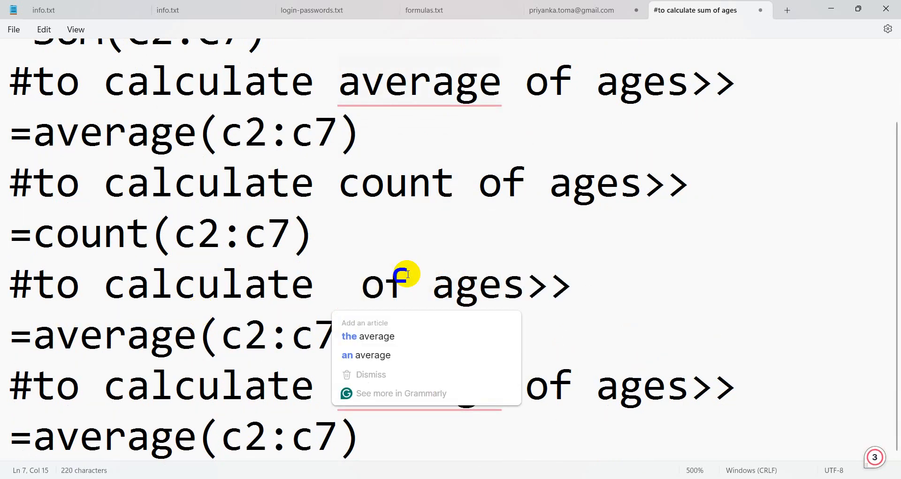
{"action": "type", "text": "max"}
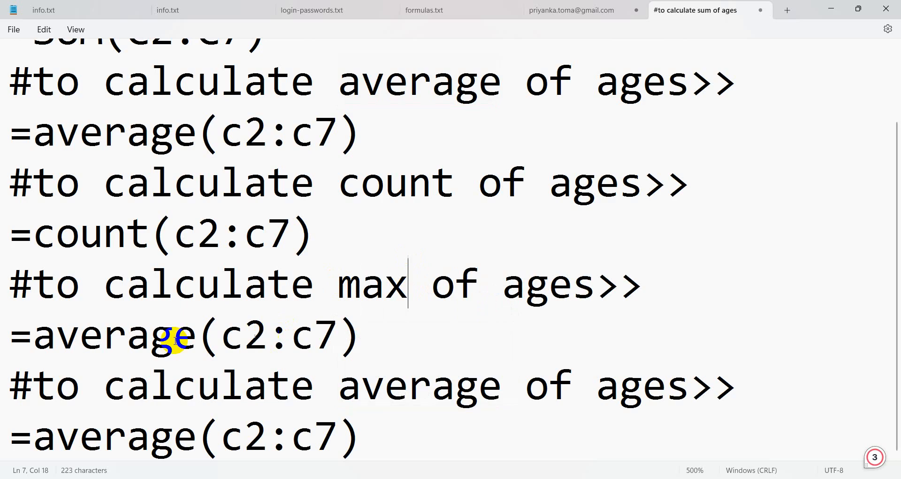
{"action": "left_click", "coordinate": [188, 336]}
{"action": "key", "text": "BackSpace"}
{"action": "key", "text": "BackSpace"}
{"action": "key", "text": "BackSpace"}
{"action": "key", "text": "BackSpace"}
{"action": "key", "text": "BackSpace"}
{"action": "key", "text": "BackSpace"}
{"action": "key", "text": "BackSpace"}
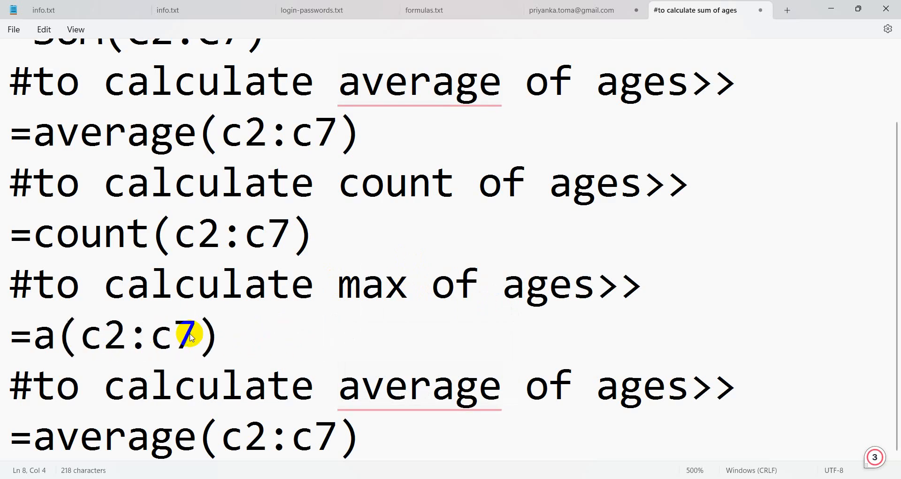
{"action": "type", "text": "max"}
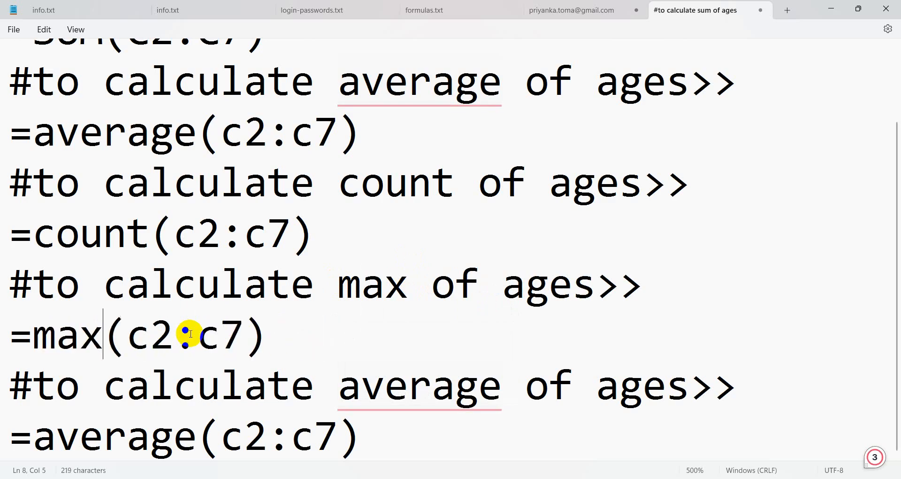
Turn the last copy into a min of ages note with =min(c2:c7), adding a new line after it.
{"action": "double_click", "coordinate": [439, 390]}
{"action": "type", "text": "min"}
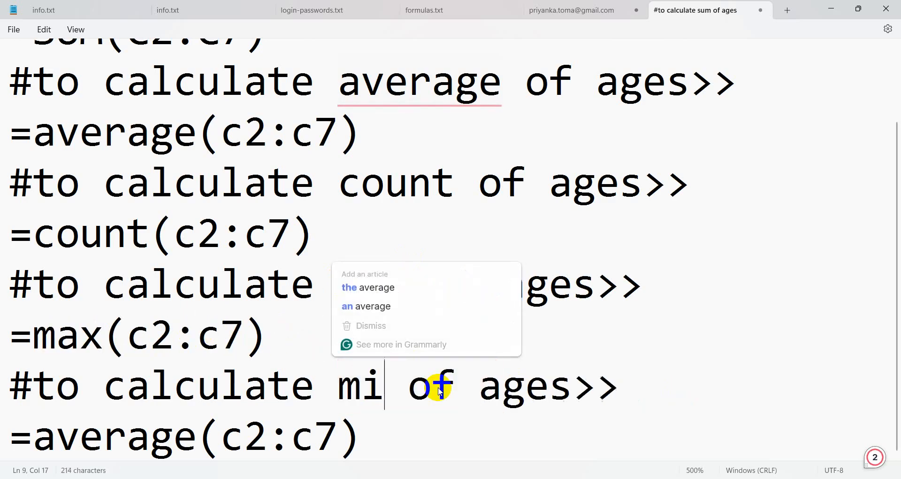
{"action": "left_click", "coordinate": [202, 434]}
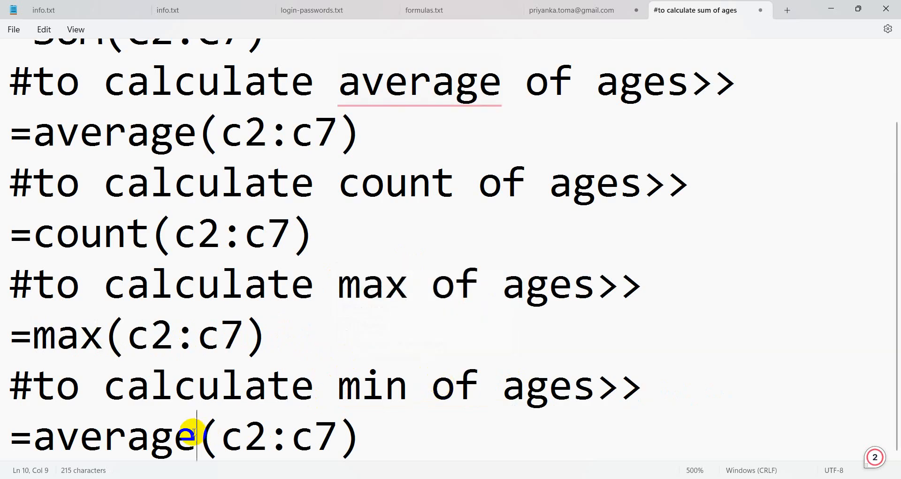
{"action": "key", "text": "BackSpace"}
{"action": "key", "text": "BackSpace"}
{"action": "key", "text": "BackSpace"}
{"action": "key", "text": "BackSpace"}
{"action": "key", "text": "BackSpace"}
{"action": "key", "text": "BackSpace"}
{"action": "key", "text": "BackSpace"}
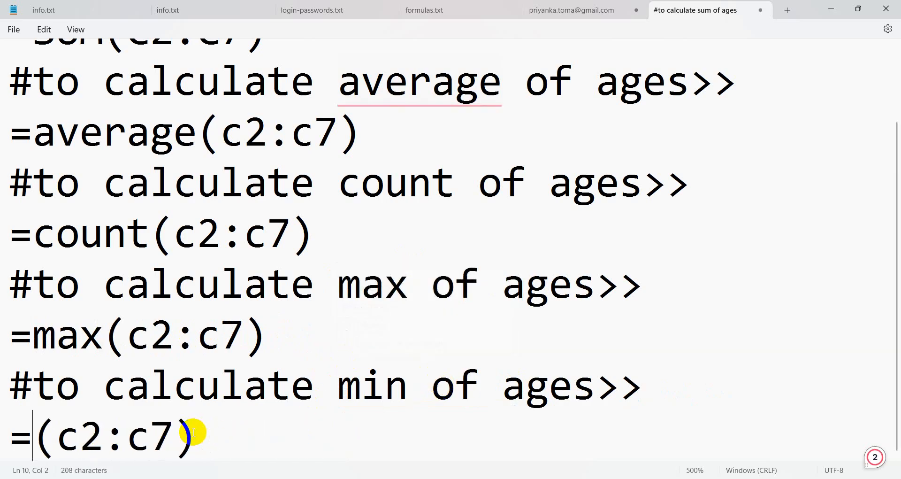
{"action": "type", "text": "min"}
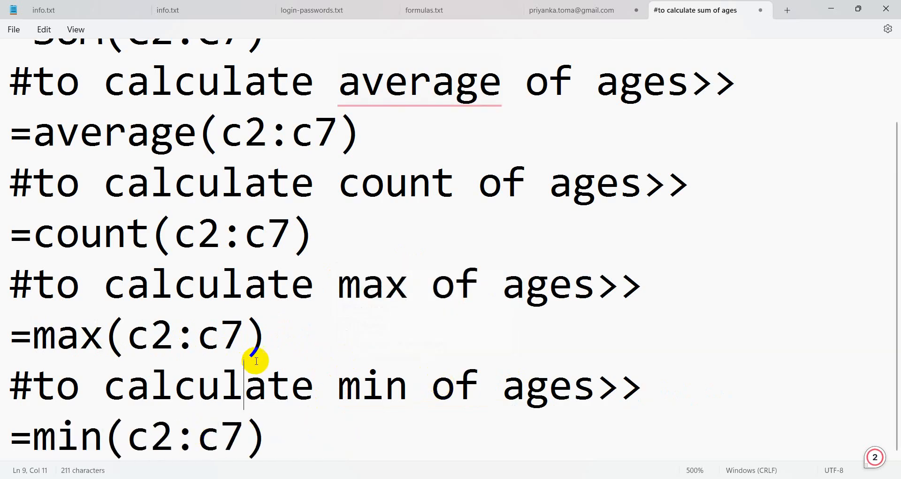
{"action": "left_click", "coordinate": [298, 438]}
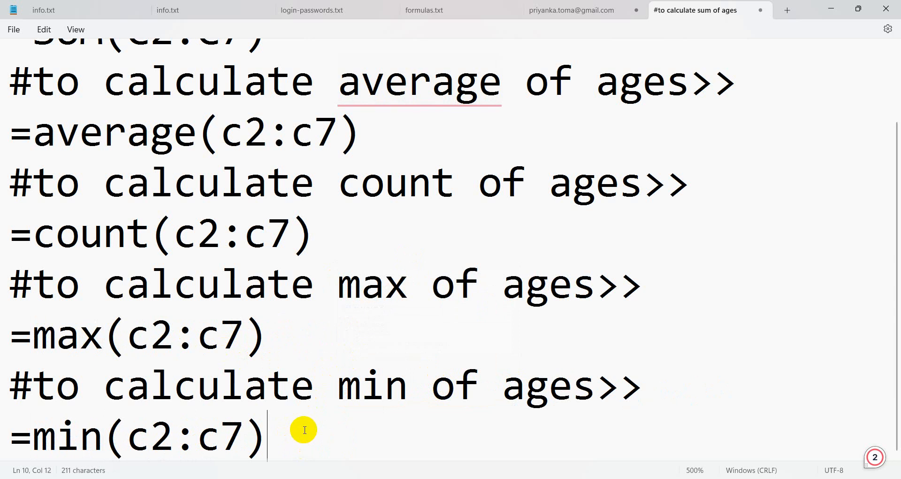
{"action": "key", "text": "Return"}
Add the '#to calculate age category>>' heading and begin the formula line with =if(.
{"action": "type", "text": "#"}
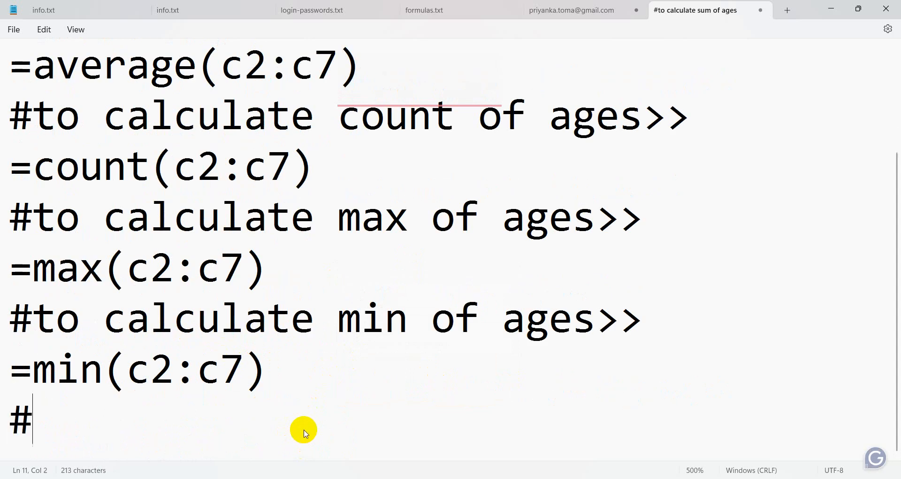
{"action": "type", "text": "to ca"}
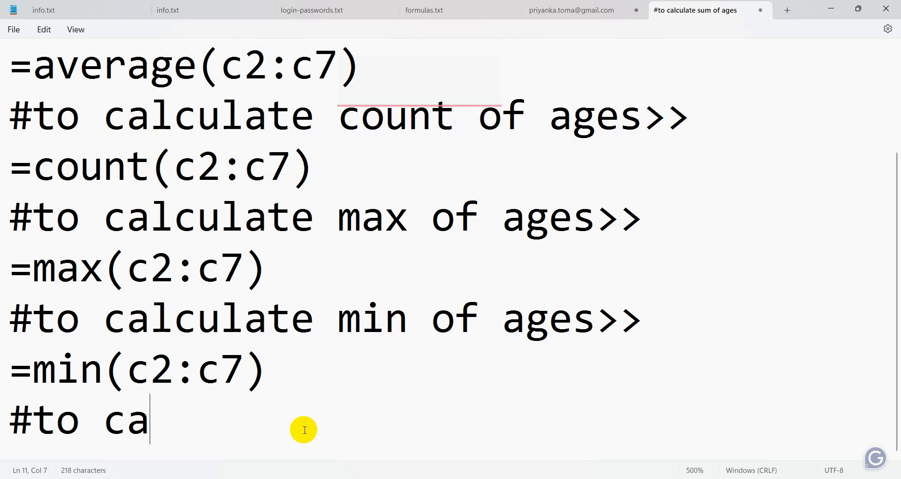
{"action": "type", "text": "lcul"}
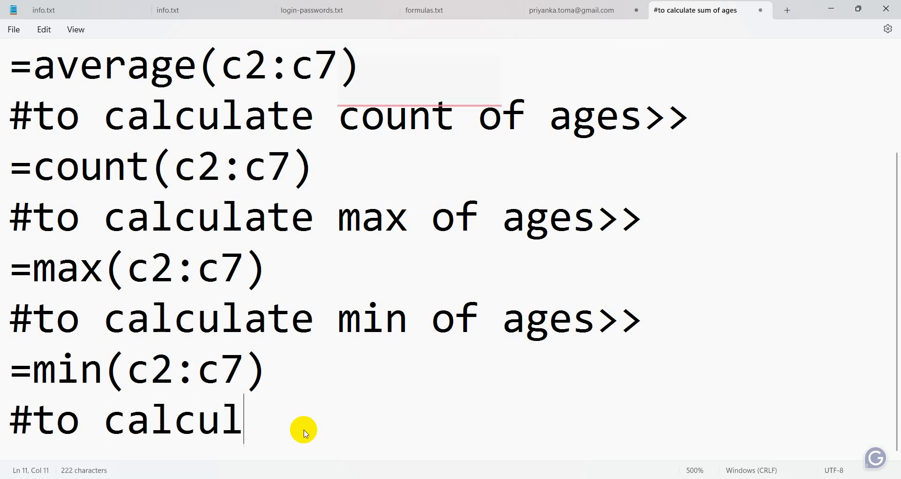
{"action": "type", "text": "ate age "}
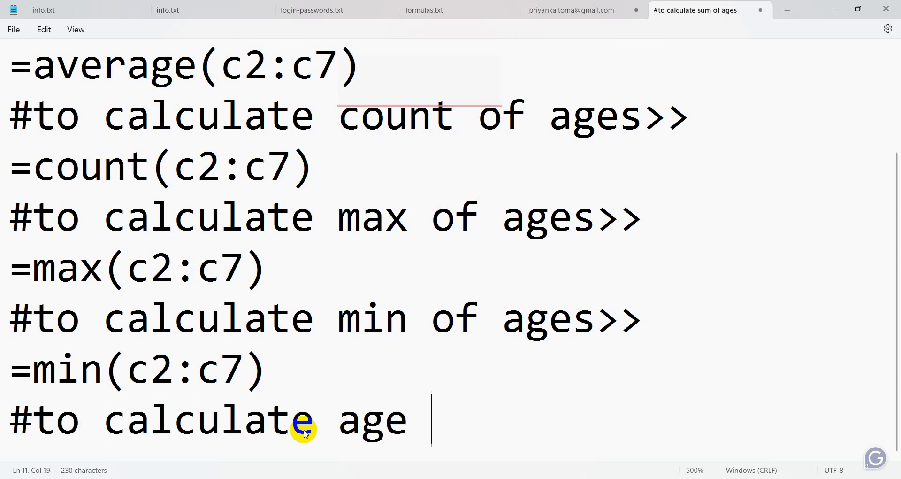
{"action": "type", "text": "categ"}
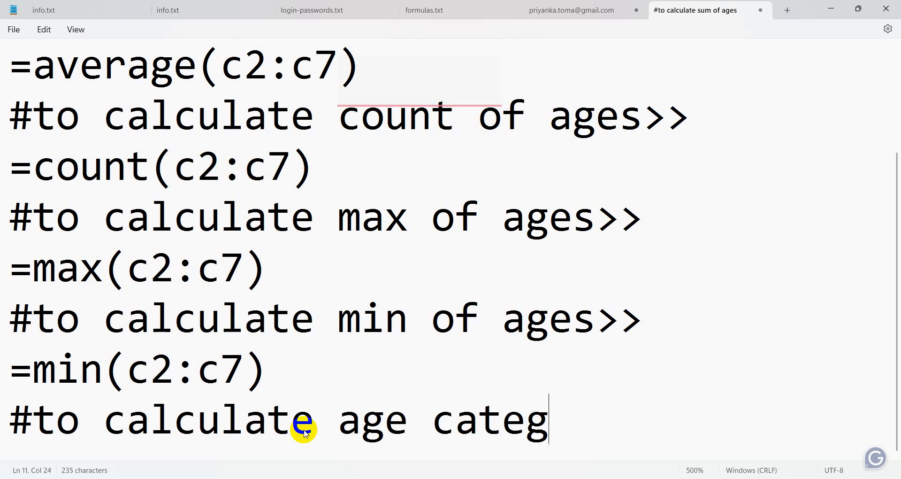
{"action": "type", "text": "ory>>"}
{"action": "key", "text": "Return"}
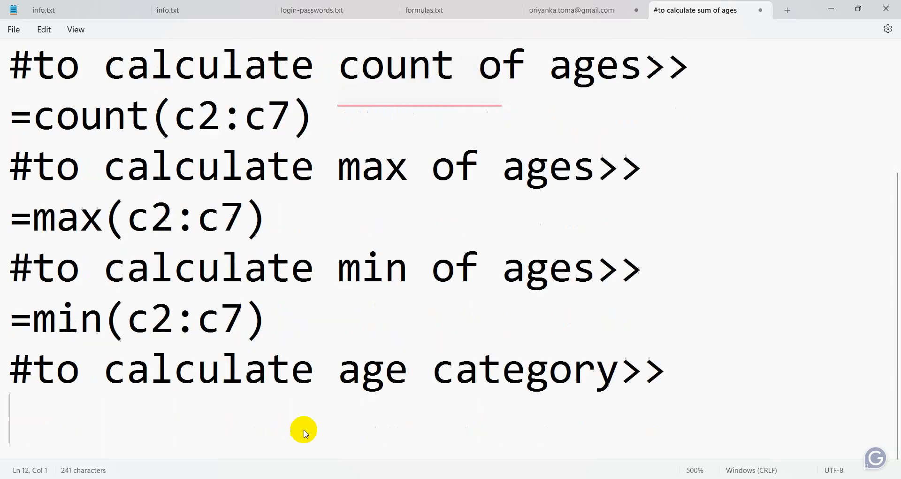
{"action": "type", "text": "="}
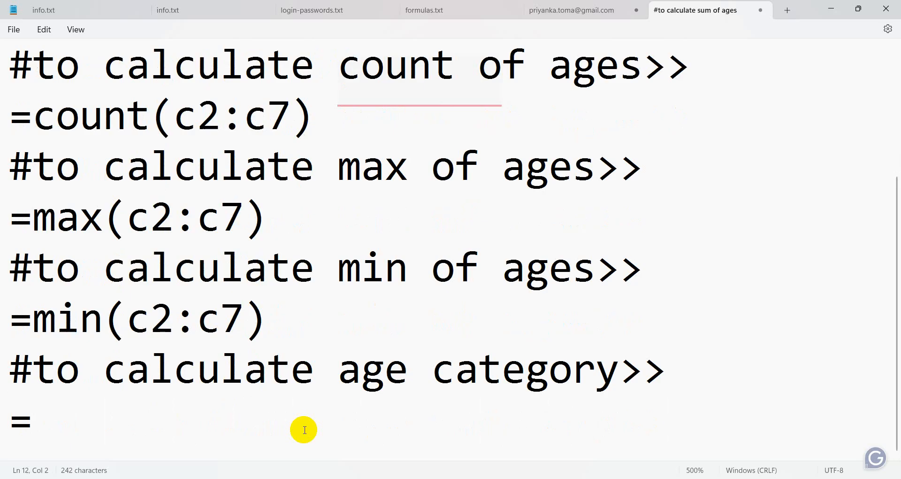
{"action": "left_click", "coordinate": [304, 430]}
{"action": "type", "text": "if"}
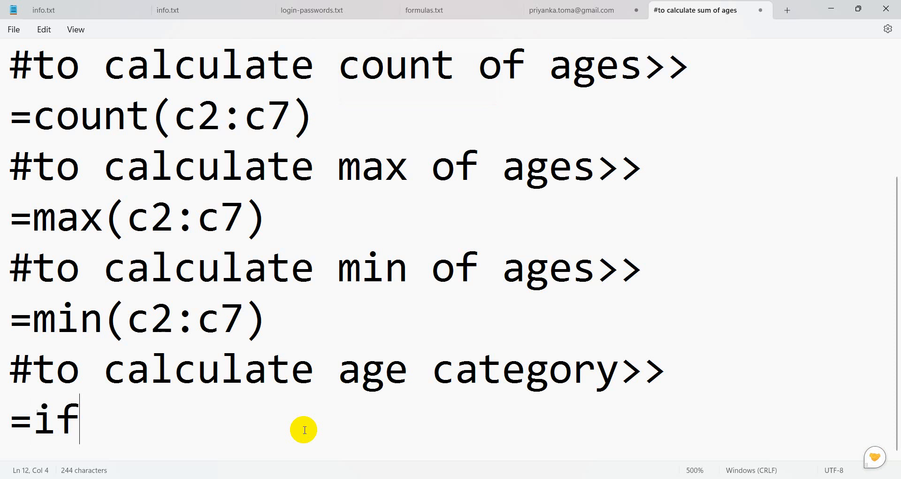
{"action": "type", "text": "("}
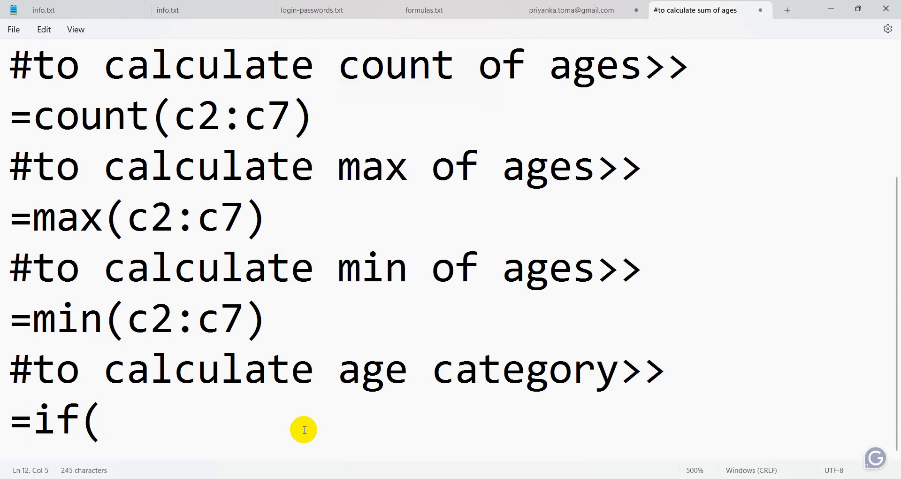
Complete the formula's arguments as c2<13,children,youth), correcting typos along the way.
{"action": "left_click_drag", "start_coordinate": [128, 319], "coordinate": [171, 322]}
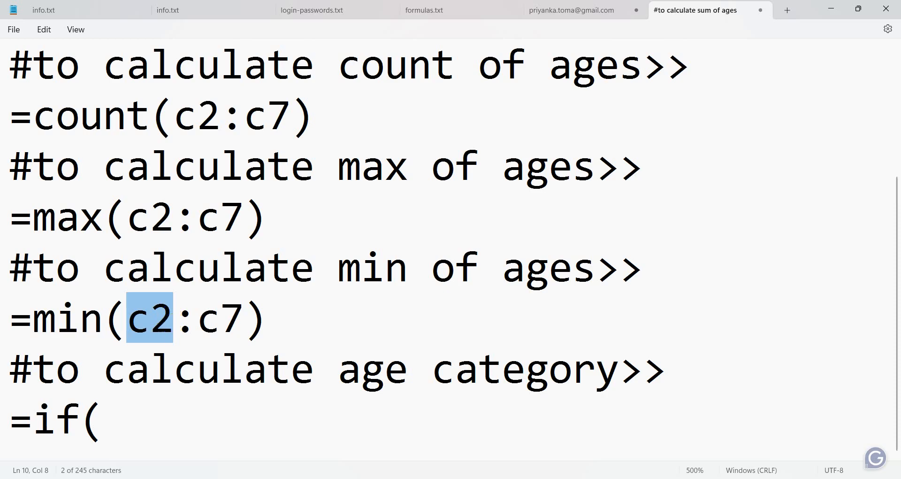
{"action": "left_click", "coordinate": [149, 424]}
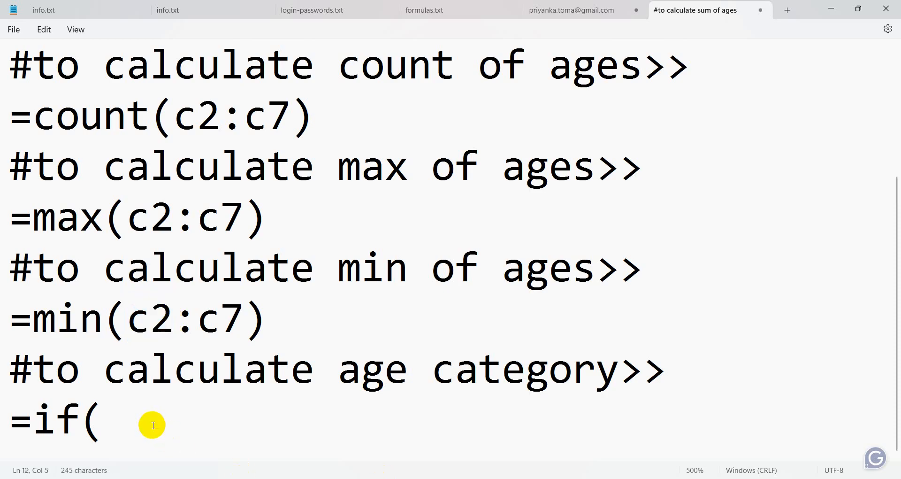
{"action": "type", "text": "c2"}
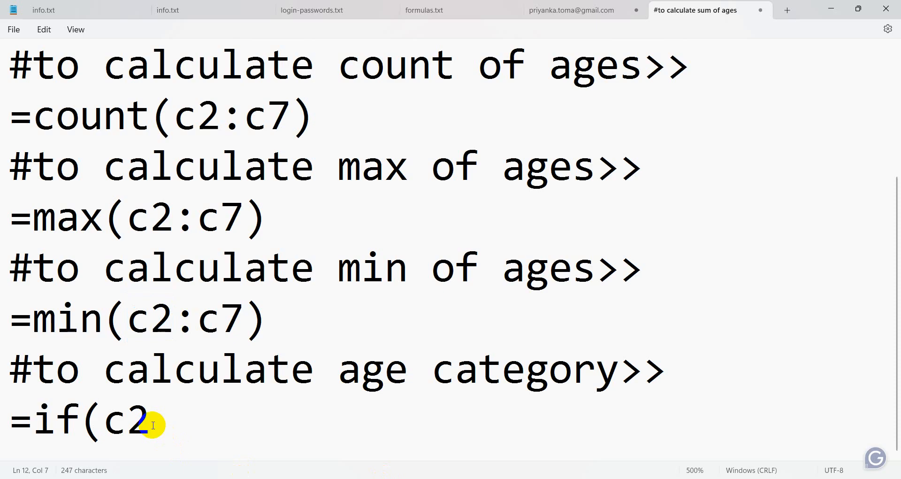
{"action": "type", "text": ">"}
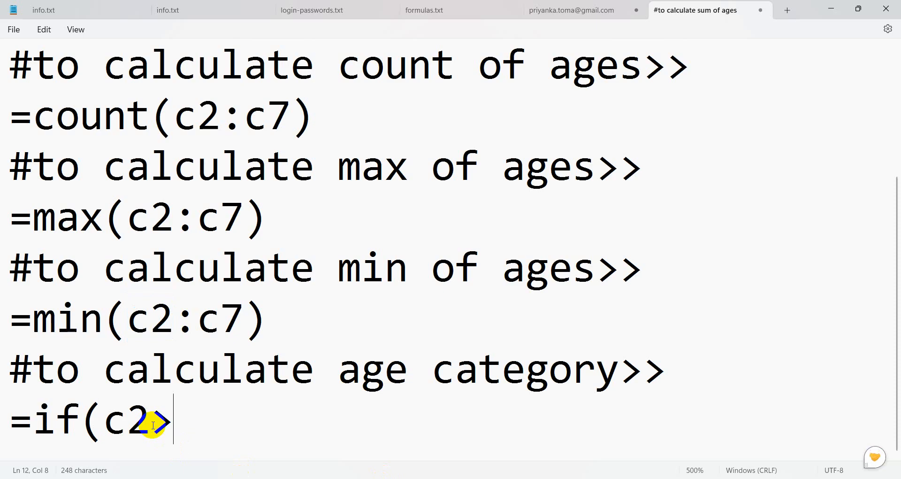
{"action": "type", "text": "1"}
{"action": "key", "text": "BackSpace"}
{"action": "key", "text": "BackSpace"}
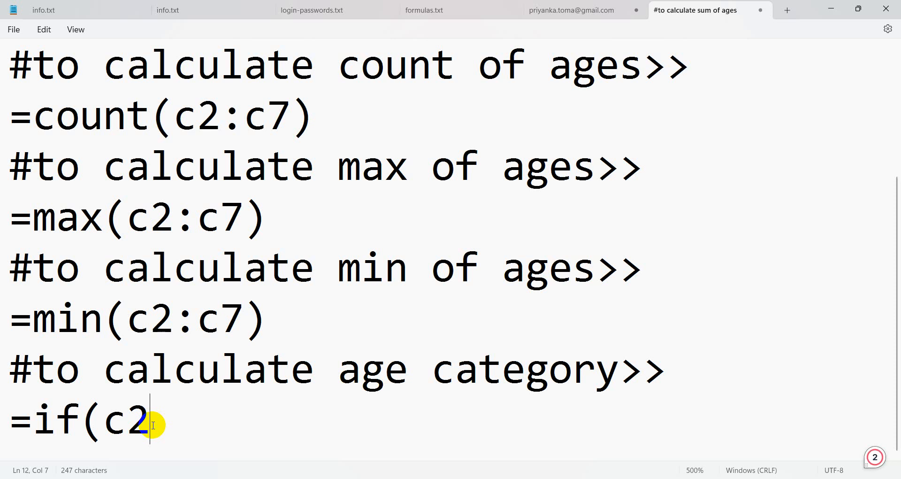
{"action": "type", "text": "1"}
{"action": "key", "text": "BackSpace"}
{"action": "type", "text": "<12"}
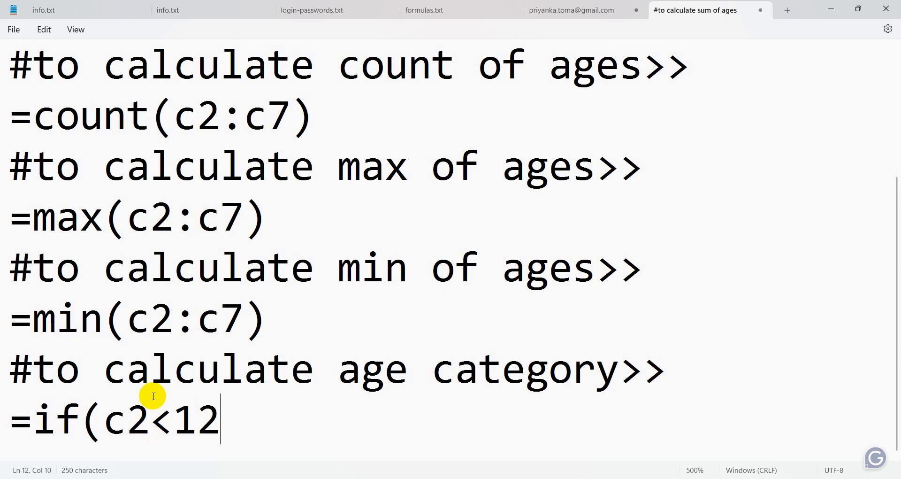
{"action": "key", "text": "BackSpace"}
{"action": "type", "text": "3,"}
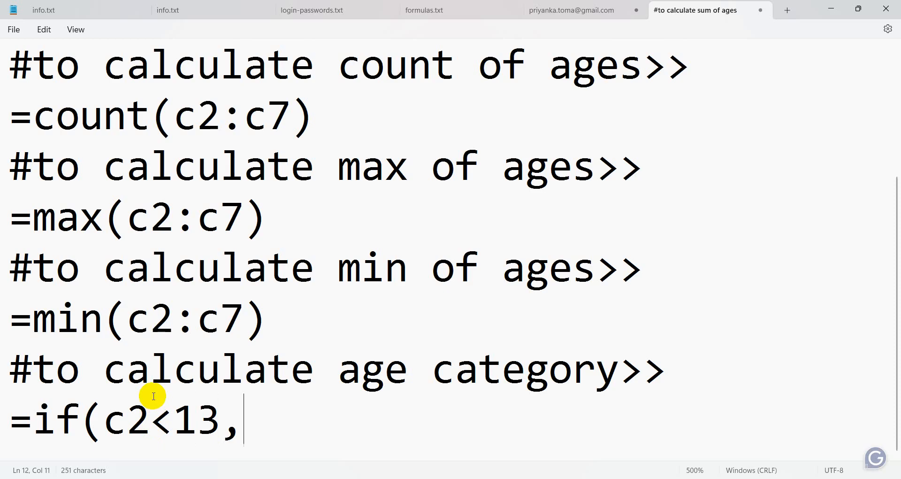
{"action": "type", "text": "child"}
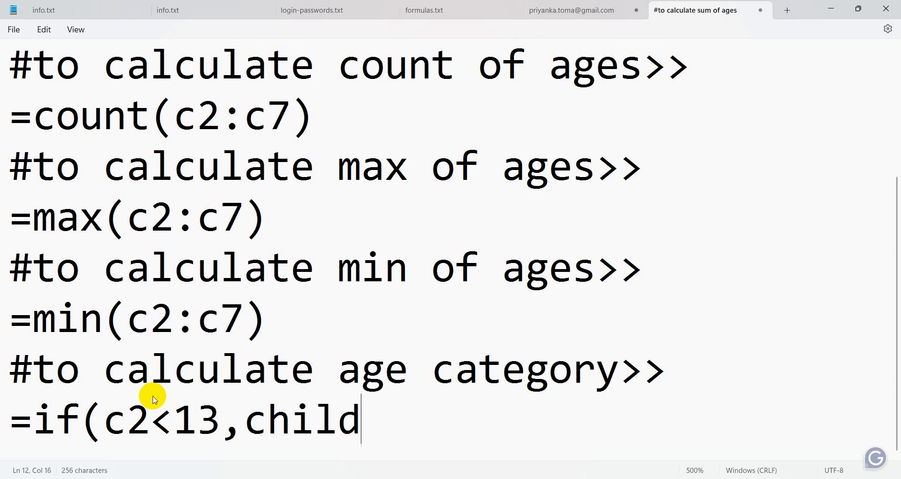
{"action": "type", "text": "ren"}
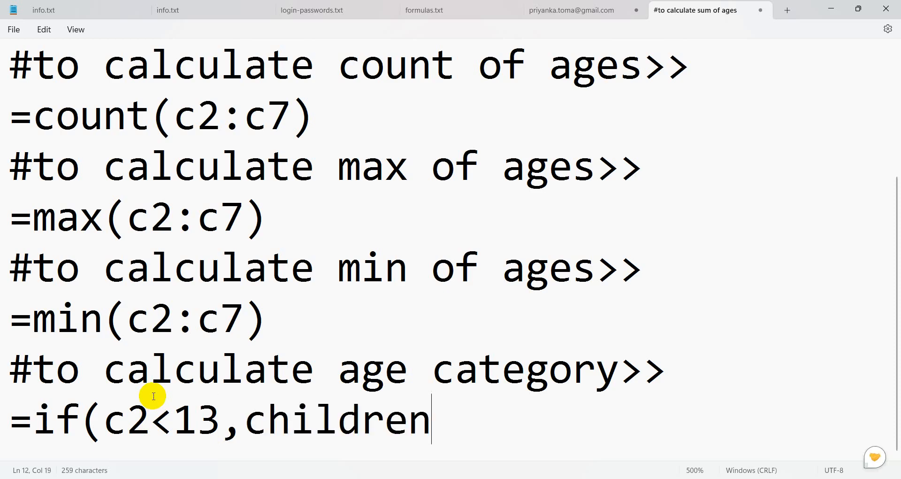
{"action": "type", "text": ","}
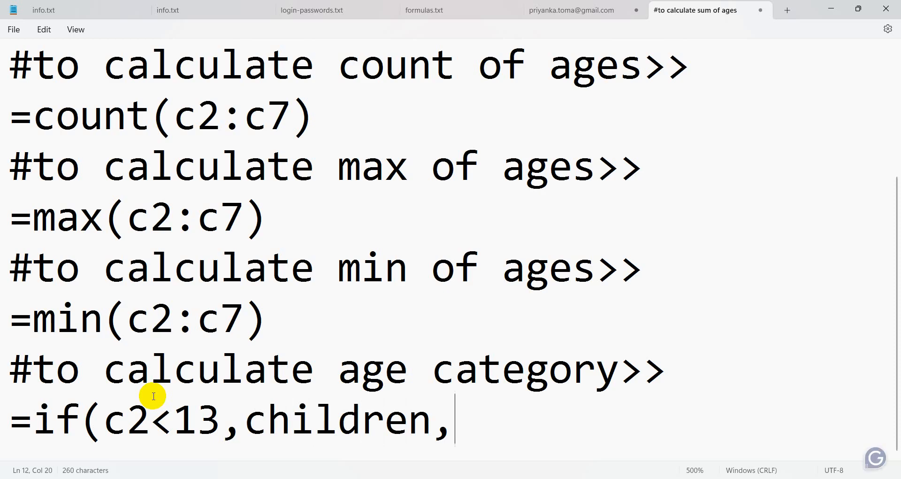
{"action": "type", "text": "a"}
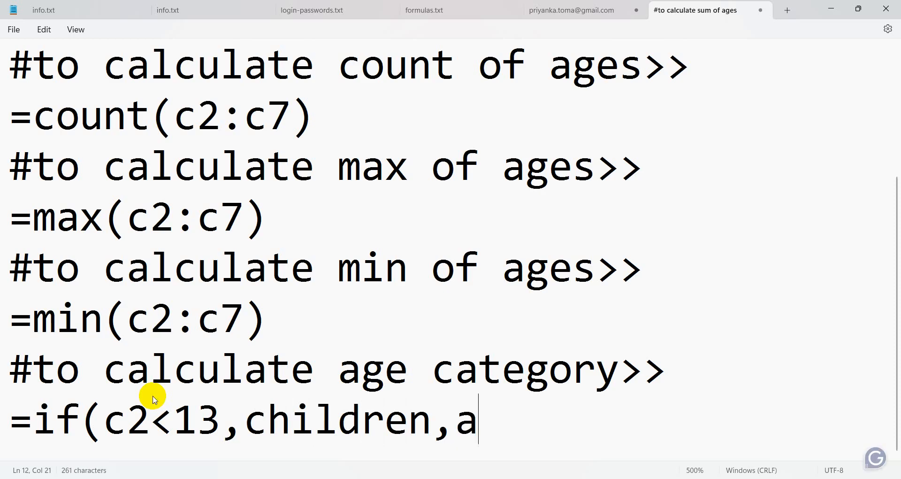
{"action": "type", "text": "du"}
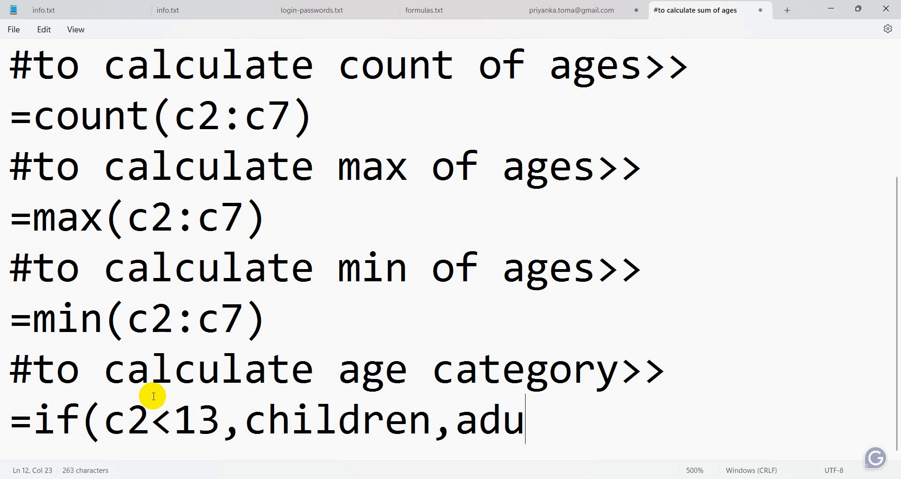
{"action": "key", "text": "BackSpace"}
{"action": "key", "text": "BackSpace"}
{"action": "key", "text": "BackSpace"}
{"action": "type", "text": "youth)"}
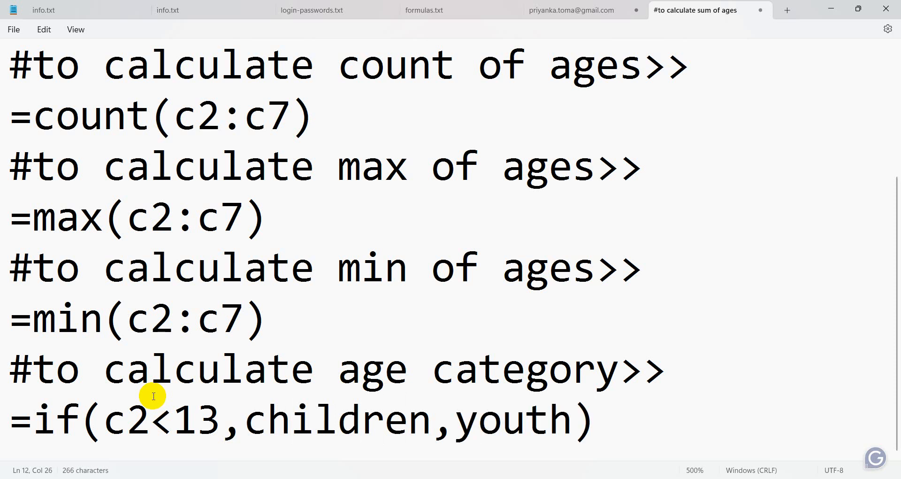
Insert the template line =if(condition,true,false) directly below the age category heading.
{"action": "scroll", "coordinate": [112, 430], "scroll_direction": "up", "scroll_amount": 1}
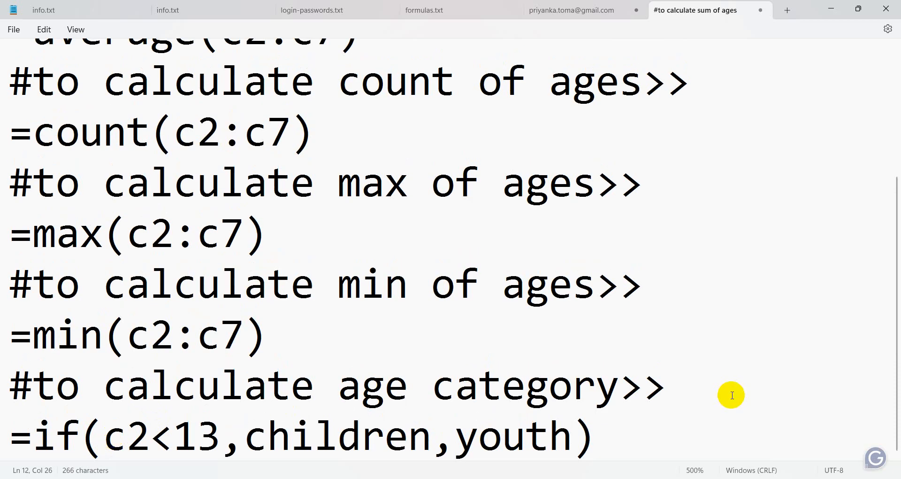
{"action": "scroll", "coordinate": [728, 369], "scroll_direction": "down", "scroll_amount": 2}
{"action": "scroll", "coordinate": [728, 369], "scroll_direction": "down", "scroll_amount": 5}
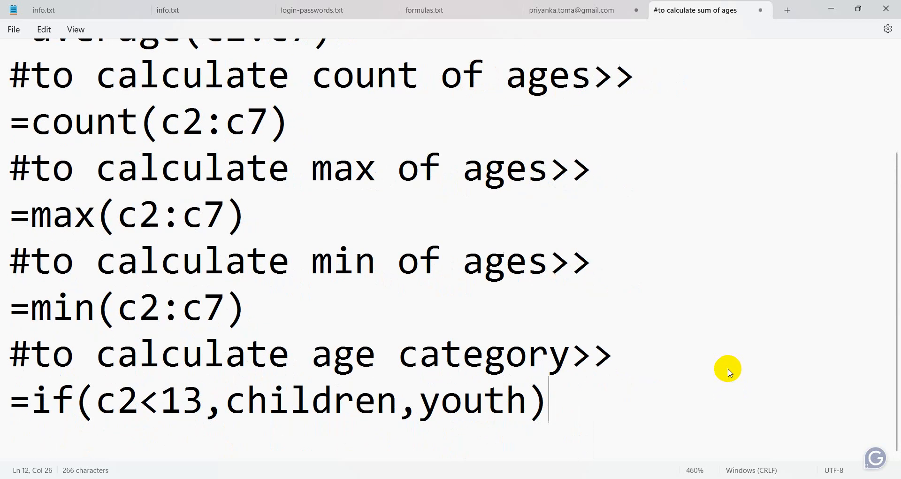
{"action": "left_click", "coordinate": [628, 340]}
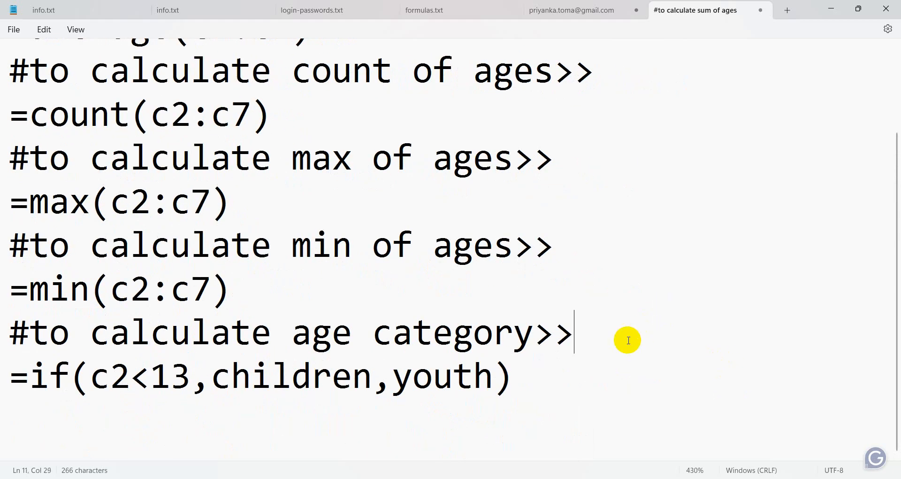
{"action": "key", "text": "Return"}
{"action": "type", "text": "="}
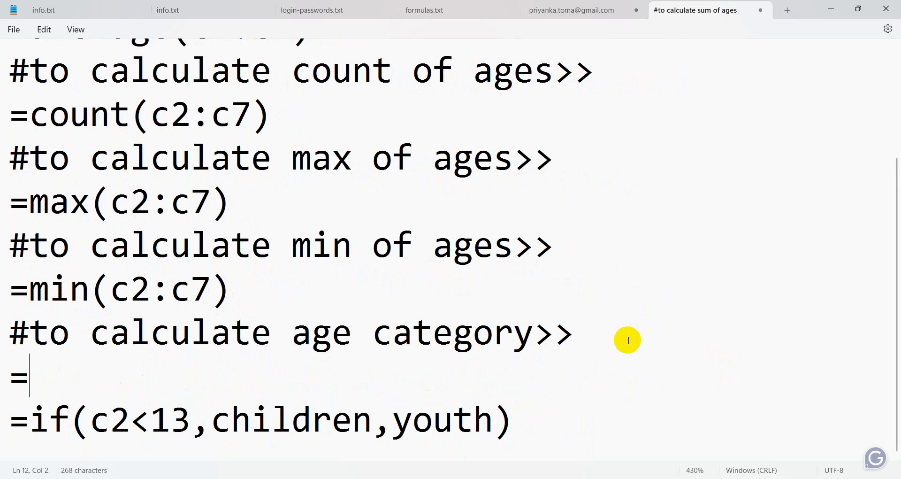
{"action": "type", "text": "if("}
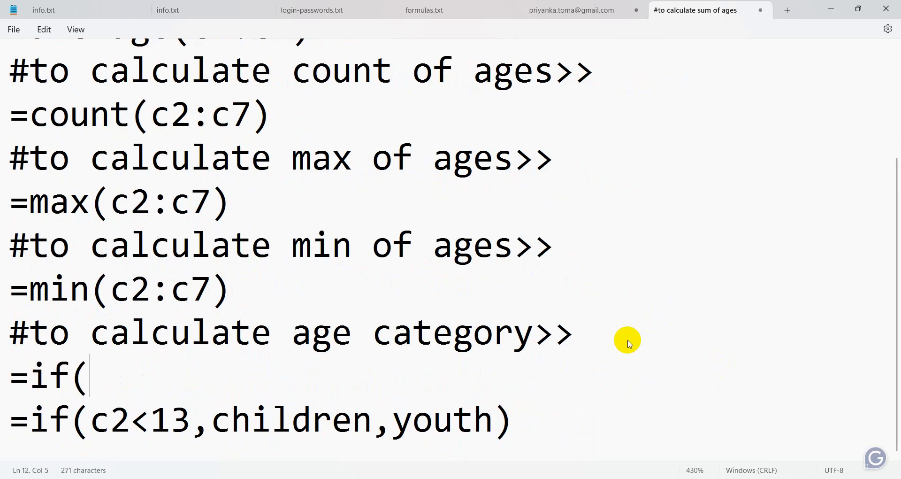
{"action": "type", "text": "condit"}
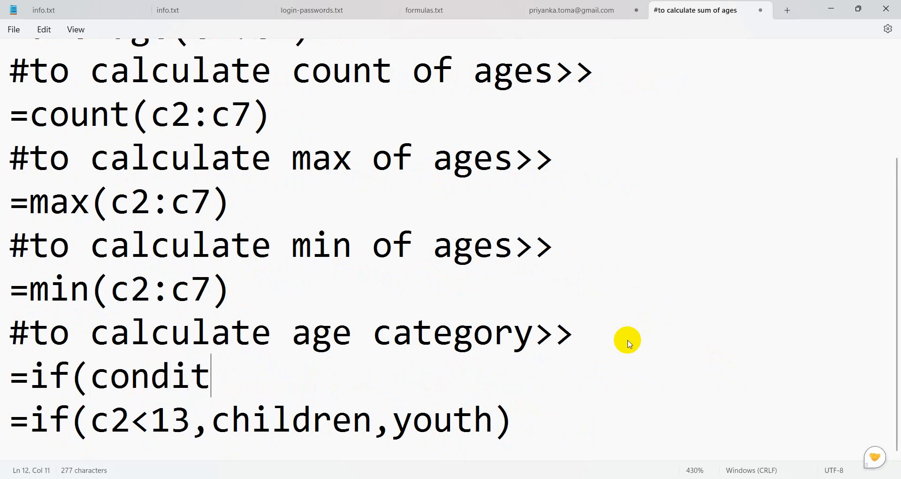
{"action": "type", "text": "ion,"}
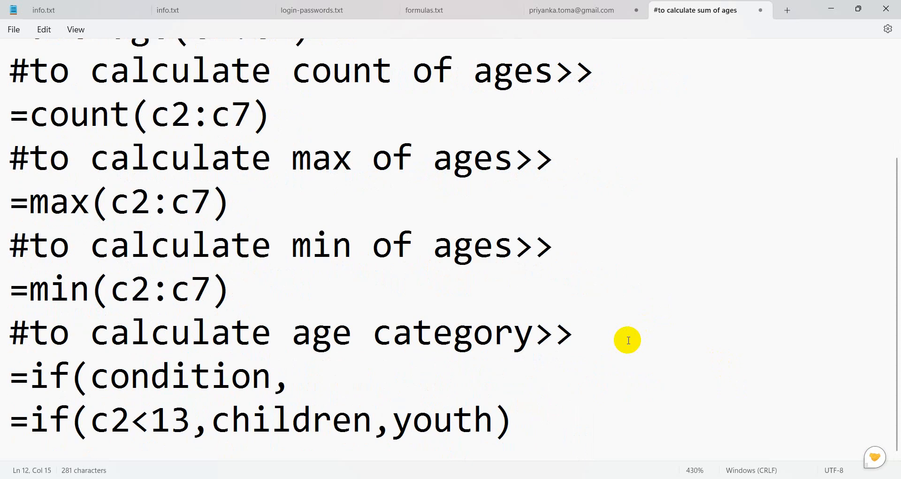
{"action": "type", "text": "true,"}
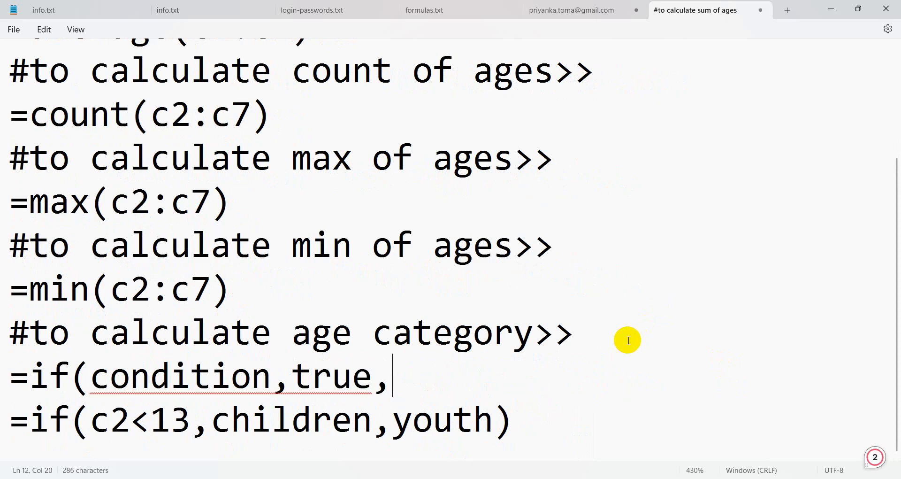
{"action": "type", "text": "false"}
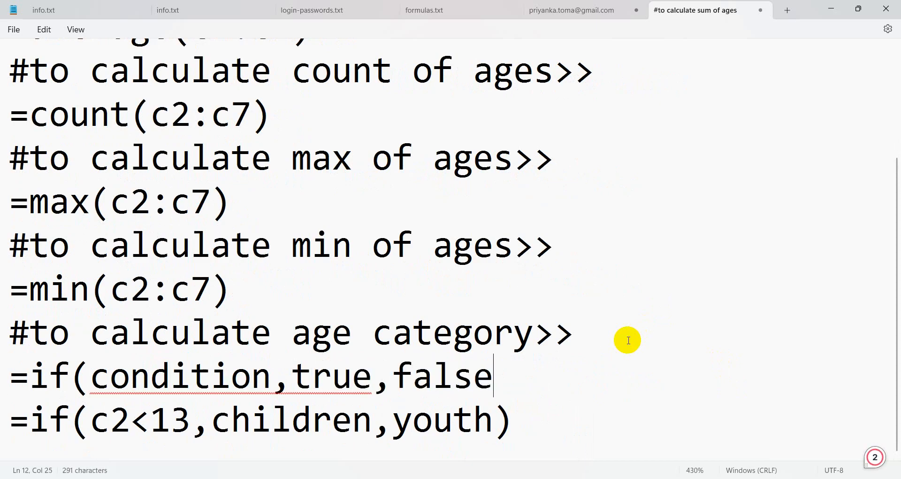
{"action": "type", "text": ")"}
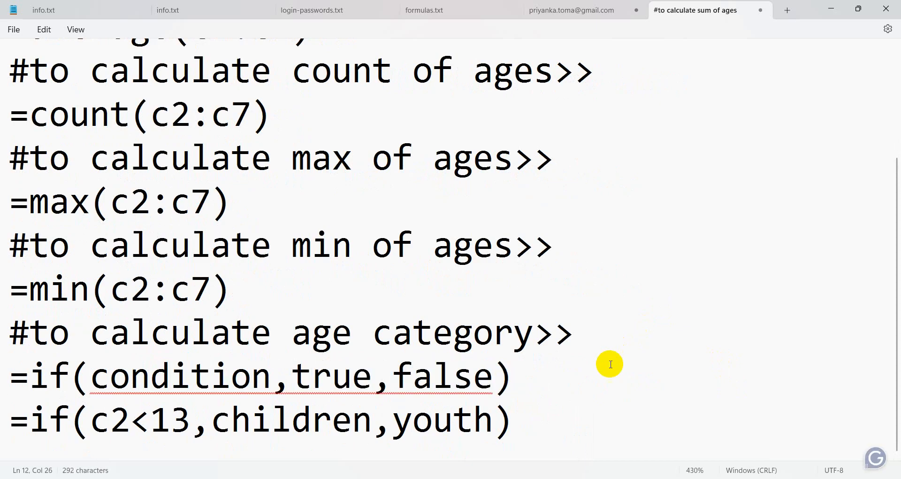
Highlight the template's condition, then the formula's c2<13 condition and its children and youth results.
{"action": "left_click_drag", "start_coordinate": [129, 377], "coordinate": [110, 375]}
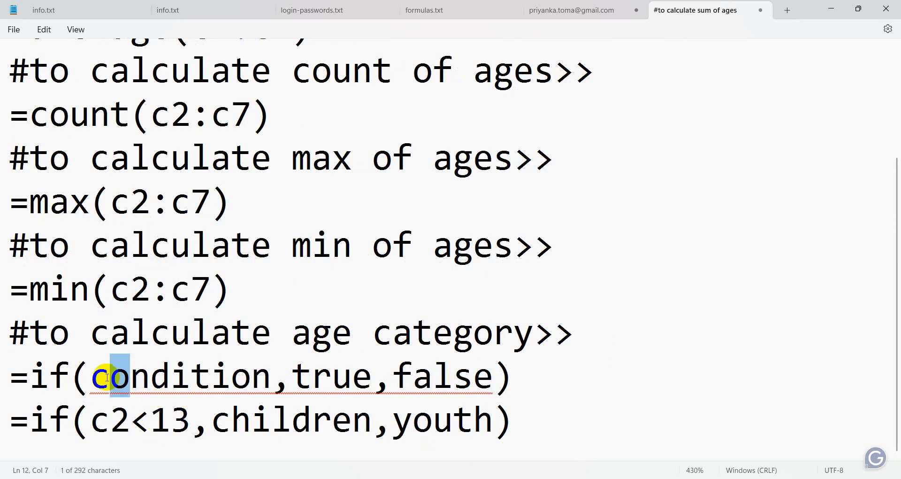
{"action": "left_click", "coordinate": [152, 419]}
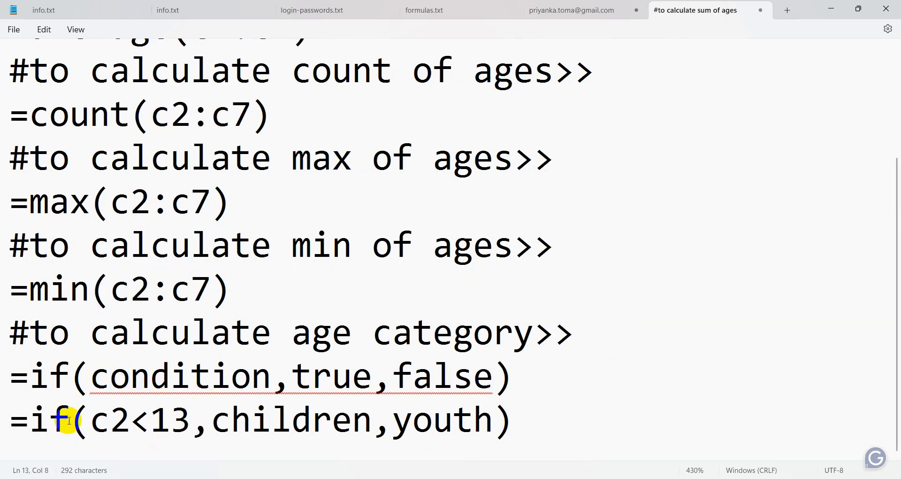
{"action": "left_click_drag", "start_coordinate": [92, 417], "coordinate": [188, 431]}
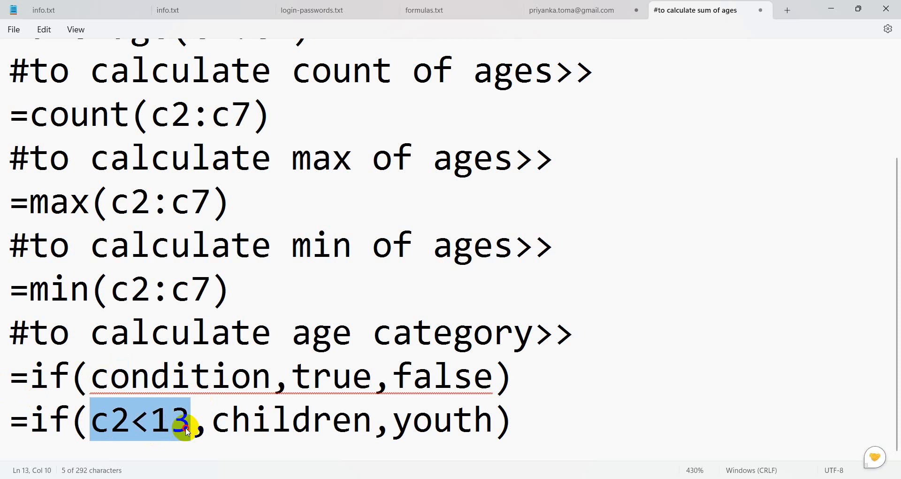
{"action": "left_click", "coordinate": [292, 433]}
{"action": "left_click", "coordinate": [411, 427]}
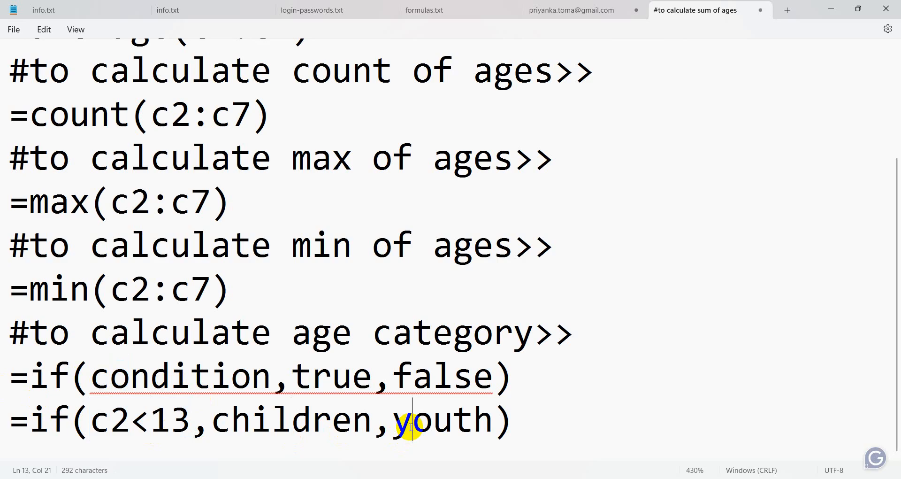
{"action": "left_click_drag", "start_coordinate": [517, 418], "coordinate": [26, 419]}
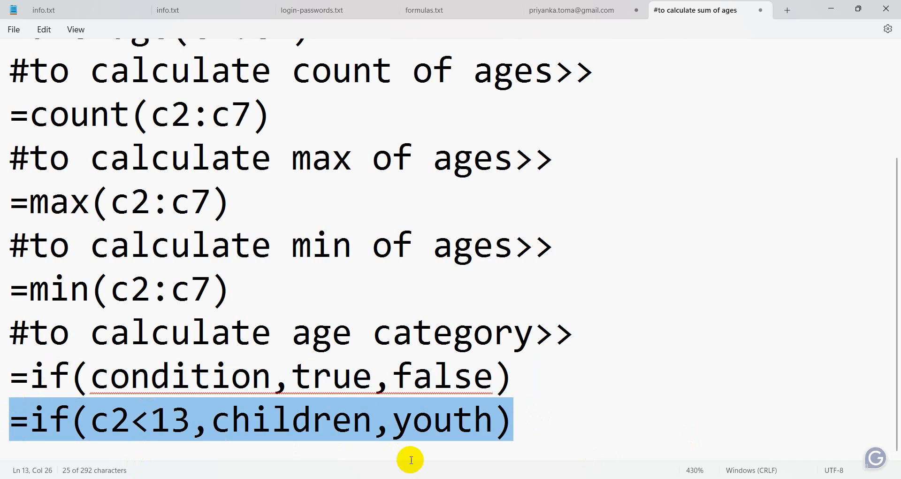
{"action": "left_click", "coordinate": [301, 423]}
{"action": "left_click", "coordinate": [213, 422]}
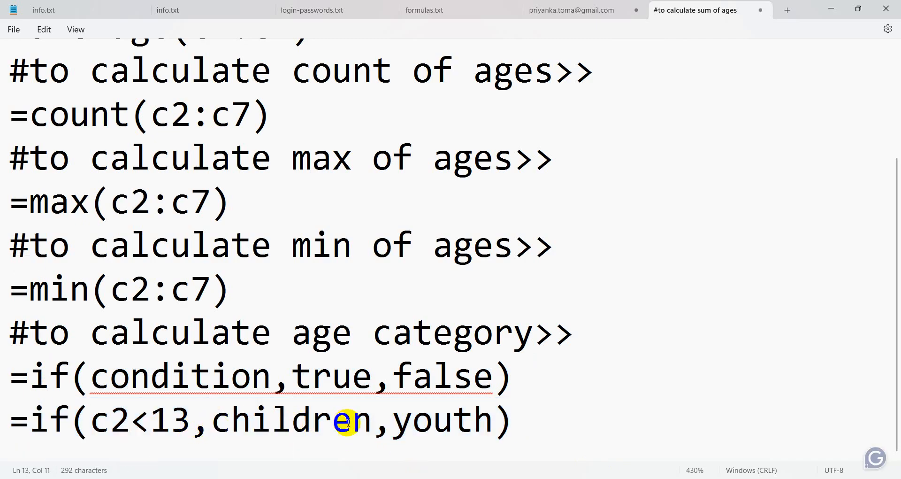
{"action": "left_click", "coordinate": [256, 424]}
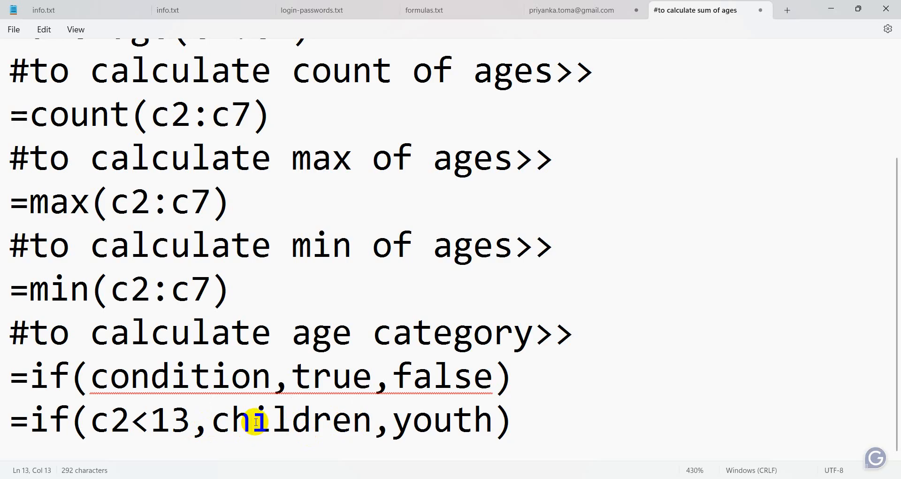
{"action": "left_click", "coordinate": [412, 425]}
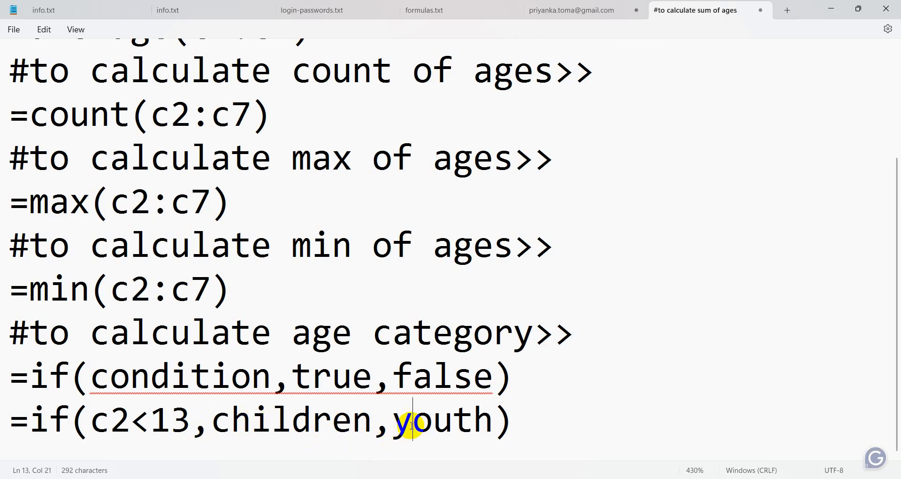
{"action": "left_click_drag", "start_coordinate": [92, 423], "coordinate": [187, 424]}
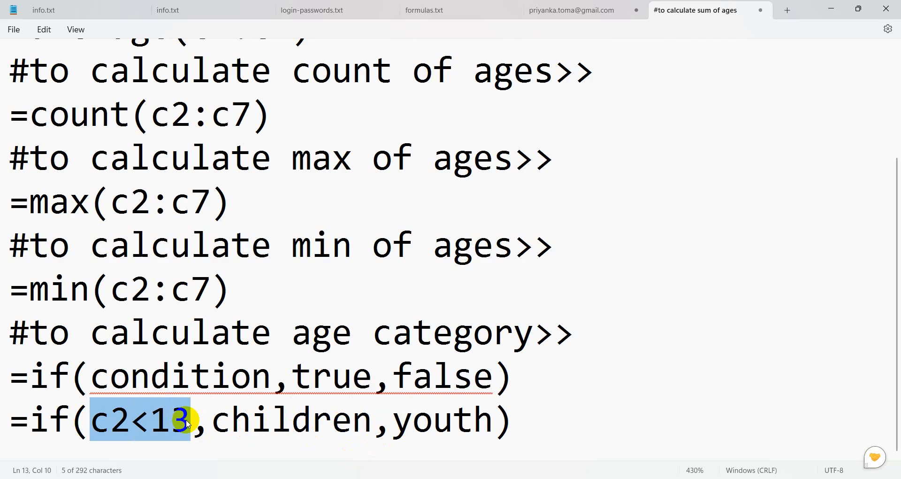
{"action": "left_click", "coordinate": [156, 424]}
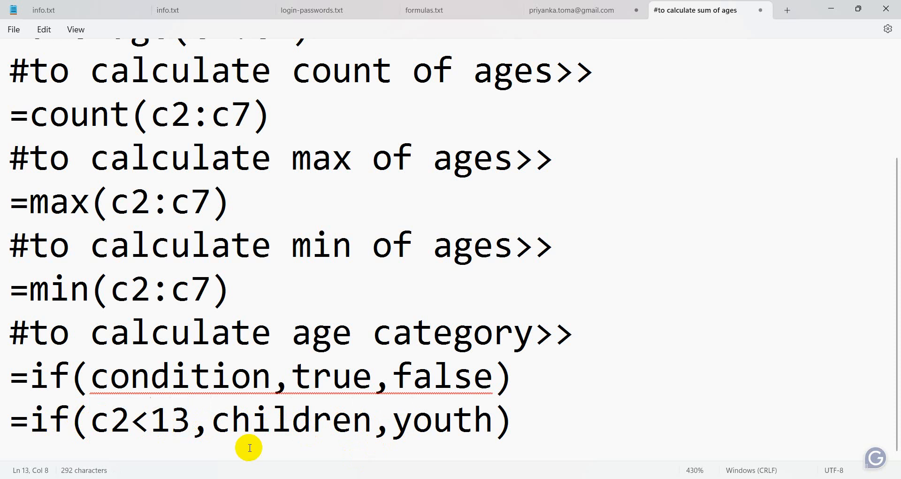
Position the insertion point just before children in the formula.
{"action": "left_click_drag", "start_coordinate": [212, 416], "coordinate": [369, 422]}
{"action": "left_click", "coordinate": [465, 425]}
{"action": "left_click", "coordinate": [296, 425]}
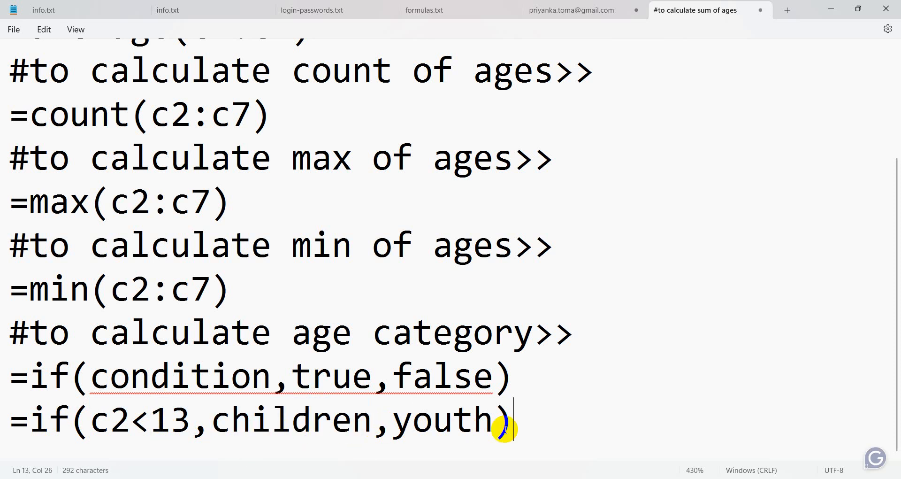
{"action": "left_click", "coordinate": [454, 425]}
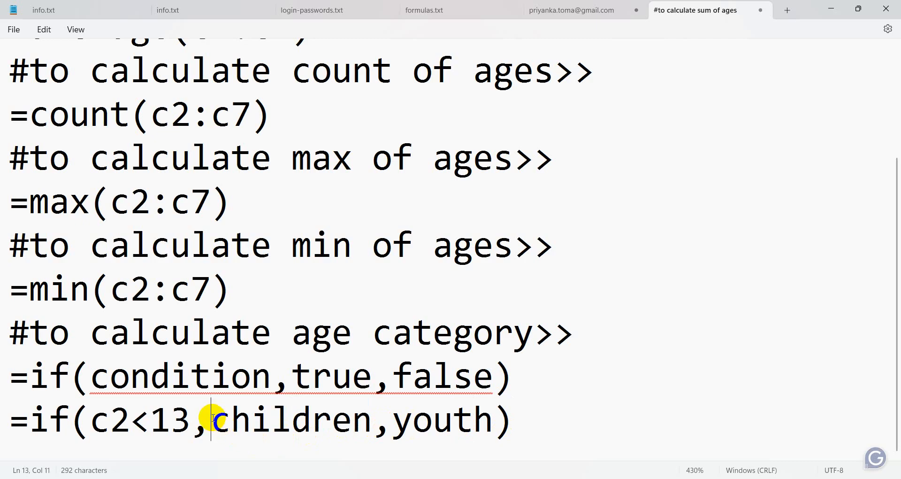
{"action": "left_click", "coordinate": [371, 419]}
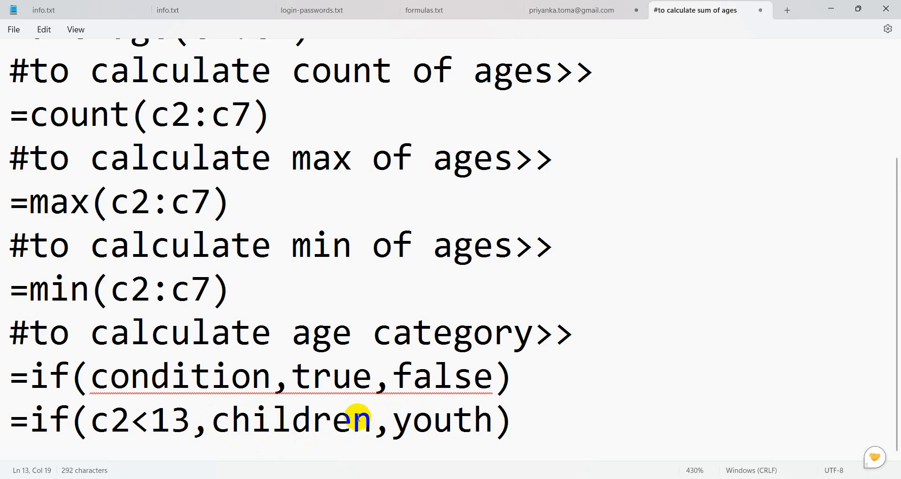
{"action": "left_click", "coordinate": [229, 421]}
{"action": "left_click", "coordinate": [214, 419]}
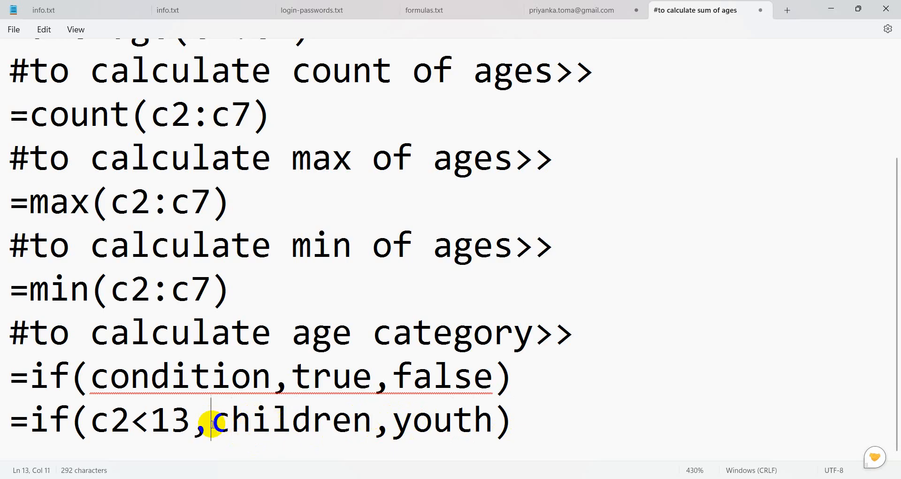
Wrap children and youth in double quotes: =if(c2<13,"children","youth").
{"action": "type", "text": "\""}
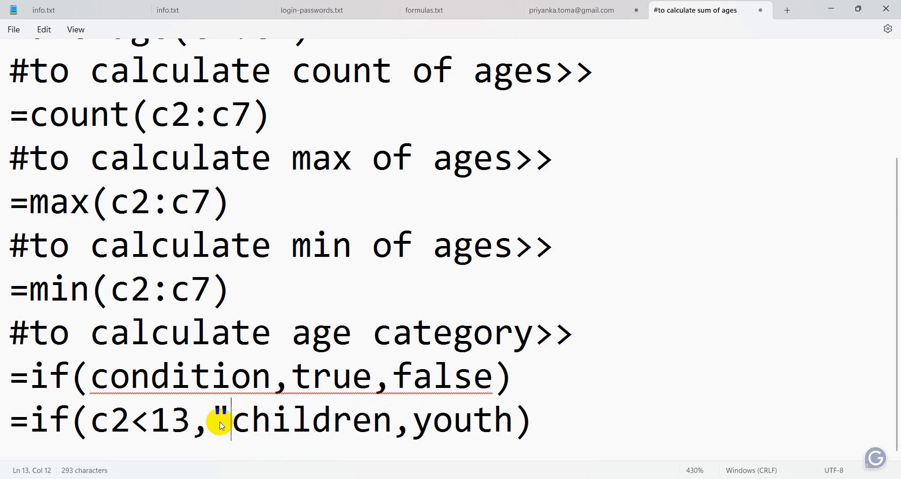
{"action": "left_click", "coordinate": [389, 415]}
{"action": "type", "text": "\""}
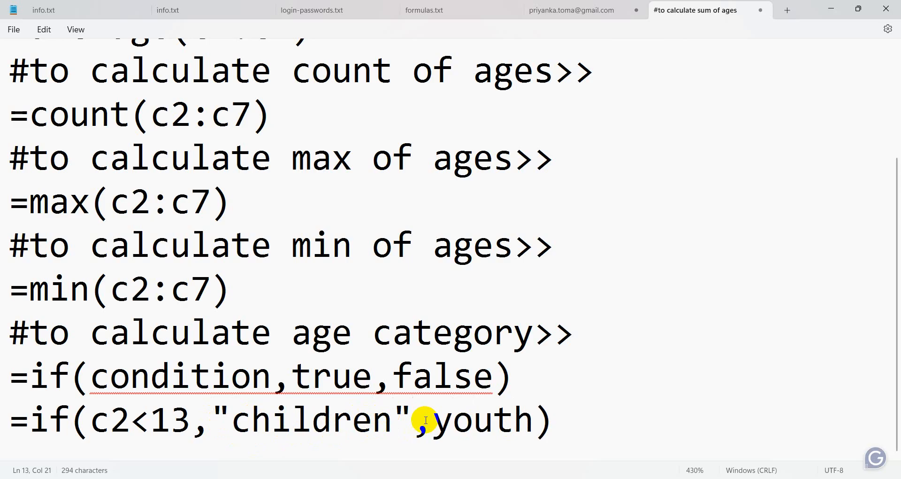
{"action": "left_click", "coordinate": [442, 425]}
{"action": "type", "text": "\""}
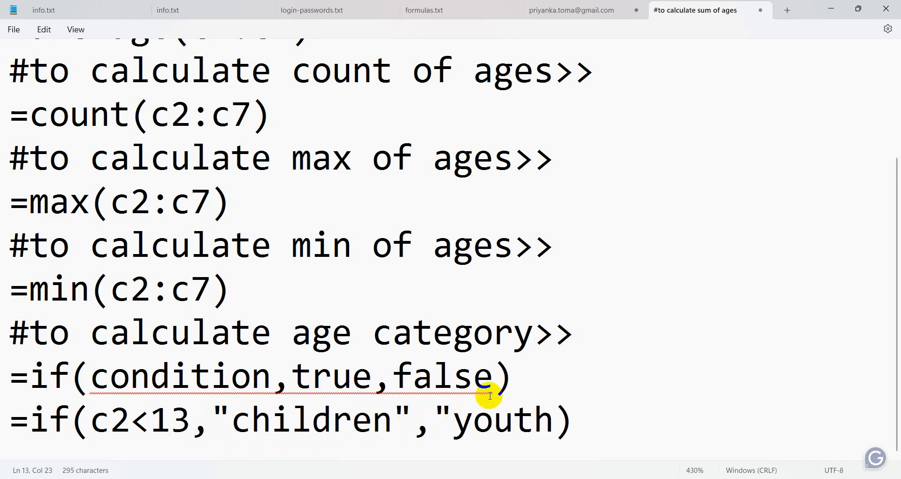
{"action": "left_click", "coordinate": [554, 413]}
{"action": "type", "text": "\""}
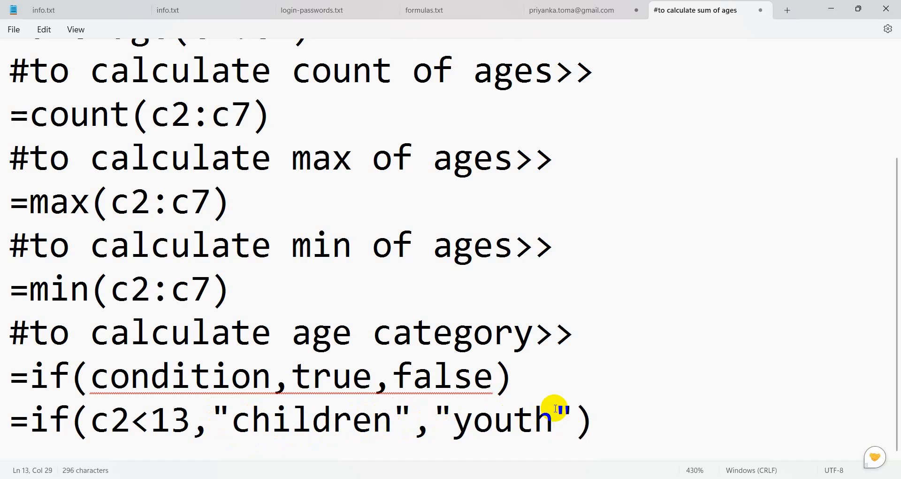
Copy the quoted IF formula line and switch to the age workbook in Excel.
{"action": "left_click", "coordinate": [612, 411]}
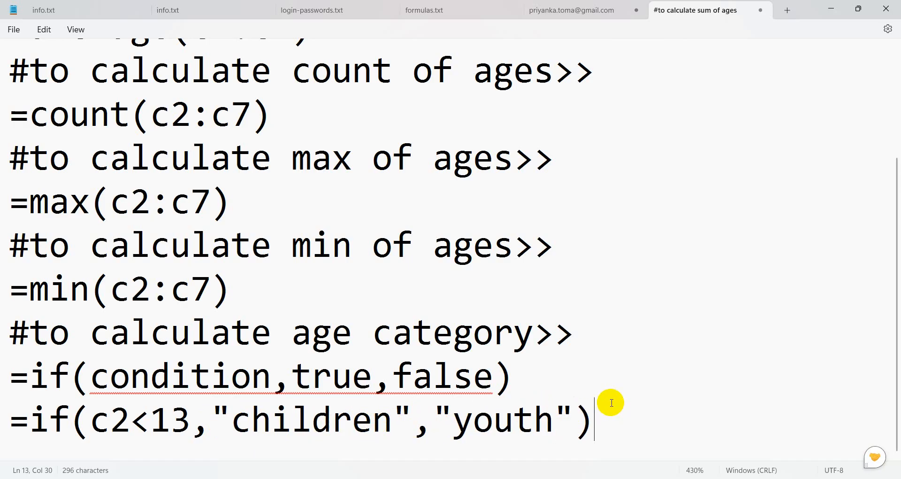
{"action": "left_click", "coordinate": [600, 417]}
{"action": "left_click_drag", "start_coordinate": [600, 417], "coordinate": [13, 412]}
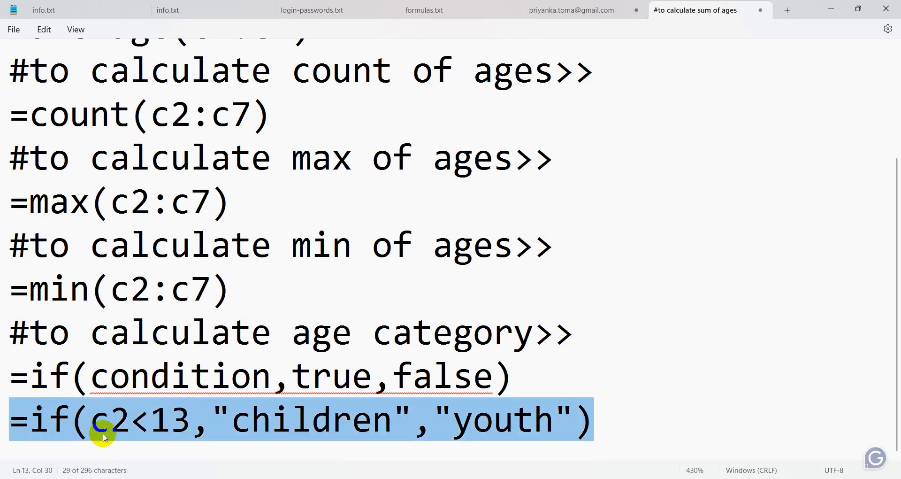
{"action": "right_click", "coordinate": [224, 427]}
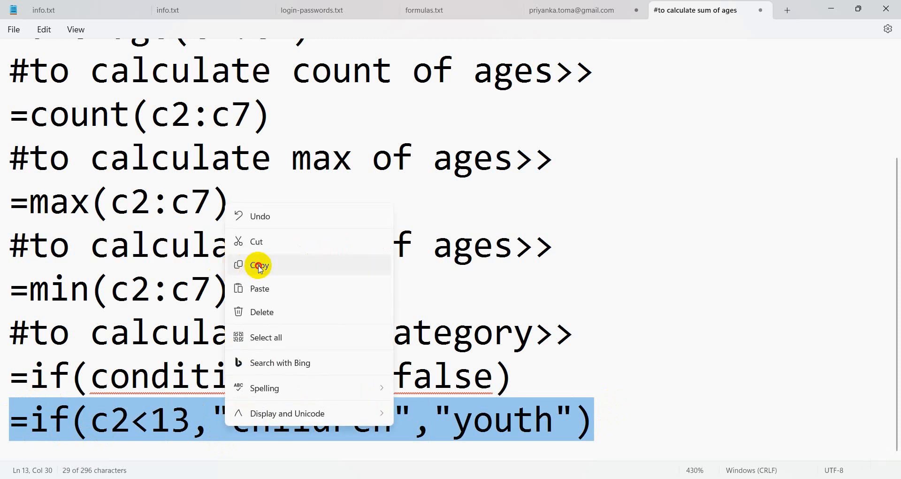
{"action": "left_click", "coordinate": [237, 262]}
{"action": "key", "text": "alt+Tab"}
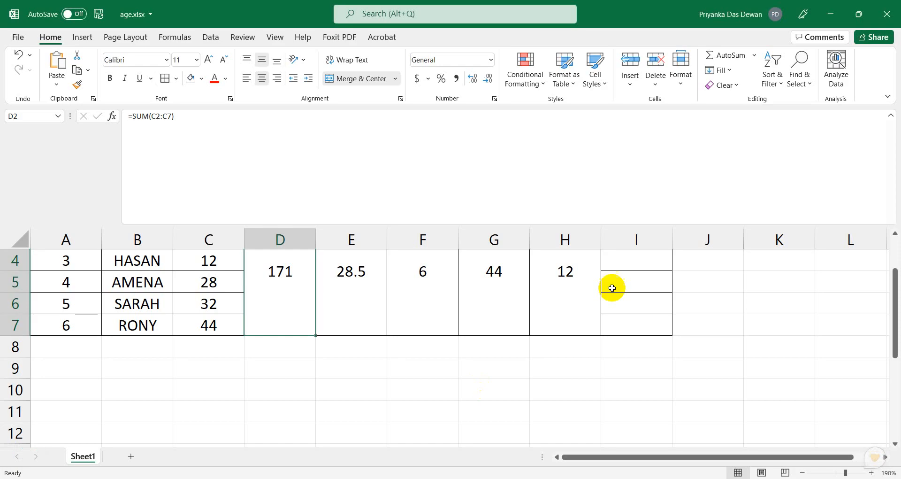
Enter =IF(C2<13,"children","adult") in cell I2, which displays adult for age 30.
{"action": "scroll", "coordinate": [544, 350], "scroll_direction": "up", "scroll_amount": 1}
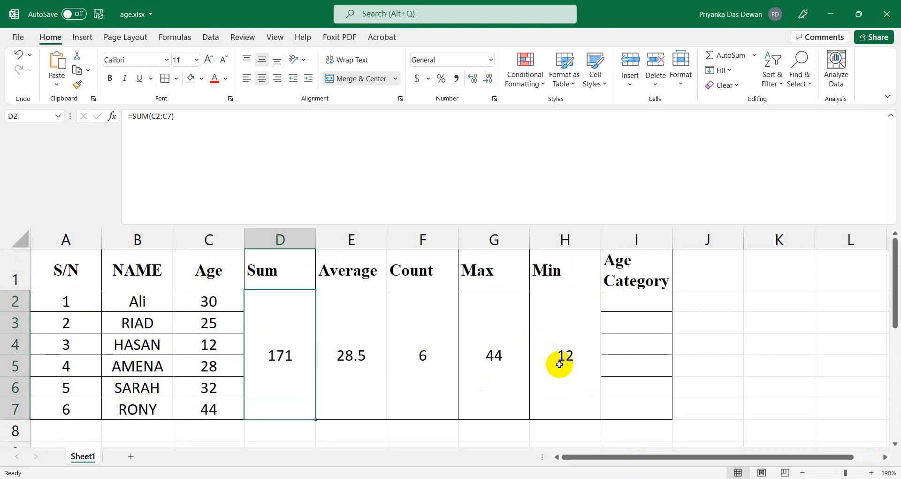
{"action": "left_click", "coordinate": [636, 297]}
{"action": "left_click", "coordinate": [178, 146]}
{"action": "type", "text": "="}
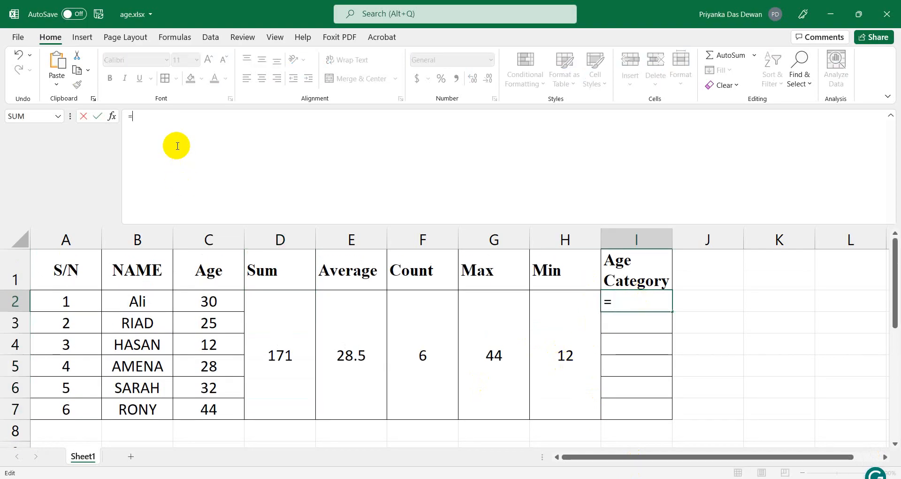
{"action": "type", "text": "if("}
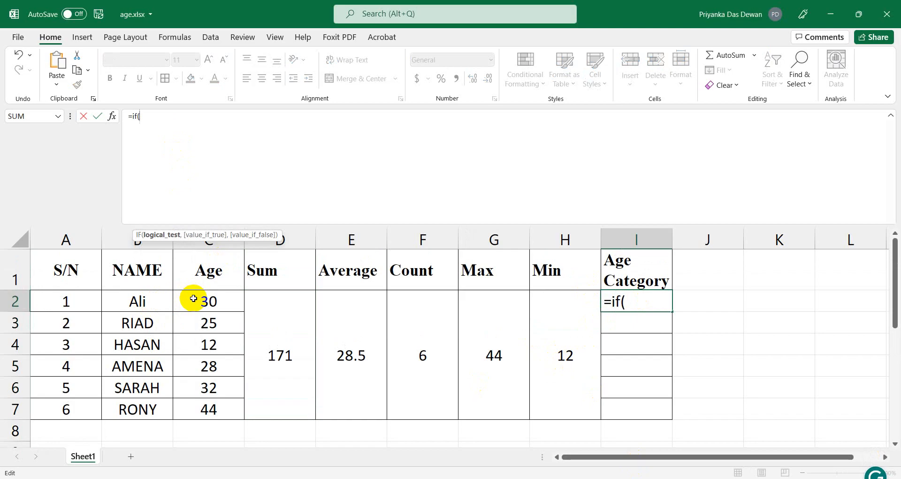
{"action": "left_click", "coordinate": [193, 298]}
{"action": "left_click", "coordinate": [165, 114]}
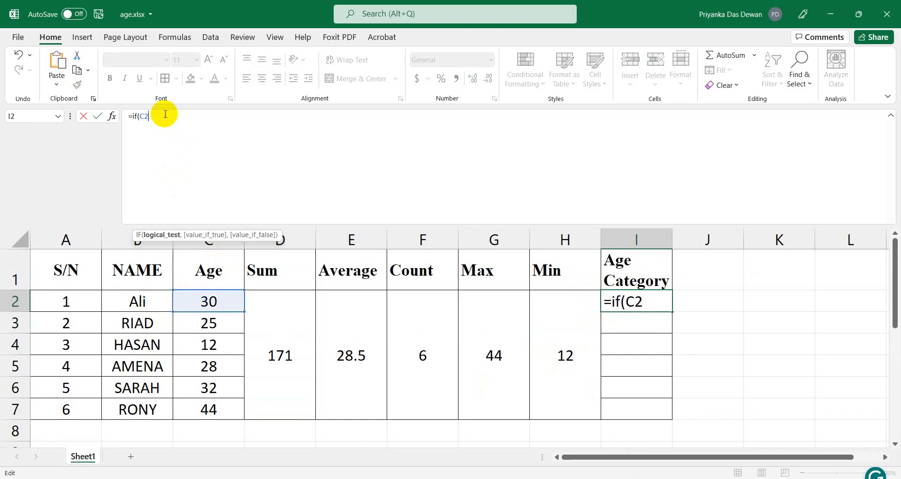
{"action": "type", "text": "<13"}
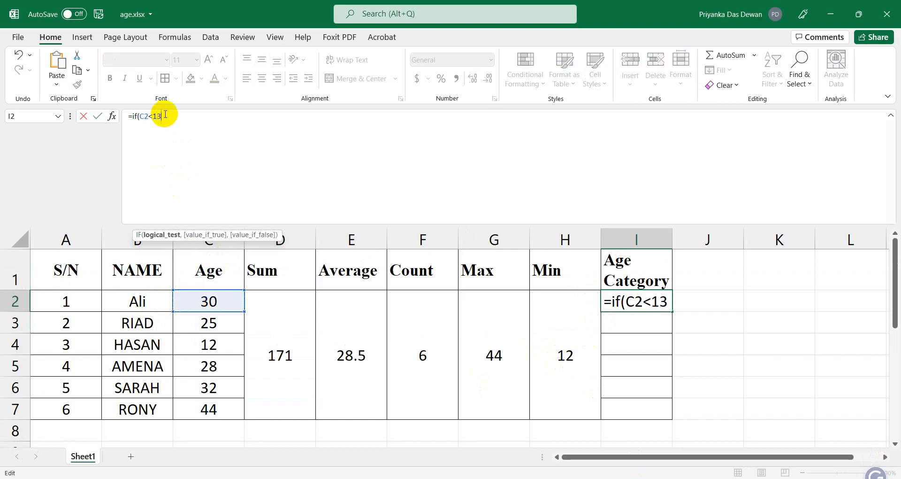
{"action": "type", "text": ","}
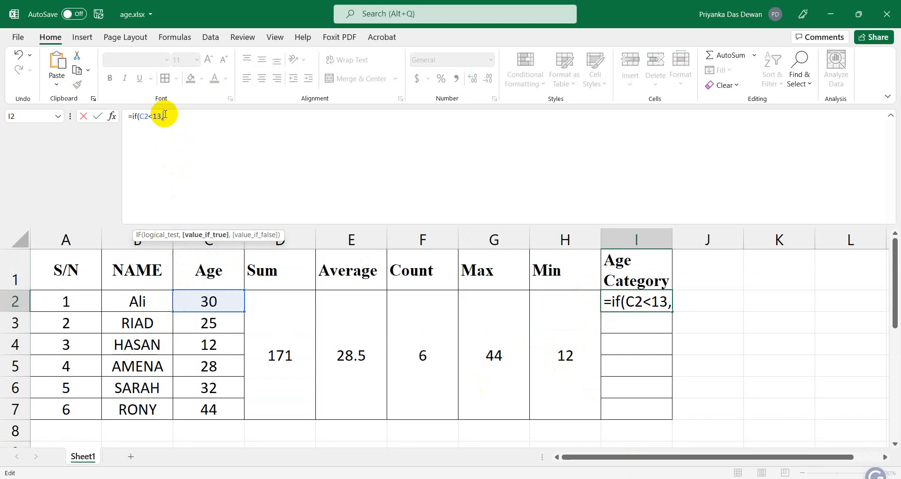
{"action": "type", "text": "\"adu"}
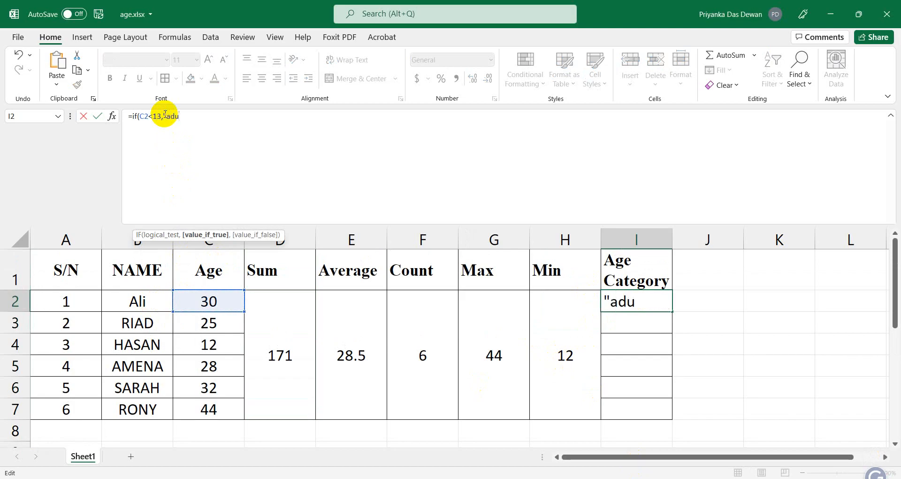
{"action": "type", "text": "lt"}
{"action": "key", "text": "BackSpace"}
{"action": "key", "text": "BackSpace"}
{"action": "key", "text": "BackSpace"}
{"action": "key", "text": "BackSpace"}
{"action": "key", "text": "BackSpace"}
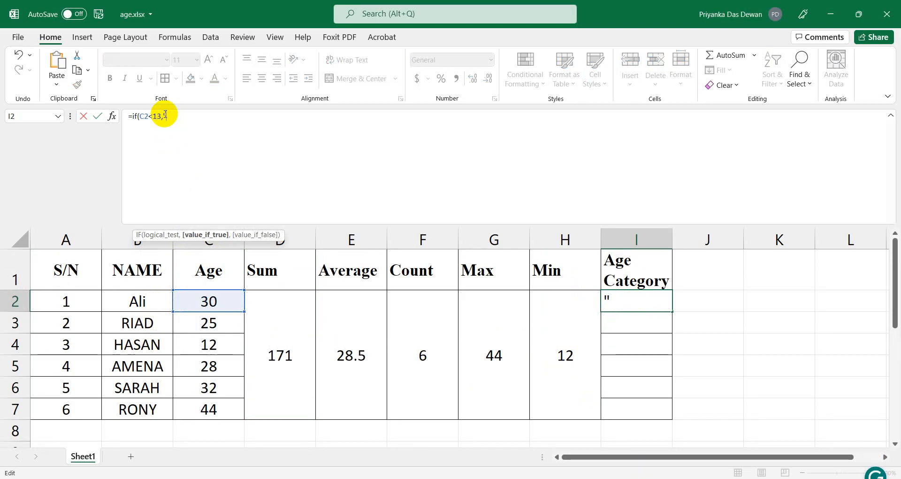
{"action": "type", "text": "chi"}
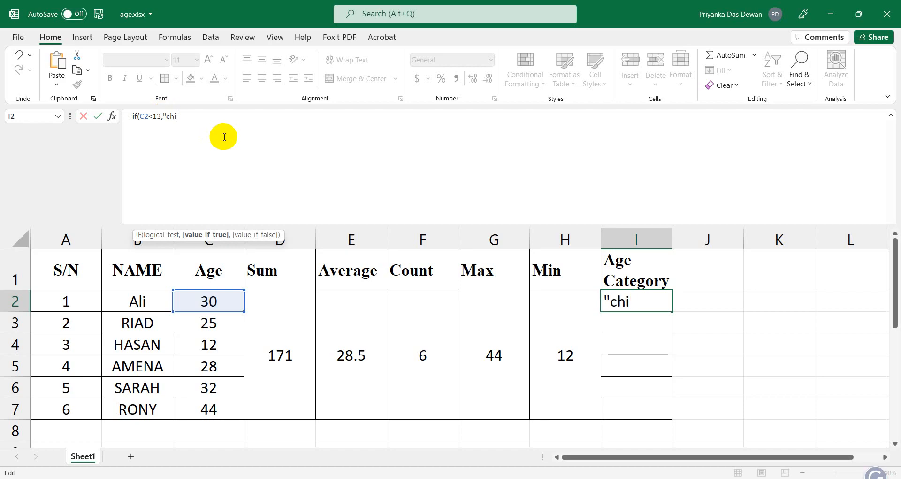
{"action": "type", "text": "ldren\","}
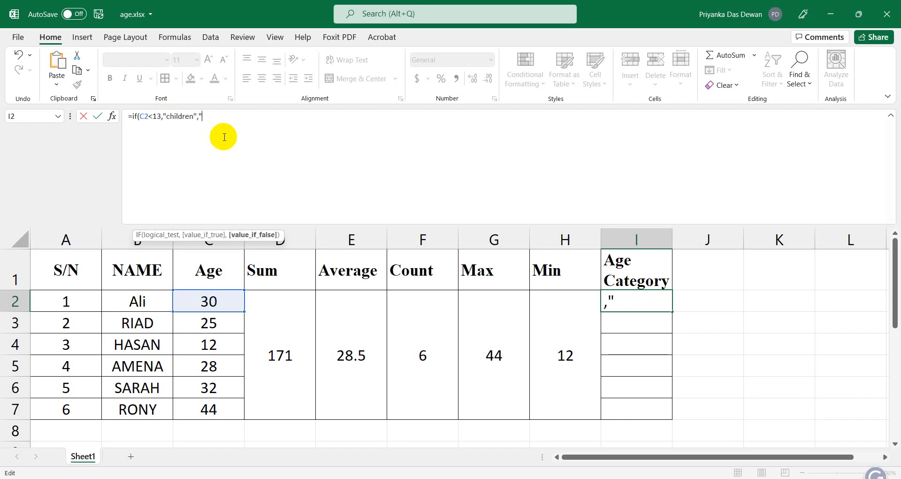
{"action": "type", "text": "\"ady"}
{"action": "key", "text": "BackSpace"}
{"action": "type", "text": "ult"}
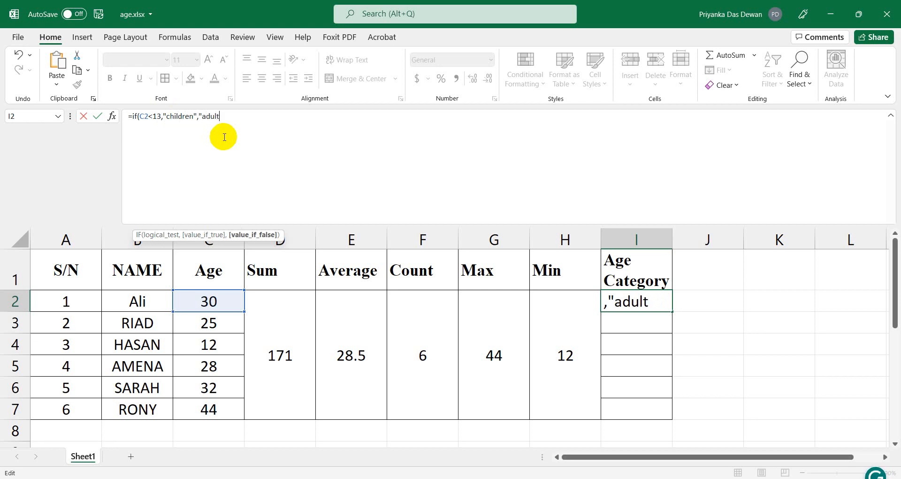
{"action": "type", "text": "\")"}
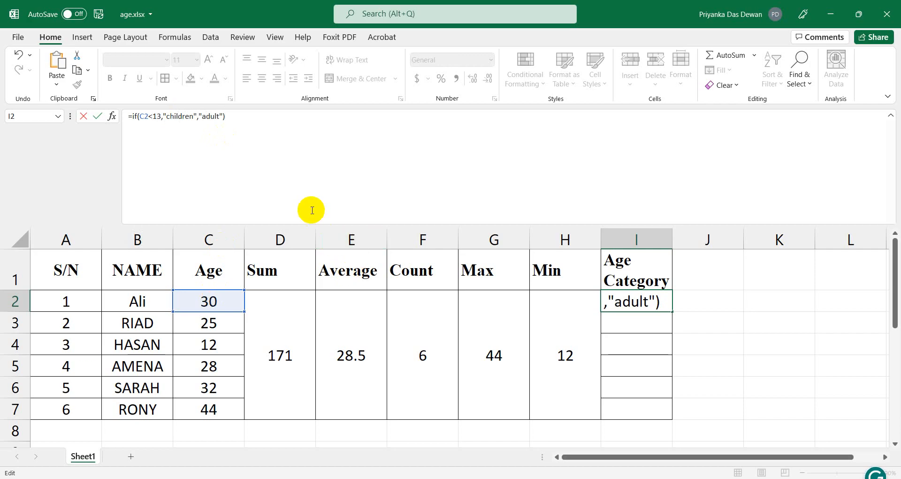
{"action": "key", "text": "Return"}
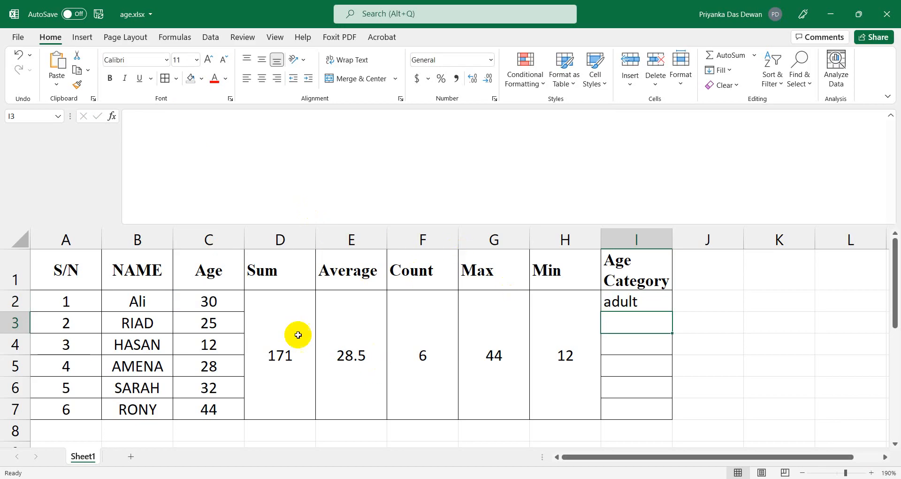
{"action": "left_click", "coordinate": [220, 302]}
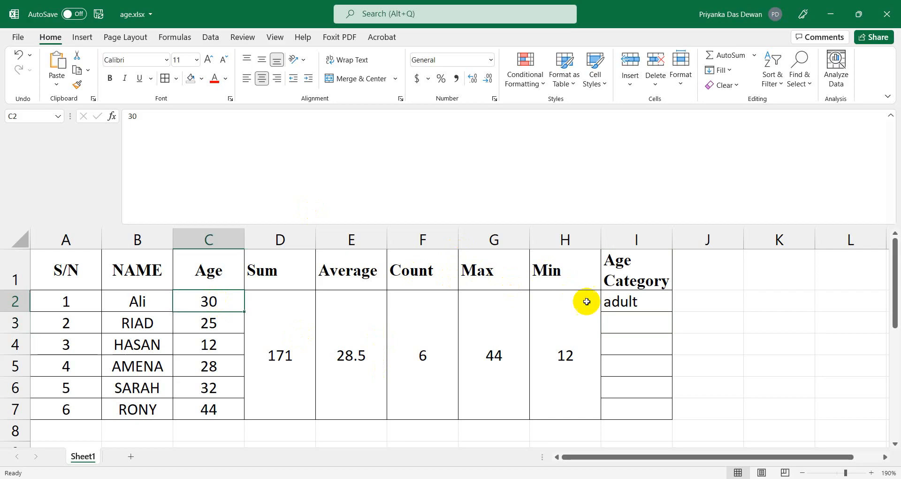
Review the formula in I2 alongside the age 30 in C2.
{"action": "left_click", "coordinate": [625, 302]}
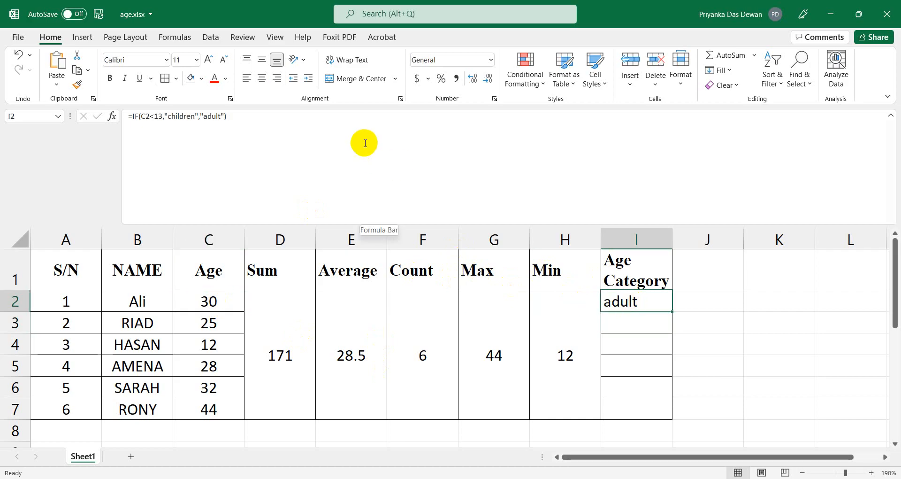
{"action": "key", "text": "super"}
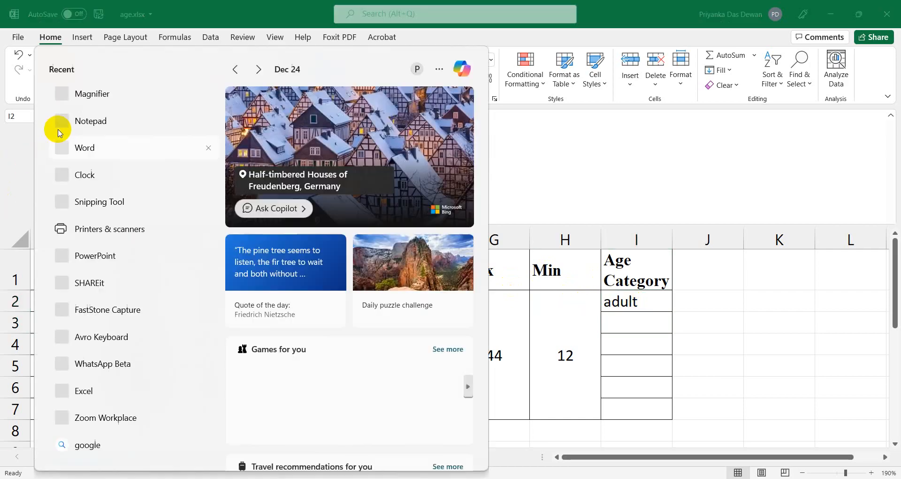
{"action": "left_click", "coordinate": [690, 446]}
{"action": "left_click", "coordinate": [186, 299]}
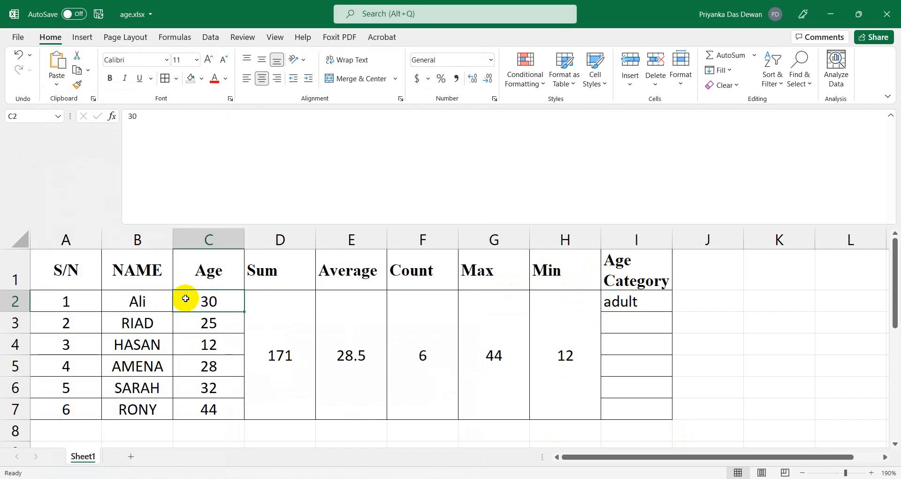
{"action": "left_click", "coordinate": [210, 269]}
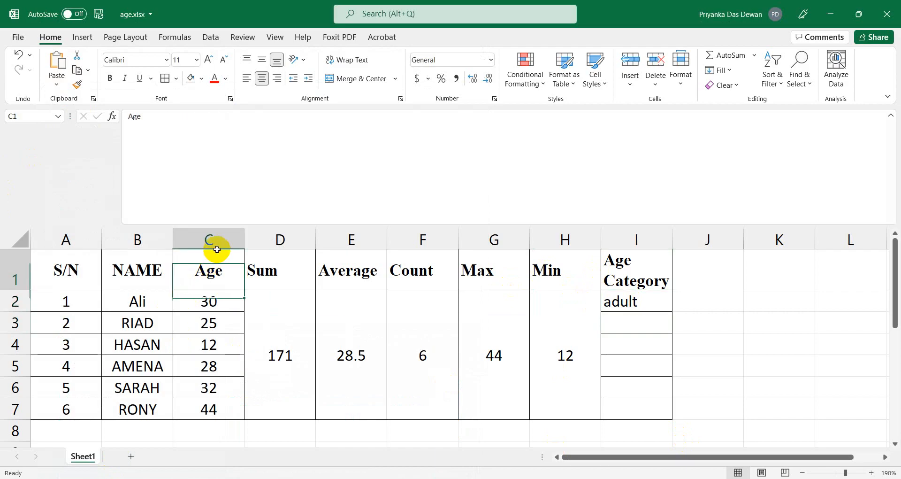
{"action": "left_click", "coordinate": [209, 301]}
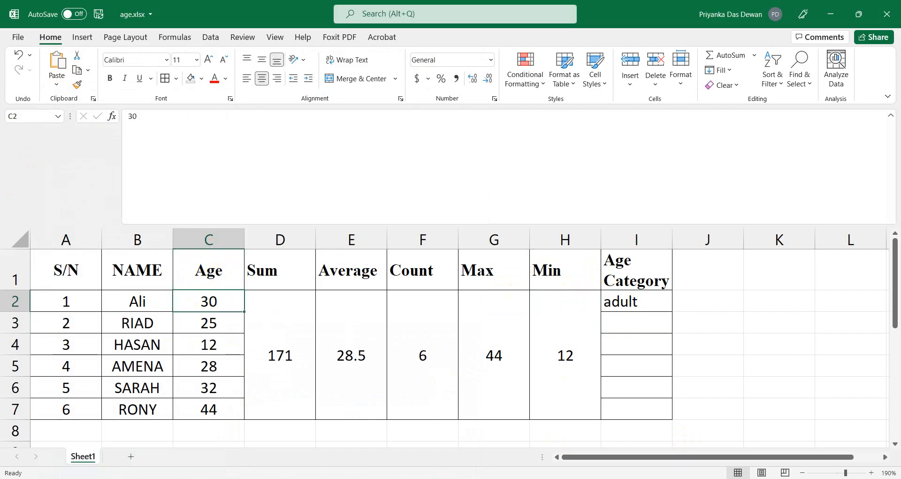
Reopen Start's recent apps after closing an accidentally launched Notepad window.
{"action": "key", "text": "super"}
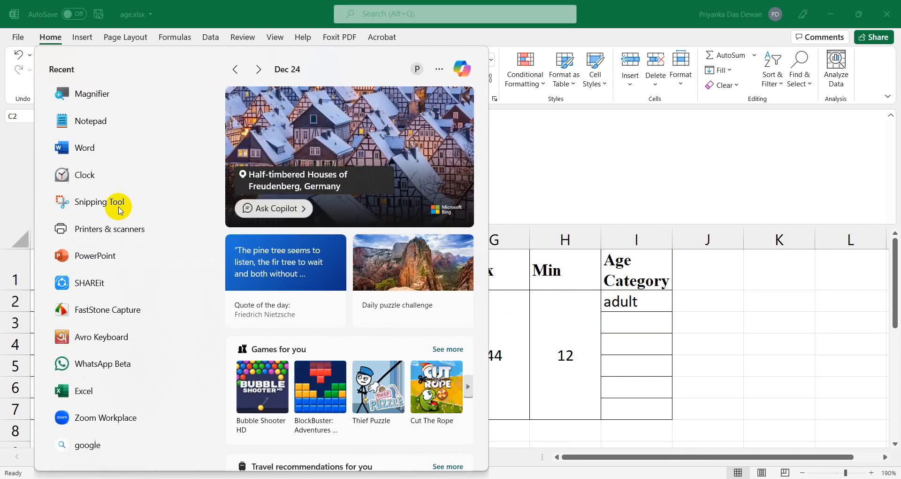
{"action": "left_click", "coordinate": [135, 120]}
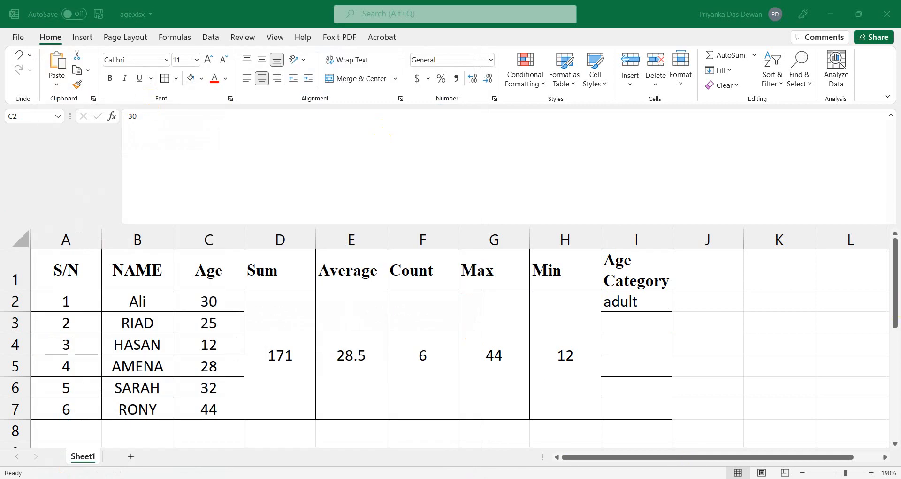
{"action": "left_click", "coordinate": [719, 28]}
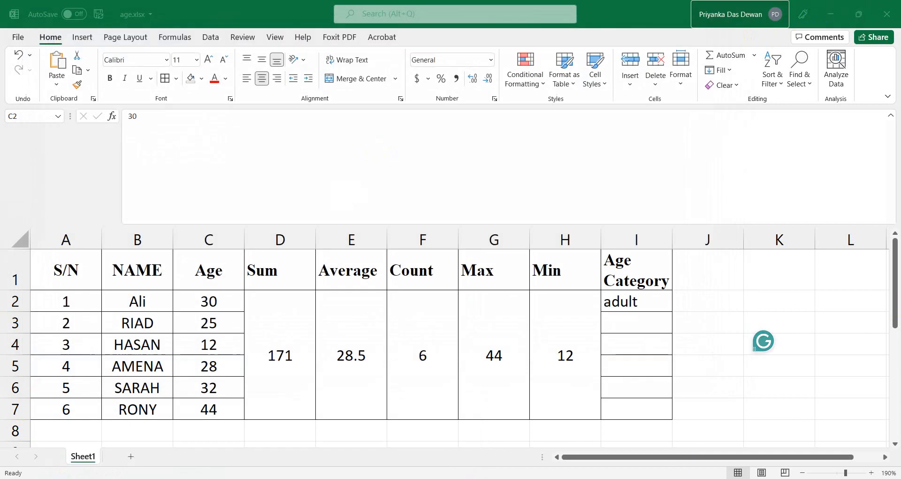
{"action": "key", "text": "super"}
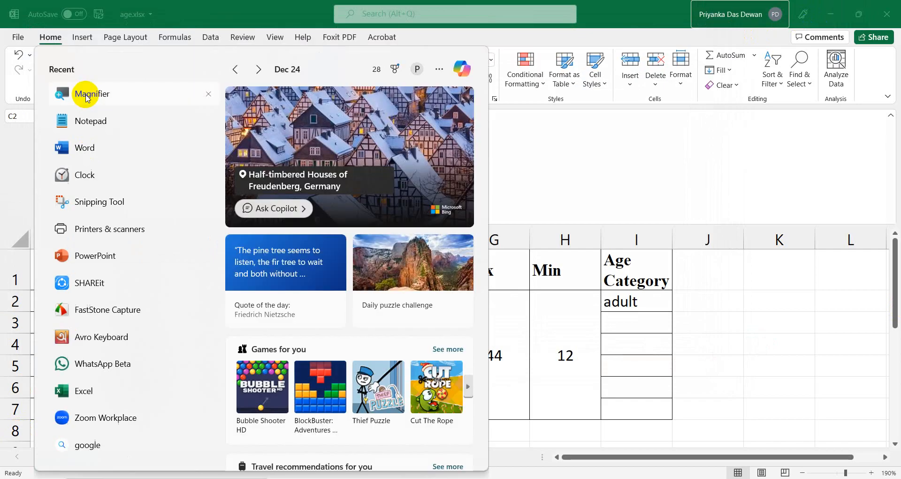
Magnify the sheet to 200% to inspect I2's =IF(C2<13,"children","adult"), then exit Magnifier.
{"action": "left_click", "coordinate": [87, 96]}
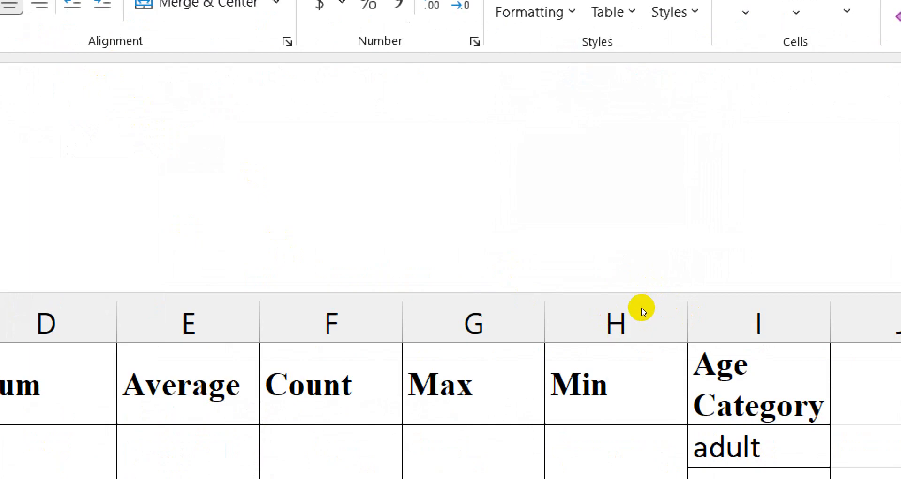
{"action": "left_click", "coordinate": [642, 308]}
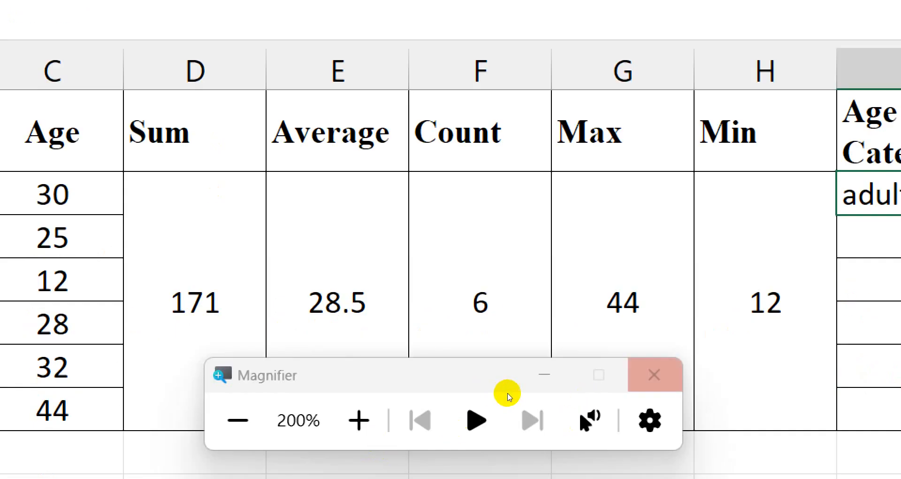
{"action": "key", "text": "super+Escape"}
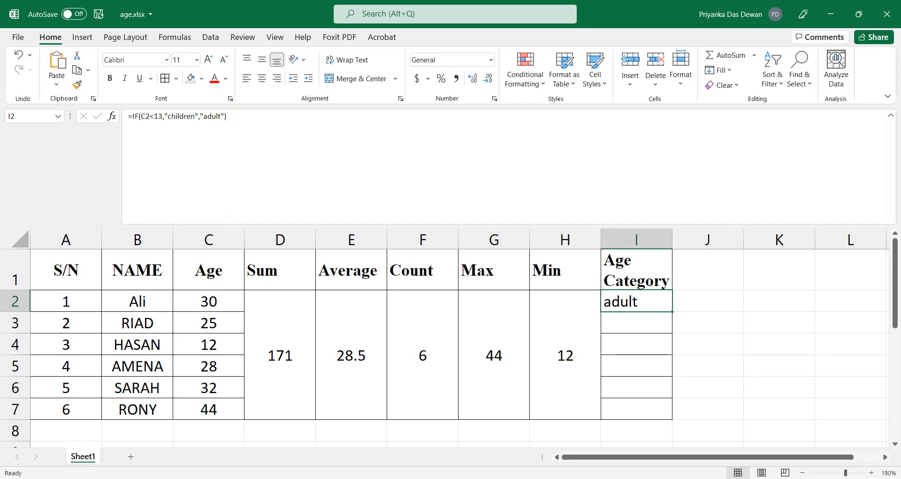
Switch to flowchart.docx and change the diamond's age limit from 20 to 13.
{"action": "left_click", "coordinate": [383, 478]}
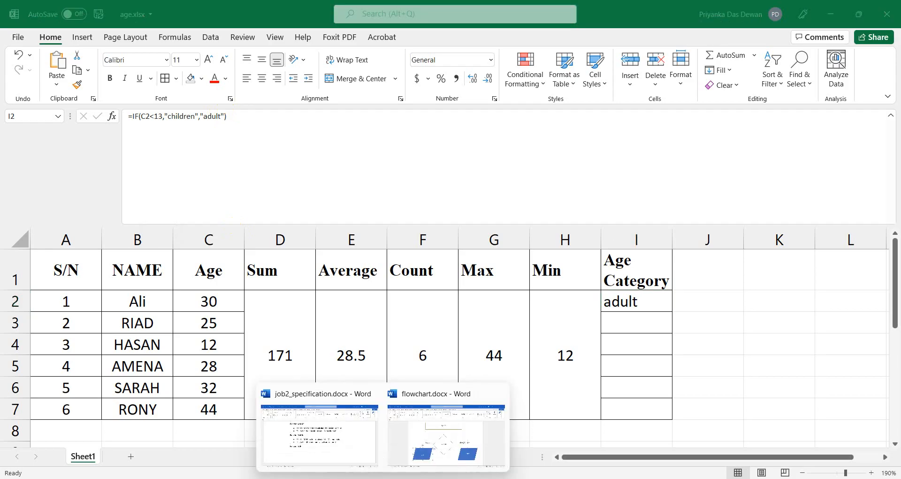
{"action": "left_click", "coordinate": [463, 412]}
{"action": "scroll", "coordinate": [434, 362], "scroll_direction": "down", "scroll_amount": 3}
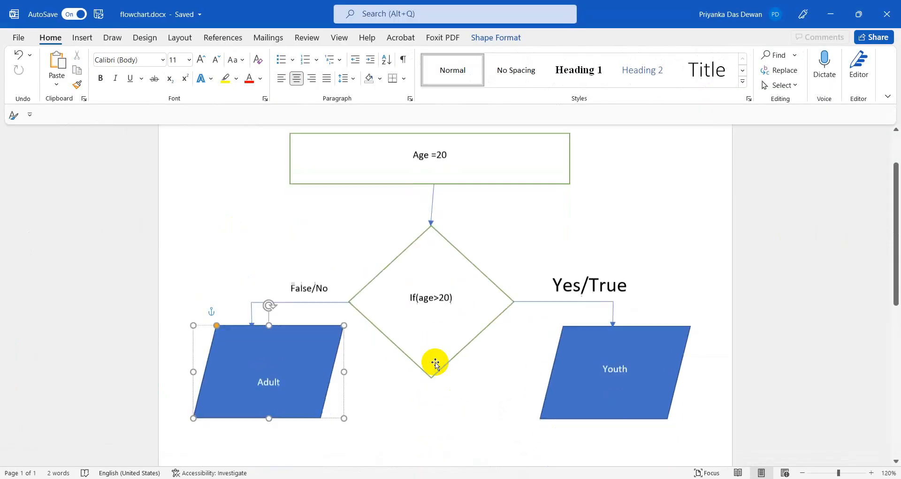
{"action": "left_click", "coordinate": [604, 375]}
{"action": "left_click", "coordinate": [436, 290]}
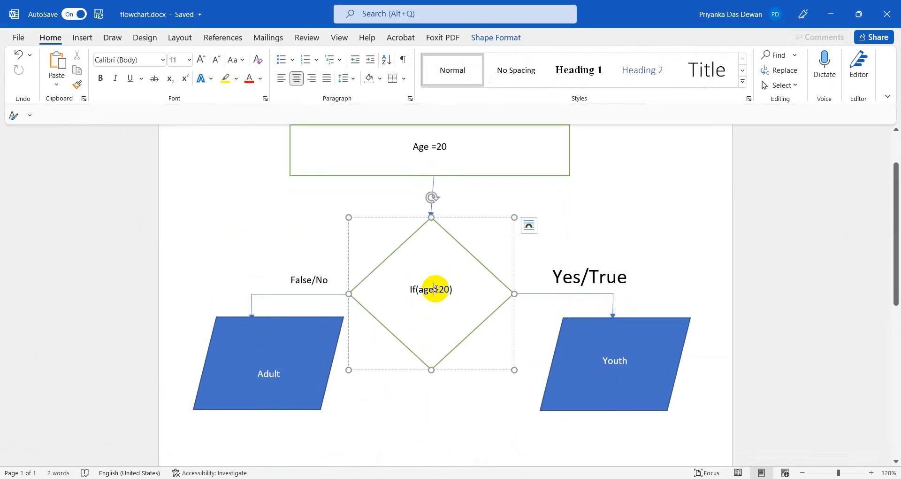
{"action": "left_click", "coordinate": [449, 289]}
{"action": "key", "text": "BackSpace"}
{"action": "key", "text": "BackSpace"}
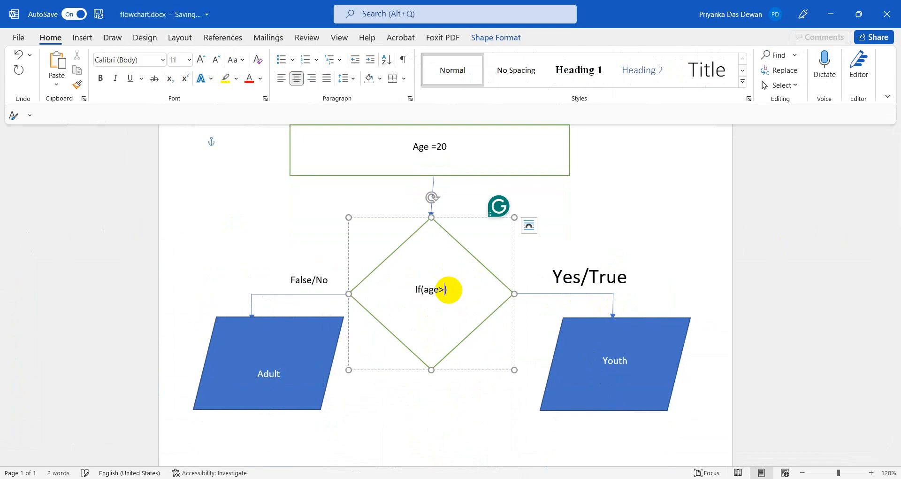
{"action": "type", "text": "13"}
Relabel the Youth outcome as Children and change the comparison sign to <, giving If(age<13).
{"action": "left_click", "coordinate": [624, 349]}
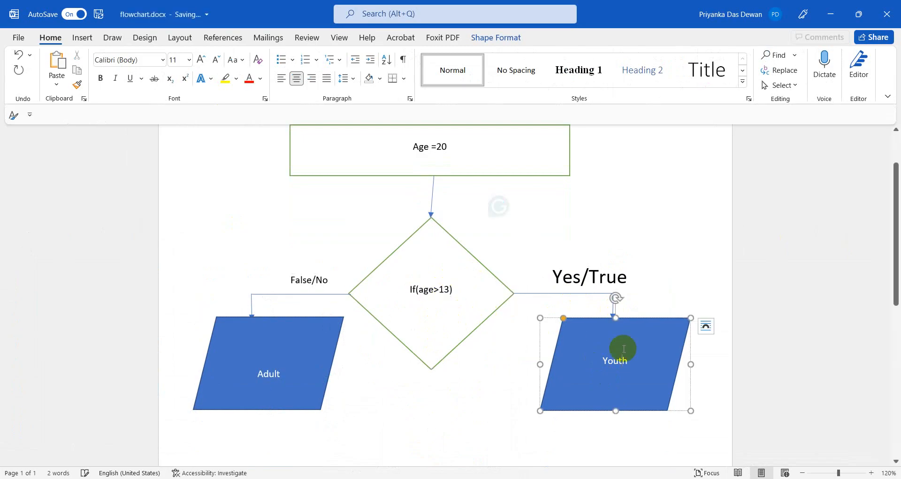
{"action": "key", "text": "BackSpace"}
{"action": "key", "text": "BackSpace"}
{"action": "key", "text": "BackSpace"}
{"action": "key", "text": "BackSpace"}
{"action": "key", "text": "BackSpace"}
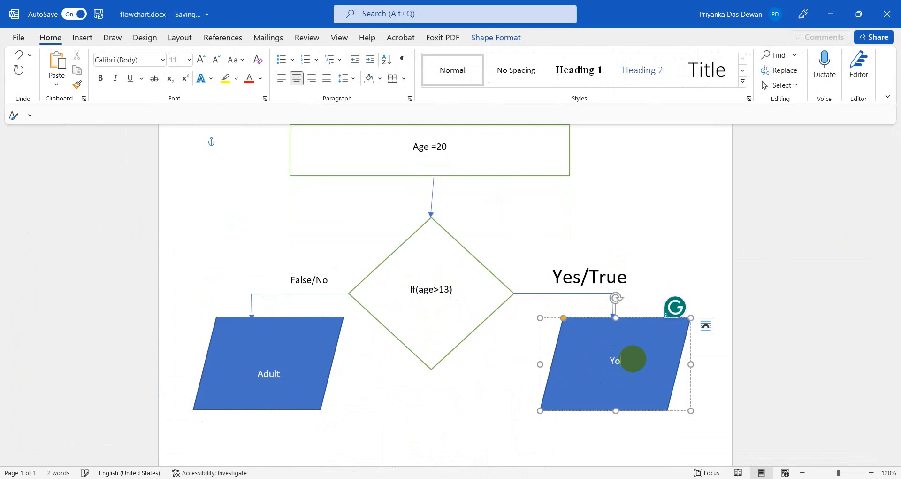
{"action": "type", "text": "Children"}
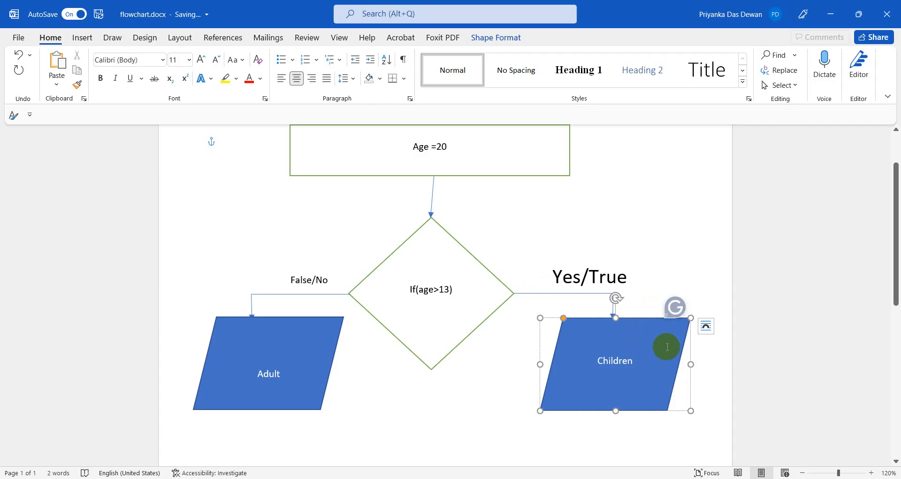
{"action": "left_click", "coordinate": [439, 290]}
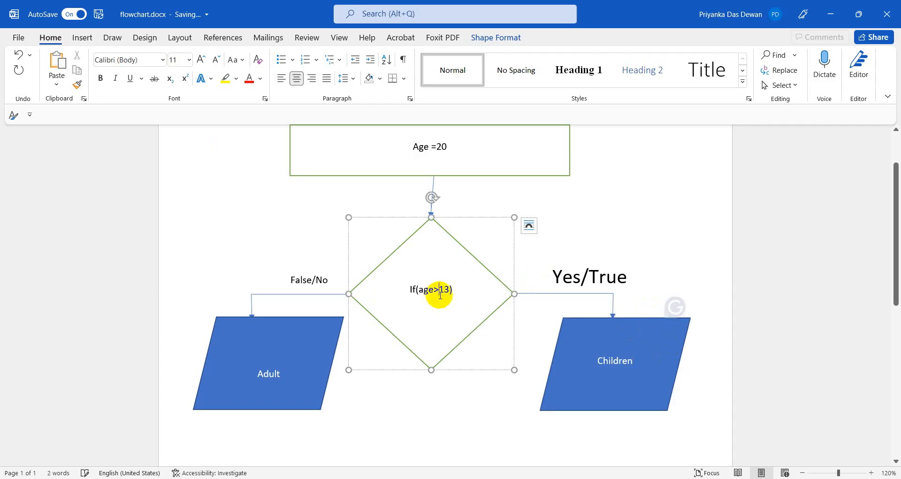
{"action": "key", "text": "BackSpace"}
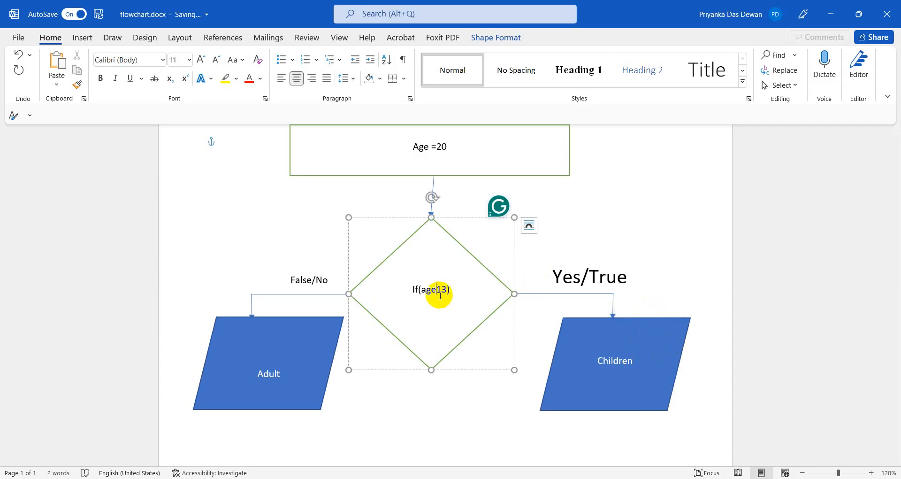
{"action": "type", "text": "<"}
{"action": "left_click", "coordinate": [622, 334]}
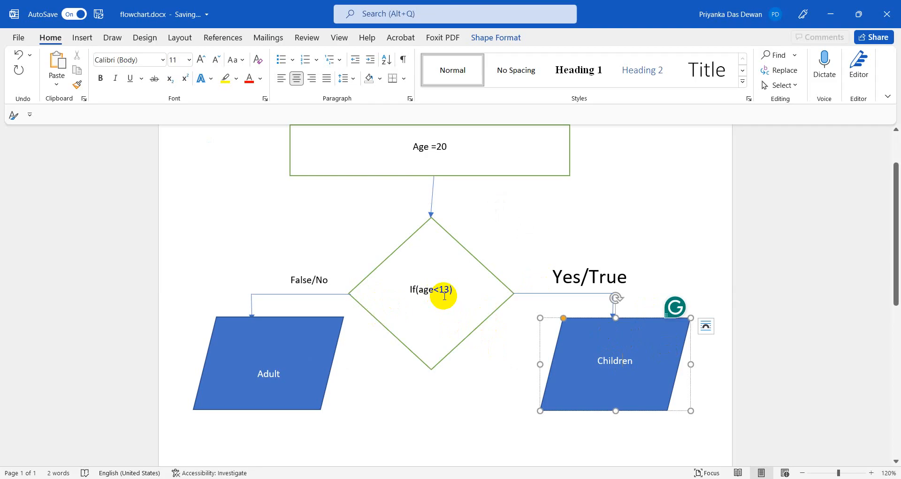
{"action": "scroll", "coordinate": [462, 350], "scroll_direction": "down", "scroll_amount": 4}
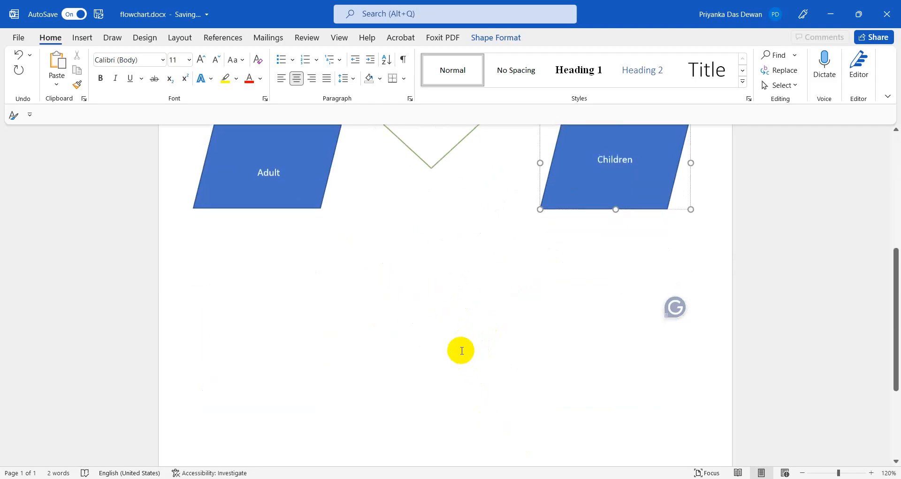
Move the Adult shape lower down the page to make room for another decision.
{"action": "scroll", "coordinate": [460, 350], "scroll_direction": "up", "scroll_amount": 3}
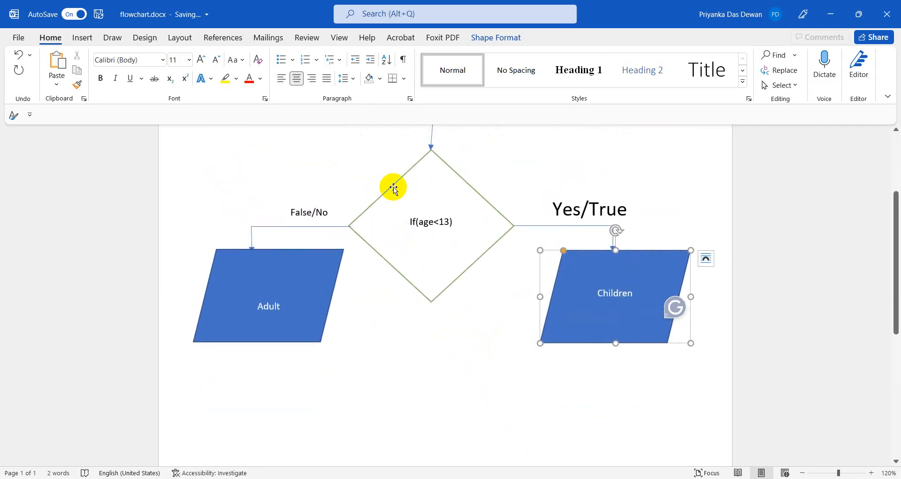
{"action": "left_click", "coordinate": [393, 188]}
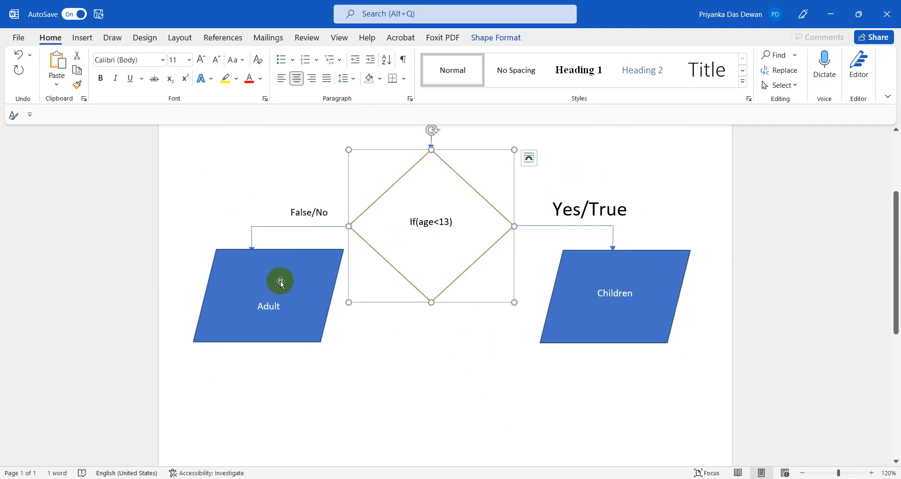
{"action": "left_click_drag", "start_coordinate": [274, 257], "coordinate": [281, 404]}
{"action": "scroll", "coordinate": [282, 375], "scroll_direction": "down", "scroll_amount": 5}
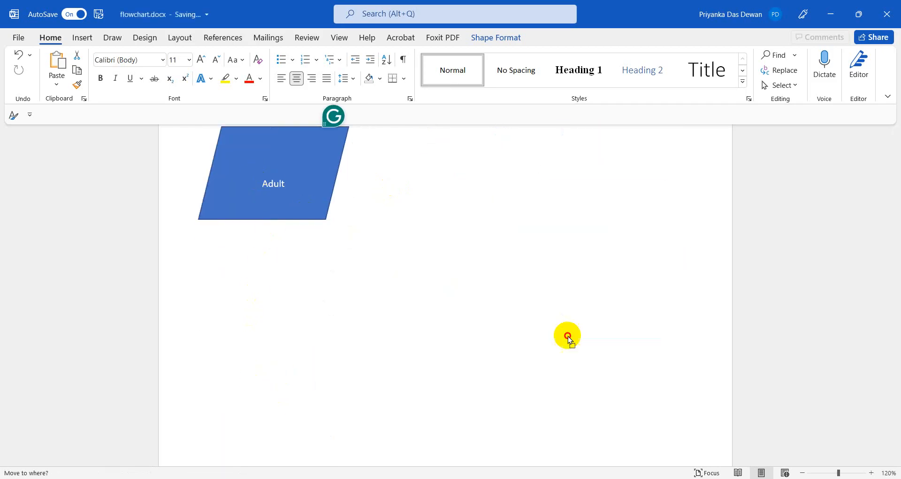
{"action": "left_click_drag", "start_coordinate": [567, 338], "coordinate": [584, 342]}
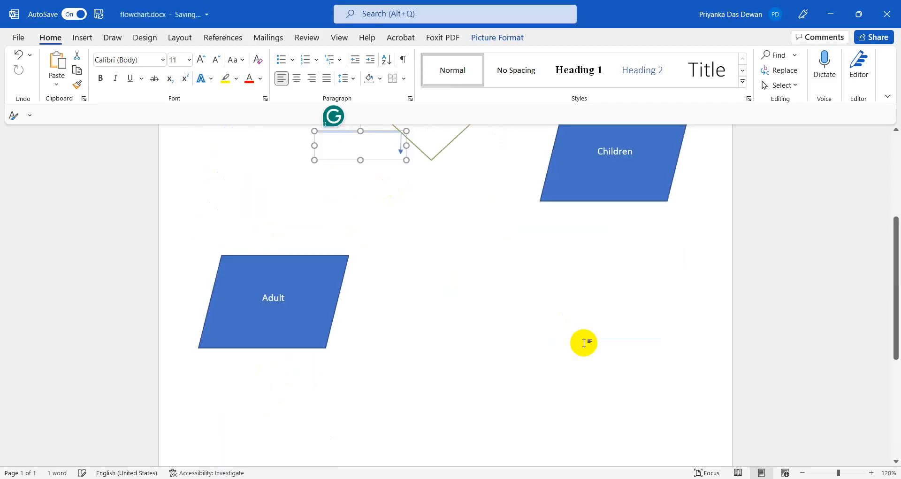
{"action": "scroll", "coordinate": [583, 341], "scroll_direction": "up", "scroll_amount": 2}
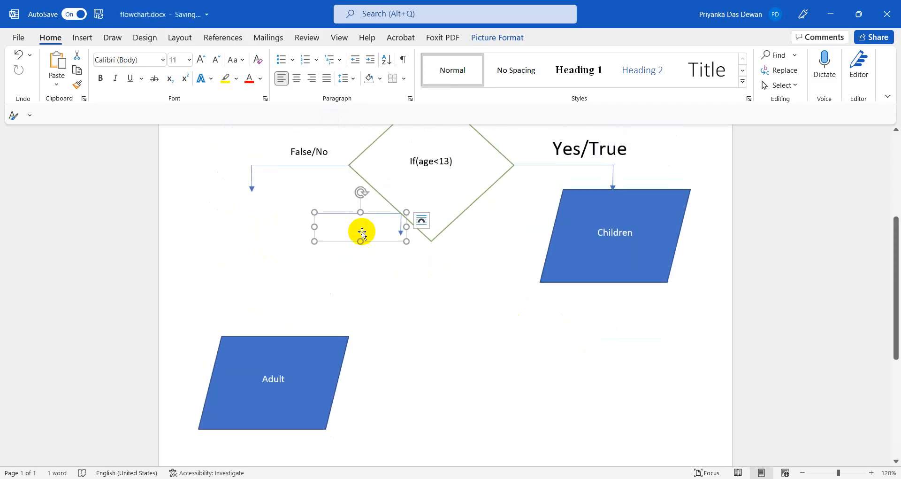
{"action": "left_click", "coordinate": [227, 199]}
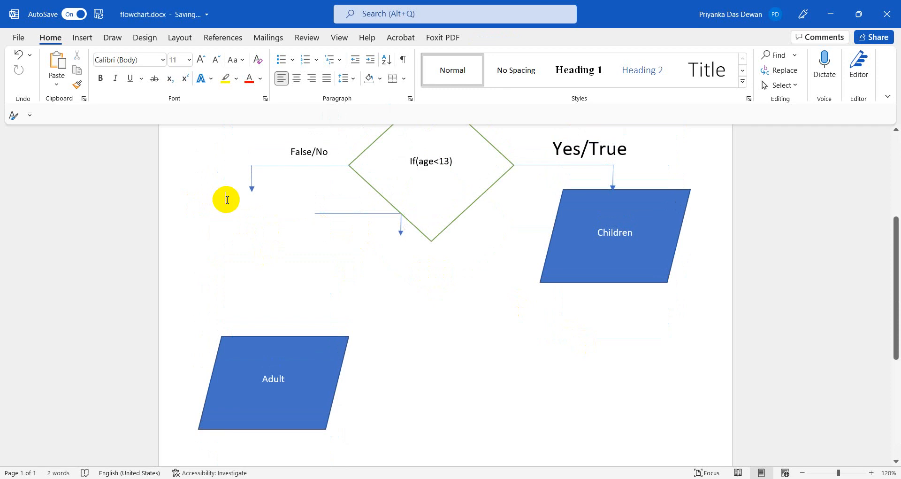
Paste a copy of the If(age<13) diamond above Adult and change its condition to age<26.
{"action": "key", "text": "ctrl+v"}
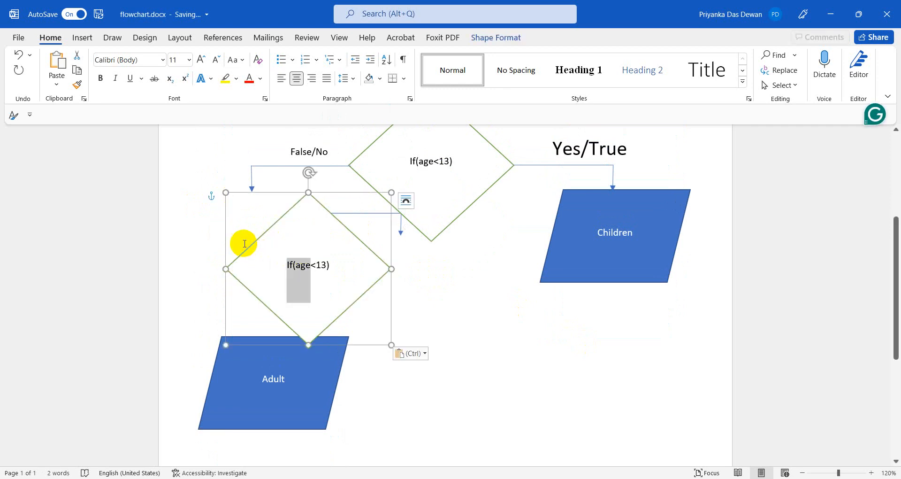
{"action": "left_click", "coordinate": [247, 248]}
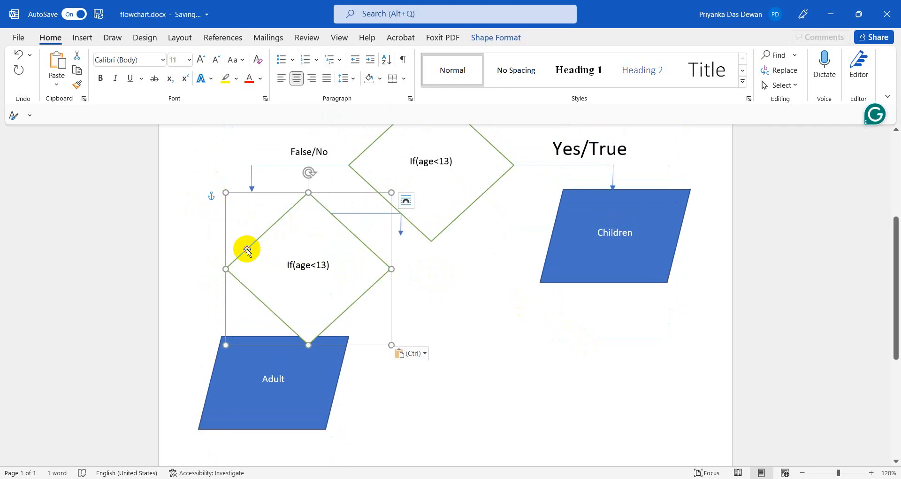
{"action": "left_click", "coordinate": [294, 205]}
{"action": "left_click_drag", "start_coordinate": [302, 197], "coordinate": [242, 198]}
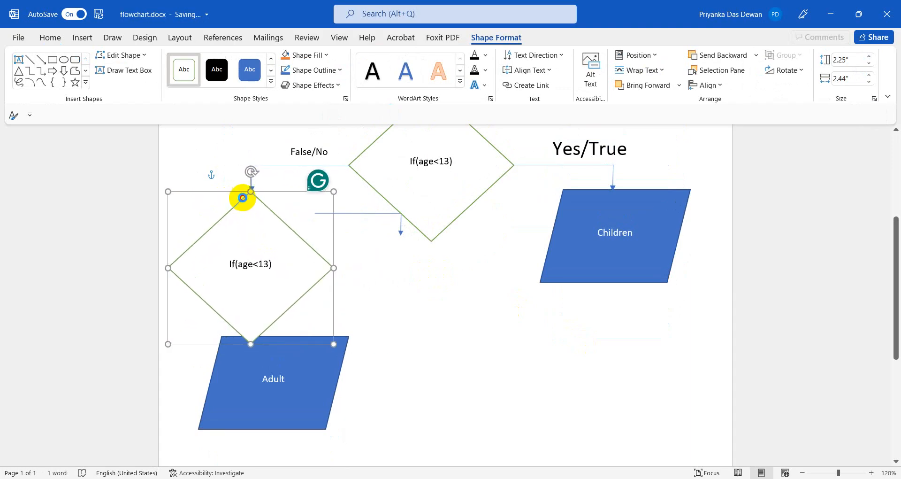
{"action": "left_click", "coordinate": [253, 252]}
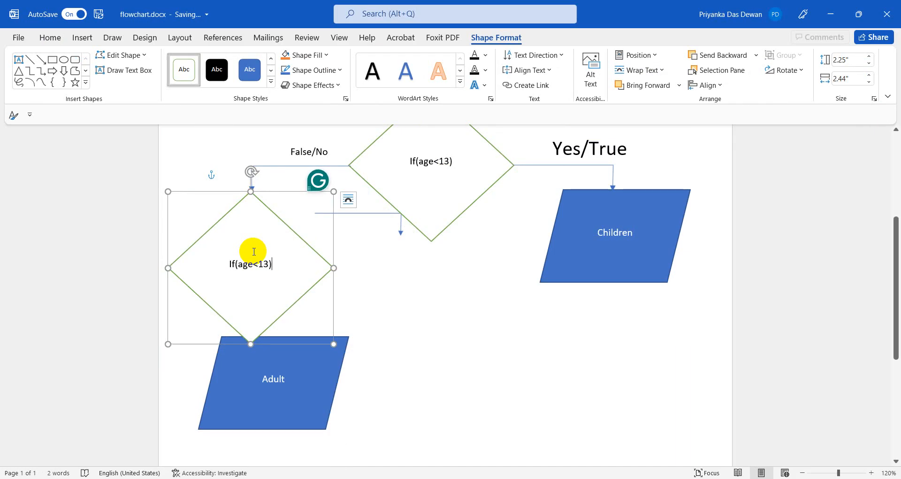
{"action": "left_click", "coordinate": [284, 264]}
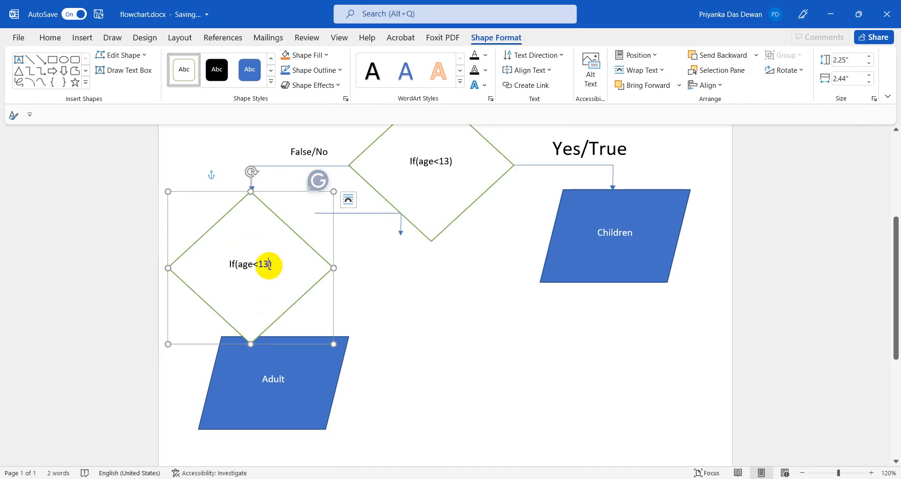
{"action": "key", "text": "BackSpace"}
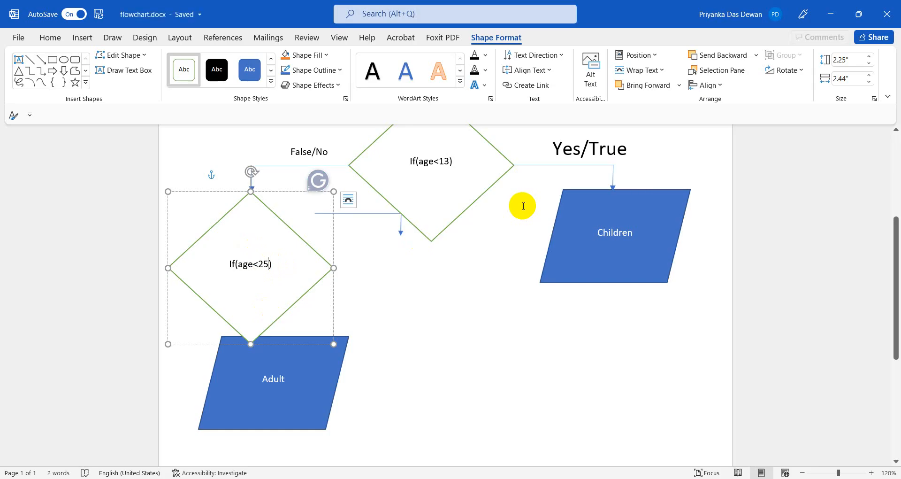
{"action": "key", "text": "BackSpace"}
{"action": "scroll", "coordinate": [656, 282], "scroll_direction": "up", "scroll_amount": 1}
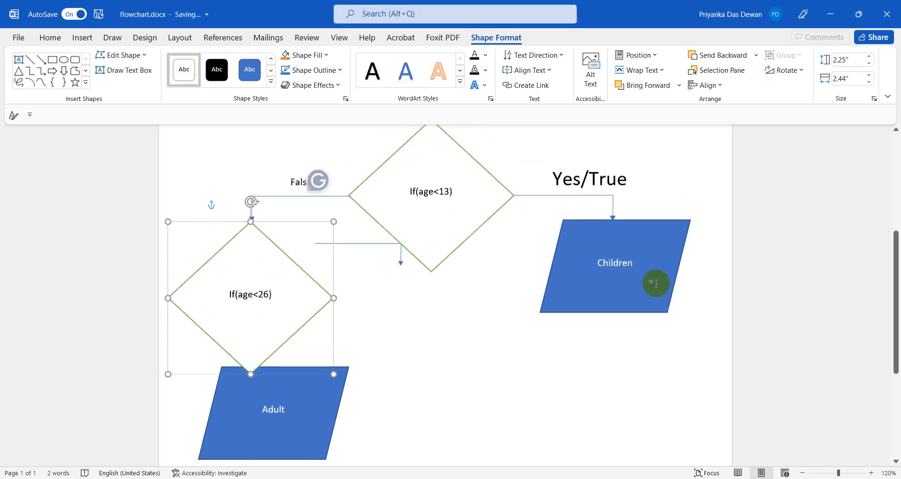
{"action": "scroll", "coordinate": [685, 305], "scroll_direction": "down", "scroll_amount": 2}
Select the small stray connector between the diamonds and start dragging it into place.
{"action": "left_click", "coordinate": [694, 316]}
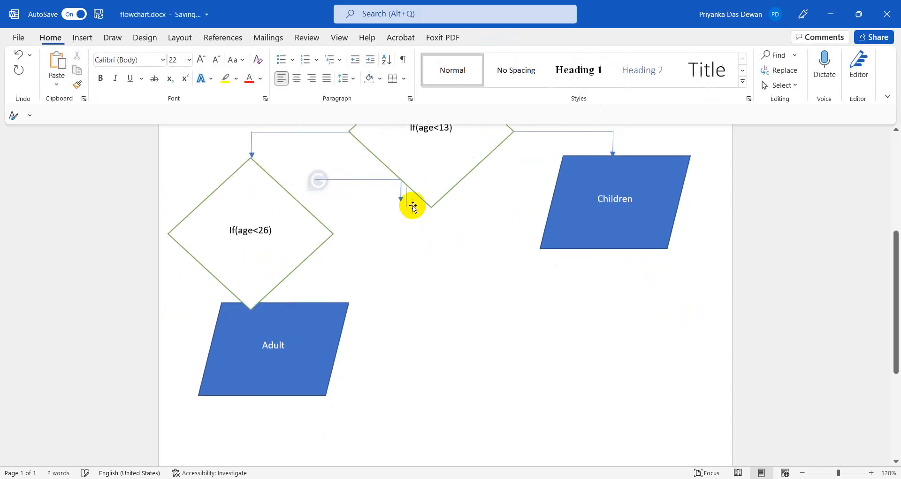
{"action": "left_click", "coordinate": [343, 183]}
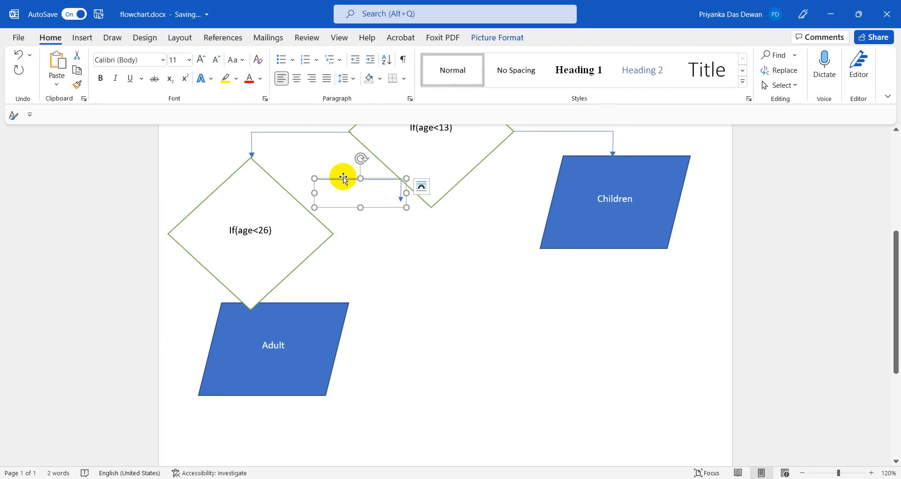
{"action": "mouse_move", "coordinate": [343, 178]}
{"action": "left_mouse_down"}
{"action": "mouse_move", "coordinate": [349, 236]}
{"action": "mouse_move", "coordinate": [344, 185]}
{"action": "left_mouse_up"}
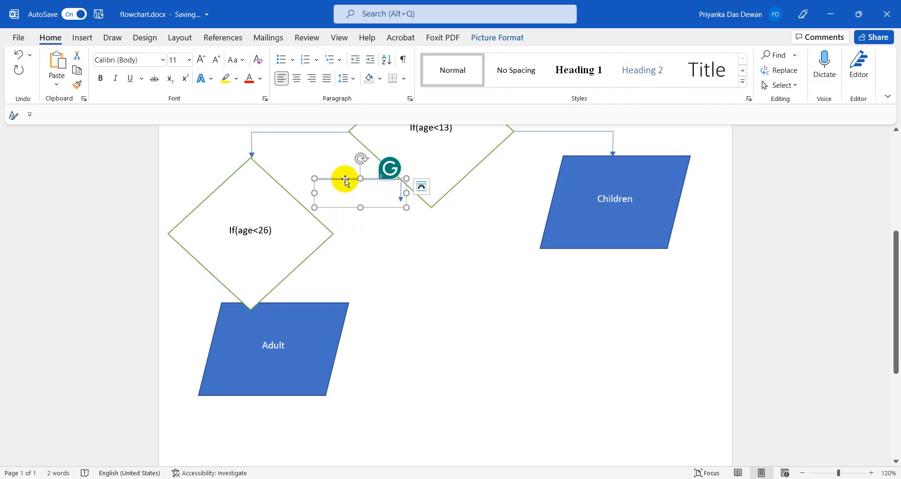
{"action": "mouse_move", "coordinate": [345, 179]}
{"action": "left_mouse_down"}
{"action": "mouse_move", "coordinate": [370, 230]}
{"action": "mouse_move", "coordinate": [341, 187]}
{"action": "mouse_move", "coordinate": [384, 225]}
{"action": "mouse_move", "coordinate": [344, 179]}
{"action": "left_mouse_up"}
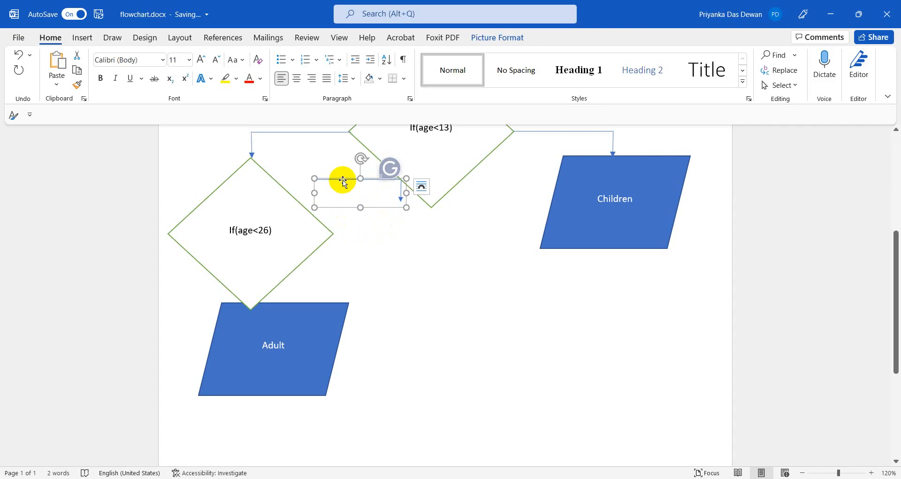
Remove the stray connector from the flowchart.
{"action": "right_click", "coordinate": [343, 182]}
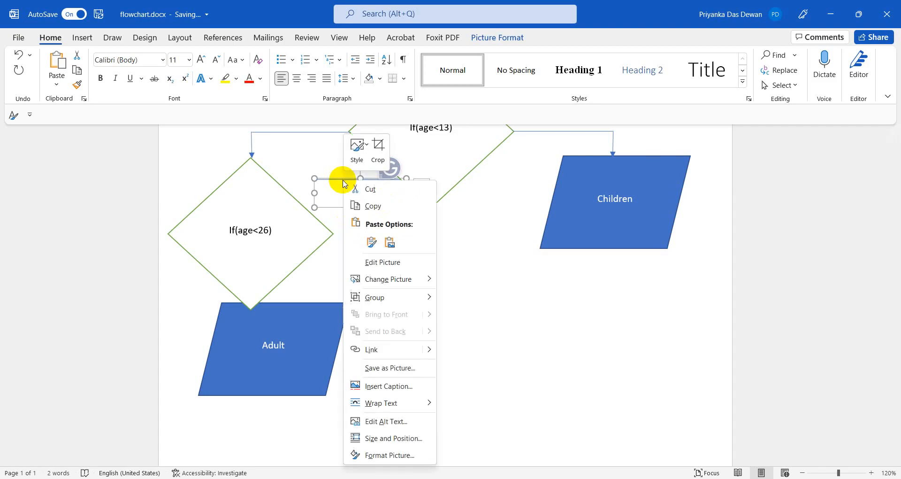
{"action": "left_click", "coordinate": [369, 186]}
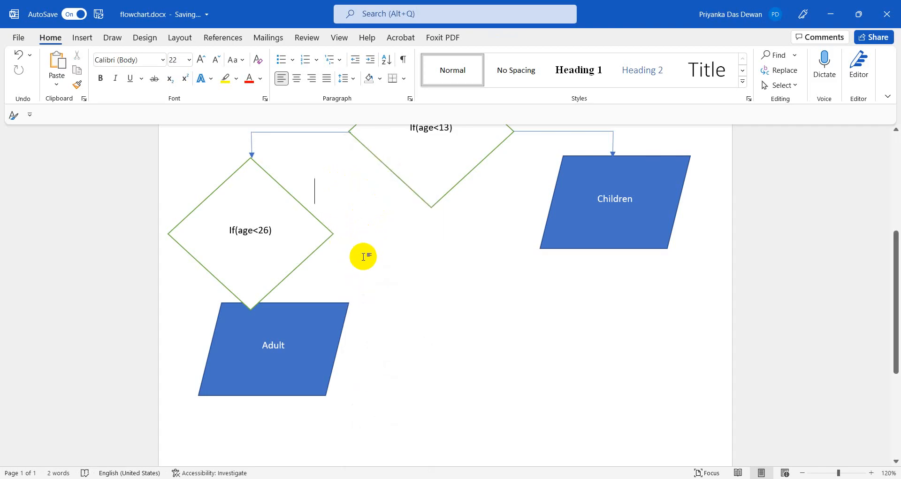
{"action": "key", "text": "ctrl+v"}
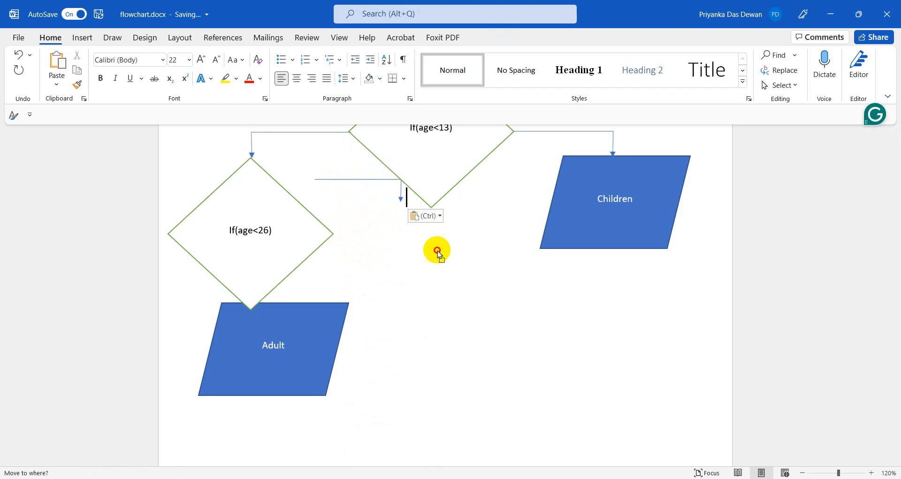
{"action": "left_click", "coordinate": [378, 193]}
{"action": "key", "text": "Delete"}
Duplicate the Yes/True arrow beside If(age<26) and move the Adult shape beneath it.
{"action": "scroll", "coordinate": [440, 301], "scroll_direction": "up", "scroll_amount": 3}
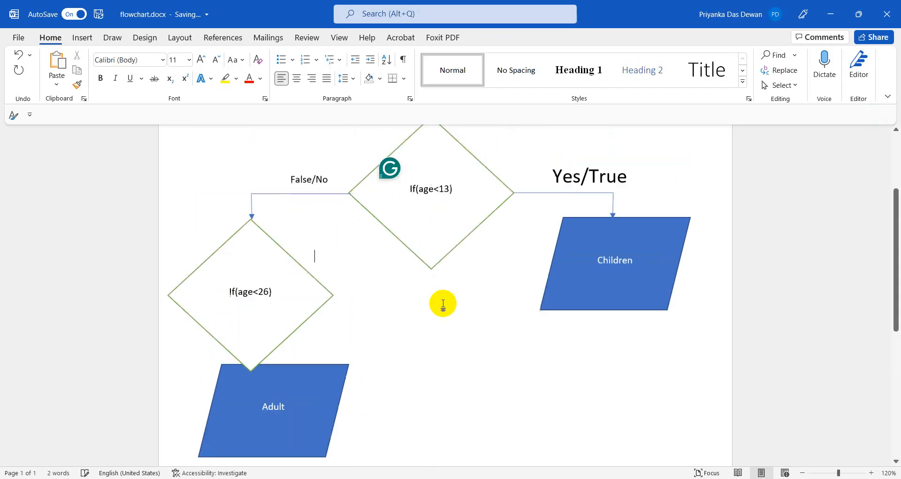
{"action": "left_click", "coordinate": [536, 232]}
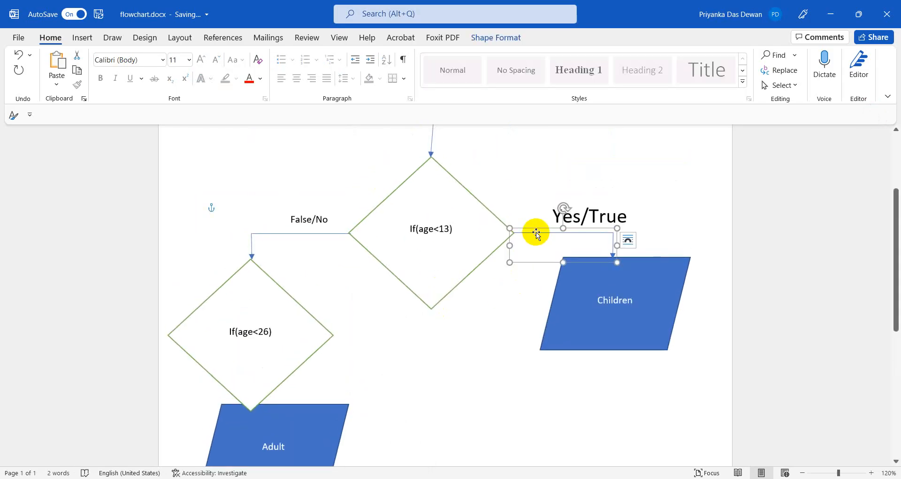
{"action": "key", "text": "ctrl+v"}
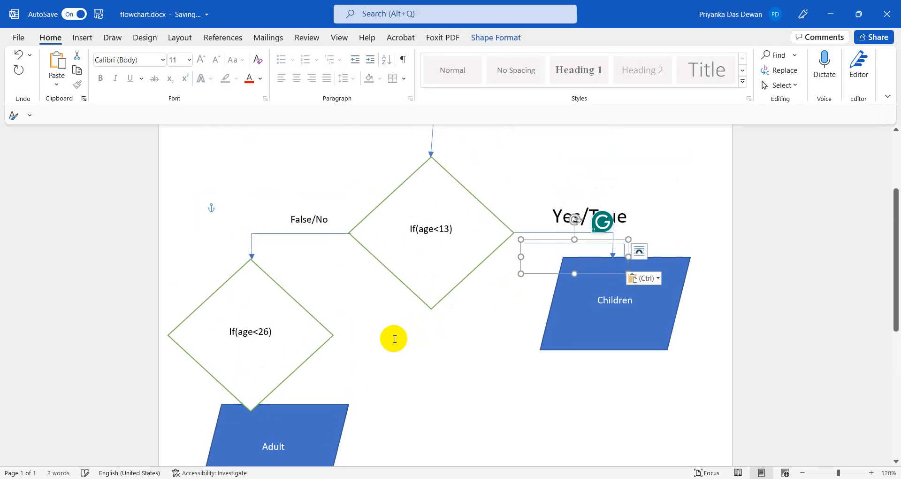
{"action": "left_click", "coordinate": [537, 240]}
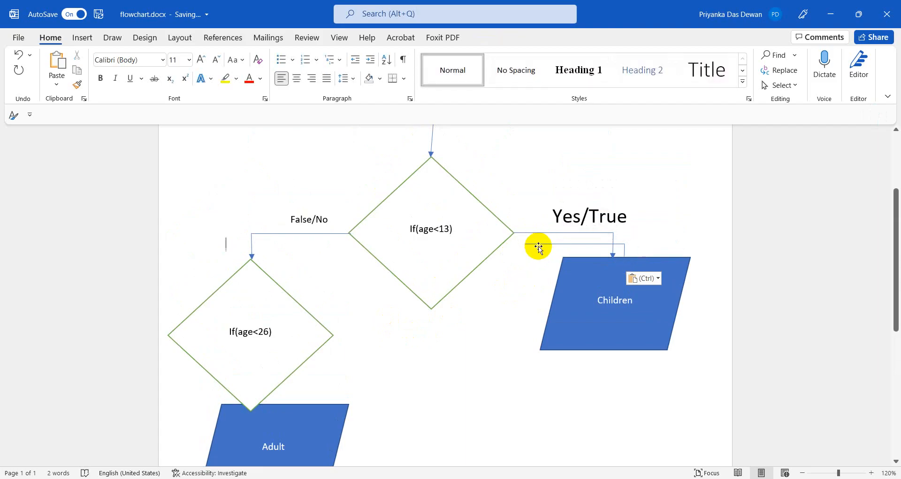
{"action": "left_click_drag", "start_coordinate": [537, 250], "coordinate": [346, 336]}
{"action": "left_click", "coordinate": [315, 409]}
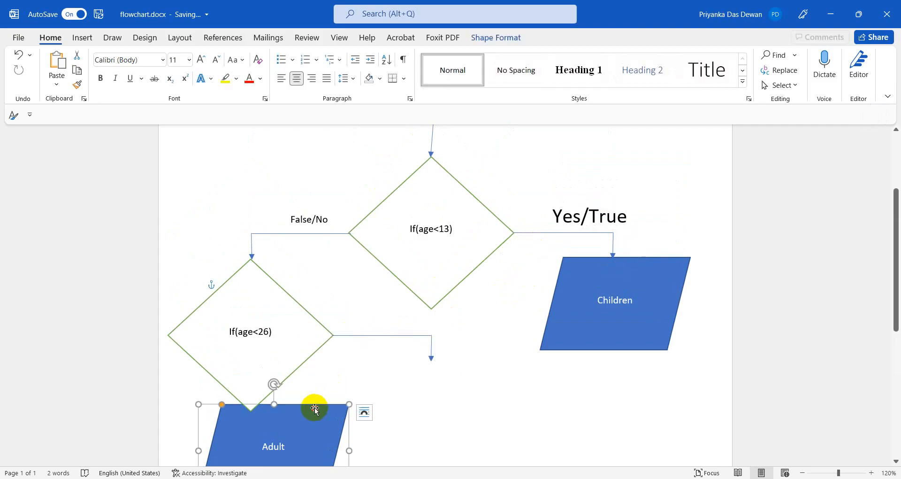
{"action": "left_click_drag", "start_coordinate": [314, 409], "coordinate": [460, 363]}
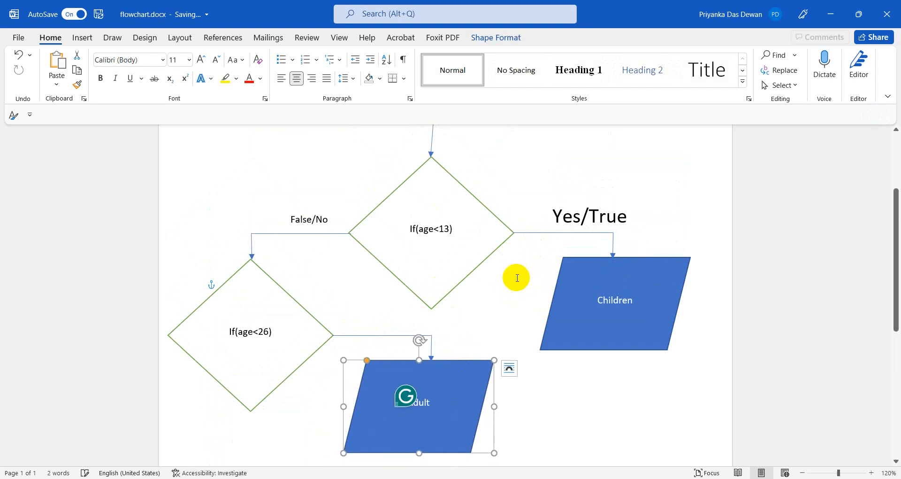
{"action": "left_click_drag", "start_coordinate": [553, 217], "coordinate": [648, 215]}
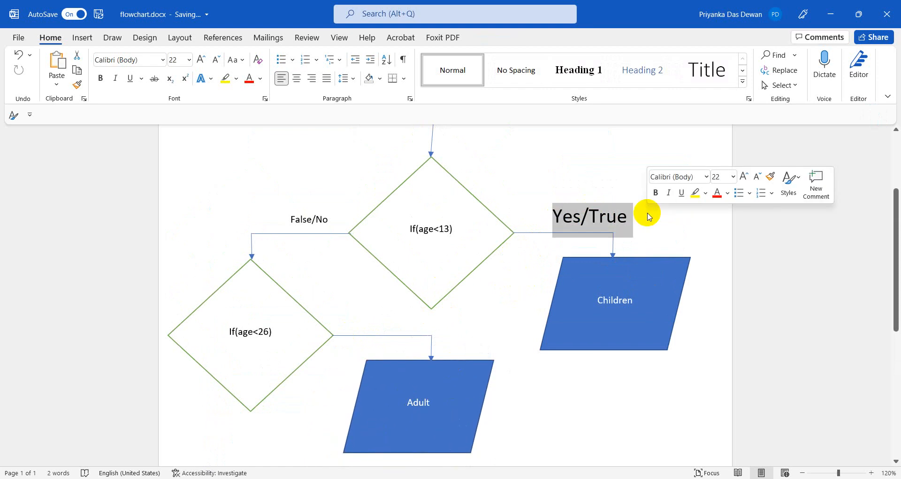
Paste the Yes/True label beside If(age<26) and rename its Adult shape to youth.
{"action": "left_click", "coordinate": [360, 324]}
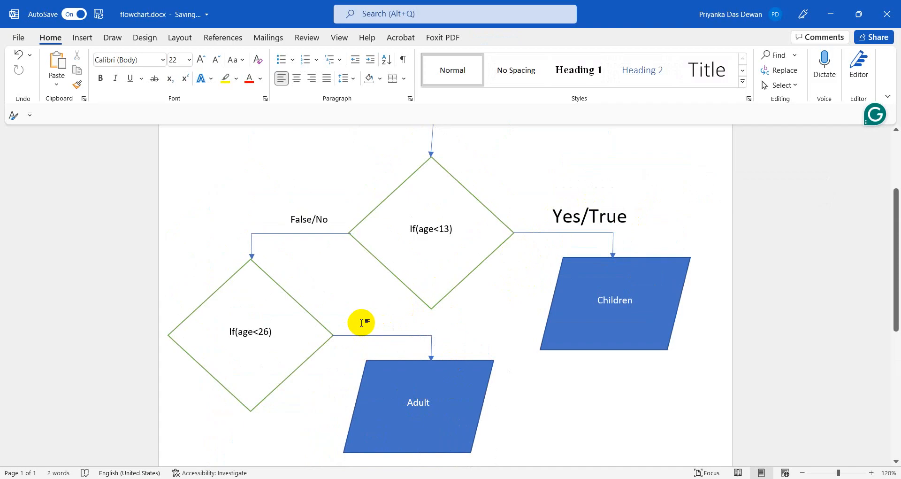
{"action": "key", "text": "ctrl+v"}
{"action": "left_click", "coordinate": [418, 403]}
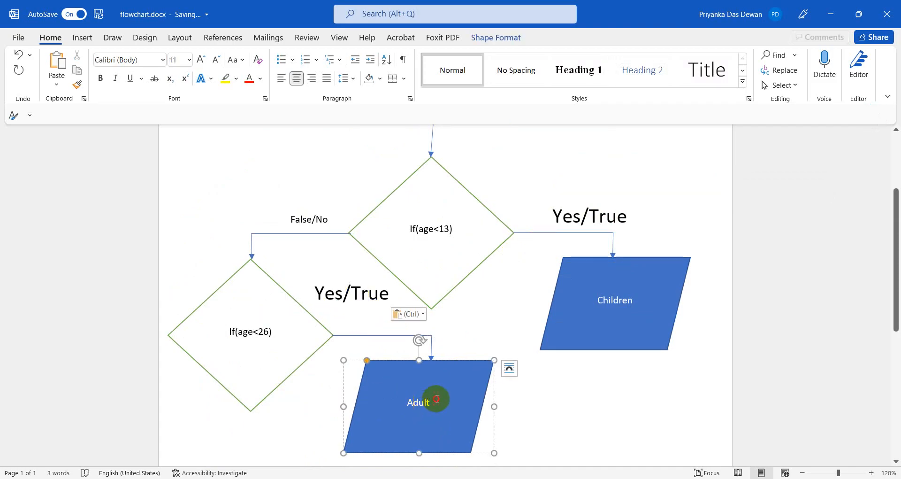
{"action": "key", "text": "BackSpace"}
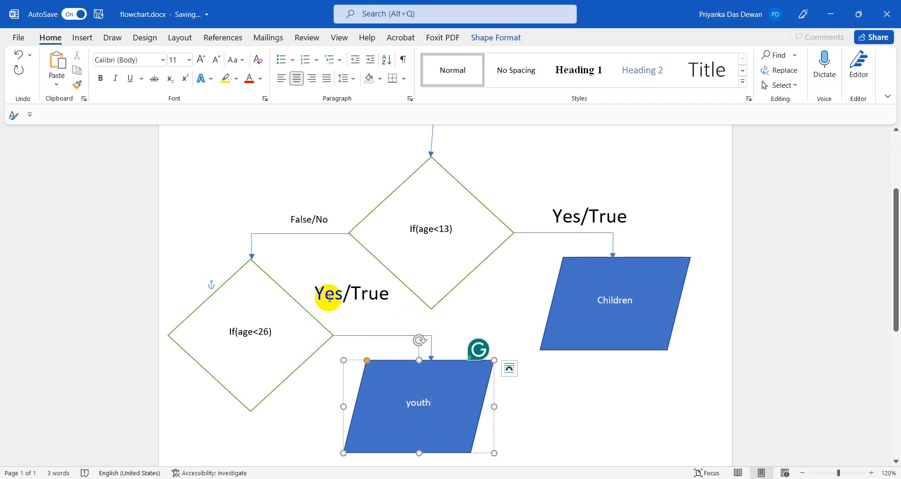
{"action": "left_click", "coordinate": [283, 394]}
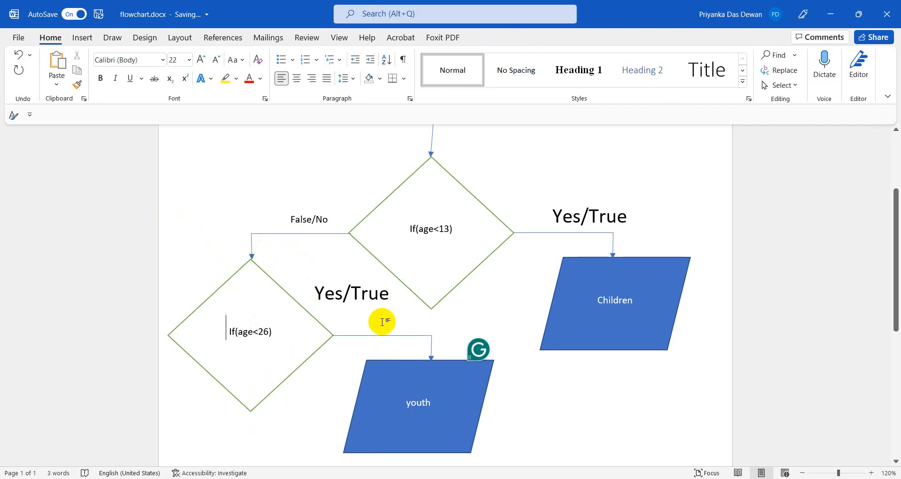
Duplicate the youth parallelogram and place the copy below-left of the If(age<26) diamond.
{"action": "scroll", "coordinate": [282, 403], "scroll_direction": "down", "scroll_amount": 3}
{"action": "left_click", "coordinate": [460, 321]}
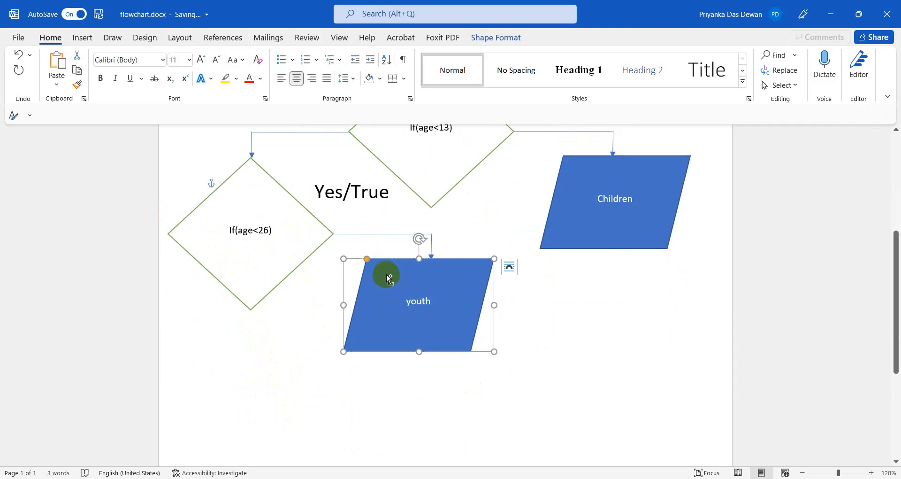
{"action": "left_click", "coordinate": [216, 390]}
{"action": "key", "text": "ctrl+v"}
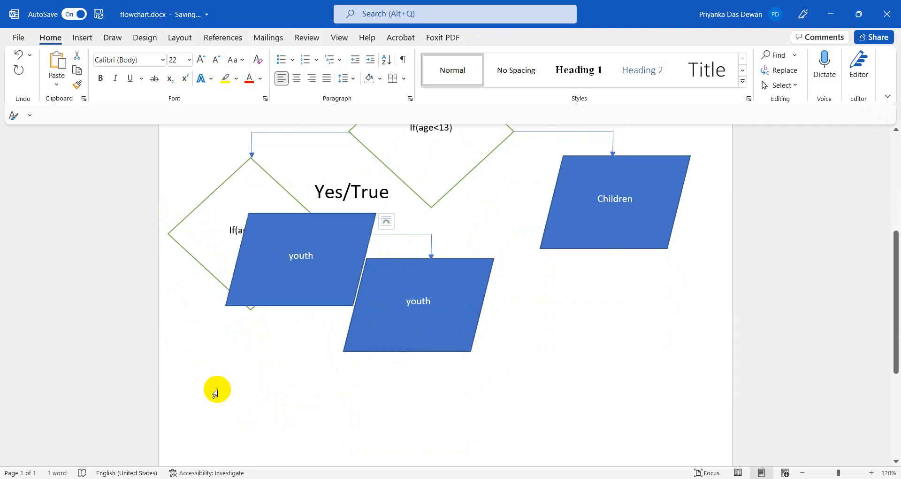
{"action": "left_click", "coordinate": [287, 277]}
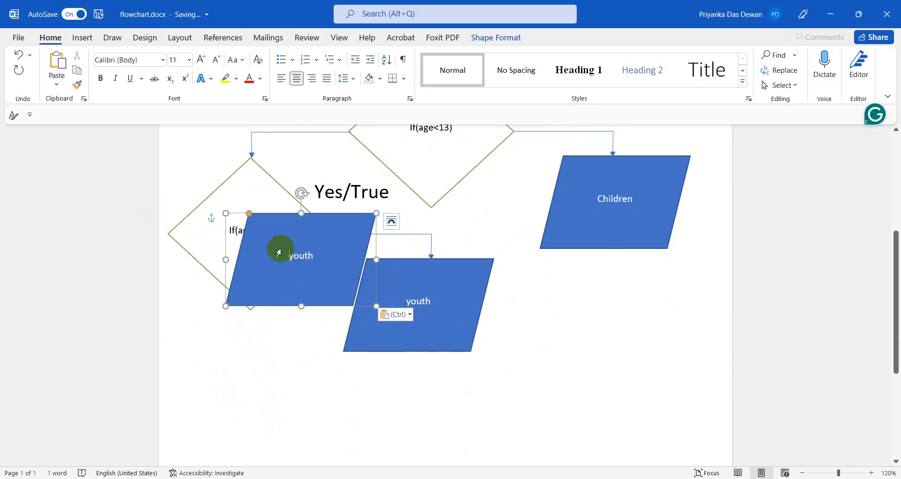
{"action": "left_click_drag", "start_coordinate": [268, 224], "coordinate": [233, 374]}
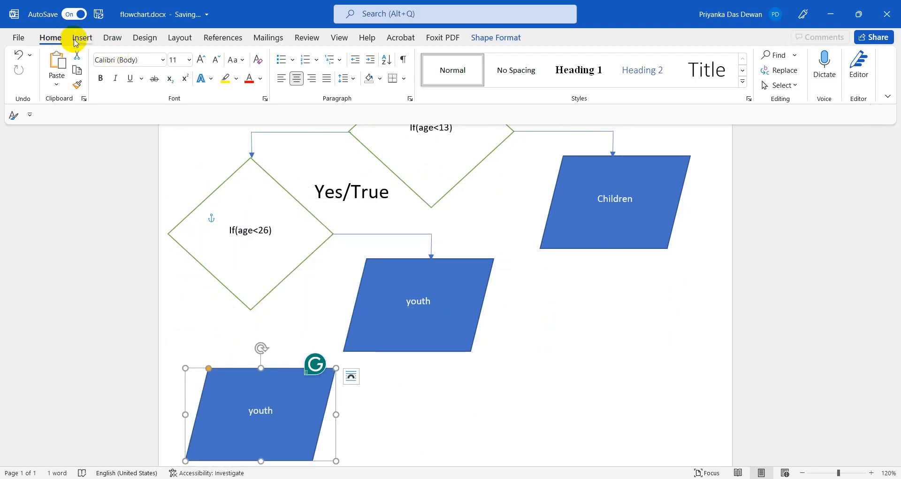
Draw an arrow from the bottom of the If(age<26) diamond down to the lower youth shape.
{"action": "left_click", "coordinate": [76, 40]}
{"action": "left_click", "coordinate": [161, 56]}
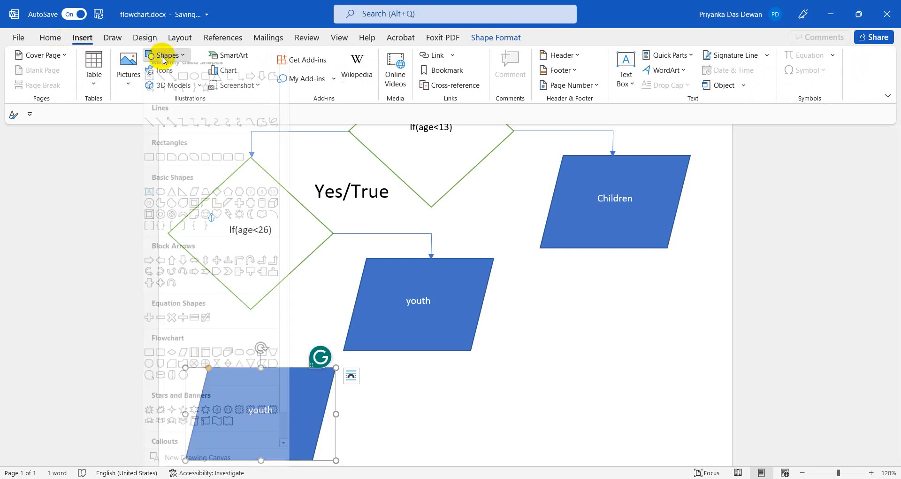
{"action": "left_click", "coordinate": [171, 85]}
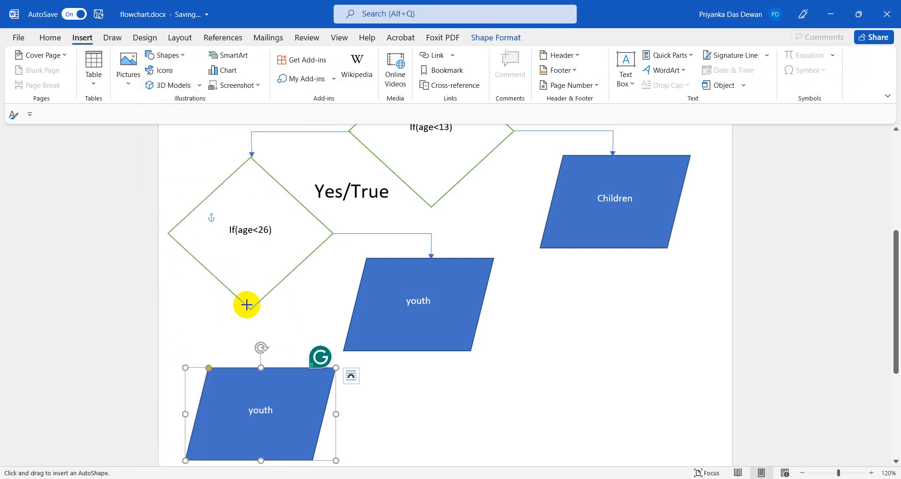
{"action": "left_click_drag", "start_coordinate": [250, 307], "coordinate": [256, 364]}
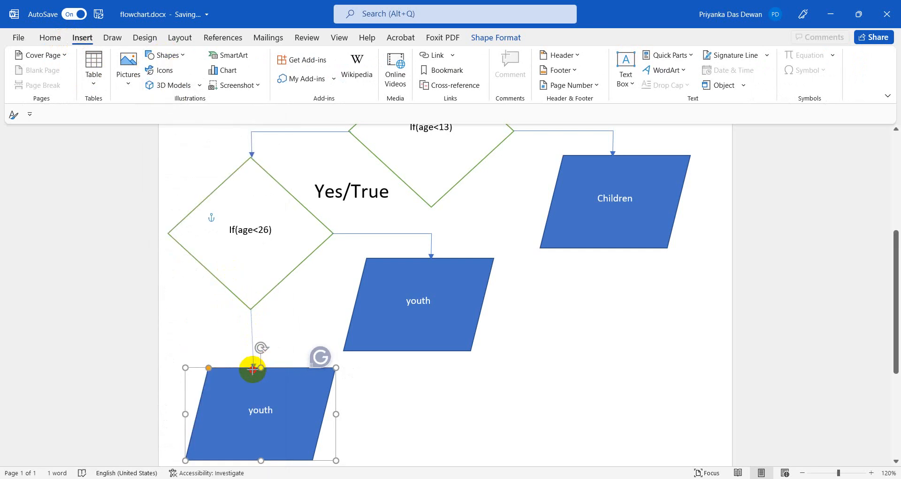
{"action": "scroll", "coordinate": [577, 405], "scroll_direction": "up", "scroll_amount": 3}
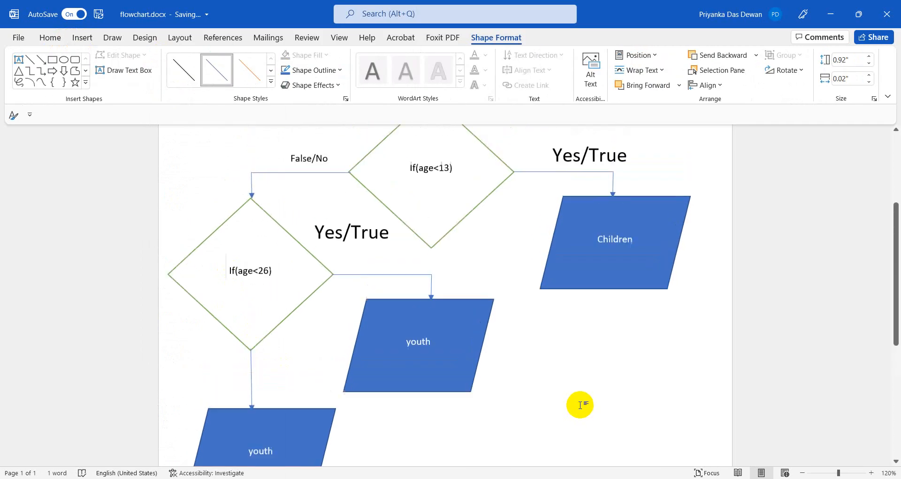
{"action": "left_click", "coordinate": [580, 405]}
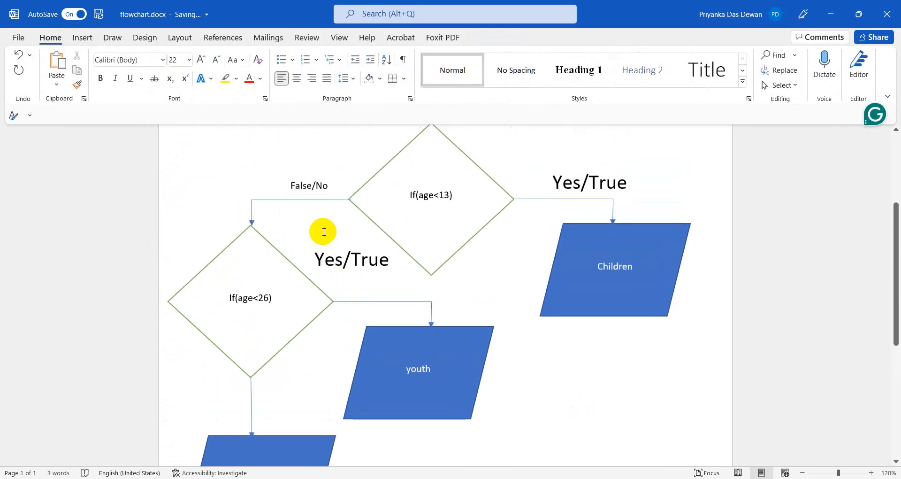
Copy the False/No label and paste it beside the new downward arrow.
{"action": "triple_click", "coordinate": [305, 189]}
{"action": "key", "text": "ctrl+c"}
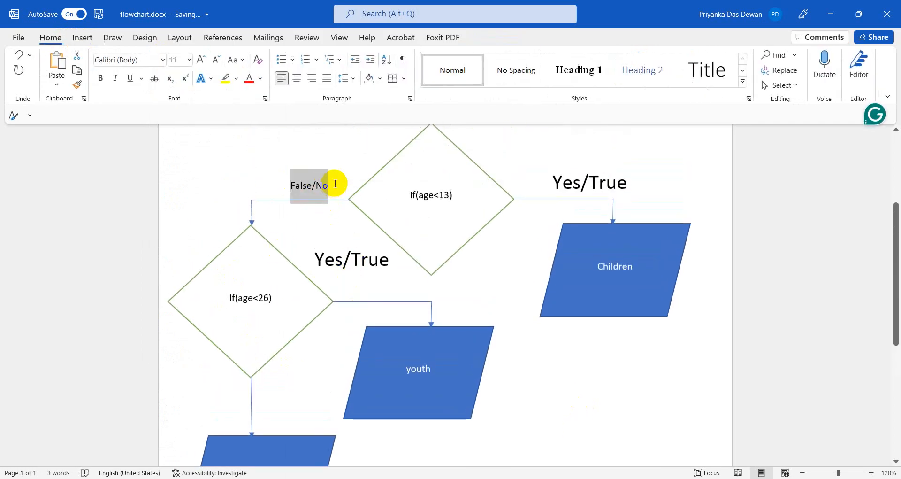
{"action": "scroll", "coordinate": [278, 312], "scroll_direction": "down", "scroll_amount": 1}
{"action": "scroll", "coordinate": [277, 312], "scroll_direction": "down", "scroll_amount": 2}
{"action": "left_click", "coordinate": [268, 348]}
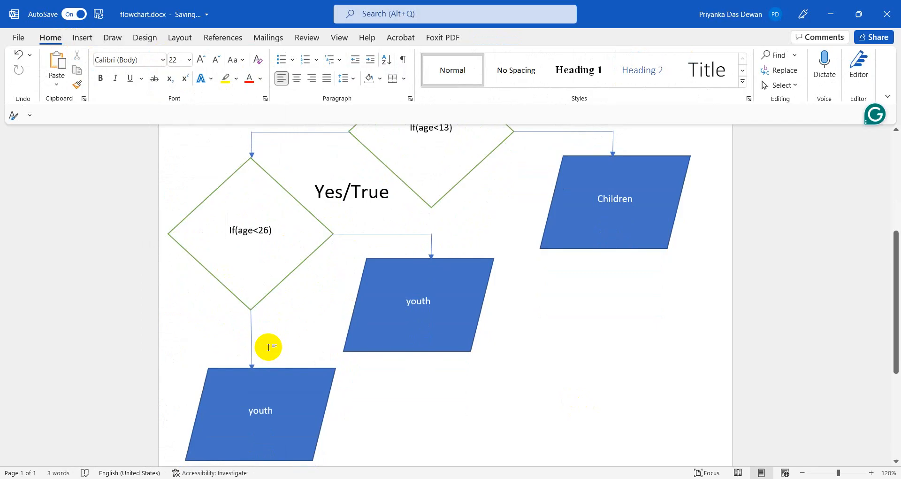
{"action": "key", "text": "ctrl+v"}
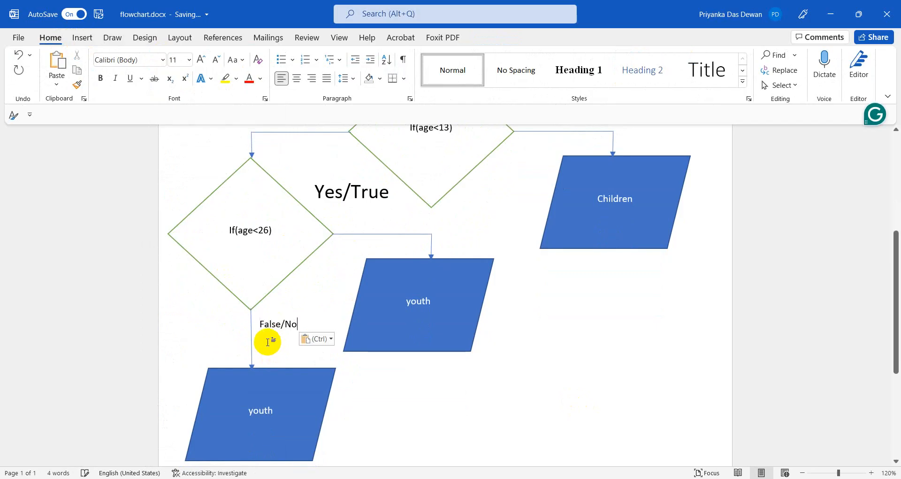
{"action": "scroll", "coordinate": [326, 353], "scroll_direction": "up", "scroll_amount": 3}
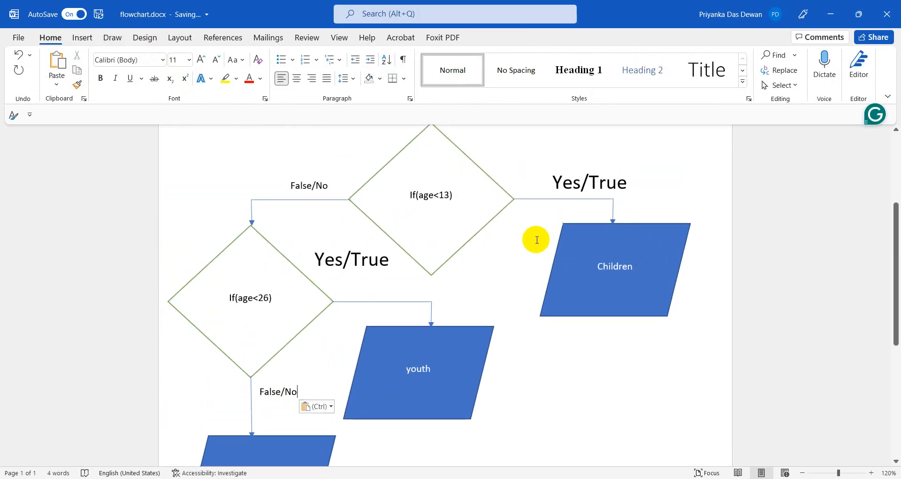
{"action": "left_click_drag", "start_coordinate": [439, 195], "coordinate": [452, 195]}
{"action": "left_click", "coordinate": [615, 266]}
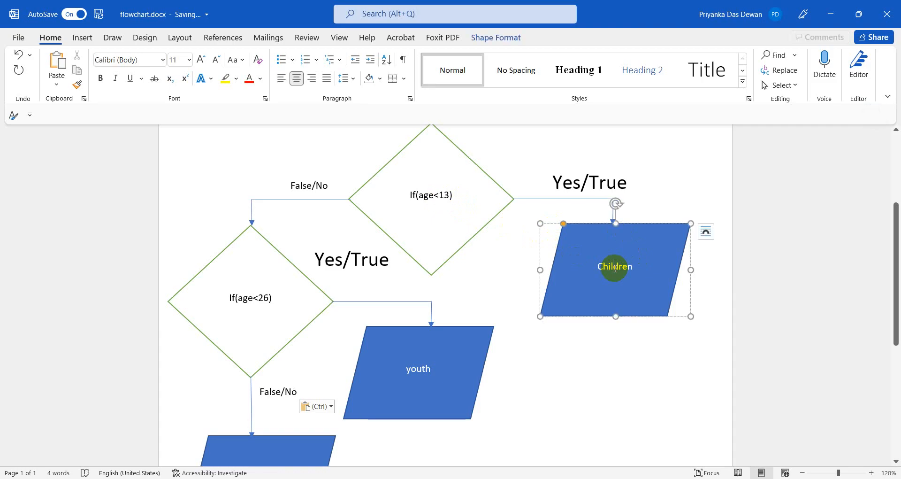
Make the upper true-branch shape read Youth and change the lower False/No shape's text to Adult.
{"action": "left_click", "coordinate": [251, 301]}
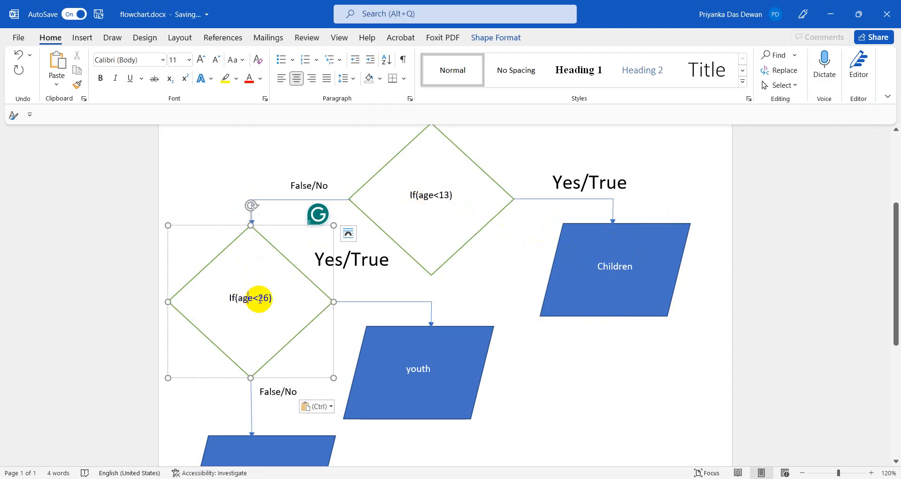
{"action": "left_click", "coordinate": [411, 363]}
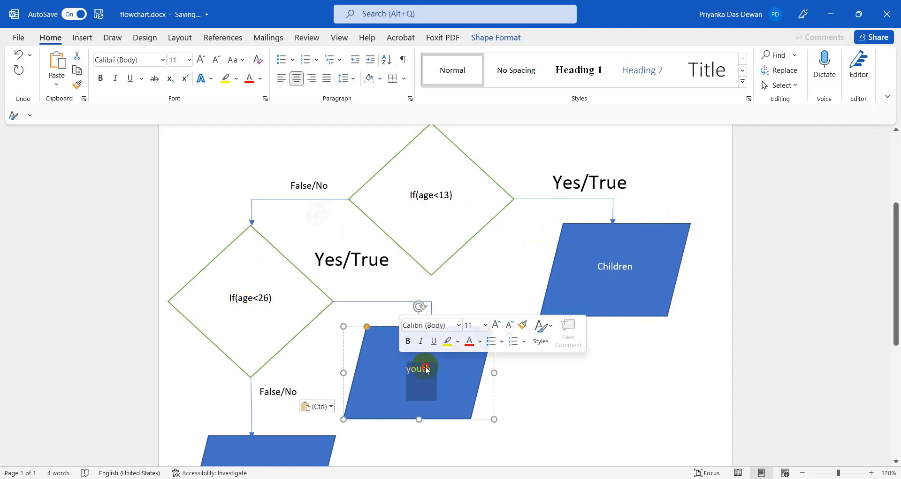
{"action": "key", "text": "BackSpace"}
{"action": "key", "text": "BackSpace"}
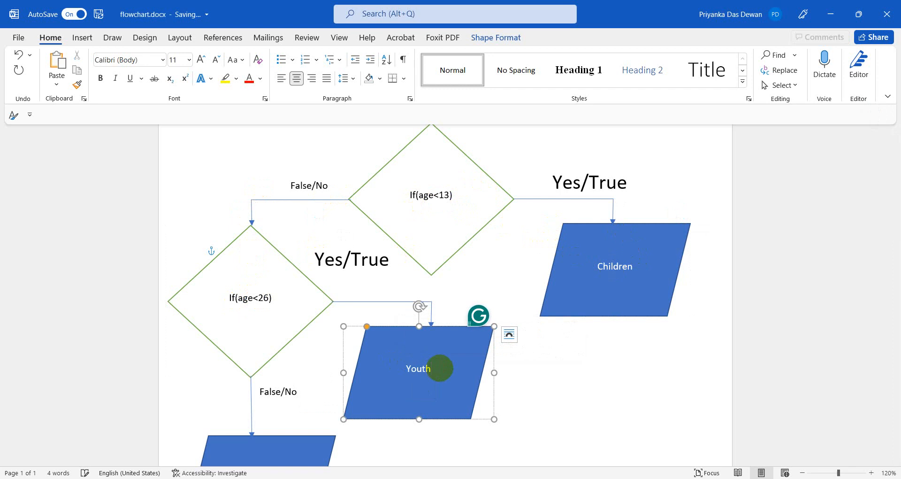
{"action": "scroll", "coordinate": [350, 337], "scroll_direction": "down", "scroll_amount": 3}
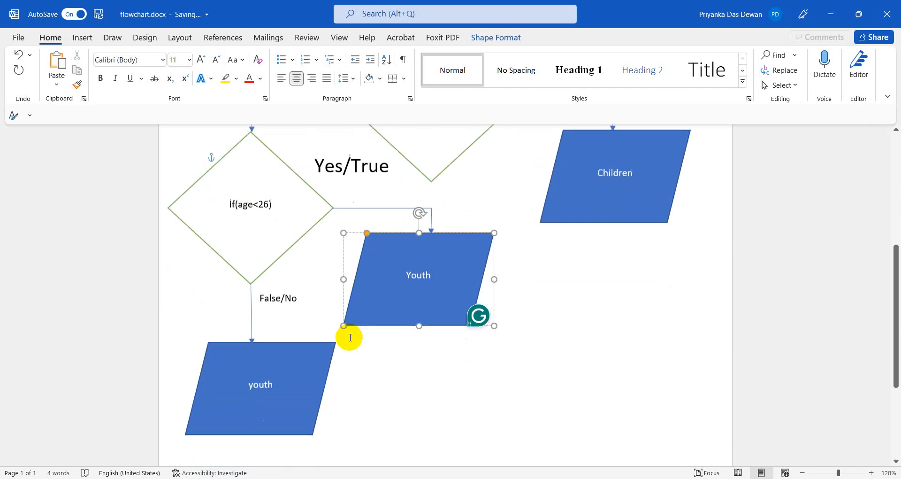
{"action": "left_click", "coordinate": [252, 379]}
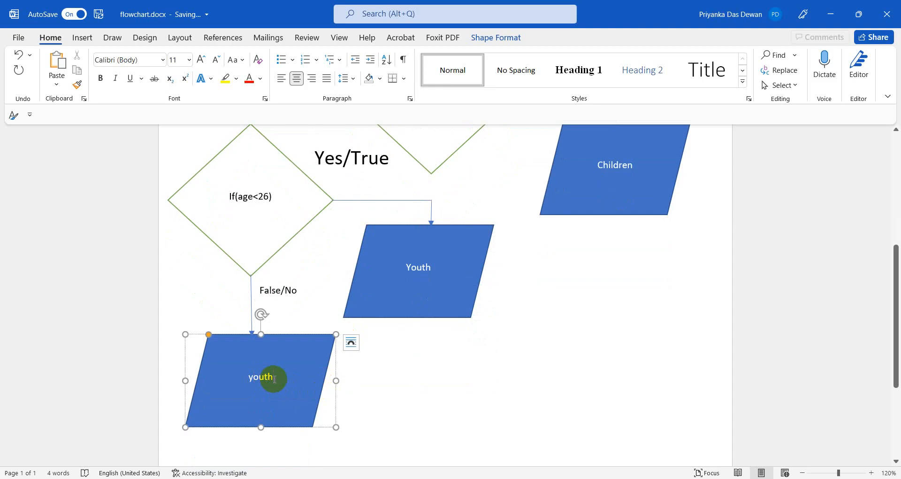
{"action": "key", "text": "BackSpace"}
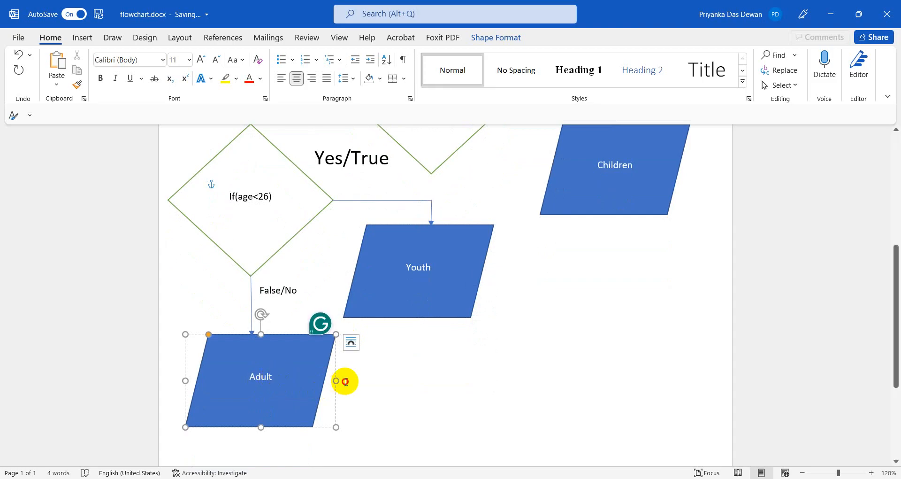
{"action": "left_click", "coordinate": [598, 393]}
{"action": "scroll", "coordinate": [598, 393], "scroll_direction": "up", "scroll_amount": 3}
{"action": "scroll", "coordinate": [598, 392], "scroll_direction": "up", "scroll_amount": 1}
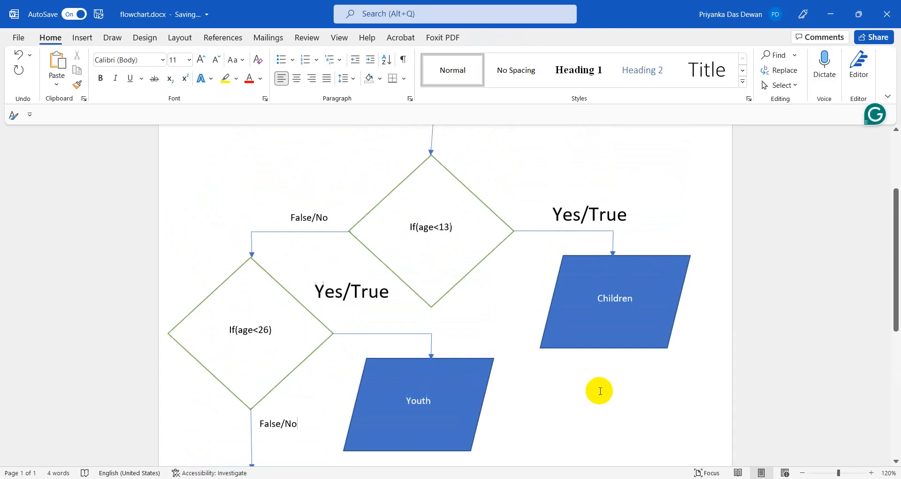
Change the starting box from Age =20 to Age =28.
{"action": "scroll", "coordinate": [481, 352], "scroll_direction": "up", "scroll_amount": 4}
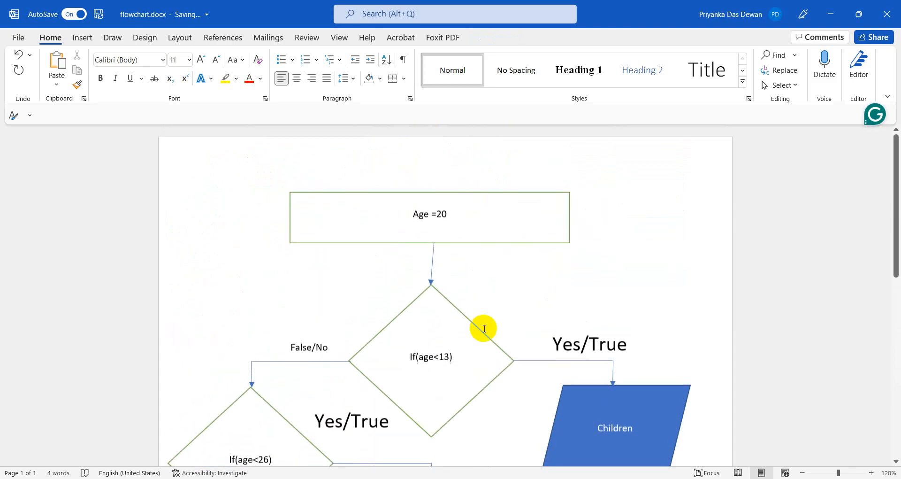
{"action": "left_click", "coordinate": [458, 207]}
{"action": "key", "text": "BackSpace"}
{"action": "key", "text": "BackSpace"}
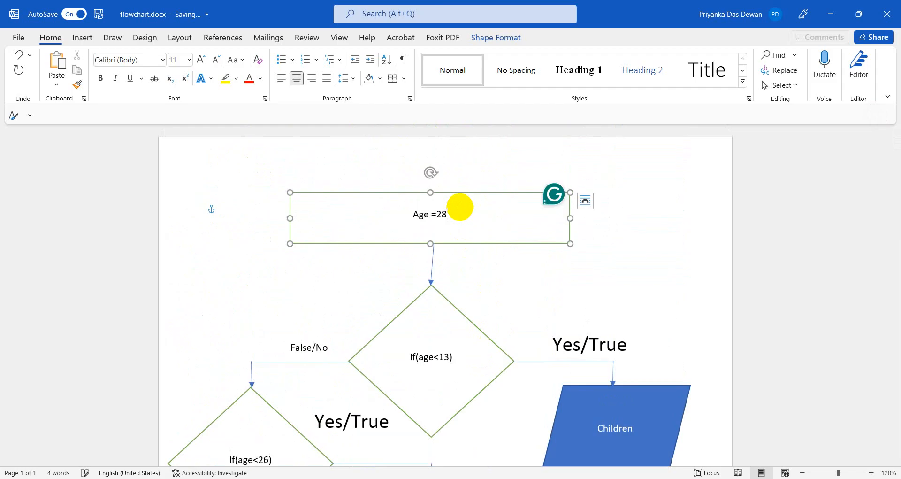
{"action": "left_click", "coordinate": [488, 289]}
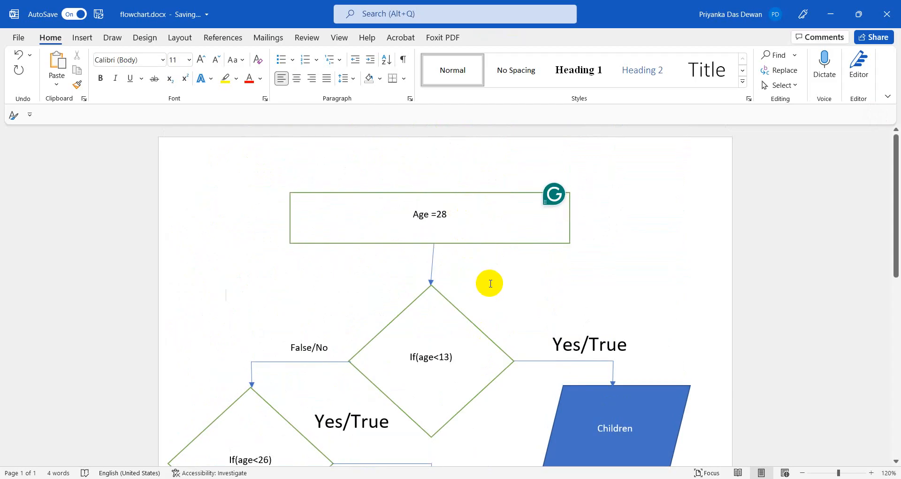
{"action": "scroll", "coordinate": [490, 283], "scroll_direction": "down", "scroll_amount": 2}
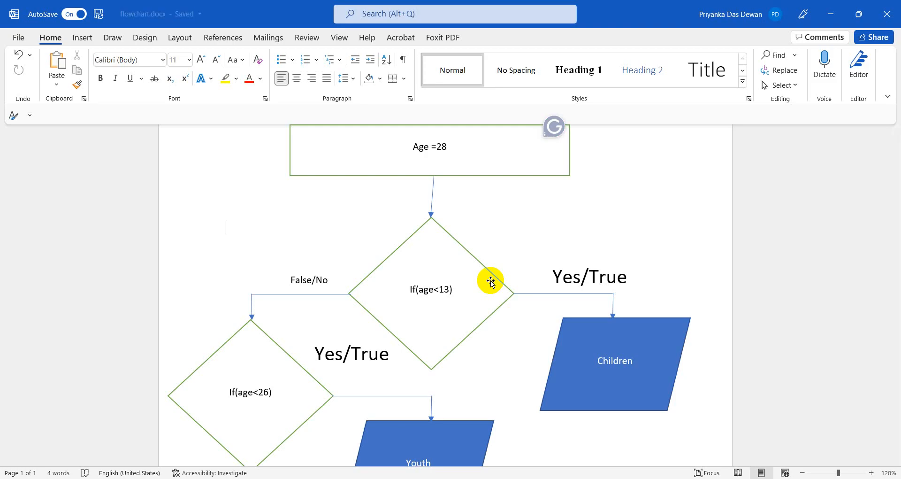
{"action": "scroll", "coordinate": [490, 280], "scroll_direction": "up", "scroll_amount": 1}
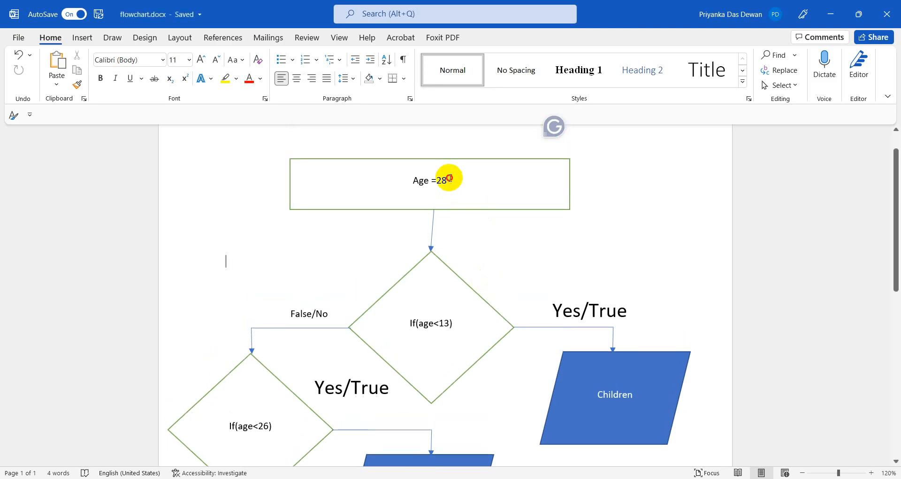
Trace age 28 through If(age<13) False/No and If(age<26) to the Adult outcome.
{"action": "left_click", "coordinate": [434, 323]}
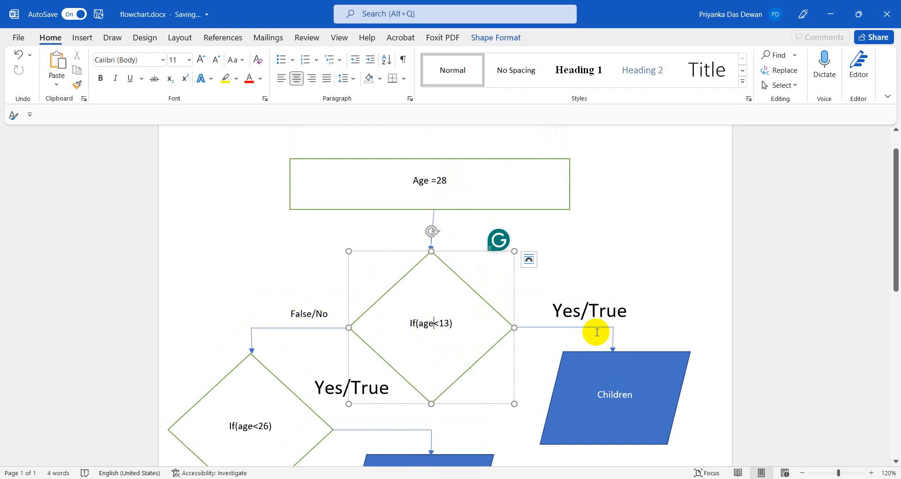
{"action": "left_click", "coordinate": [609, 401]}
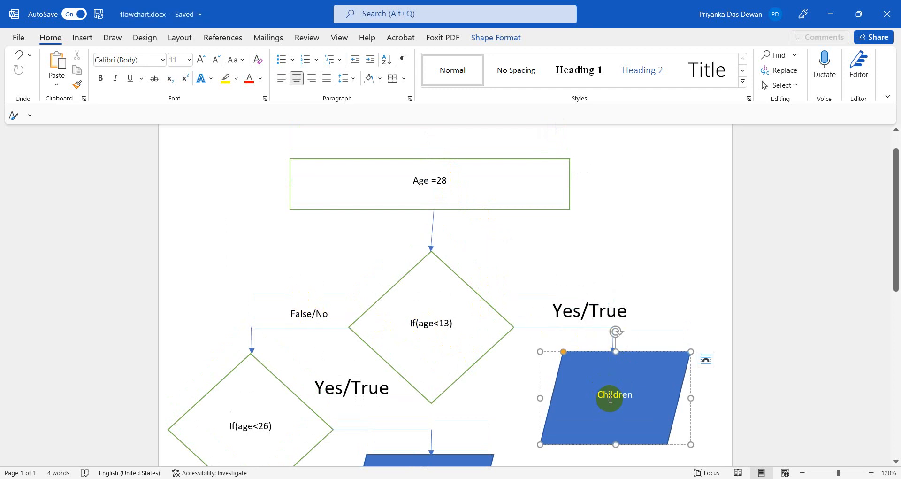
{"action": "left_click", "coordinate": [407, 329]}
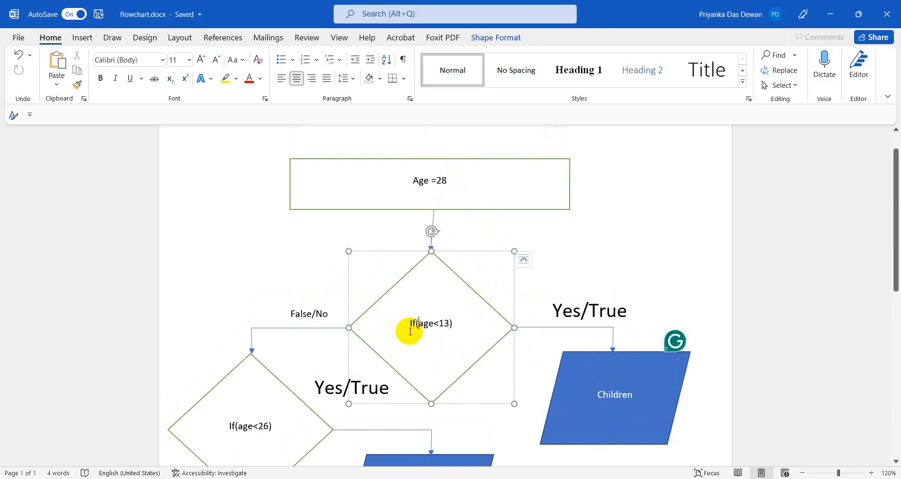
{"action": "left_click", "coordinate": [307, 314]}
{"action": "left_click", "coordinate": [246, 421]}
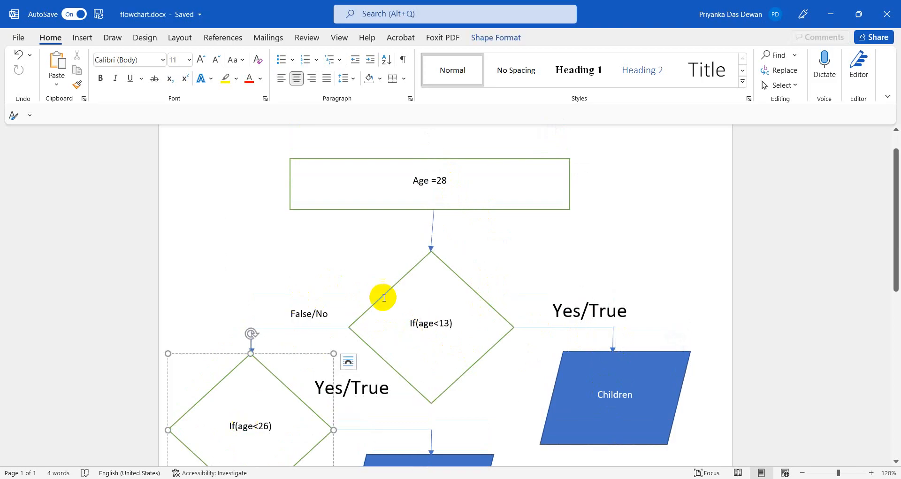
{"action": "left_click", "coordinate": [428, 323]}
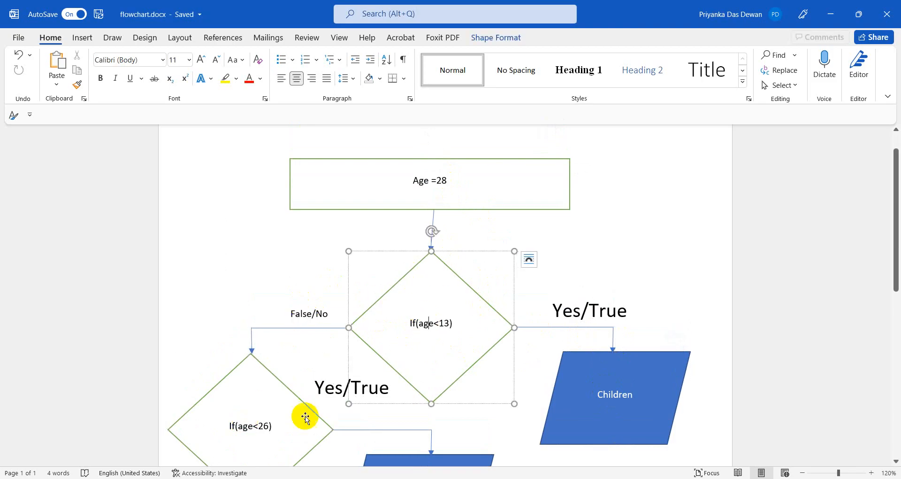
{"action": "left_click", "coordinate": [242, 426]}
{"action": "scroll", "coordinate": [242, 425], "scroll_direction": "down", "scroll_amount": 1}
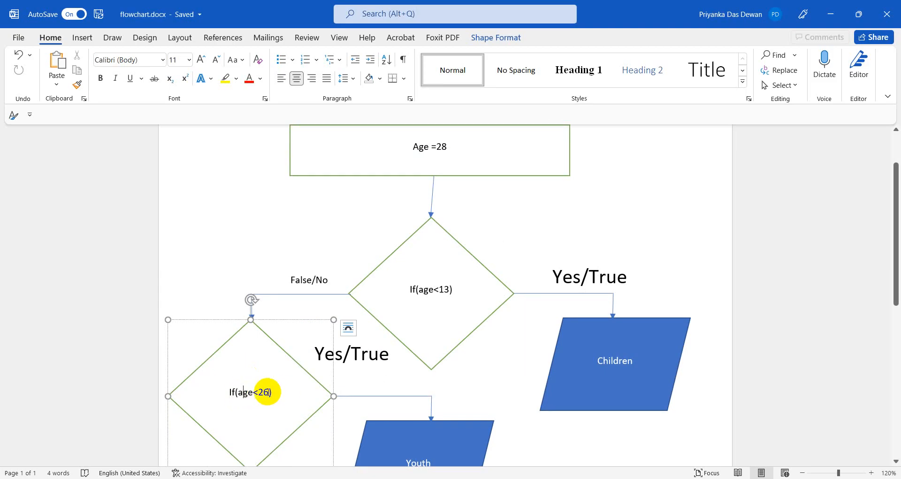
{"action": "scroll", "coordinate": [267, 392], "scroll_direction": "down", "scroll_amount": 3}
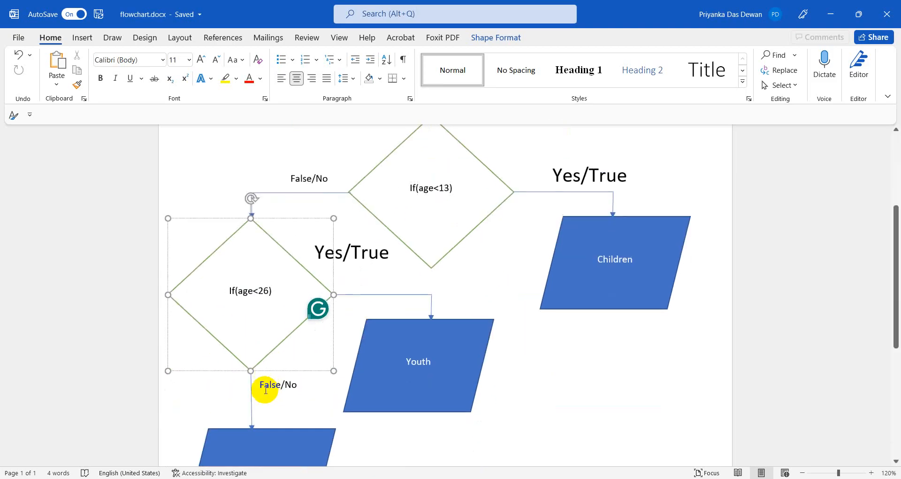
{"action": "left_click", "coordinate": [266, 445]}
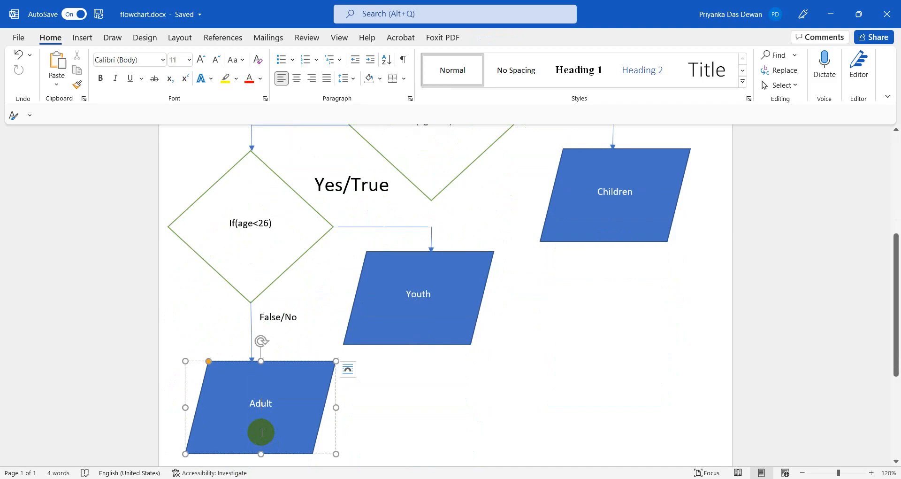
{"action": "scroll", "coordinate": [411, 340], "scroll_direction": "up", "scroll_amount": 1}
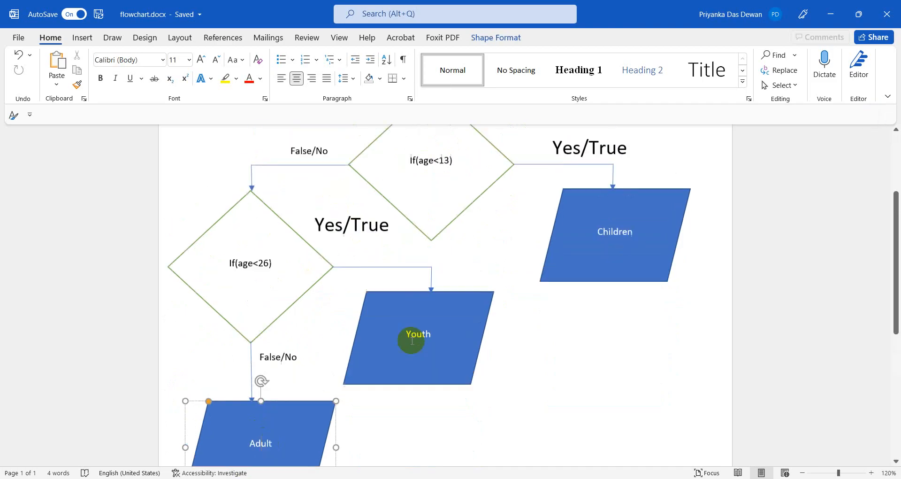
{"action": "scroll", "coordinate": [412, 340], "scroll_direction": "up", "scroll_amount": 6}
Set the starting box to Age =12 and trace it through If(age<13) to Children.
{"action": "left_click", "coordinate": [466, 215]}
{"action": "key", "text": "BackSpace"}
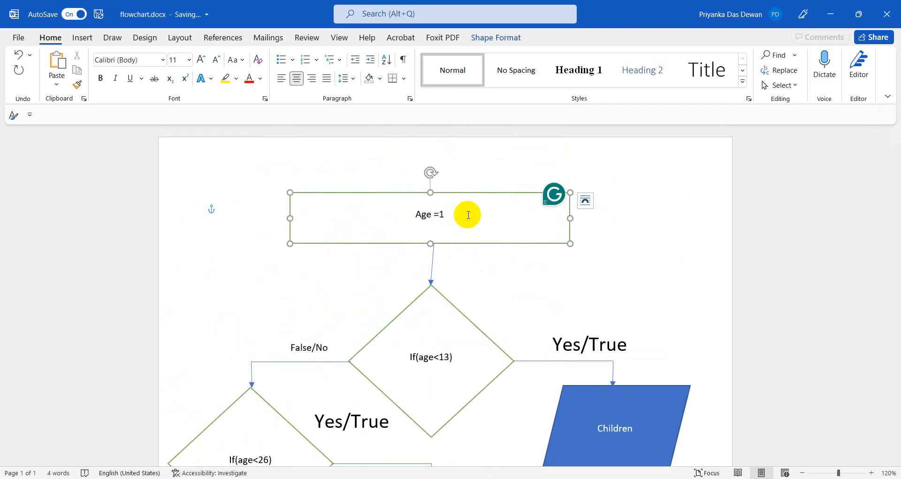
{"action": "left_click", "coordinate": [558, 286]}
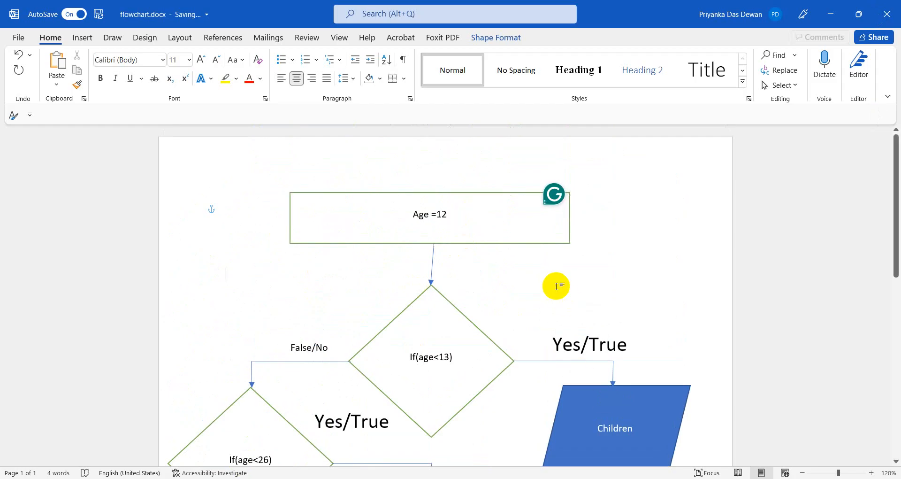
{"action": "scroll", "coordinate": [559, 305], "scroll_direction": "down", "scroll_amount": 1}
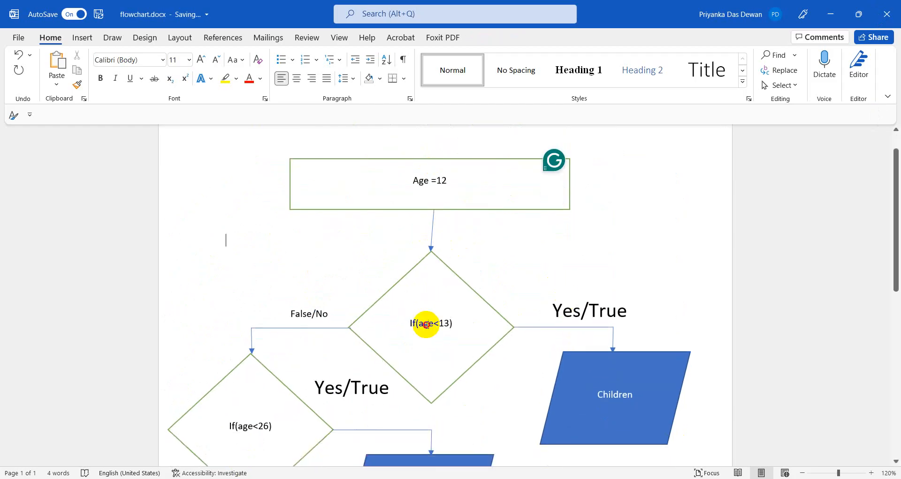
{"action": "left_click", "coordinate": [426, 322]}
{"action": "left_click", "coordinate": [625, 370]}
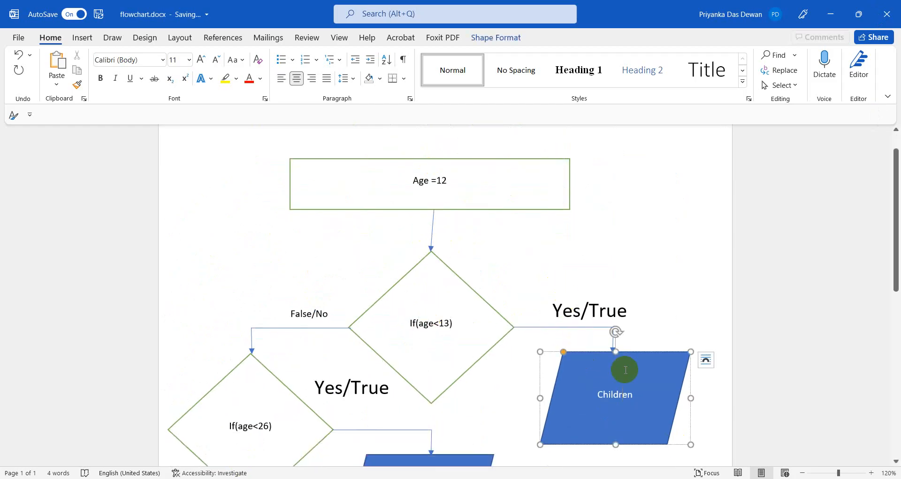
{"action": "scroll", "coordinate": [410, 285], "scroll_direction": "down", "scroll_amount": 3}
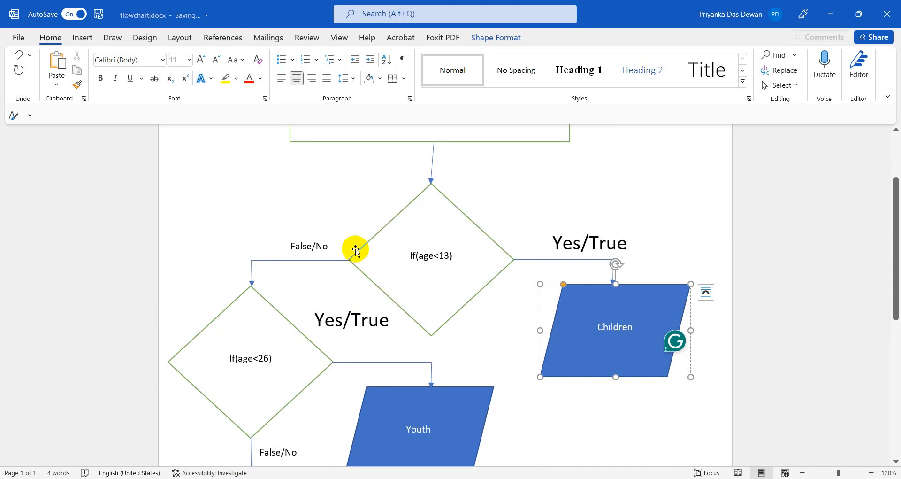
{"action": "left_click", "coordinate": [248, 358]}
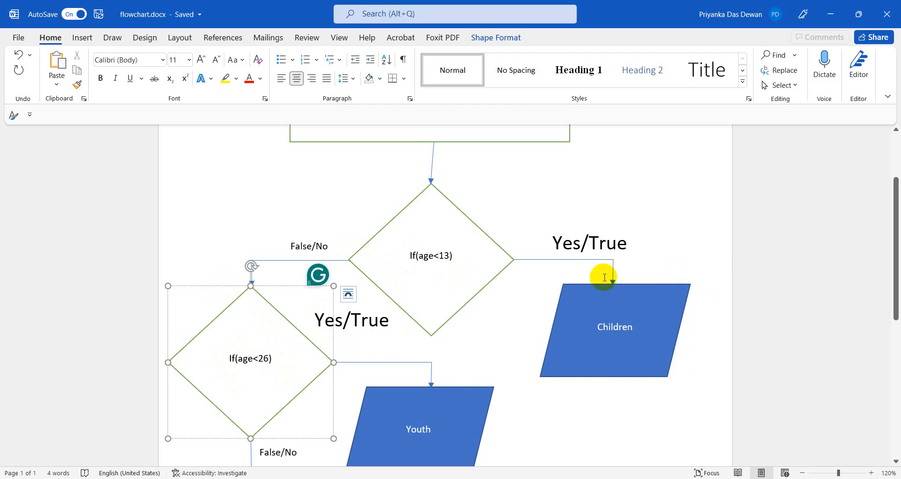
{"action": "scroll", "coordinate": [408, 280], "scroll_direction": "up", "scroll_amount": 3}
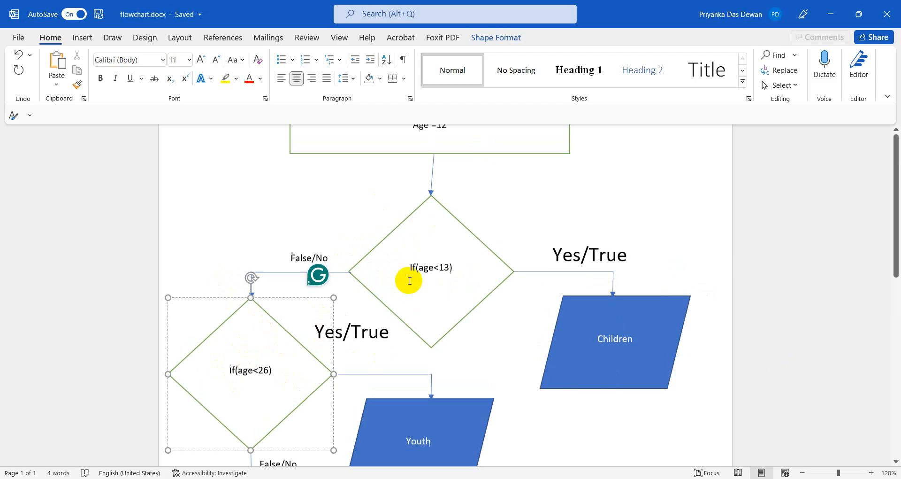
{"action": "left_click", "coordinate": [425, 327]}
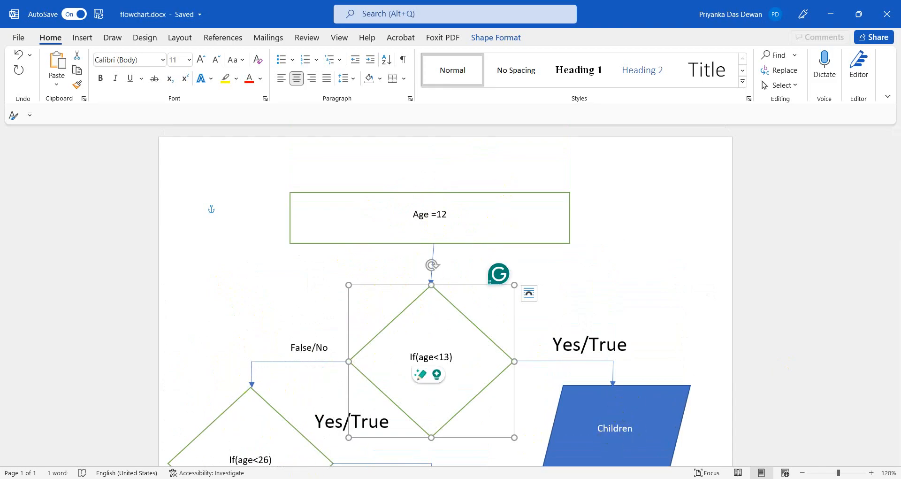
Switch to Notepad and put the cursor on the last formula line.
{"action": "key", "text": "alt+Tab"}
{"action": "scroll", "coordinate": [282, 412], "scroll_direction": "up", "scroll_amount": 1}
{"action": "left_click", "coordinate": [170, 436]}
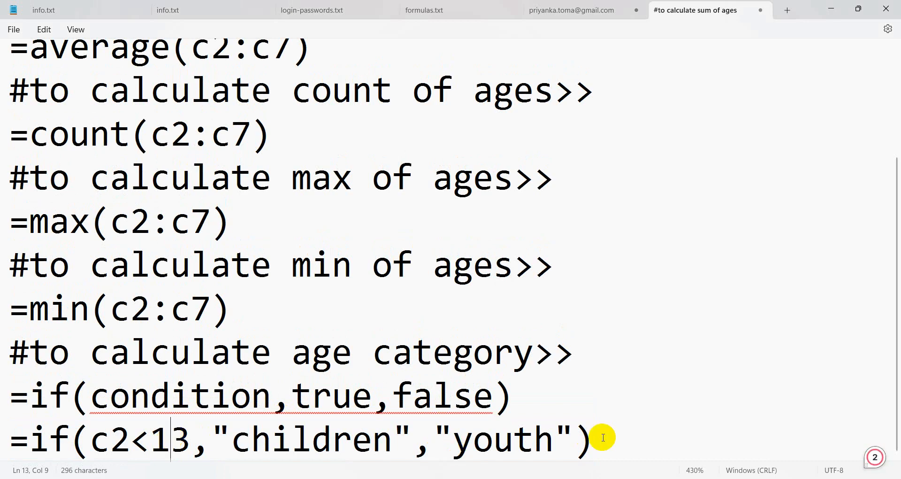
Rewrite the last formula line as =if(c2<13,"children", correcting the typos along the way.
{"action": "left_click", "coordinate": [603, 437]}
{"action": "key", "text": "BackSpace"}
{"action": "key", "text": "BackSpace"}
{"action": "key", "text": "BackSpace"}
{"action": "key", "text": "BackSpace"}
{"action": "key", "text": "BackSpace"}
{"action": "key", "text": "BackSpace"}
{"action": "key", "text": "BackSpace"}
{"action": "key", "text": "BackSpace"}
{"action": "key", "text": "BackSpace"}
{"action": "key", "text": "BackSpace"}
{"action": "key", "text": "BackSpace"}
{"action": "key", "text": "BackSpace"}
{"action": "key", "text": "BackSpace"}
{"action": "key", "text": "BackSpace"}
{"action": "key", "text": "BackSpace"}
{"action": "key", "text": "BackSpace"}
{"action": "key", "text": "BackSpace"}
{"action": "key", "text": "BackSpace"}
{"action": "key", "text": "BackSpace"}
{"action": "key", "text": "BackSpace"}
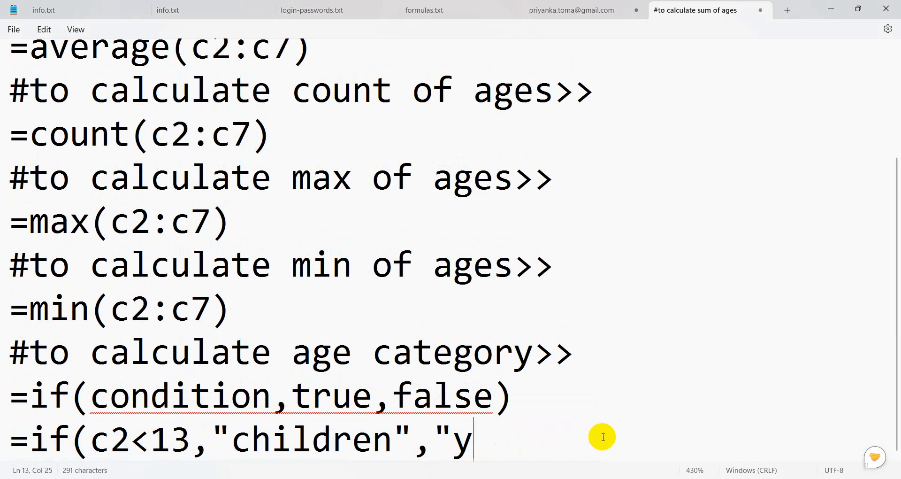
{"action": "key", "text": "BackSpace"}
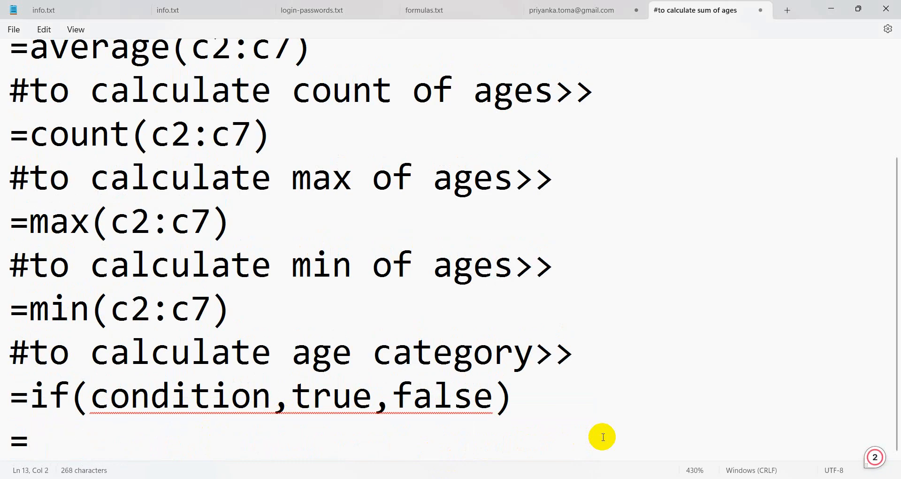
{"action": "type", "text": "if(c2"}
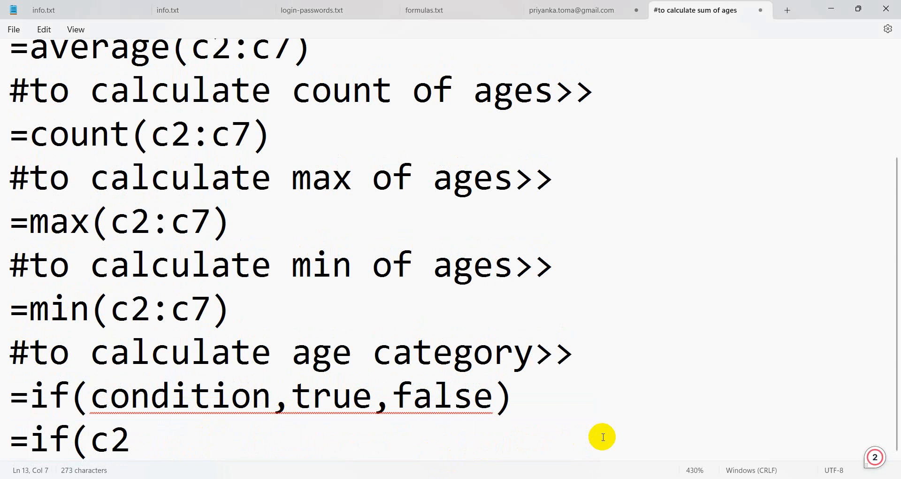
{"action": "type", "text": ">"}
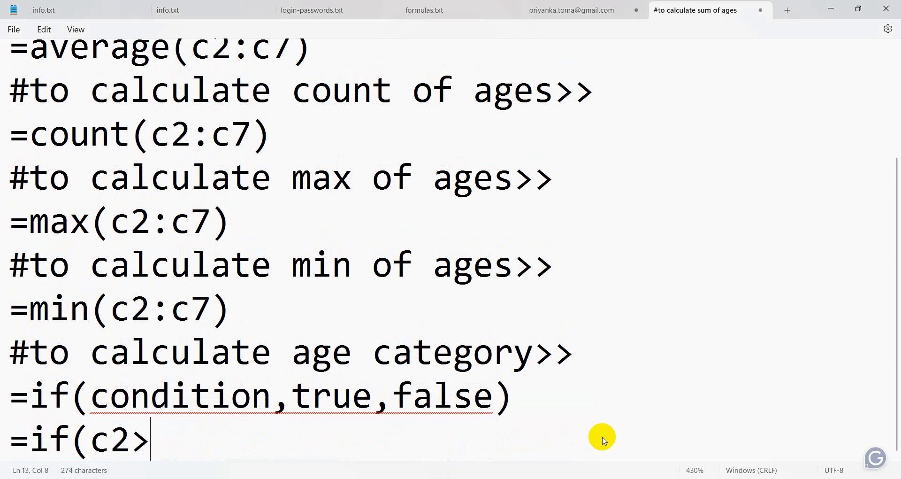
{"action": "type", "text": "1"}
{"action": "key", "text": "BackSpace"}
{"action": "key", "text": "BackSpace"}
{"action": "type", "text": "<"}
{"action": "key", "text": "BackSpace"}
{"action": "type", "text": ">"}
{"action": "key", "text": "BackSpace"}
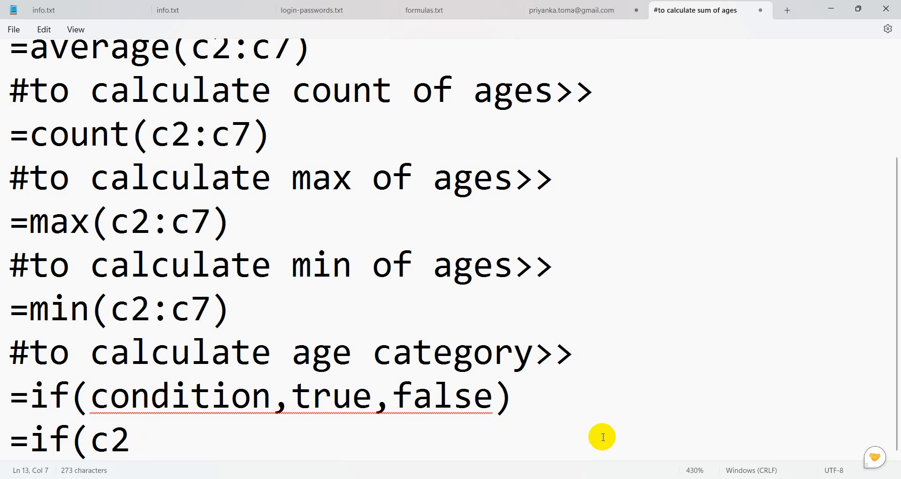
{"action": "type", "text": "<13"}
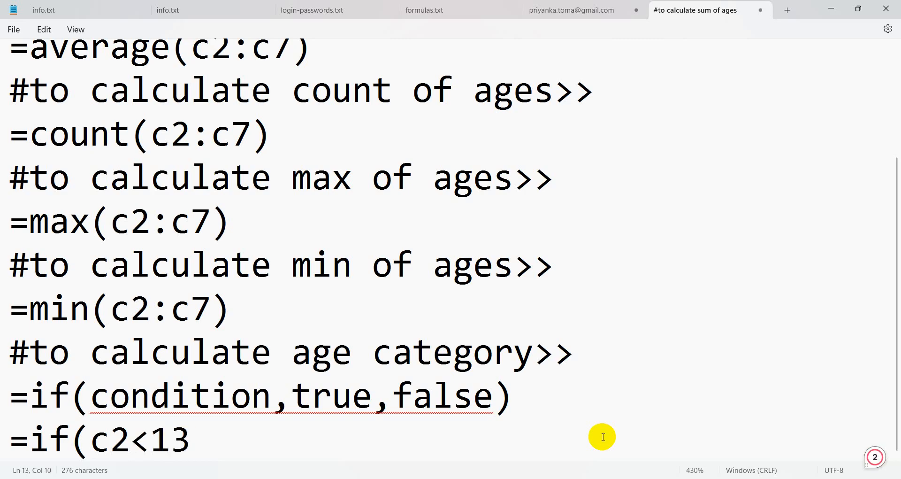
{"action": "type", "text": ",\"childr"}
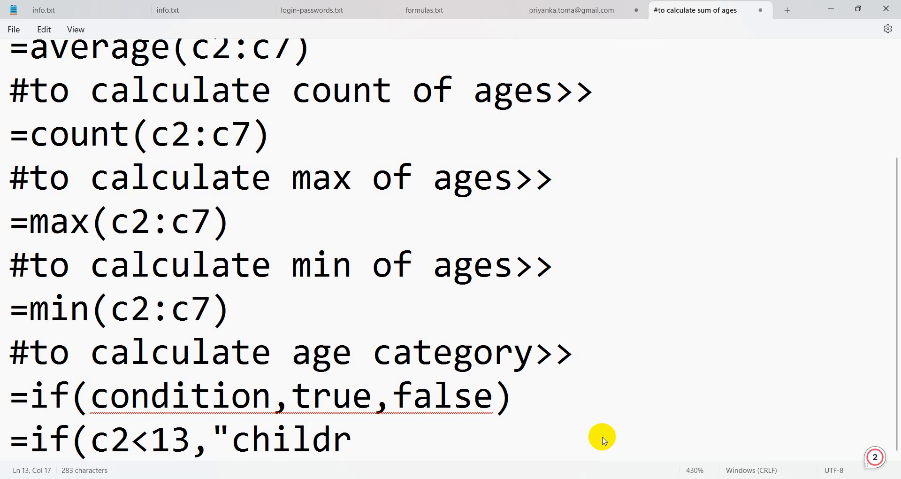
{"action": "type", "text": "en\""}
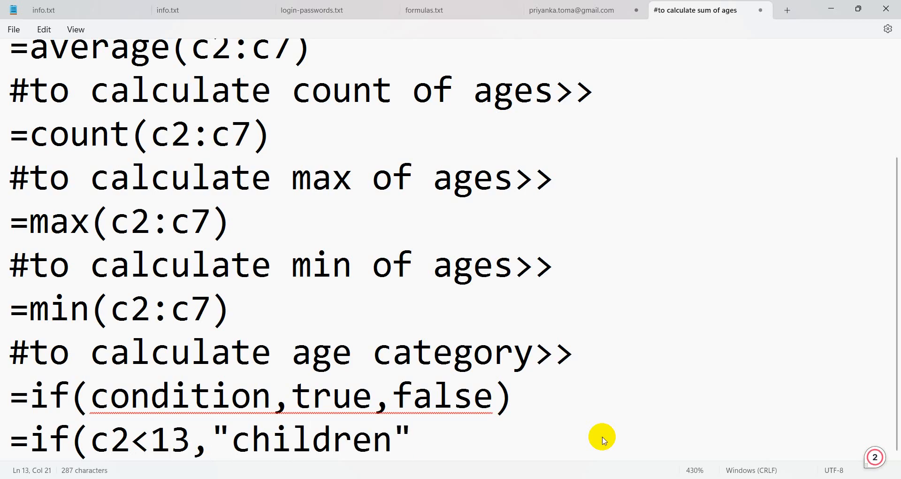
{"action": "type", "text": ","}
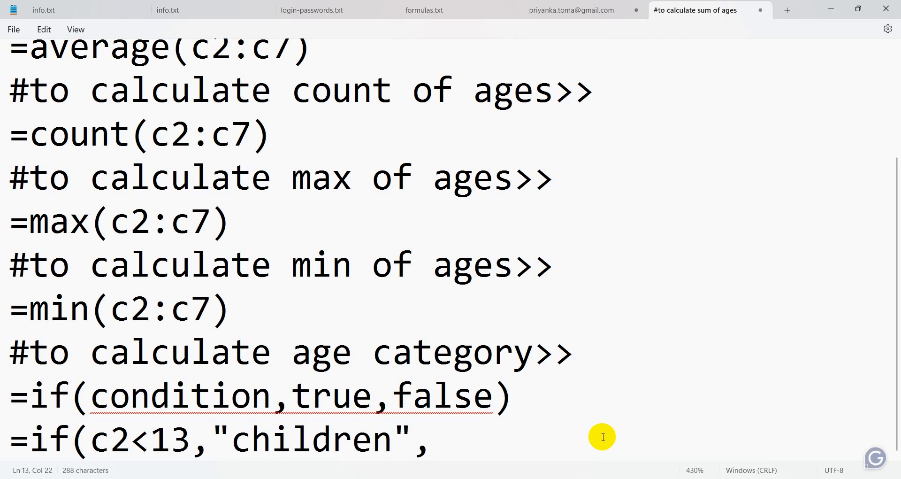
{"action": "type", "text": "\"yo"}
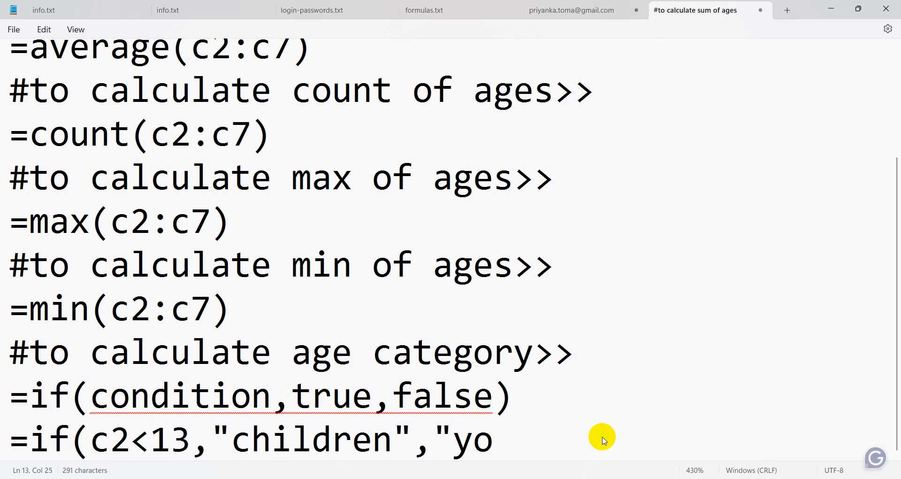
{"action": "key", "text": "BackSpace"}
{"action": "key", "text": "BackSpace"}
{"action": "key", "text": "BackSpace"}
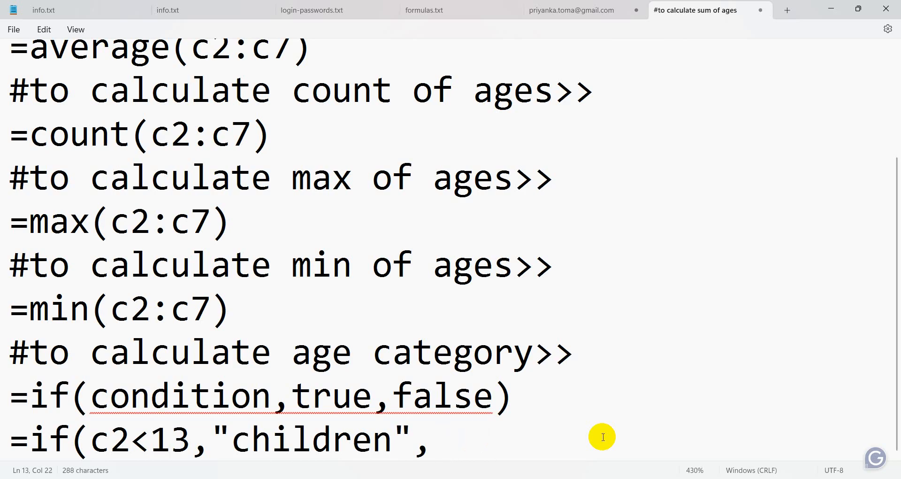
Highlight the c2 reference and the "children" result to explain them.
{"action": "left_click", "coordinate": [110, 439]}
{"action": "left_click_drag", "start_coordinate": [212, 428], "coordinate": [407, 425]}
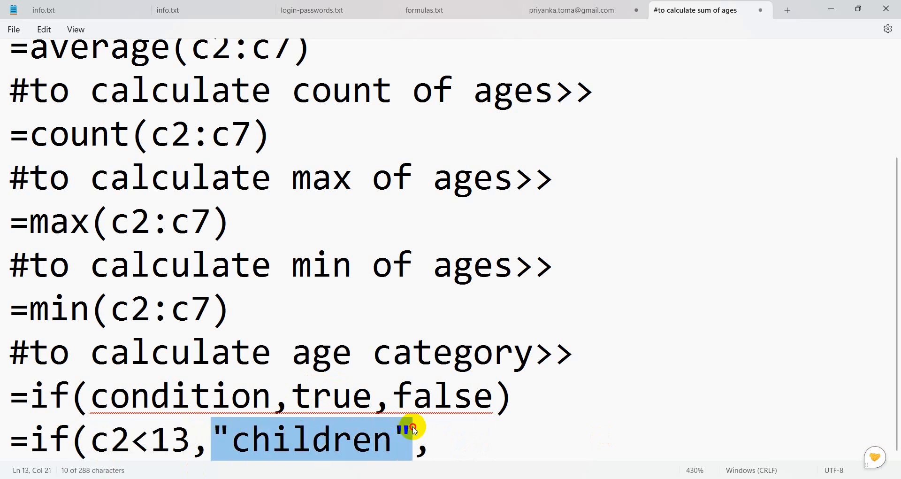
{"action": "left_click", "coordinate": [514, 448]}
{"action": "left_click", "coordinate": [471, 402]}
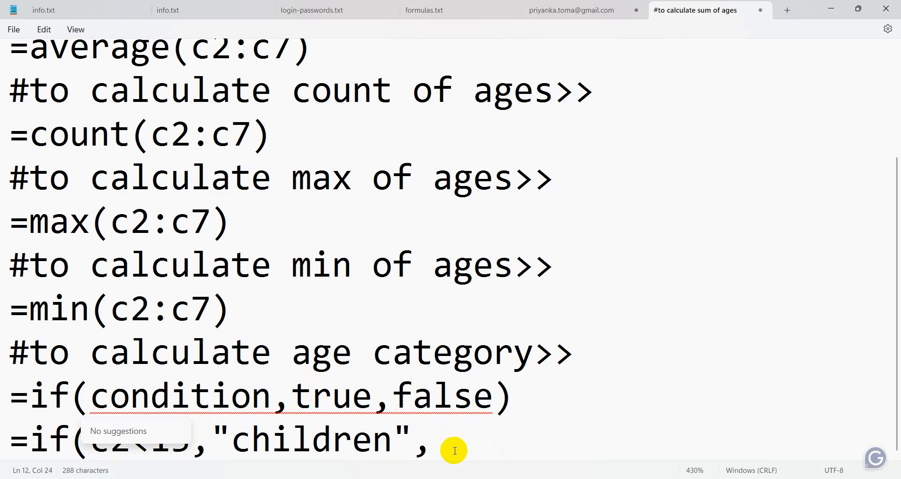
Append if(c2<26,"youth","adult") to the formula, fixing mistyped characters.
{"action": "left_click", "coordinate": [455, 450]}
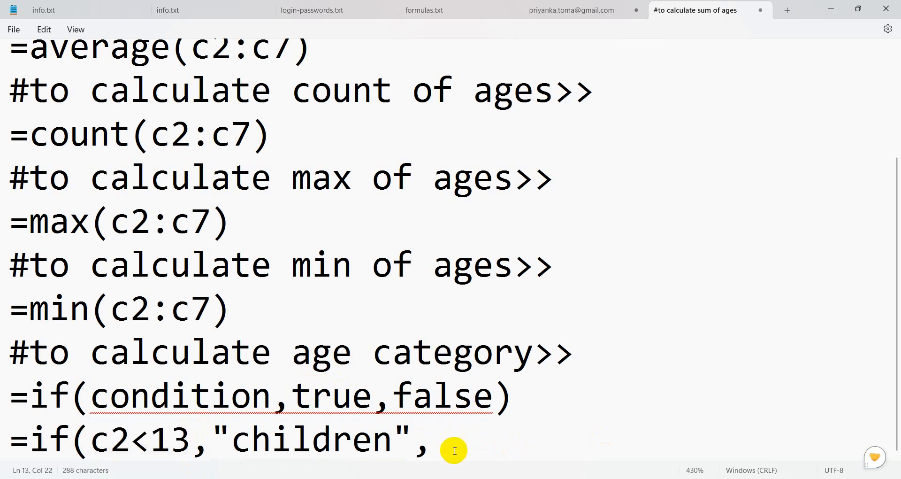
{"action": "type", "text": "if("}
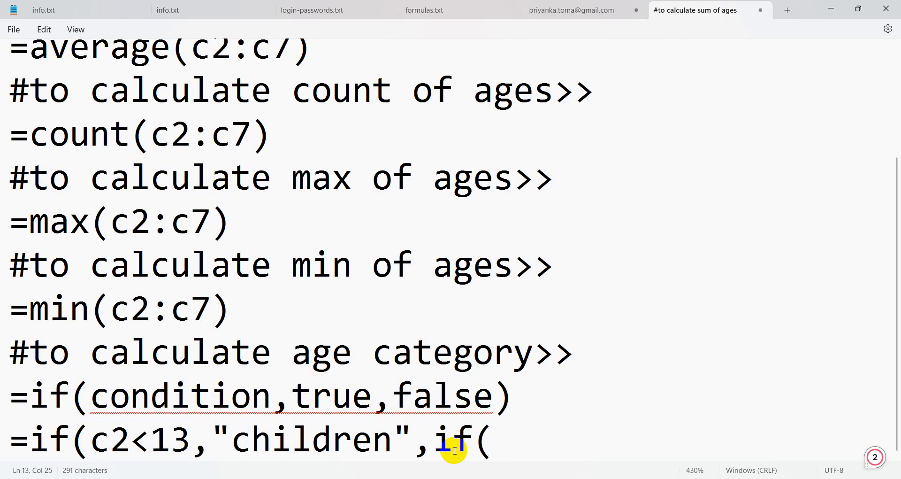
{"action": "type", "text": "c2>"}
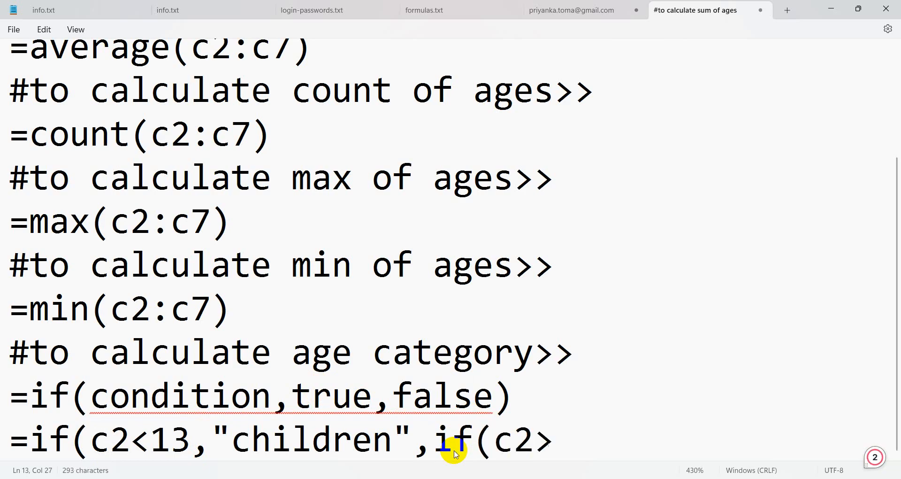
{"action": "key", "text": "BackSpace"}
{"action": "type", "text": "<2"}
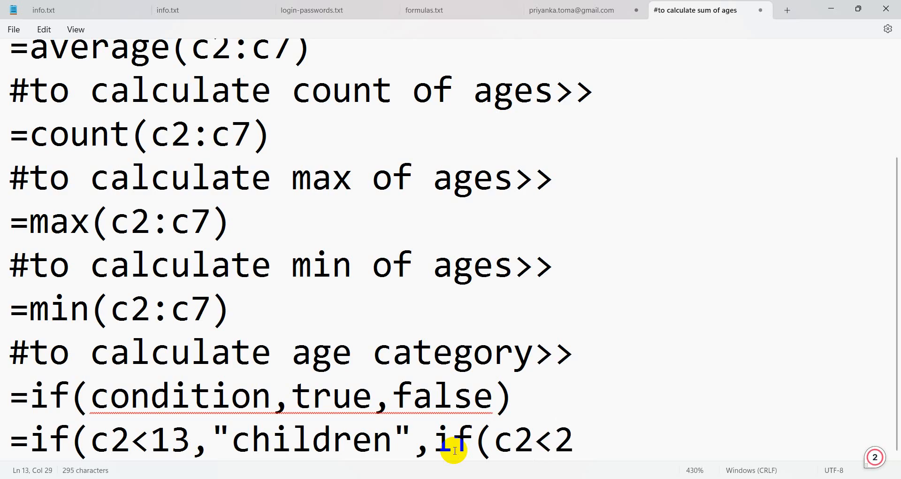
{"action": "type", "text": "6,"}
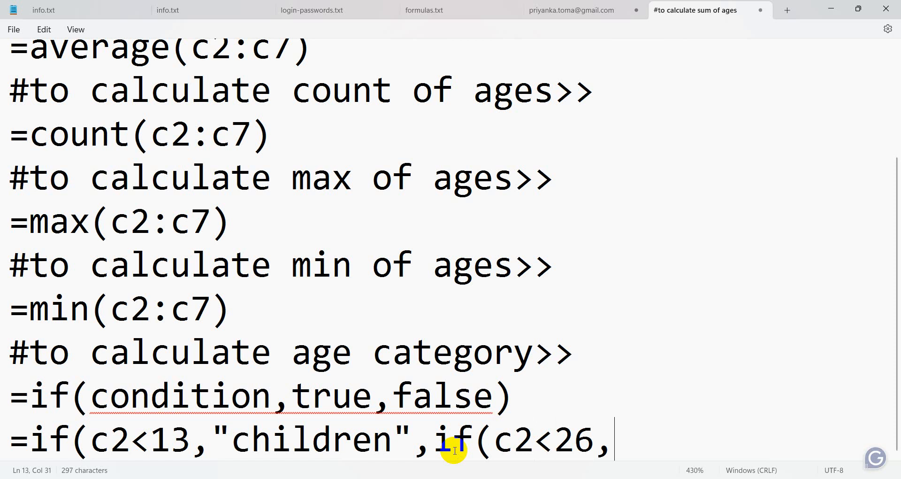
{"action": "type", "text": "\""}
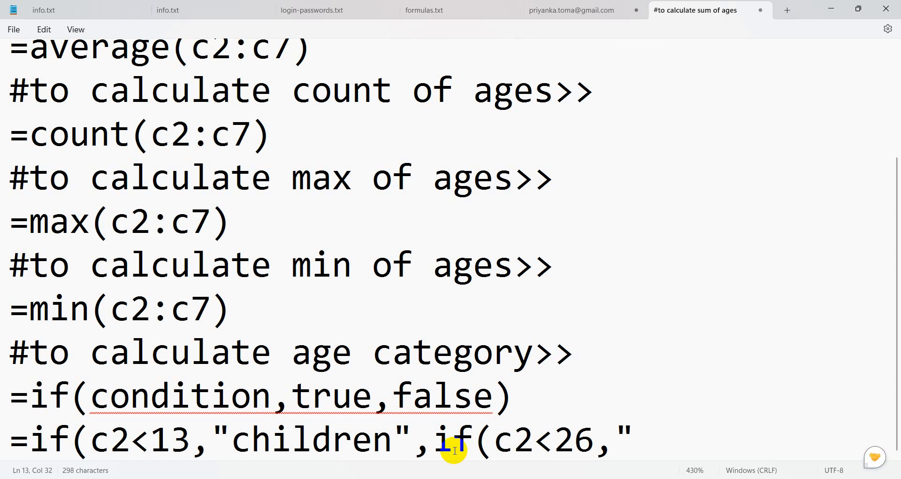
{"action": "type", "text": "ad"}
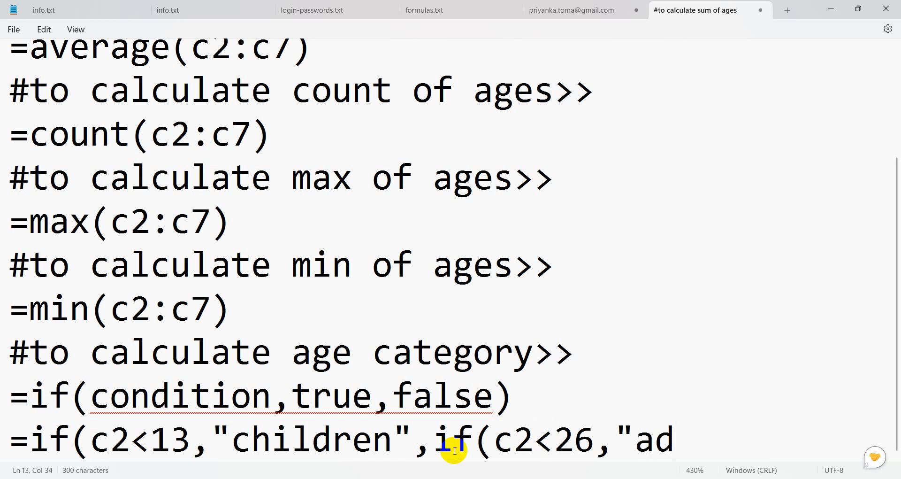
{"action": "key", "text": "BackSpace"}
{"action": "key", "text": "BackSpace"}
{"action": "type", "text": "y"}
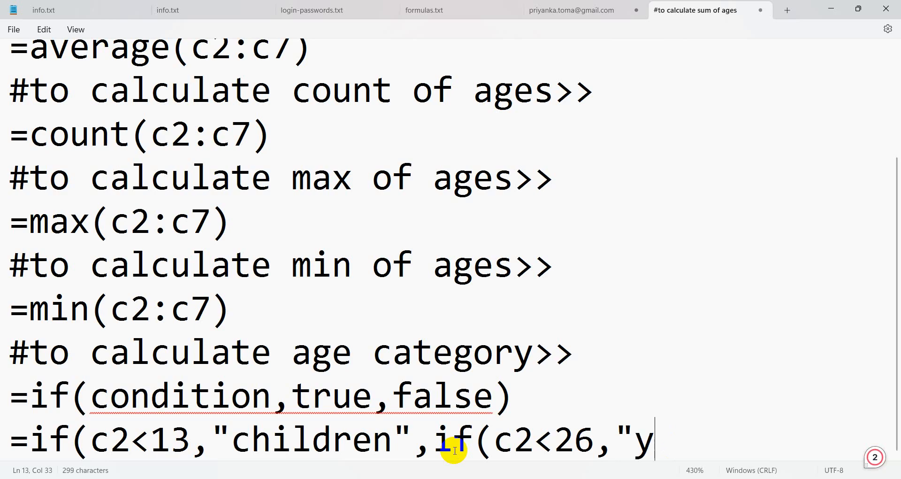
{"action": "type", "text": "outh\""}
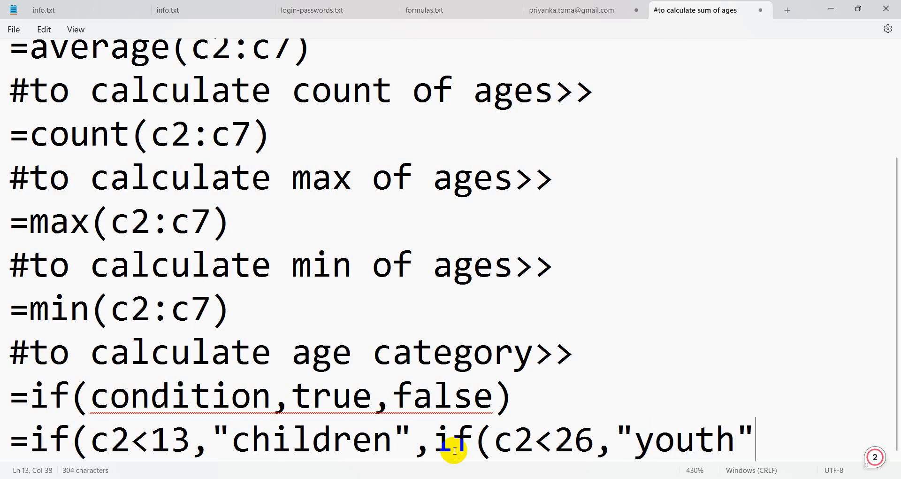
{"action": "type", "text": ",\"adu"}
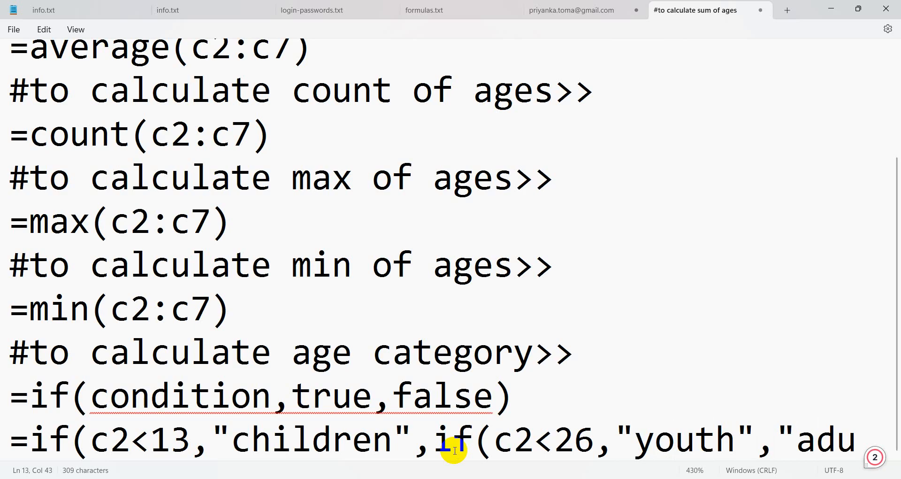
{"action": "type", "text": "lt"}
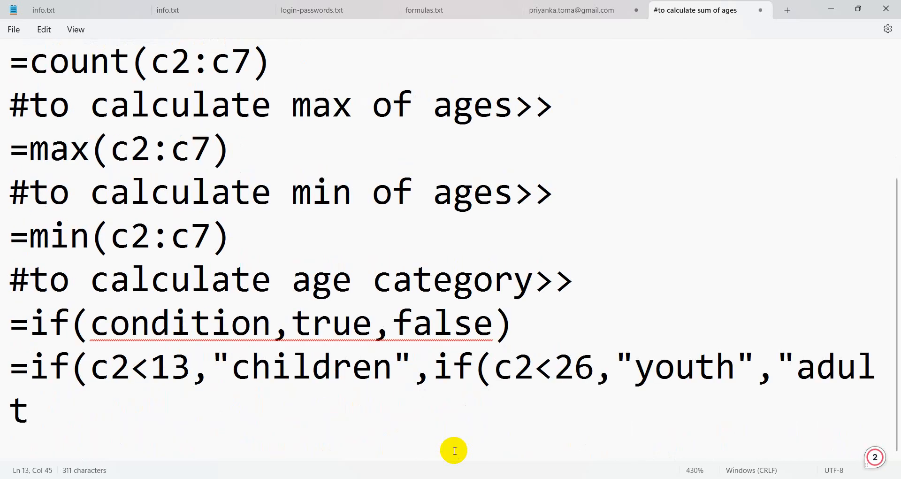
{"action": "type", "text": "\""}
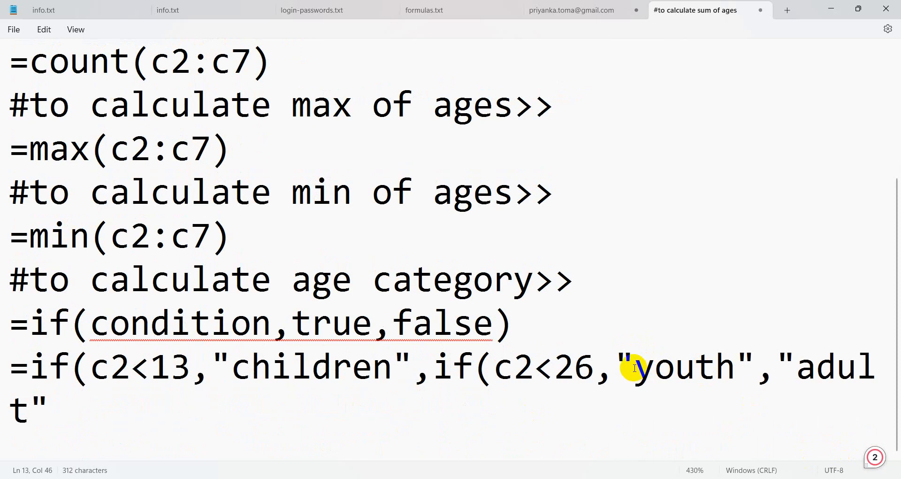
Highlight the "youth" result, then add the closing bracket to complete the nested IF.
{"action": "left_click_drag", "start_coordinate": [631, 367], "coordinate": [738, 376]}
{"action": "left_click", "coordinate": [750, 349]}
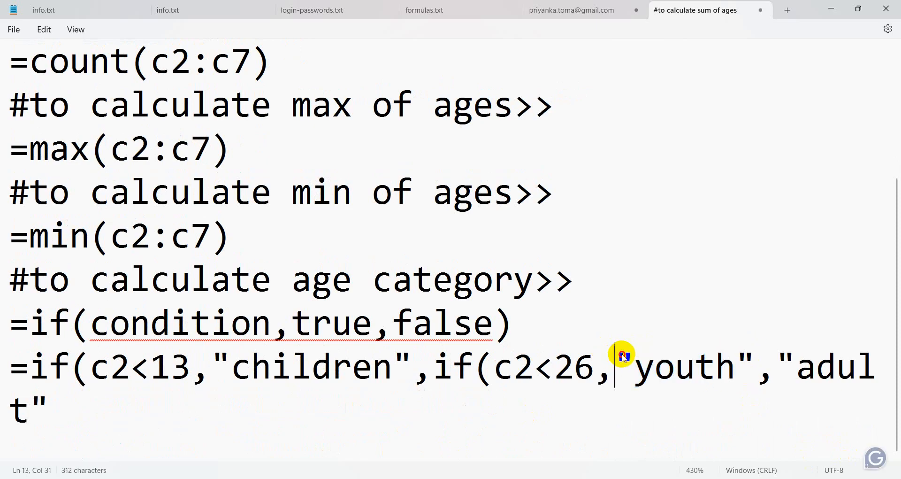
{"action": "left_click_drag", "start_coordinate": [617, 358], "coordinate": [876, 364]}
{"action": "left_click", "coordinate": [75, 411]}
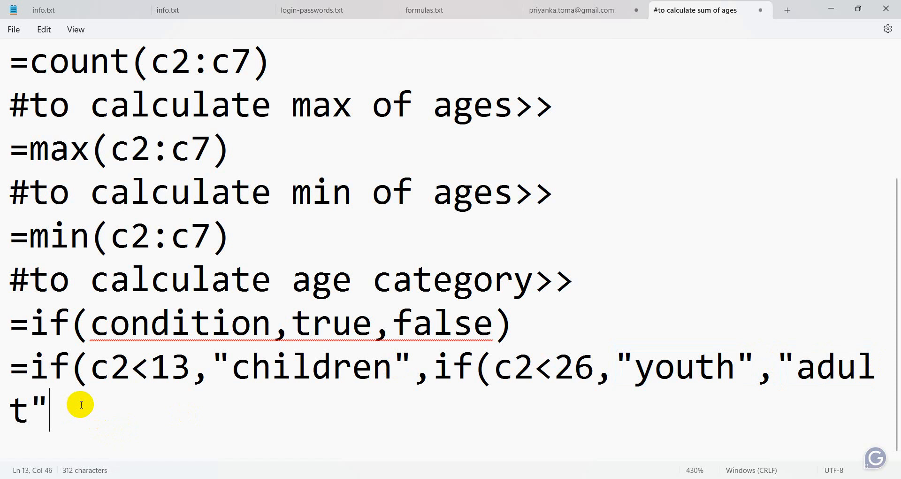
{"action": "type", "text": "))"}
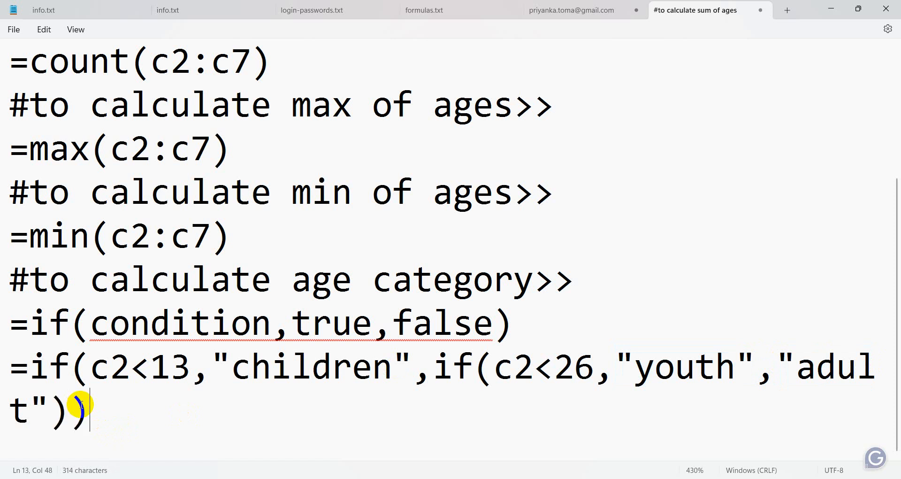
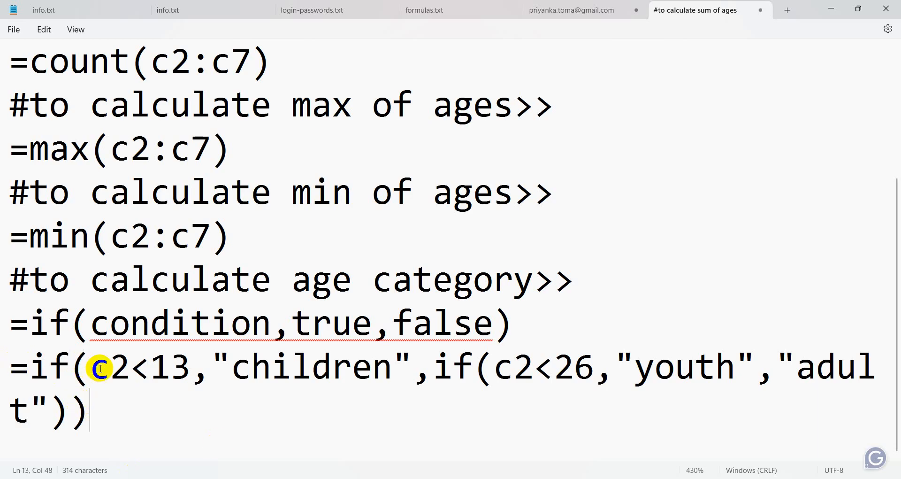
Highlight the c2<13 condition, the "children" result and the inner youth/adult IF to explain them.
{"action": "left_click_drag", "start_coordinate": [91, 368], "coordinate": [185, 364]}
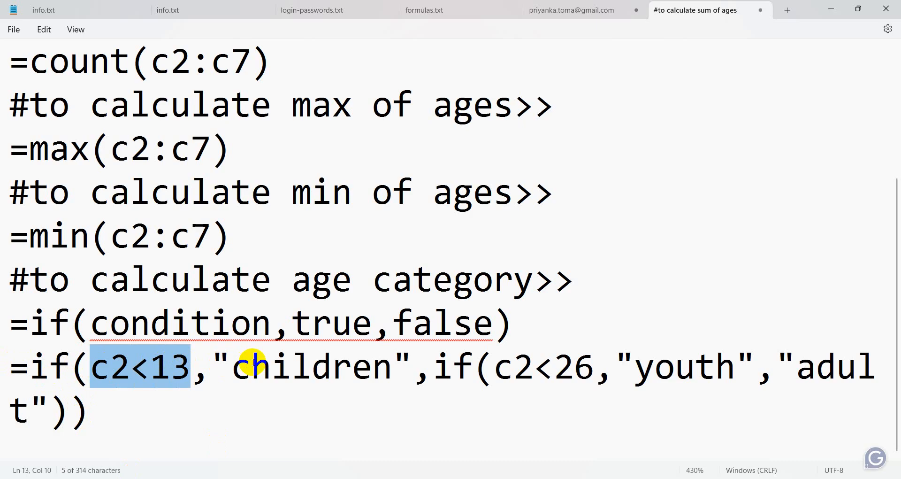
{"action": "left_click_drag", "start_coordinate": [216, 364], "coordinate": [408, 359]}
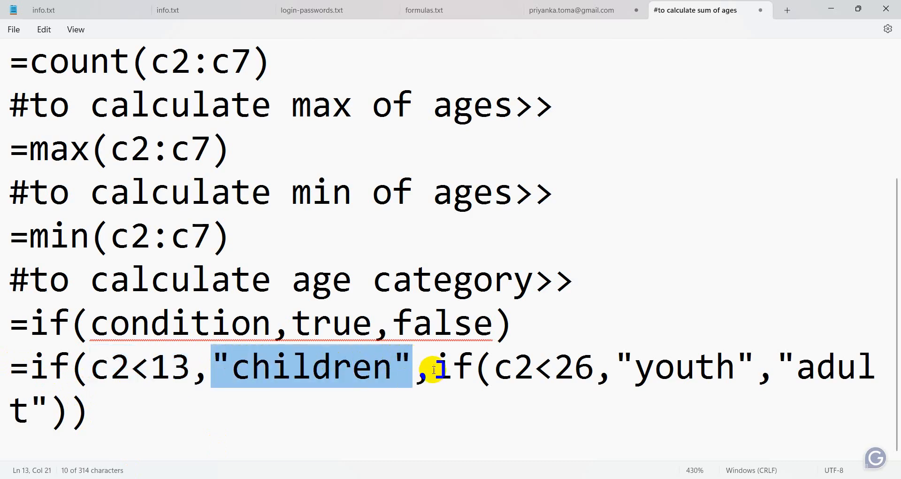
{"action": "left_click", "coordinate": [438, 370]}
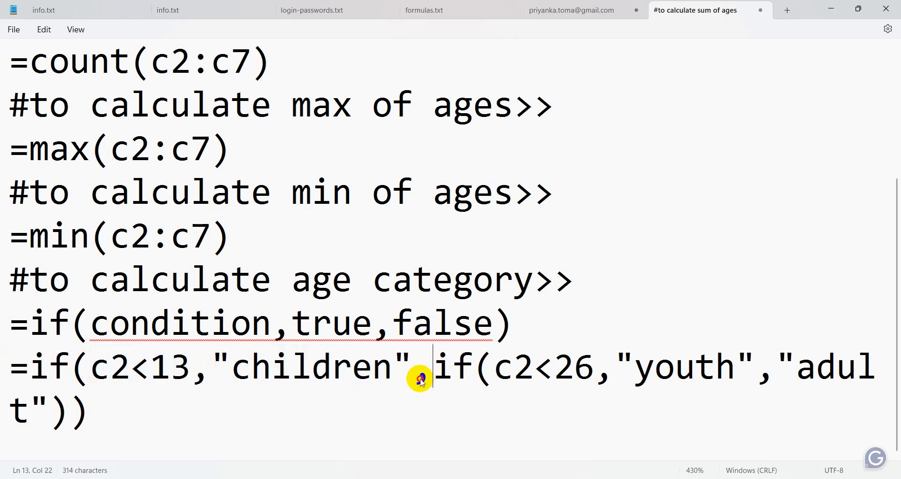
{"action": "left_click", "coordinate": [417, 374]}
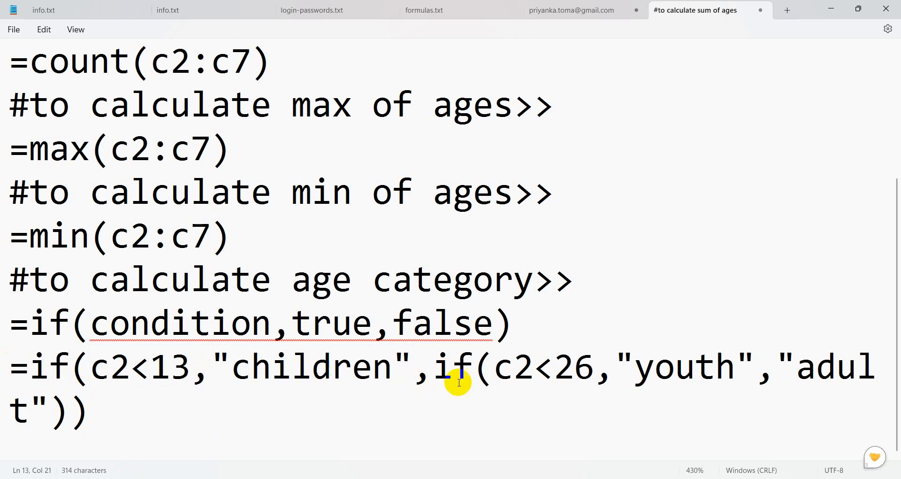
{"action": "left_click", "coordinate": [447, 369]}
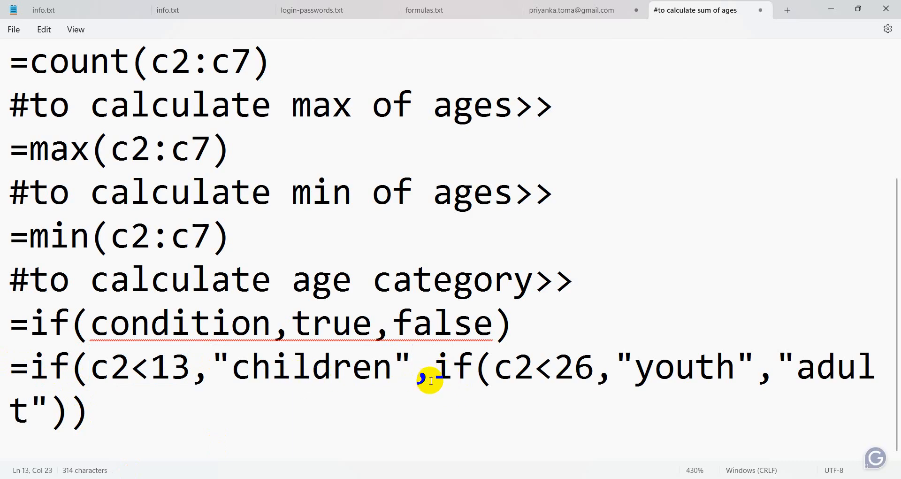
{"action": "left_click_drag", "start_coordinate": [430, 371], "coordinate": [840, 410]}
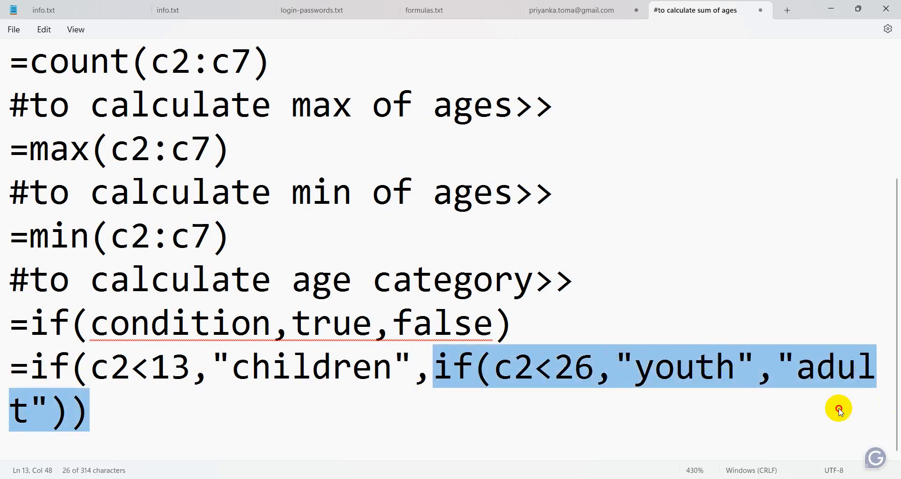
{"action": "left_click", "coordinate": [581, 400]}
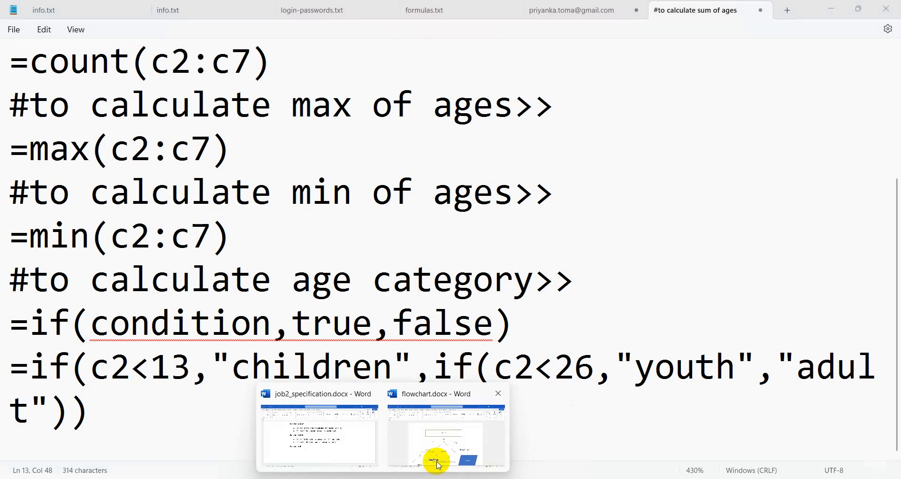
Walk through the Word flowchart's Age =12, age<13, Children, Youth and Adult shapes, then return to age.xlsx.
{"action": "left_click", "coordinate": [432, 457]}
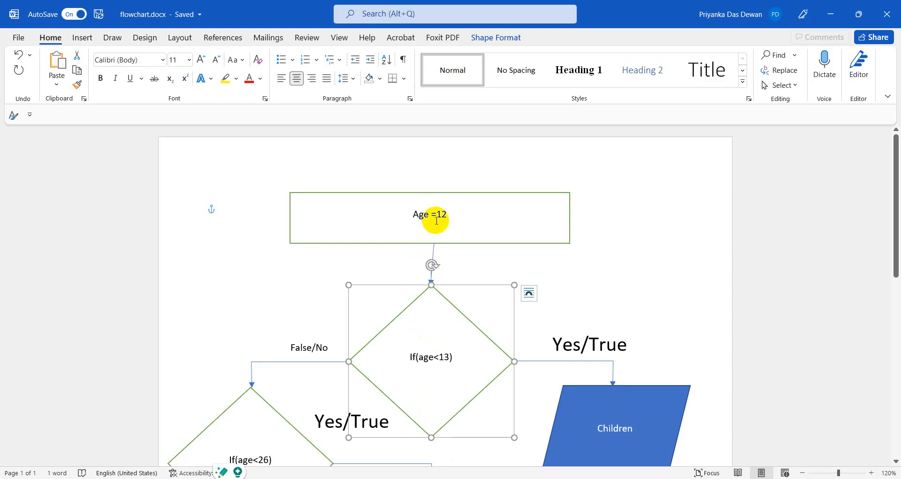
{"action": "left_click", "coordinate": [436, 214]}
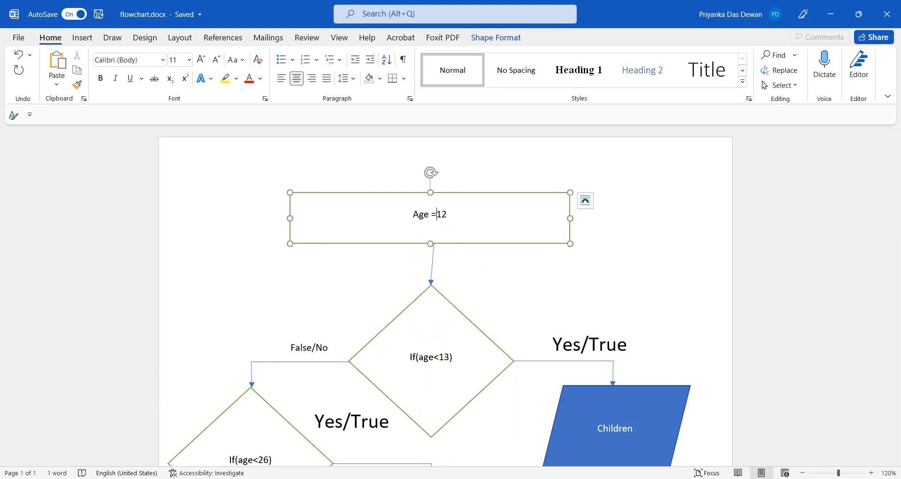
{"action": "left_click", "coordinate": [438, 342]}
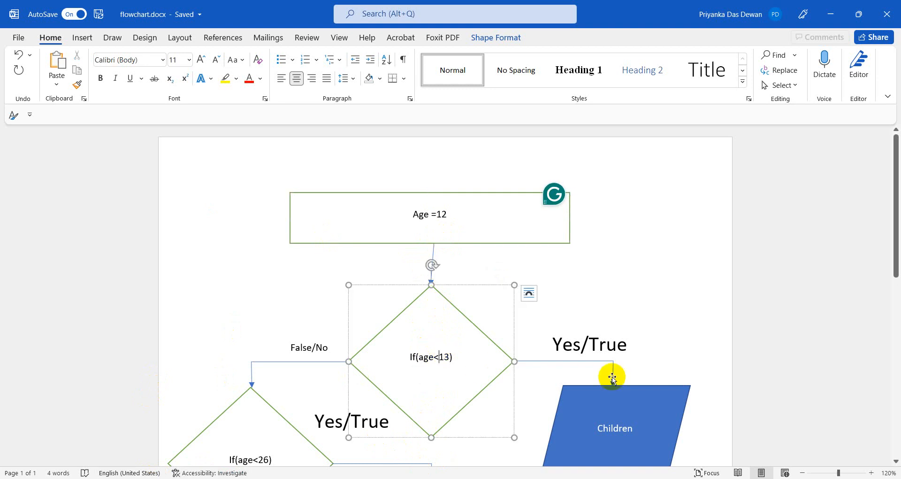
{"action": "left_click", "coordinate": [626, 400]}
{"action": "scroll", "coordinate": [488, 416], "scroll_direction": "down", "scroll_amount": 3}
{"action": "left_click", "coordinate": [452, 411]}
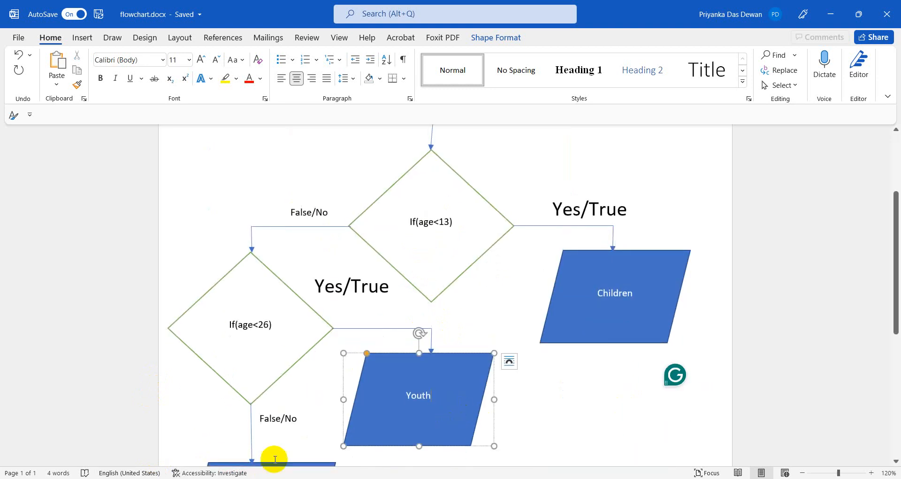
{"action": "scroll", "coordinate": [275, 459], "scroll_direction": "down", "scroll_amount": 1}
{"action": "left_click", "coordinate": [249, 445]}
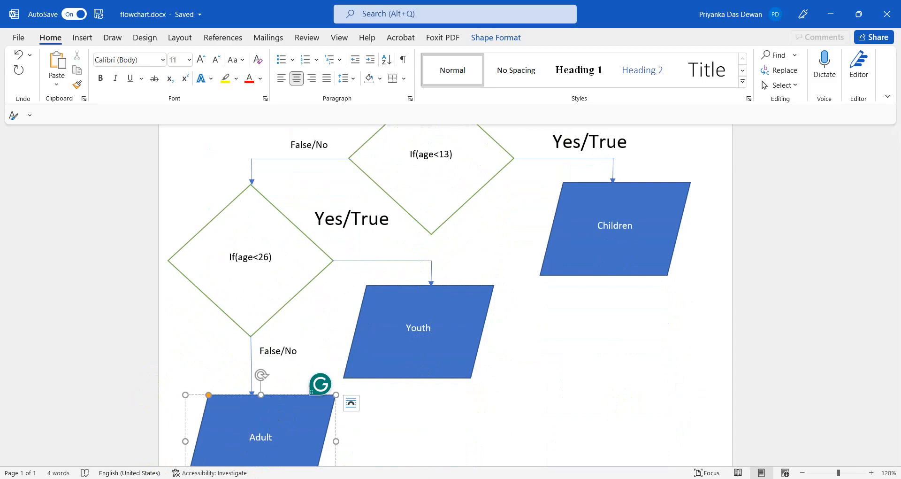
{"action": "mouse_move", "coordinate": [358, 478]}
{"action": "left_click", "coordinate": [358, 435]}
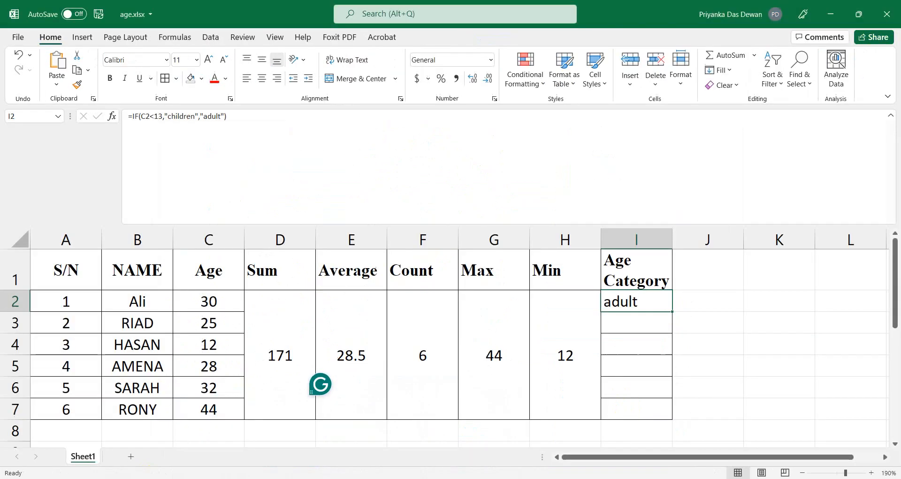
Copy the nested IF formula line from the Notepad notes.
{"action": "left_click", "coordinate": [358, 478]}
{"action": "scroll", "coordinate": [149, 403], "scroll_direction": "up", "scroll_amount": 1}
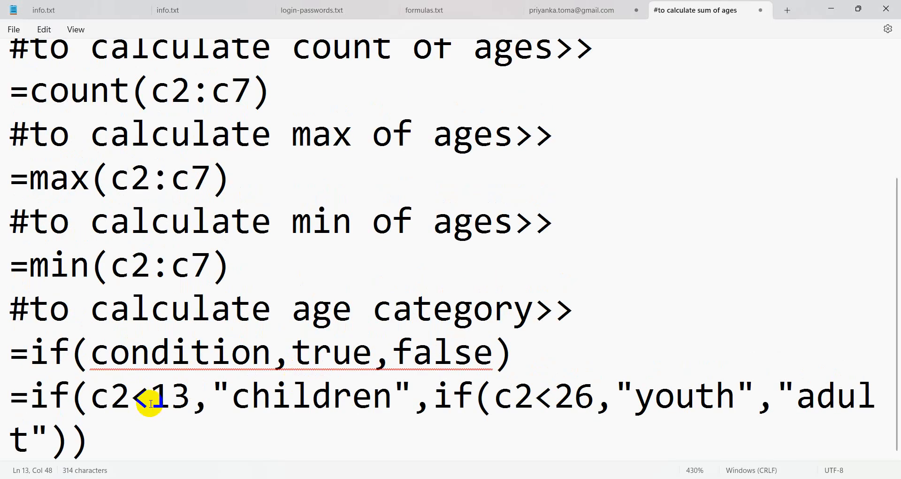
{"action": "left_click_drag", "start_coordinate": [129, 446], "coordinate": [4, 394]}
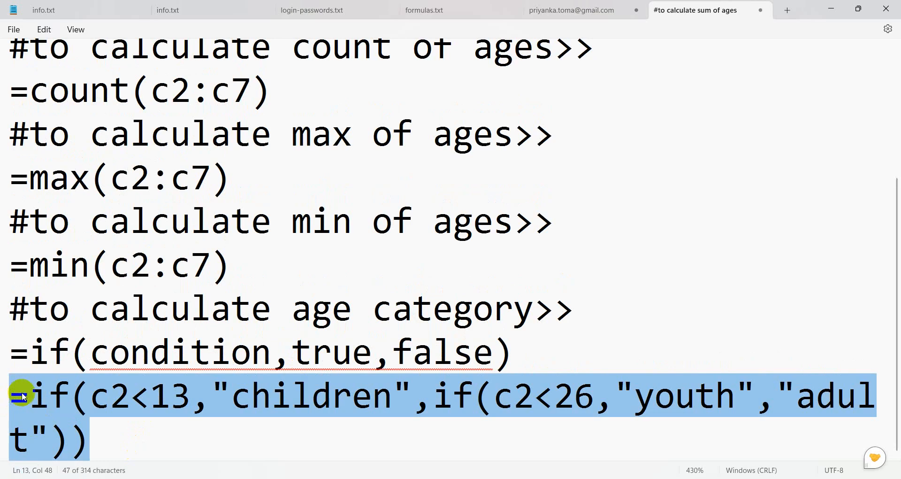
{"action": "right_click", "coordinate": [22, 393]}
{"action": "left_click", "coordinate": [60, 231]}
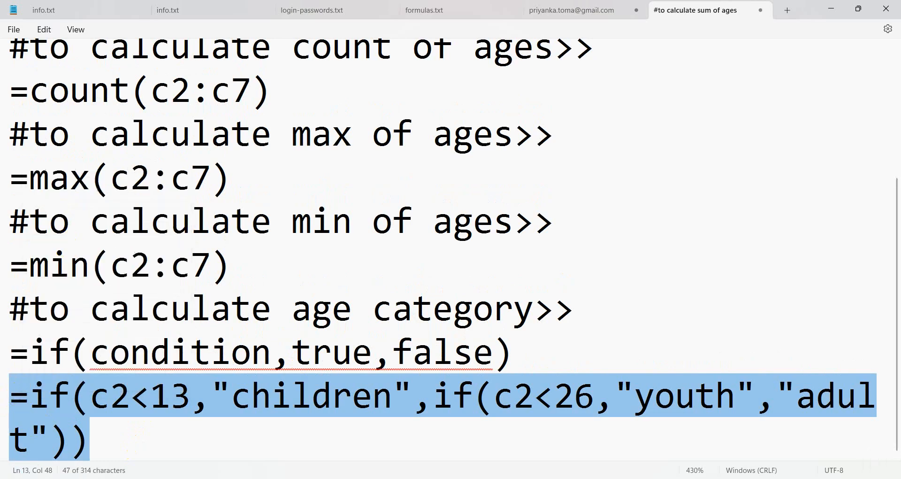
{"action": "key", "text": "alt+Tab"}
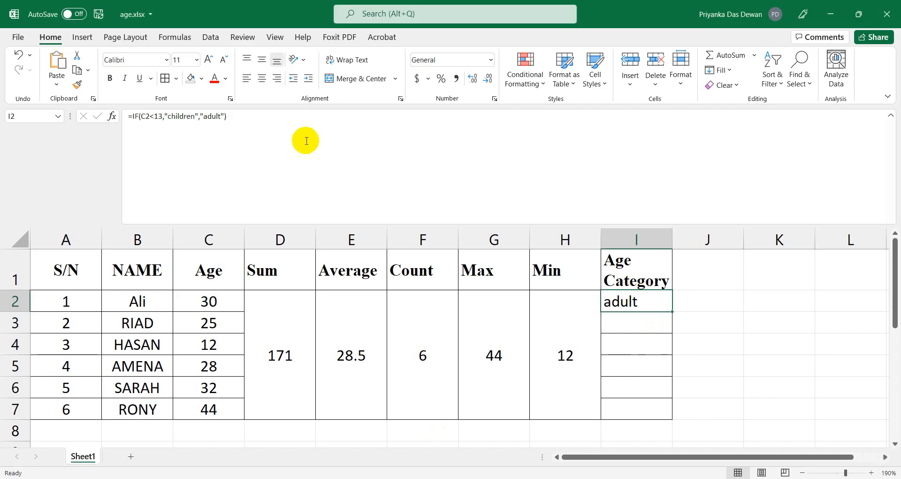
Clear I2's old IF formula in the formula bar and paste the nested IF.
{"action": "left_click", "coordinate": [260, 124]}
{"action": "key", "text": "BackSpace"}
{"action": "key", "text": "BackSpace"}
{"action": "key", "text": "BackSpace"}
{"action": "key", "text": "BackSpace"}
{"action": "key", "text": "BackSpace"}
{"action": "key", "text": "BackSpace"}
{"action": "key", "text": "BackSpace"}
{"action": "key", "text": "BackSpace"}
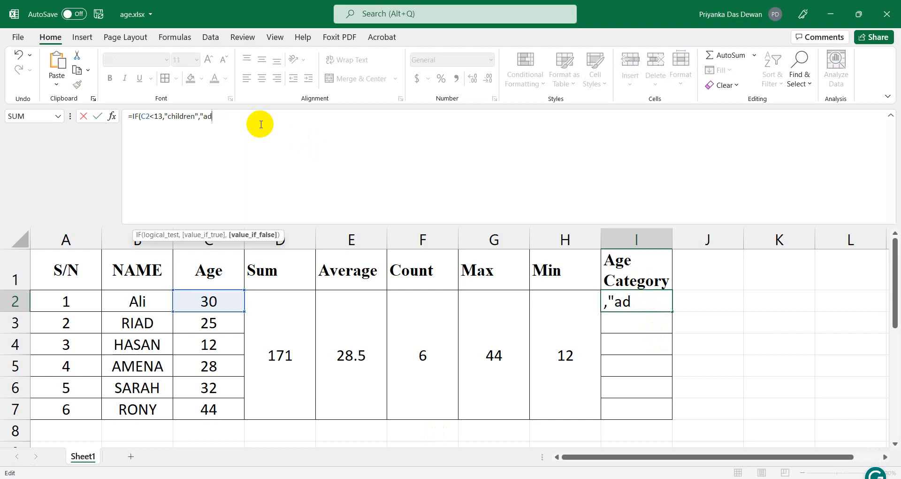
{"action": "key", "text": "BackSpace"}
{"action": "key", "text": "BackSpace"}
{"action": "key", "text": "BackSpace"}
{"action": "key", "text": "BackSpace"}
{"action": "key", "text": "BackSpace"}
{"action": "key", "text": "BackSpace"}
{"action": "key", "text": "BackSpace"}
{"action": "key", "text": "BackSpace"}
{"action": "key", "text": "BackSpace"}
{"action": "key", "text": "BackSpace"}
{"action": "key", "text": "BackSpace"}
{"action": "key", "text": "BackSpace"}
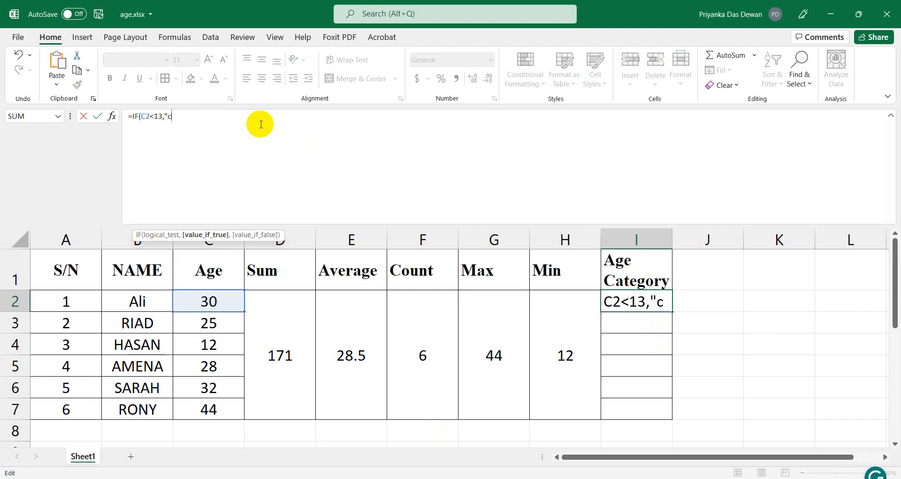
{"action": "key", "text": "BackSpace"}
{"action": "key", "text": "BackSpace"}
{"action": "key", "text": "BackSpace"}
{"action": "key", "text": "BackSpace"}
{"action": "key", "text": "BackSpace"}
{"action": "key", "text": "BackSpace"}
{"action": "key", "text": "BackSpace"}
{"action": "key", "text": "BackSpace"}
{"action": "key", "text": "BackSpace"}
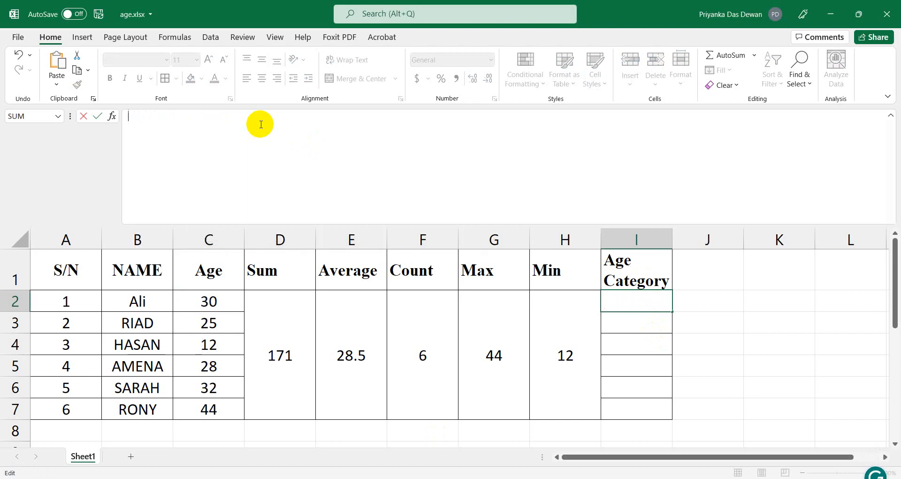
{"action": "type", "text": "="}
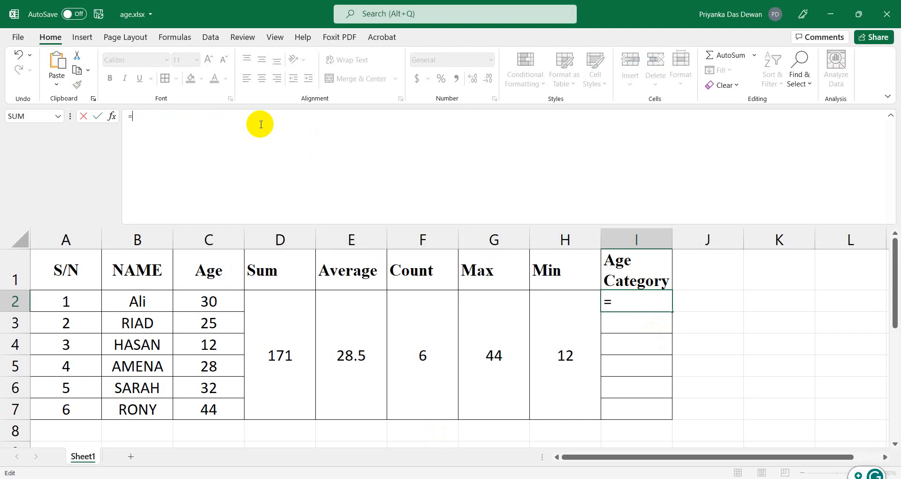
{"action": "left_click", "coordinate": [260, 124]}
{"action": "key", "text": "ctrl+v"}
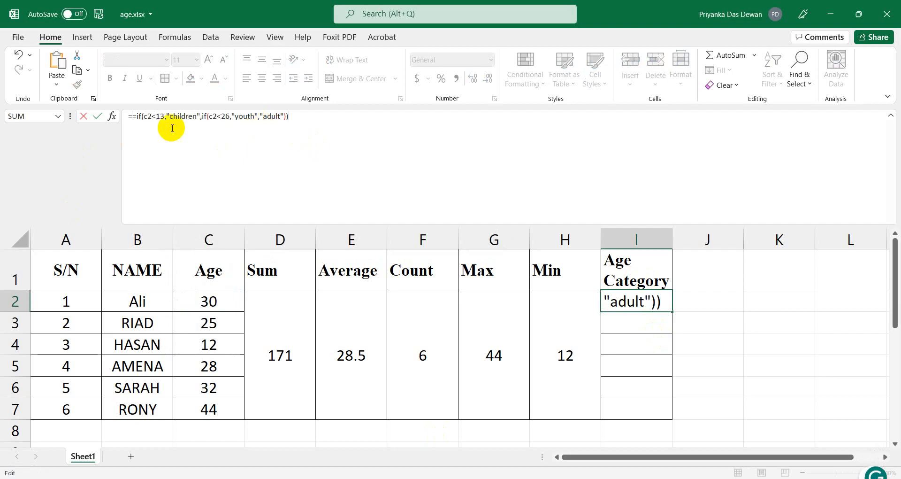
Remove the duplicate equals sign from the start of the pasted formula.
{"action": "left_click", "coordinate": [137, 117]}
{"action": "key", "text": "BackSpace"}
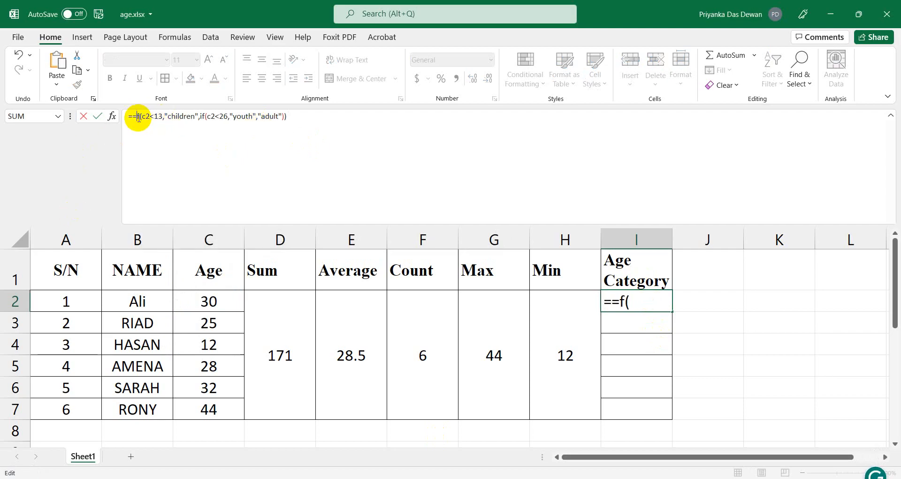
{"action": "key", "text": "BackSpace"}
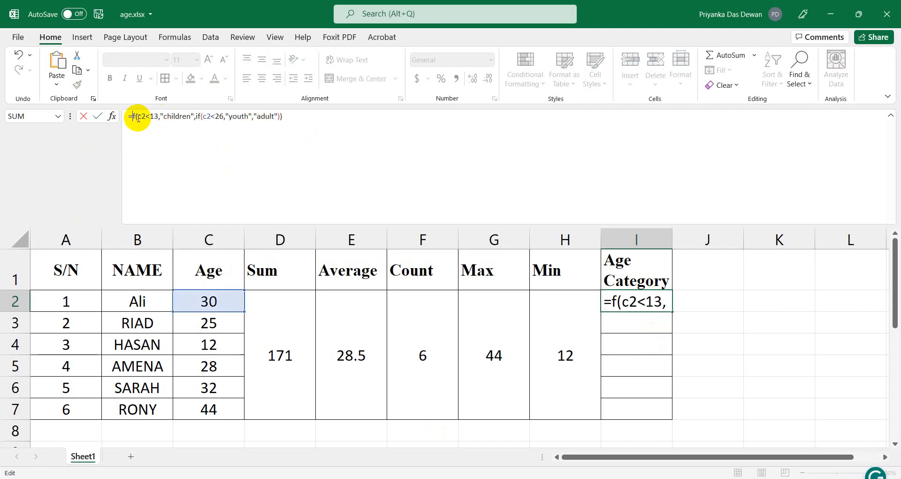
{"action": "type", "text": "i"}
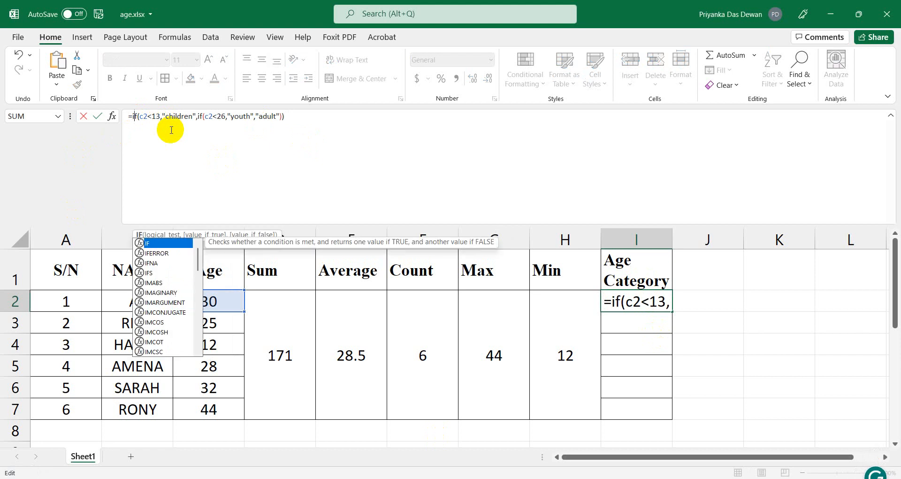
{"action": "left_click", "coordinate": [329, 165]}
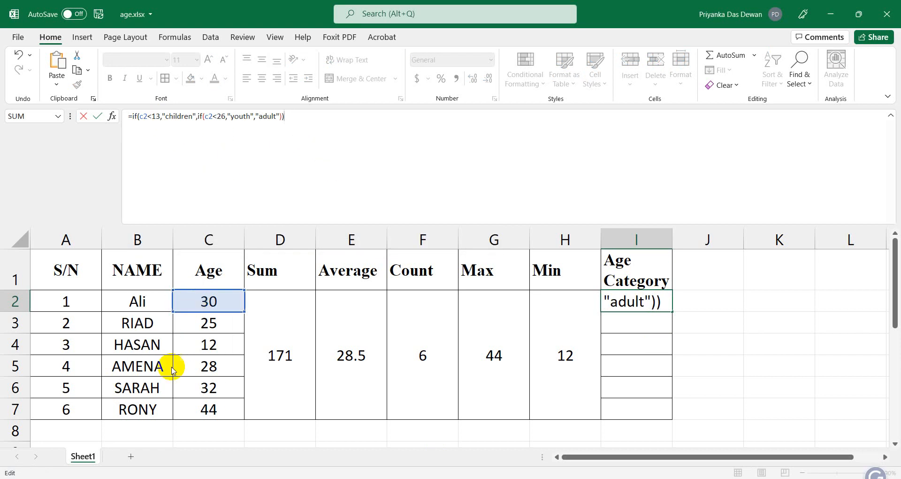
{"action": "key", "text": "super"}
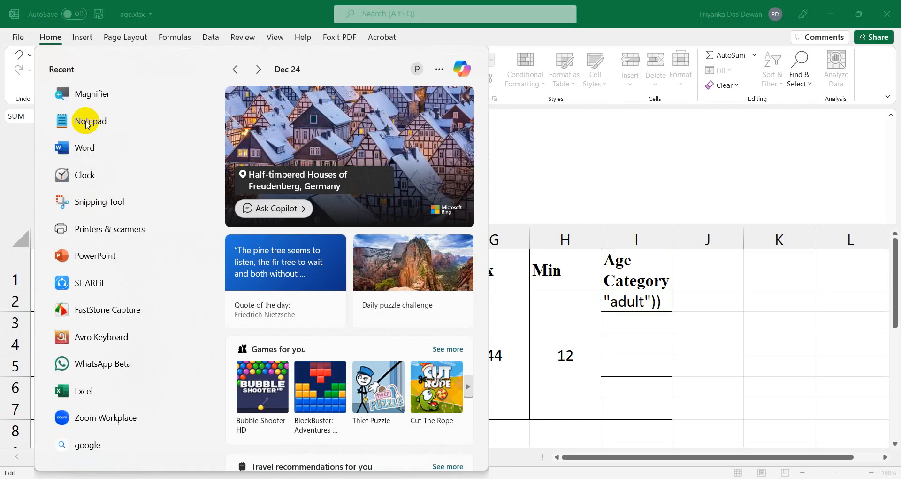
Enlarge the screen with Magnifier, then commit the nested IF in I2 so it returns adult.
{"action": "left_click", "coordinate": [89, 96]}
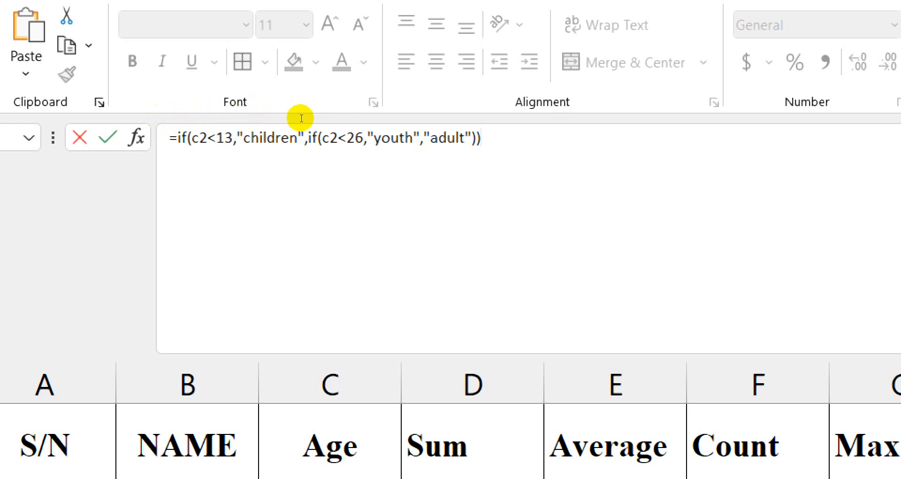
{"action": "key", "text": "Return"}
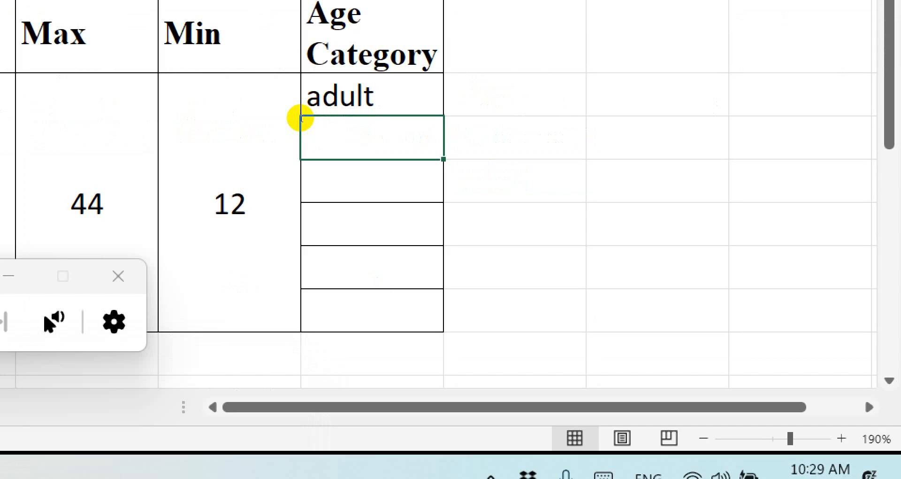
{"action": "key", "text": "Up"}
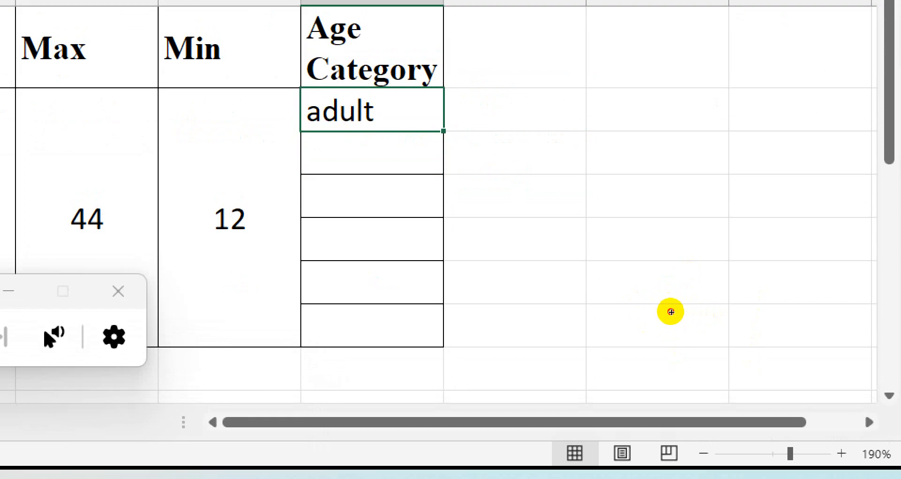
Fill I2's formula down to I7 and check that I3 references C3 and returns youth.
{"action": "left_click_drag", "start_coordinate": [443, 131], "coordinate": [432, 336]}
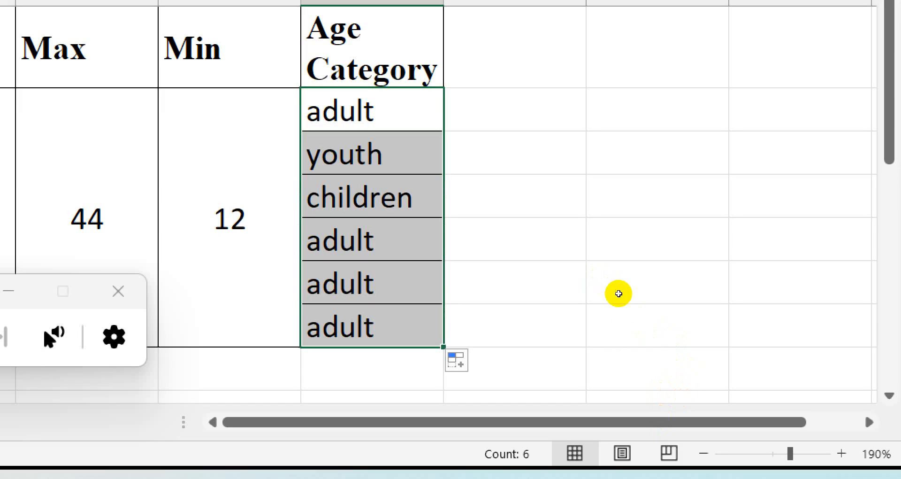
{"action": "key", "text": "shift+BackSpace"}
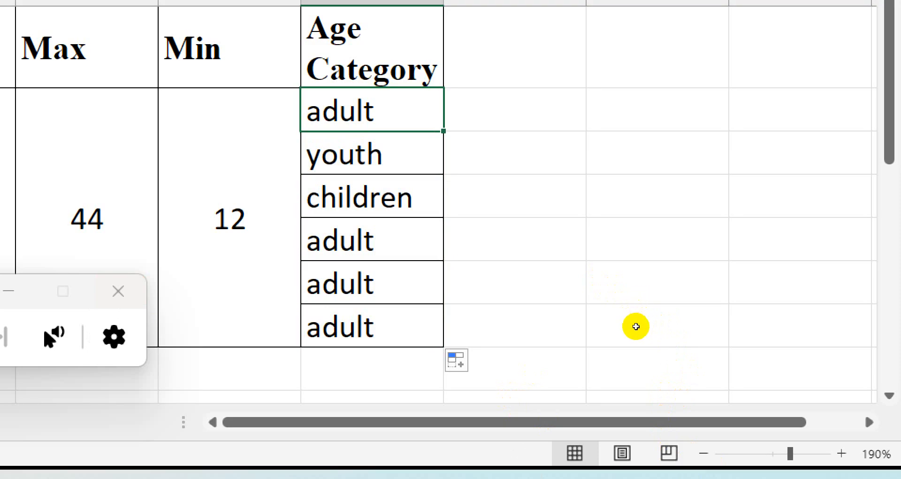
{"action": "key", "text": "Down"}
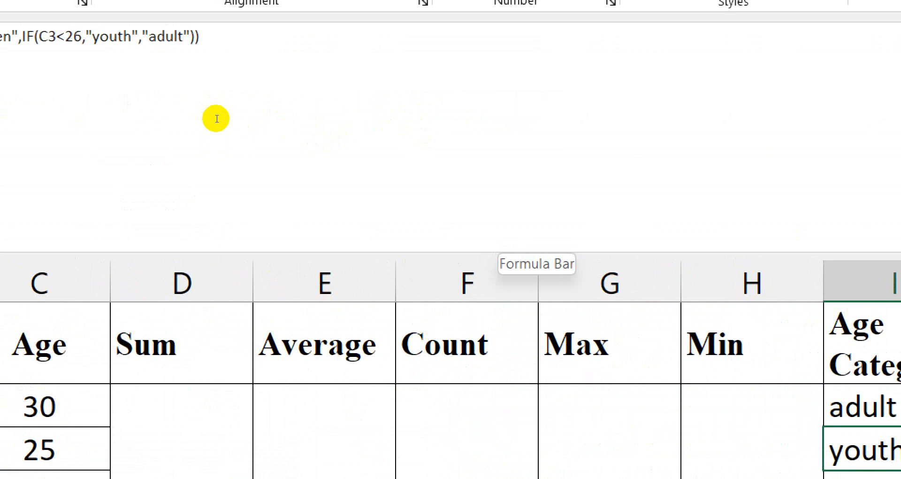
Review the Age Category results (adult, youth, children, adult, adult, adult), then switch to Notepad.
{"action": "key", "text": "Up"}
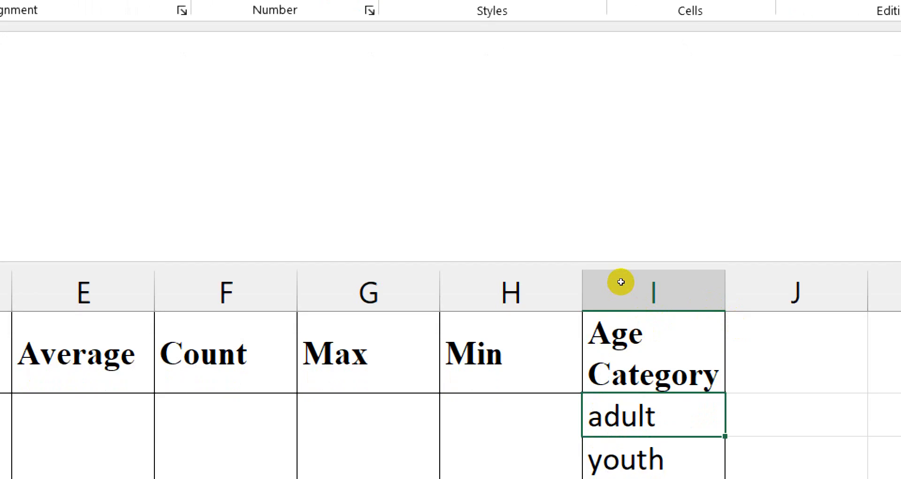
{"action": "key", "text": "Right"}
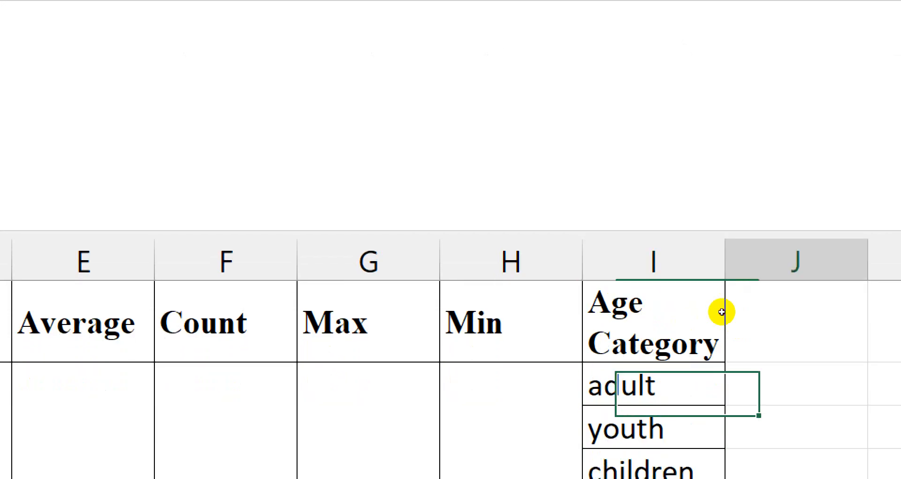
{"action": "key", "text": "Down"}
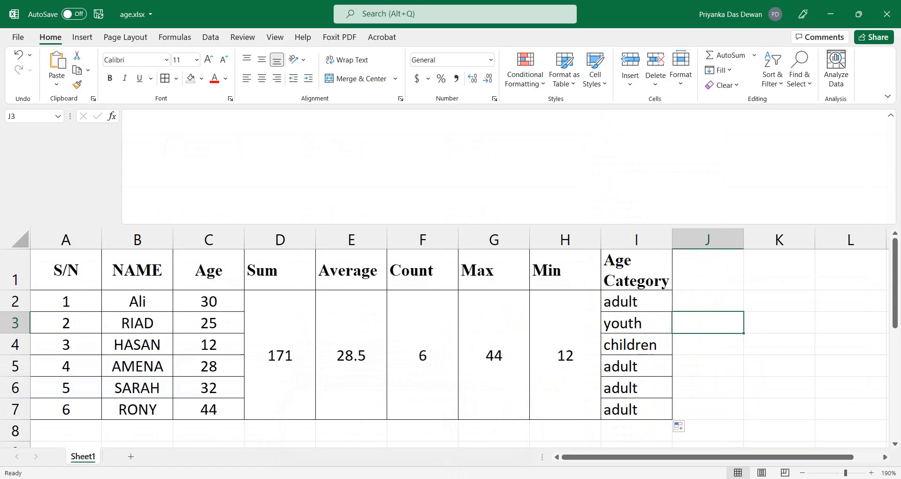
{"action": "key", "text": "alt+Tab"}
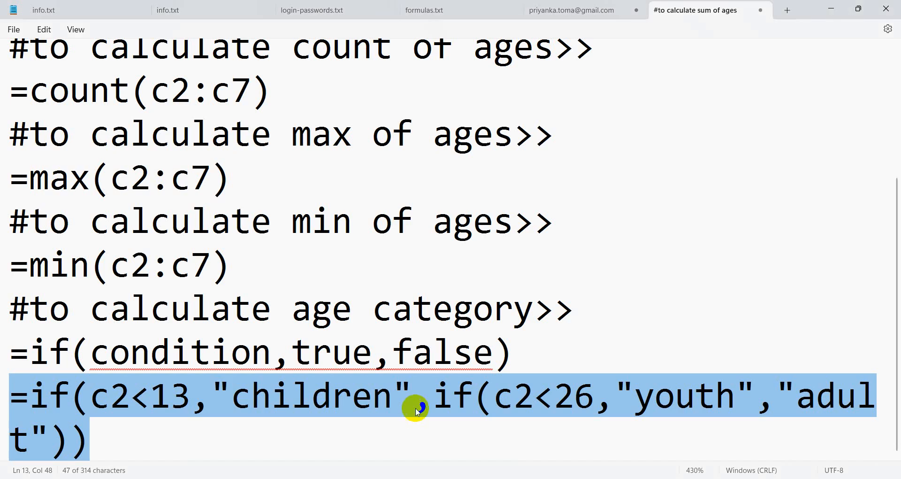
{"action": "left_click", "coordinate": [516, 349]}
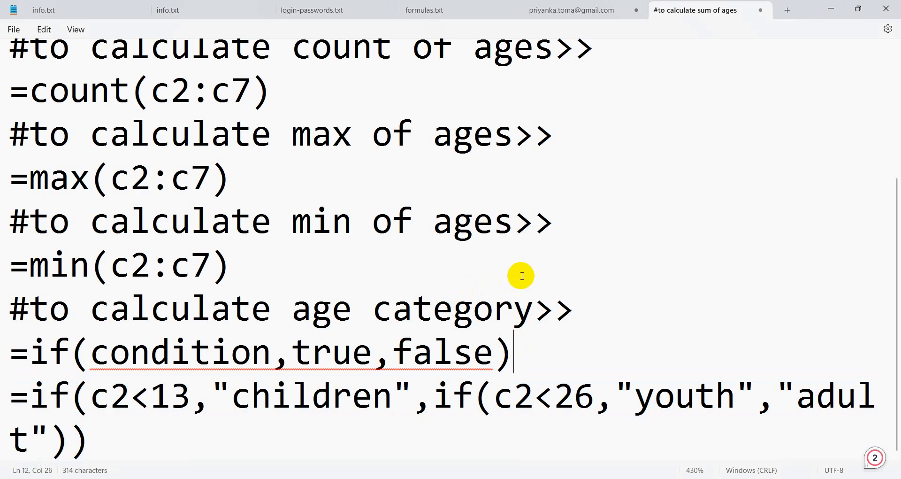
{"action": "scroll", "coordinate": [521, 276], "scroll_direction": "down", "scroll_amount": 11, "text": "ctrl"}
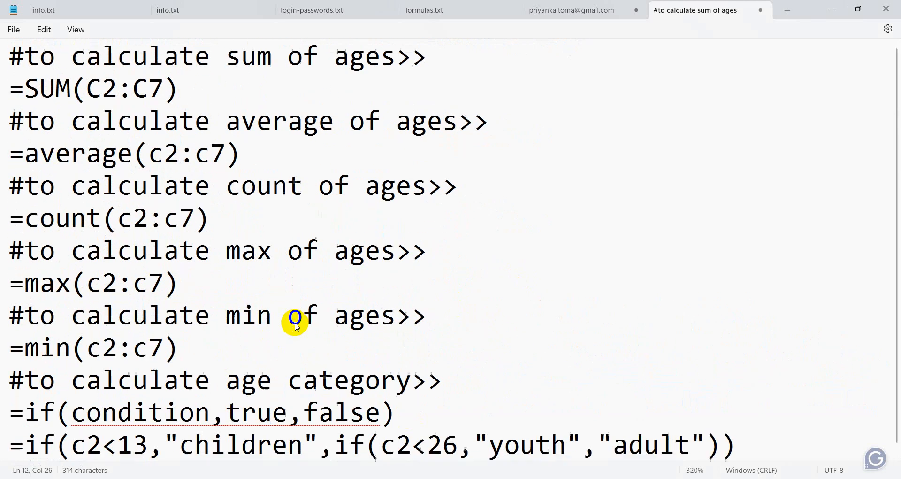
{"action": "left_click", "coordinate": [724, 439]}
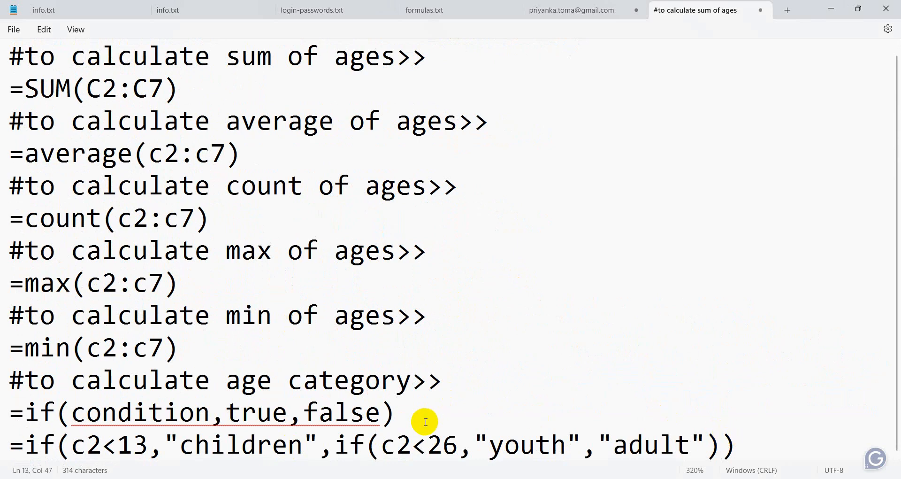
{"action": "left_click_drag", "start_coordinate": [444, 381], "coordinate": [120, 125]}
{"action": "left_click", "coordinate": [277, 367]}
{"action": "left_click", "coordinate": [437, 407]}
{"action": "key", "text": "Return"}
{"action": "key", "text": "Return"}
{"action": "key", "text": "Return"}
{"action": "key", "text": "Return"}
{"action": "key", "text": "Return"}
{"action": "key", "text": "Return"}
{"action": "key", "text": "Return"}
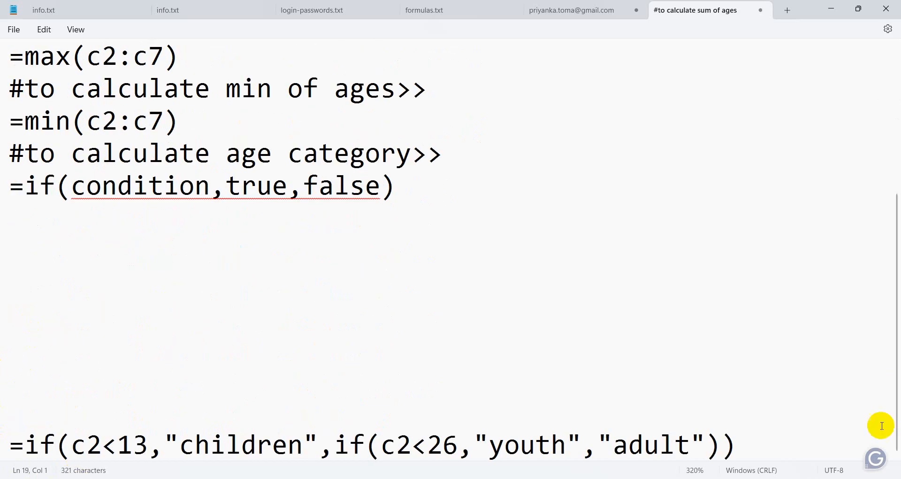
{"action": "left_click", "coordinate": [24, 220]}
{"action": "key", "text": "Delete"}
{"action": "key", "text": "Delete"}
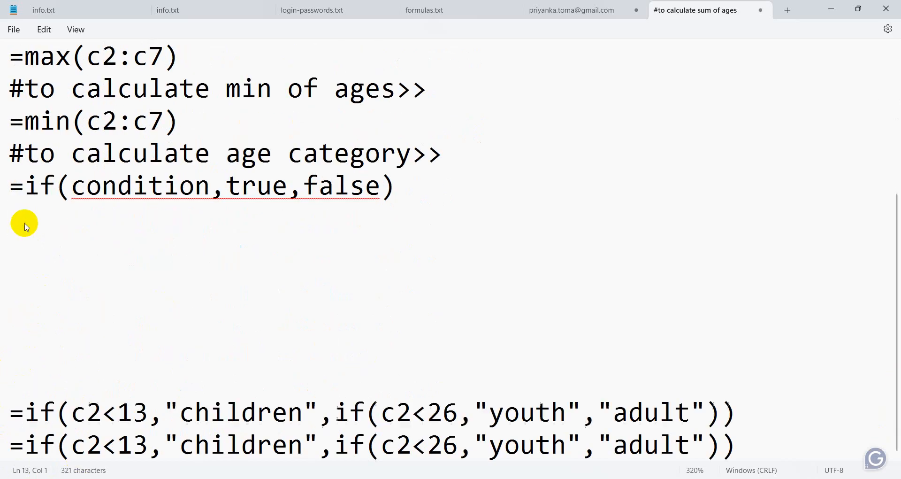
{"action": "key", "text": "Delete"}
{"action": "key", "text": "Delete"}
{"action": "key", "text": "Delete"}
{"action": "key", "text": "Delete"}
{"action": "key", "text": "Delete"}
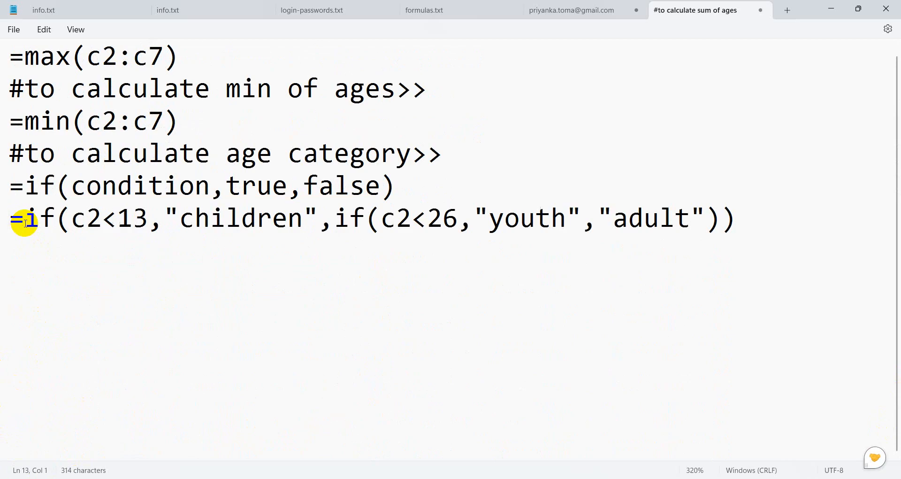
{"action": "left_click", "coordinate": [305, 344]}
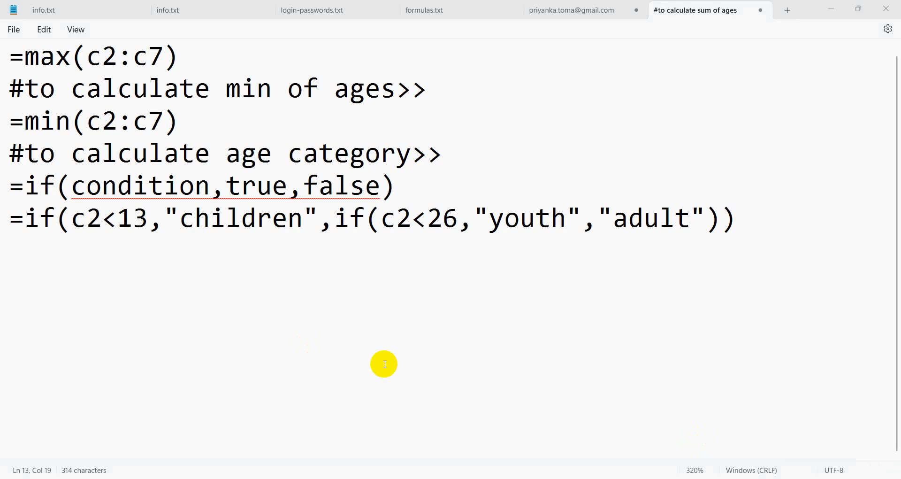
{"action": "left_click", "coordinate": [383, 364]}
{"action": "scroll", "coordinate": [384, 365], "scroll_direction": "up", "scroll_amount": 3}
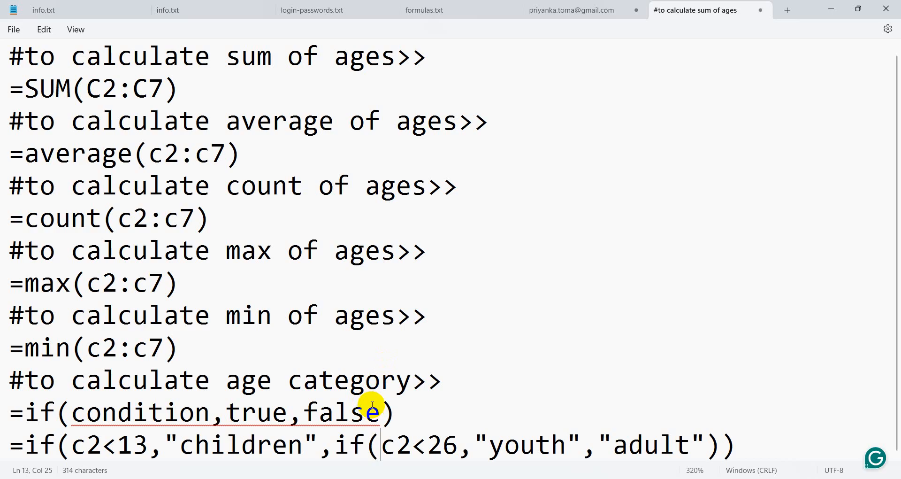
{"action": "left_click", "coordinate": [121, 442]}
{"action": "left_click", "coordinate": [138, 442]}
{"action": "double_click", "coordinate": [134, 444]}
{"action": "left_click_drag", "start_coordinate": [119, 444], "coordinate": [147, 448]}
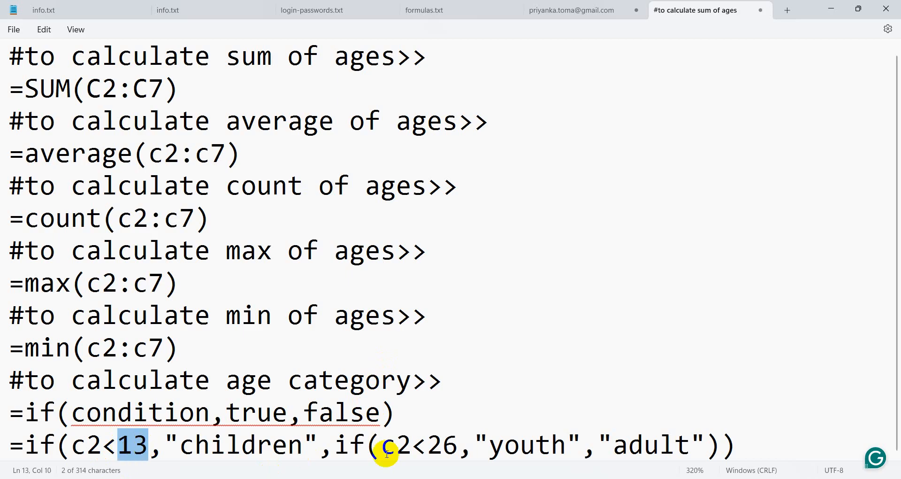
{"action": "left_click_drag", "start_coordinate": [427, 442], "coordinate": [458, 445]}
{"action": "left_click", "coordinate": [530, 353]}
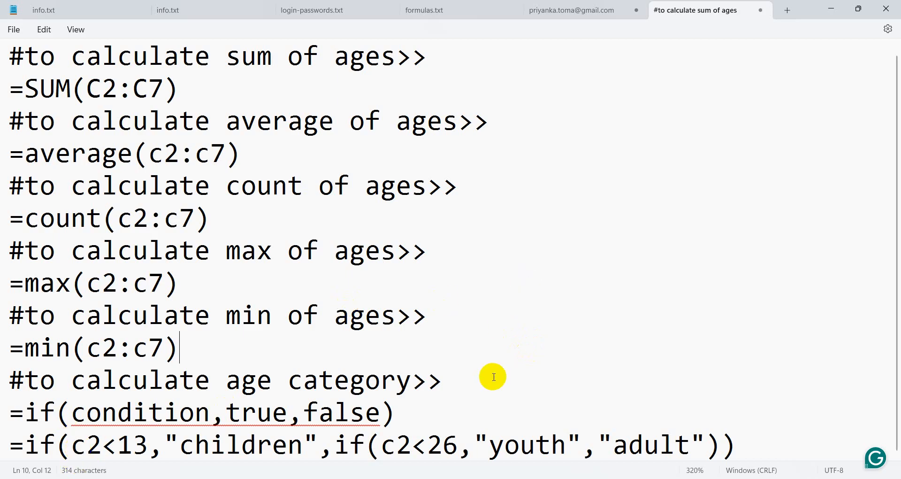
{"action": "left_click", "coordinate": [71, 445]}
{"action": "left_click", "coordinate": [136, 442]}
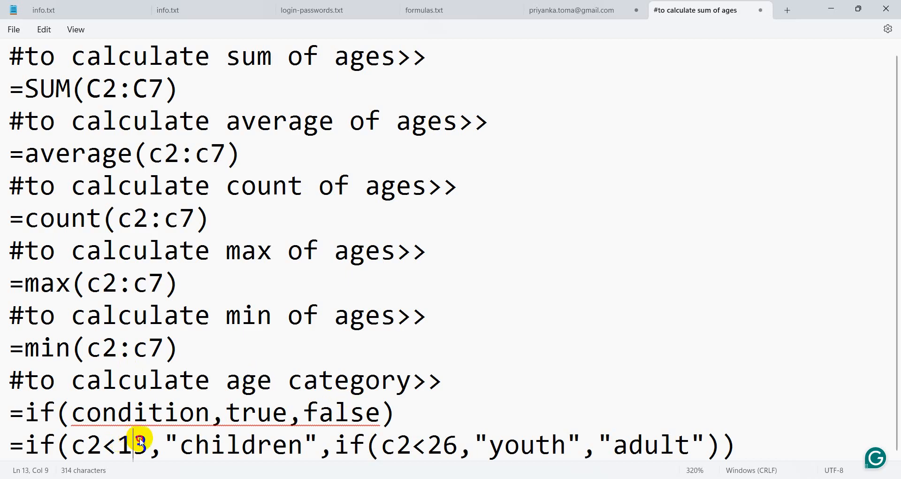
Erase the nested IF line back to =if and draft the condition (c2>1,c2<=12.
{"action": "left_click", "coordinate": [150, 440]}
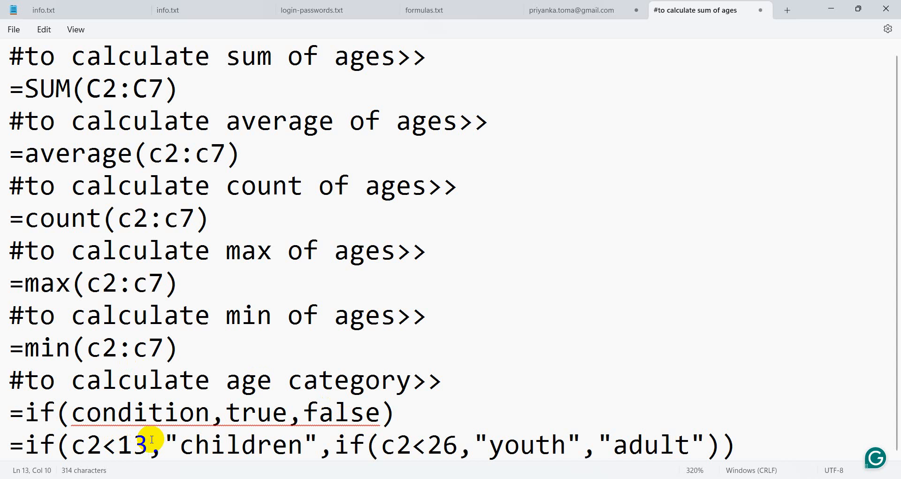
{"action": "left_click", "coordinate": [800, 446]}
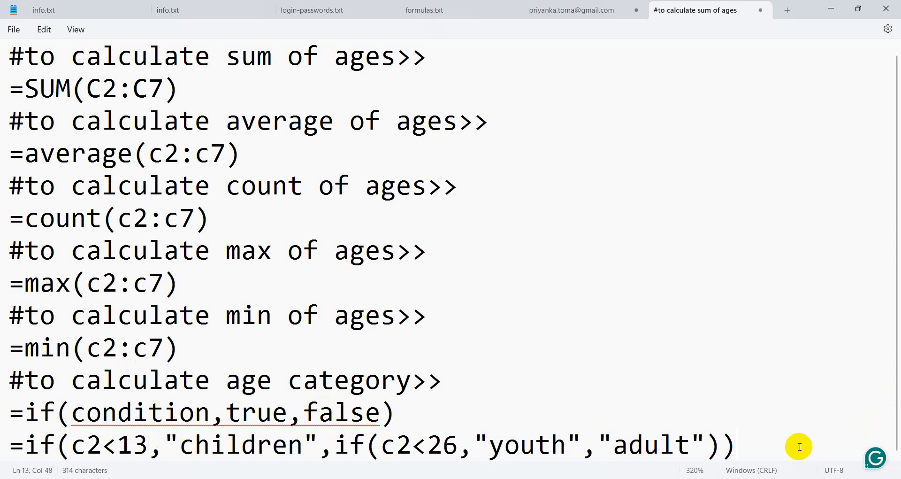
{"action": "key", "text": "BackSpace"}
{"action": "key", "text": "BackSpace"}
{"action": "key", "text": "BackSpace"}
{"action": "key", "text": "BackSpace"}
{"action": "key", "text": "BackSpace"}
{"action": "key", "text": "BackSpace"}
{"action": "key", "text": "BackSpace"}
{"action": "key", "text": "BackSpace"}
{"action": "key", "text": "BackSpace"}
{"action": "key", "text": "BackSpace"}
{"action": "key", "text": "BackSpace"}
{"action": "key", "text": "BackSpace"}
{"action": "key", "text": "BackSpace"}
{"action": "key", "text": "BackSpace"}
{"action": "key", "text": "BackSpace"}
{"action": "key", "text": "BackSpace"}
{"action": "key", "text": "BackSpace"}
{"action": "key", "text": "BackSpace"}
{"action": "key", "text": "BackSpace"}
{"action": "key", "text": "BackSpace"}
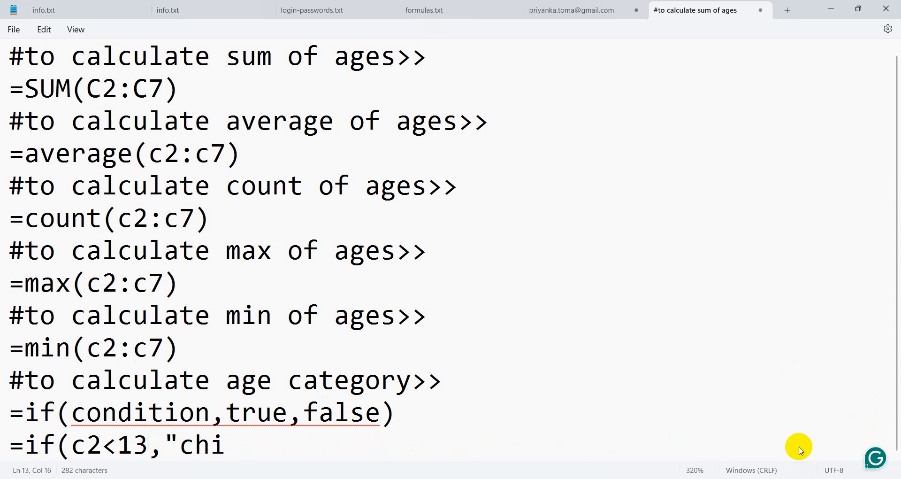
{"action": "key", "text": "BackSpace"}
{"action": "key", "text": "BackSpace"}
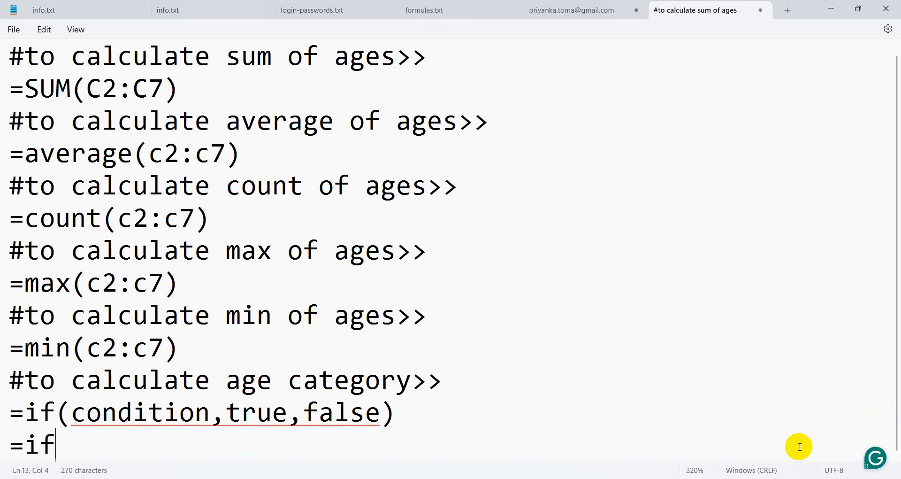
{"action": "type", "text": "(c2>"}
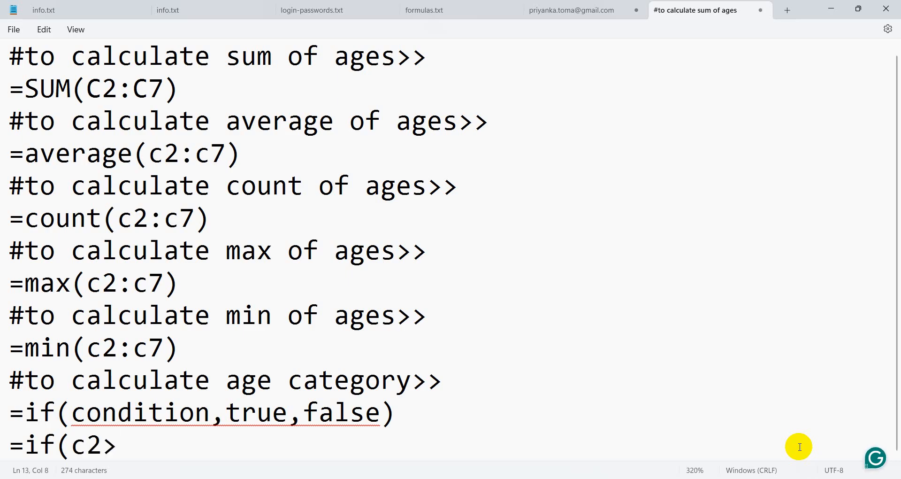
{"action": "type", "text": "1"}
{"action": "type", "text": ","}
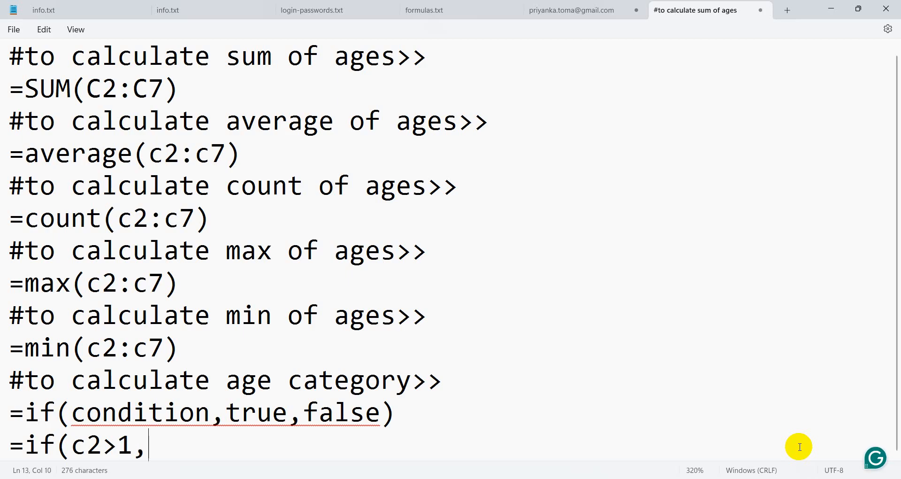
{"action": "type", "text": "c2>"}
{"action": "key", "text": "BackSpace"}
{"action": "type", "text": ">"}
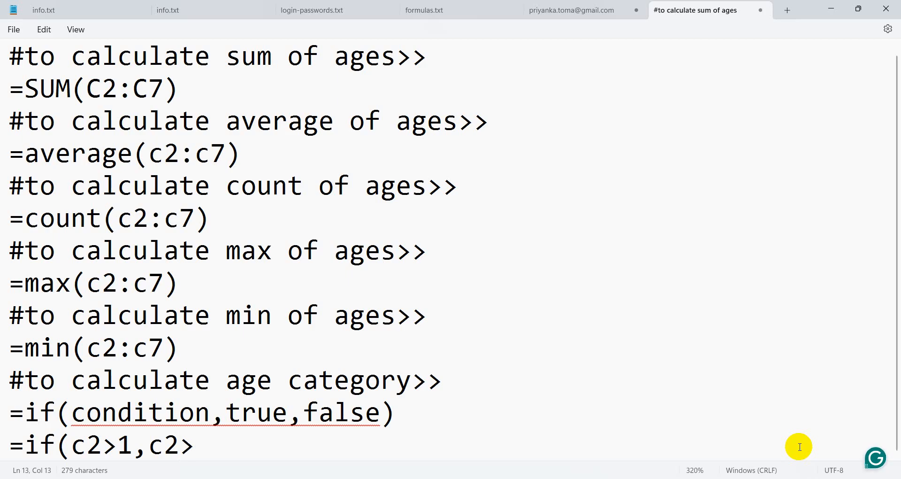
{"action": "type", "text": "="}
{"action": "key", "text": "BackSpace"}
{"action": "key", "text": "BackSpace"}
{"action": "type", "text": "<=12"}
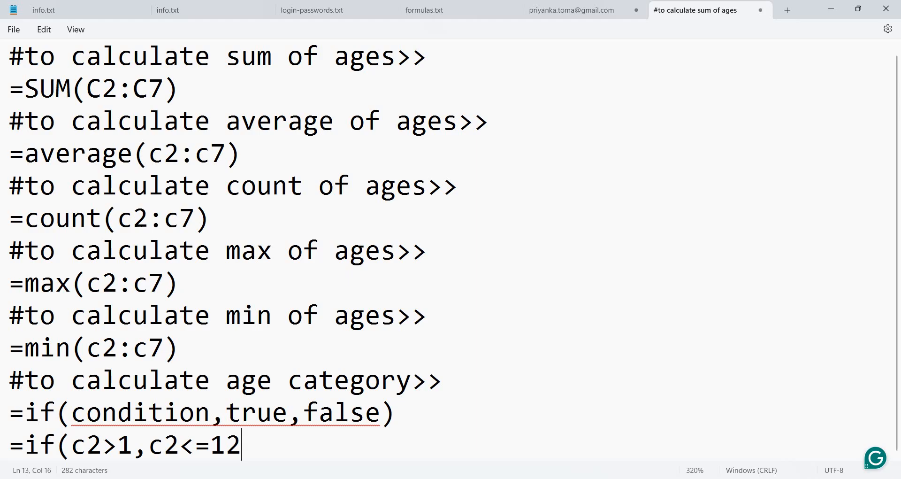
Select the draft c2>1,c2<=12 condition and delete it.
{"action": "left_click_drag", "start_coordinate": [72, 446], "coordinate": [244, 438]}
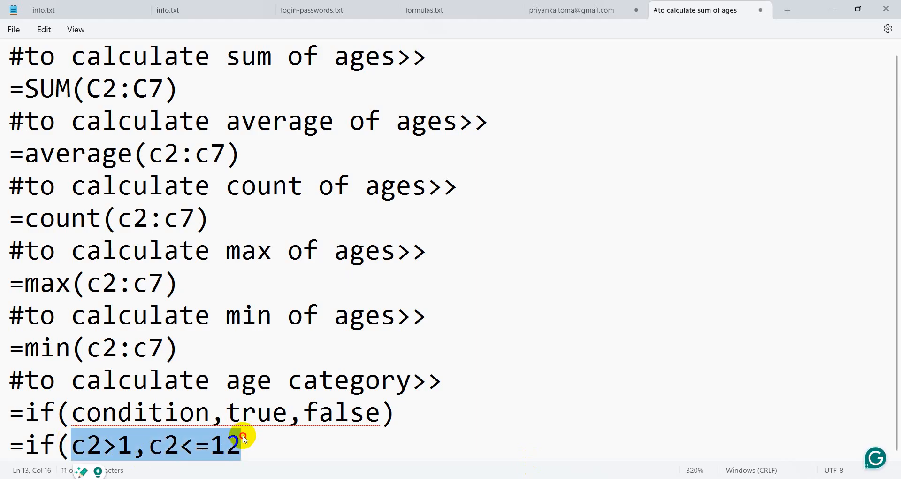
{"action": "left_click", "coordinate": [244, 433]}
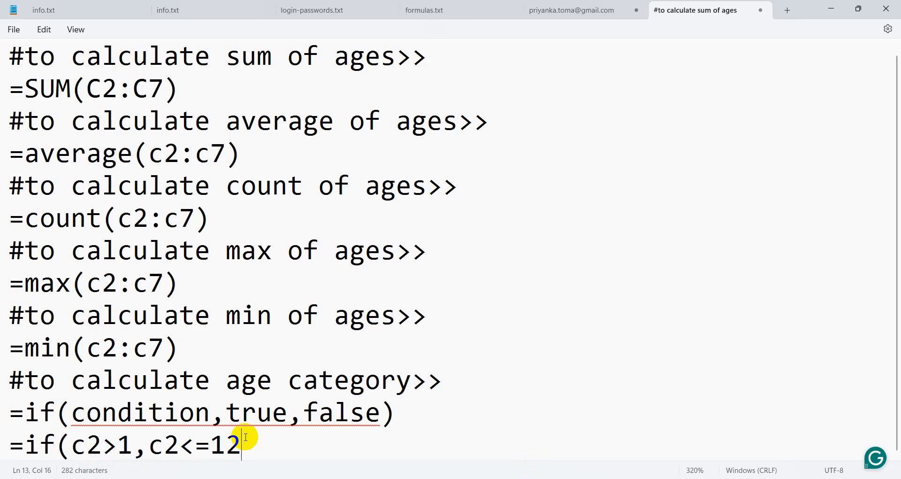
{"action": "left_click_drag", "start_coordinate": [73, 445], "coordinate": [262, 448]}
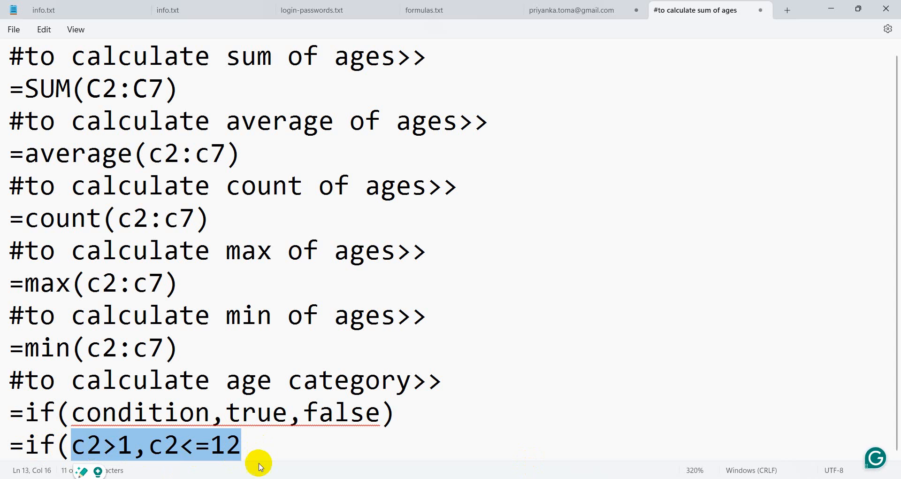
{"action": "left_click", "coordinate": [249, 450]}
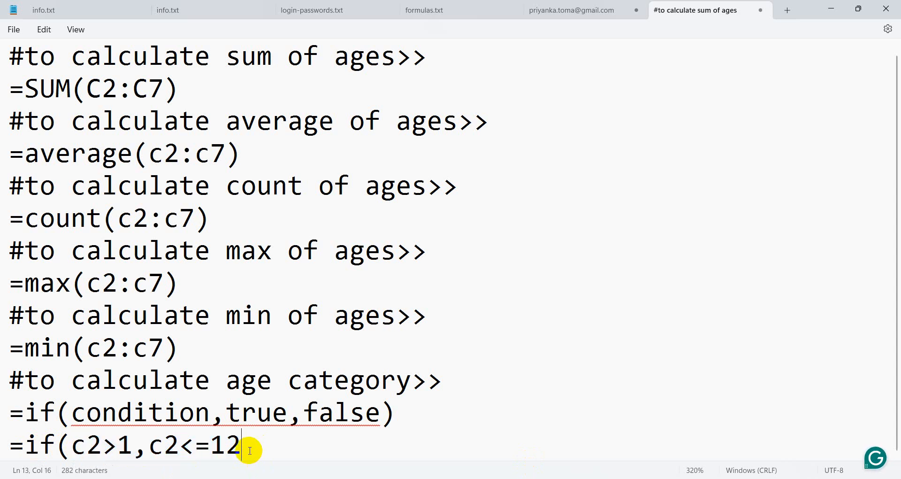
{"action": "key", "text": "BackSpace"}
{"action": "key", "text": "BackSpace"}
{"action": "key", "text": "BackSpace"}
{"action": "key", "text": "BackSpace"}
{"action": "key", "text": "BackSpace"}
{"action": "key", "text": "BackSpace"}
{"action": "key", "text": "BackSpace"}
{"action": "key", "text": "BackSpace"}
{"action": "key", "text": "BackSpace"}
{"action": "key", "text": "BackSpace"}
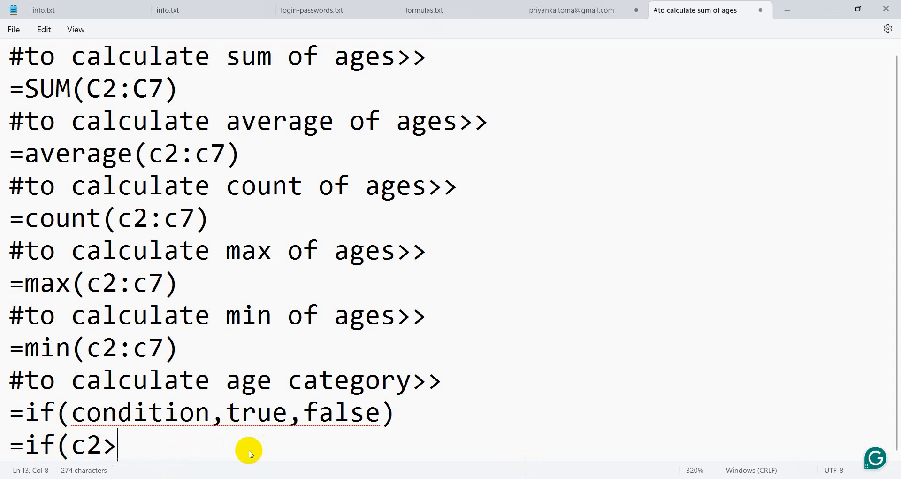
Type and(c2>=1,c2<=12),"children" after =if(, correcting typos.
{"action": "key", "text": "BackSpace"}
{"action": "type", "text": "an"}
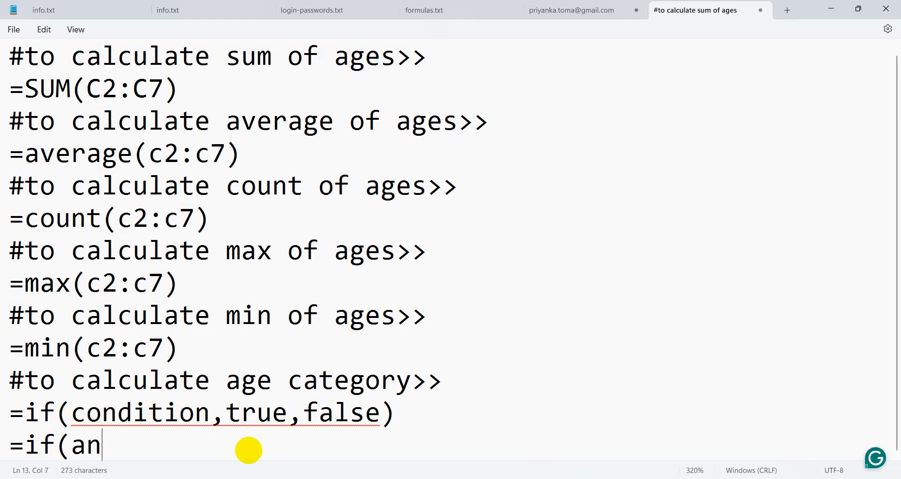
{"action": "type", "text": "d(c"}
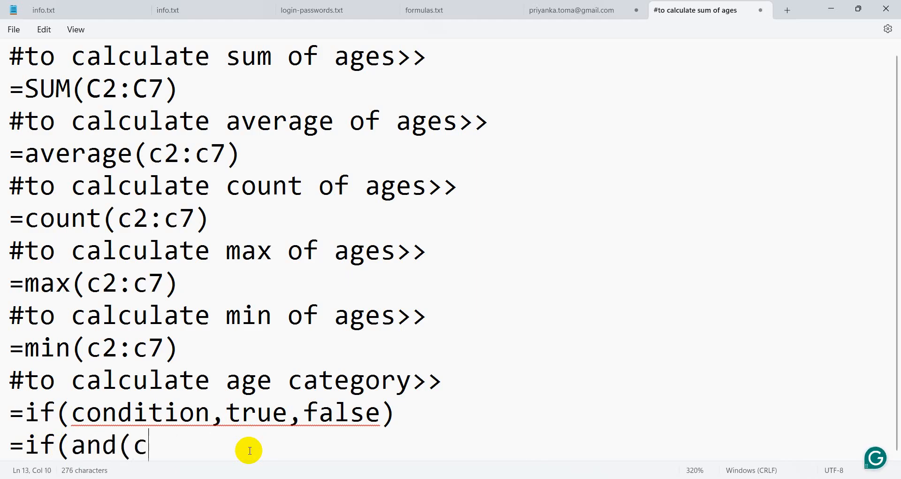
{"action": "type", "text": "2<"}
{"action": "key", "text": "BackSpace"}
{"action": "type", "text": "."}
{"action": "key", "text": "BackSpace"}
{"action": "type", "text": ">=1"}
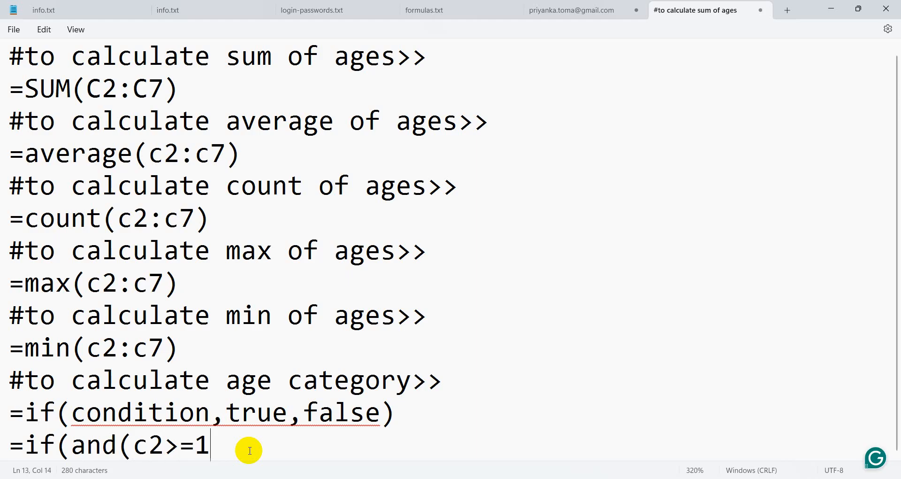
{"action": "type", "text": ",c2<=12"}
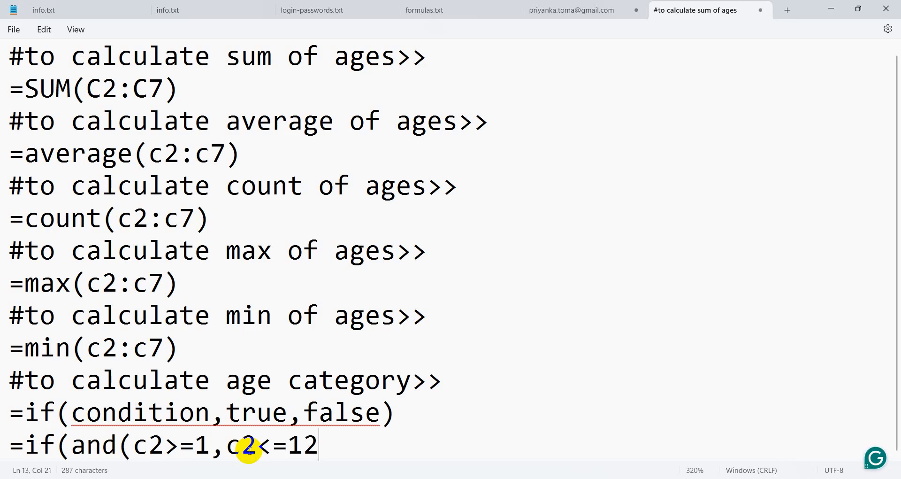
{"action": "type", "text": "),\"children"}
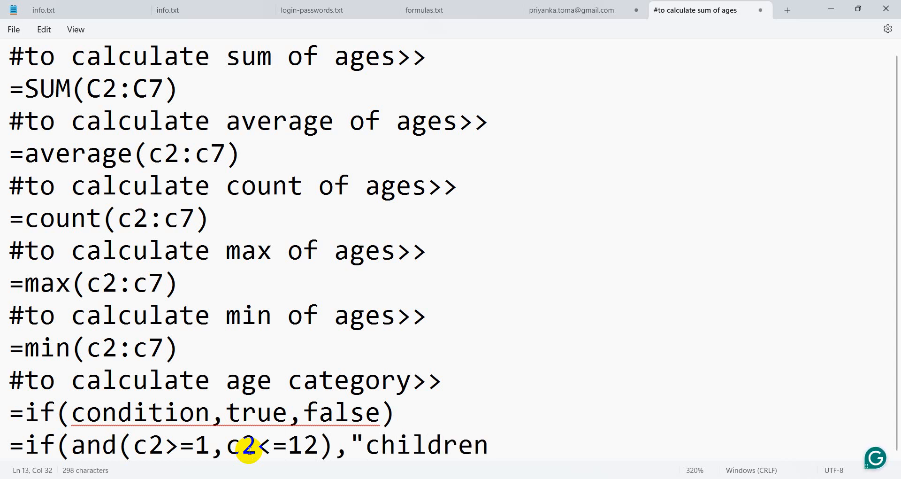
{"action": "type", "text": "\""}
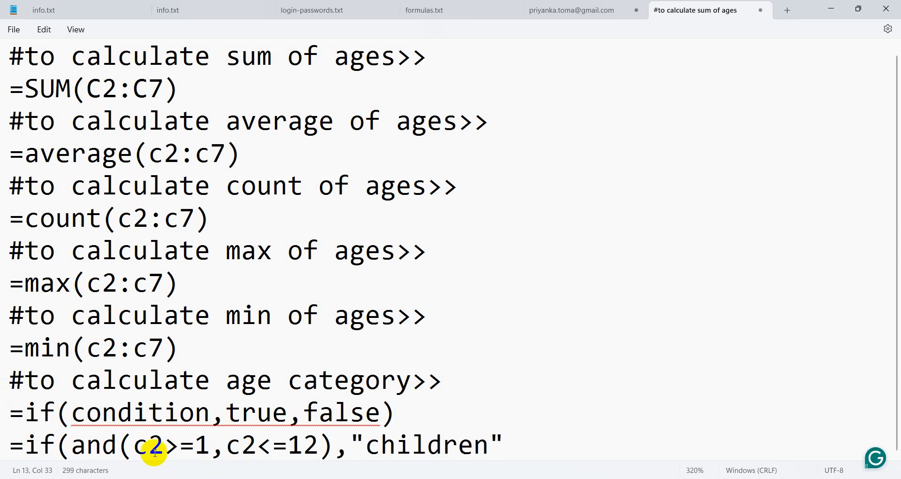
Highlight the and(c2>=1,c2<=12) condition to explain it, ending with the caret at the line end.
{"action": "left_click_drag", "start_coordinate": [71, 445], "coordinate": [330, 446]}
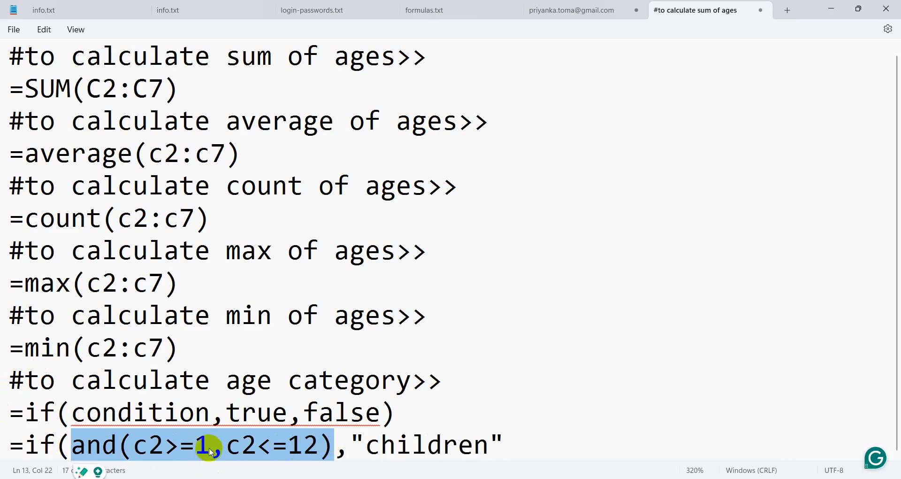
{"action": "left_click", "coordinate": [153, 443]}
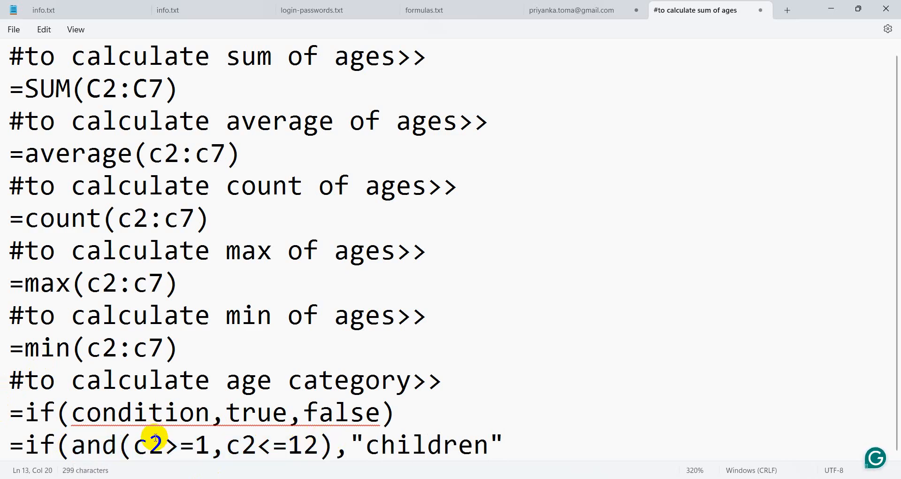
{"action": "left_click_drag", "start_coordinate": [149, 444], "coordinate": [280, 446]}
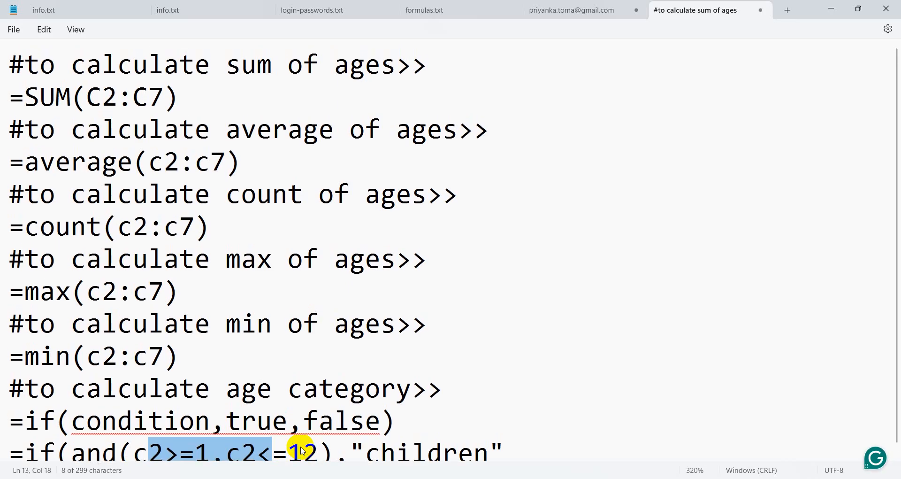
{"action": "left_click", "coordinate": [467, 400]}
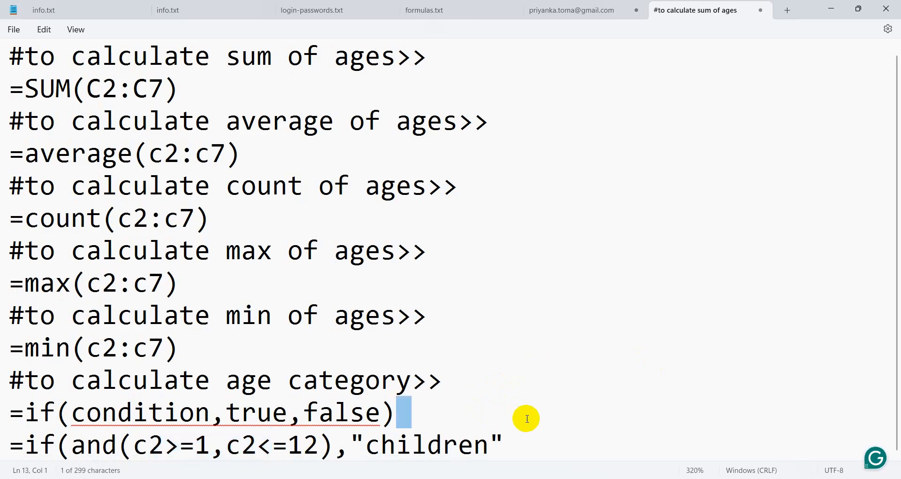
{"action": "left_click", "coordinate": [509, 451]}
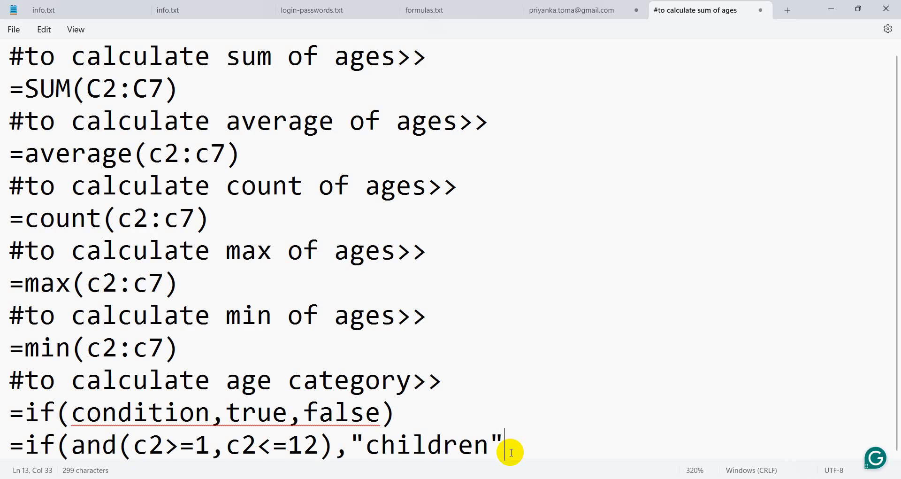
Add a nested ,if(and(c2>=18,c2<=25) condition, modelled on the first and( pattern.
{"action": "type", "text": ",if("}
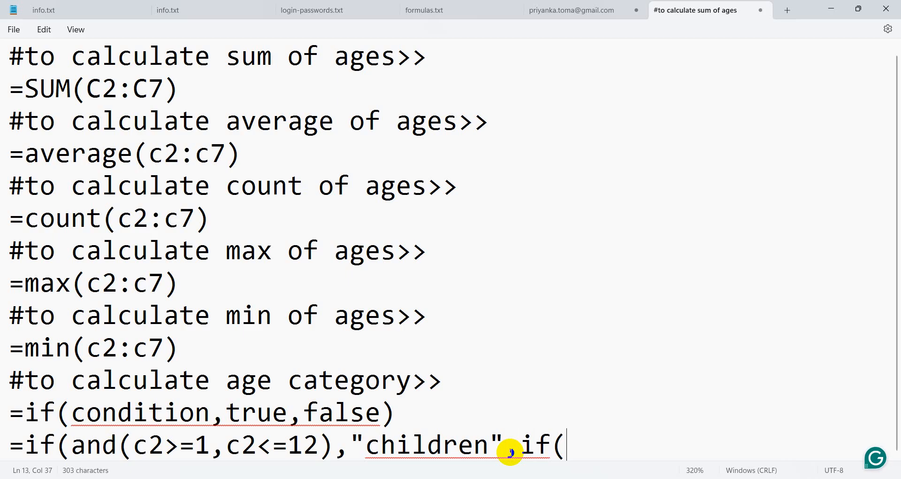
{"action": "left_click", "coordinate": [67, 441]}
{"action": "left_click", "coordinate": [569, 444]}
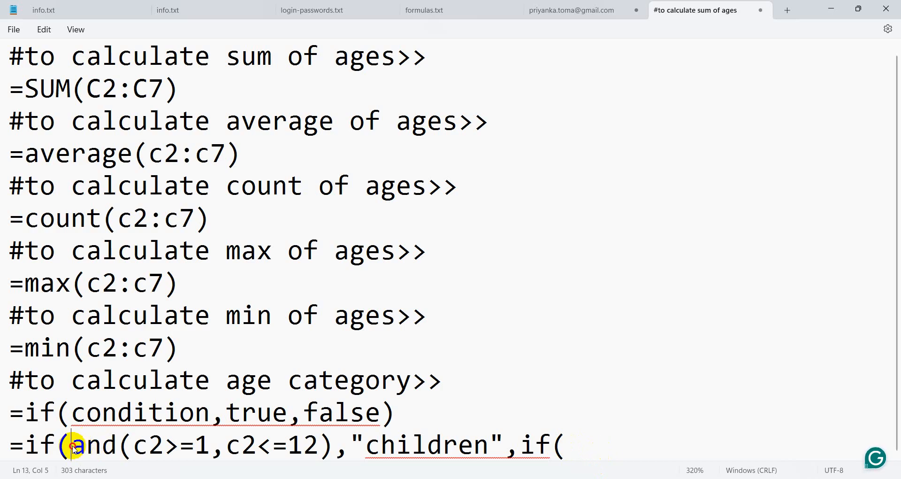
{"action": "left_click_drag", "start_coordinate": [71, 444], "coordinate": [187, 445]}
{"action": "left_click", "coordinate": [587, 447]}
{"action": "type", "text": "and"}
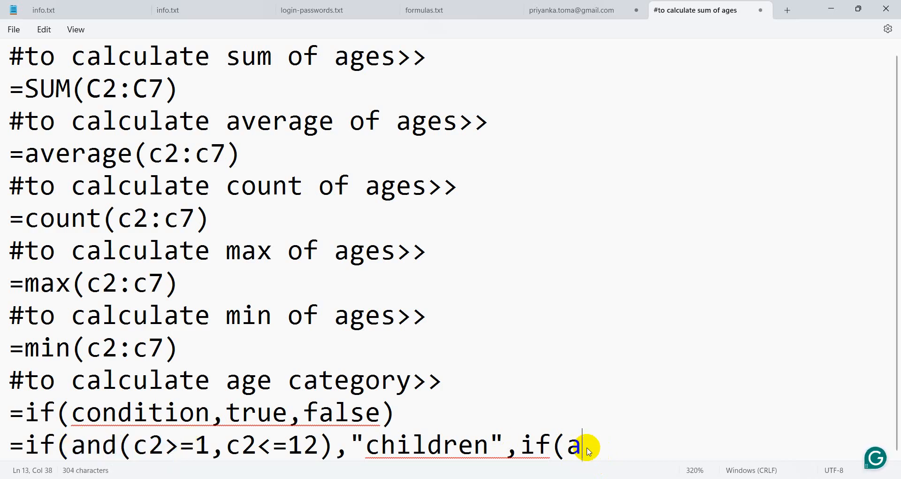
{"action": "type", "text": "(c2>"}
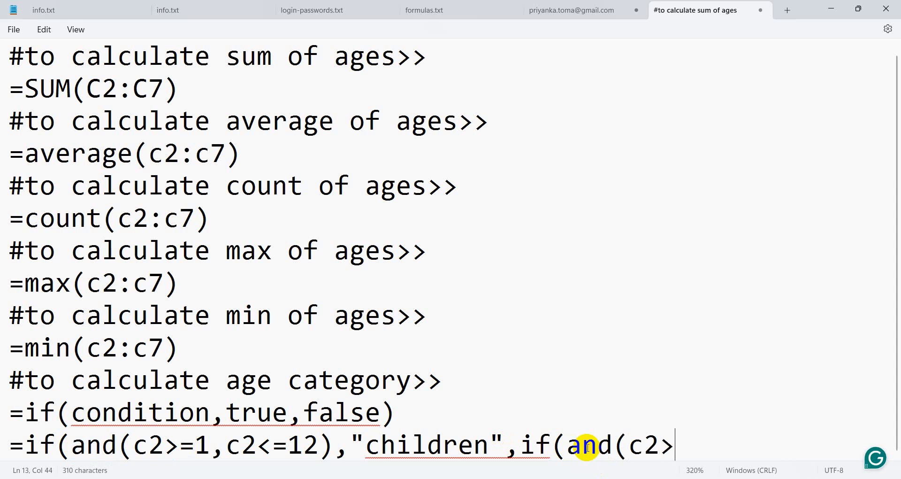
{"action": "type", "text": "18"}
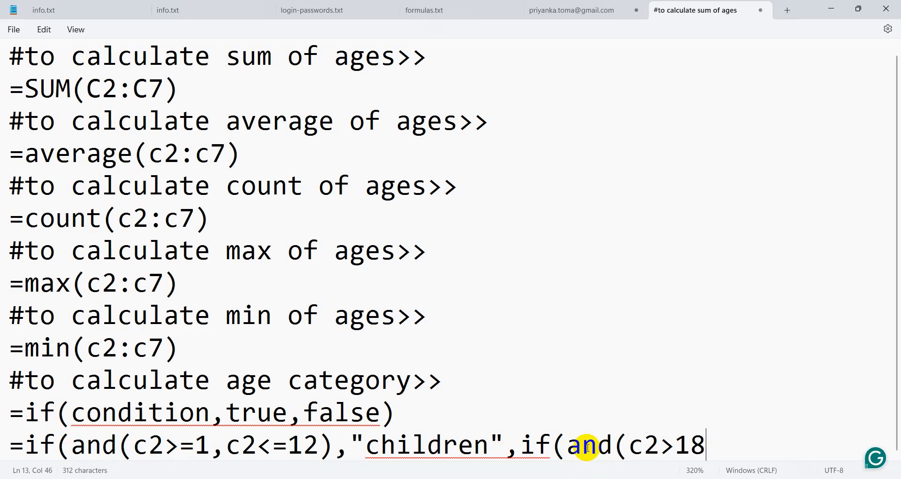
{"action": "key", "text": "Left"}
{"action": "key", "text": "Left"}
{"action": "type", "text": "="}
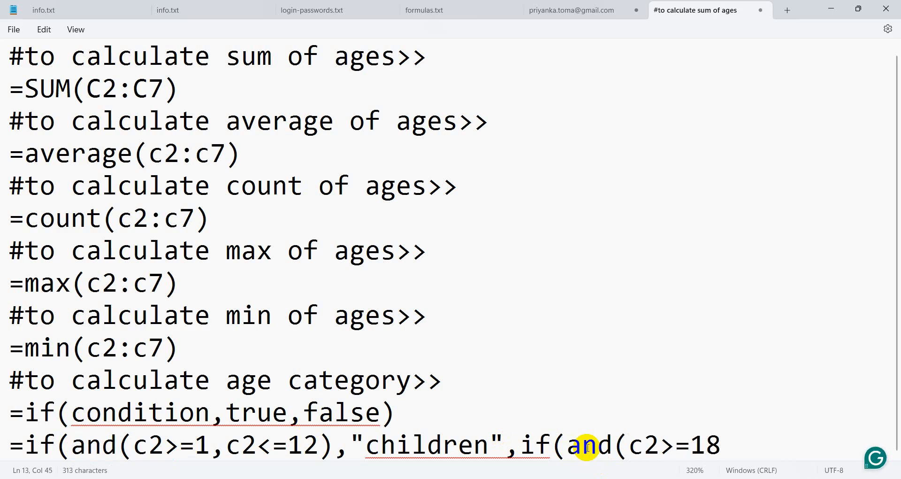
{"action": "key", "text": "End"}
{"action": "type", "text": ",c2<"}
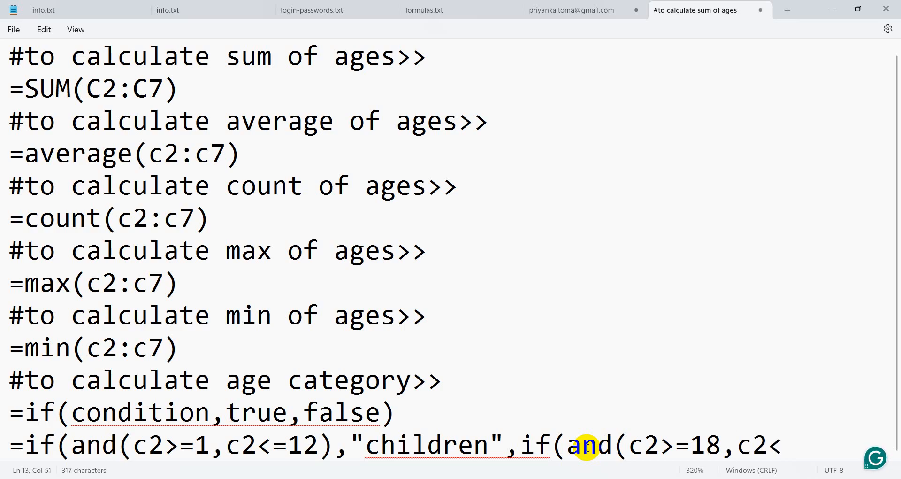
{"action": "type", "text": "=25"}
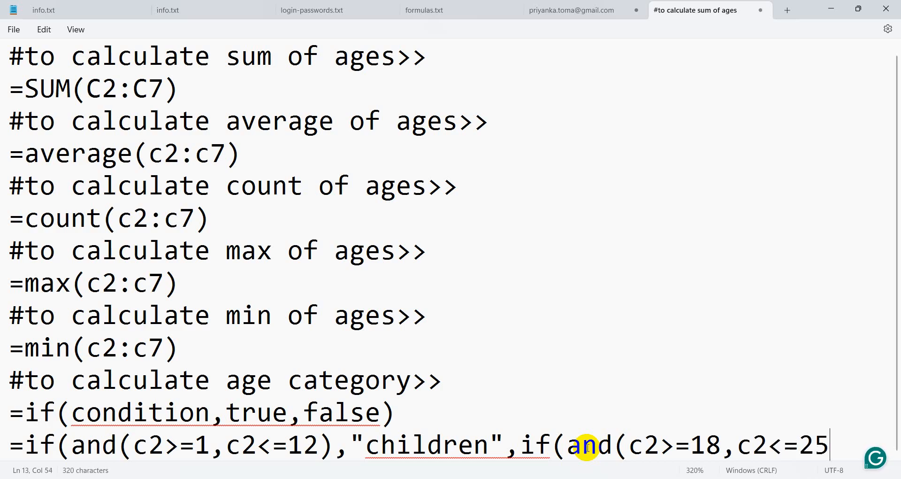
{"action": "type", "text": ")"}
{"action": "left_click_drag", "start_coordinate": [567, 445], "coordinate": [836, 431]}
{"action": "left_click", "coordinate": [841, 431]}
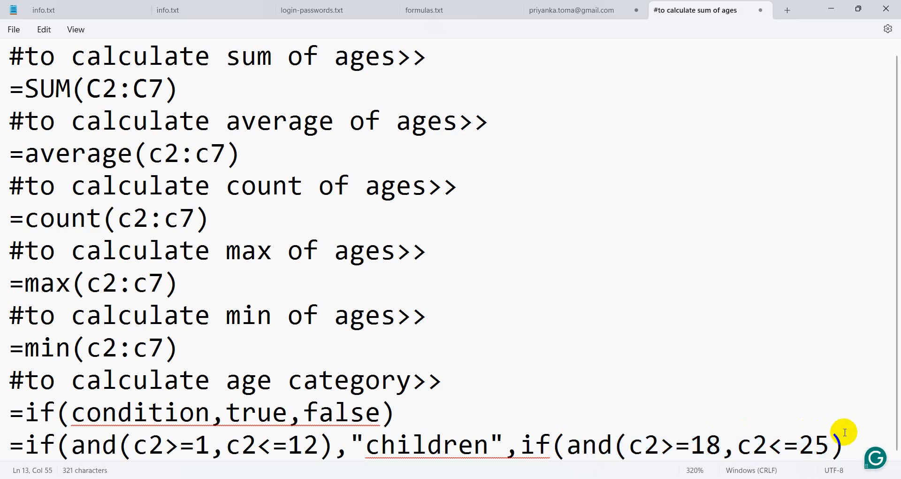
Add the "Youth" result and begin the branch if(and(c2>=26,c2<=44),"Adult","N?A.
{"action": "type", "text": ","}
{"action": "type", "text": "o"}
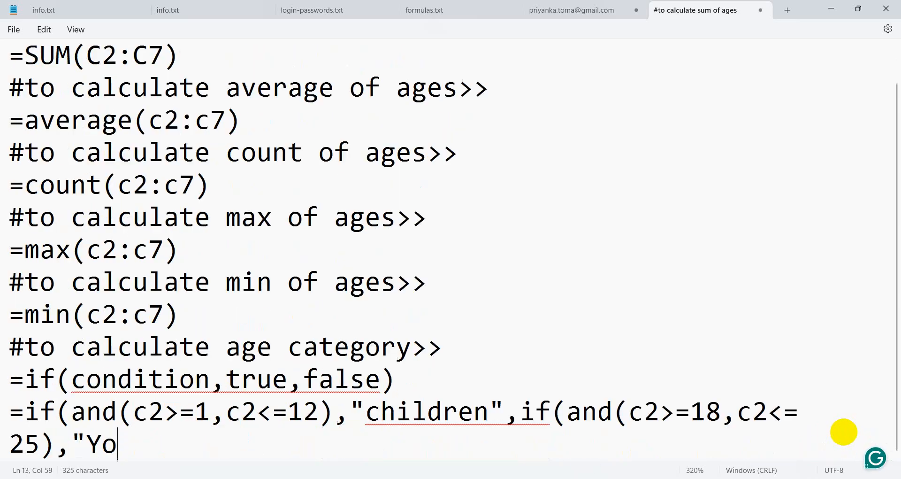
{"action": "type", "text": "uth\""}
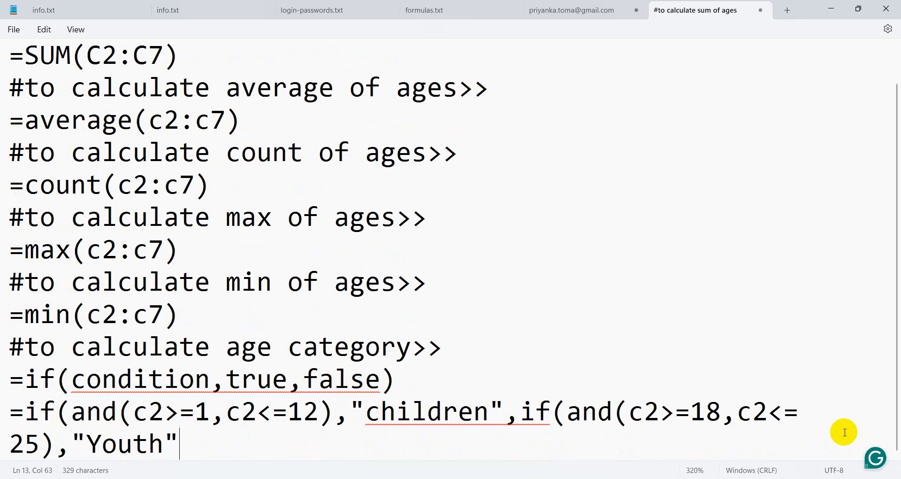
{"action": "type", "text": ","}
{"action": "type", "text": "if("}
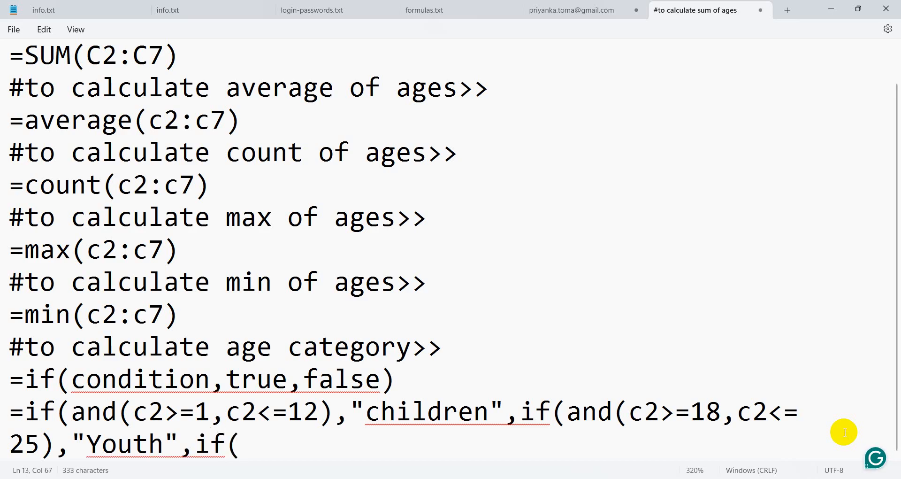
{"action": "type", "text": "and"}
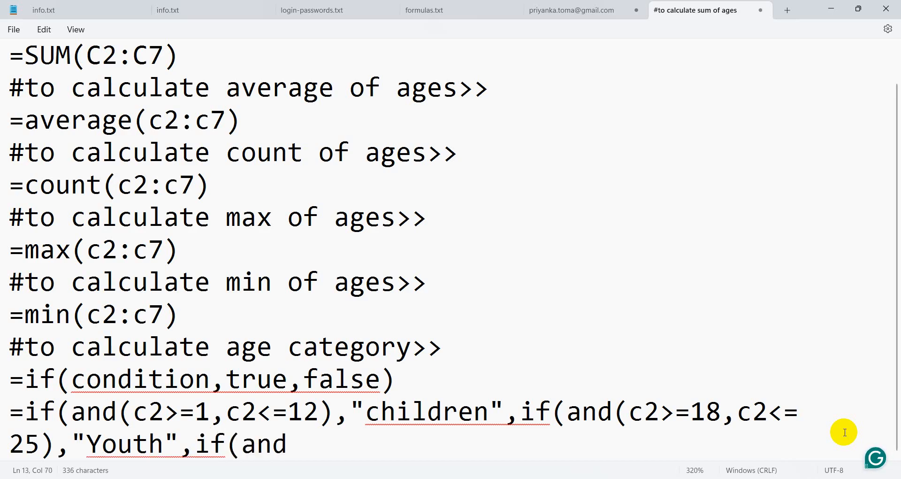
{"action": "type", "text": "(c2>"}
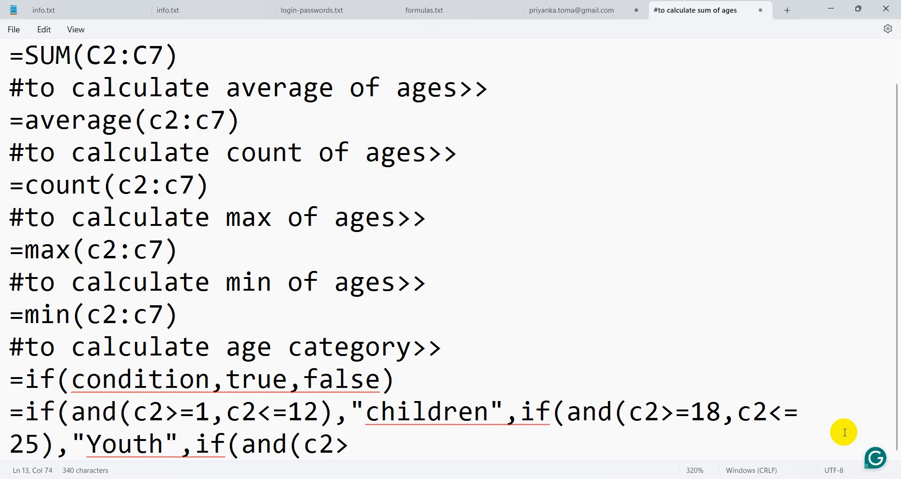
{"action": "type", "text": "=26"}
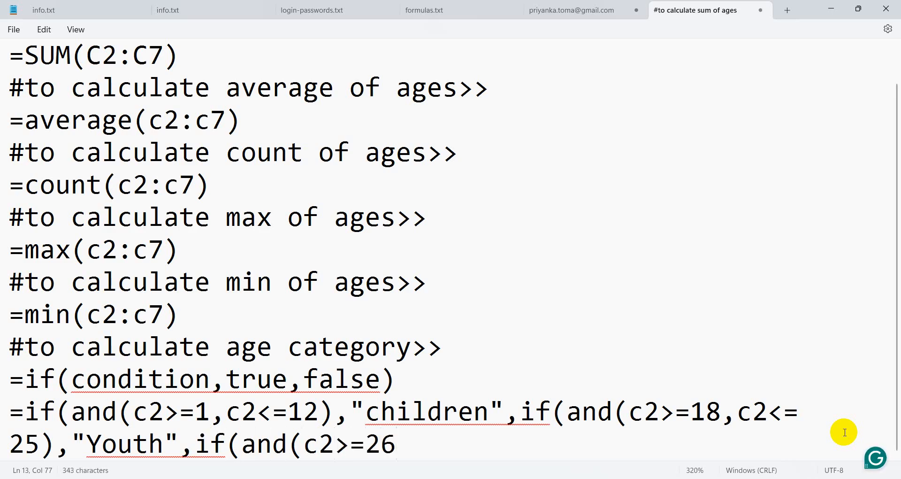
{"action": "type", "text": ",c2"}
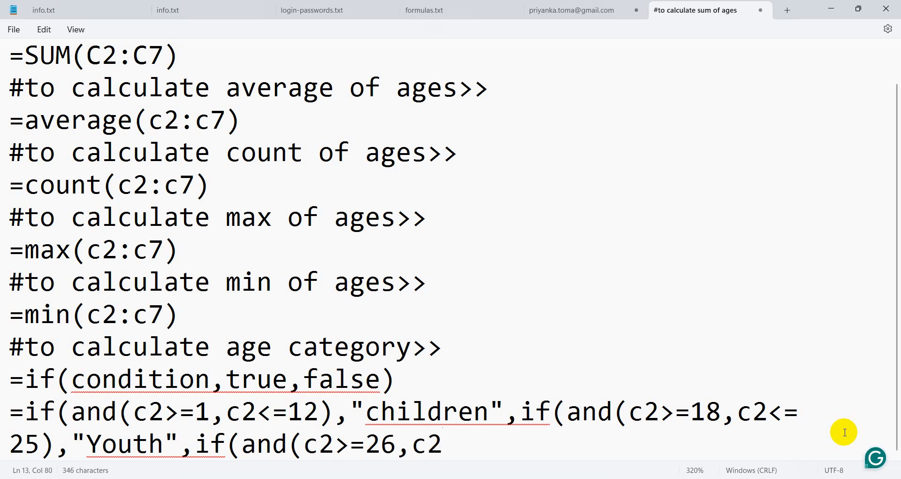
{"action": "type", "text": "<=44"}
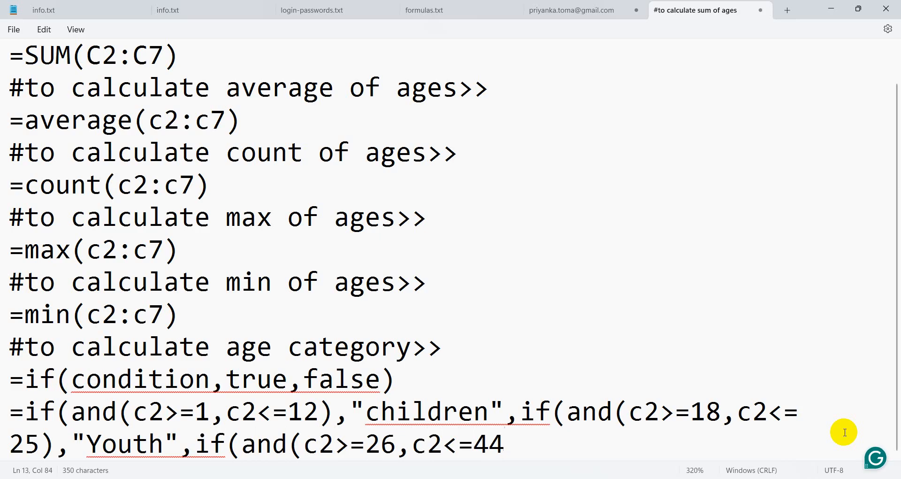
{"action": "type", "text": ")"}
{"action": "type", "text": ",\""}
{"action": "type", "text": "Adu"}
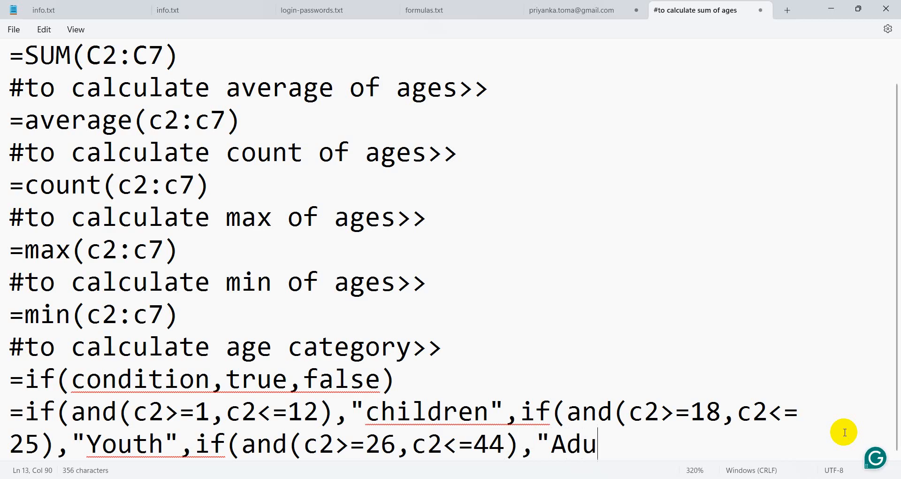
{"action": "type", "text": "lt\","}
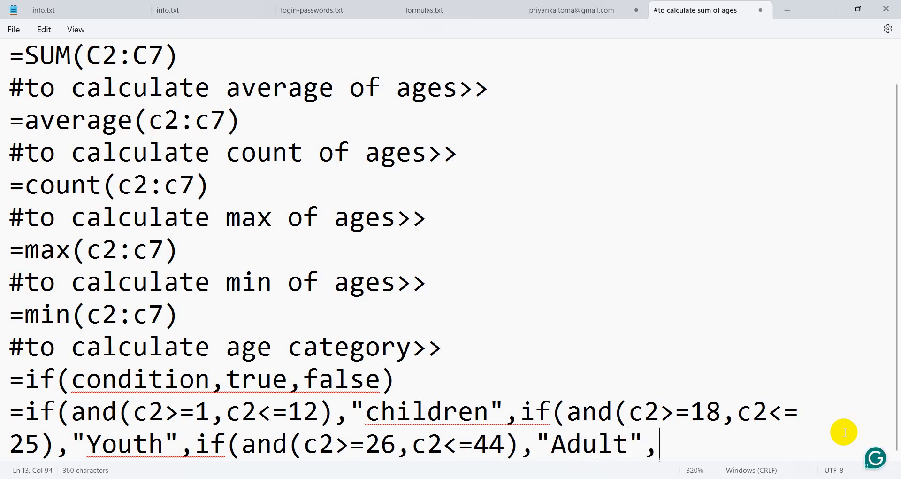
{"action": "type", "text": "\"N"}
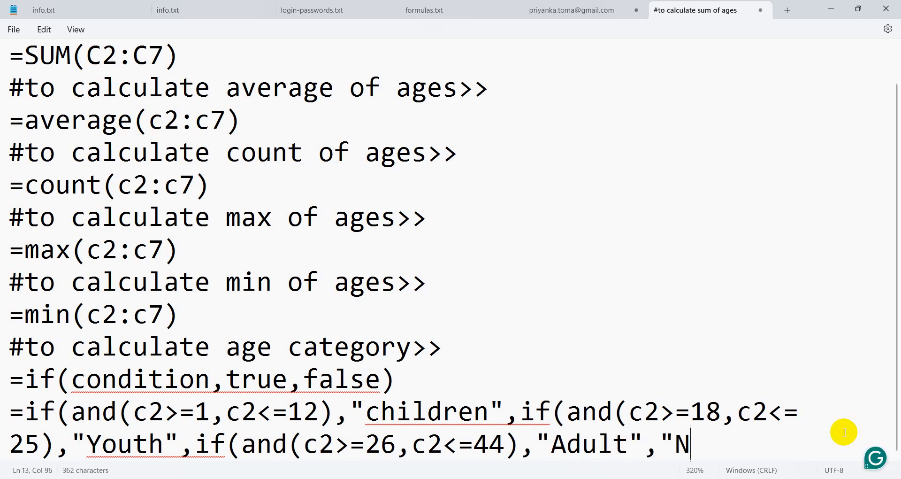
{"action": "type", "text": "?A"}
Correct the fallback to "N/a" and close the formula with the final parentheses.
{"action": "key", "text": "BackSpace"}
{"action": "key", "text": "BackSpace"}
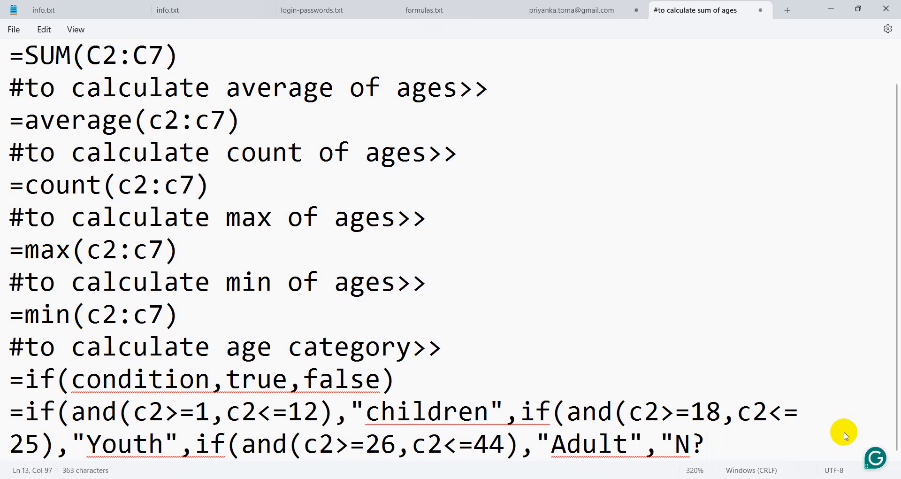
{"action": "type", "text": "/a"}
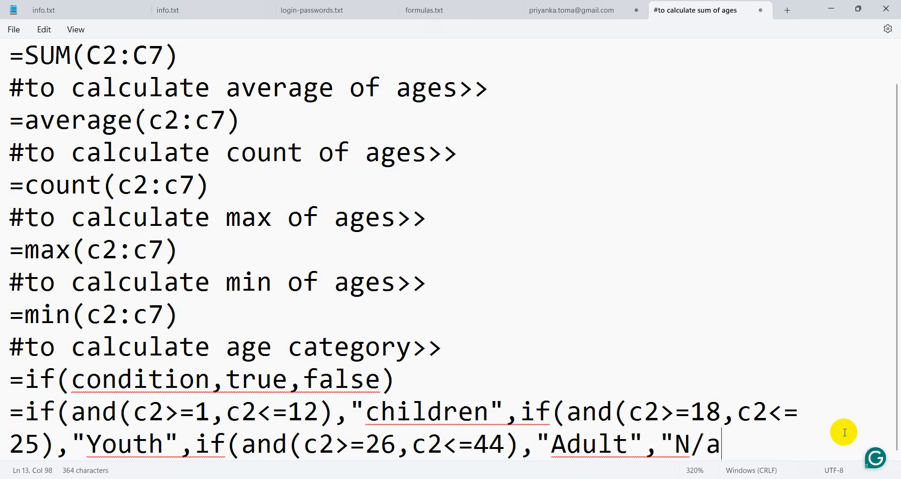
{"action": "type", "text": ")"}
{"action": "key", "text": "BackSpace"}
{"action": "type", "text": "\"))"}
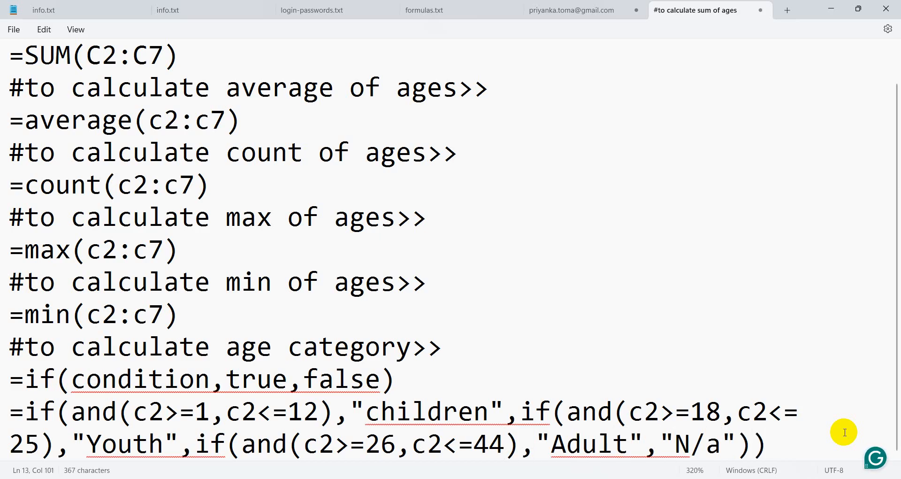
{"action": "type", "text": ")"}
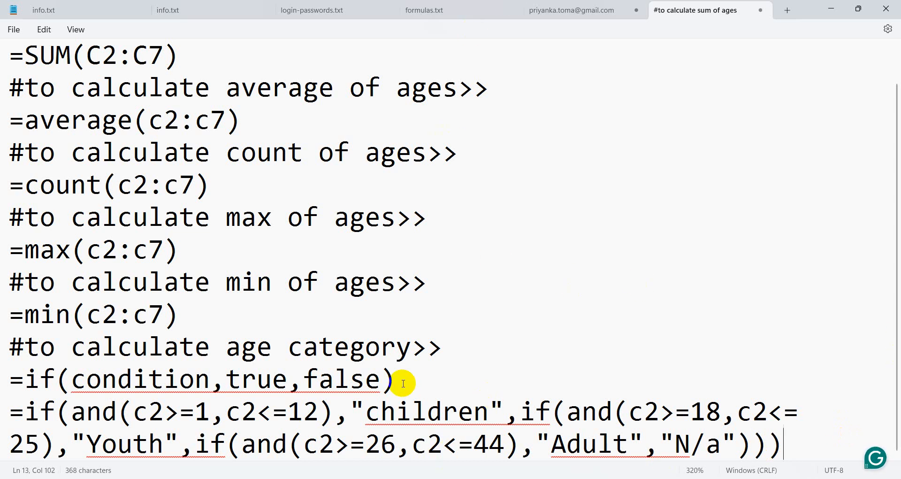
{"action": "left_click", "coordinate": [192, 416]}
{"action": "left_click_drag", "start_coordinate": [149, 413], "coordinate": [318, 415]}
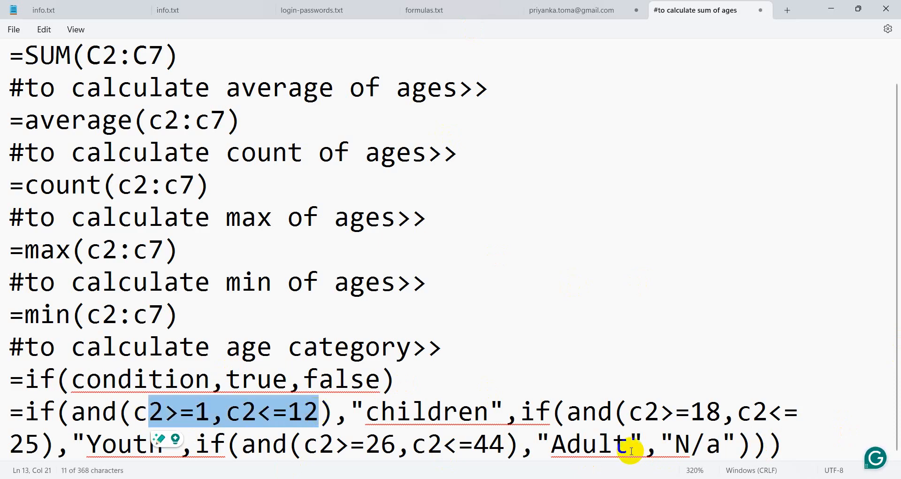
{"action": "left_click_drag", "start_coordinate": [690, 413], "coordinate": [36, 448]}
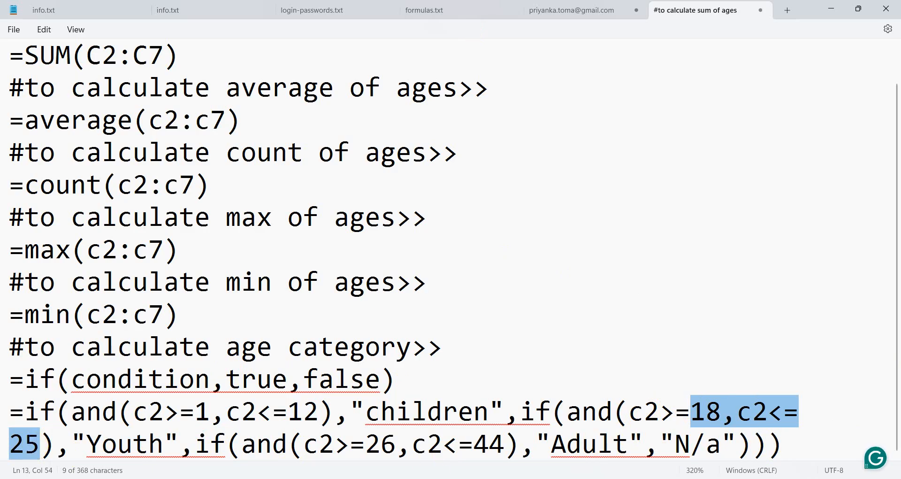
{"action": "left_click_drag", "start_coordinate": [381, 443], "coordinate": [512, 442]}
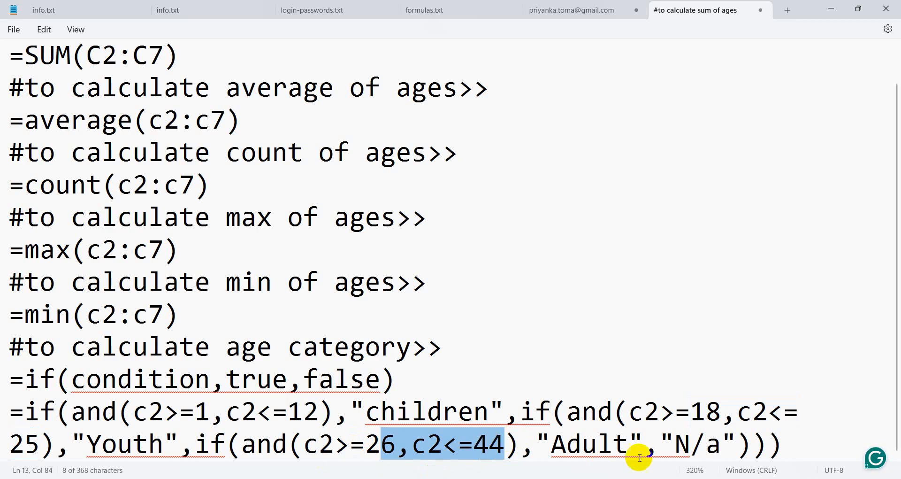
{"action": "left_click_drag", "start_coordinate": [664, 448], "coordinate": [762, 450]}
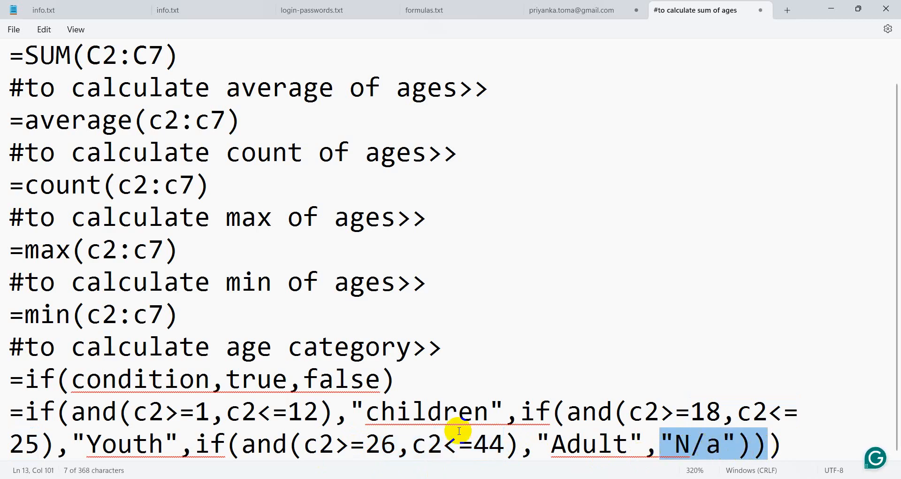
{"action": "left_click", "coordinate": [629, 411]}
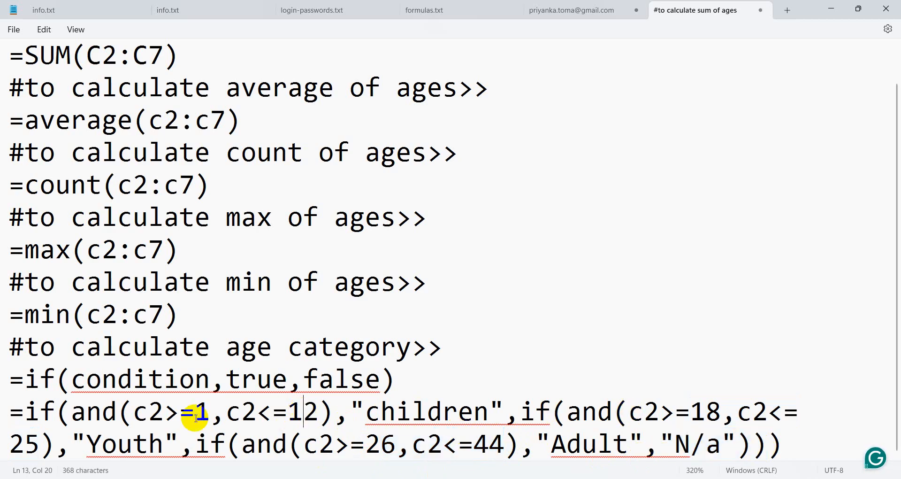
{"action": "left_click", "coordinate": [134, 412]}
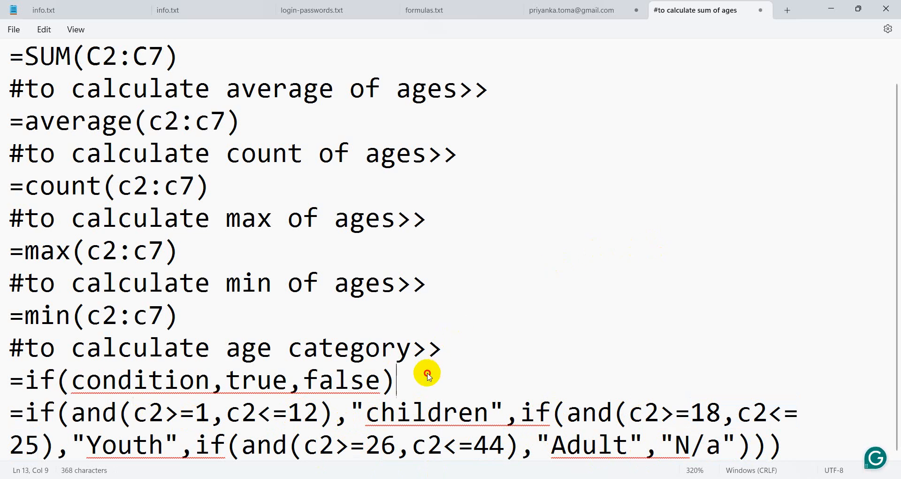
{"action": "left_click", "coordinate": [427, 373]}
Remove the blank lines so the nested formula sits directly under the =if(condition,true,false) line.
{"action": "key", "text": "Return"}
{"action": "key", "text": "Return"}
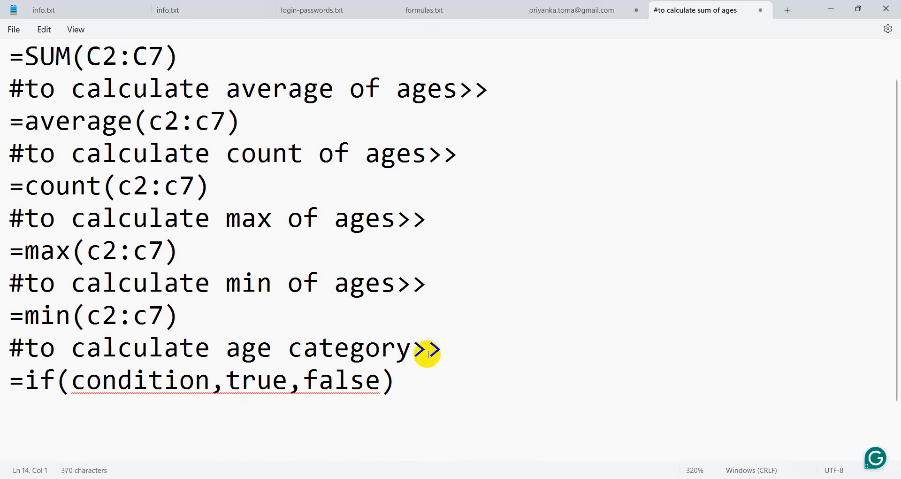
{"action": "scroll", "coordinate": [516, 282], "scroll_direction": "down", "scroll_amount": 1}
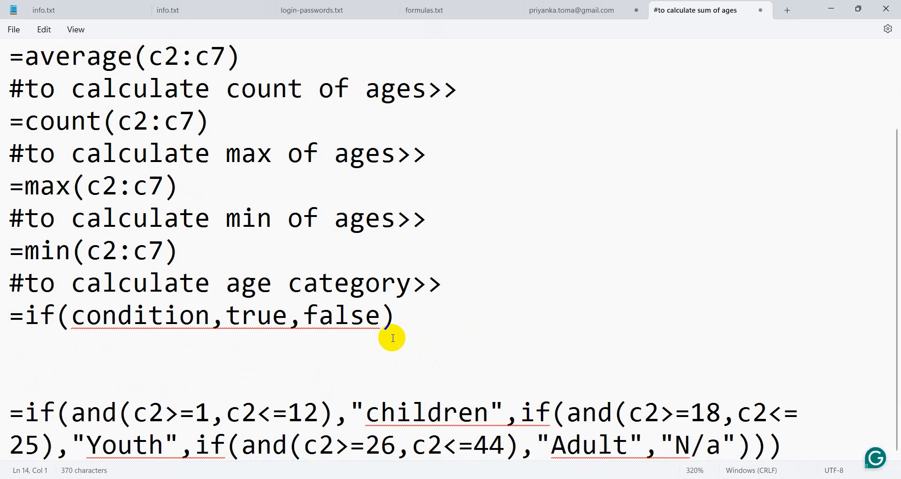
{"action": "left_click", "coordinate": [427, 321]}
{"action": "key", "text": "Return"}
{"action": "key", "text": "Return"}
{"action": "key", "text": "Return"}
{"action": "scroll", "coordinate": [451, 326], "scroll_direction": "down", "scroll_amount": 2}
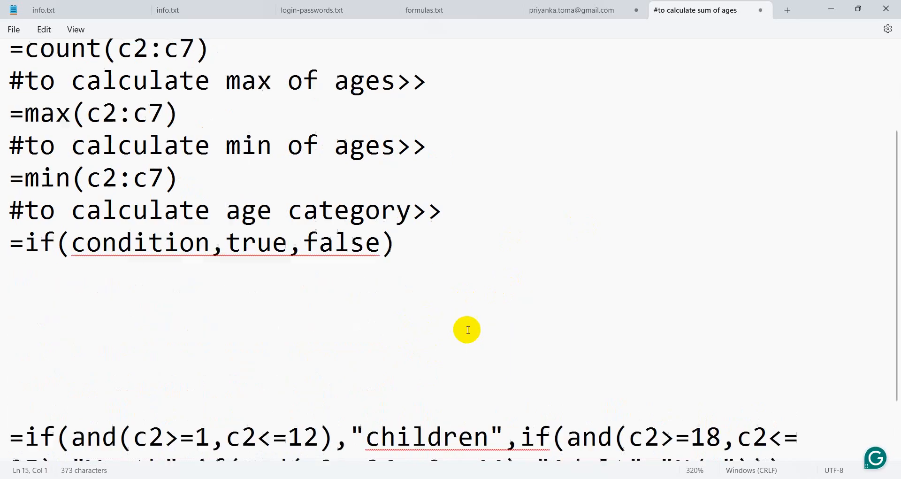
{"action": "left_click", "coordinate": [37, 273]}
{"action": "left_click", "coordinate": [27, 254]}
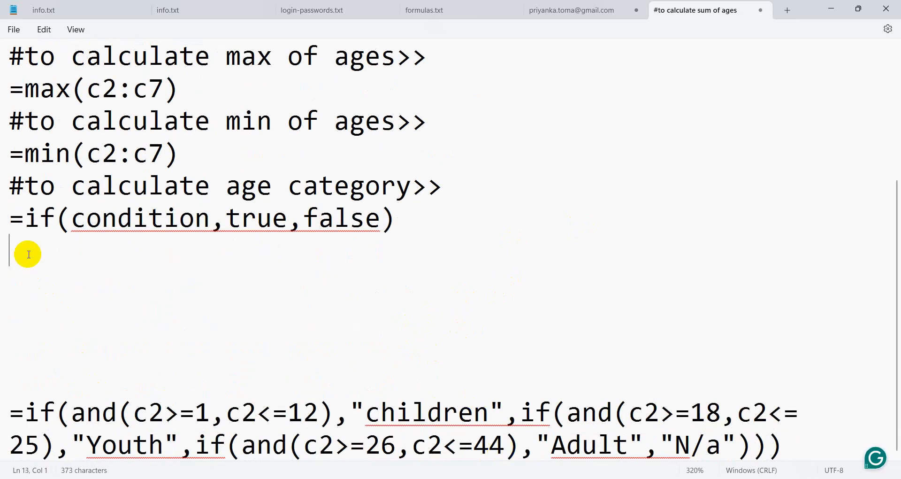
{"action": "key", "text": "Delete"}
{"action": "key", "text": "Delete"}
{"action": "key", "text": "Delete"}
{"action": "key", "text": "Delete"}
{"action": "key", "text": "Delete"}
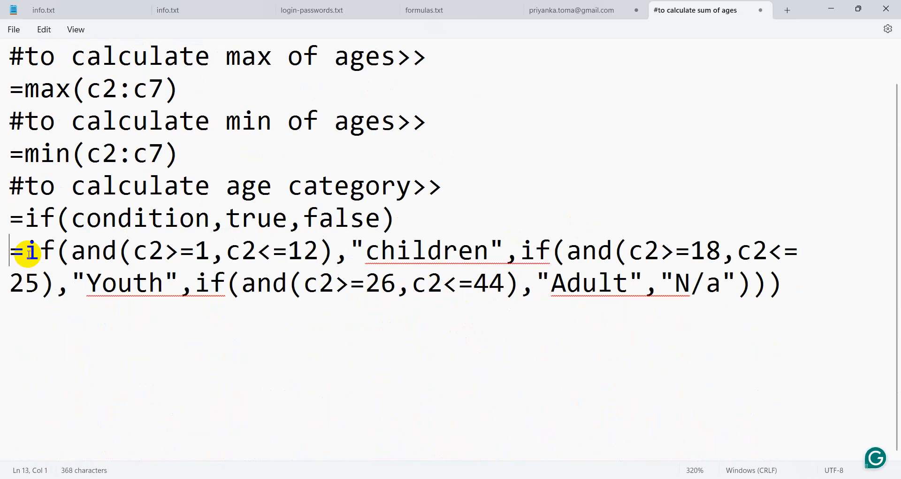
Point out the age bounds 1, 12, 18, 26, 44 and the "N/a" fallback in the formula.
{"action": "left_click", "coordinate": [211, 251]}
{"action": "left_click", "coordinate": [319, 250]}
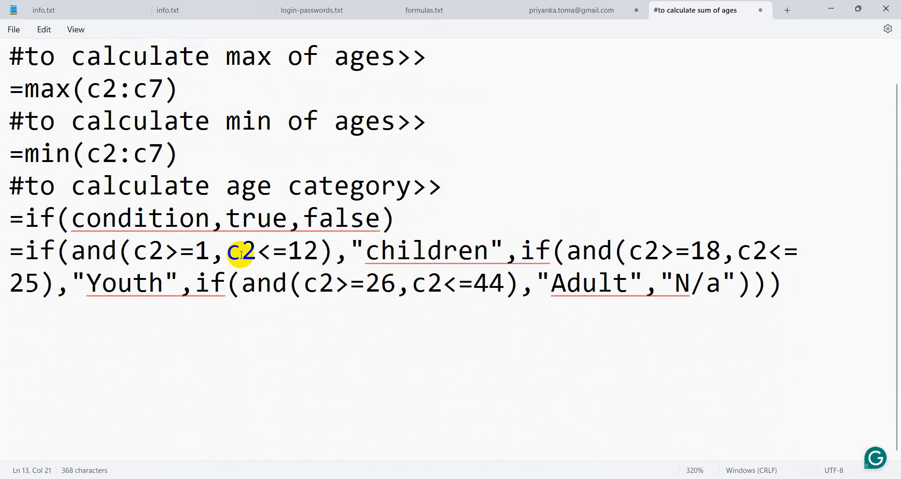
{"action": "left_click", "coordinate": [701, 250]}
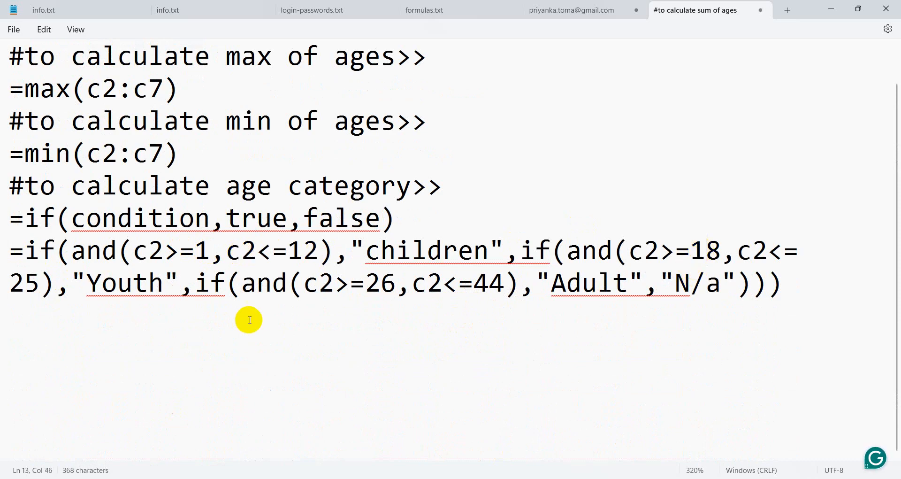
{"action": "left_click_drag", "start_coordinate": [46, 289], "coordinate": [54, 287]}
{"action": "left_click", "coordinate": [715, 241]}
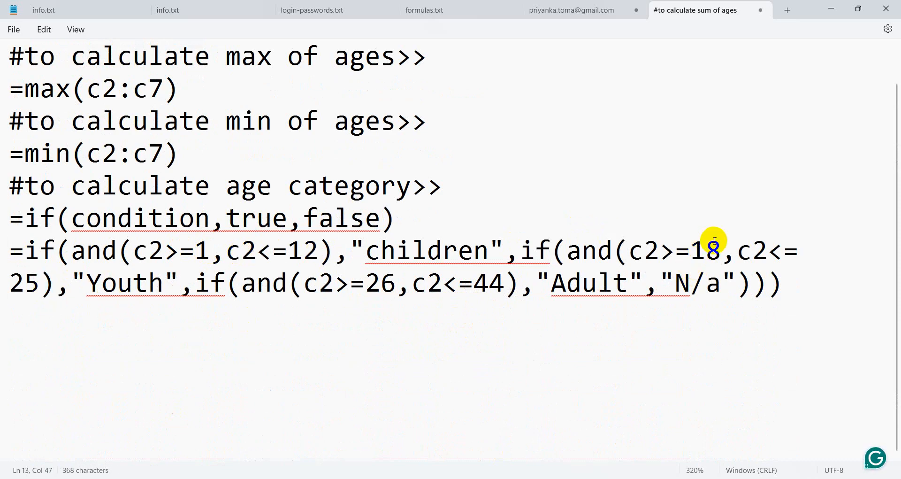
{"action": "left_click", "coordinate": [370, 286]}
{"action": "left_click", "coordinate": [503, 285]}
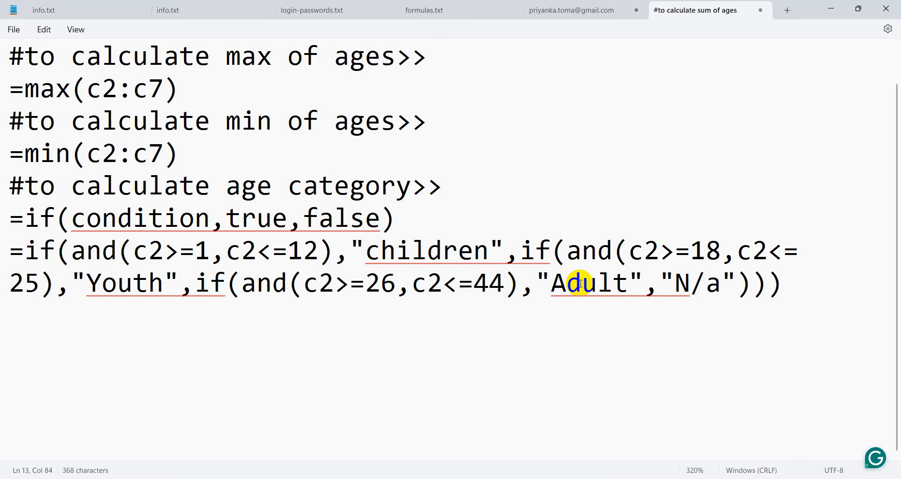
{"action": "left_click_drag", "start_coordinate": [676, 283], "coordinate": [707, 283]}
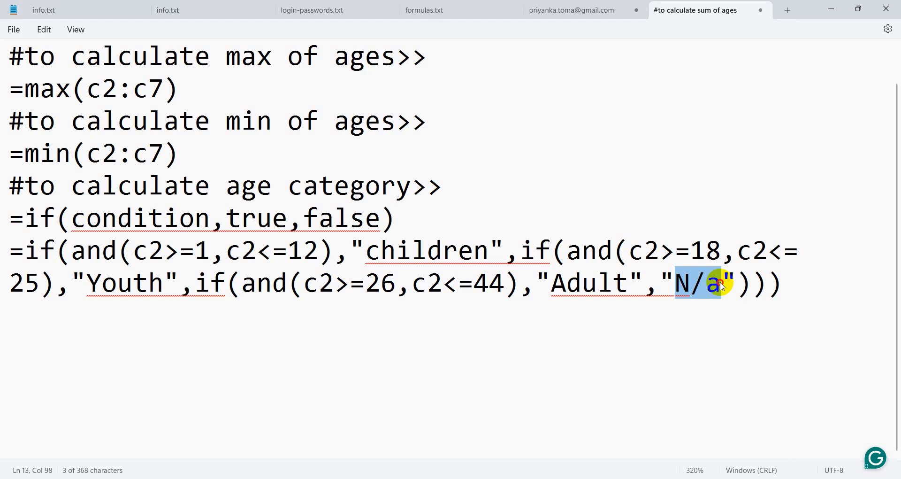
{"action": "left_click", "coordinate": [722, 285]}
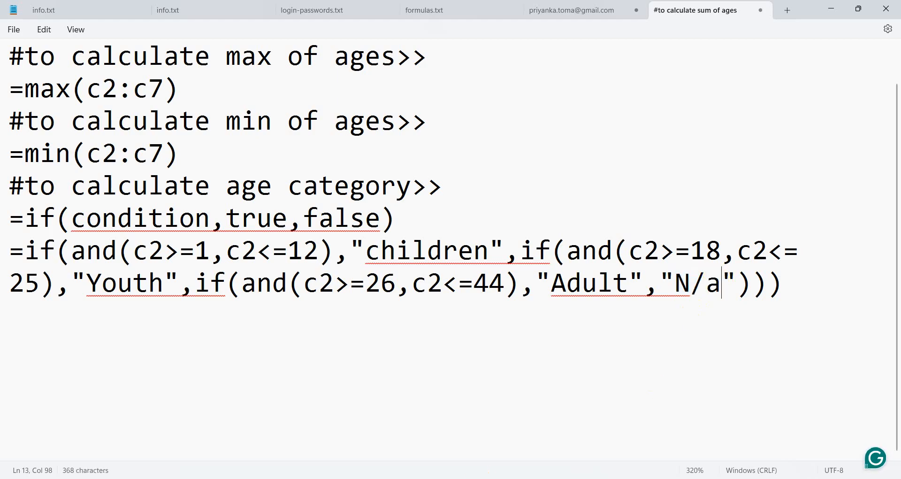
In the job specification document, add 1-12 after Children and 13-25 after Youth.
{"action": "left_click", "coordinate": [292, 428]}
{"action": "scroll", "coordinate": [510, 293], "scroll_direction": "up", "scroll_amount": 2}
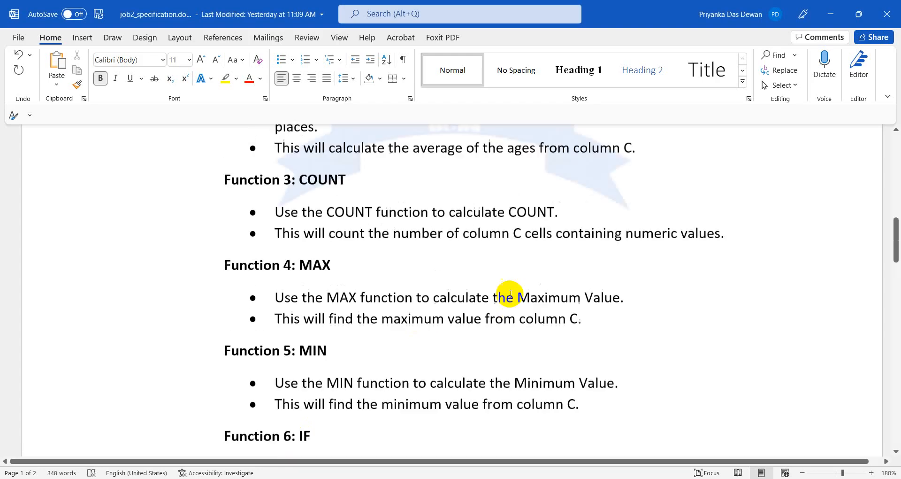
{"action": "scroll", "coordinate": [510, 294], "scroll_direction": "down", "scroll_amount": 7}
{"action": "scroll", "coordinate": [598, 192], "scroll_direction": "up", "scroll_amount": 1}
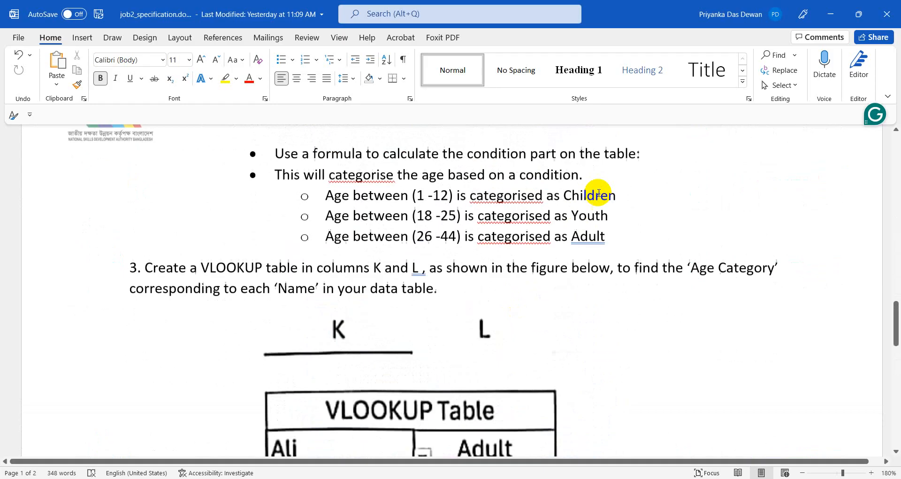
{"action": "scroll", "coordinate": [598, 193], "scroll_direction": "up", "scroll_amount": 1}
{"action": "left_click", "coordinate": [633, 203]}
{"action": "type", "text": "1"}
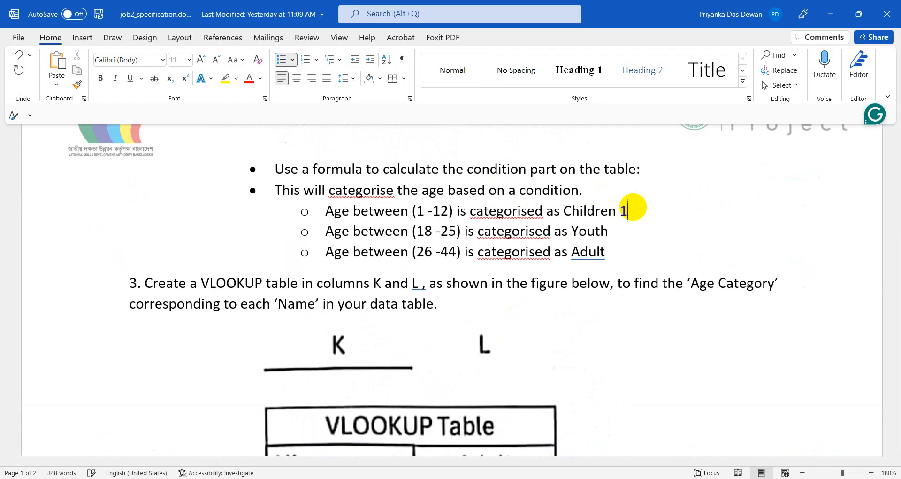
{"action": "type", "text": "-12"}
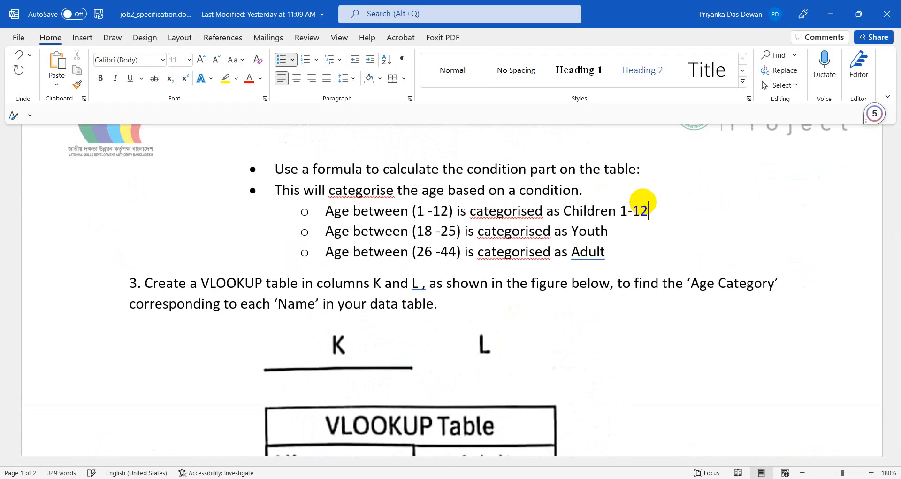
{"action": "left_click", "coordinate": [629, 233]}
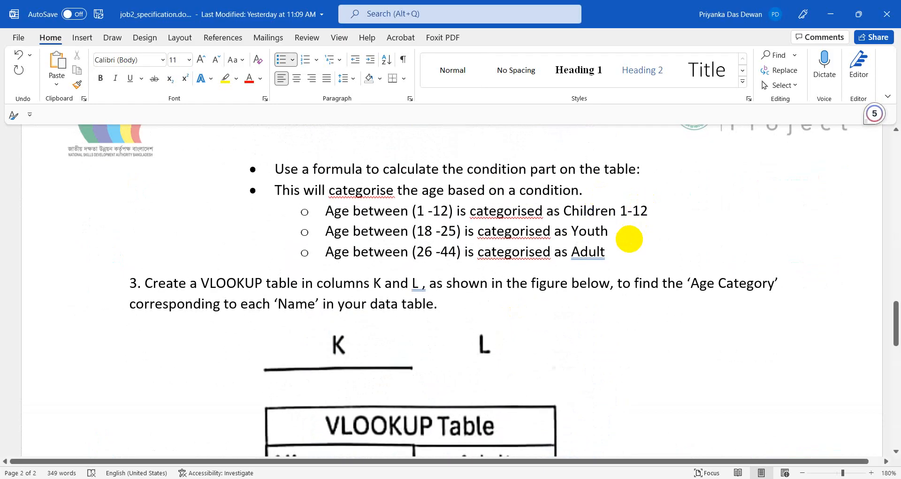
{"action": "type", "text": "13"}
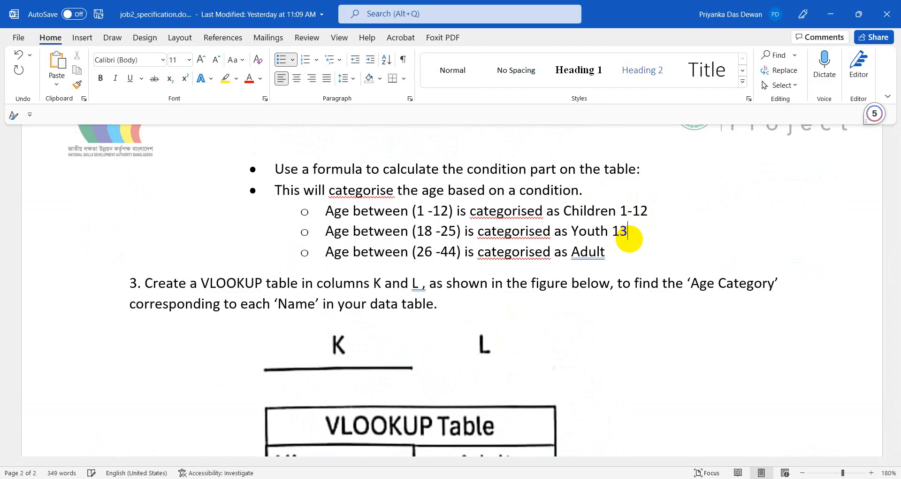
{"action": "type", "text": "-2"}
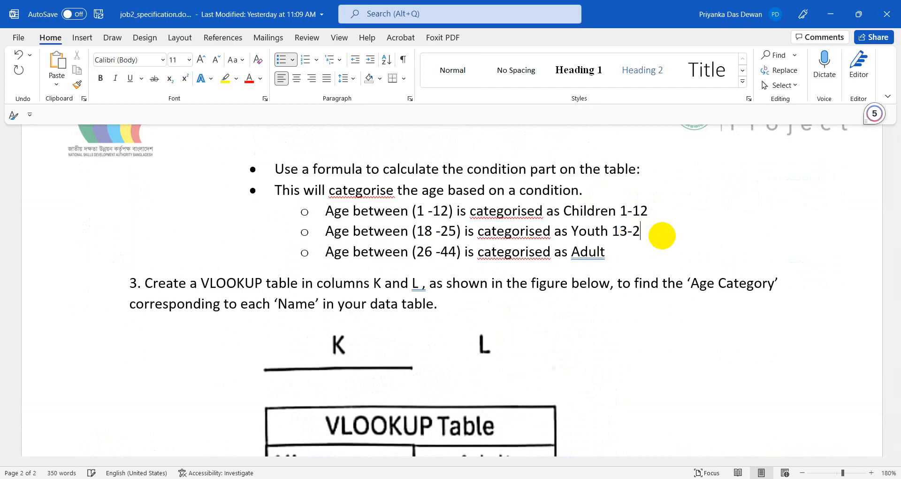
{"action": "type", "text": "5"}
Remove the extra bulleted blank line, add 26-44 after Adult, and select the new ranges.
{"action": "key", "text": "Return"}
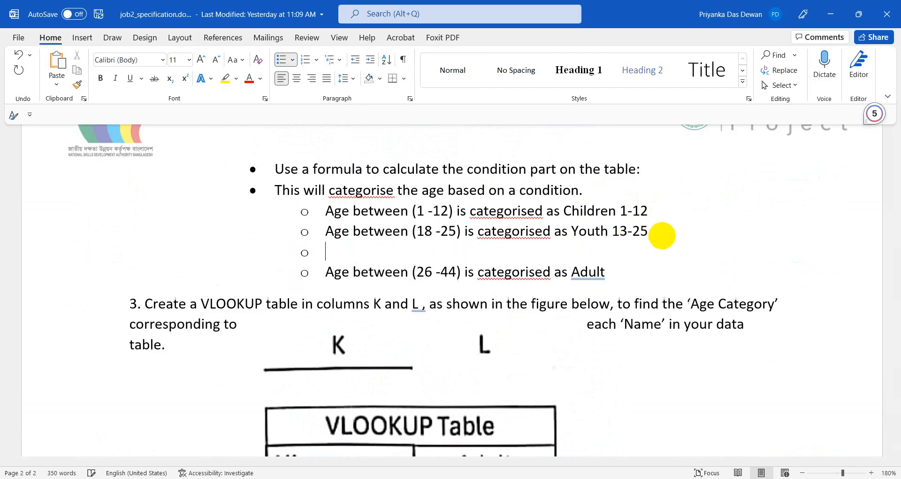
{"action": "key", "text": "BackSpace"}
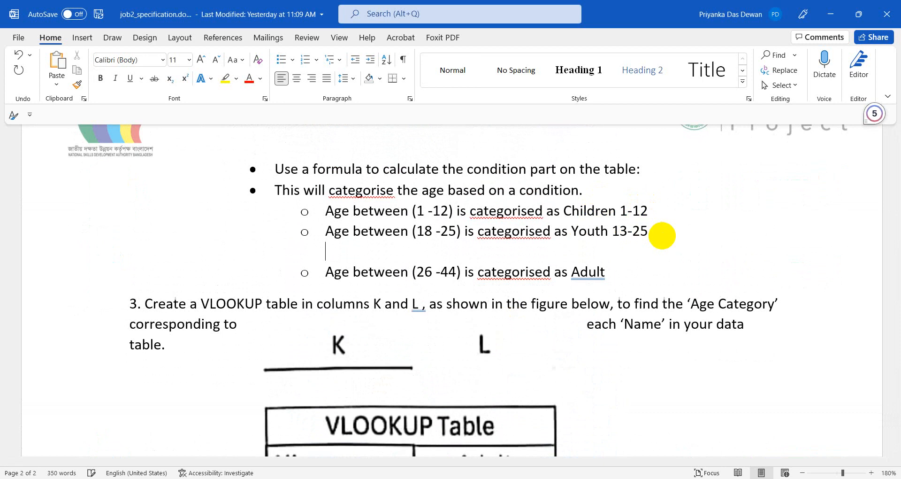
{"action": "key", "text": "BackSpace"}
{"action": "key", "text": "Delete"}
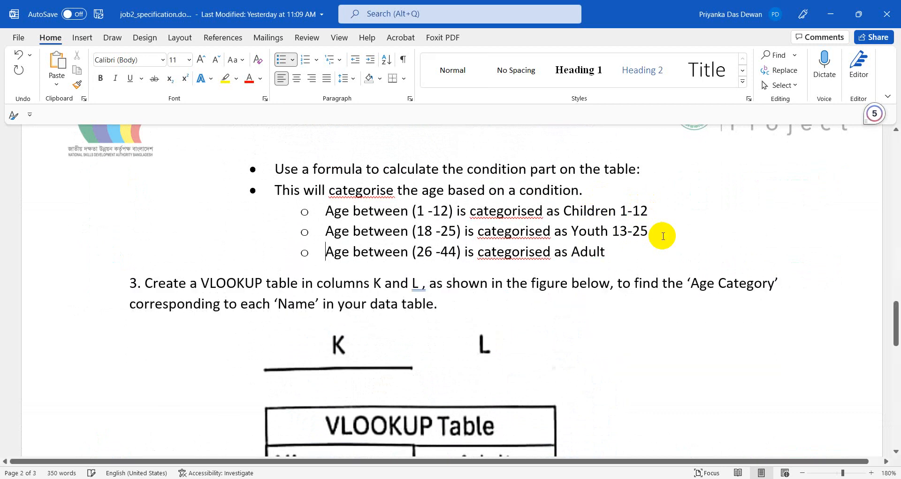
{"action": "left_click", "coordinate": [633, 248]}
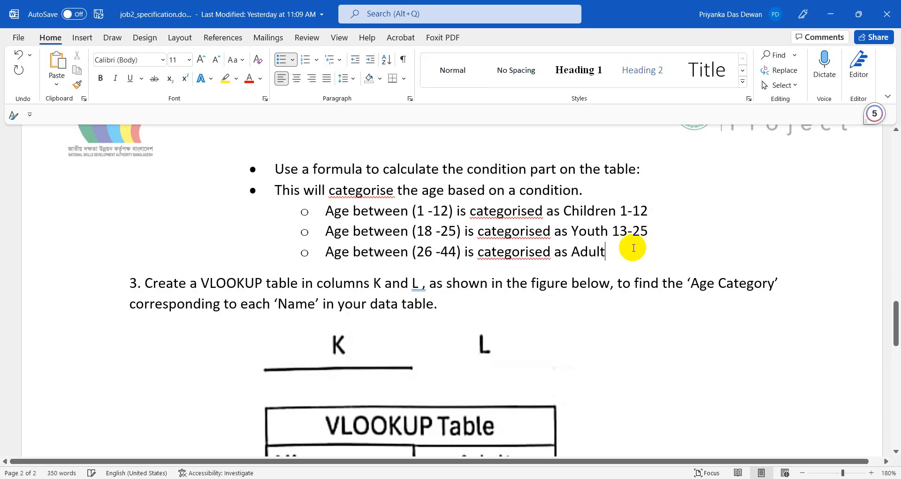
{"action": "type", "text": "26"}
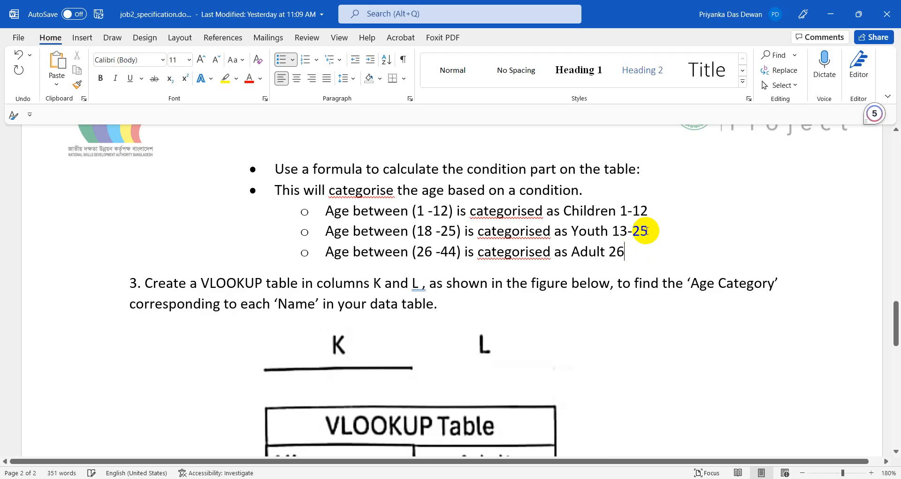
{"action": "type", "text": "-44"}
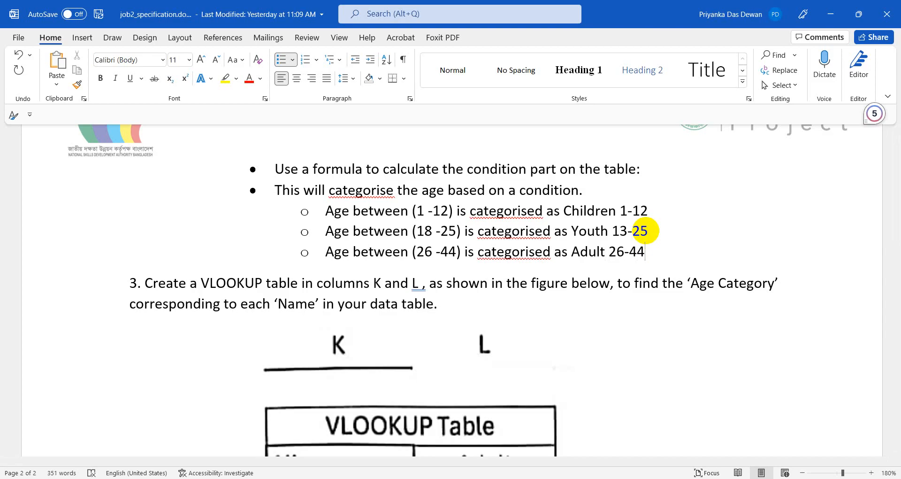
{"action": "left_click_drag", "start_coordinate": [620, 212], "coordinate": [661, 247]}
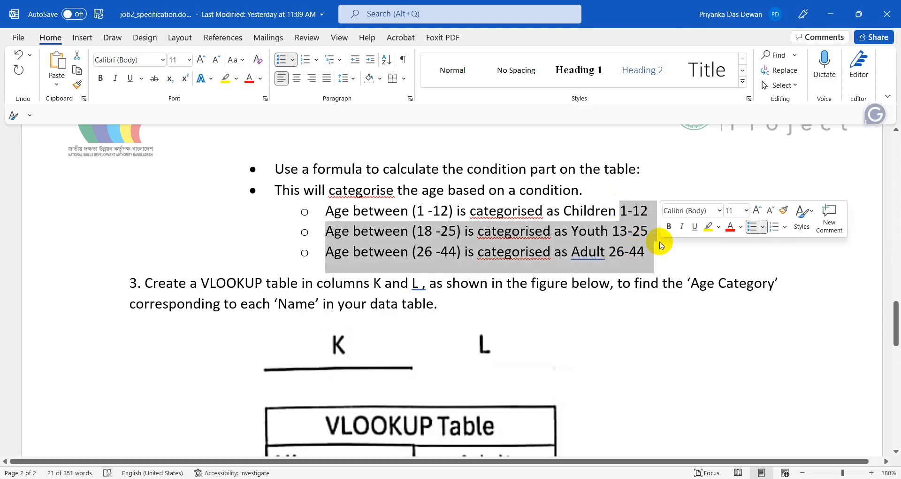
{"action": "double_click", "coordinate": [644, 215]}
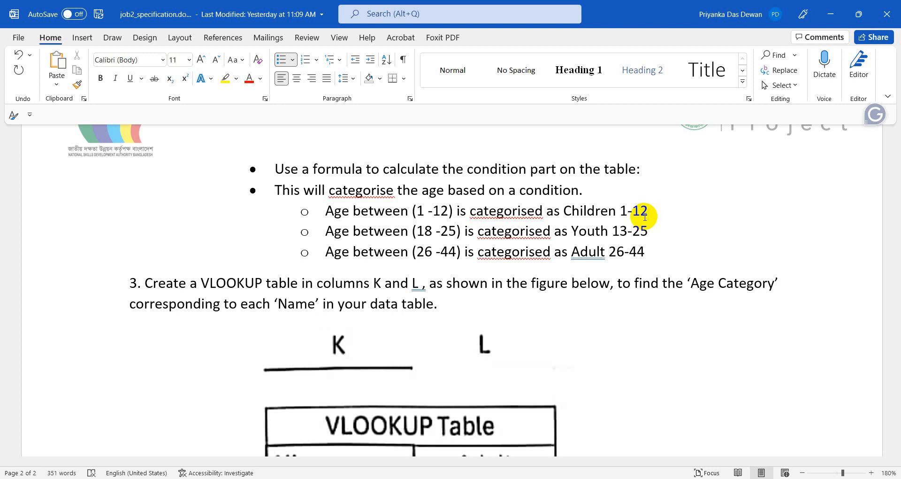
Check the age sheet in Excel, then return to the formula notes in Notepad.
{"action": "left_click", "coordinate": [360, 477]}
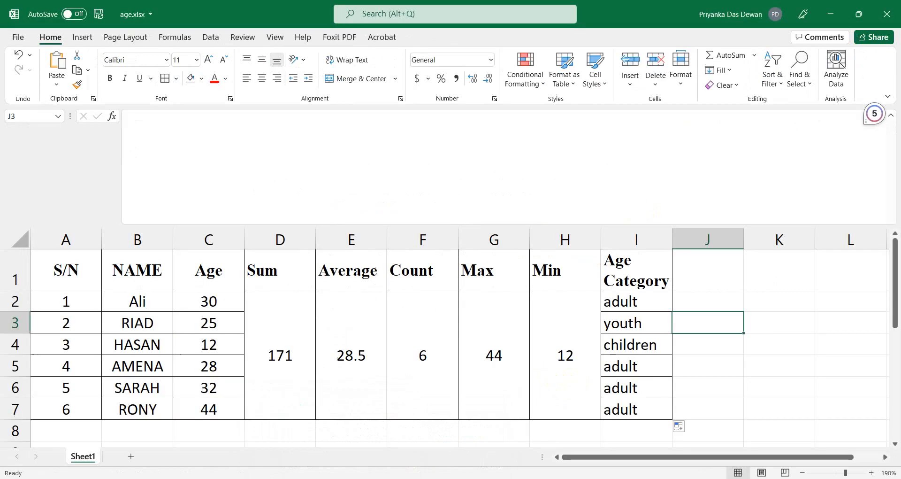
{"action": "scroll", "coordinate": [379, 378], "scroll_direction": "down", "scroll_amount": 1}
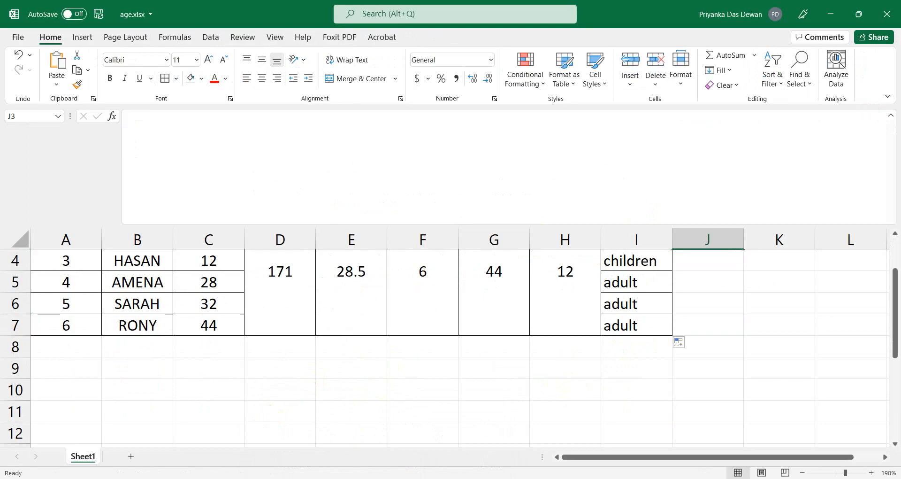
{"action": "left_click", "coordinate": [407, 478]}
{"action": "left_click", "coordinate": [343, 401]}
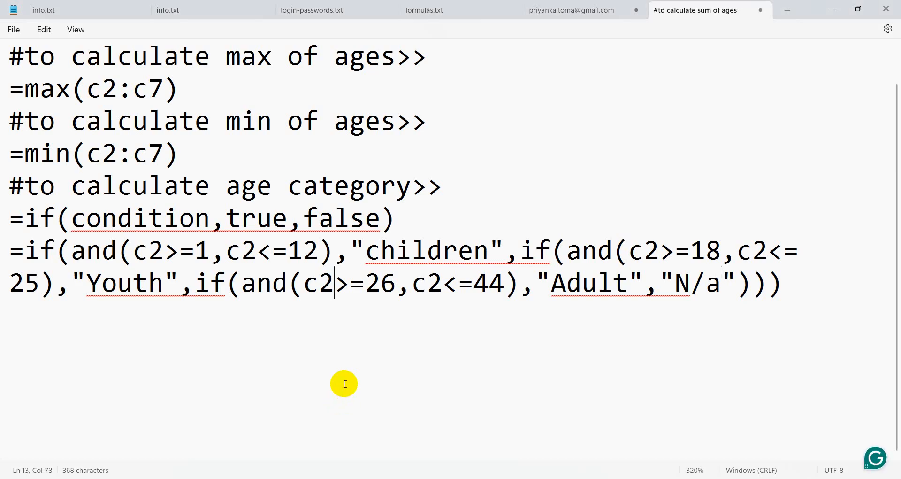
Select the nested IF/AND formula text that follows the equals sign in Notepad.
{"action": "left_click", "coordinate": [179, 303]}
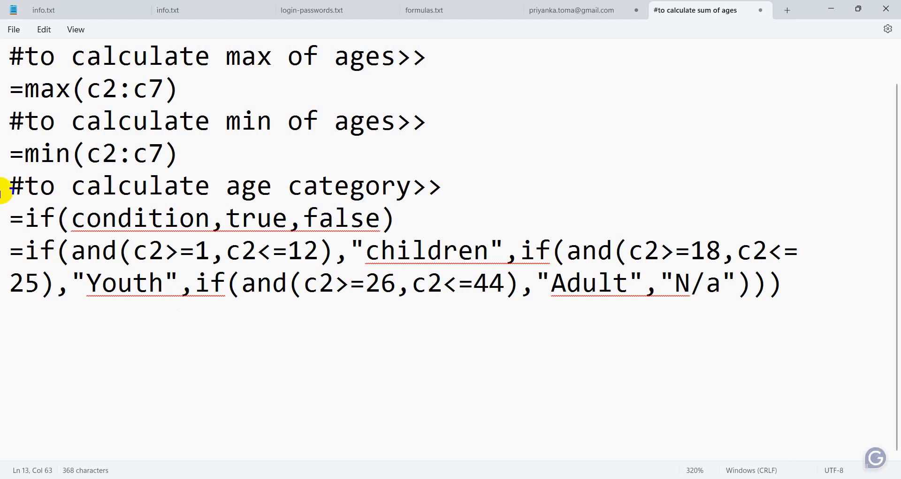
{"action": "left_click_drag", "start_coordinate": [24, 251], "coordinate": [819, 295]}
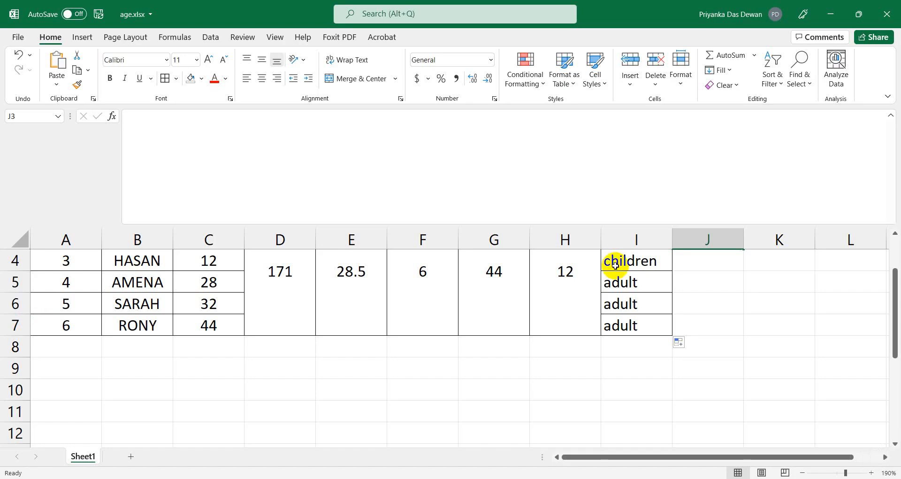
{"action": "scroll", "coordinate": [610, 357], "scroll_direction": "up", "scroll_amount": 1}
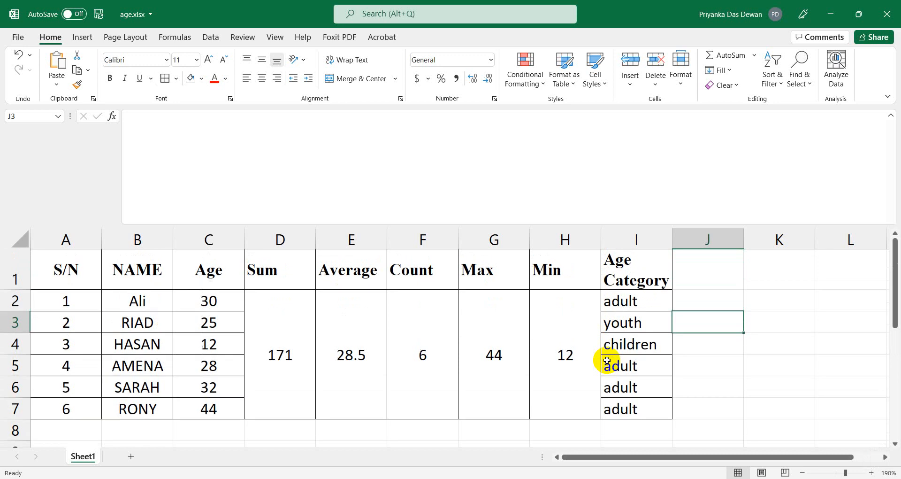
Delete cell I2's old IF formula and launch Magnifier to enlarge the screen.
{"action": "left_click", "coordinate": [621, 299]}
{"action": "left_click_drag", "start_coordinate": [329, 117], "coordinate": [110, 114]}
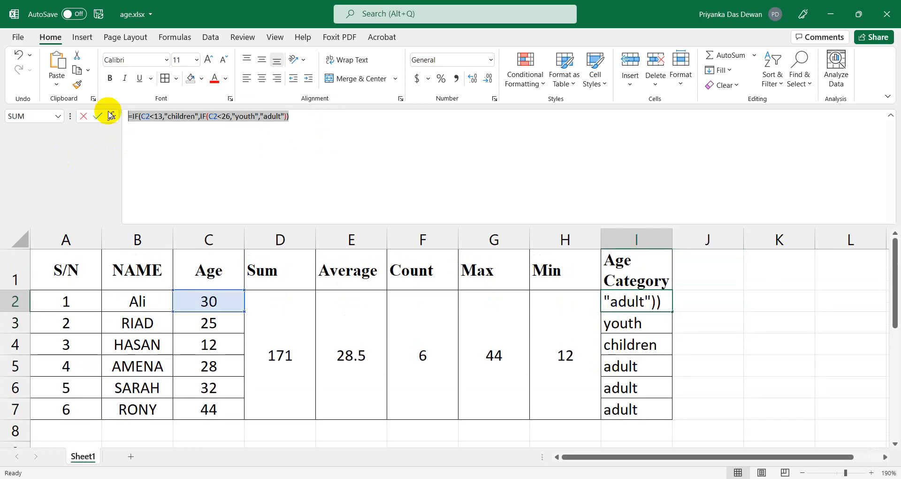
{"action": "key", "text": "Delete"}
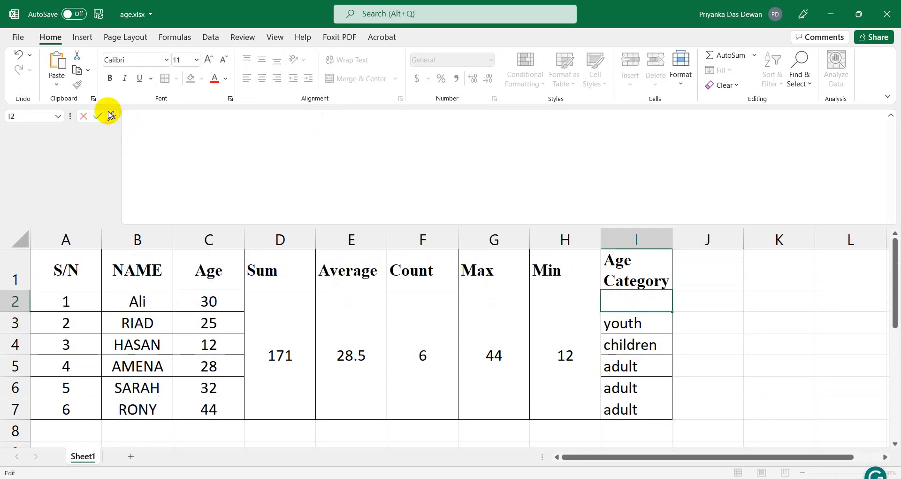
{"action": "left_click", "coordinate": [104, 478]}
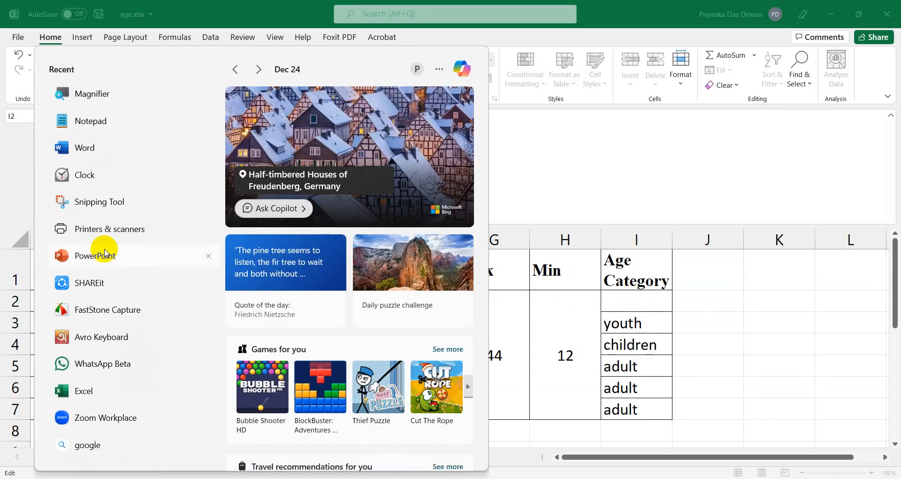
{"action": "left_click", "coordinate": [98, 99]}
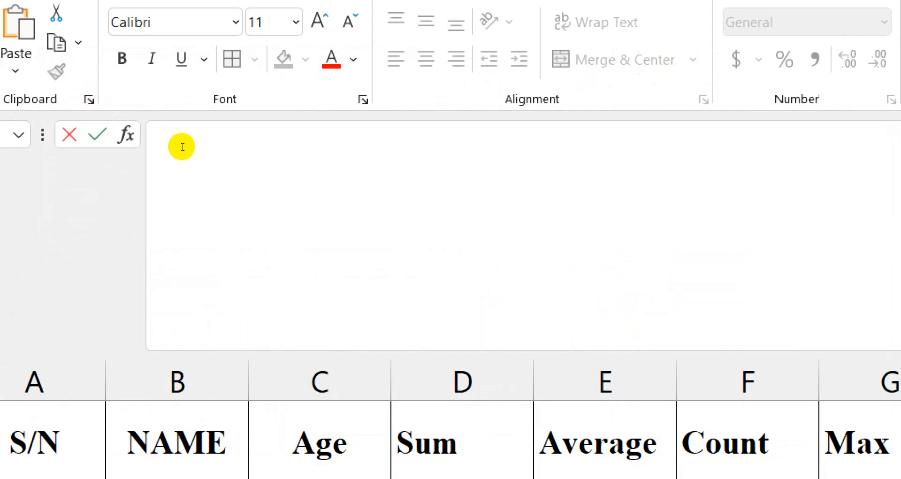
Enter =if(and(c2<=1,c2>=12), as the start of I2's new formula.
{"action": "left_click", "coordinate": [204, 145]}
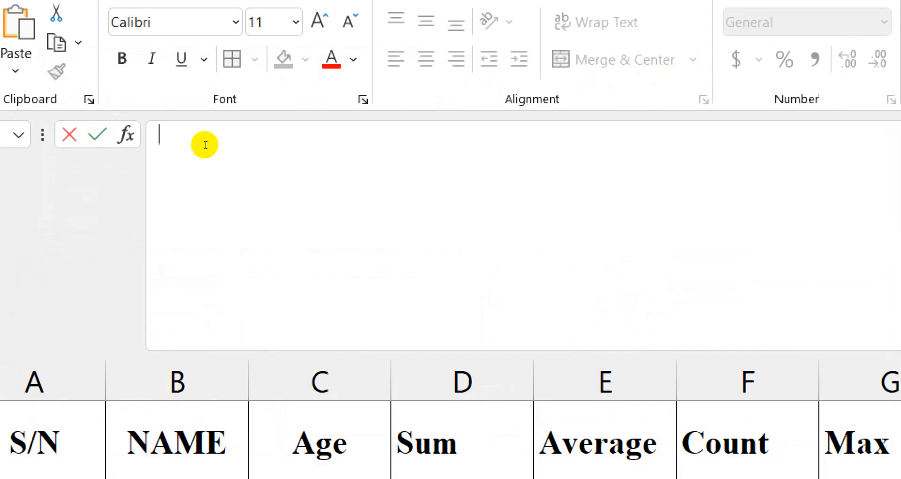
{"action": "type", "text": "="}
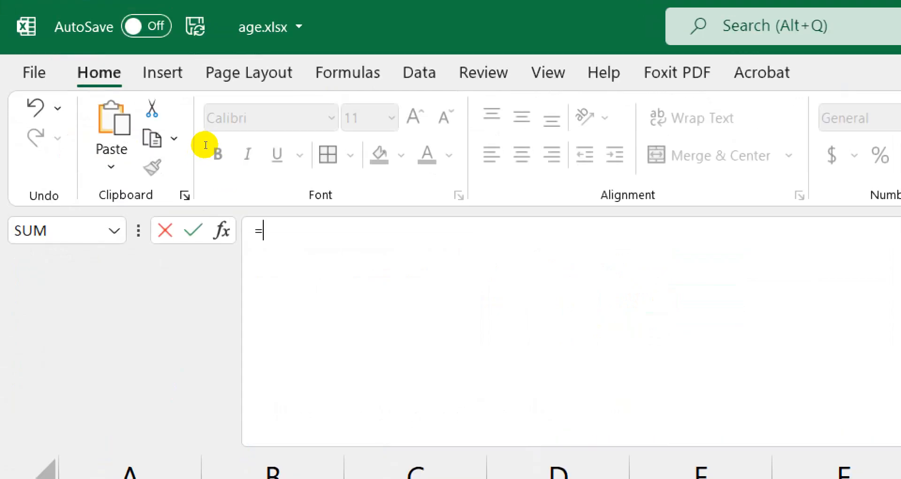
{"action": "type", "text": "if("}
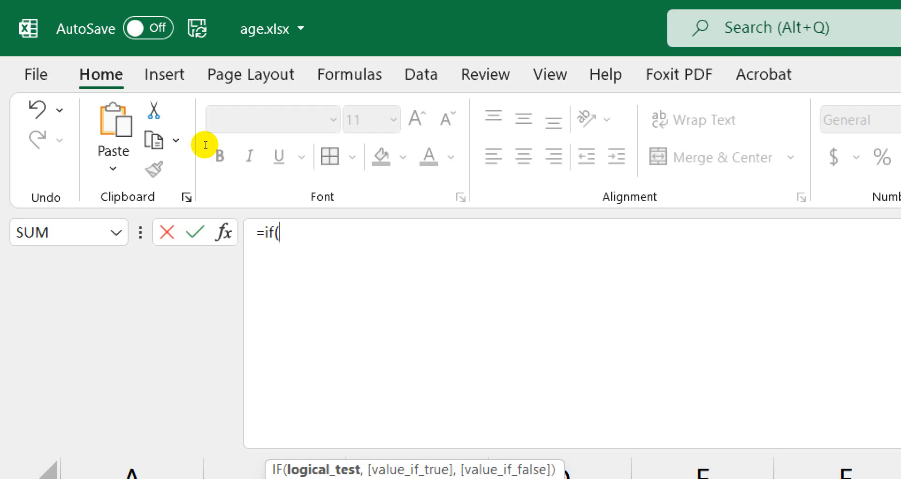
{"action": "type", "text": "and"}
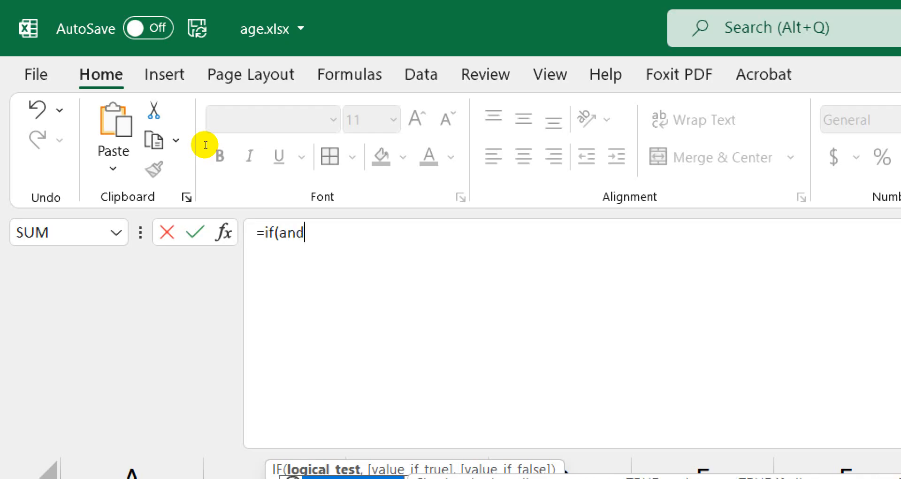
{"action": "type", "text": "("}
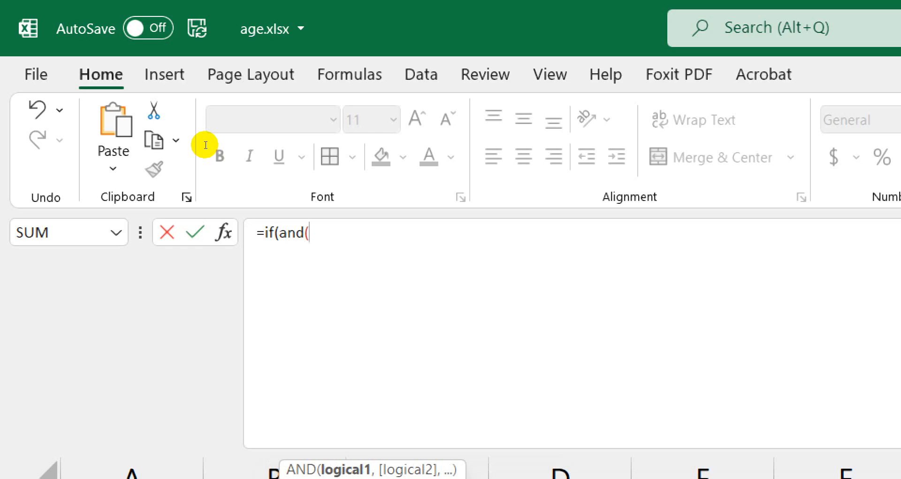
{"action": "type", "text": "c2<=1,"}
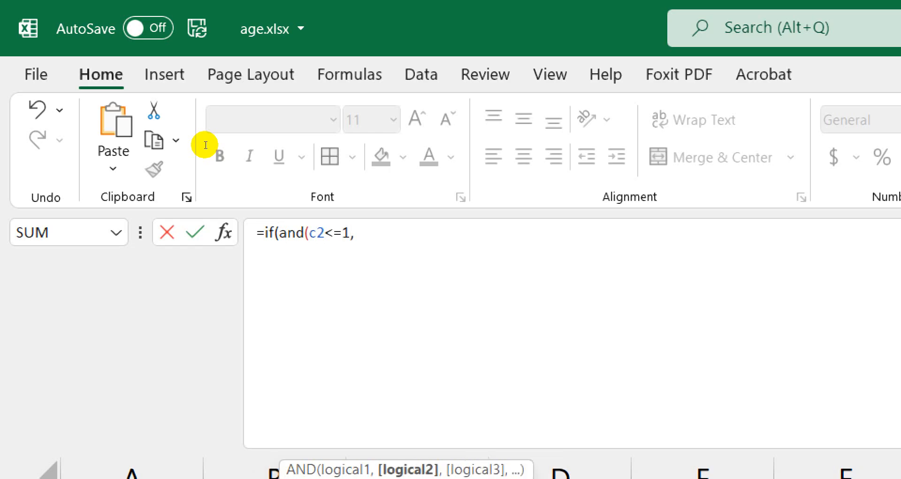
{"action": "type", "text": "c2>=12)"}
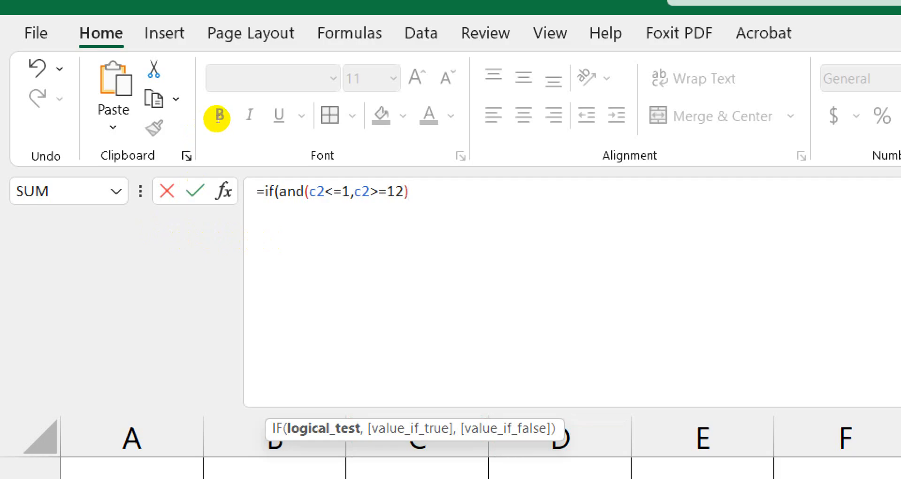
{"action": "type", "text": ","}
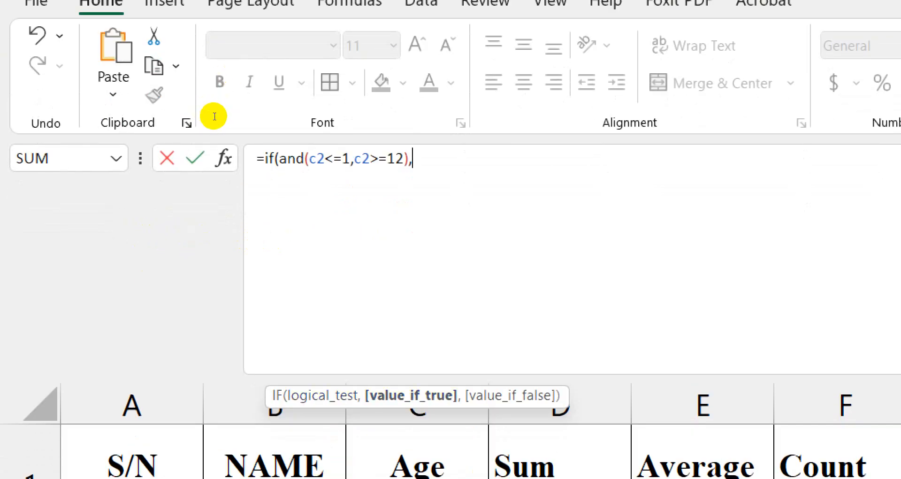
Add the "children" result and correct the first test to c2>=1 and c2<=12.
{"action": "type", "text": "\""}
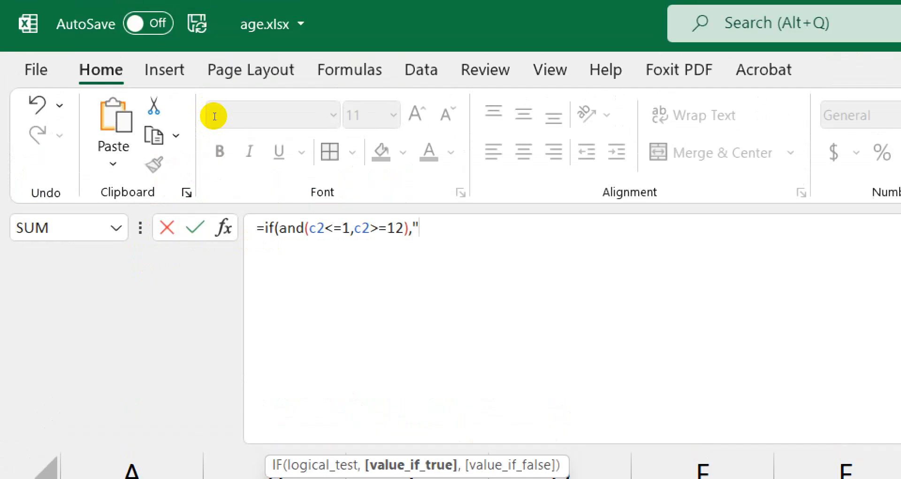
{"action": "type", "text": "childr "}
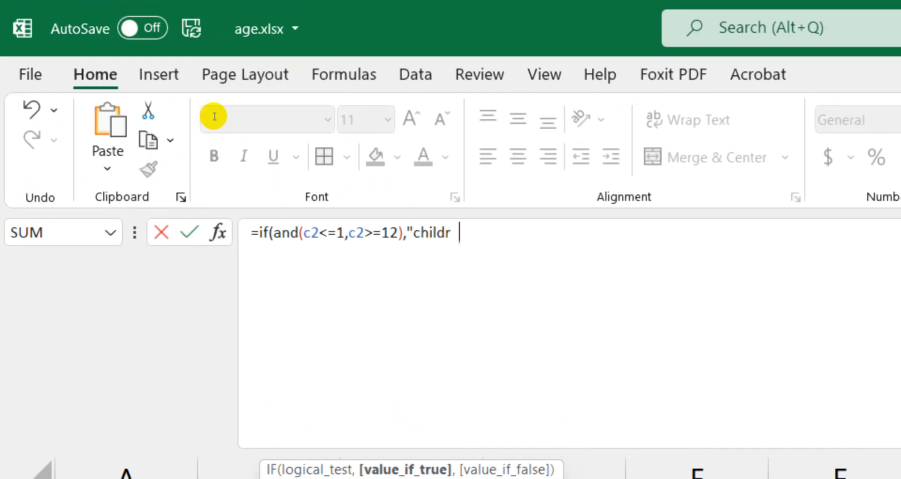
{"action": "type", "text": "en\""}
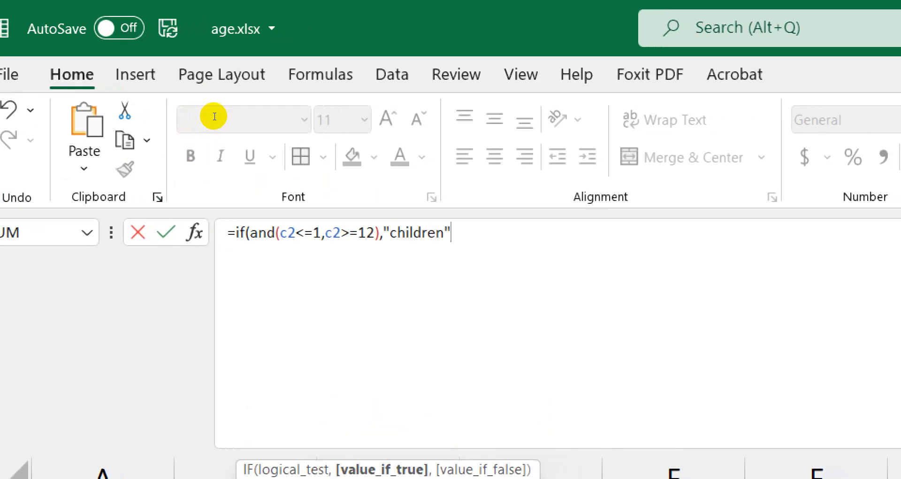
{"action": "type", "text": ","}
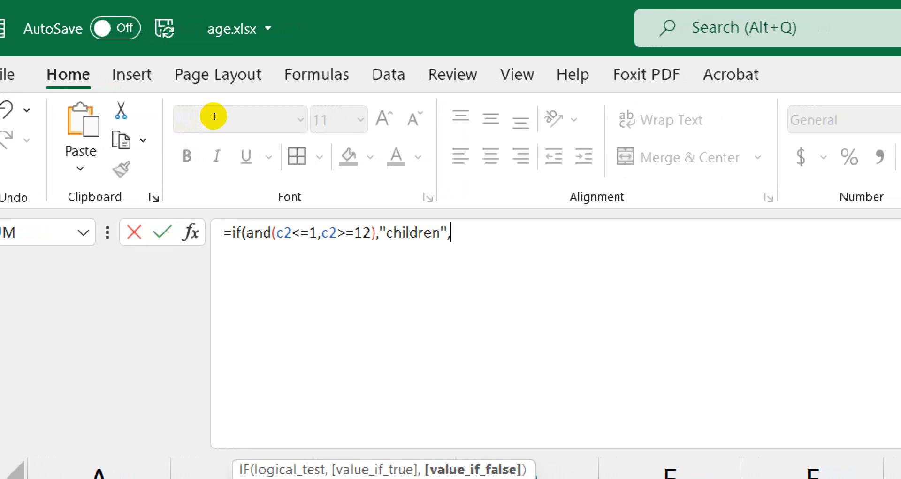
{"action": "type", "text": "if"}
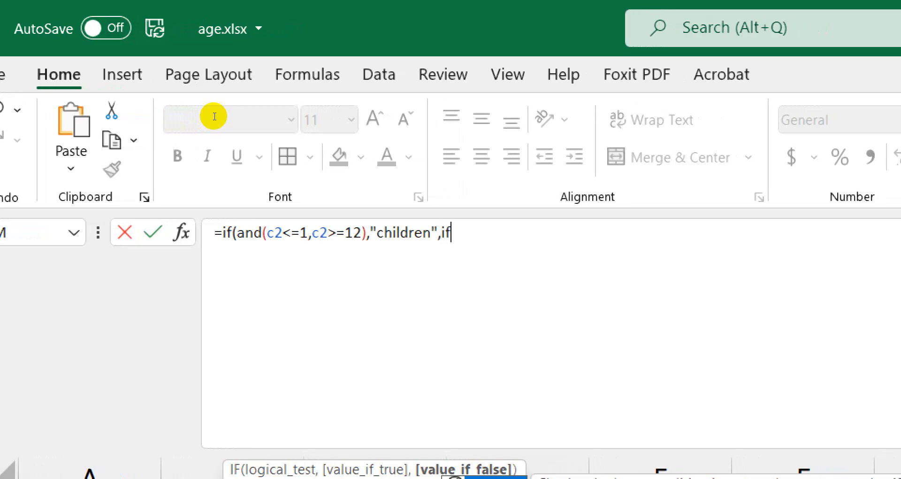
{"action": "type", "text": "("}
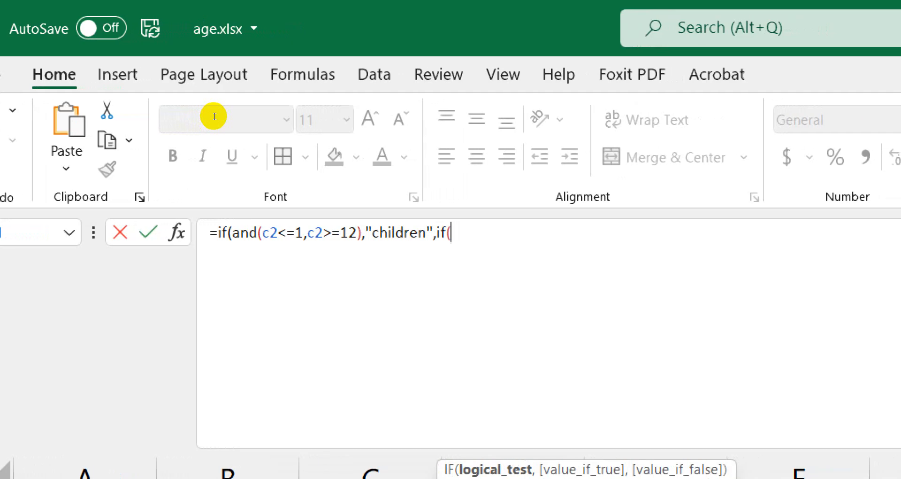
{"action": "type", "text": "and"}
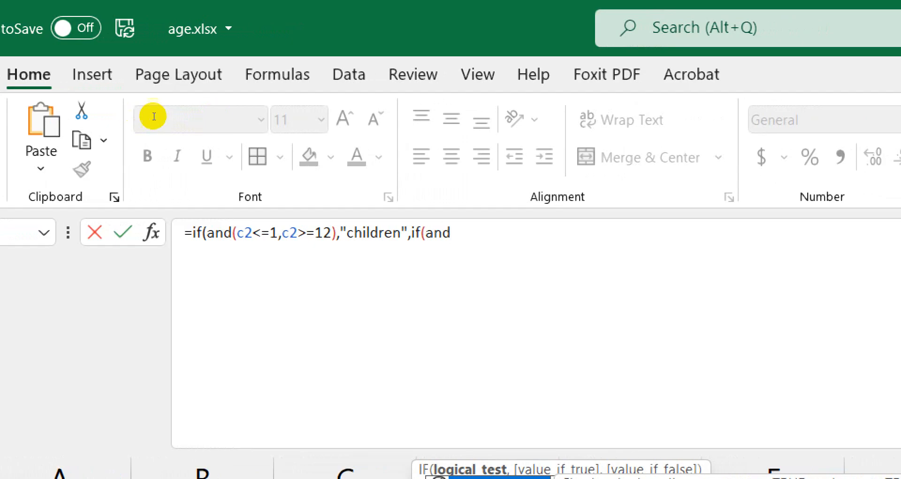
{"action": "key", "text": "Left"}
{"action": "key", "text": "Left"}
{"action": "key", "text": "Left"}
{"action": "key", "text": "Left"}
{"action": "key", "text": "Left"}
{"action": "key", "text": "Left"}
{"action": "key", "text": "Left"}
{"action": "key", "text": "Left"}
{"action": "key", "text": "Left"}
{"action": "key", "text": "Left"}
{"action": "key", "text": "Left"}
{"action": "key", "text": "Left"}
{"action": "key", "text": "Left"}
{"action": "key", "text": "Left"}
{"action": "key", "text": "Left"}
{"action": "key", "text": "Left"}
{"action": "key", "text": "Left"}
{"action": "key", "text": "Left"}
{"action": "key", "text": "Left"}
{"action": "key", "text": "Left"}
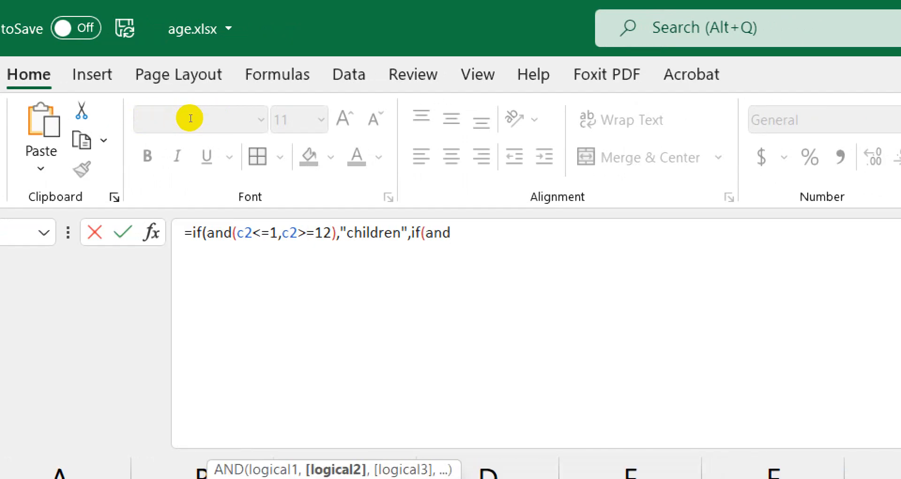
{"action": "key", "text": "BackSpace"}
{"action": "type", "text": "<"}
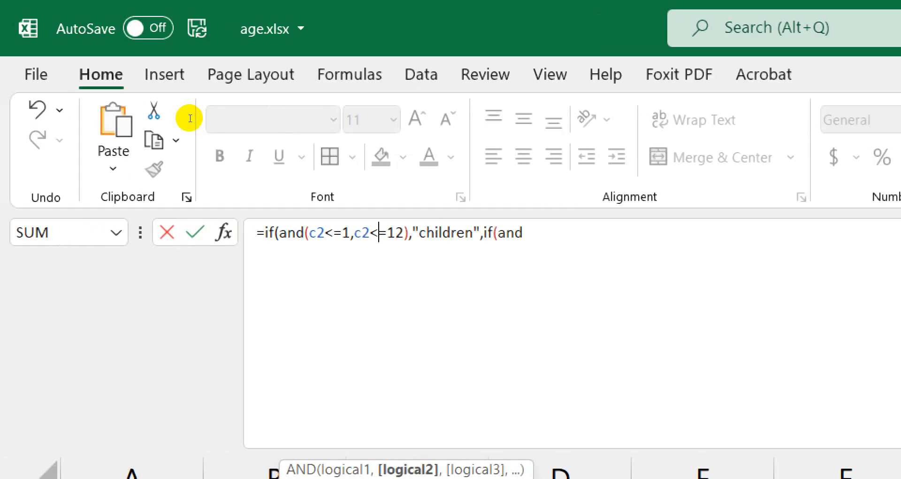
{"action": "key", "text": "Left"}
{"action": "key", "text": "Left"}
{"action": "key", "text": "Left"}
{"action": "key", "text": "Left"}
{"action": "key", "text": "Left"}
{"action": "key", "text": "Left"}
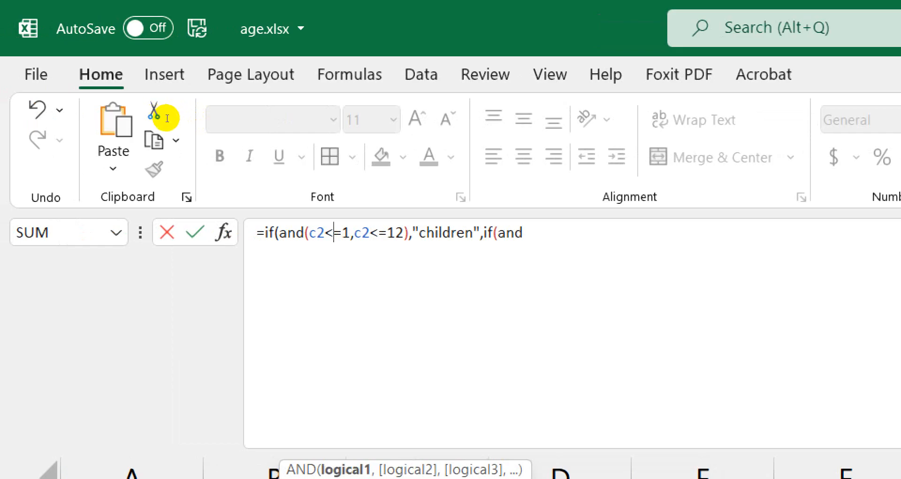
{"action": "key", "text": "BackSpace"}
{"action": "type", "text": ">"}
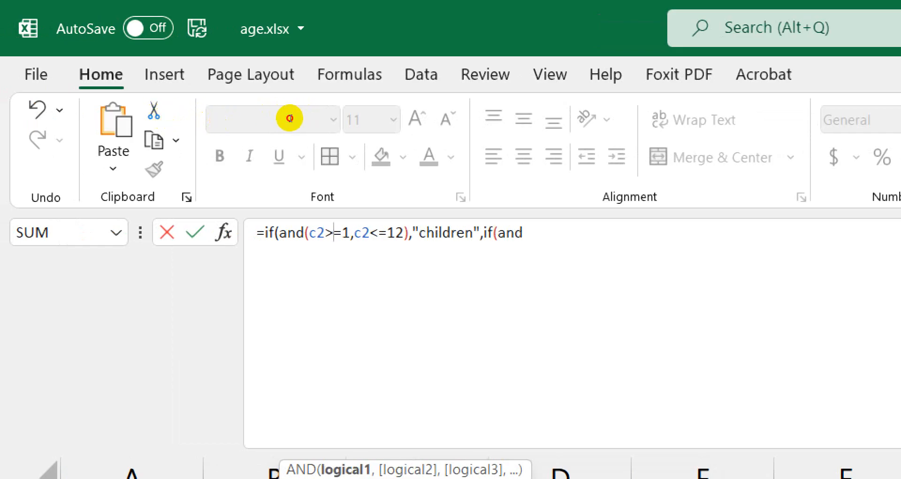
{"action": "key", "text": "End"}
Add the nested test and(c2>=18,c2<=25) returning "youth".
{"action": "type", "text": "("}
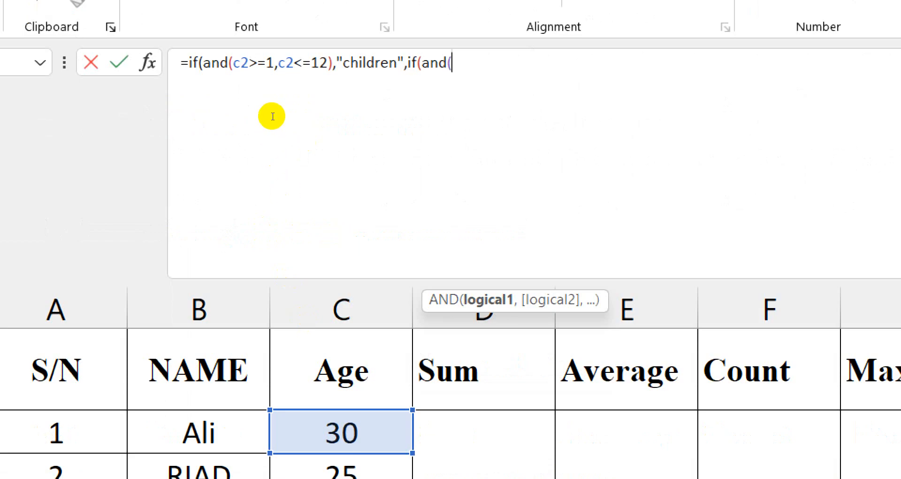
{"action": "type", "text": "c2"}
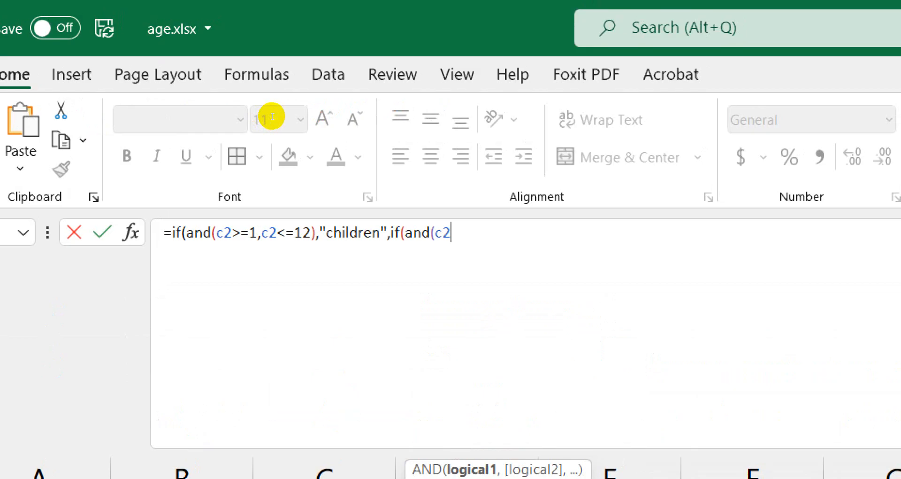
{"action": "type", "text": ">=18"}
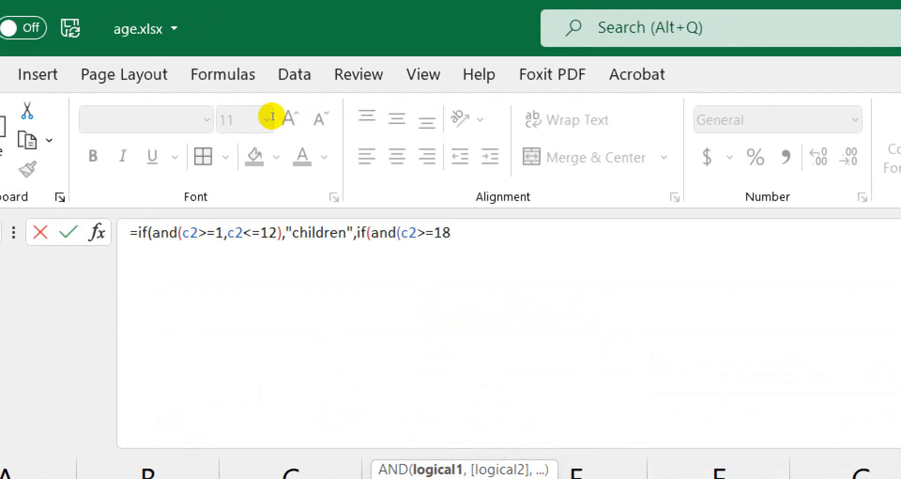
{"action": "type", "text": ",c2"}
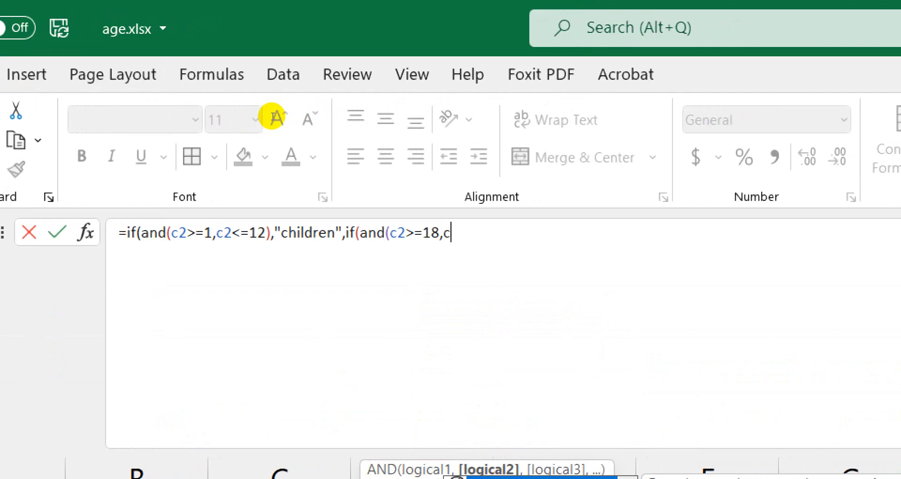
{"action": "type", "text": ">"}
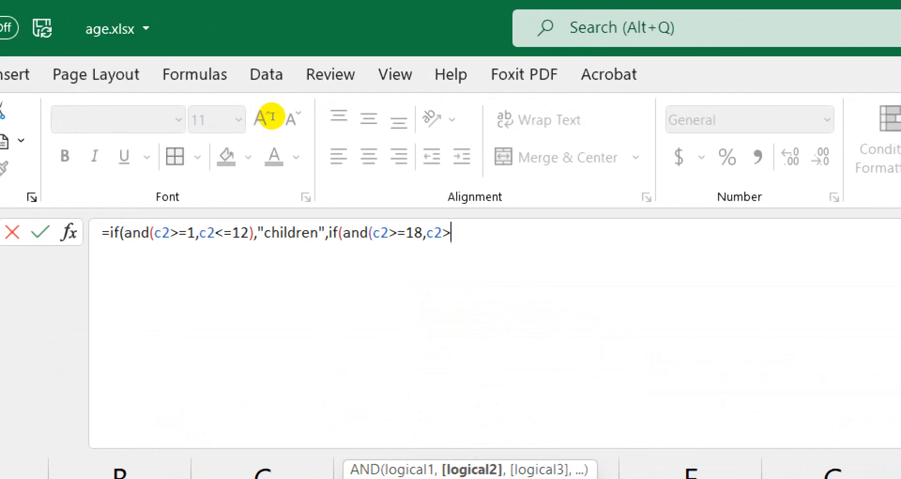
{"action": "type", "text": "=25"}
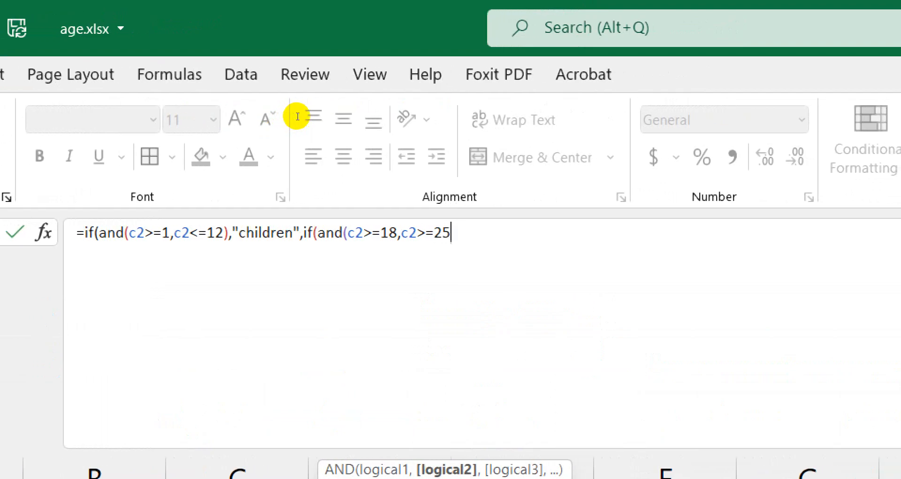
{"action": "key", "text": "BackSpace"}
{"action": "key", "text": "BackSpace"}
{"action": "key", "text": "BackSpace"}
{"action": "key", "text": "BackSpace"}
{"action": "type", "text": "<"}
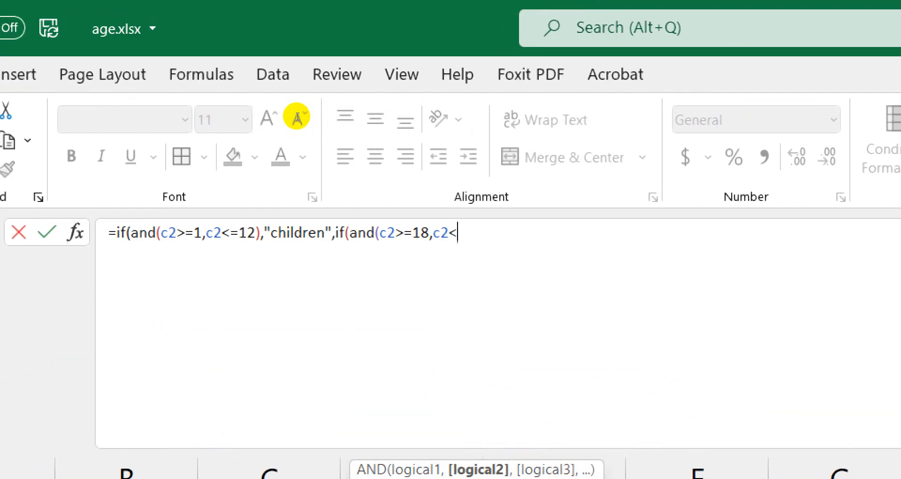
{"action": "type", "text": "=25"}
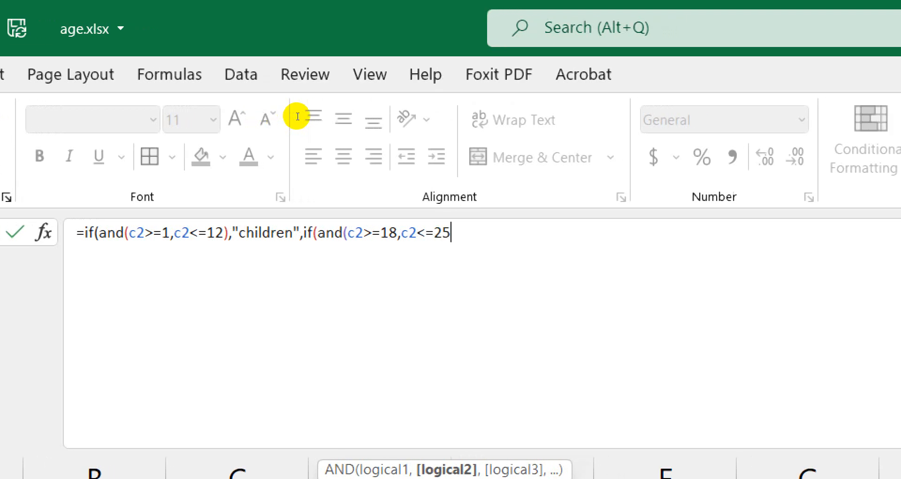
{"action": "type", "text": ")"}
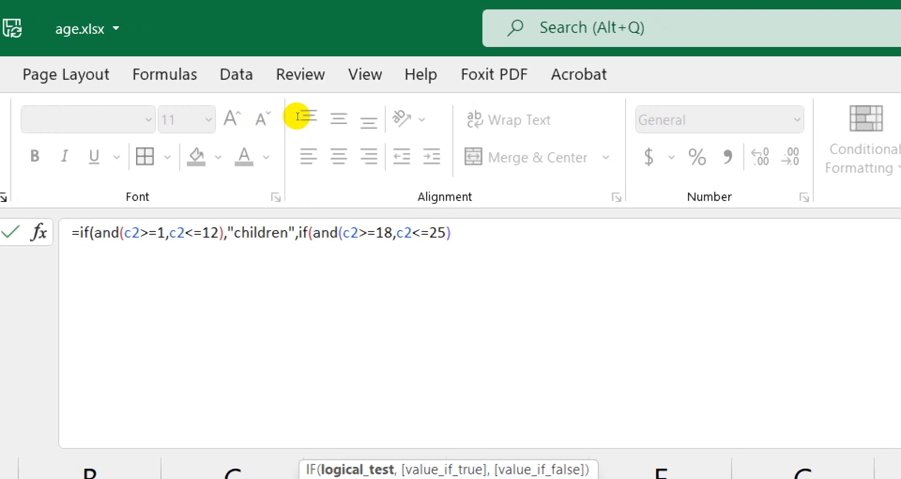
{"action": "type", "text": ","}
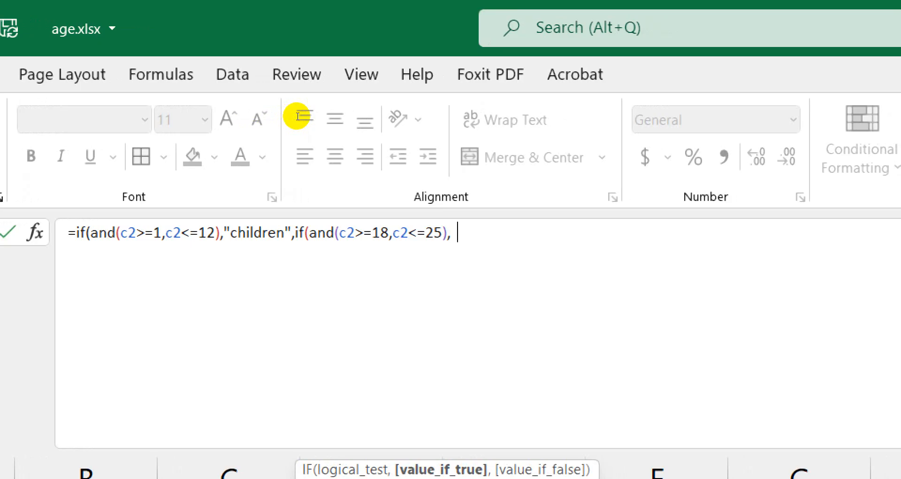
{"action": "type", "text": "\"you"}
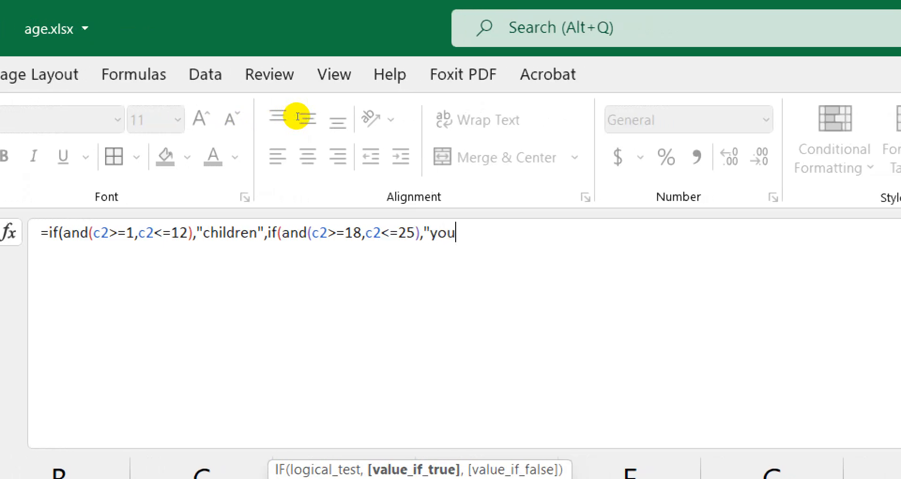
{"action": "type", "text": "th\""}
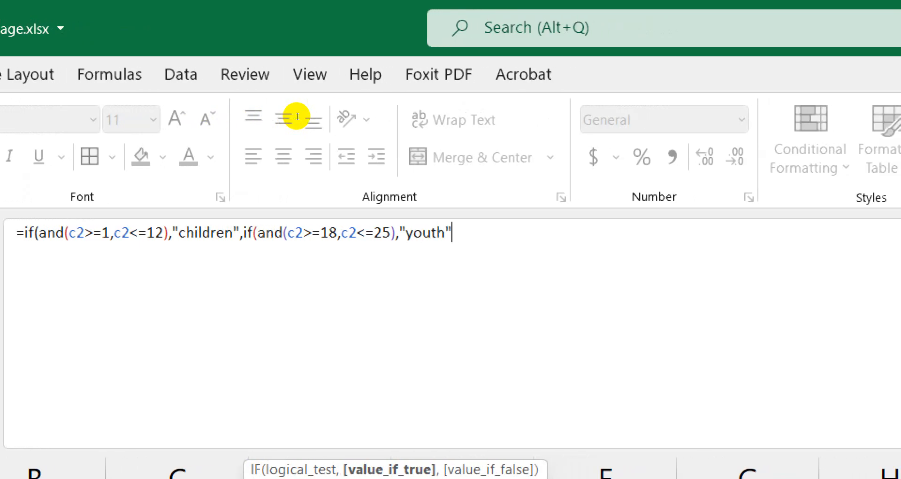
{"action": "type", "text": ","}
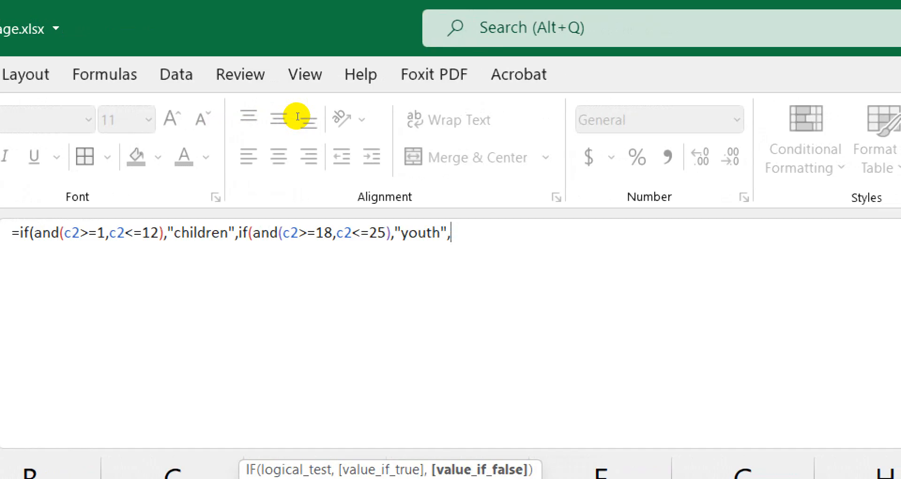
Add the nested branch if(and(c2>=26,c2<=44),"adult","NSC") after the youth branch.
{"action": "type", "text": "if"}
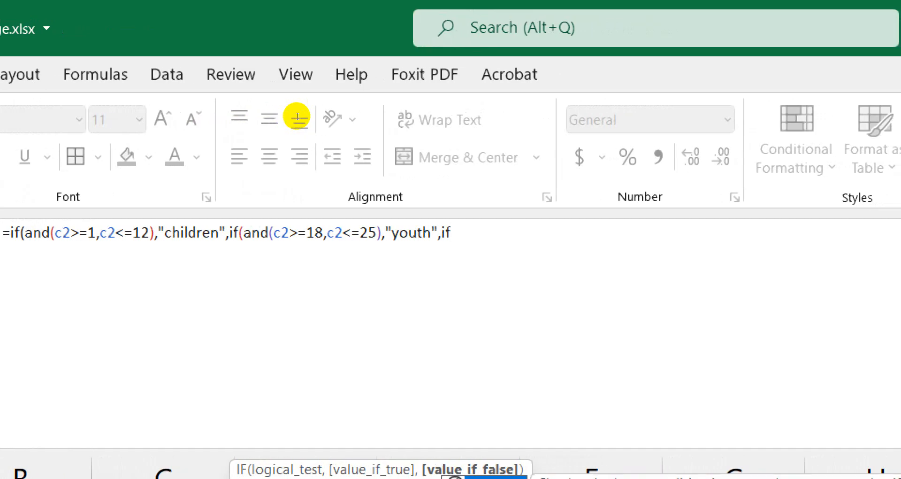
{"action": "type", "text": "("}
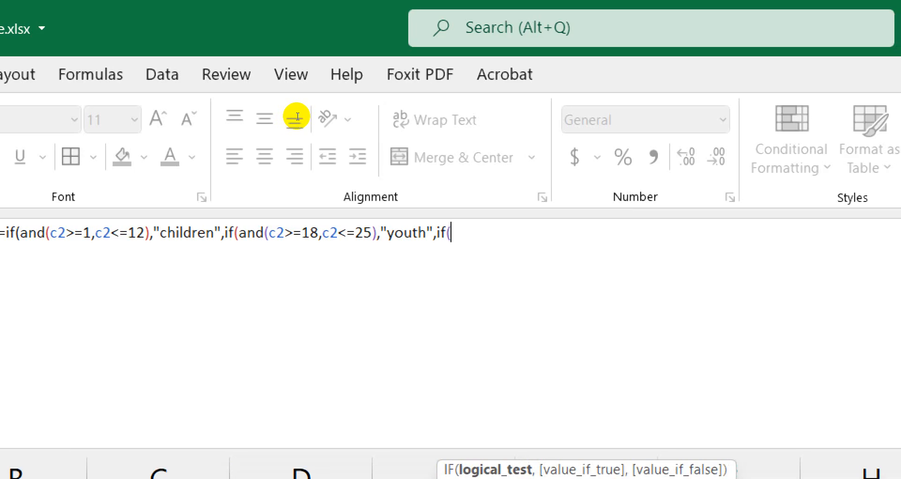
{"action": "type", "text": "and"}
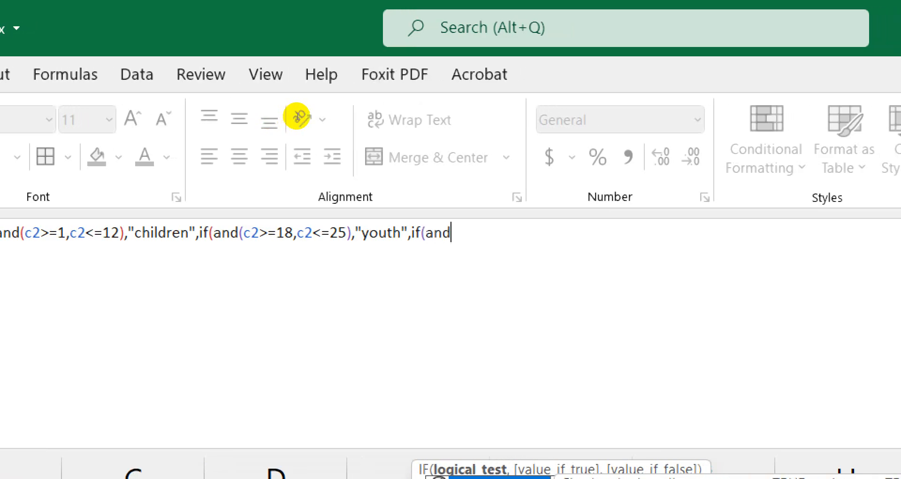
{"action": "type", "text": "("}
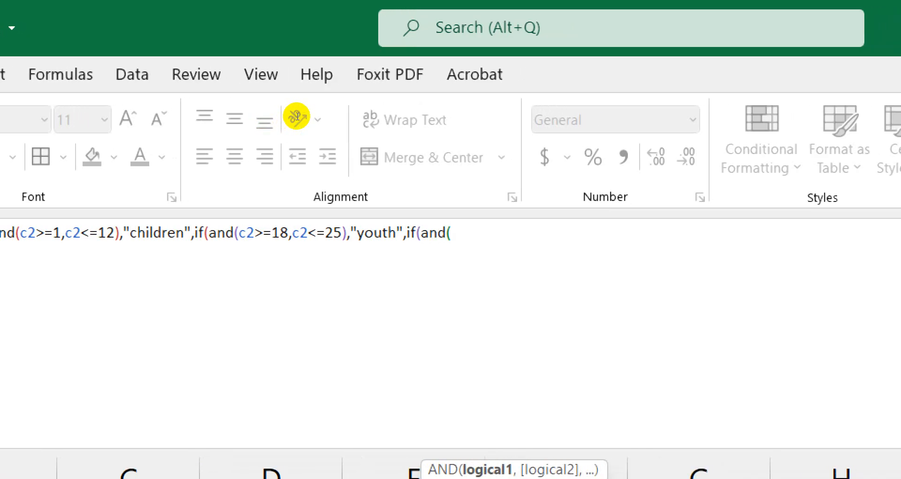
{"action": "type", "text": "c2"}
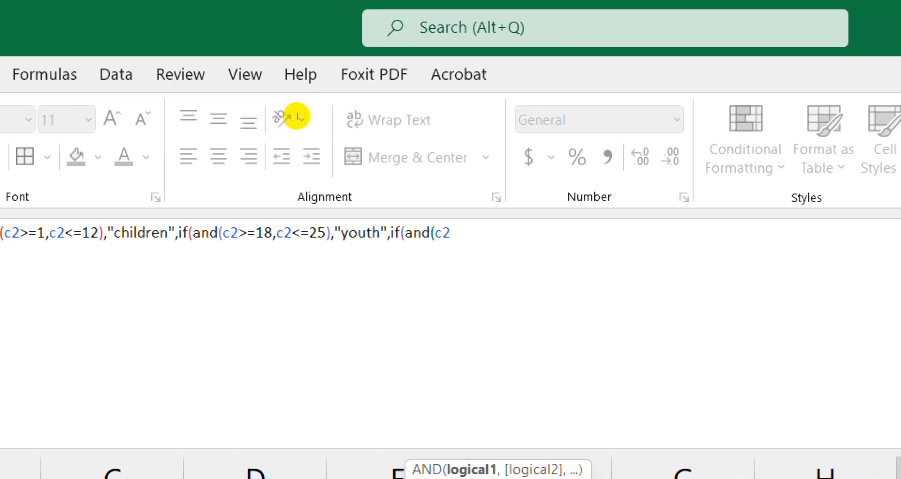
{"action": "type", "text": ">"}
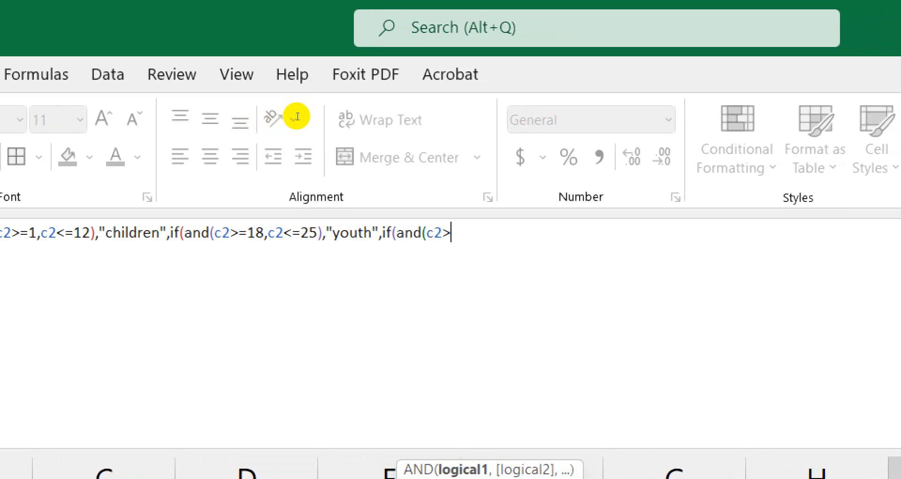
{"action": "type", "text": "="}
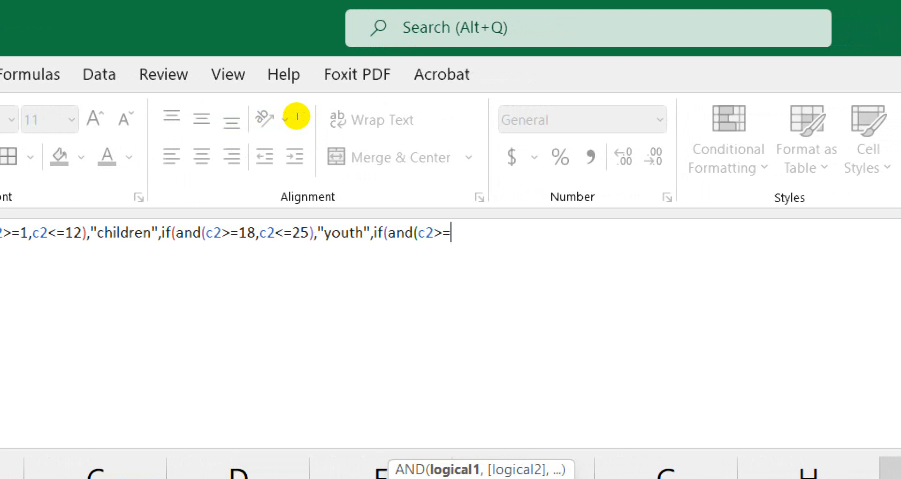
{"action": "type", "text": "26m"}
{"action": "key", "text": "BackSpace"}
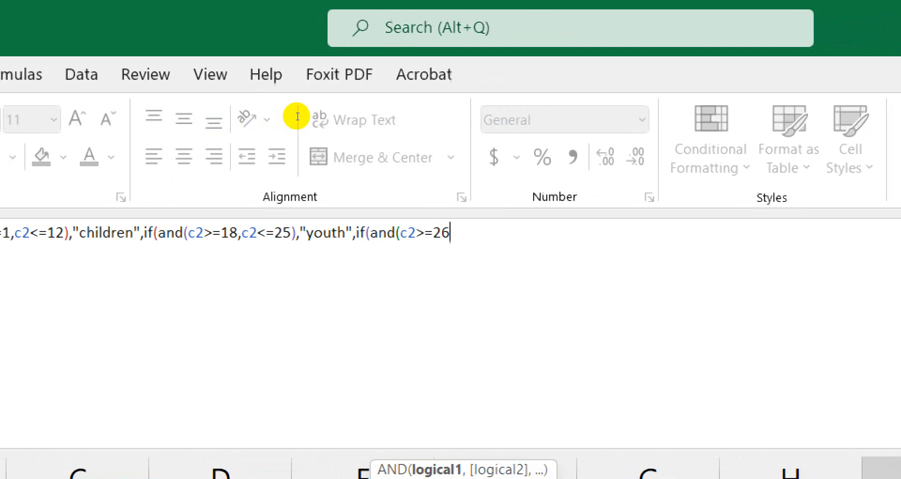
{"action": "type", "text": ",c2"}
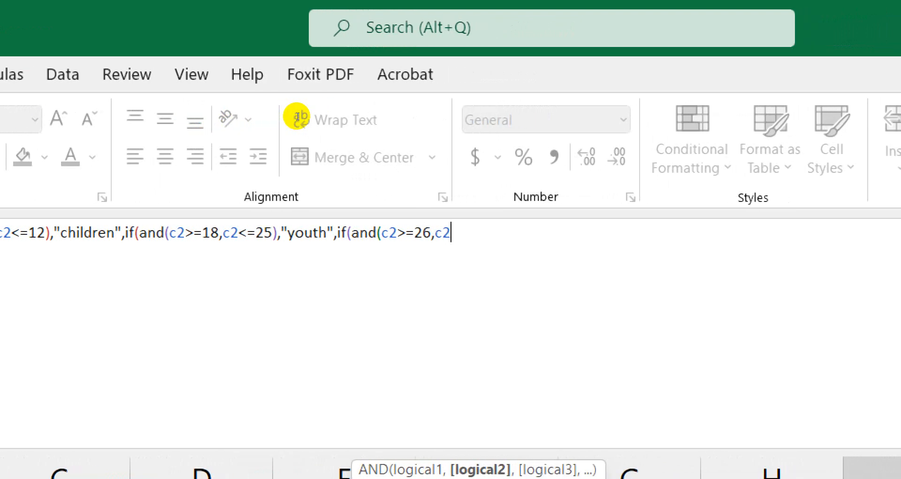
{"action": "type", "text": "<"}
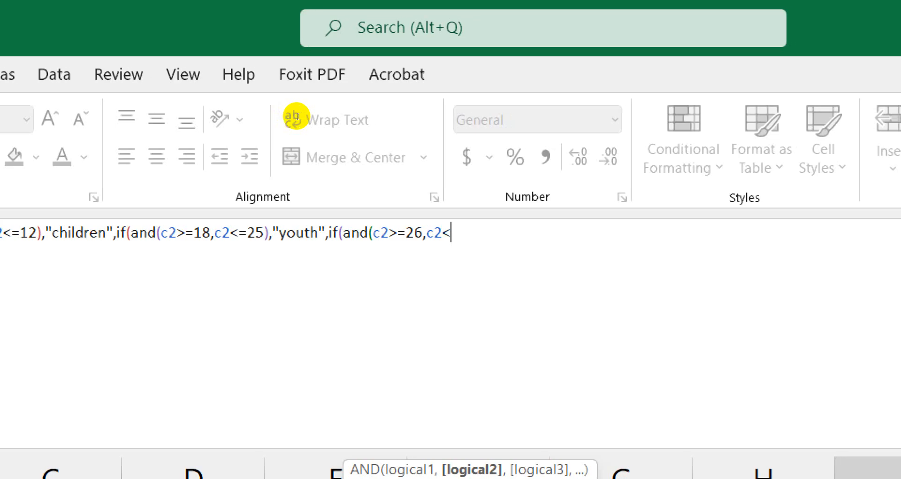
{"action": "type", "text": "="}
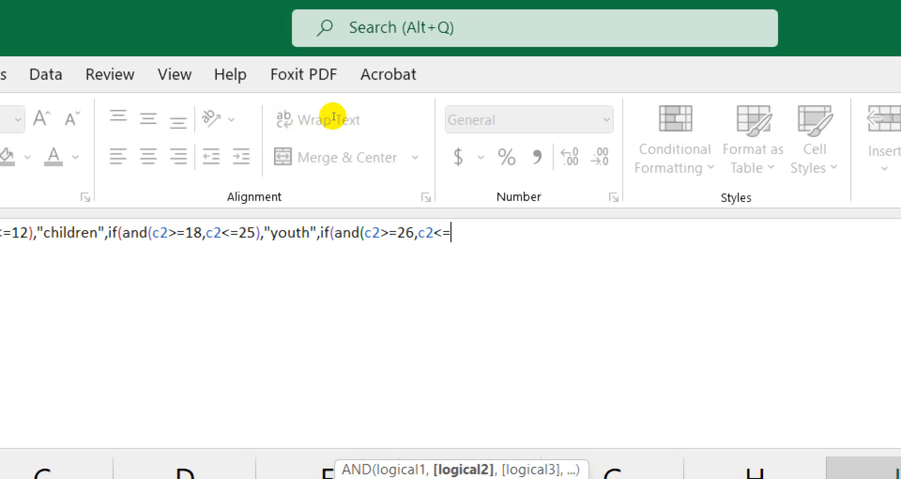
{"action": "type", "text": "44)"}
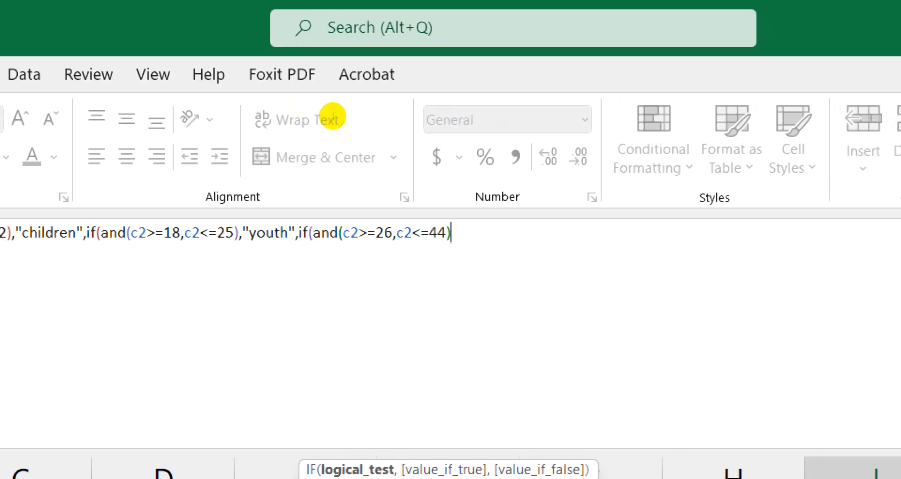
{"action": "type", "text": ","}
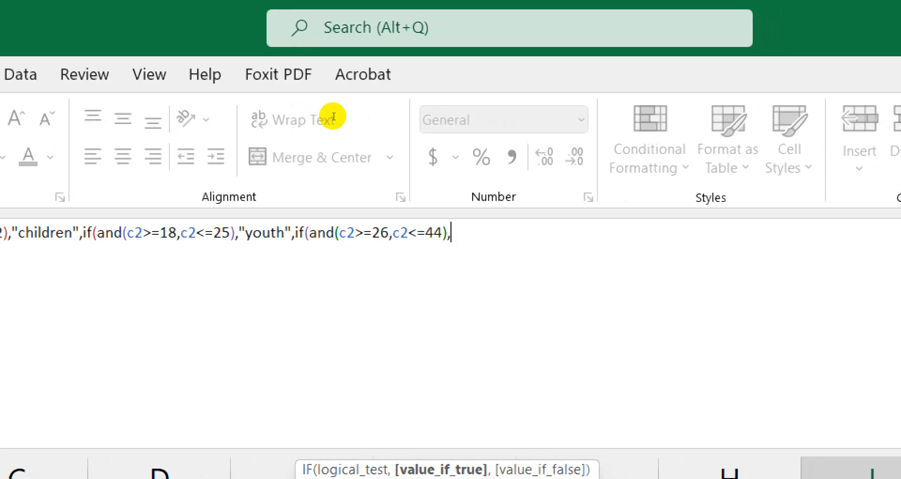
{"action": "type", "text": "\"adul"}
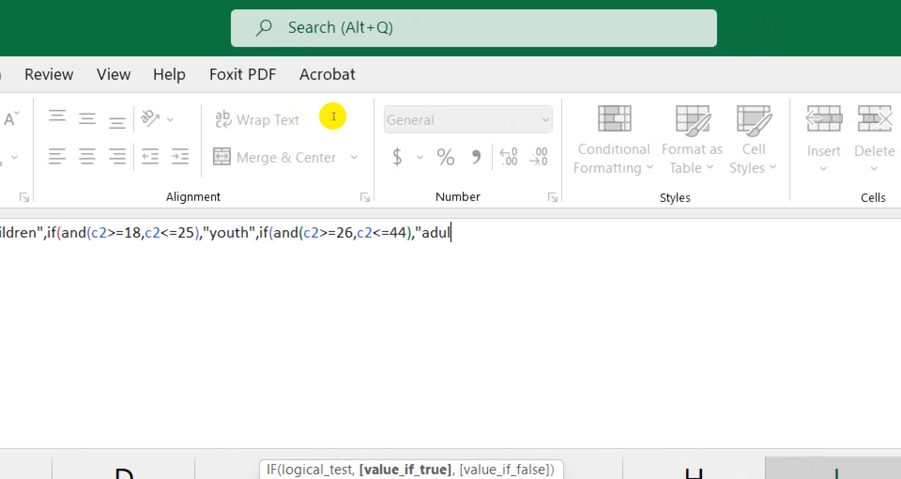
{"action": "type", "text": "t"}
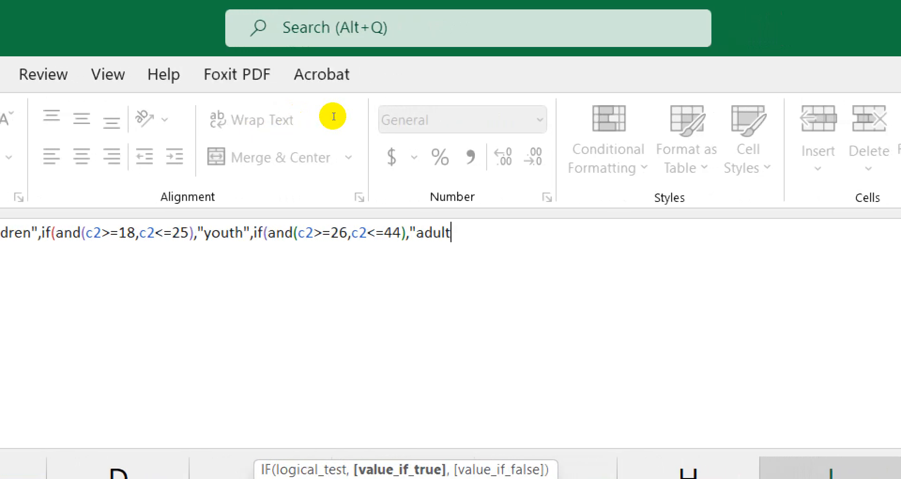
{"action": "type", "text": "\","}
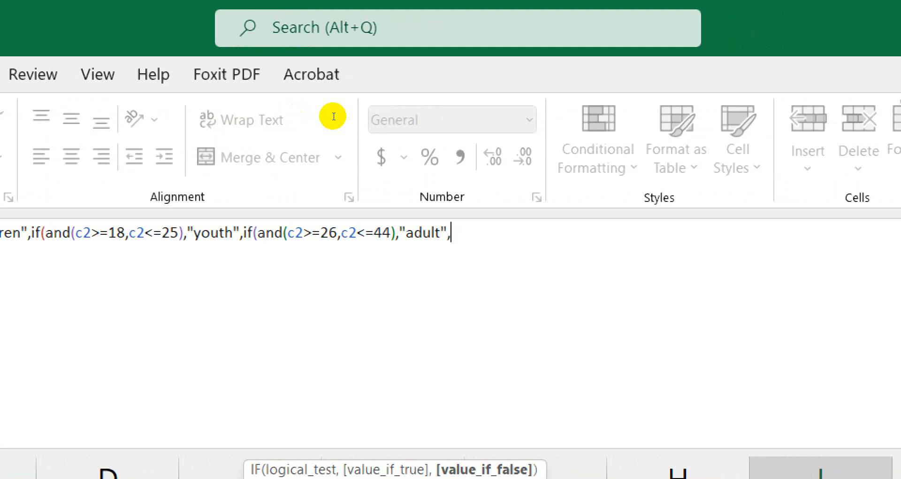
{"action": "type", "text": "\""}
{"action": "type", "text": "NSC"}
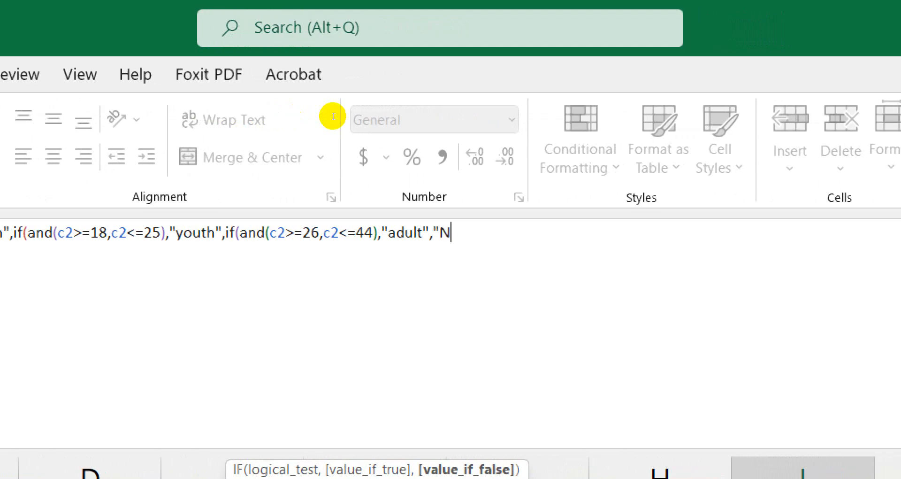
{"action": "type", "text": "\""}
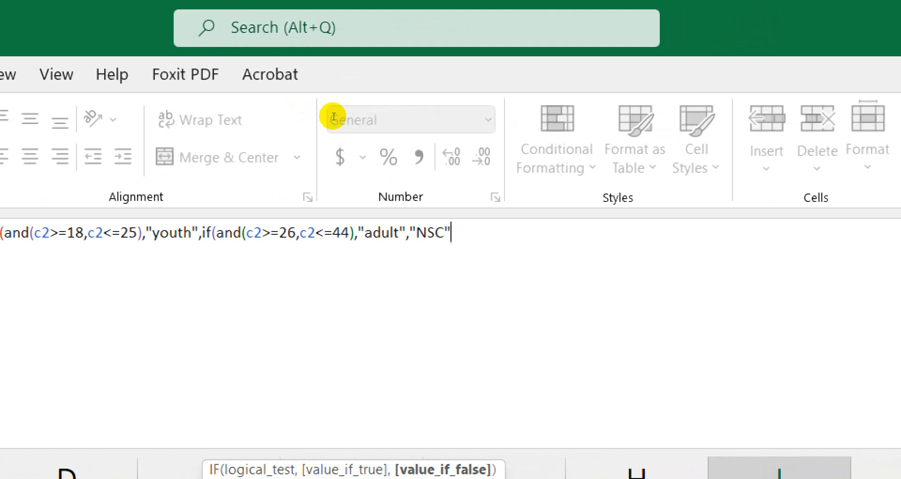
Replace the NSC fallback with "-" and close the three nested IFs with ))).
{"action": "key", "text": "BackSpace"}
{"action": "key", "text": "BackSpace"}
{"action": "key", "text": "BackSpace"}
{"action": "key", "text": "BackSpace"}
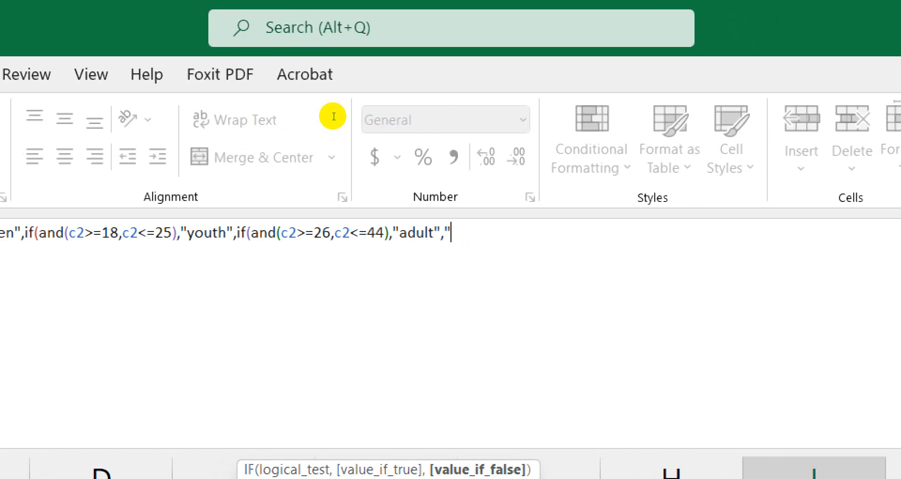
{"action": "type", "text": "-\""}
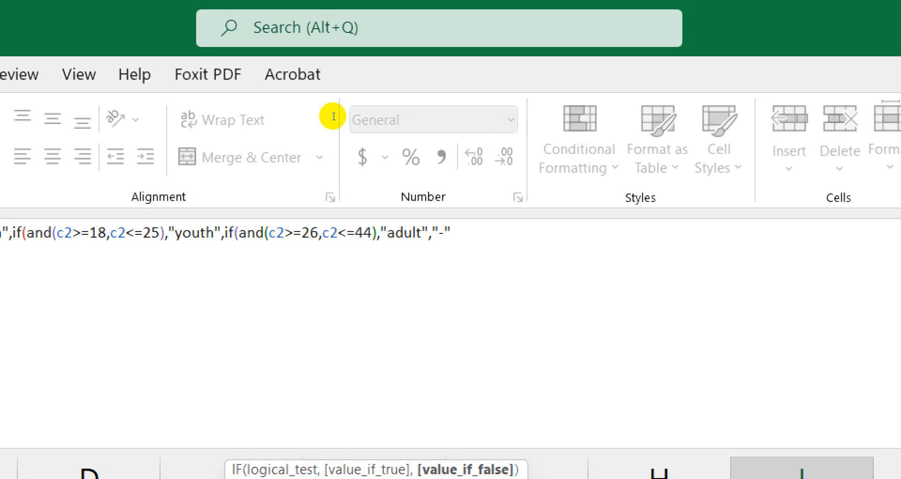
{"action": "type", "text": ")"}
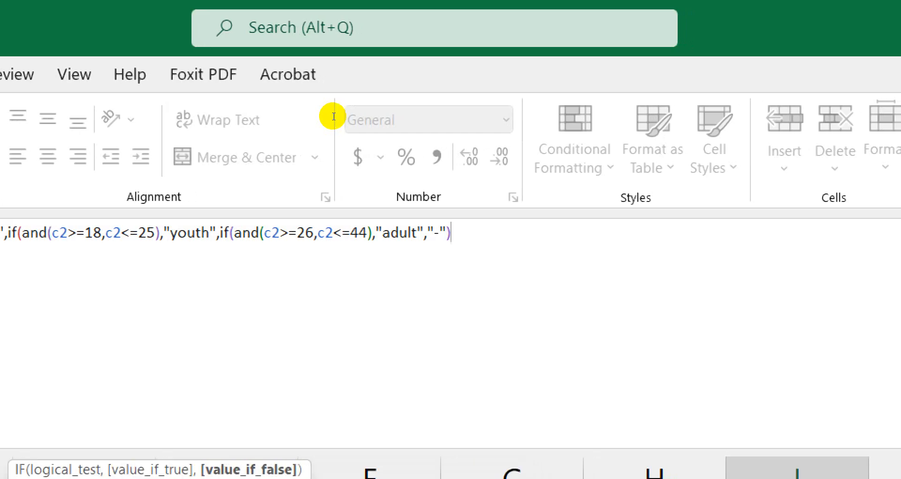
{"action": "type", "text": ")"}
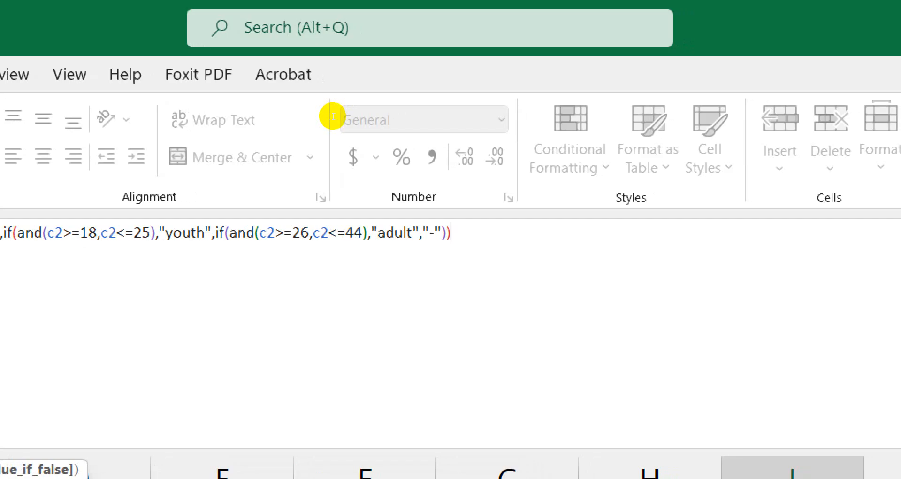
{"action": "type", "text": "),\"children\""}
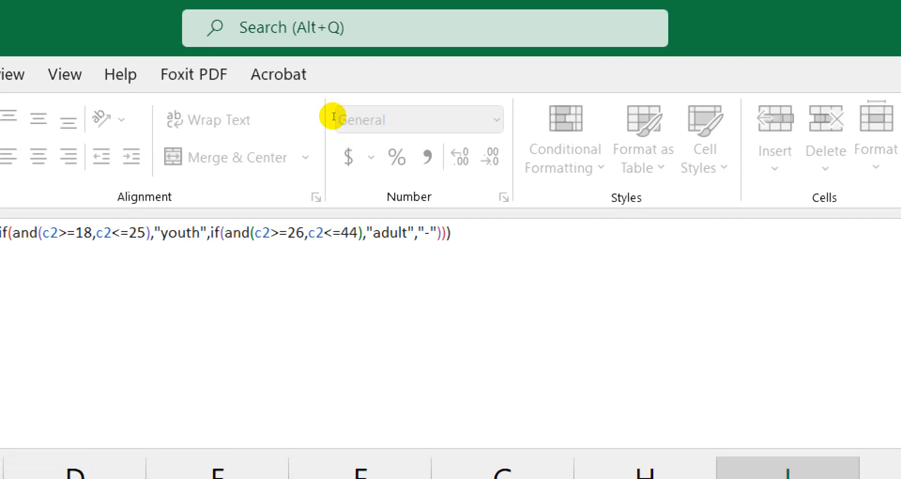
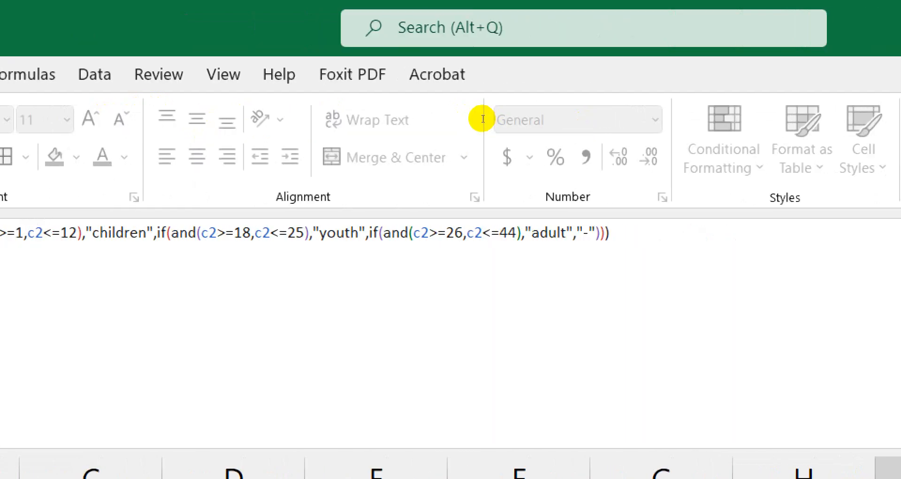
Commit the nested IF/AND formula, then select I2:I7 to check the six category results.
{"action": "key", "text": "Return"}
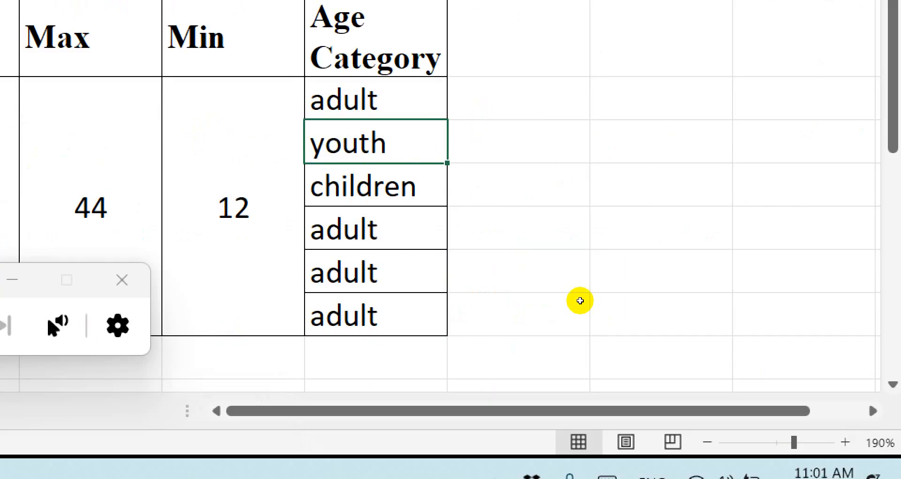
{"action": "key", "text": "Up"}
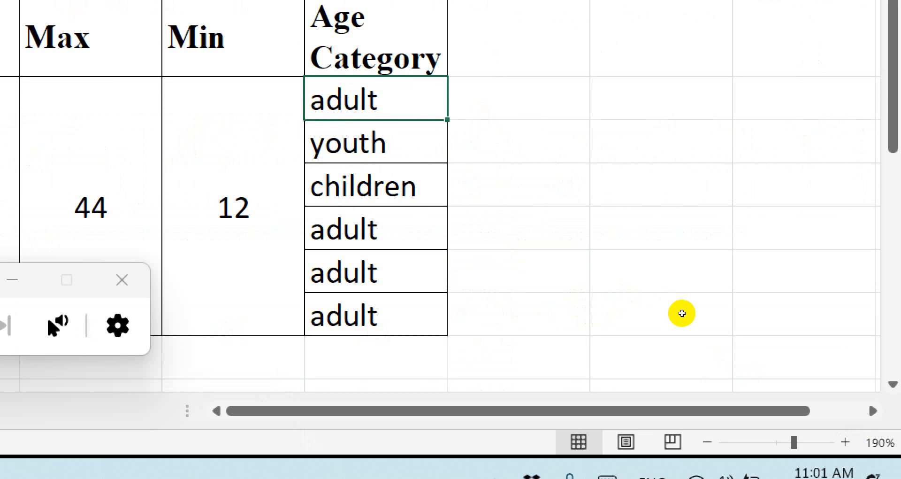
{"action": "key", "text": "shift+Down"}
{"action": "key", "text": "shift+Down"}
{"action": "key", "text": "shift+Down"}
{"action": "key", "text": "shift+Down"}
{"action": "key", "text": "shift+Down"}
{"action": "key", "text": "shift+Down"}
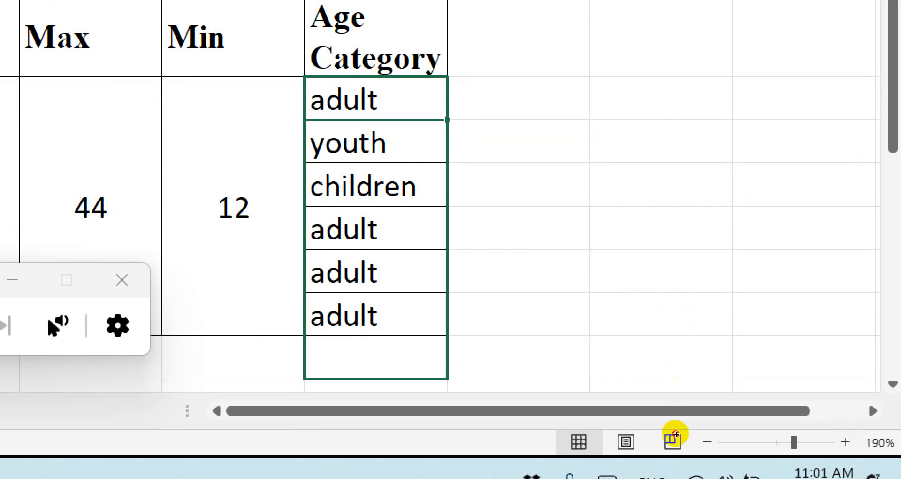
{"action": "key", "text": "shift+Up"}
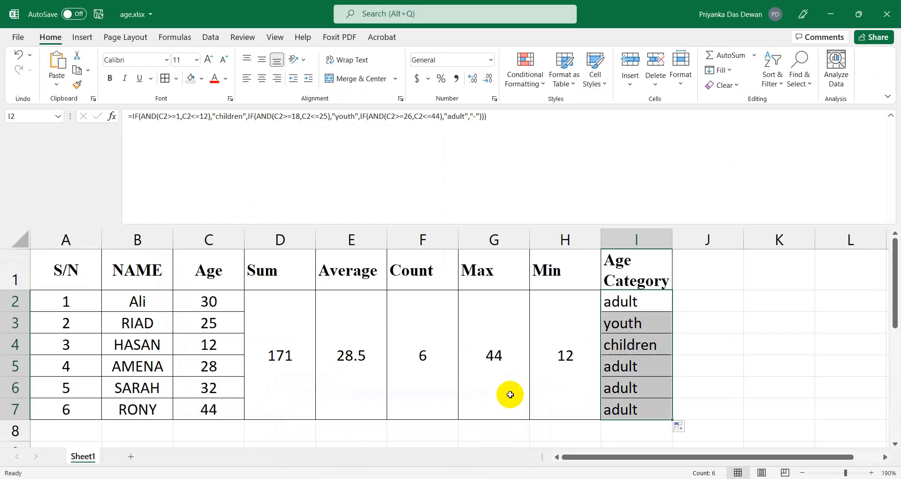
Enter 13 as the age in C3 and check the category shown in I3.
{"action": "left_click", "coordinate": [226, 330]}
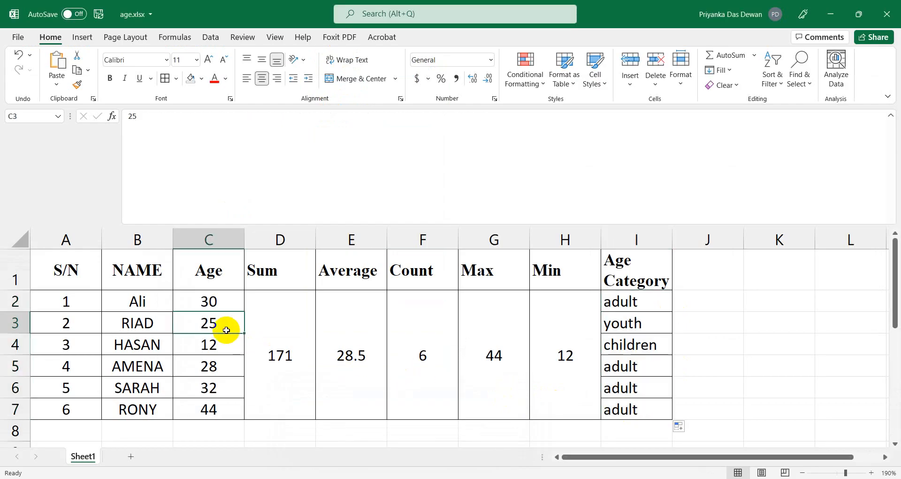
{"action": "type", "text": "13"}
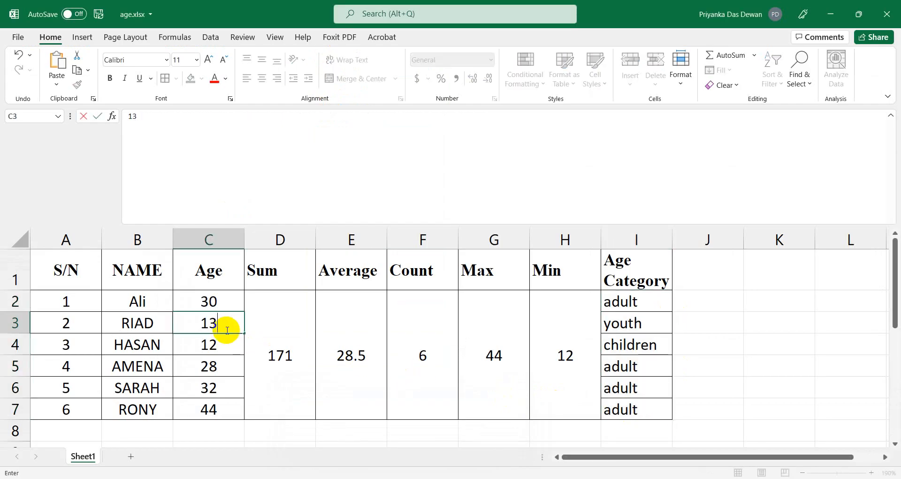
{"action": "key", "text": "Return"}
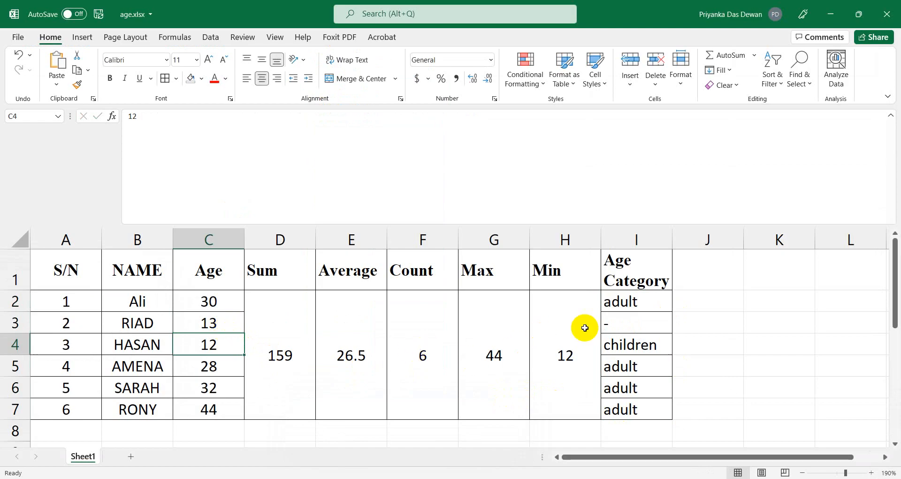
{"action": "left_click", "coordinate": [637, 319]}
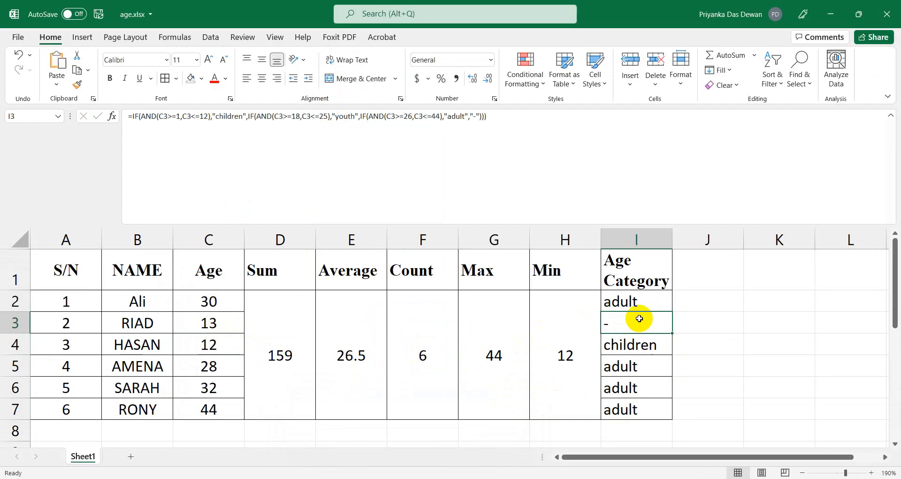
Try 17 as the age in C3, then settle on 26.
{"action": "left_click", "coordinate": [200, 325]}
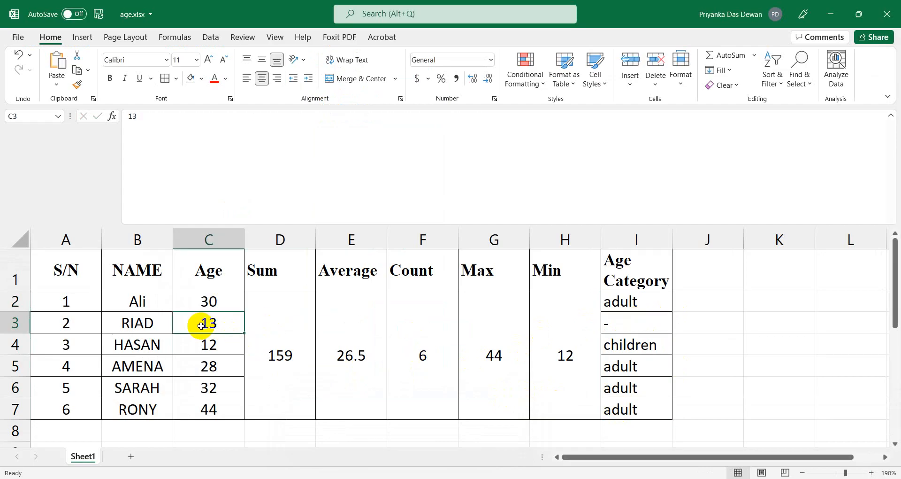
{"action": "type", "text": "17"}
{"action": "key", "text": "Return"}
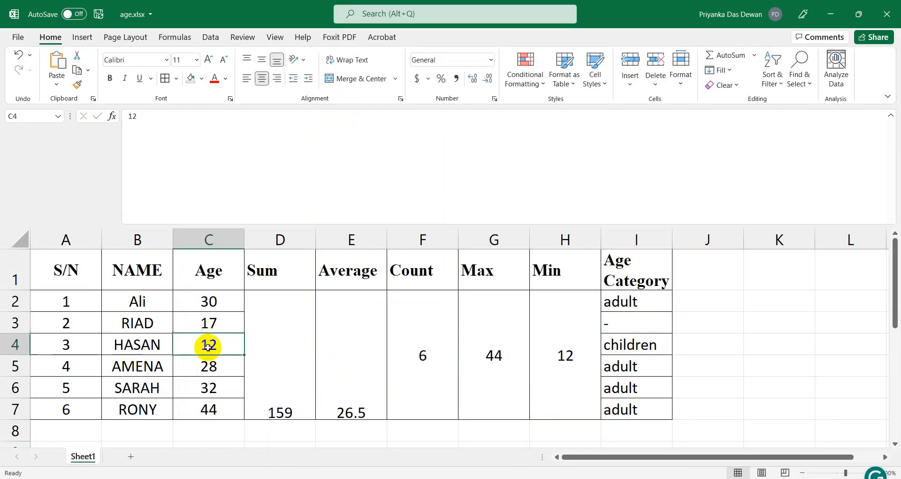
{"action": "left_click", "coordinate": [218, 327]}
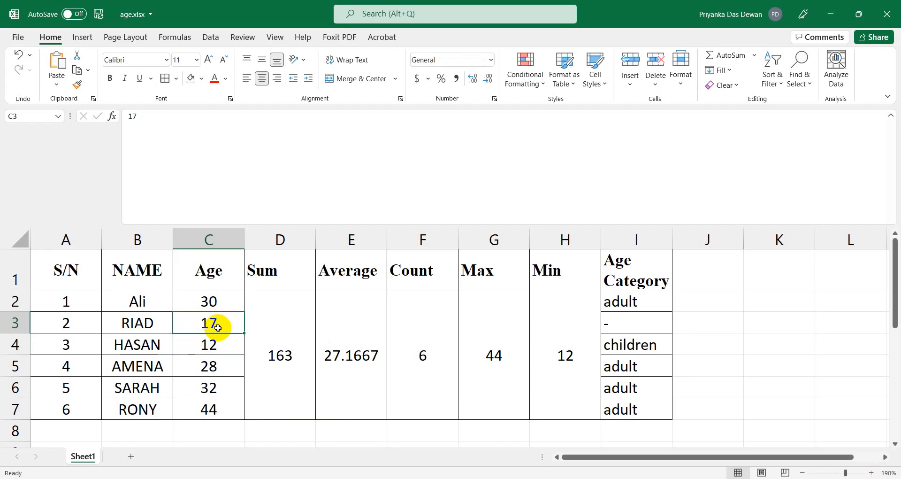
{"action": "type", "text": "6"}
{"action": "key", "text": "BackSpace"}
{"action": "type", "text": "26"}
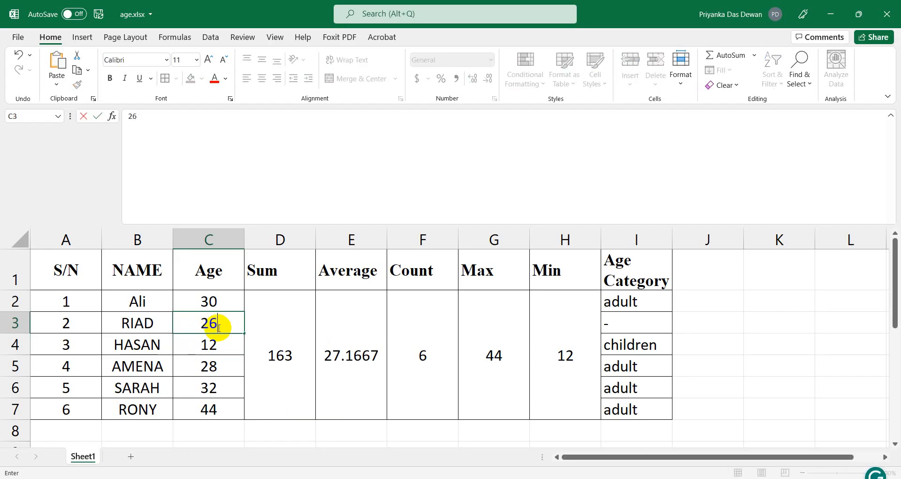
{"action": "key", "text": "Return"}
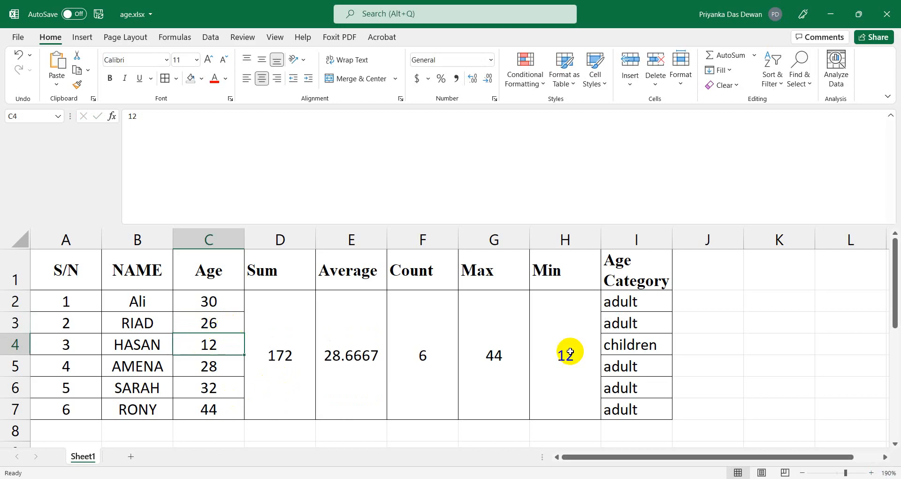
Compare the I2 formula with the formula text in the Notepad notes, then minimize Notepad.
{"action": "left_click", "coordinate": [606, 305]}
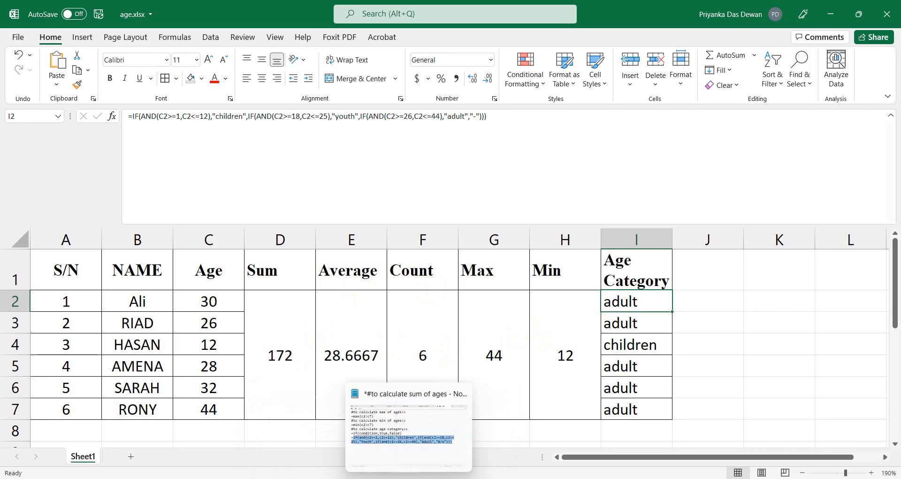
{"action": "left_click", "coordinate": [409, 478]}
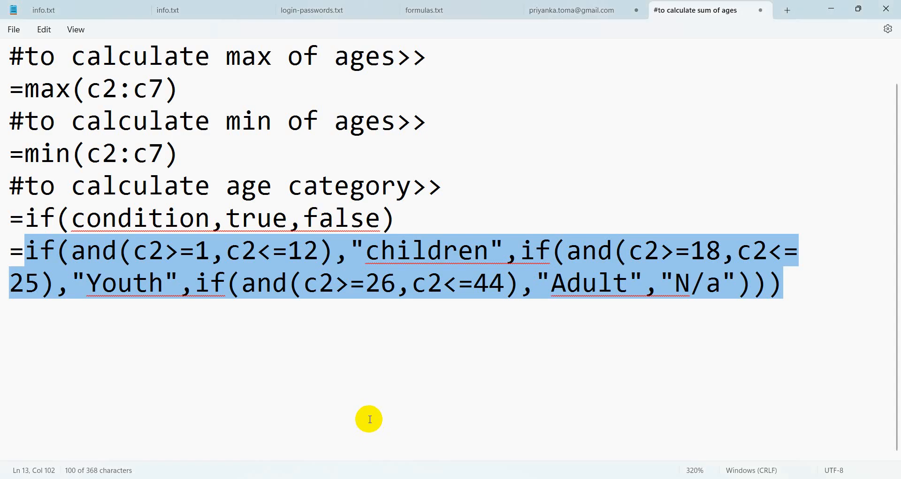
{"action": "left_click", "coordinate": [370, 398]}
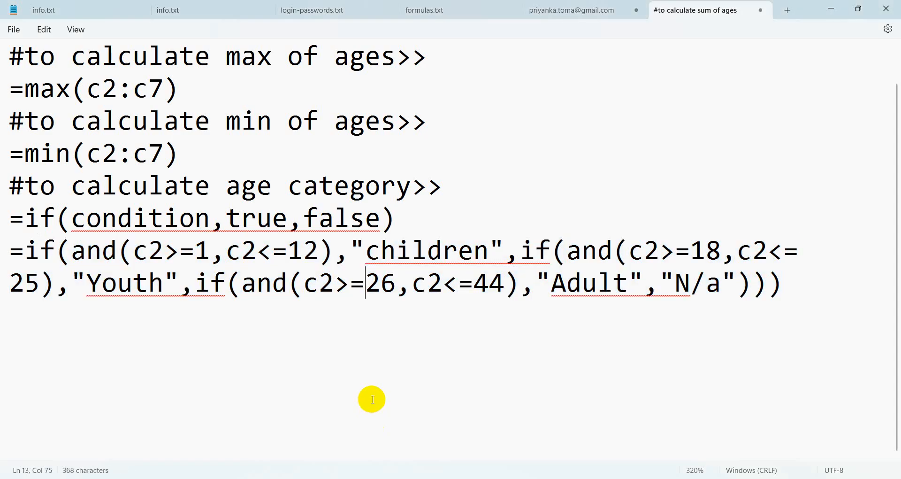
{"action": "left_click", "coordinate": [830, 8]}
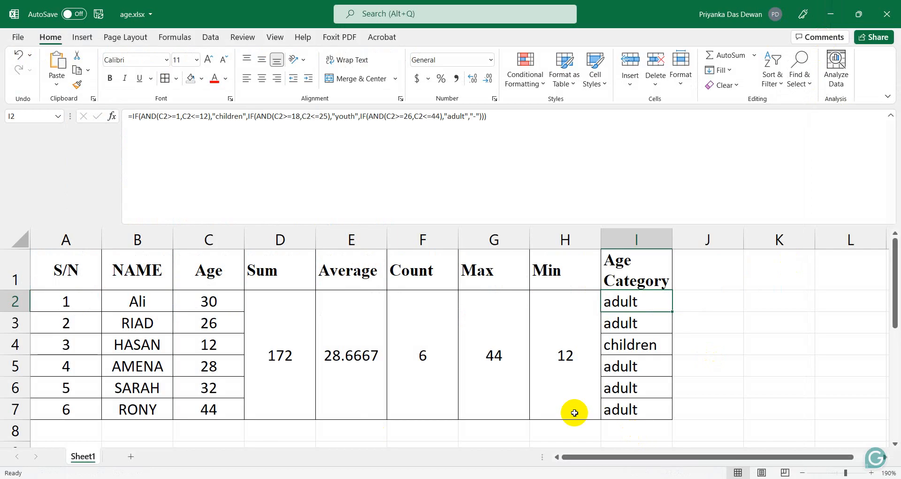
Review the category formulas, the Age Category header and the C2 age.
{"action": "left_click", "coordinate": [634, 324]}
{"action": "left_click", "coordinate": [631, 390]}
{"action": "left_click", "coordinate": [629, 421]}
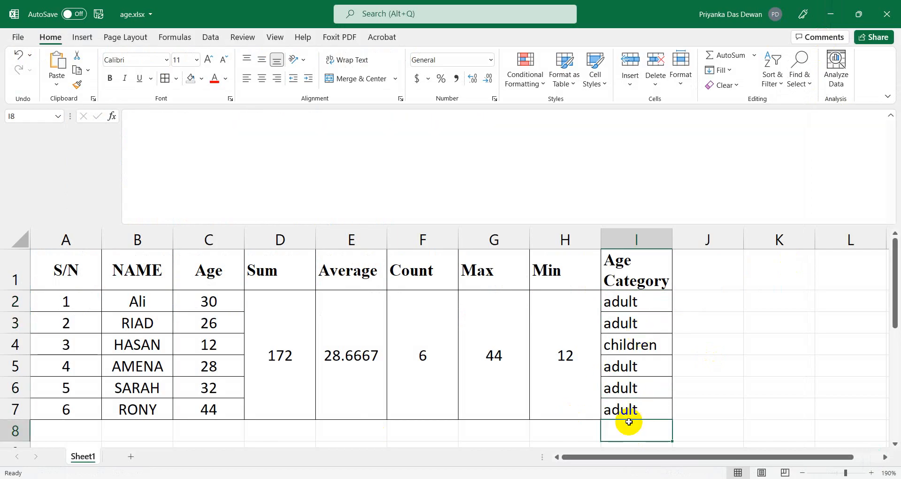
{"action": "left_click", "coordinate": [629, 302]}
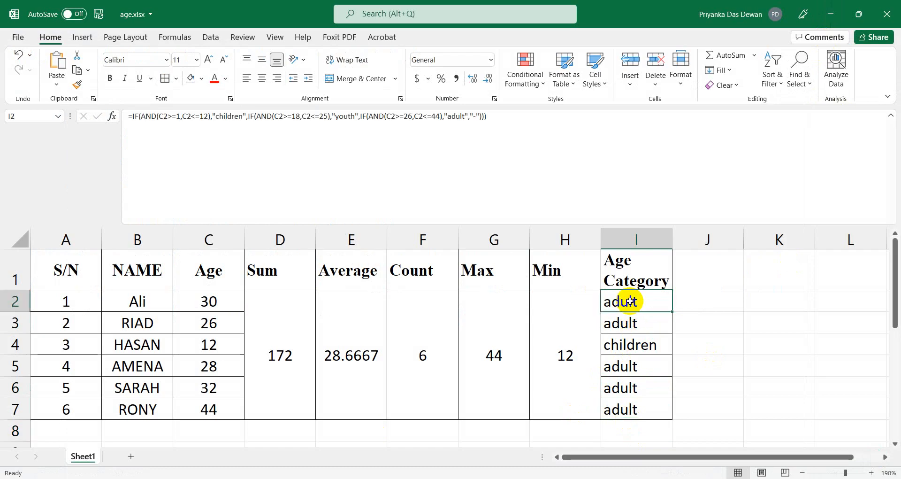
{"action": "left_click", "coordinate": [639, 273]}
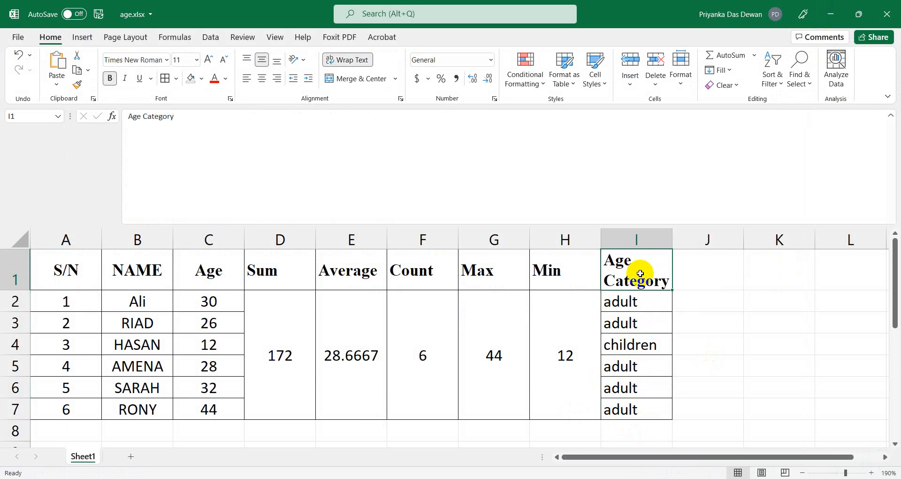
{"action": "left_click", "coordinate": [633, 300]}
{"action": "left_click", "coordinate": [221, 303]}
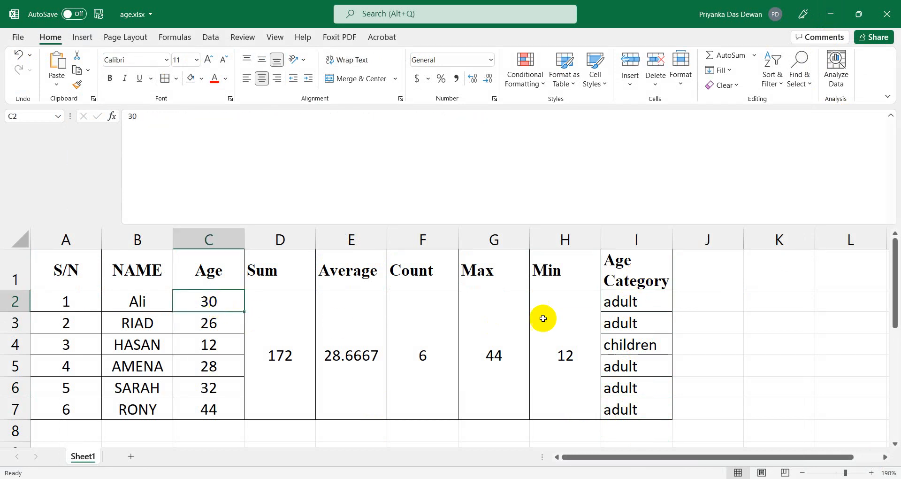
{"action": "left_click", "coordinate": [611, 310]}
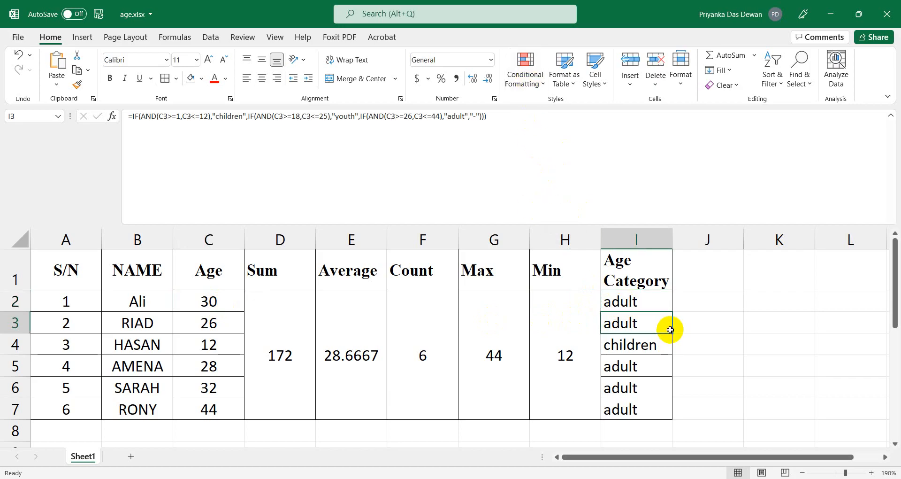
Select I2 and bring up the Conditional Formatting menu.
{"action": "left_click", "coordinate": [753, 339]}
{"action": "left_click", "coordinate": [651, 308]}
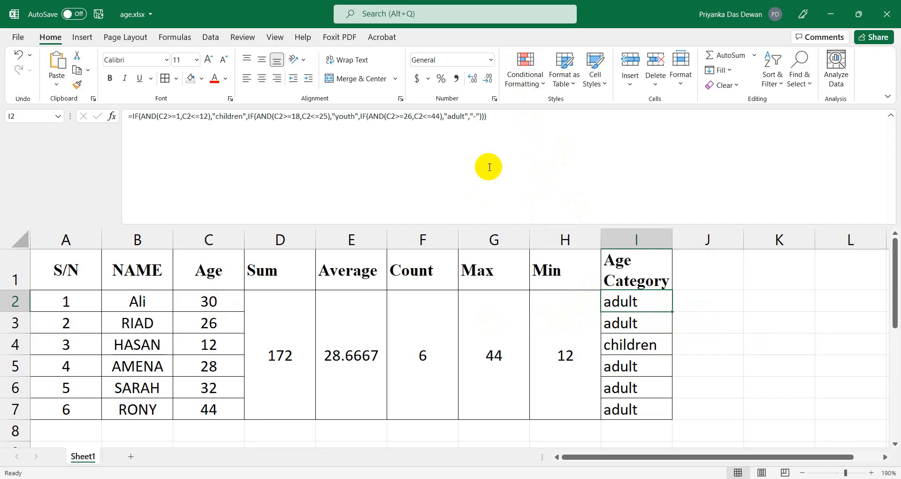
{"action": "left_click", "coordinate": [517, 88]}
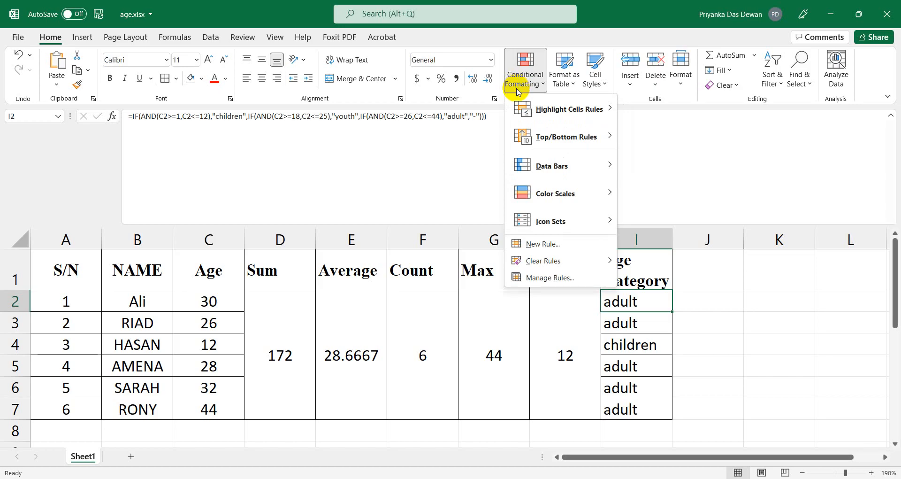
Add a Text That Contains rule for 'children' with Green Fill and Dark Green Text.
{"action": "mouse_move", "coordinate": [544, 120]}
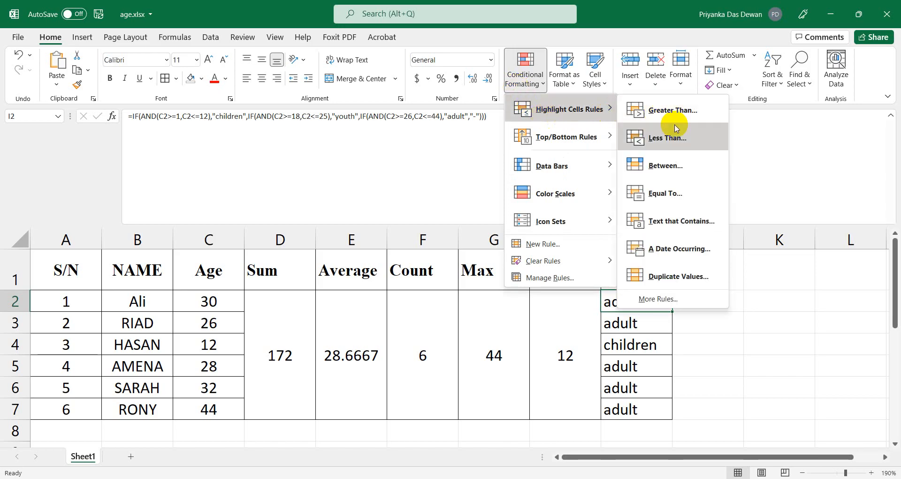
{"action": "left_click", "coordinate": [674, 227]}
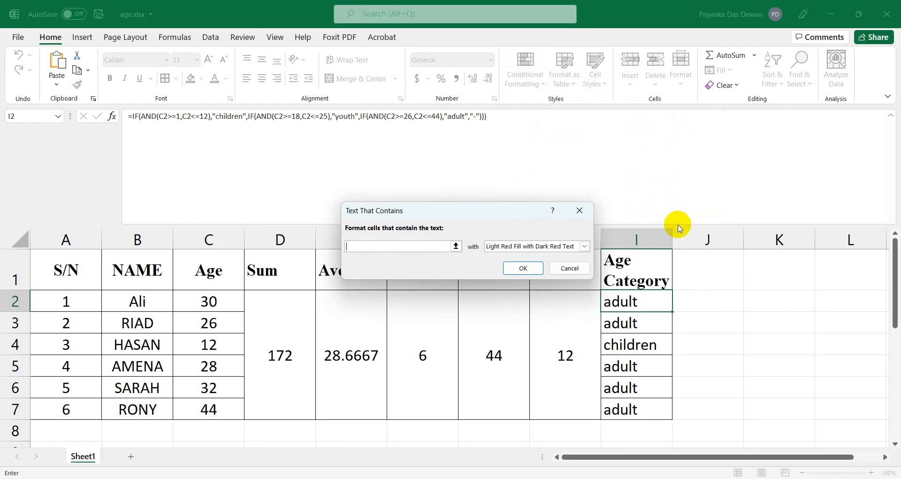
{"action": "left_click", "coordinate": [580, 211]}
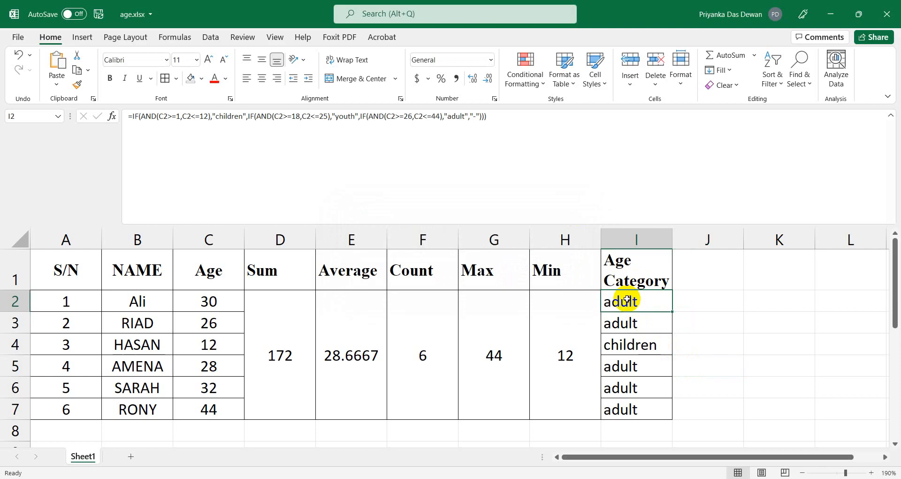
{"action": "left_click", "coordinate": [522, 80]}
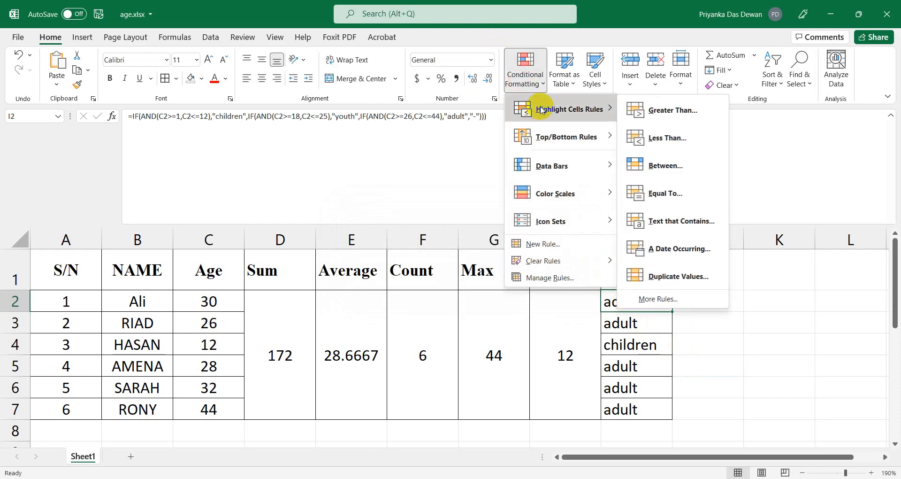
{"action": "left_click", "coordinate": [656, 221]}
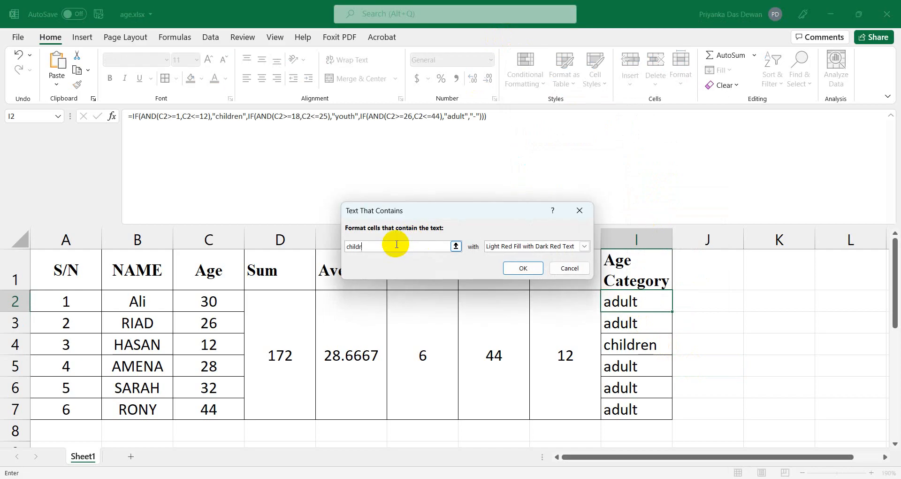
{"action": "left_click", "coordinate": [494, 246]}
{"action": "left_click", "coordinate": [492, 273]}
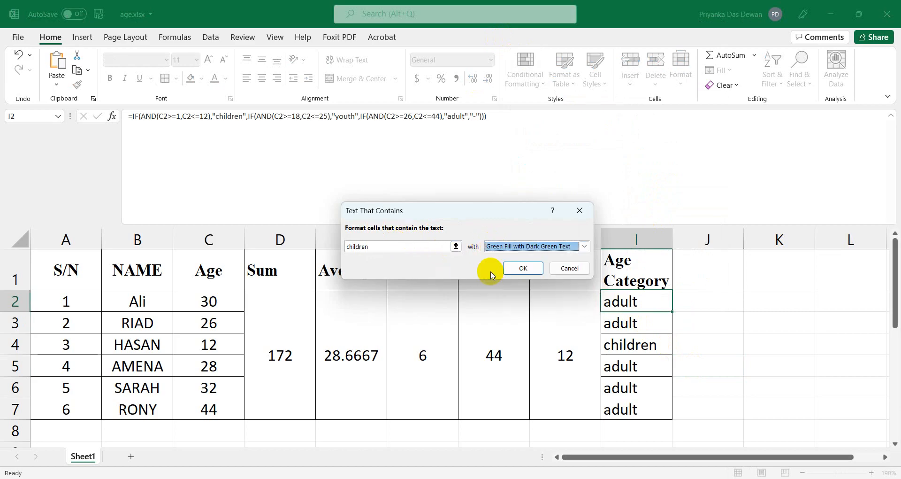
{"action": "left_click", "coordinate": [533, 272]}
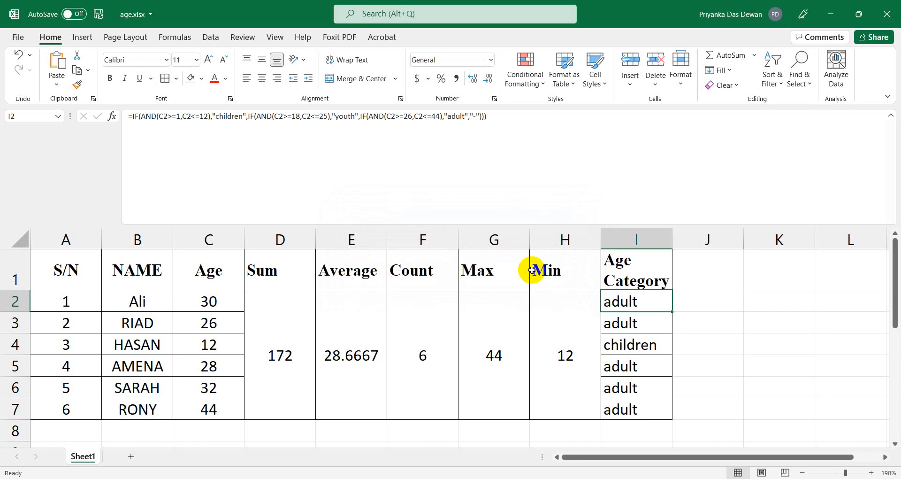
Add a Text That Contains rule giving 'youth' a Yellow Fill.
{"action": "left_click", "coordinate": [520, 88]}
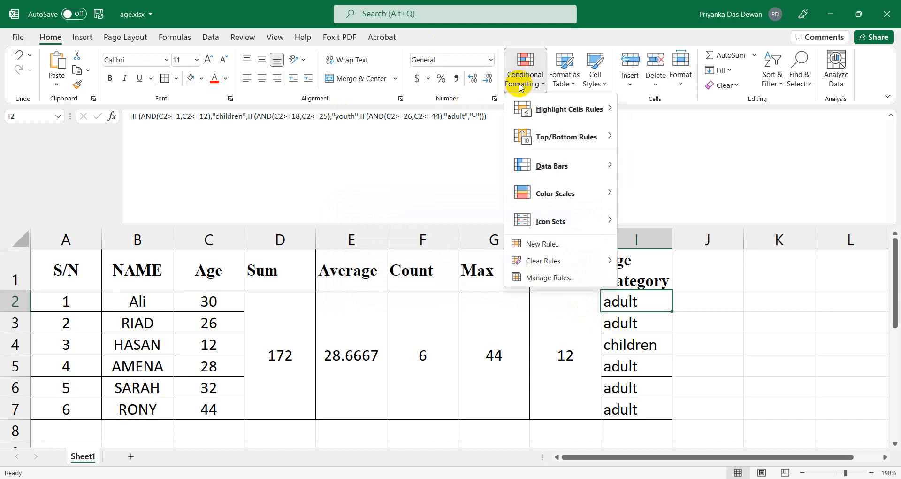
{"action": "mouse_move", "coordinate": [561, 114]}
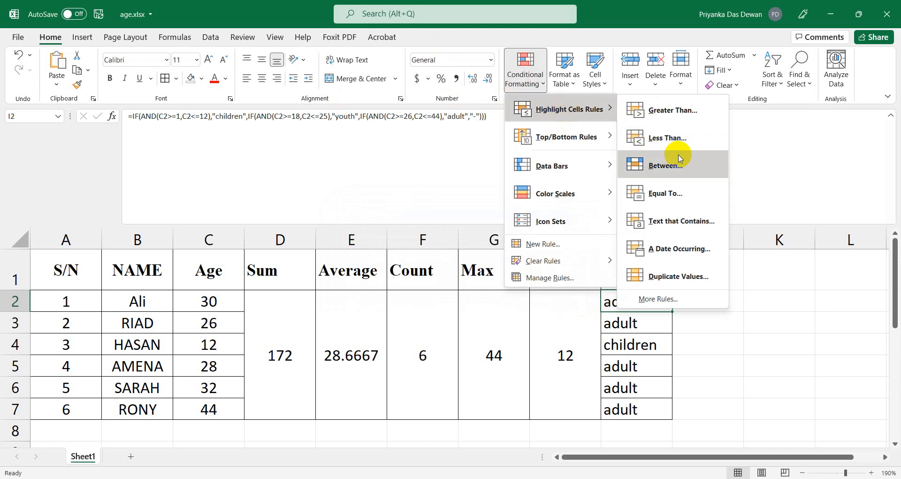
{"action": "left_click", "coordinate": [671, 218]}
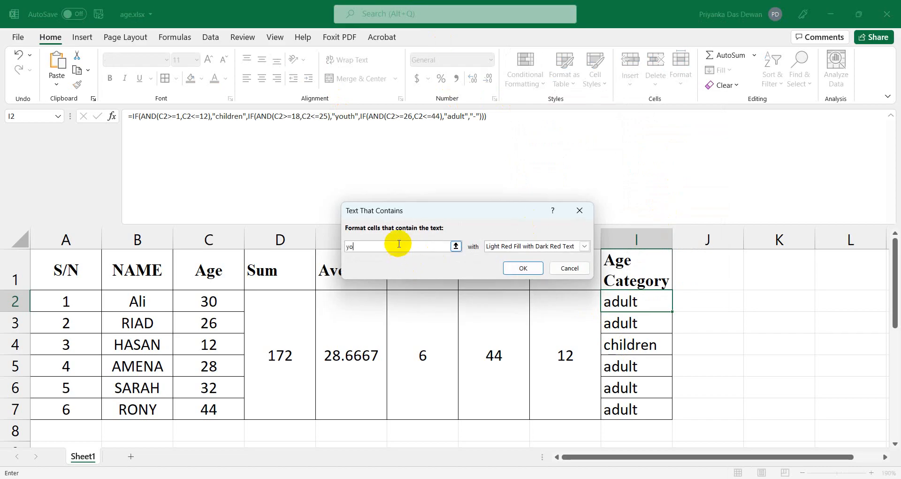
{"action": "left_click", "coordinate": [489, 247]}
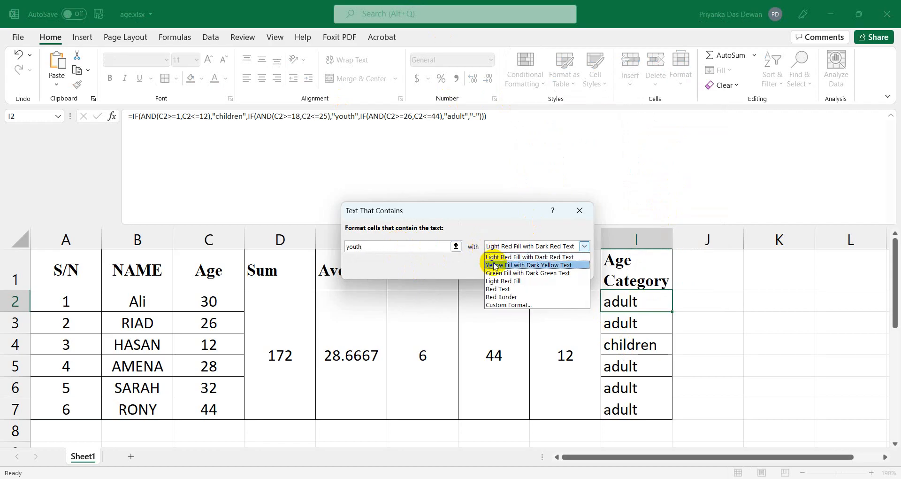
{"action": "left_click", "coordinate": [495, 266]}
{"action": "left_click", "coordinate": [516, 265]}
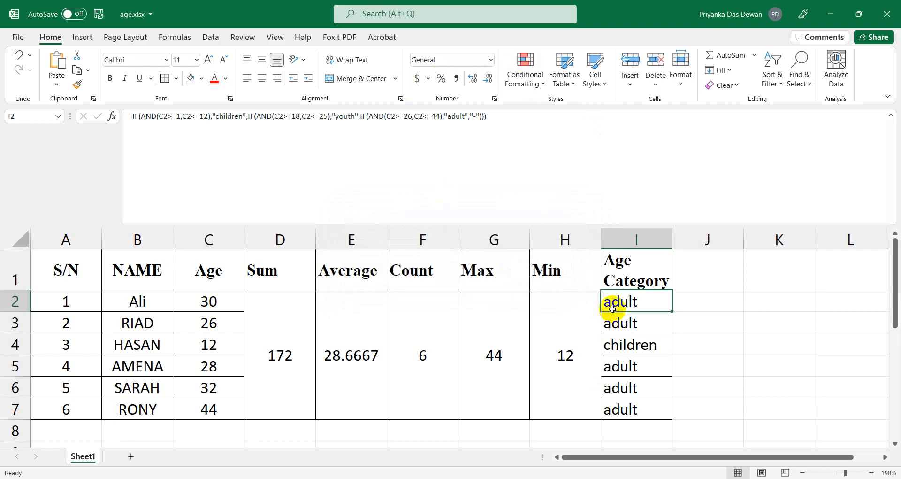
Add a Text That Contains rule giving 'adult' Light Red Fill with Dark Red Text.
{"action": "left_click", "coordinate": [510, 85]}
{"action": "mouse_move", "coordinate": [565, 115]}
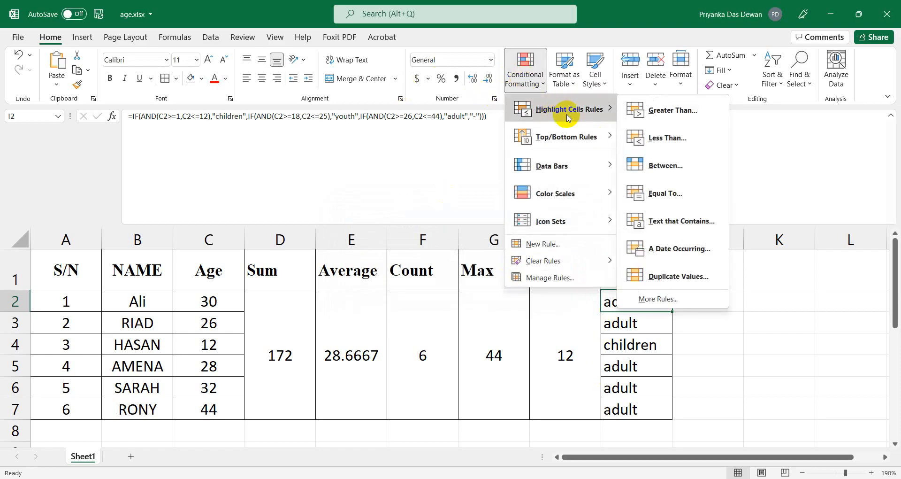
{"action": "left_click", "coordinate": [685, 221]}
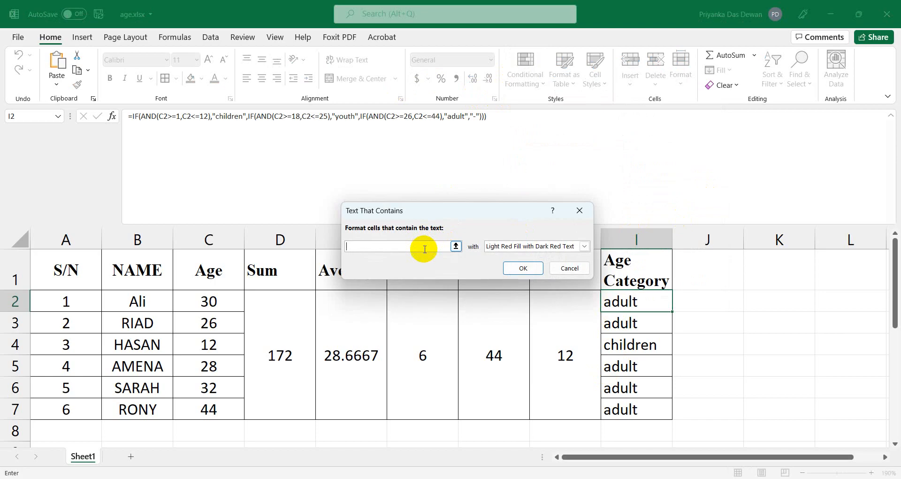
{"action": "type", "text": "adult"}
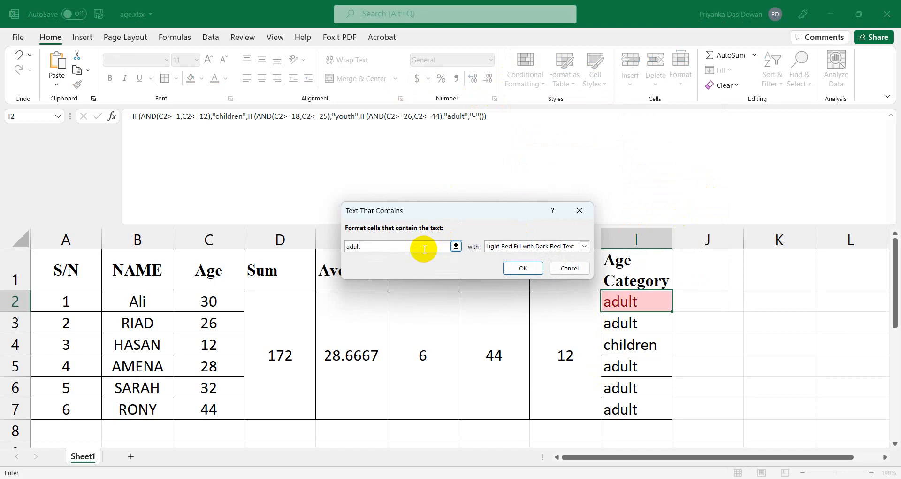
{"action": "left_click", "coordinate": [511, 246]}
{"action": "left_click", "coordinate": [511, 247]}
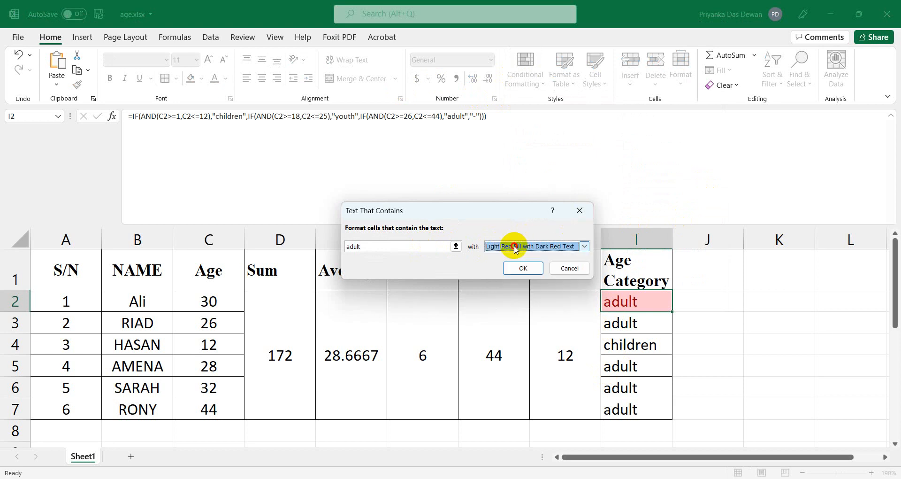
{"action": "left_click", "coordinate": [519, 269]}
{"action": "left_click", "coordinate": [728, 364]}
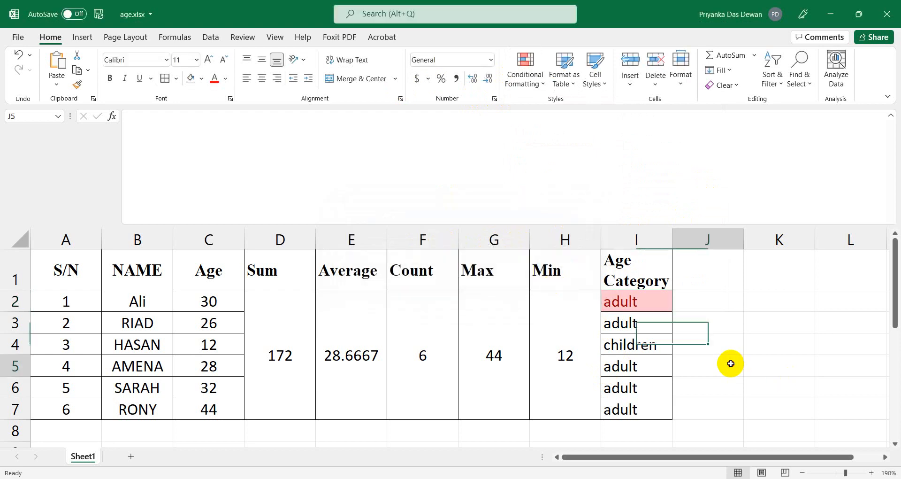
Copy I2's colour rules down to I7 with the fill handle.
{"action": "left_click", "coordinate": [664, 304]}
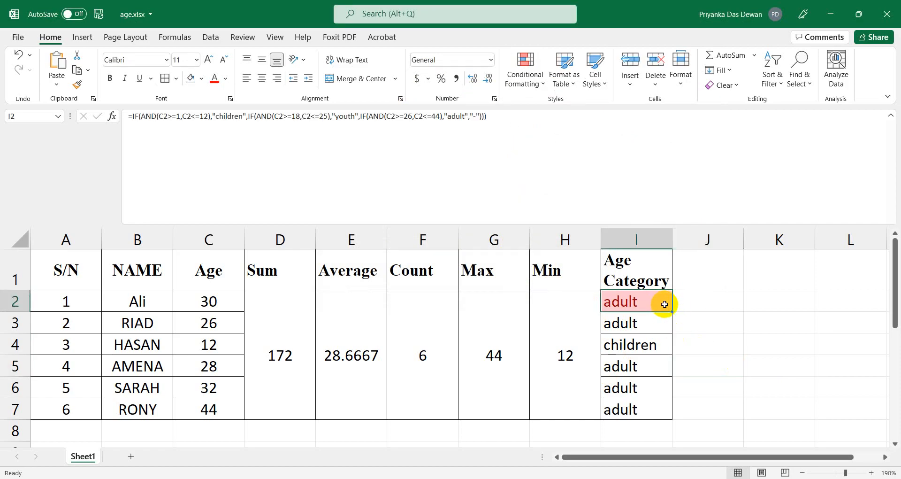
{"action": "left_click_drag", "start_coordinate": [672, 313], "coordinate": [659, 415]}
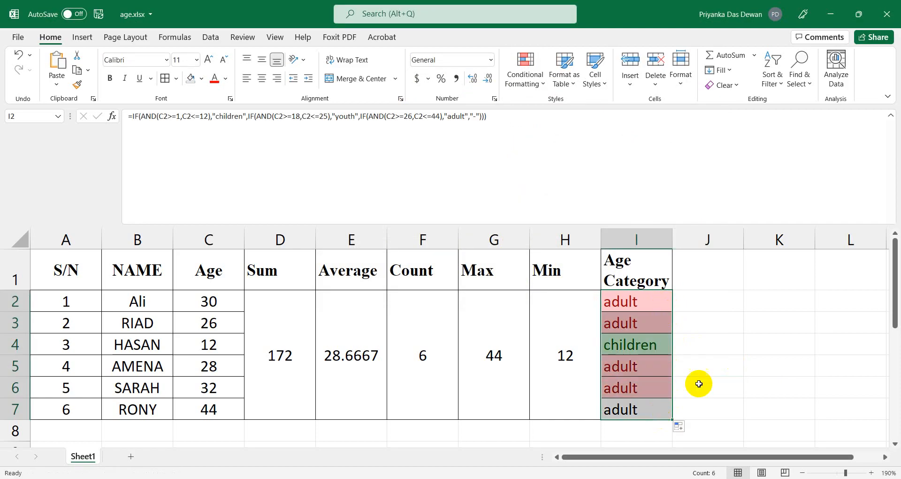
{"action": "left_click", "coordinate": [718, 359]}
{"action": "left_click", "coordinate": [643, 353]}
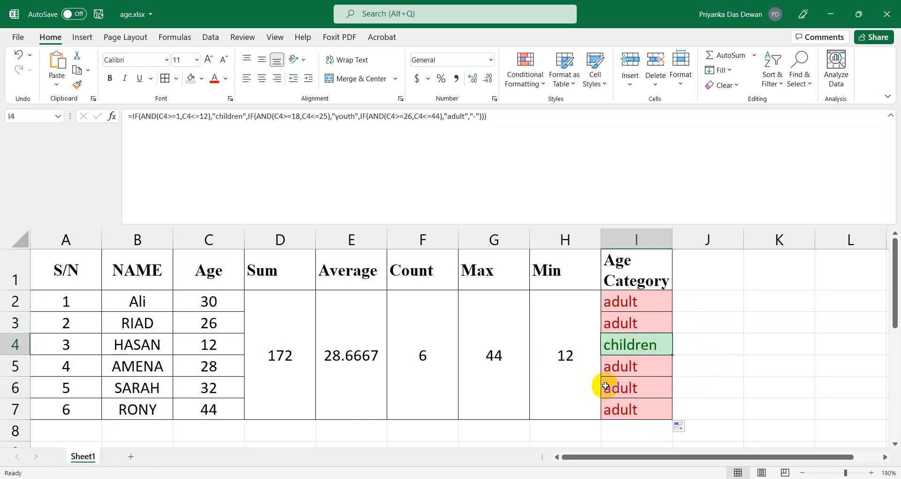
Change the age in C6 to 22 so I6 becomes a yellow youth.
{"action": "left_click", "coordinate": [213, 388]}
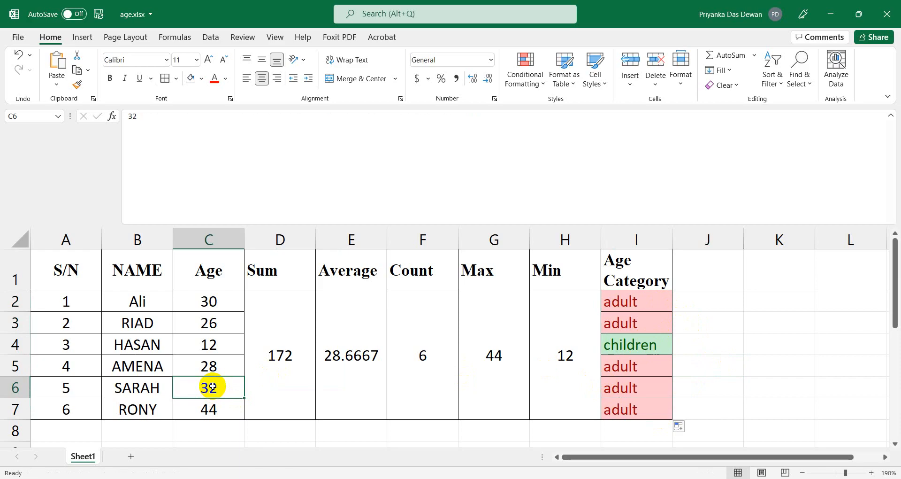
{"action": "type", "text": "1"}
{"action": "key", "text": "BackSpace"}
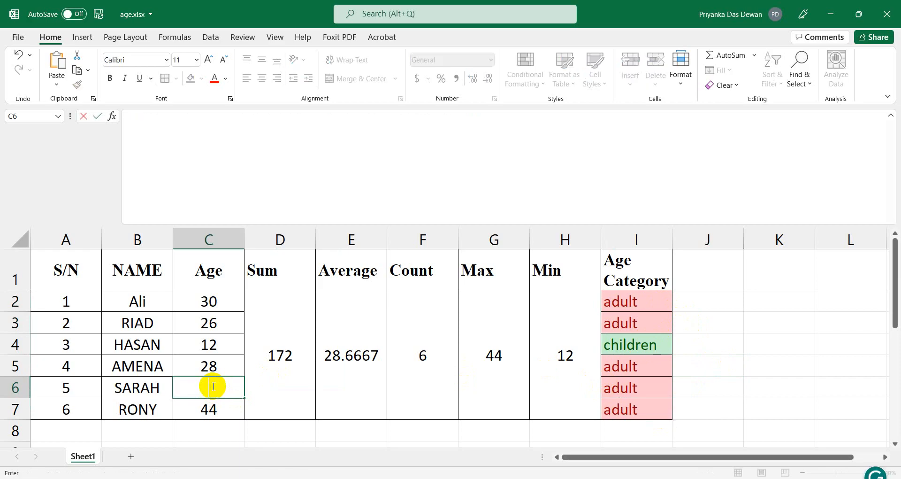
{"action": "type", "text": "22"}
{"action": "left_click", "coordinate": [743, 405]}
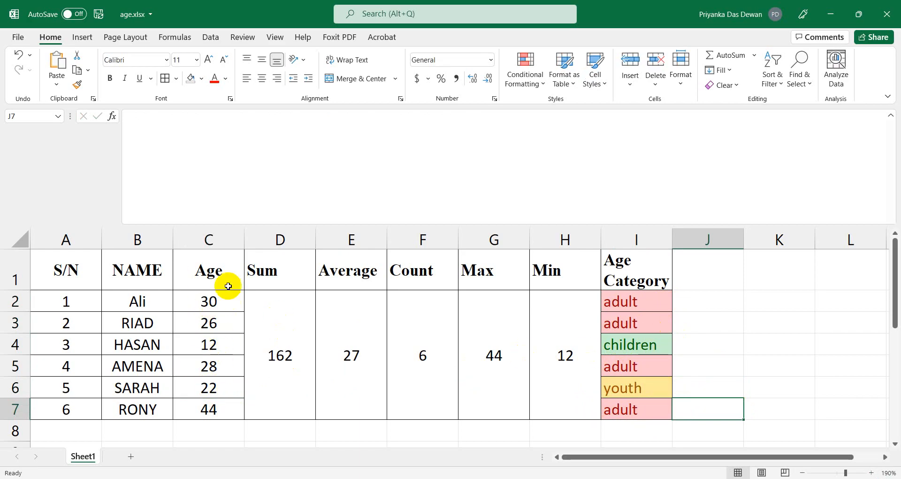
{"action": "left_click", "coordinate": [624, 275]}
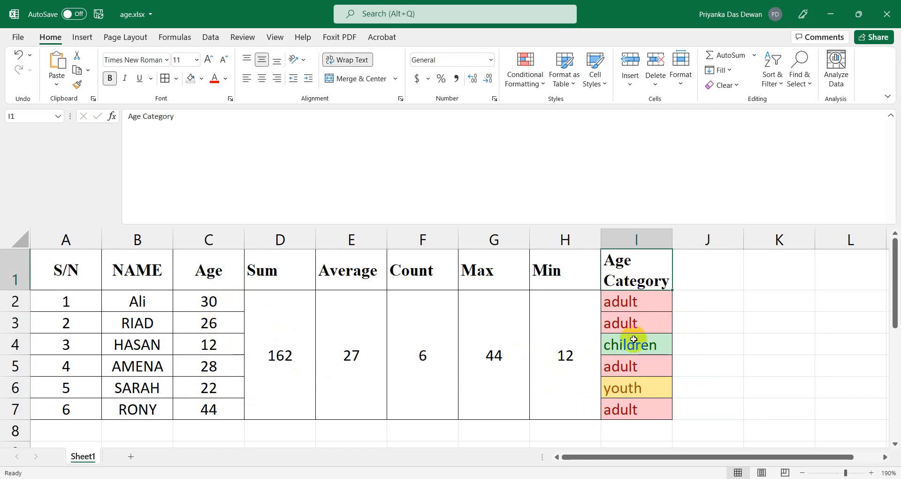
{"action": "left_click", "coordinate": [630, 366]}
{"action": "left_click", "coordinate": [630, 388]}
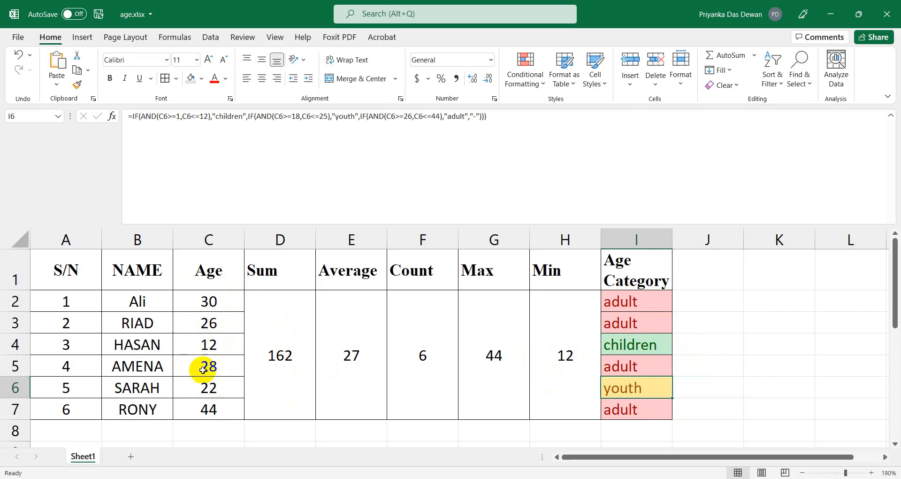
{"action": "left_click", "coordinate": [637, 365]}
{"action": "left_click", "coordinate": [640, 324]}
{"action": "left_click", "coordinate": [642, 306]}
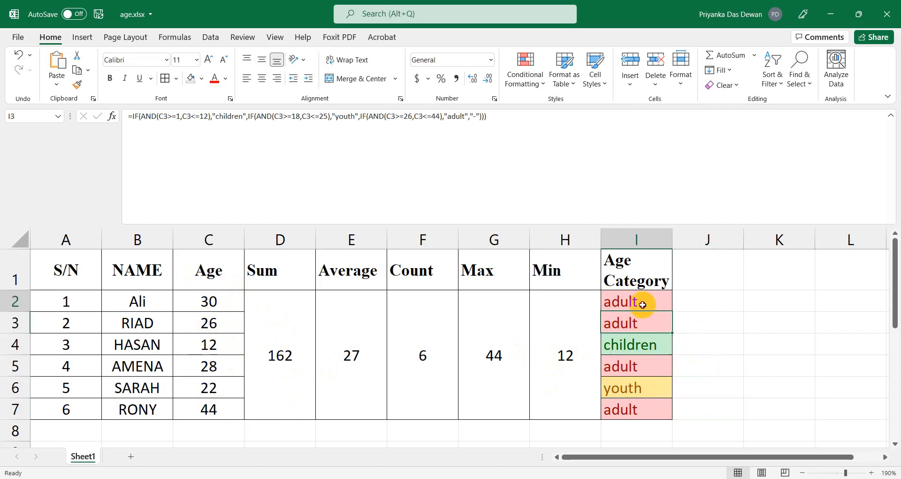
{"action": "left_click", "coordinate": [644, 363]}
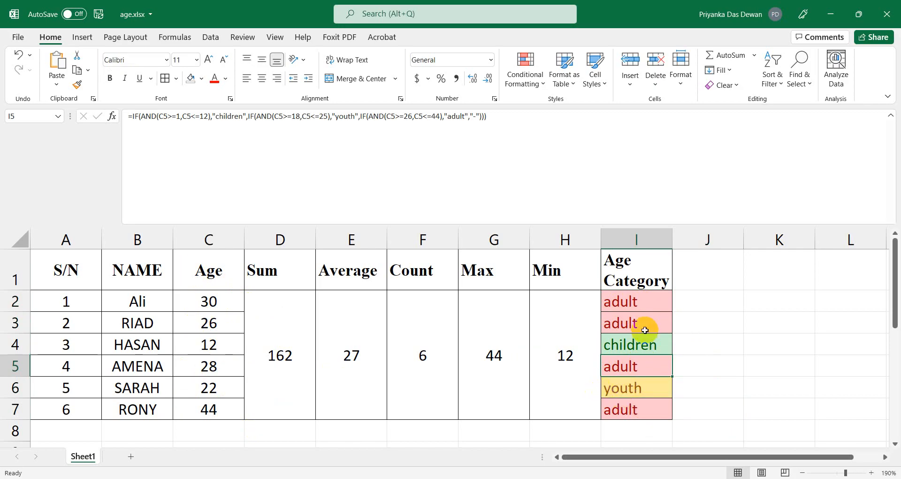
{"action": "left_click", "coordinate": [634, 301]}
{"action": "left_click", "coordinate": [715, 301]}
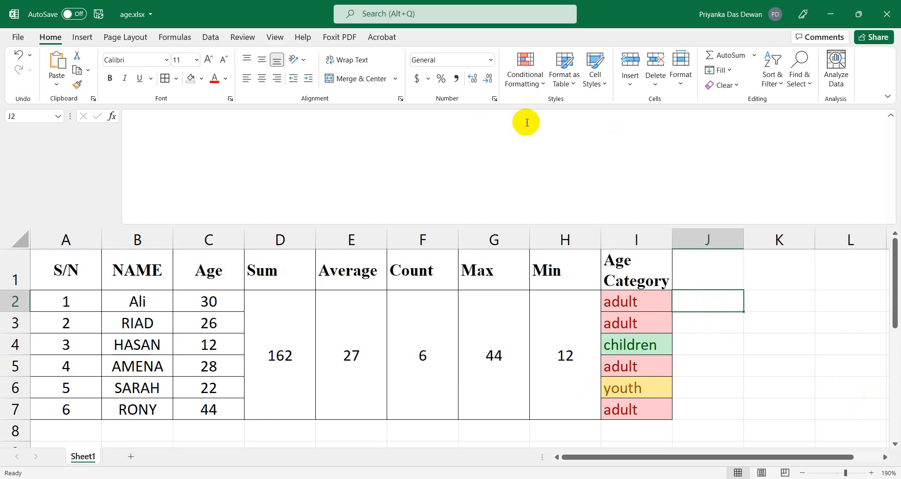
Give J2 a Text That Contains rule colouring 'adult' with Light Red Fill.
{"action": "left_click", "coordinate": [534, 84]}
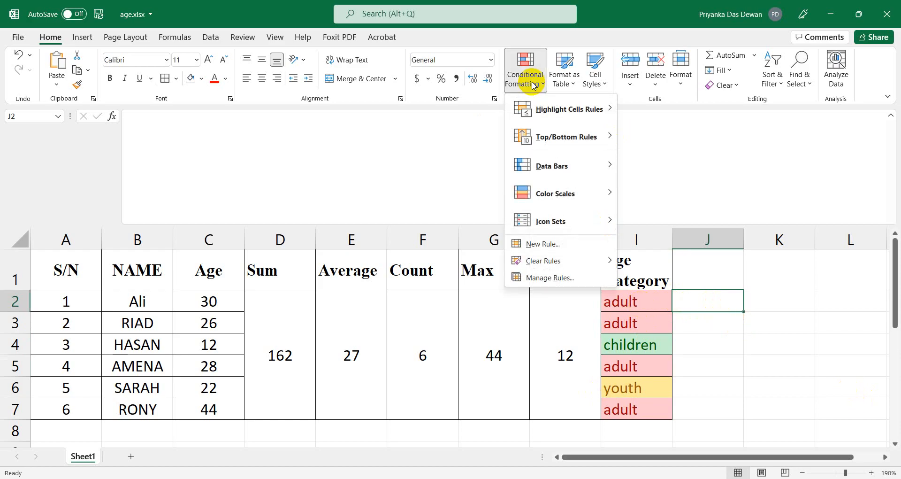
{"action": "mouse_move", "coordinate": [537, 115]}
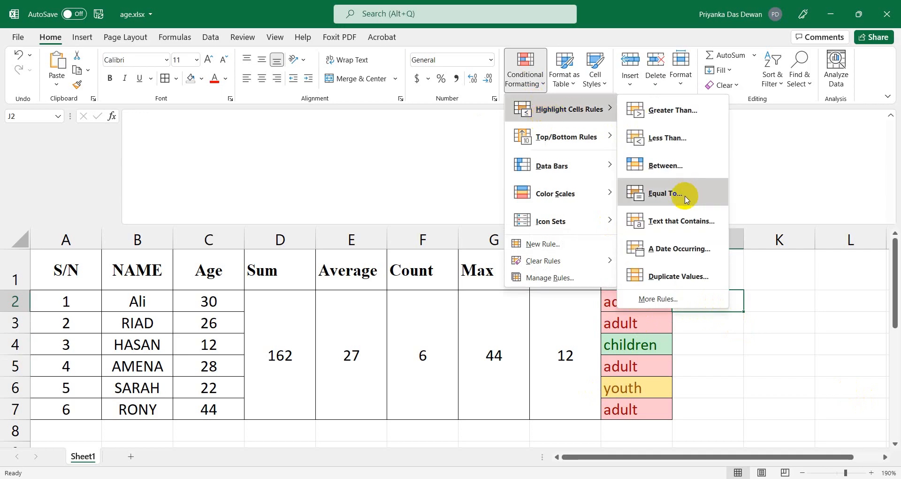
{"action": "left_click", "coordinate": [683, 221]}
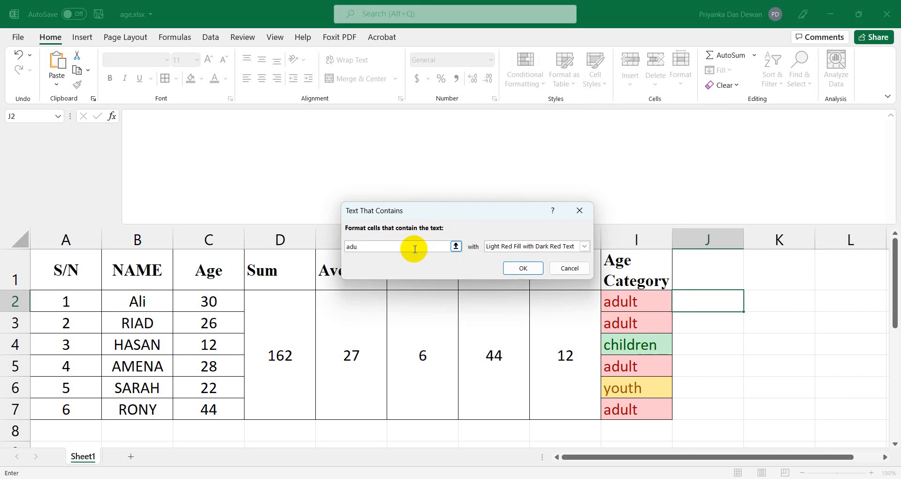
{"action": "left_click", "coordinate": [520, 247]}
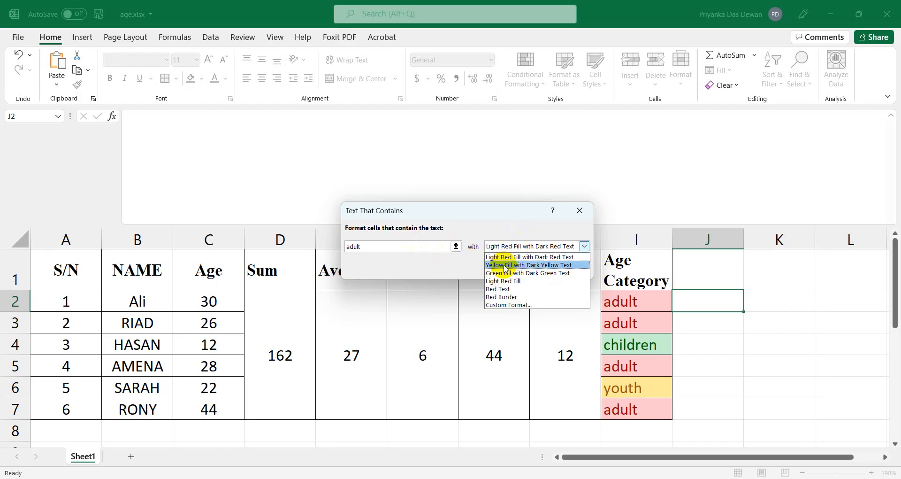
{"action": "left_click", "coordinate": [507, 258]}
{"action": "left_click", "coordinate": [520, 268]}
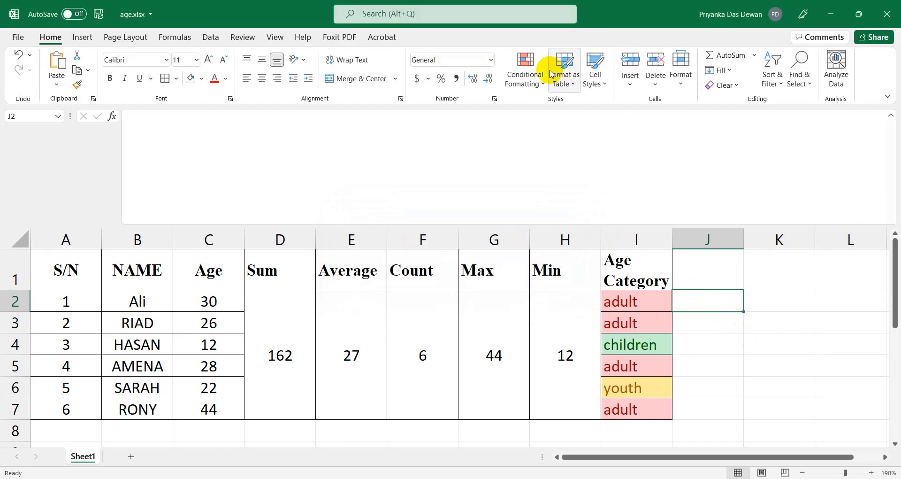
Add a J2 rule colouring 'children' with Green Fill and Dark Green Text.
{"action": "left_click", "coordinate": [506, 92]}
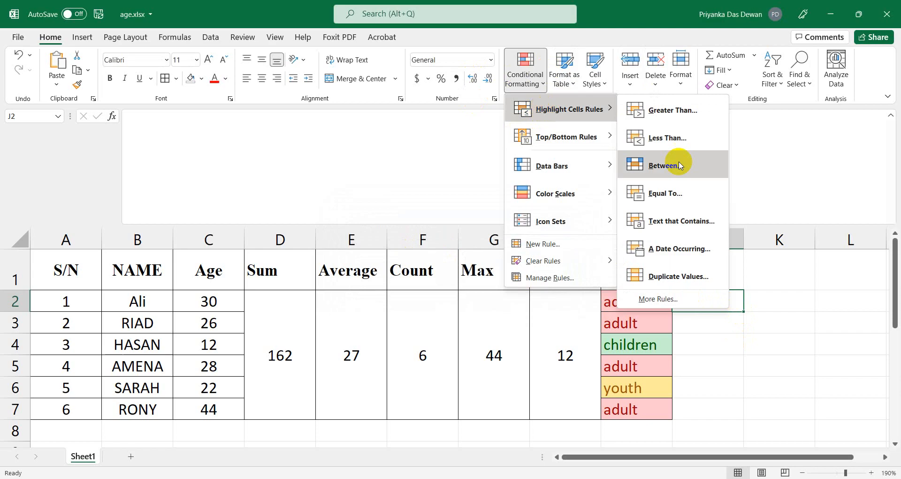
{"action": "left_click", "coordinate": [681, 222]}
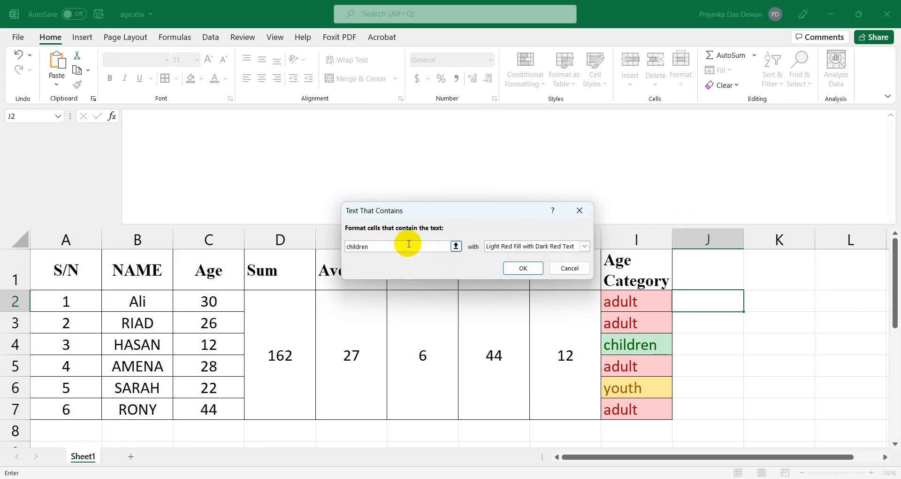
{"action": "left_click", "coordinate": [490, 246]}
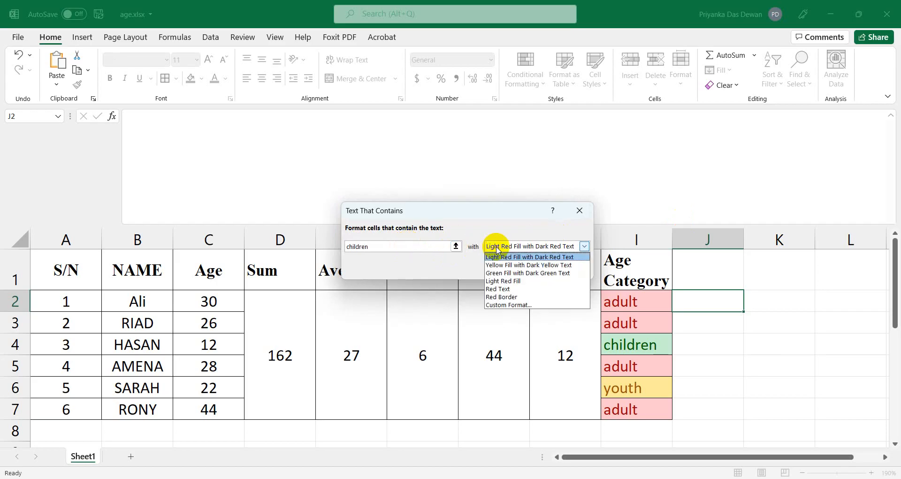
{"action": "left_click", "coordinate": [504, 273]}
{"action": "left_click", "coordinate": [517, 269]}
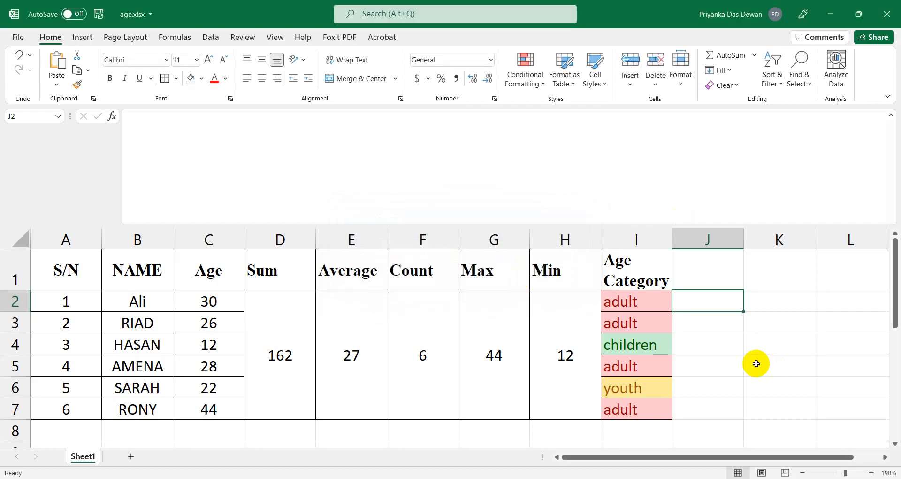
Copy J2's rules down to J7 and enter 'adult' in J2.
{"action": "left_click_drag", "start_coordinate": [745, 312], "coordinate": [740, 415]}
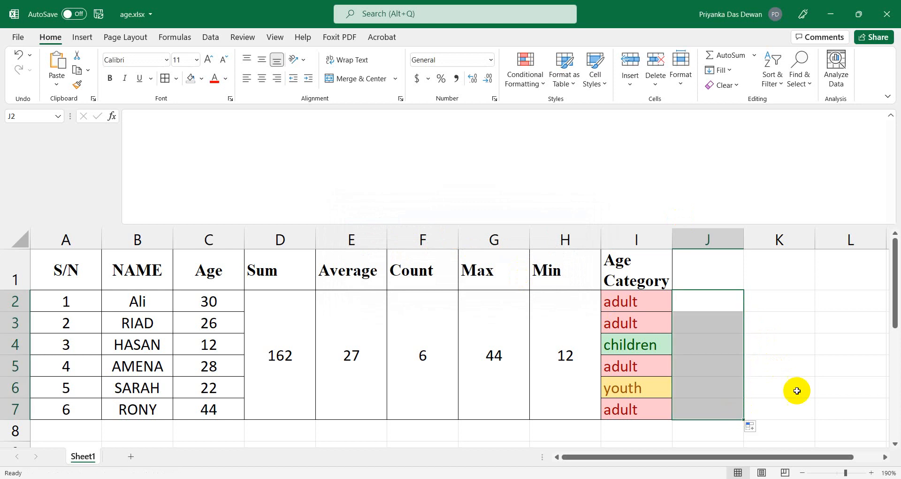
{"action": "left_click", "coordinate": [707, 298]}
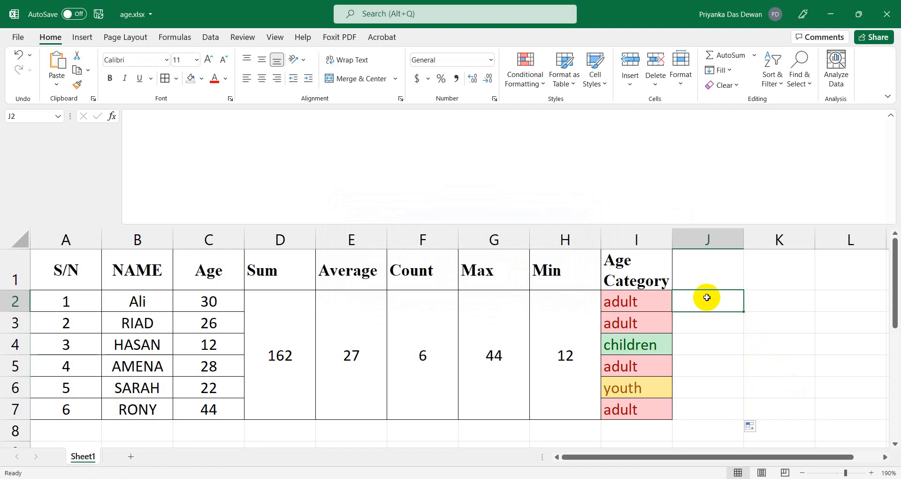
{"action": "left_click", "coordinate": [710, 346]}
{"action": "left_click", "coordinate": [697, 298]}
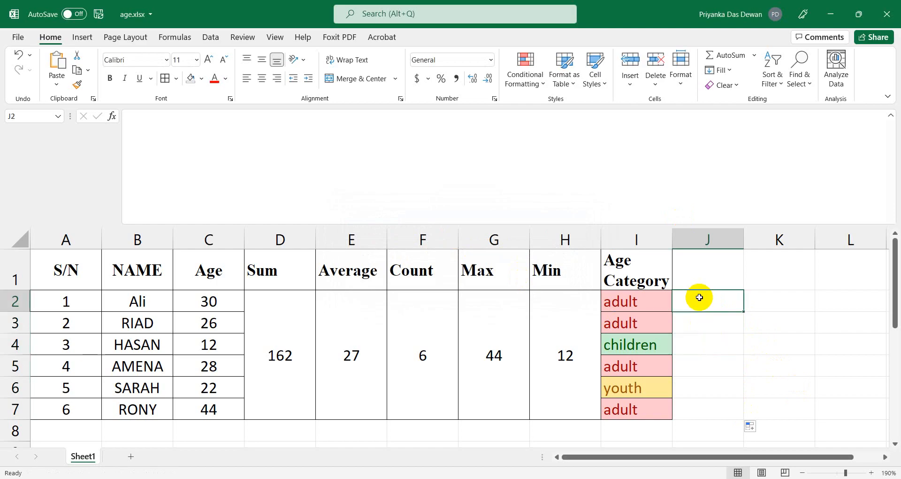
{"action": "left_click", "coordinate": [700, 355]}
{"action": "left_click", "coordinate": [701, 305]}
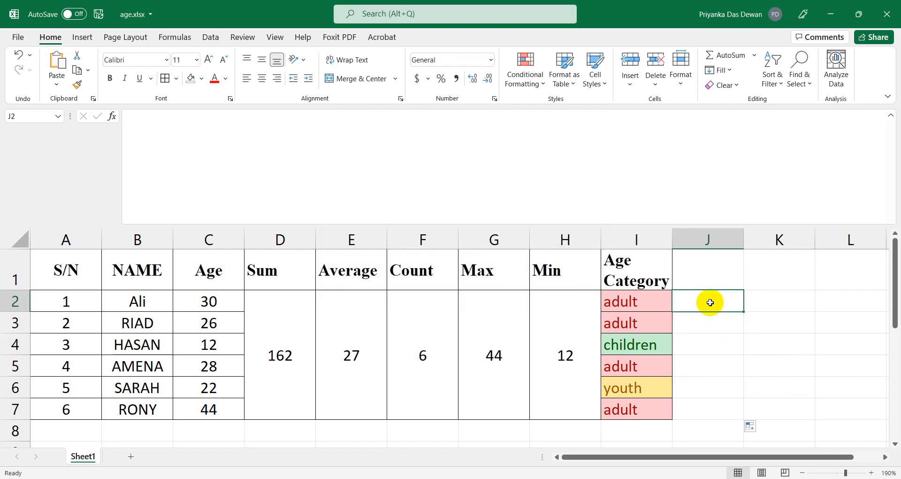
{"action": "type", "text": "adul"}
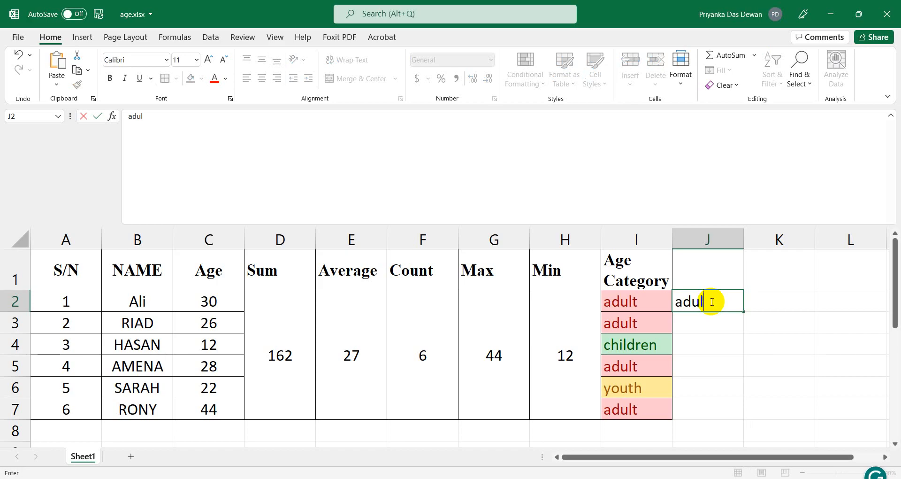
{"action": "type", "text": "t"}
{"action": "left_click", "coordinate": [717, 346]}
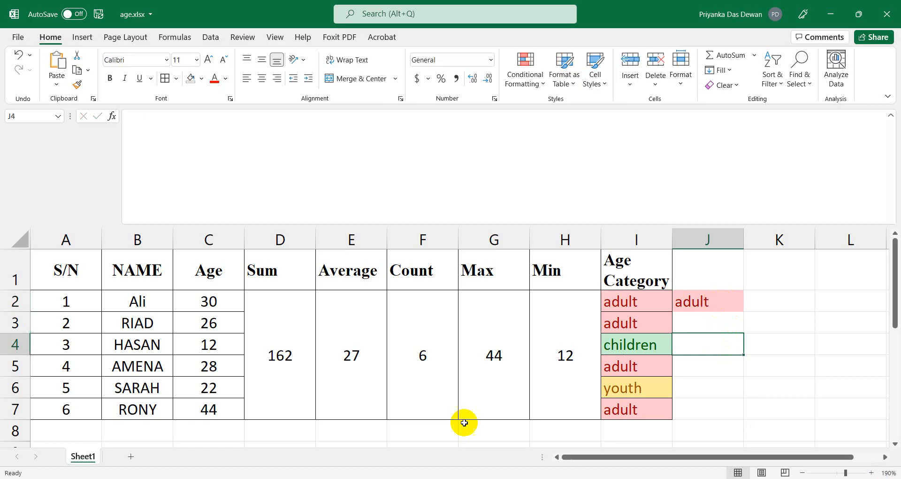
Change the age in C2 to 17 and glance at the Notepad formula notes.
{"action": "left_click", "coordinate": [191, 301]}
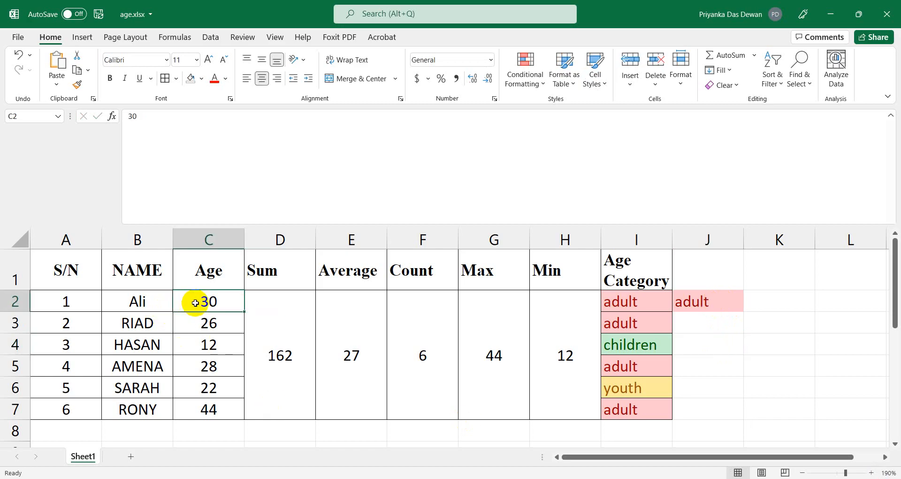
{"action": "type", "text": "17"}
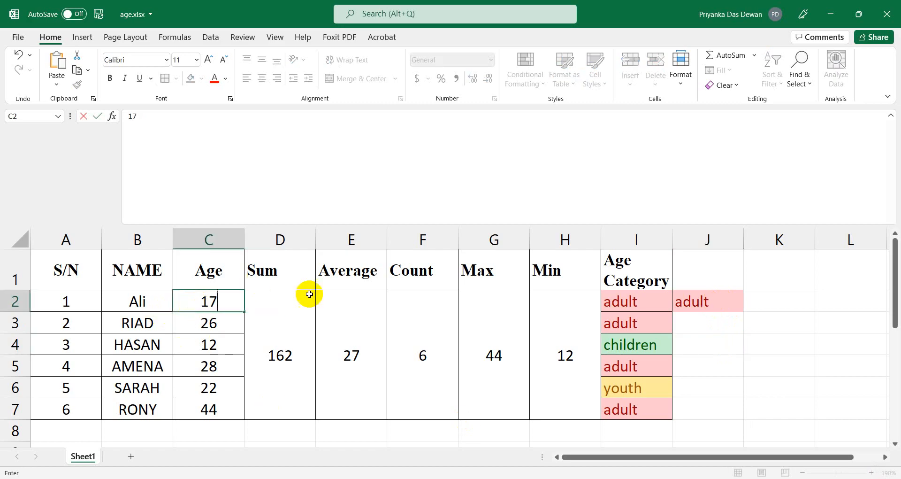
{"action": "left_click", "coordinate": [800, 381]}
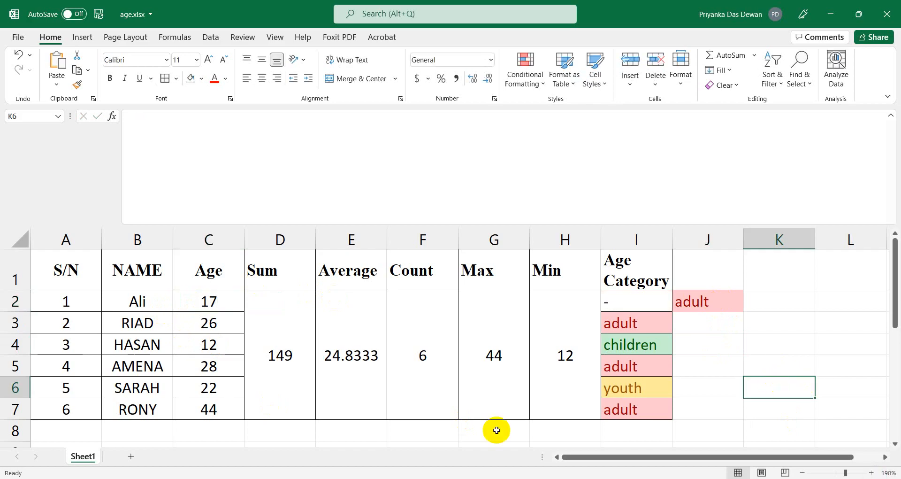
{"action": "key", "text": "alt+Tab"}
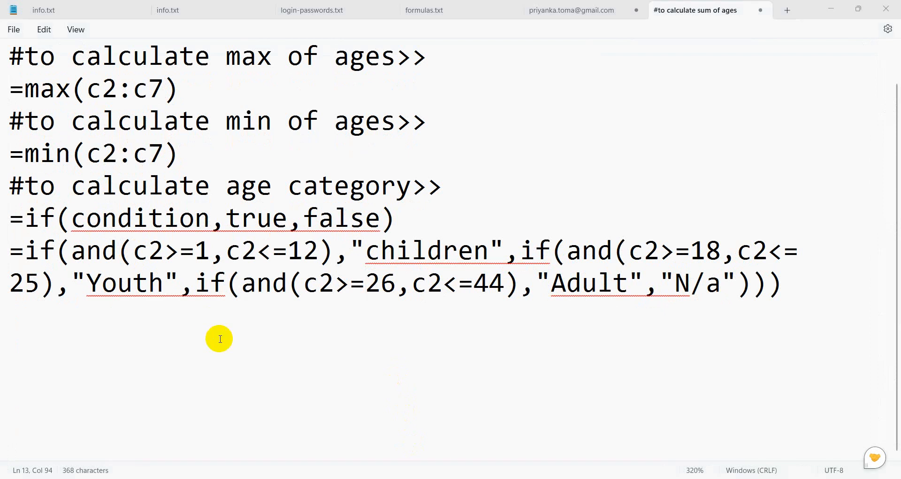
{"action": "left_click", "coordinate": [830, 8]}
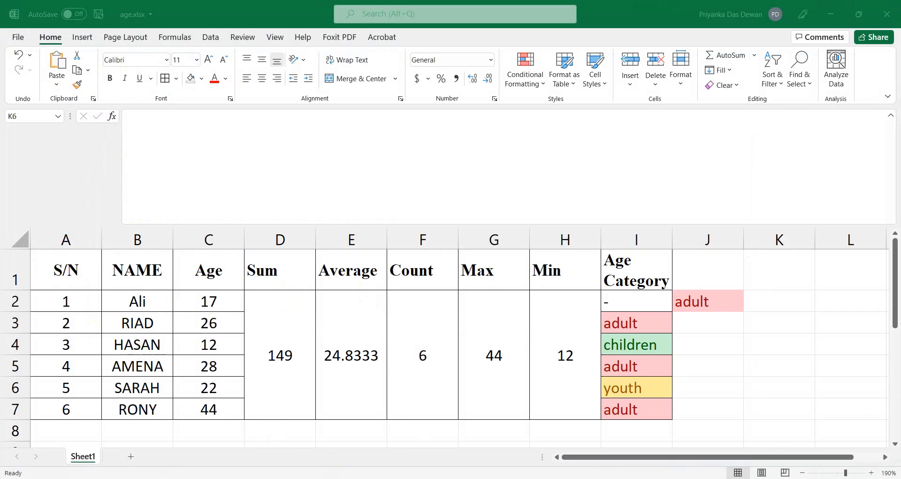
In Word, set paragraph (b) and its ticked list to Automatic font colour.
{"action": "left_click", "coordinate": [322, 448]}
{"action": "scroll", "coordinate": [322, 384], "scroll_direction": "up", "scroll_amount": 10}
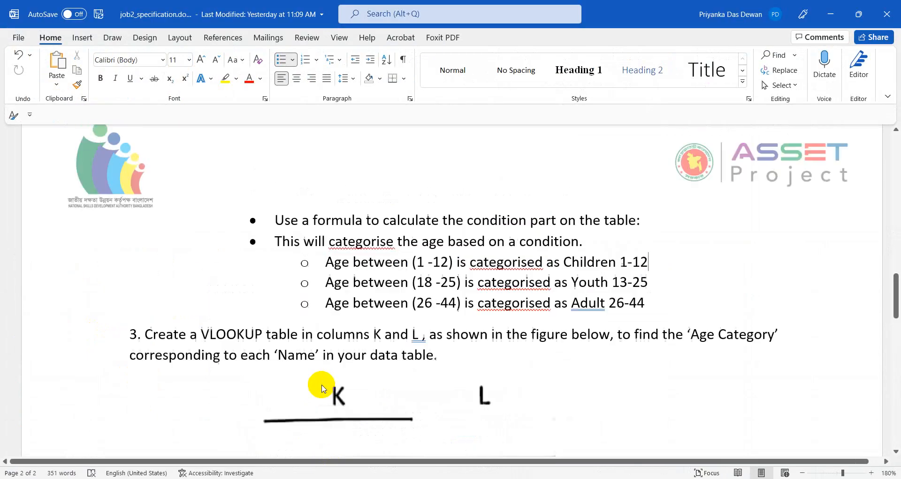
{"action": "scroll", "coordinate": [322, 384], "scroll_direction": "up", "scroll_amount": 10}
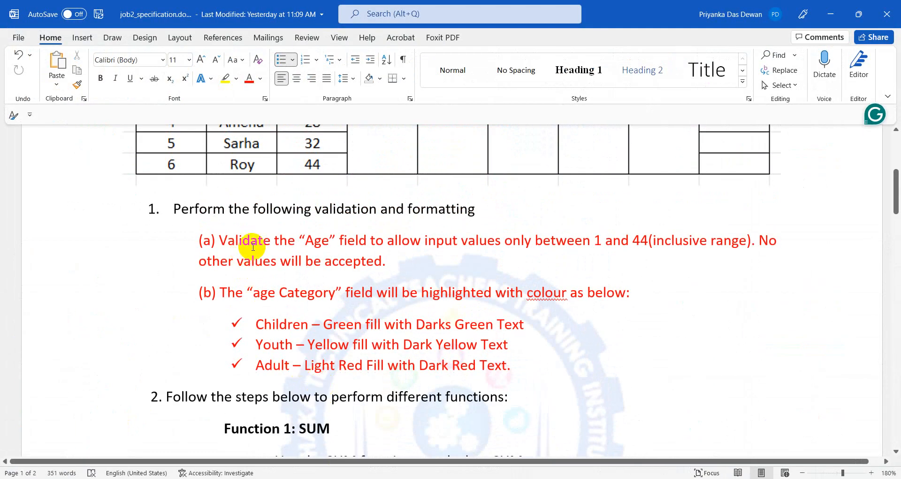
{"action": "left_click", "coordinate": [195, 294]}
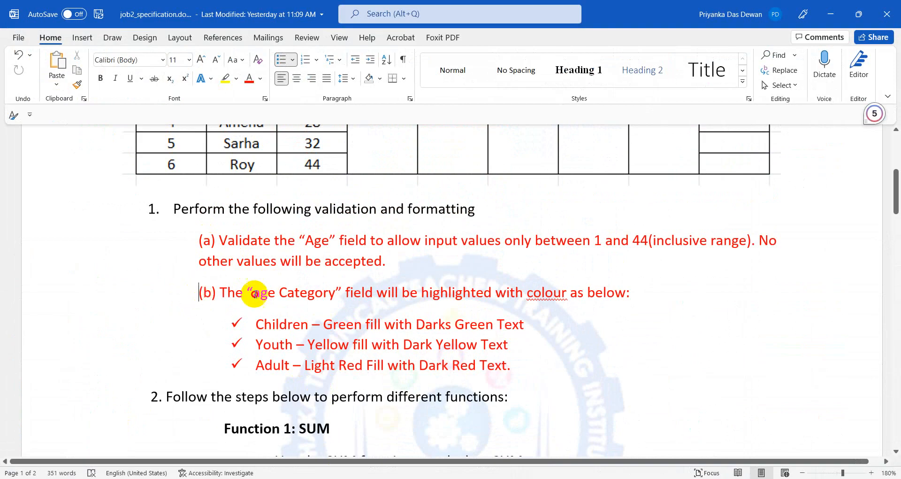
{"action": "left_click", "coordinate": [574, 377], "text": "shift"}
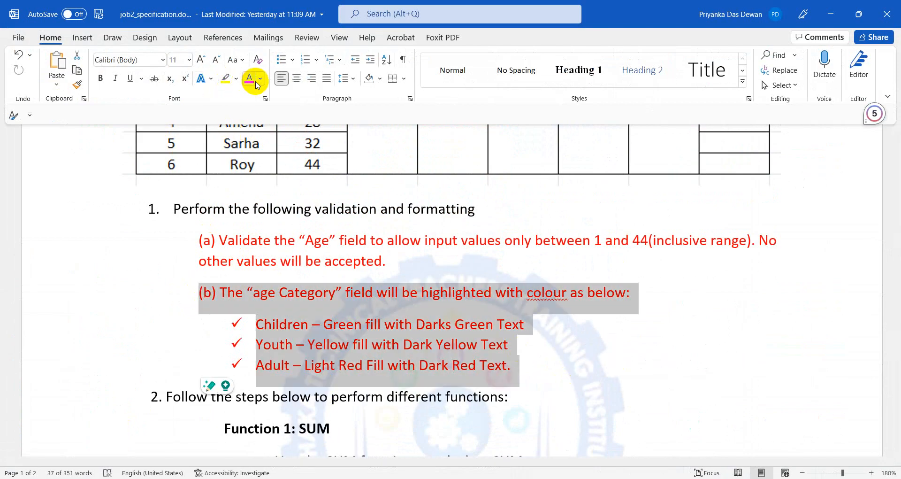
{"action": "left_click", "coordinate": [260, 80]}
{"action": "left_click", "coordinate": [255, 92]}
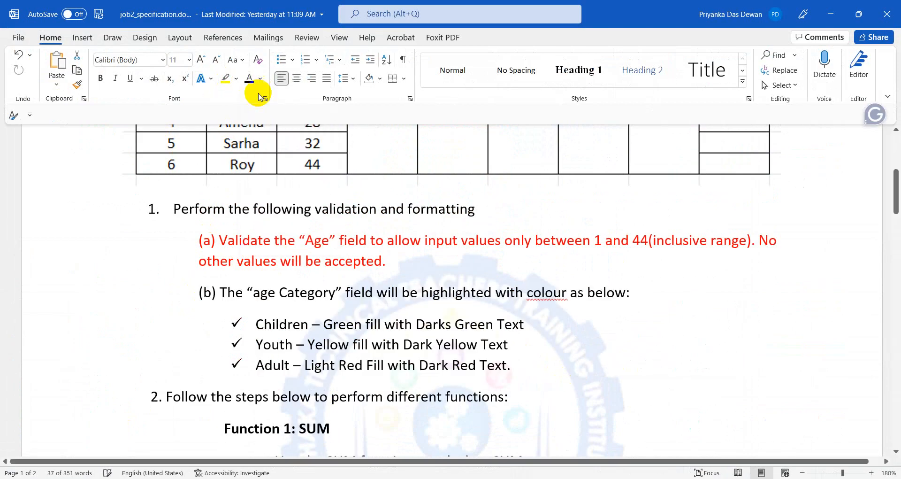
{"action": "left_click", "coordinate": [354, 258]}
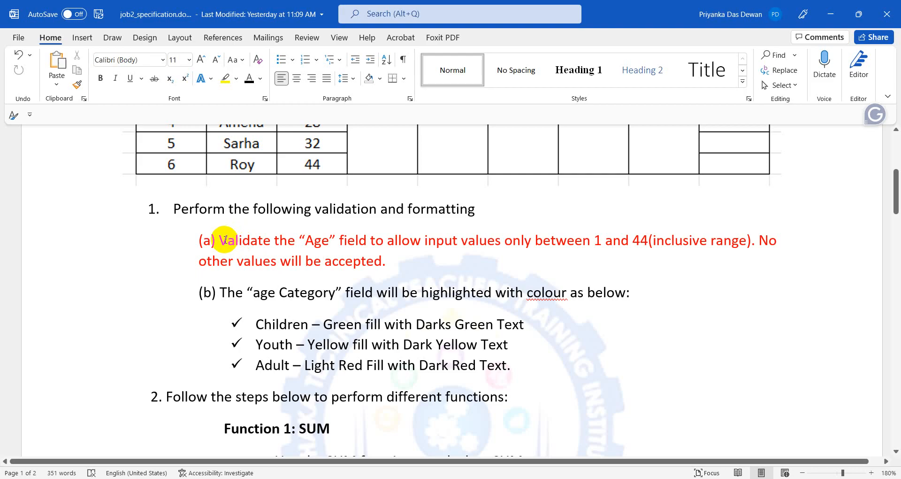
Select the age validation requirement text and its allowed range 1 and 44.
{"action": "left_click_drag", "start_coordinate": [221, 238], "coordinate": [712, 258]}
{"action": "left_click", "coordinate": [583, 267]}
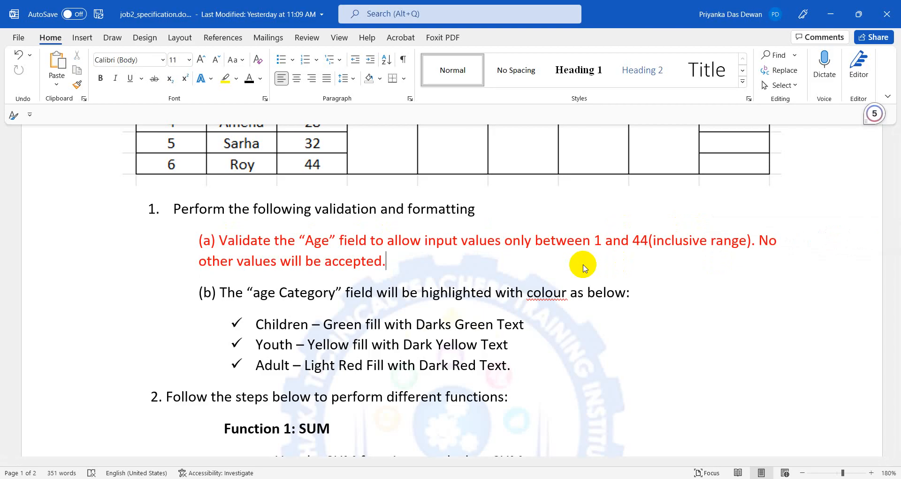
{"action": "scroll", "coordinate": [305, 269], "scroll_direction": "up", "scroll_amount": 4}
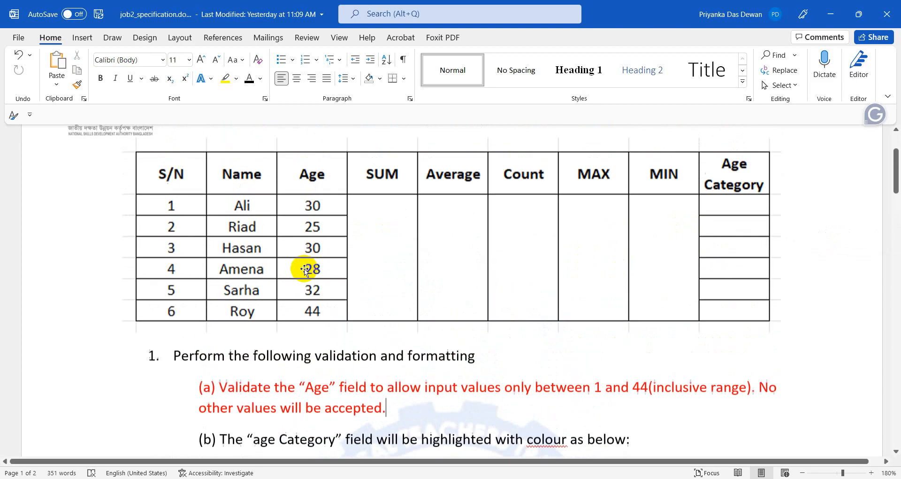
{"action": "scroll", "coordinate": [301, 380], "scroll_direction": "down", "scroll_amount": 3}
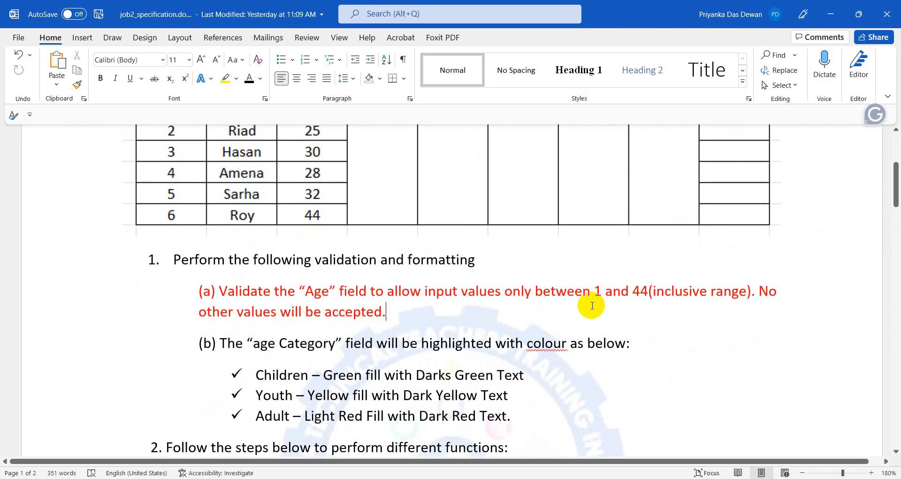
{"action": "left_click_drag", "start_coordinate": [593, 292], "coordinate": [646, 294]}
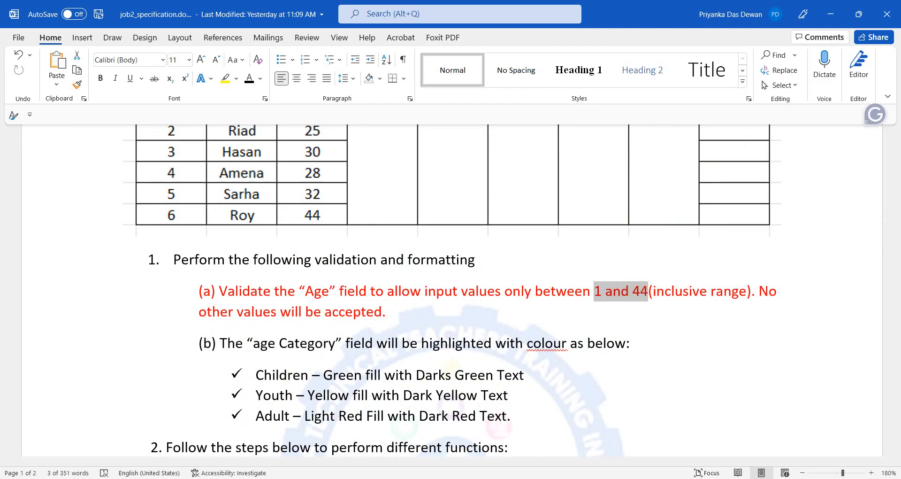
{"action": "key", "text": "alt+Tab"}
Enter 34 as the age in C2 so I2 reads adult and Sum shows 166.
{"action": "left_click", "coordinate": [209, 303]}
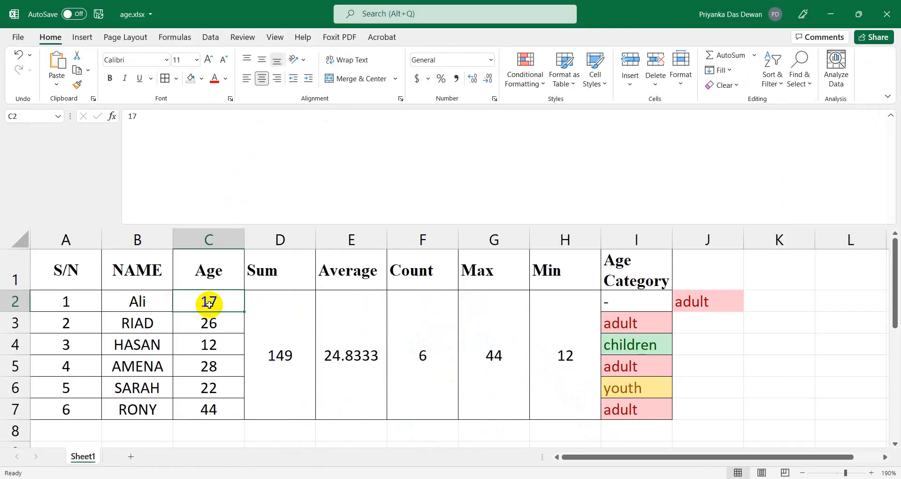
{"action": "type", "text": "34"}
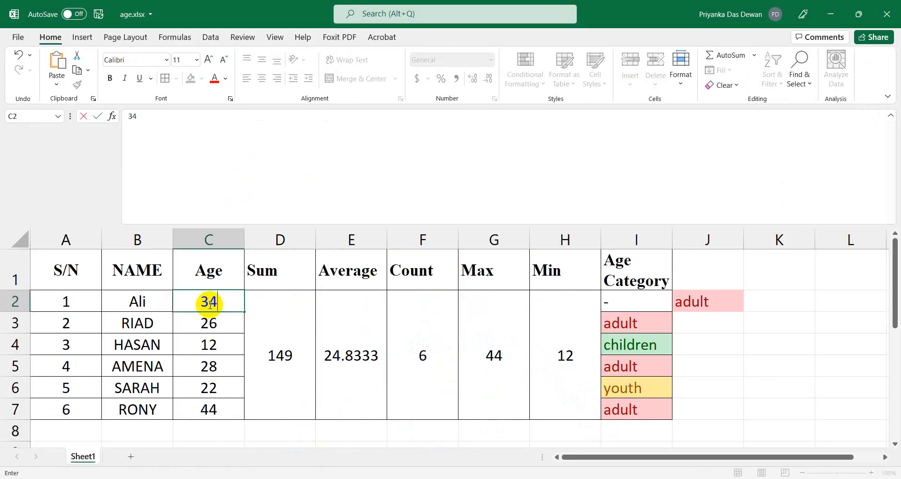
{"action": "key", "text": "Tab"}
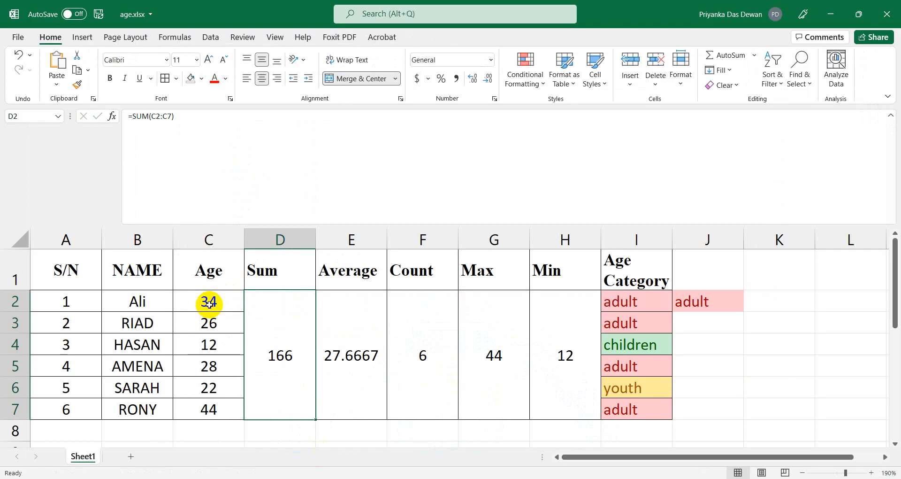
{"action": "left_click", "coordinate": [209, 303]}
{"action": "left_click", "coordinate": [208, 320]}
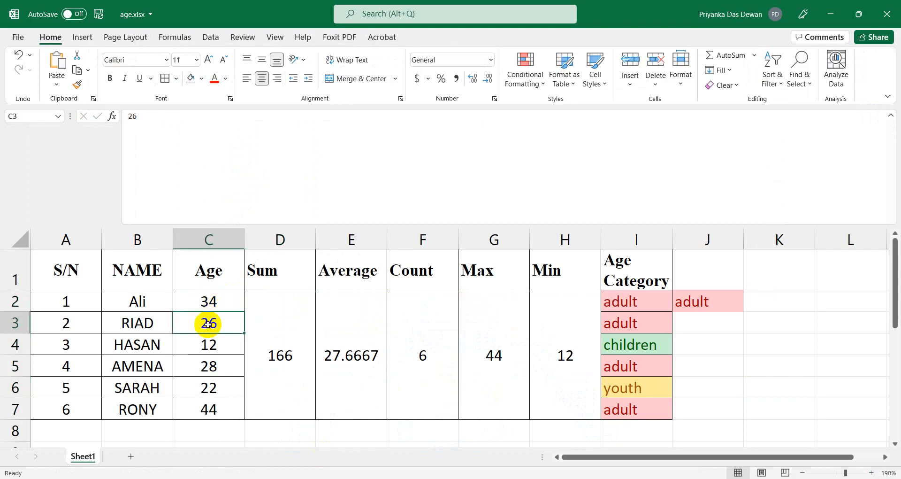
{"action": "left_click", "coordinate": [208, 302]}
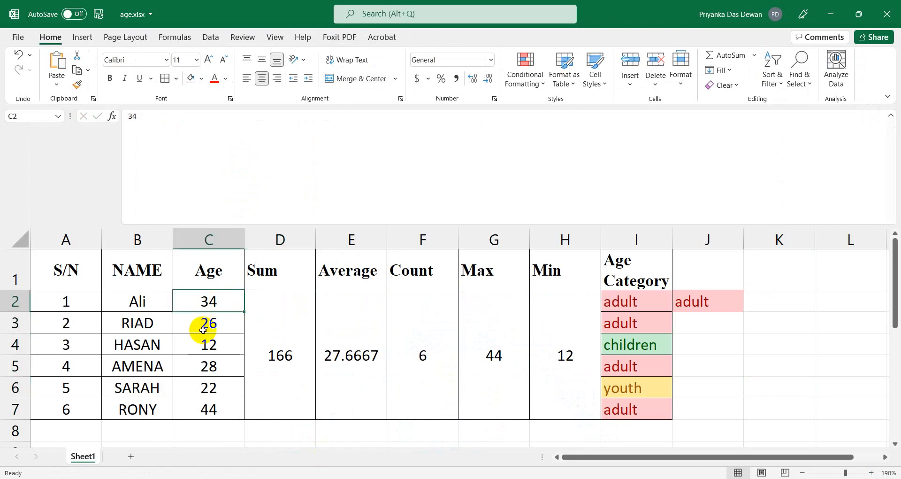
{"action": "left_click", "coordinate": [213, 429]}
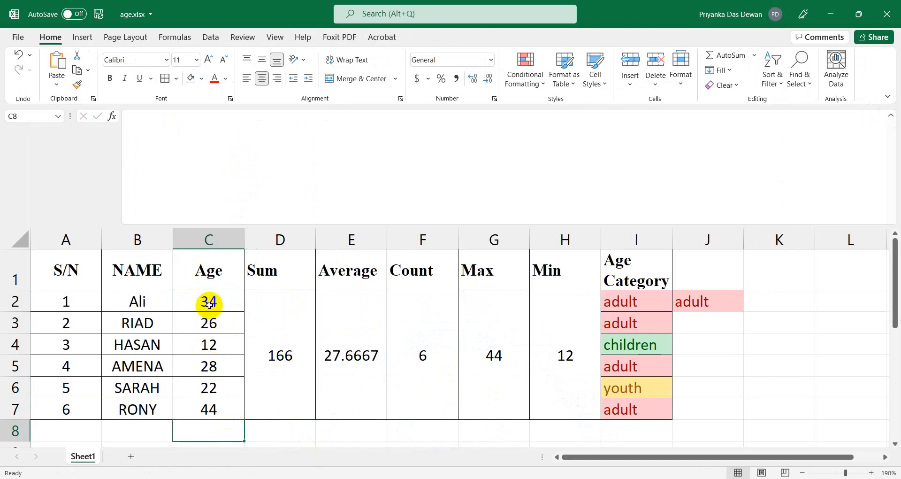
{"action": "left_click", "coordinate": [210, 304]}
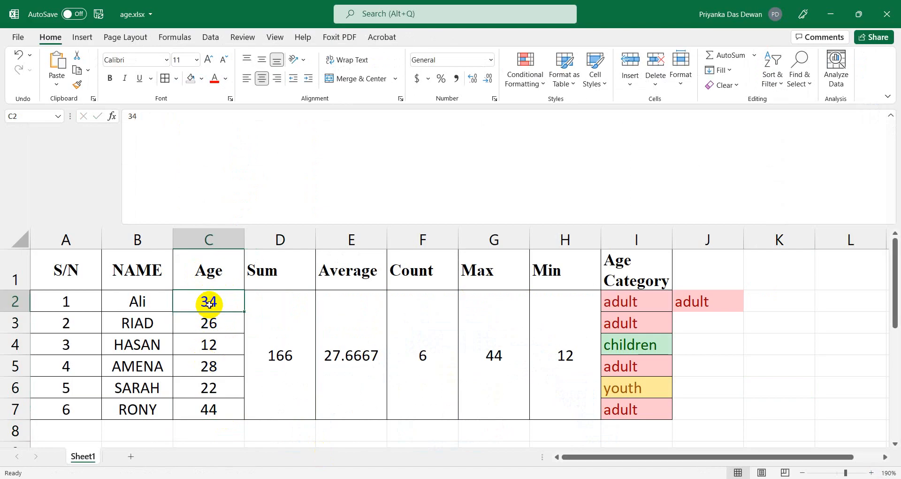
Add a Data Validation rule to C2 allowing whole numbers between 1 and 44.
{"action": "left_click", "coordinate": [211, 38]}
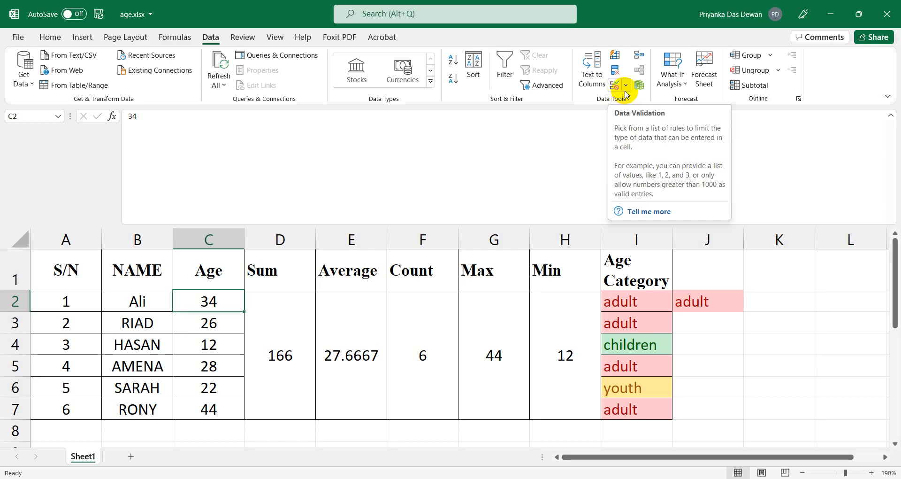
{"action": "left_click", "coordinate": [624, 93]}
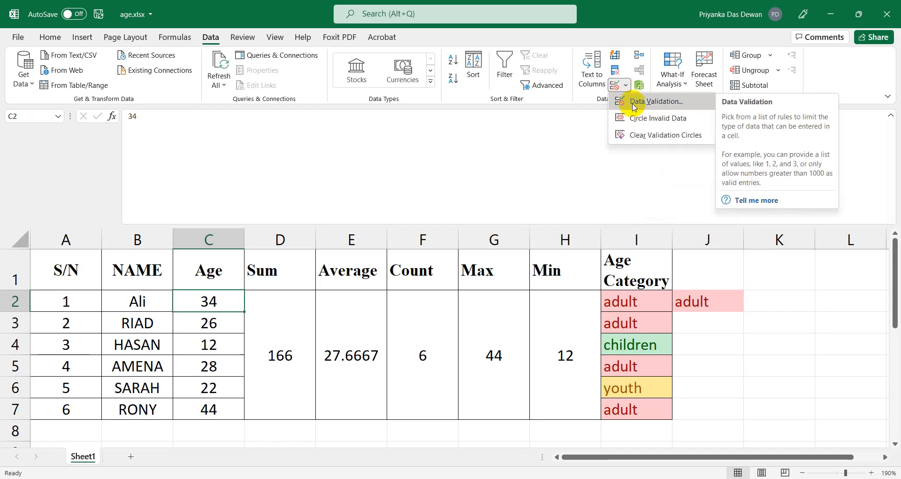
{"action": "left_click", "coordinate": [634, 107]}
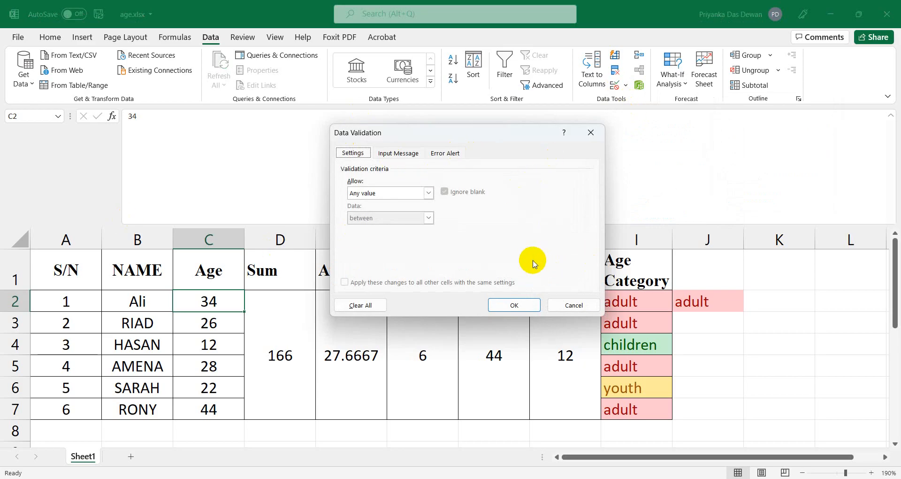
{"action": "left_click", "coordinate": [424, 191]}
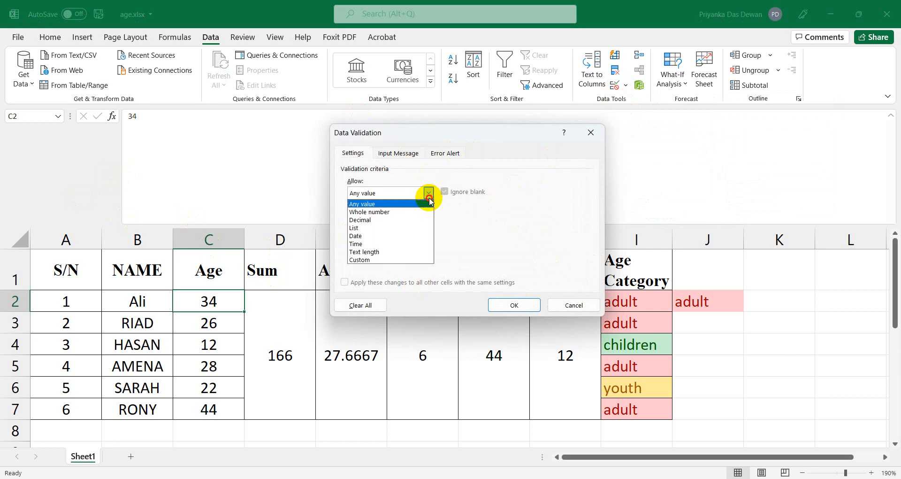
{"action": "left_click", "coordinate": [374, 214]}
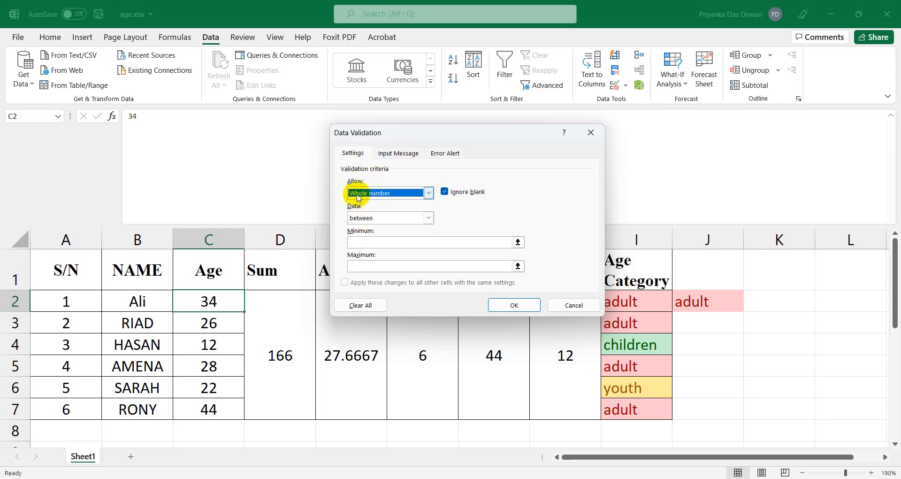
{"action": "left_click", "coordinate": [374, 219]}
{"action": "left_click", "coordinate": [374, 219]}
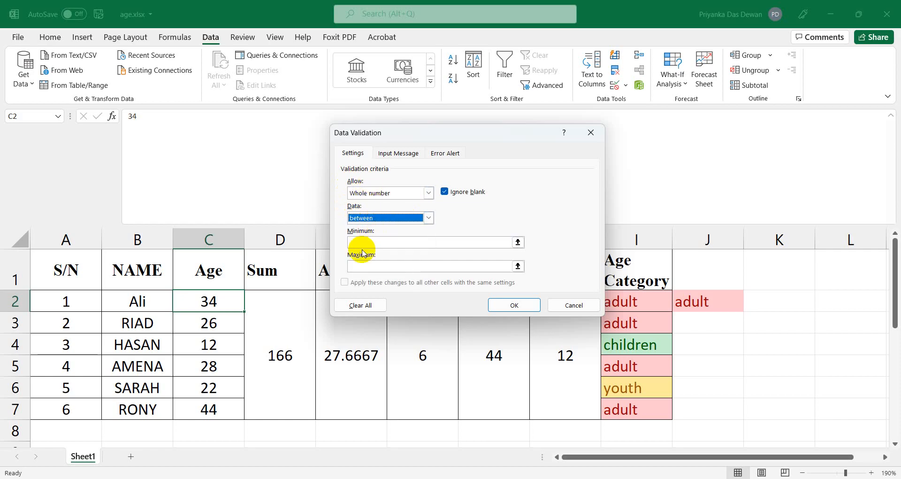
{"action": "left_click", "coordinate": [363, 240]}
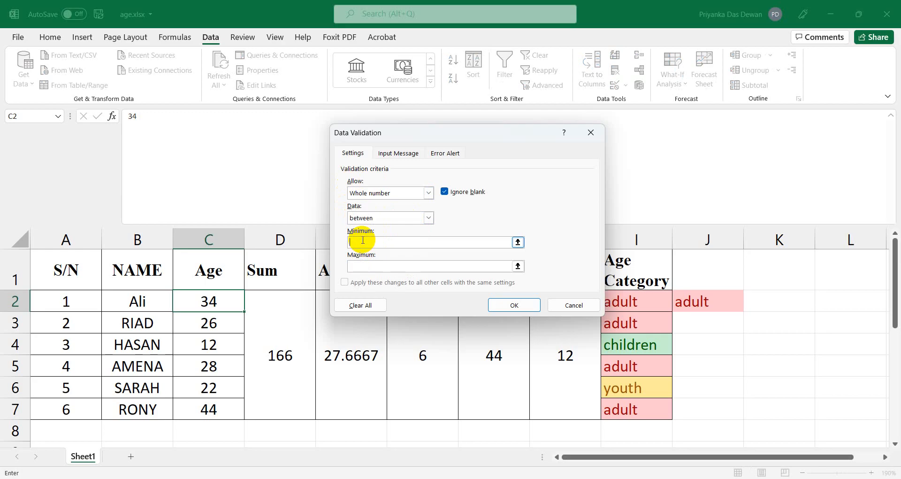
{"action": "type", "text": "1"}
{"action": "left_click", "coordinate": [371, 266]}
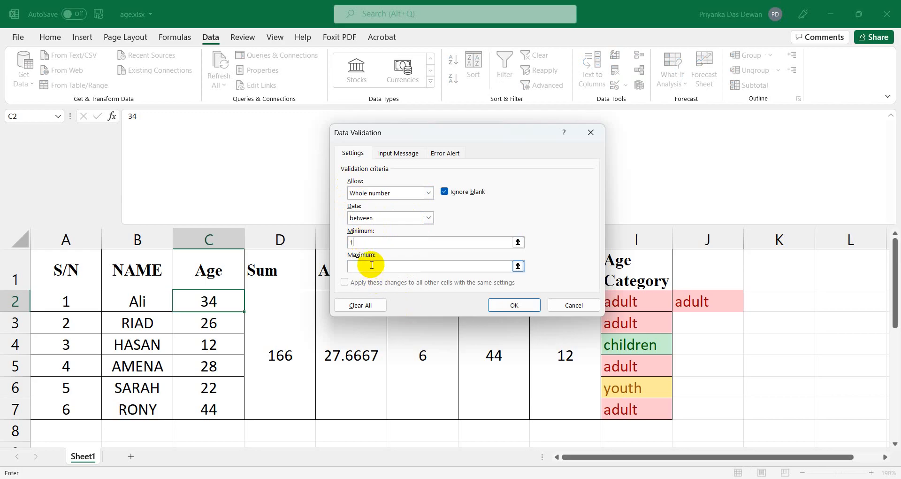
{"action": "type", "text": "44"}
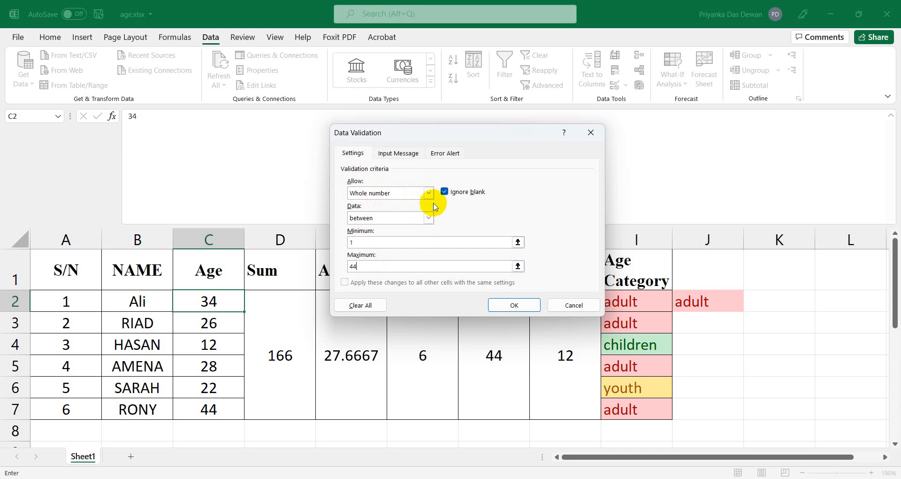
{"action": "left_click", "coordinate": [429, 217]}
{"action": "left_click", "coordinate": [429, 218]}
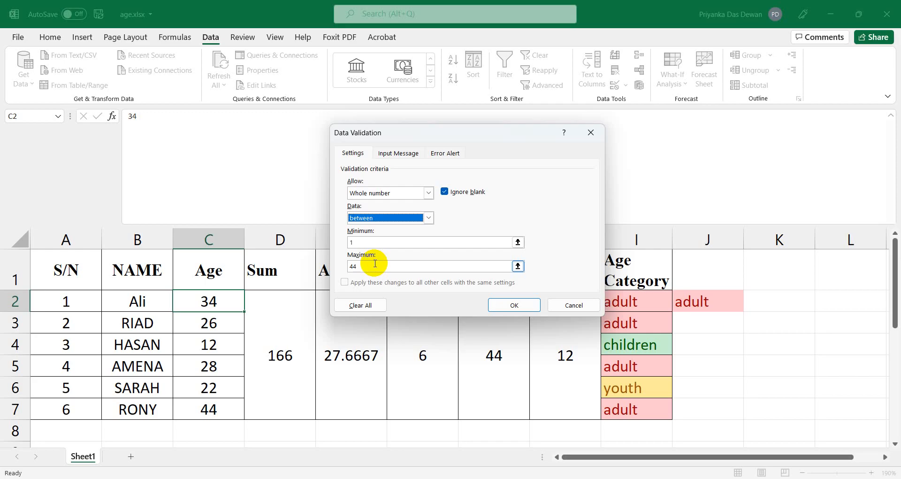
{"action": "left_click", "coordinate": [394, 242]}
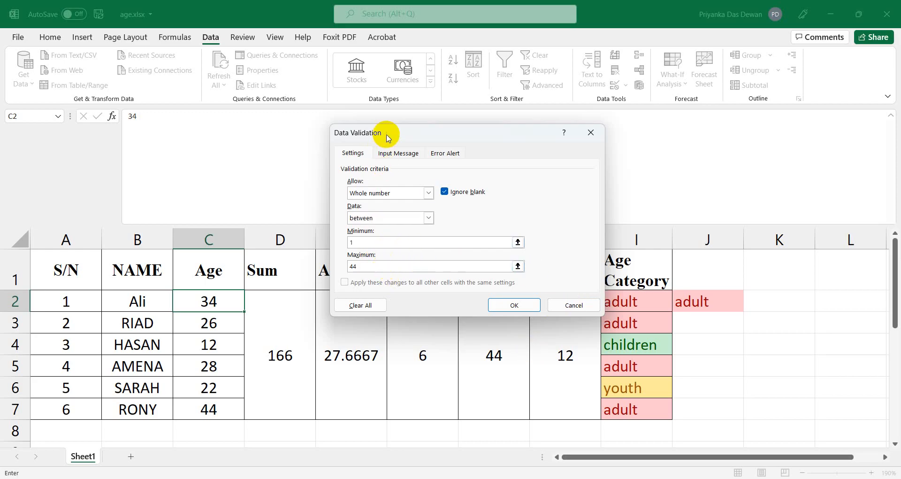
{"action": "left_click", "coordinate": [511, 306]}
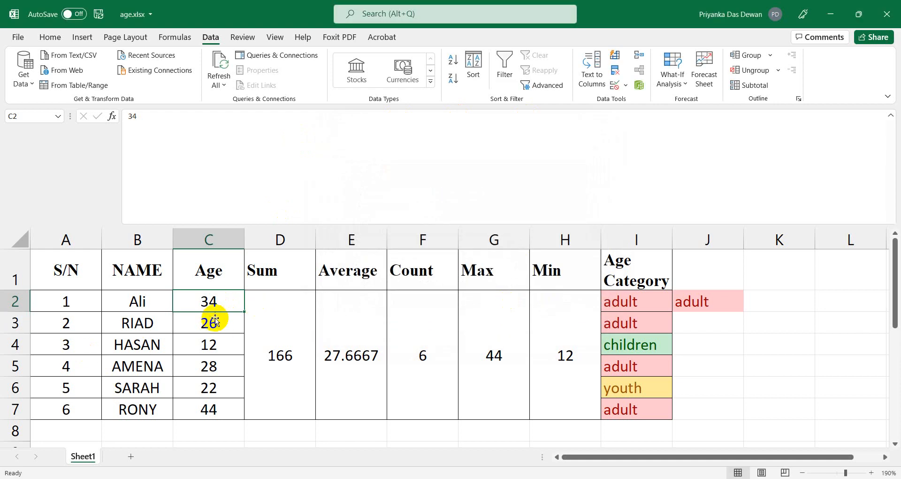
Fill C2's age 34 and its validation rule down to C7 as copied cells.
{"action": "left_click", "coordinate": [223, 362]}
{"action": "left_click", "coordinate": [213, 297]}
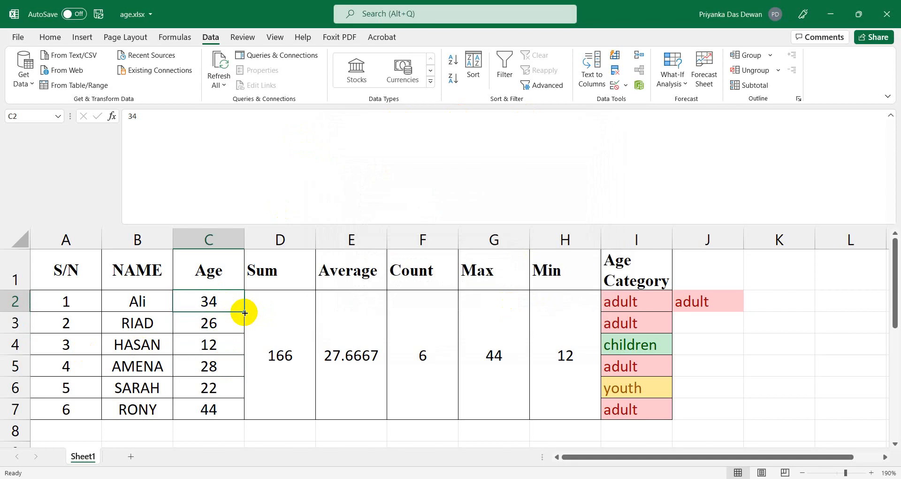
{"action": "left_click_drag", "start_coordinate": [244, 312], "coordinate": [234, 421]}
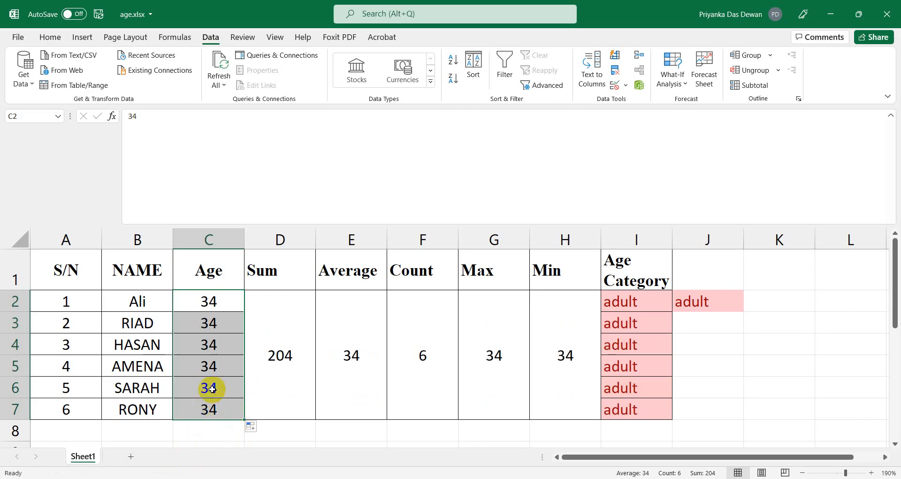
{"action": "scroll", "coordinate": [212, 389], "scroll_direction": "down", "scroll_amount": 1}
{"action": "left_click", "coordinate": [258, 348]}
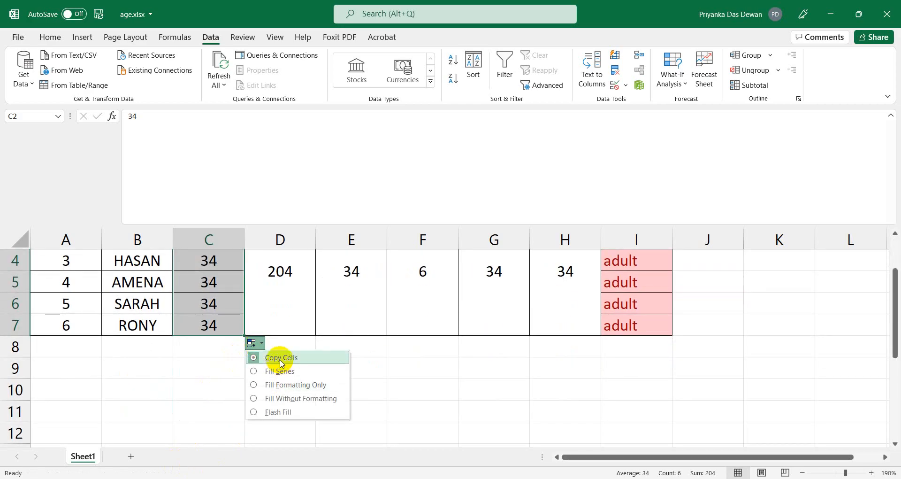
{"action": "left_click", "coordinate": [281, 358]}
{"action": "scroll", "coordinate": [280, 360], "scroll_direction": "up", "scroll_amount": 1}
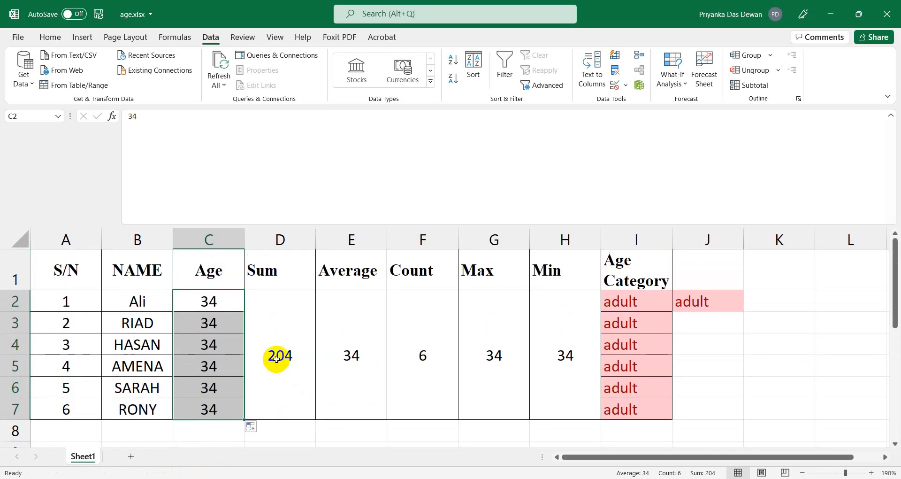
Test C2 with 78 and 0, cancel each rejection, then re-enter 34.
{"action": "left_click", "coordinate": [216, 299]}
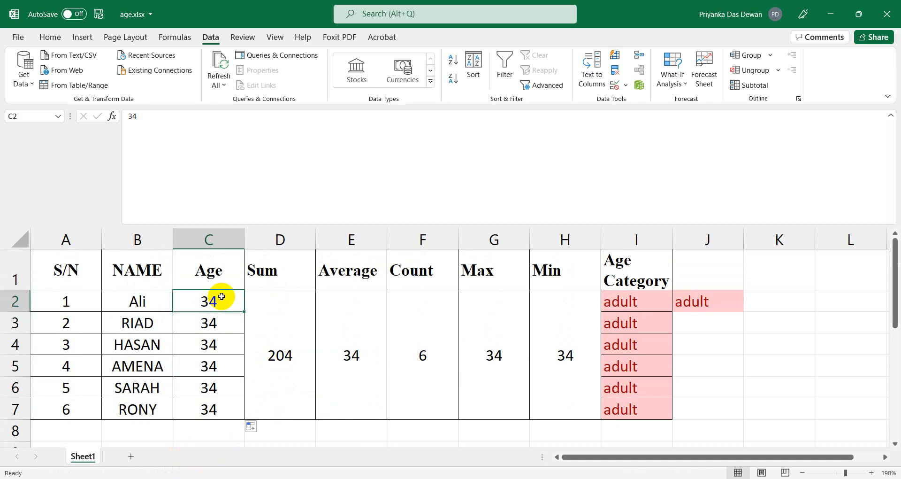
{"action": "type", "text": "78"}
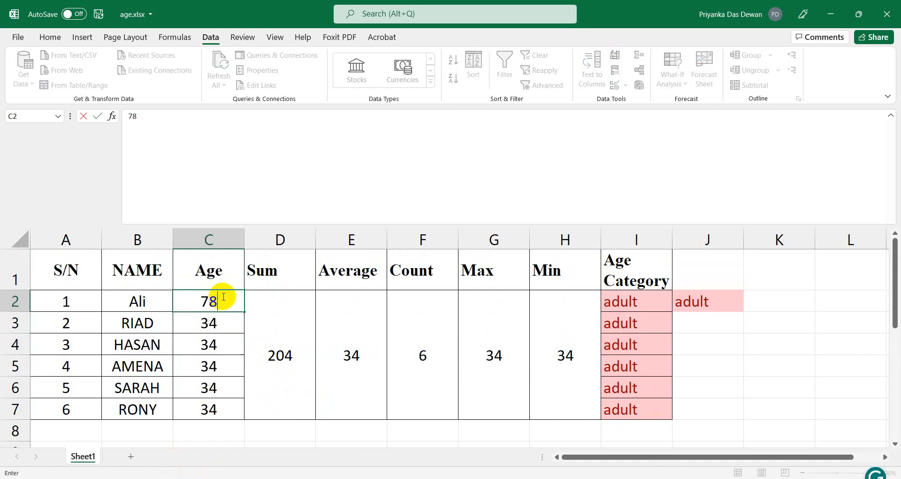
{"action": "key", "text": "Return"}
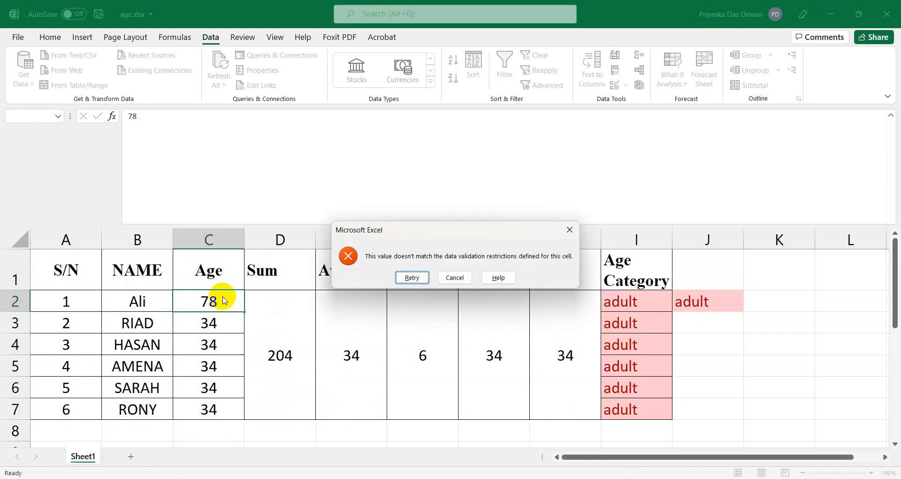
{"action": "left_click", "coordinate": [455, 277]}
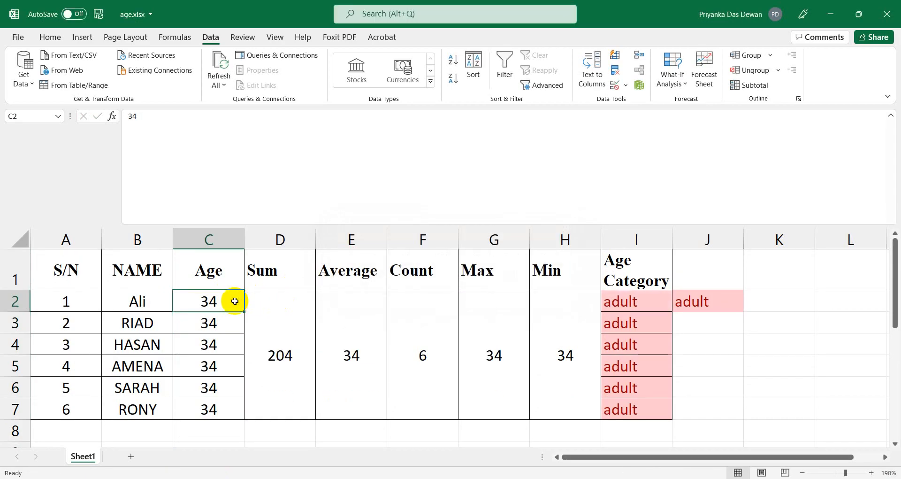
{"action": "type", "text": "0"}
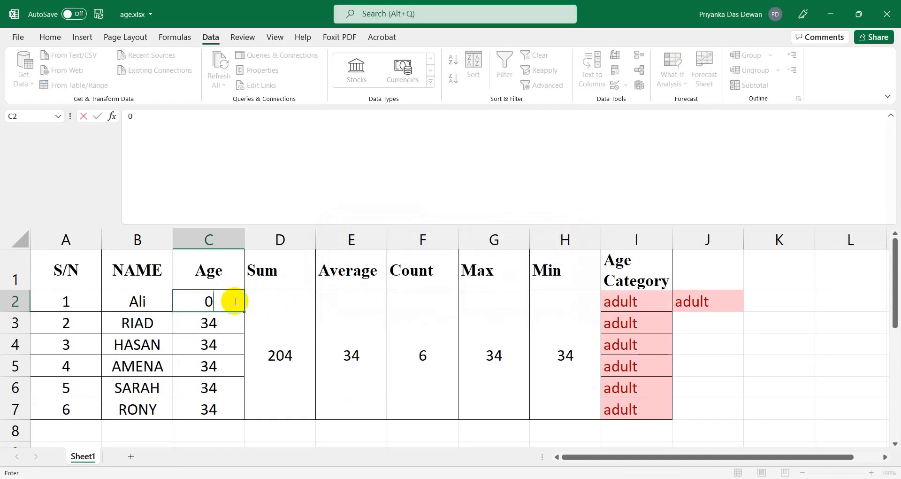
{"action": "left_click", "coordinate": [206, 365]}
{"action": "left_click", "coordinate": [455, 277]}
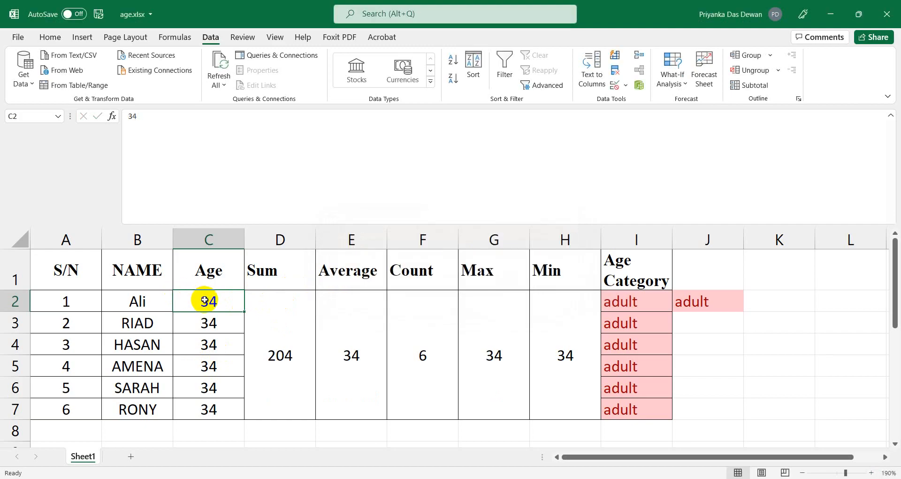
{"action": "type", "text": "34"}
{"action": "left_click", "coordinate": [227, 357]}
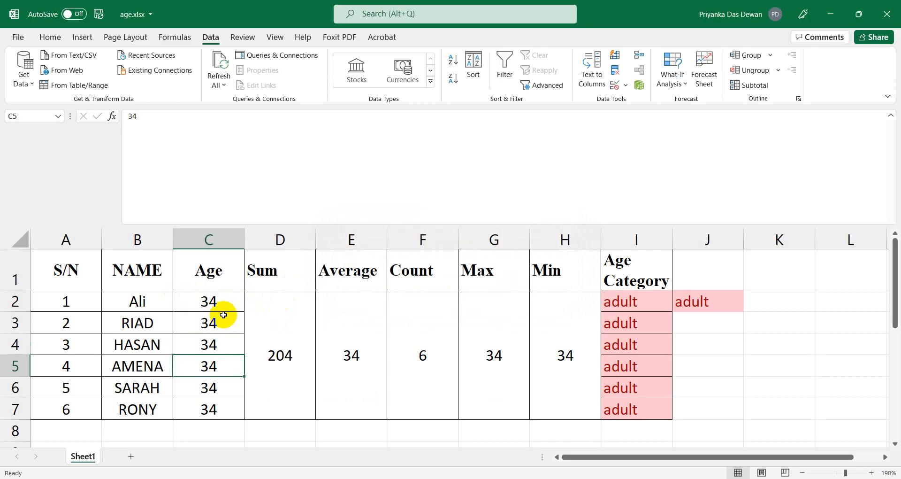
Enter ages 30, 25, 30, 28, 32 and 44 into C2 through C7.
{"action": "left_click", "coordinate": [215, 302]}
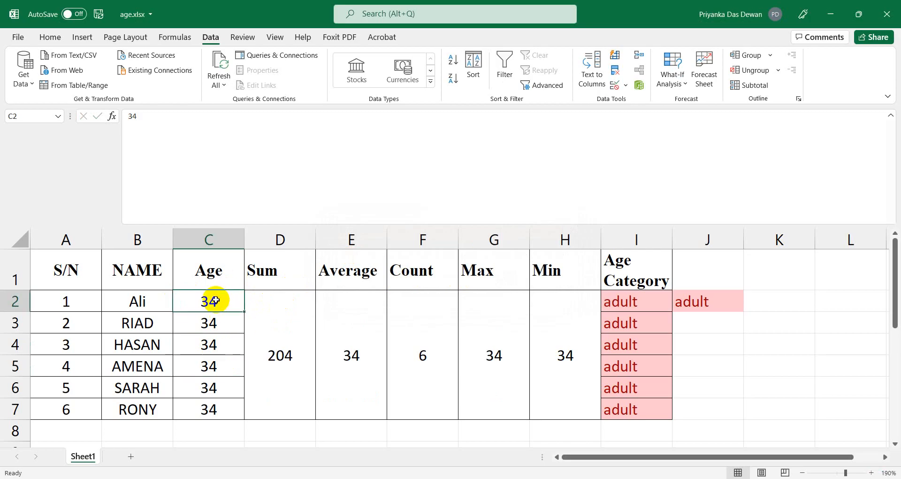
{"action": "type", "text": "30"}
{"action": "key", "text": "Return"}
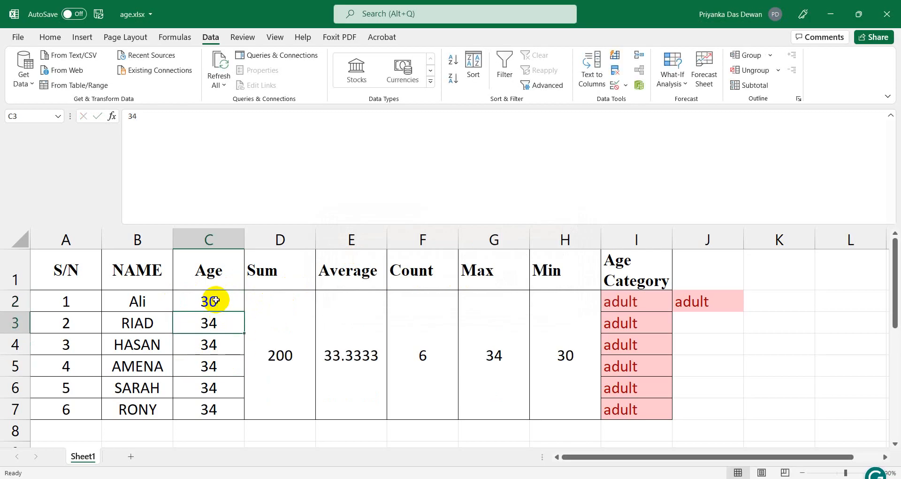
{"action": "type", "text": "25"}
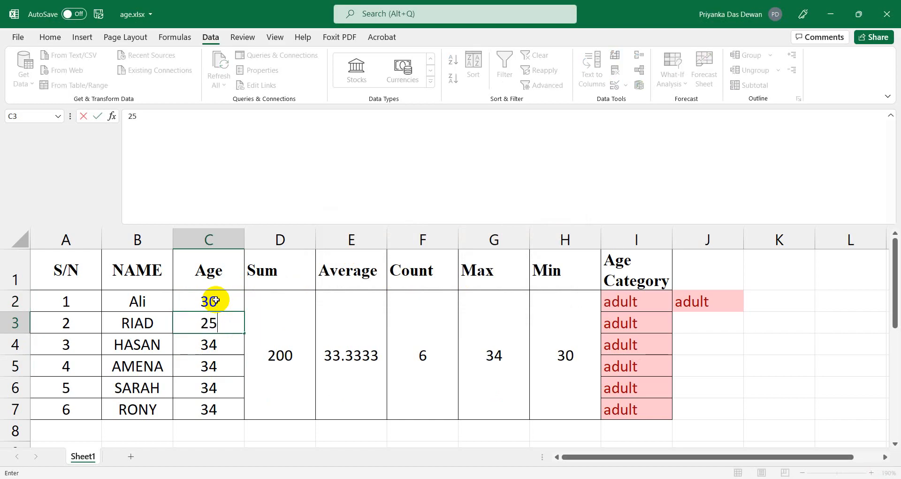
{"action": "key", "text": "Return"}
{"action": "type", "text": "30"}
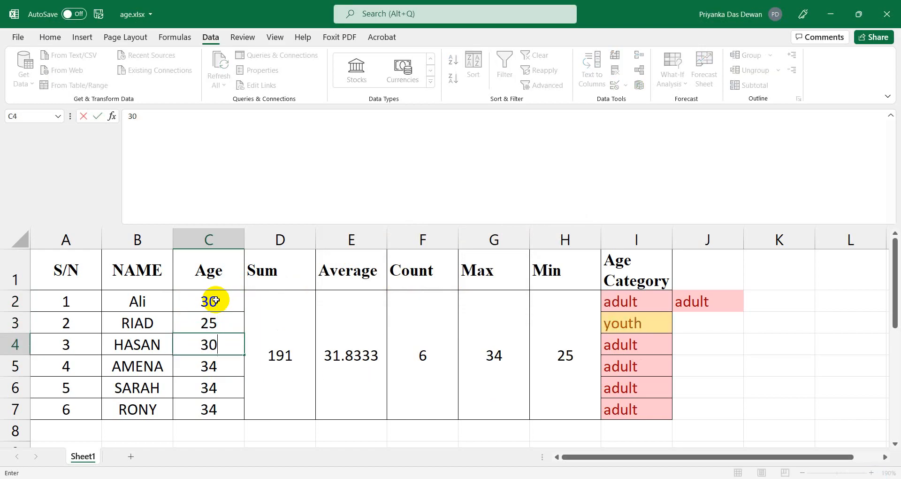
{"action": "key", "text": "Return"}
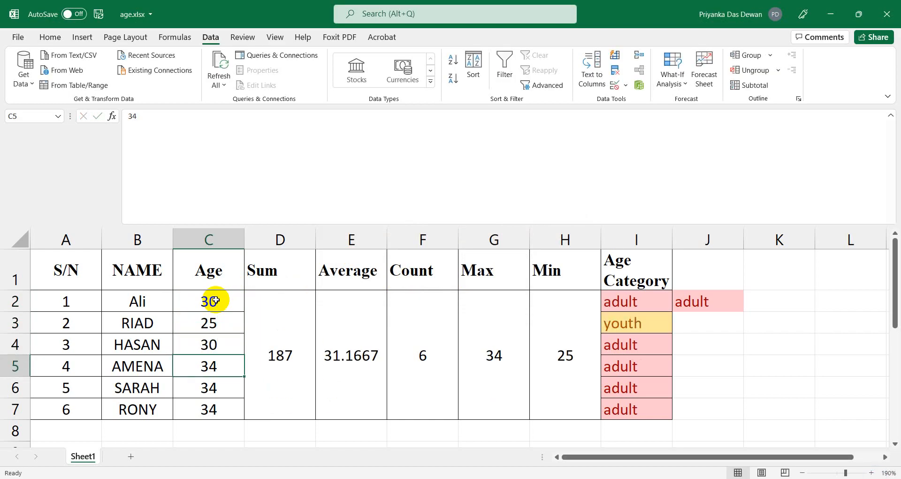
{"action": "type", "text": "28"}
{"action": "key", "text": "Return"}
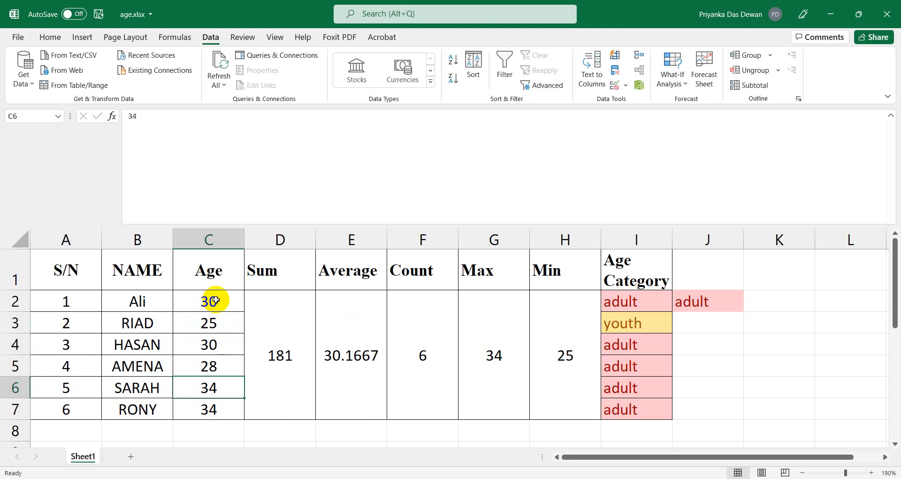
{"action": "type", "text": "32"}
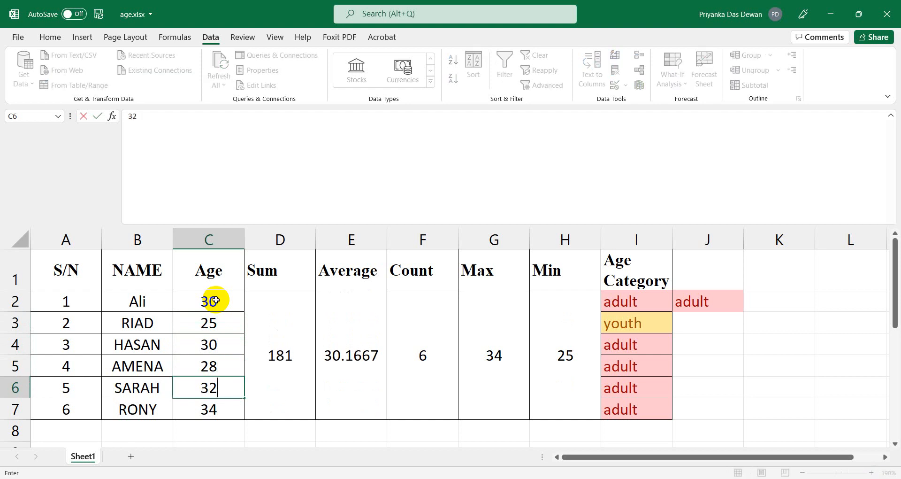
{"action": "key", "text": "Return"}
{"action": "type", "text": "44"}
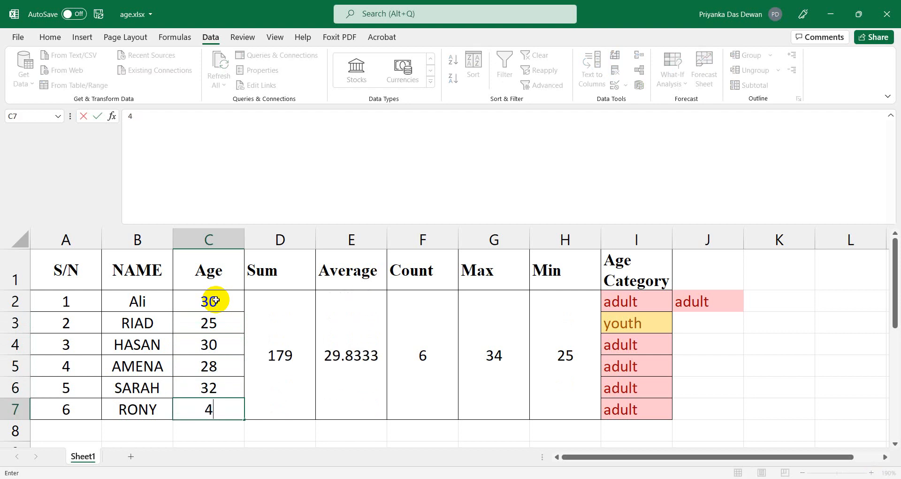
{"action": "left_click", "coordinate": [698, 341]}
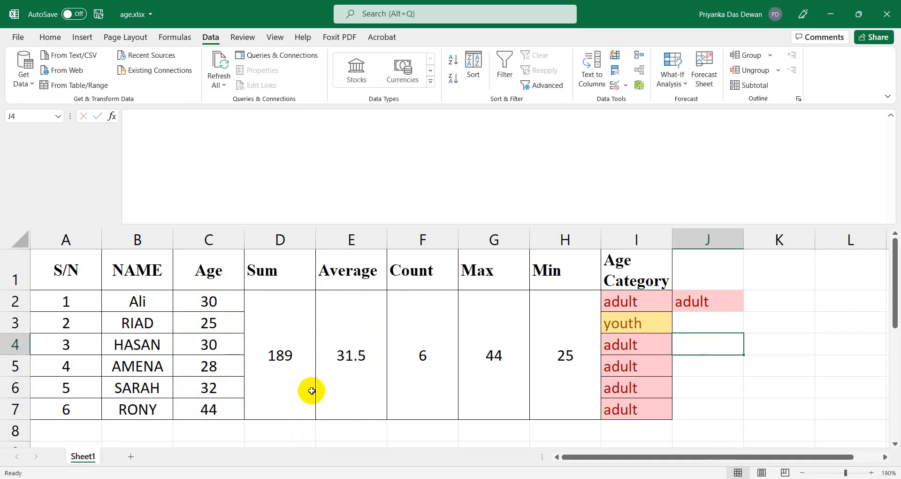
{"action": "left_click", "coordinate": [212, 302]}
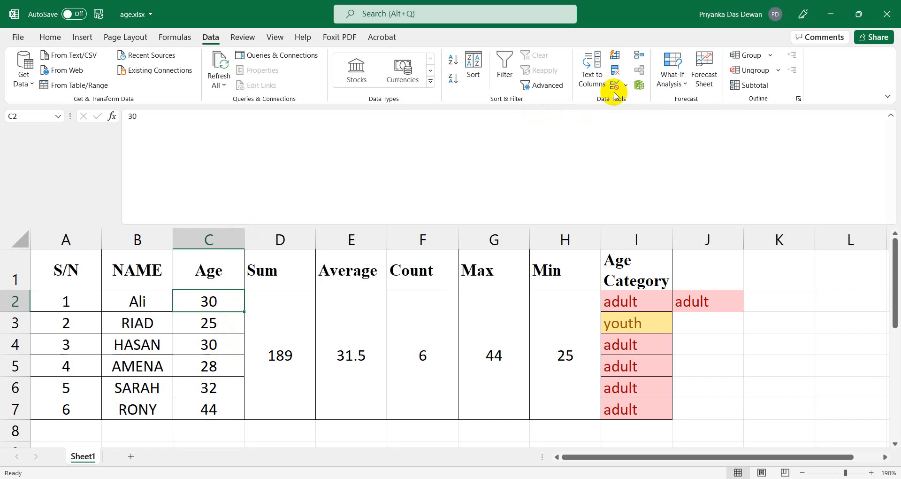
Check the whole-number validation rule and close the dialog unchanged.
{"action": "left_click", "coordinate": [626, 85]}
{"action": "left_click", "coordinate": [637, 101]}
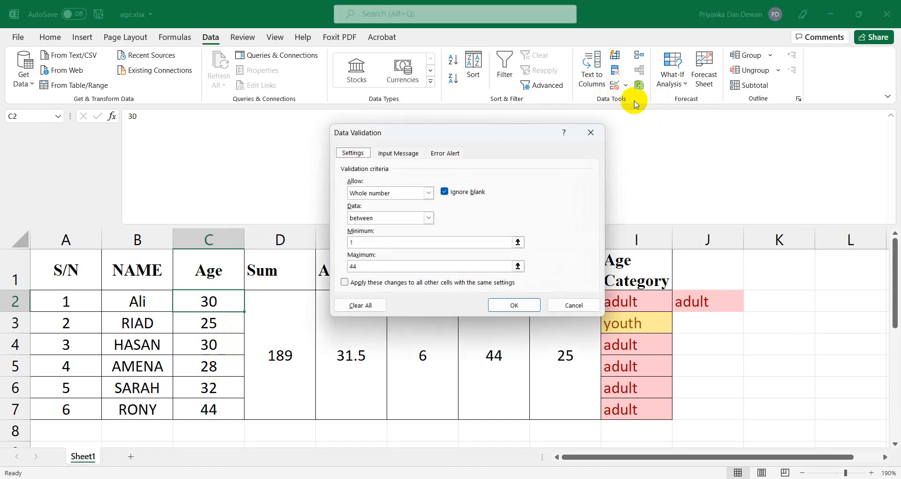
{"action": "left_click", "coordinate": [428, 193]}
{"action": "left_click", "coordinate": [428, 195]}
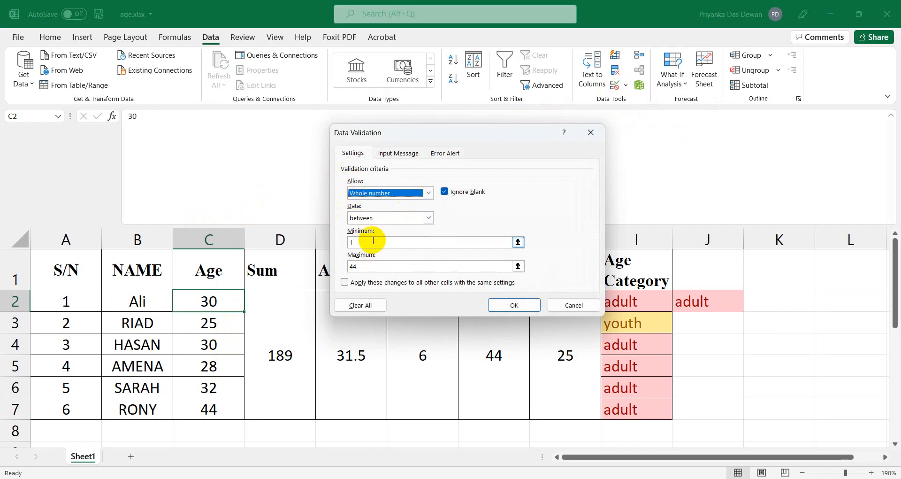
{"action": "left_click", "coordinate": [515, 306]}
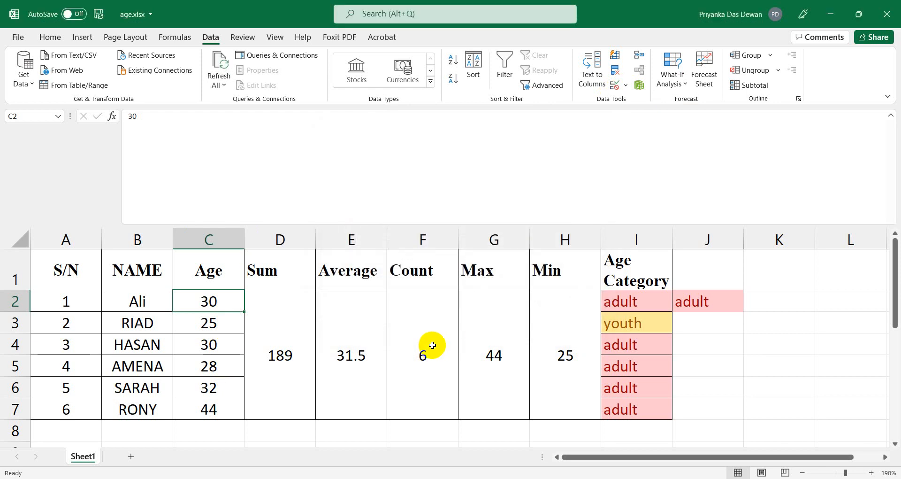
Zoom out of the sheet, then switch to the job specification Word document.
{"action": "scroll", "coordinate": [431, 376], "scroll_direction": "down", "scroll_amount": 2}
{"action": "scroll", "coordinate": [430, 404], "scroll_direction": "up", "scroll_amount": 2}
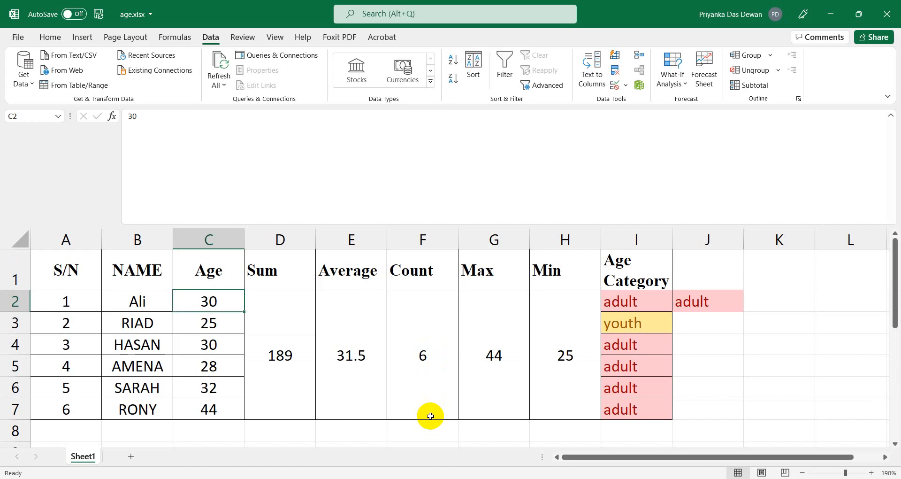
{"action": "left_click", "coordinate": [802, 473]}
{"action": "left_click", "coordinate": [803, 473]}
{"action": "left_click", "coordinate": [802, 473]}
{"action": "left_click", "coordinate": [803, 473]}
{"action": "scroll", "coordinate": [457, 349], "scroll_direction": "down", "scroll_amount": 3}
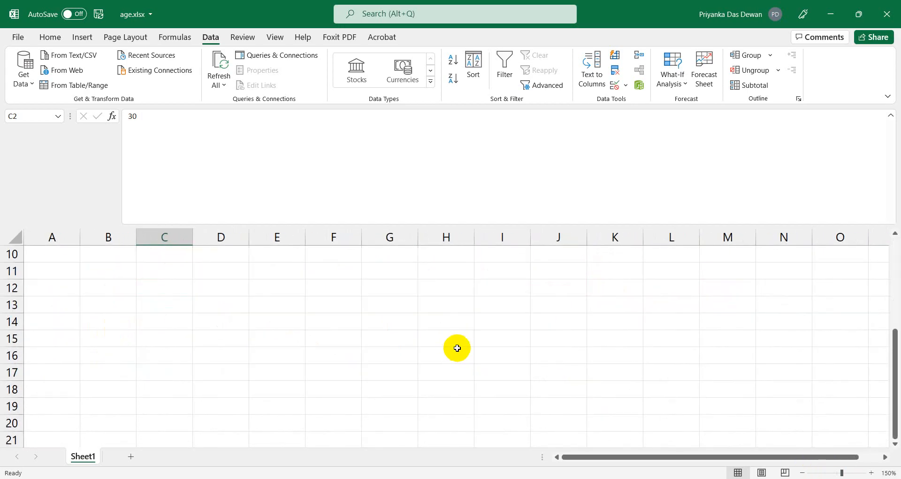
{"action": "scroll", "coordinate": [458, 350], "scroll_direction": "up", "scroll_amount": 2}
{"action": "scroll", "coordinate": [418, 374], "scroll_direction": "up", "scroll_amount": 1}
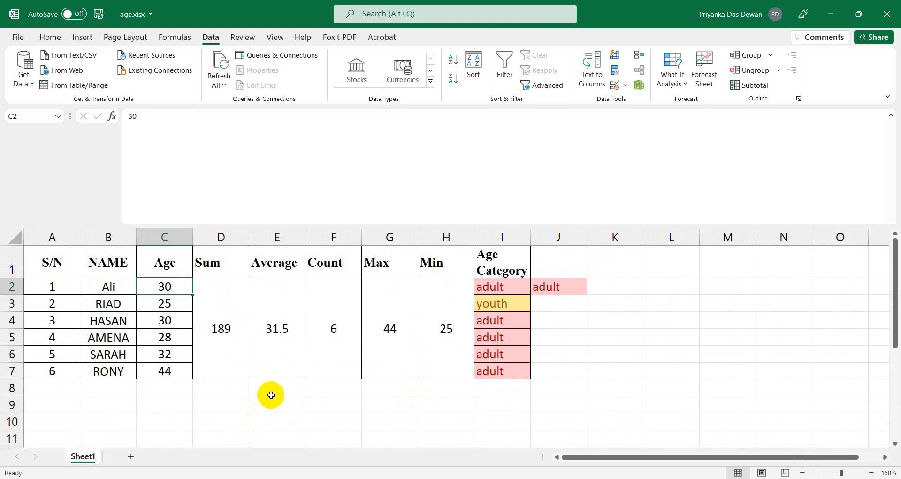
{"action": "left_click", "coordinate": [383, 478]}
{"action": "left_click", "coordinate": [324, 437]}
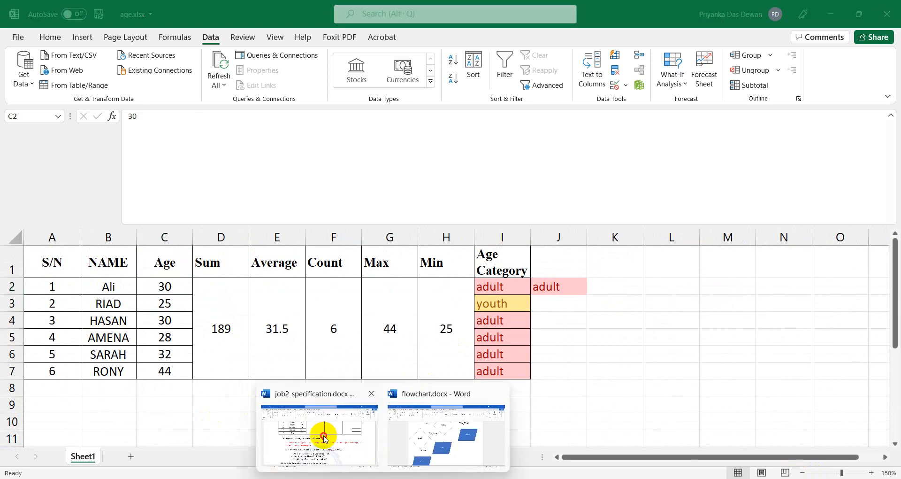
Highlight item 4's 2-D Bar Column Chart requirement for Age and Name, then return to Excel.
{"action": "scroll", "coordinate": [322, 434], "scroll_direction": "down", "scroll_amount": 5}
{"action": "scroll", "coordinate": [322, 434], "scroll_direction": "down", "scroll_amount": 6}
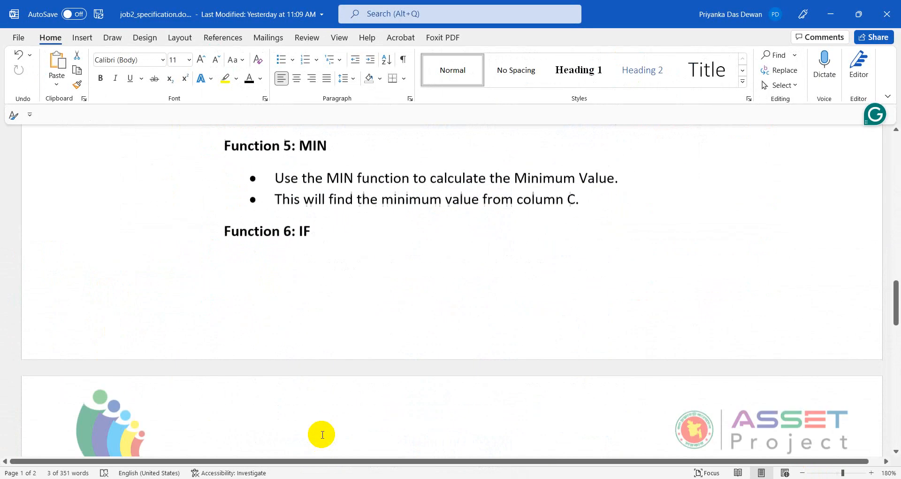
{"action": "scroll", "coordinate": [322, 434], "scroll_direction": "down", "scroll_amount": 15}
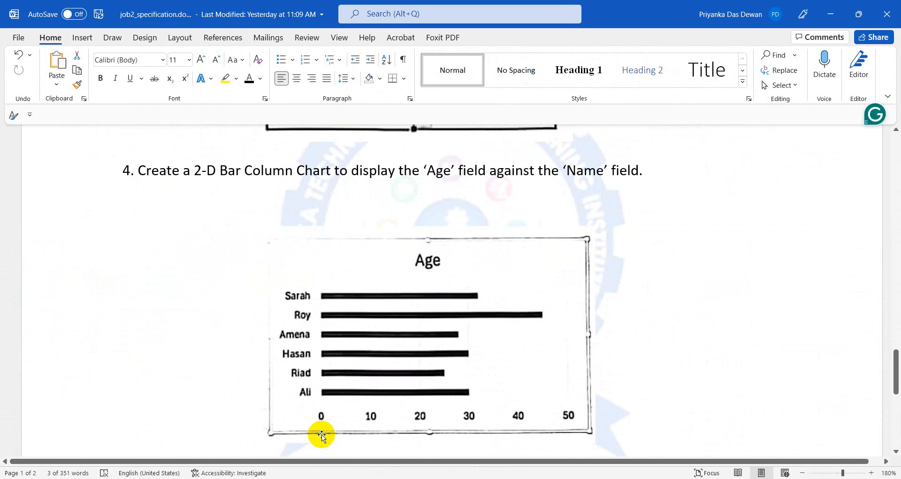
{"action": "scroll", "coordinate": [322, 435], "scroll_direction": "down", "scroll_amount": 6}
{"action": "scroll", "coordinate": [322, 434], "scroll_direction": "up", "scroll_amount": 6}
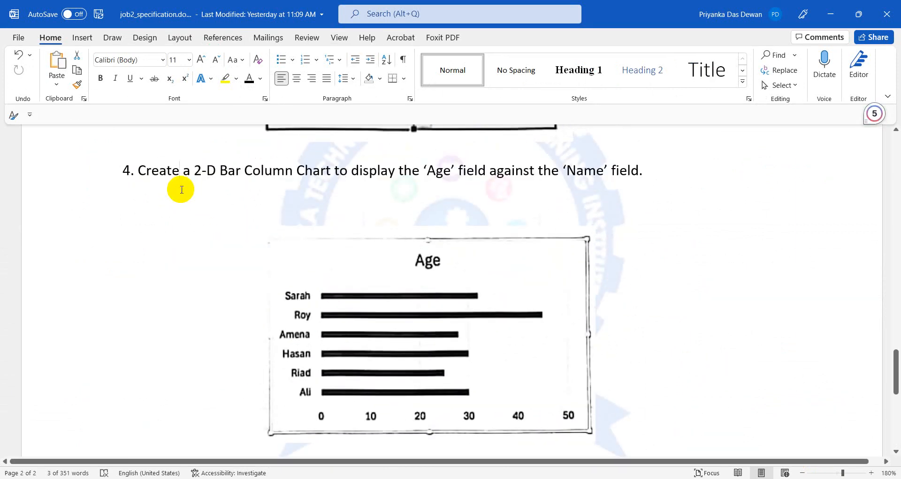
{"action": "left_click", "coordinate": [426, 170]}
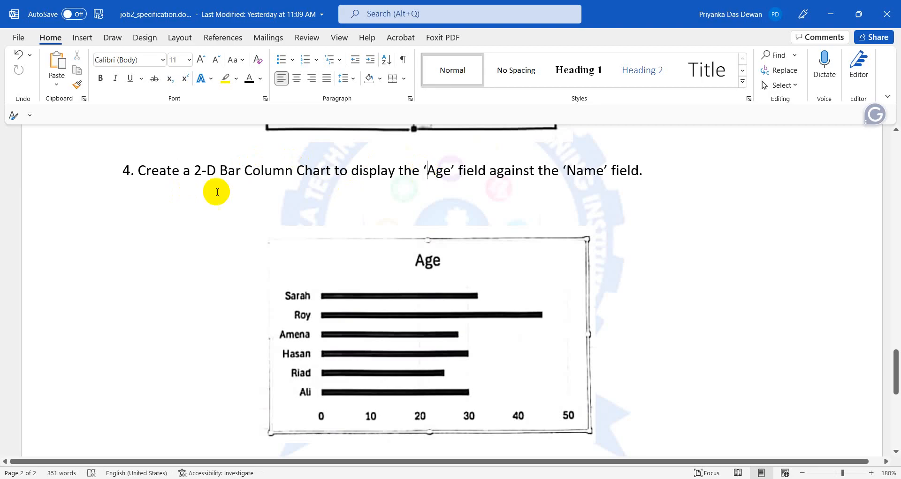
{"action": "left_click_drag", "start_coordinate": [197, 169], "coordinate": [345, 173]}
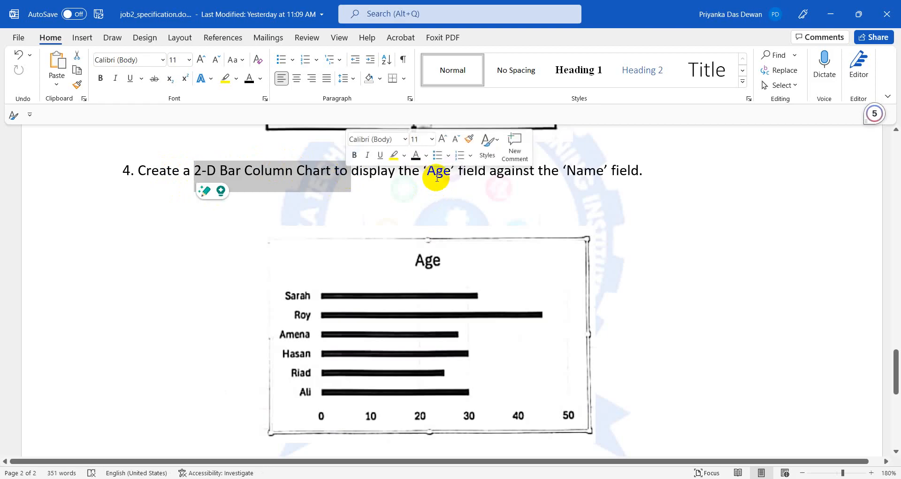
{"action": "left_click", "coordinate": [436, 170]}
{"action": "left_click", "coordinate": [566, 170]}
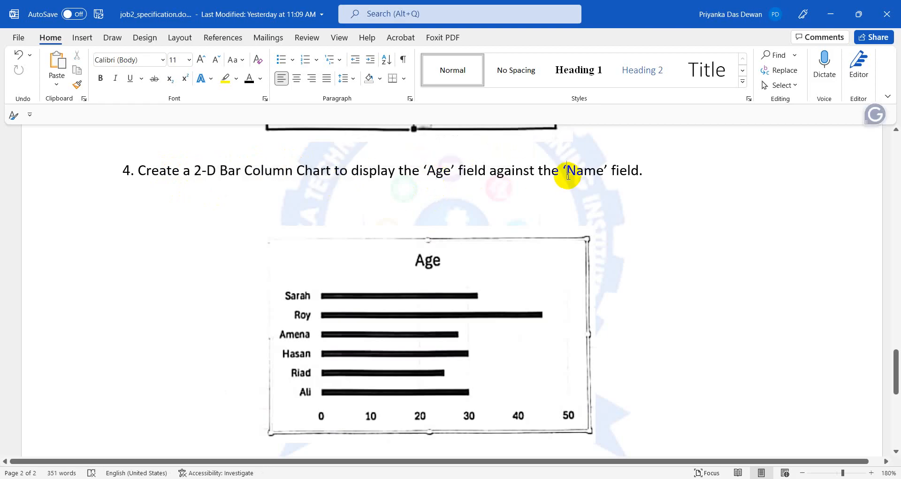
{"action": "key", "text": "alt+Tab"}
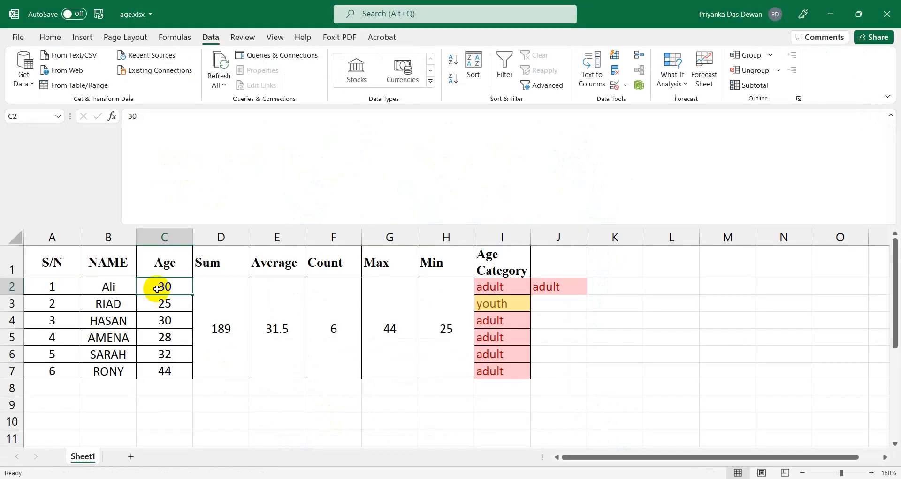
Select the names and ages in B1:C7.
{"action": "left_click", "coordinate": [149, 266]}
{"action": "left_click", "coordinate": [106, 266]}
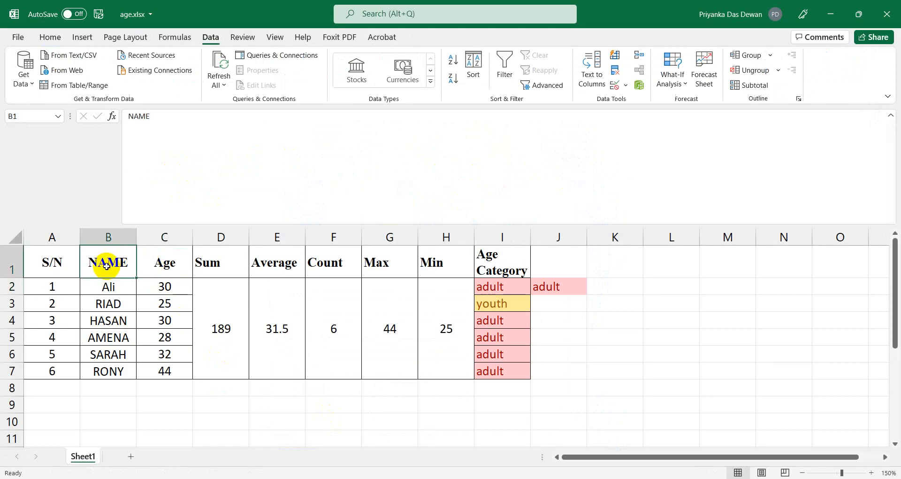
{"action": "left_click", "coordinate": [114, 301]}
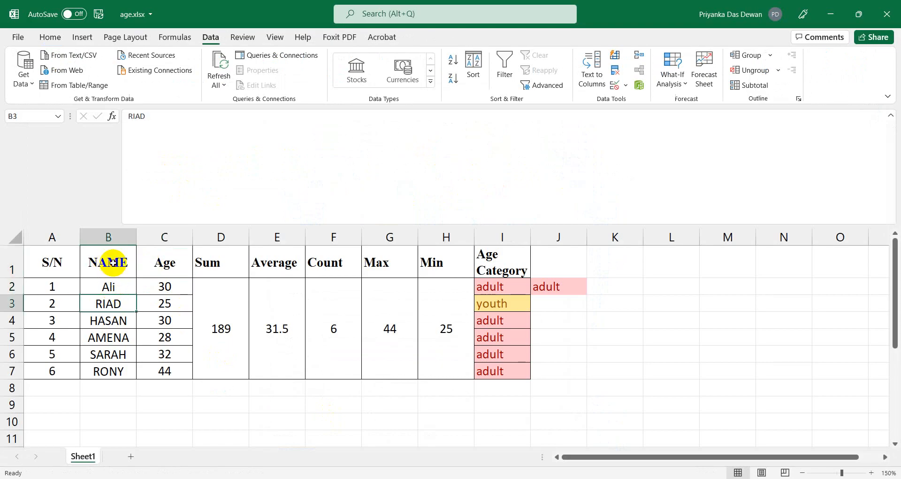
{"action": "left_click", "coordinate": [113, 262]}
{"action": "key", "text": "shift+Down"}
{"action": "key", "text": "shift+Down"}
{"action": "key", "text": "shift+Down"}
{"action": "key", "text": "shift+Down"}
{"action": "key", "text": "shift+Down"}
{"action": "key", "text": "shift+Down"}
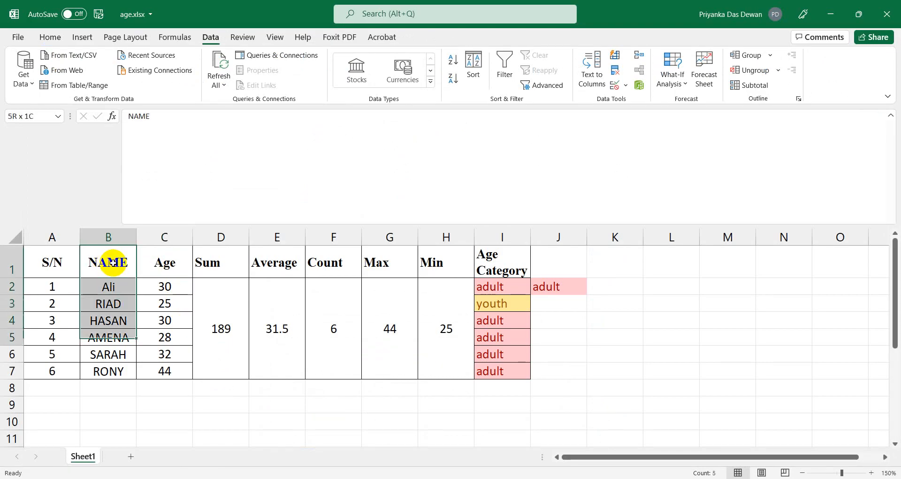
{"action": "key", "text": "shift+Right"}
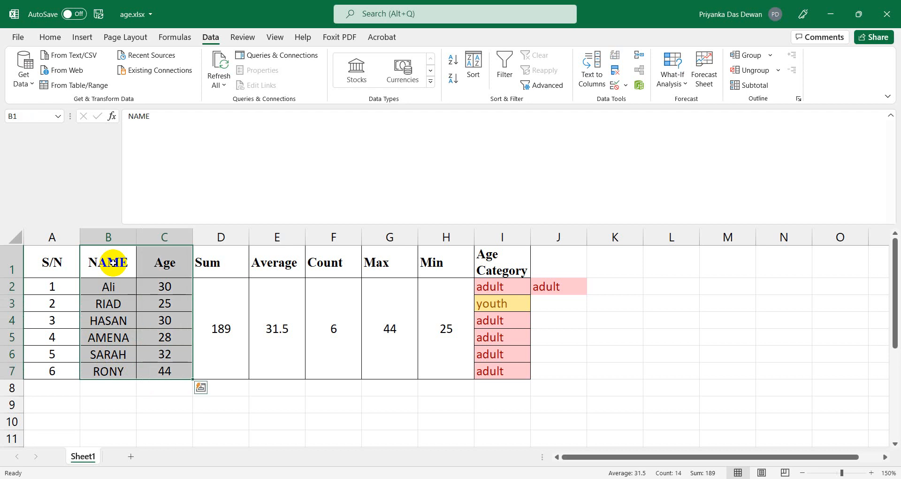
Insert a Clustered Bar chart of the selected names and ages.
{"action": "left_click", "coordinate": [52, 38]}
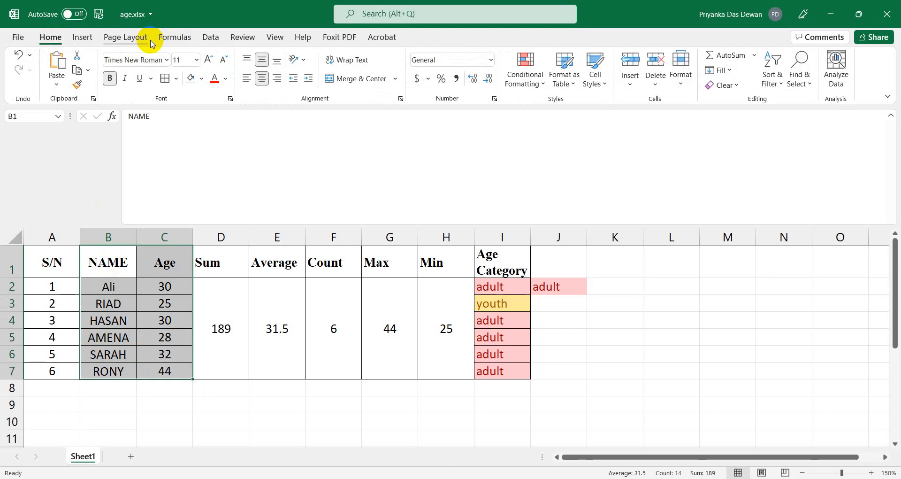
{"action": "mouse_move", "coordinate": [183, 381]}
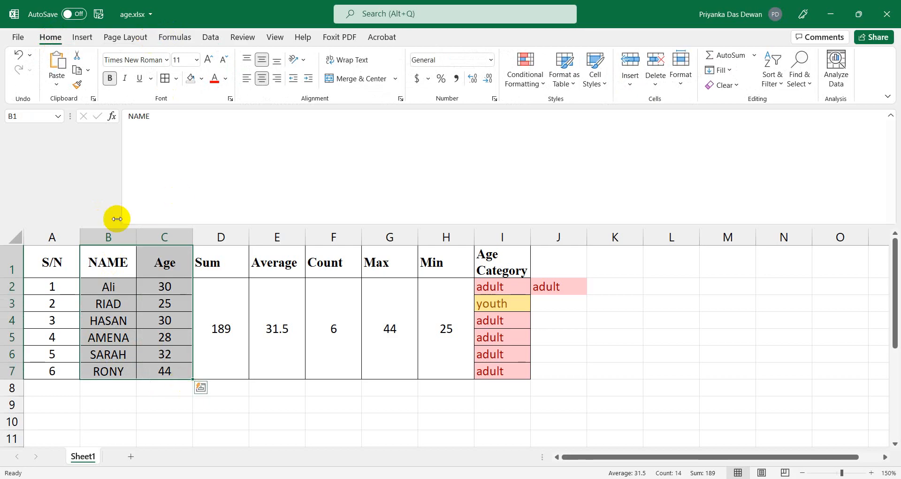
{"action": "left_click", "coordinate": [81, 38]}
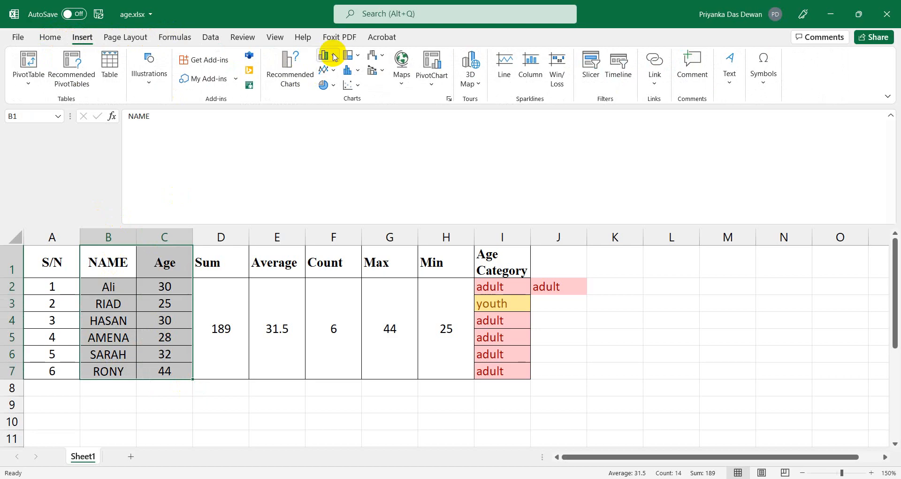
{"action": "left_click", "coordinate": [335, 57]}
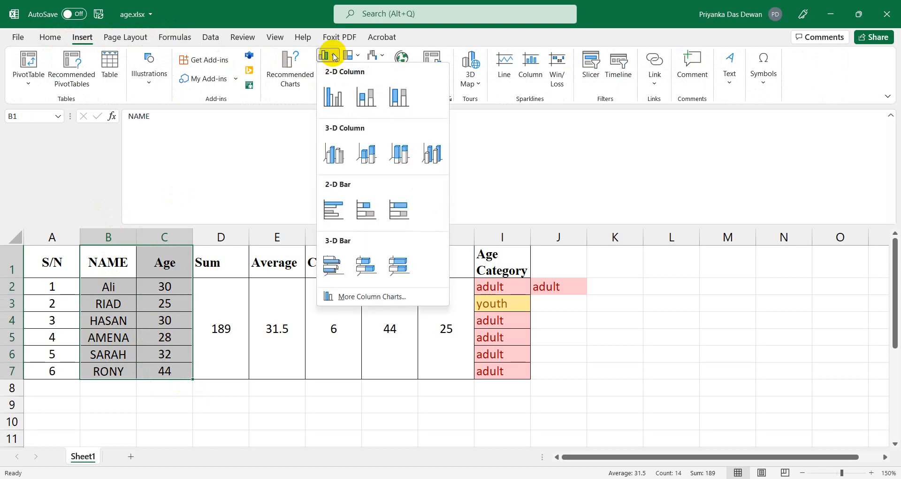
{"action": "left_click", "coordinate": [335, 56]}
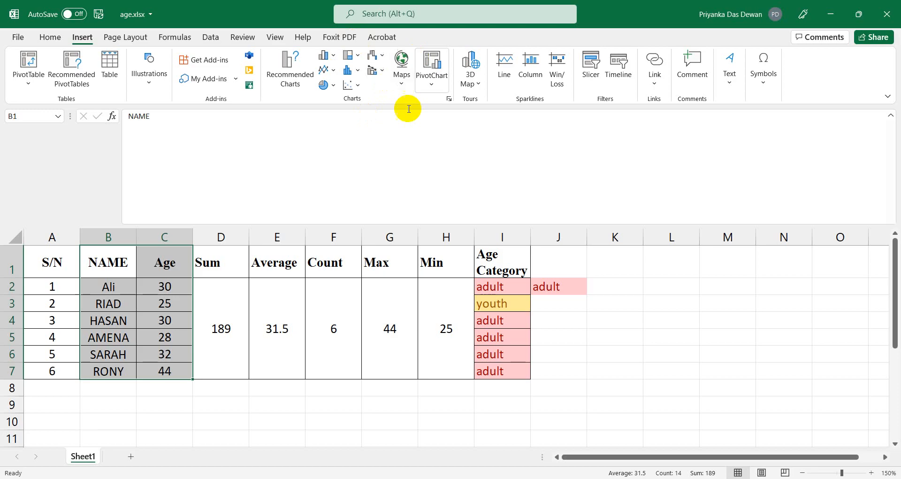
{"action": "left_click", "coordinate": [336, 56]}
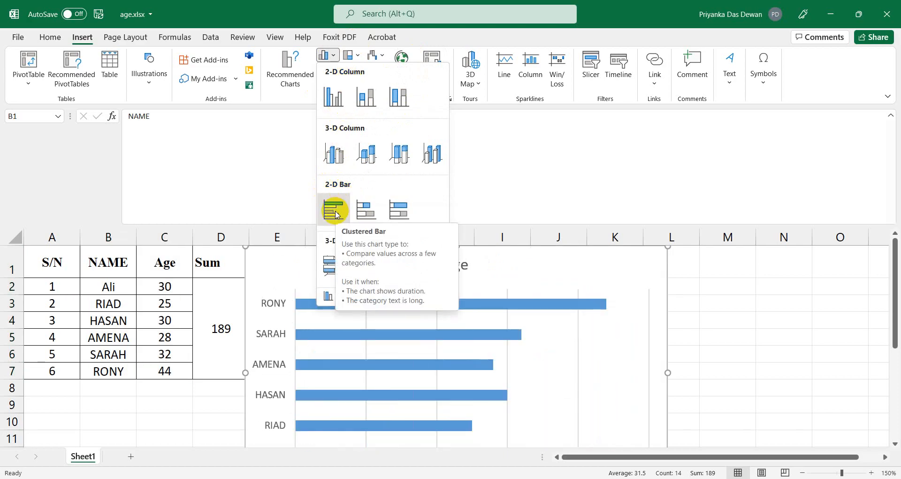
{"action": "left_click", "coordinate": [335, 211]}
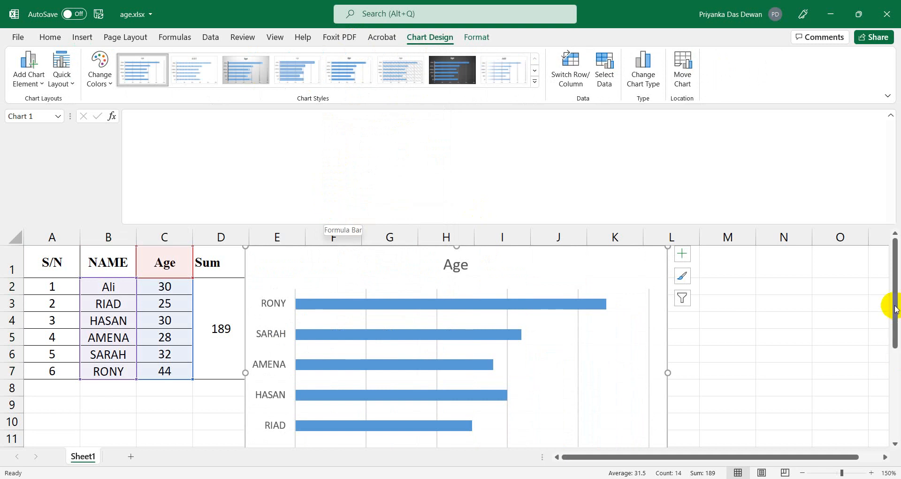
Zoom to 100% and place the Age chart right of the table in columns O–U.
{"action": "scroll", "coordinate": [649, 351], "scroll_direction": "down", "scroll_amount": 4}
{"action": "scroll", "coordinate": [649, 352], "scroll_direction": "up", "scroll_amount": 4}
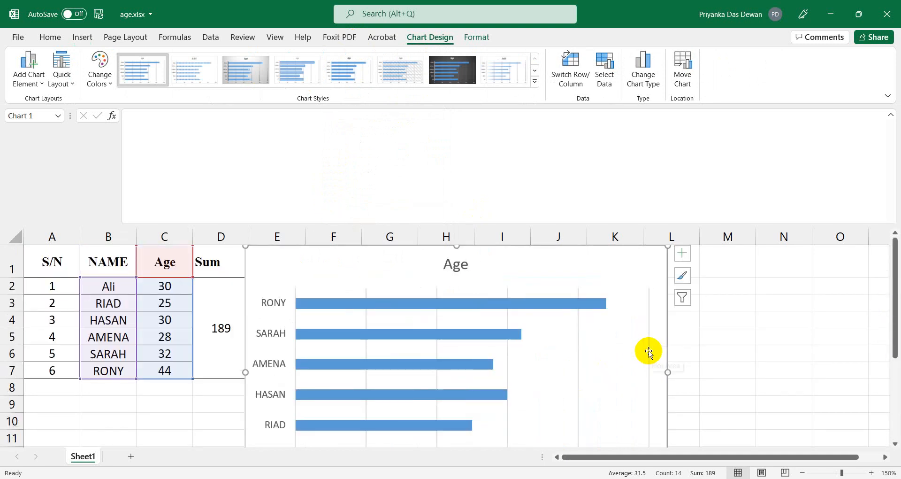
{"action": "left_click", "coordinate": [802, 473]}
{"action": "left_click", "coordinate": [802, 473]}
{"action": "left_click", "coordinate": [803, 473]}
{"action": "left_click", "coordinate": [802, 472]}
{"action": "left_click", "coordinate": [803, 472]}
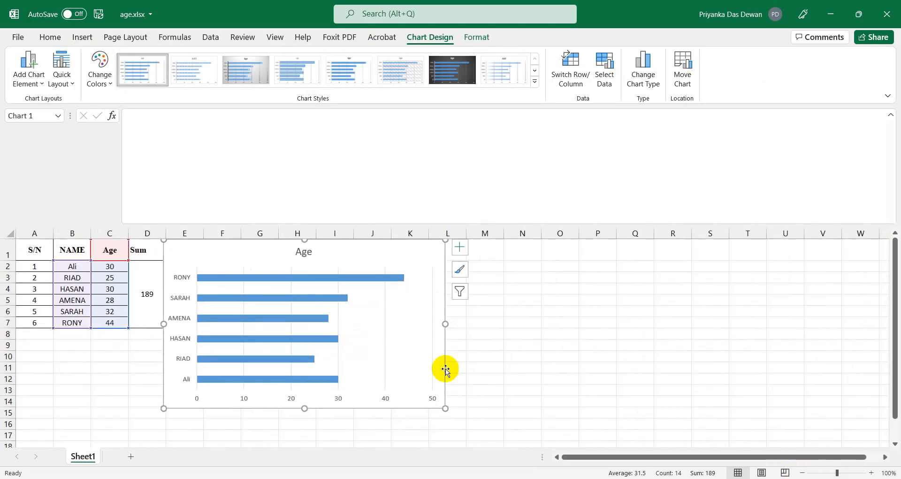
{"action": "left_click_drag", "start_coordinate": [328, 253], "coordinate": [686, 264]}
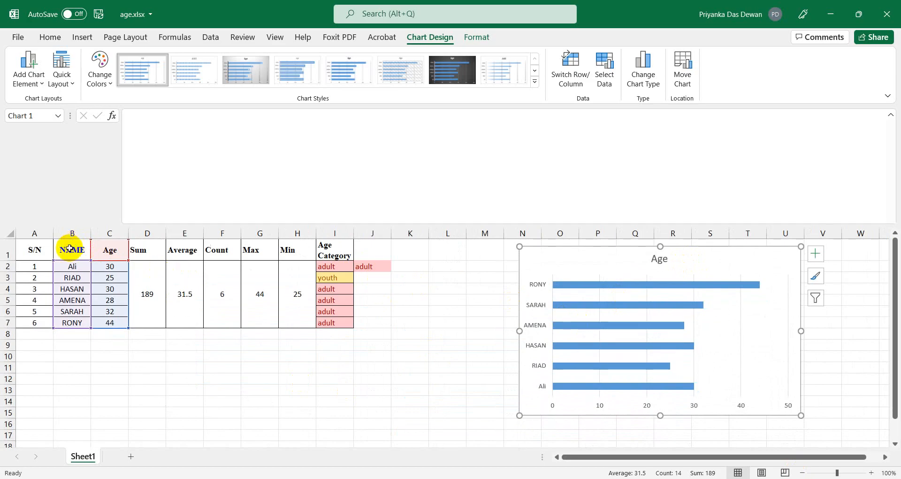
{"action": "mouse_move", "coordinate": [662, 287]}
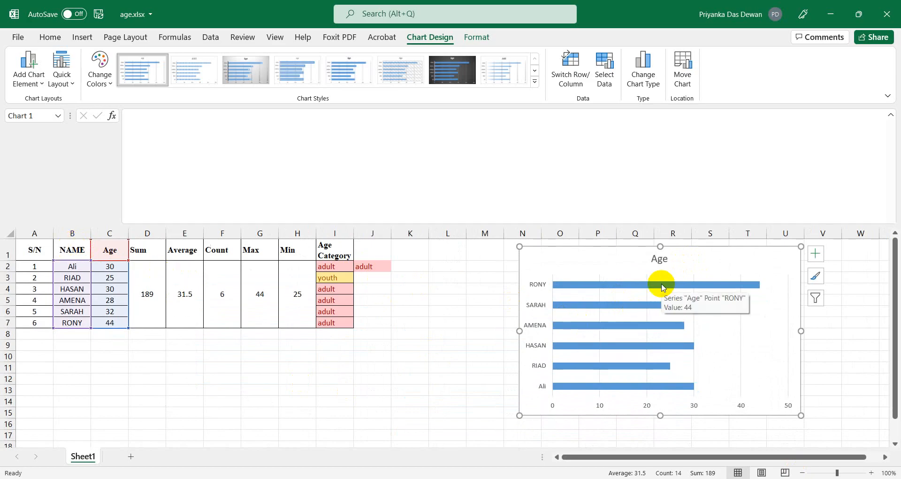
{"action": "left_click", "coordinate": [248, 406]}
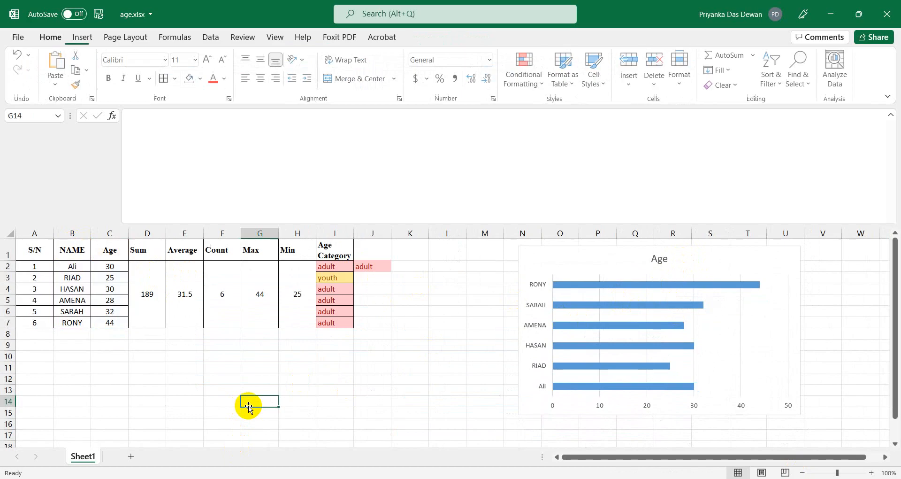
Select B1:C7 again and insert a second Clustered Bar chart.
{"action": "left_click", "coordinate": [69, 249]}
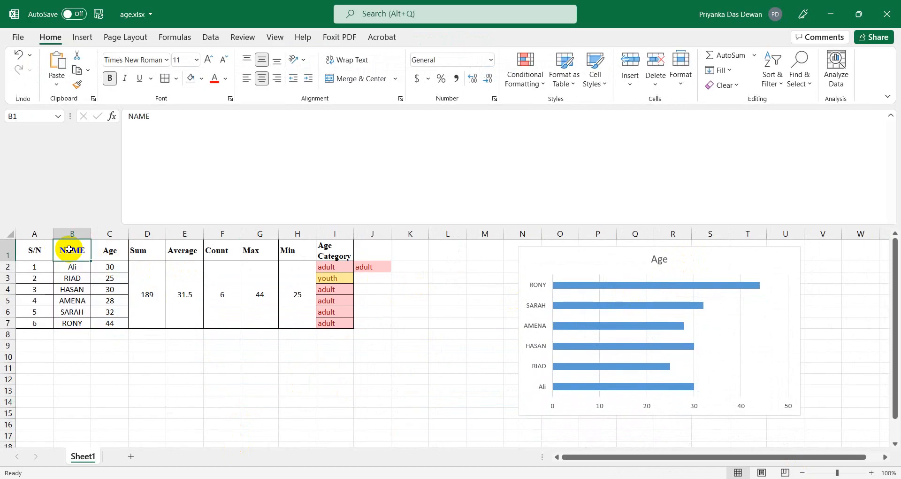
{"action": "key", "text": "shift+Down"}
{"action": "key", "text": "shift+Down"}
{"action": "key", "text": "shift+Down"}
{"action": "key", "text": "shift+Down"}
{"action": "key", "text": "shift+Down"}
{"action": "key", "text": "shift+Down"}
{"action": "key", "text": "shift+Right"}
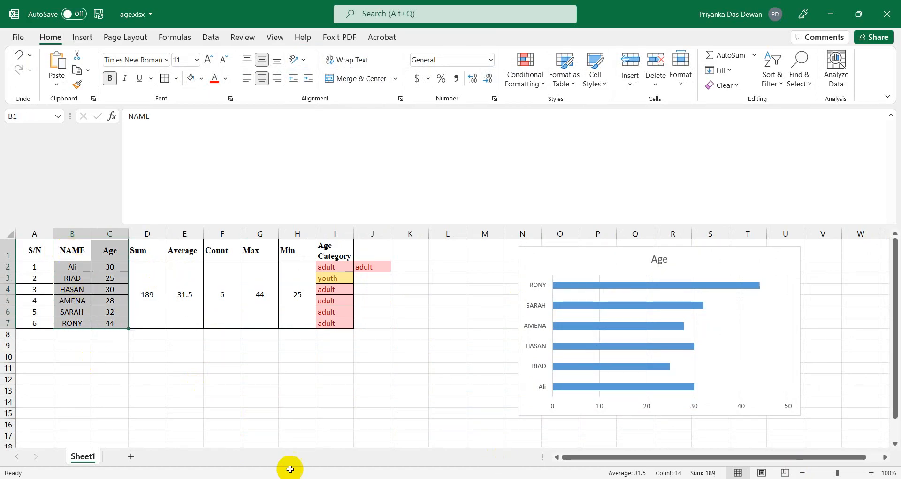
{"action": "left_click", "coordinate": [89, 37]}
{"action": "left_click", "coordinate": [325, 56]}
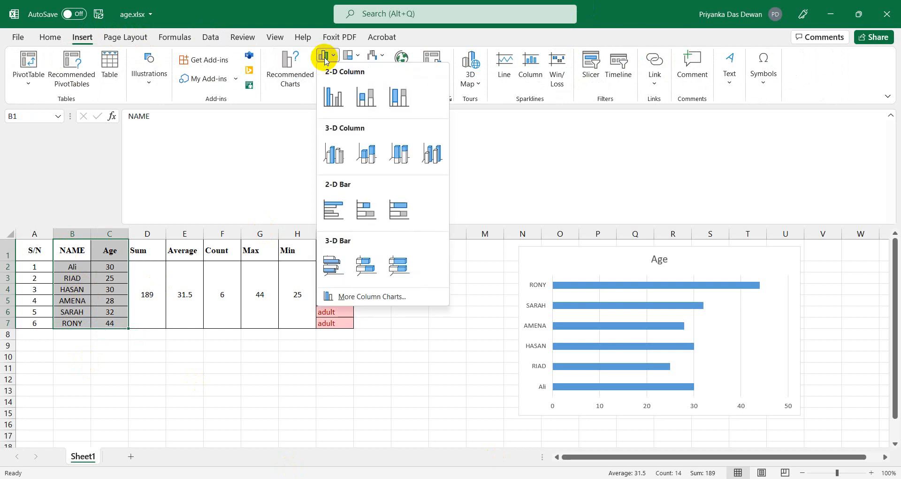
{"action": "left_click", "coordinate": [335, 207]}
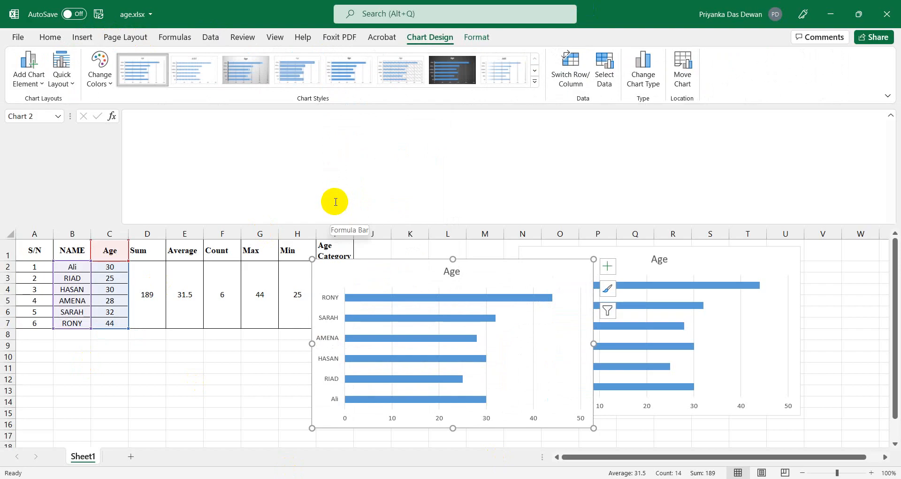
Zoom out to 70% and move the new chart beneath the first Age chart.
{"action": "left_click_drag", "start_coordinate": [362, 280], "coordinate": [279, 410]}
{"action": "scroll", "coordinate": [338, 292], "scroll_direction": "down", "scroll_amount": 3}
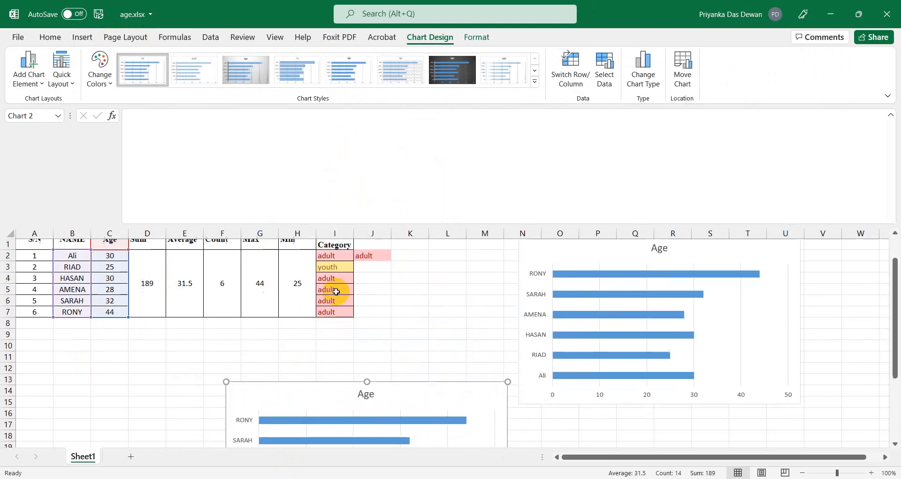
{"action": "left_click", "coordinate": [802, 472]}
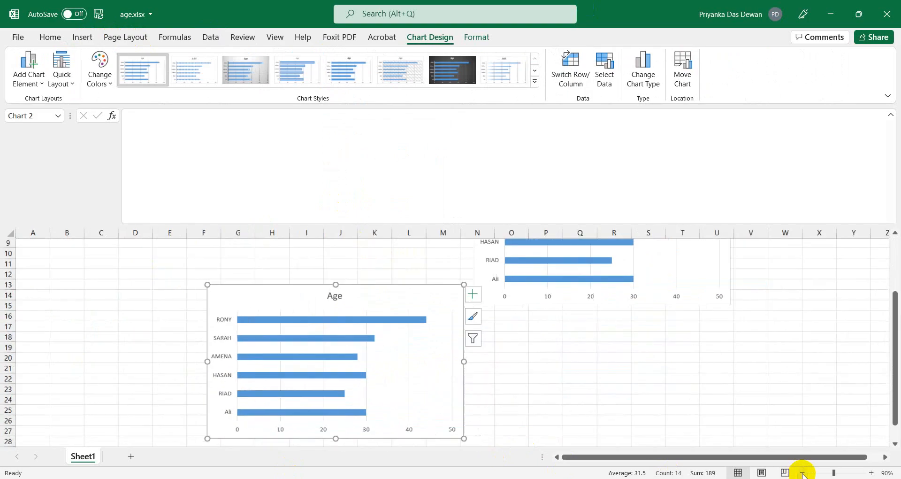
{"action": "left_click", "coordinate": [802, 473]}
{"action": "left_click", "coordinate": [803, 473]}
{"action": "scroll", "coordinate": [326, 351], "scroll_direction": "up", "scroll_amount": 3}
{"action": "left_click_drag", "start_coordinate": [291, 352], "coordinate": [491, 375]}
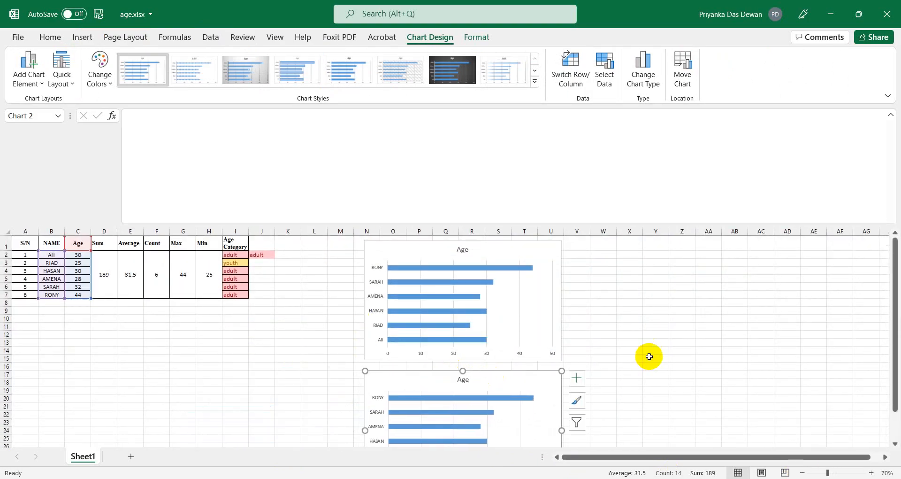
Deselect the chart, click cell J19, and zoom the sheet from 80% to 100%.
{"action": "left_click", "coordinate": [647, 355]}
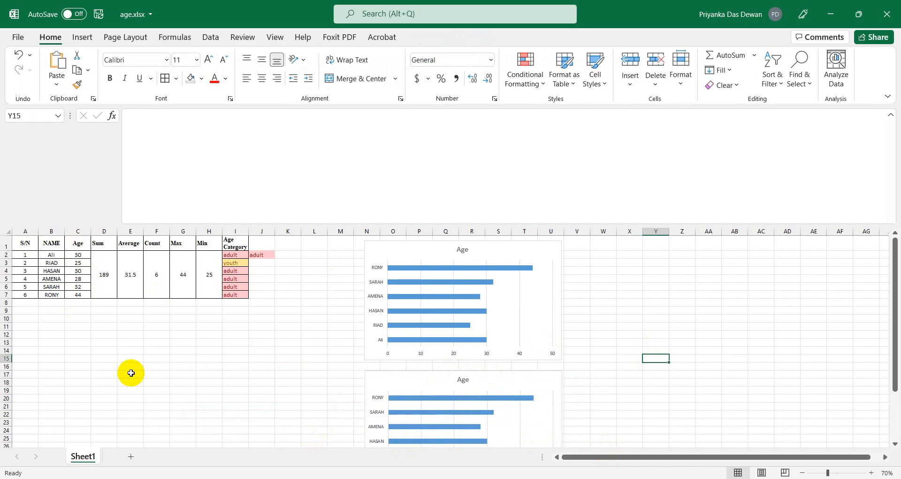
{"action": "left_click", "coordinate": [268, 389]}
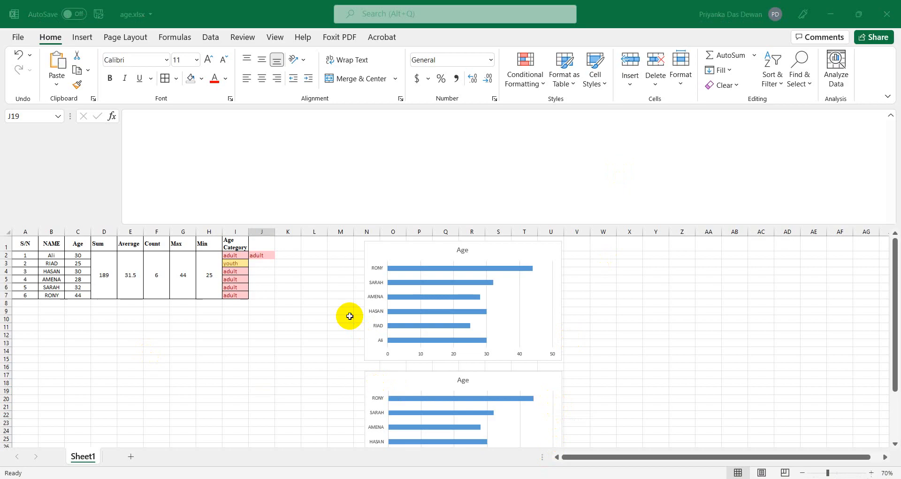
{"action": "left_click", "coordinate": [350, 316]}
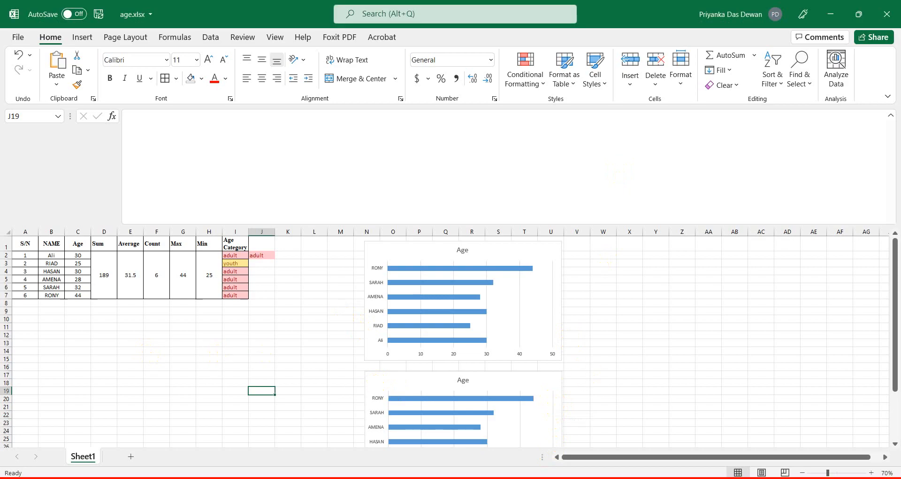
{"action": "left_click", "coordinate": [871, 472]}
{"action": "left_click", "coordinate": [871, 472]}
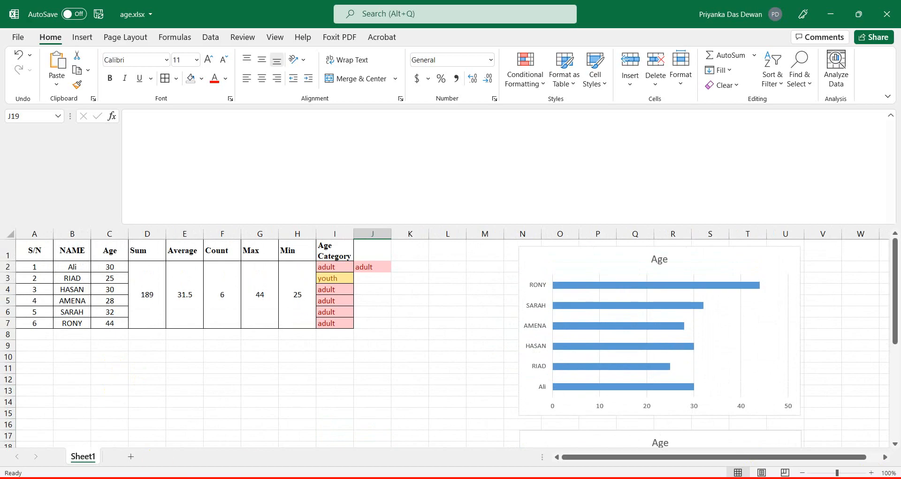
In the job specification, colour validation paragraph (a) light green.
{"action": "left_click", "coordinate": [287, 400]}
{"action": "scroll", "coordinate": [328, 382], "scroll_direction": "up", "scroll_amount": 5}
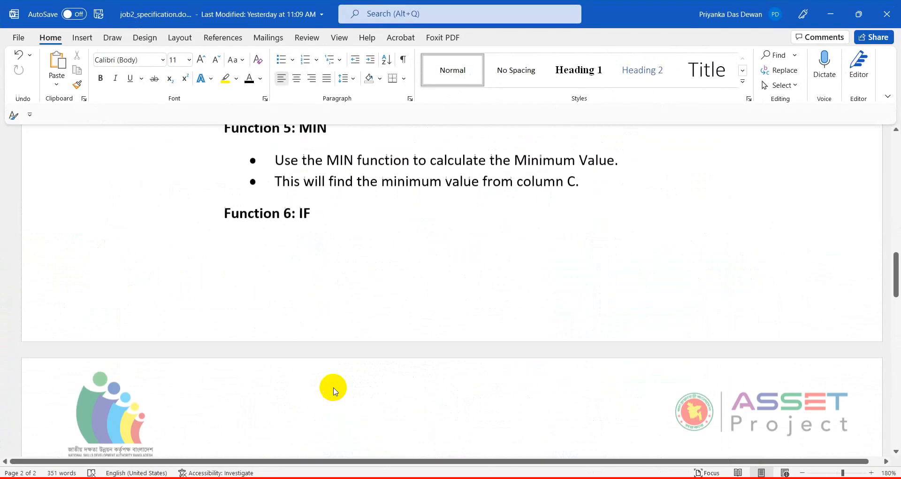
{"action": "scroll", "coordinate": [333, 390], "scroll_direction": "up", "scroll_amount": 15}
{"action": "left_click", "coordinate": [399, 361]}
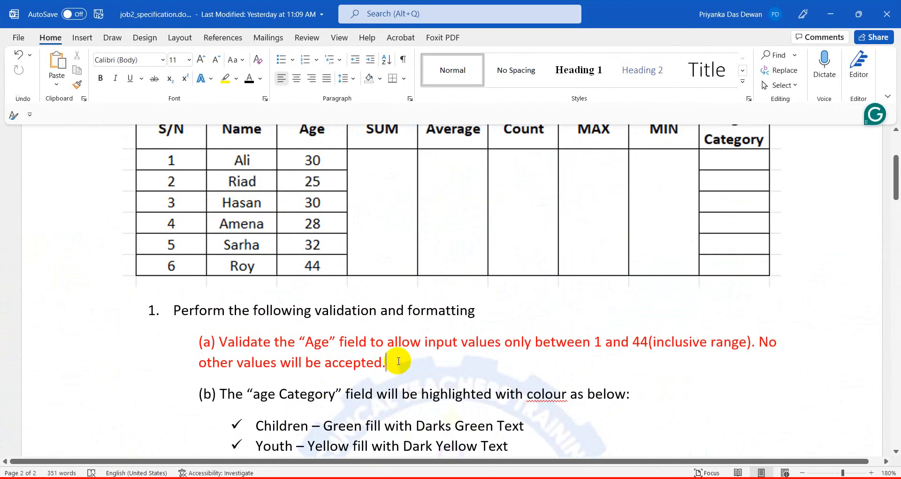
{"action": "left_click_drag", "start_coordinate": [398, 361], "coordinate": [209, 332]}
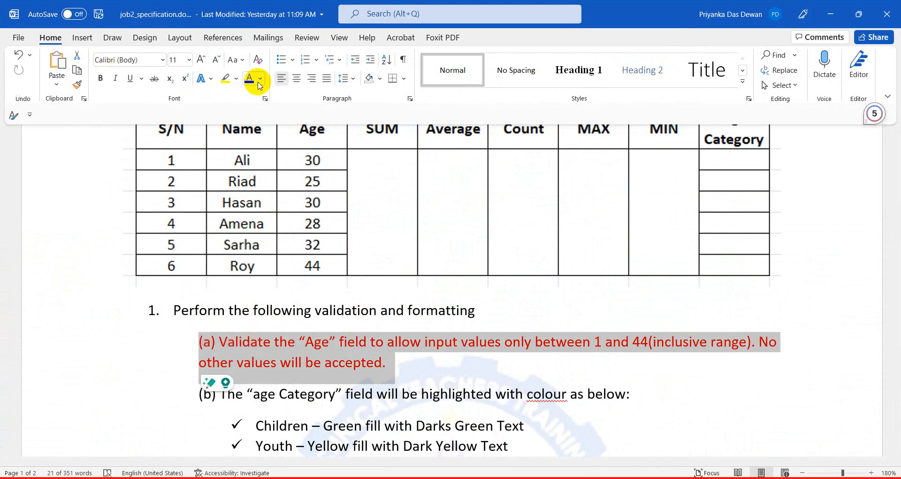
{"action": "left_click", "coordinate": [260, 80]}
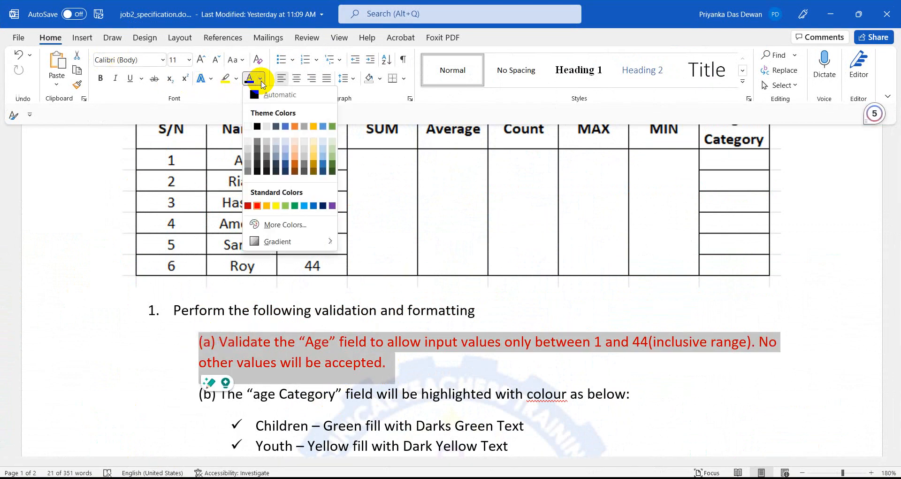
{"action": "left_click", "coordinate": [333, 155]}
Colour paragraph (b) with its bullets and the Function 1: SUM section light green.
{"action": "scroll", "coordinate": [302, 376], "scroll_direction": "down", "scroll_amount": 3}
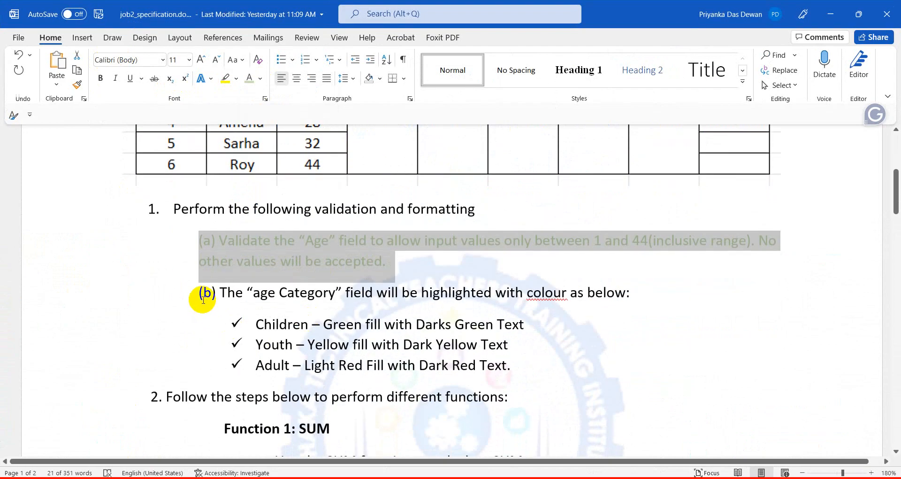
{"action": "left_click_drag", "start_coordinate": [200, 293], "coordinate": [509, 364]}
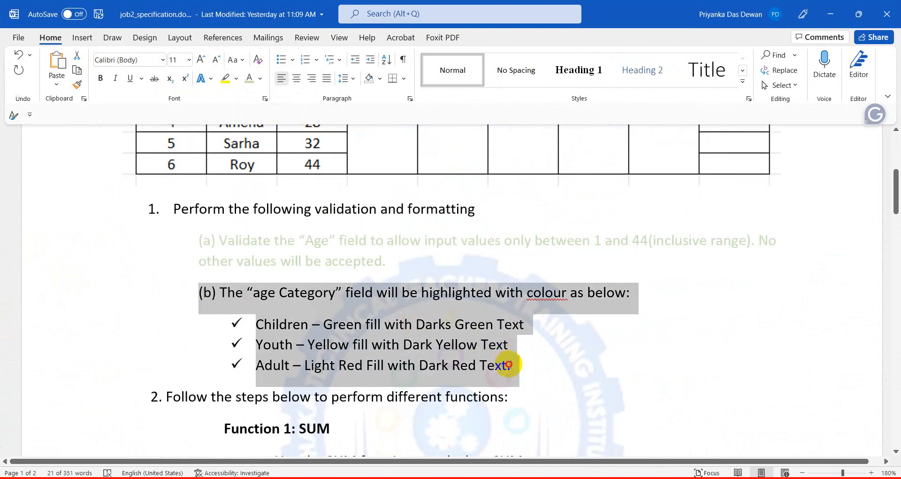
{"action": "left_click", "coordinate": [248, 79]}
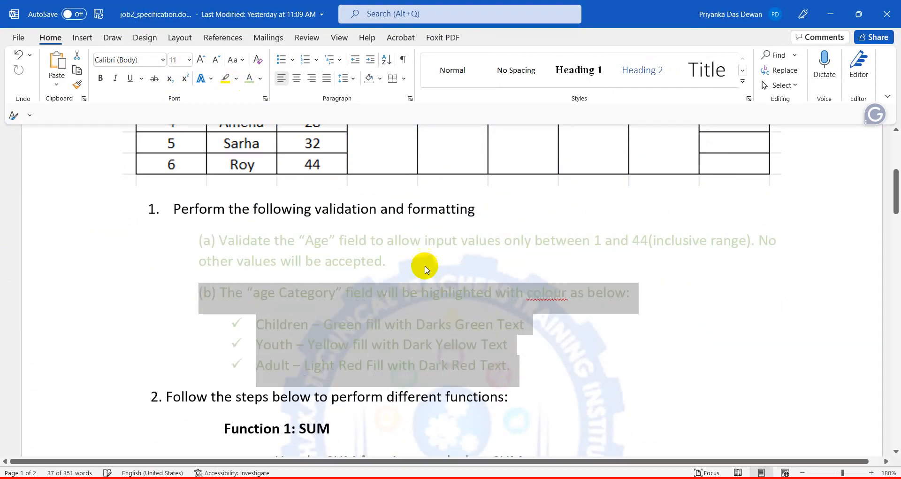
{"action": "scroll", "coordinate": [424, 269], "scroll_direction": "down", "scroll_amount": 8}
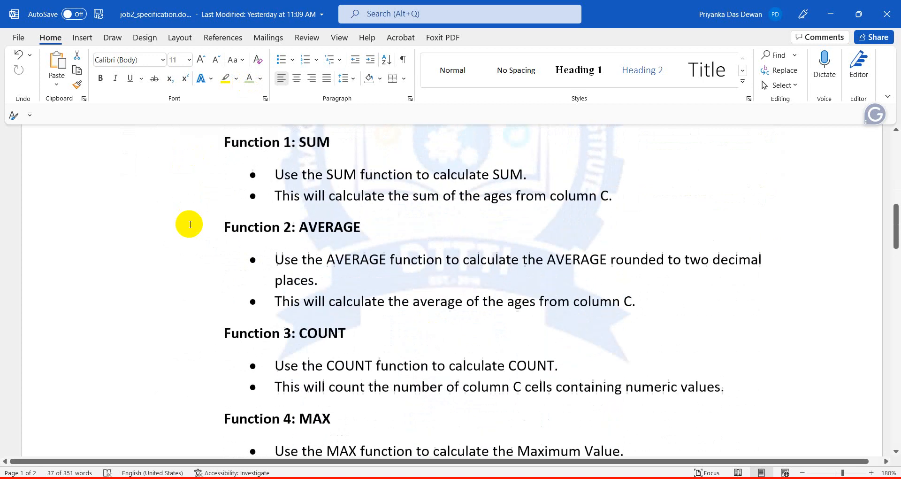
{"action": "scroll", "coordinate": [190, 224], "scroll_direction": "up", "scroll_amount": 2}
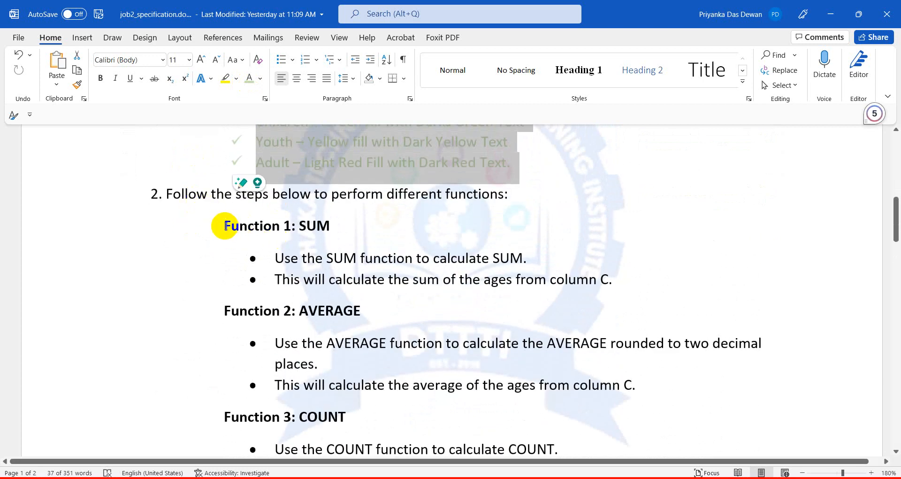
{"action": "left_click_drag", "start_coordinate": [217, 225], "coordinate": [620, 276]}
{"action": "left_click", "coordinate": [249, 78]}
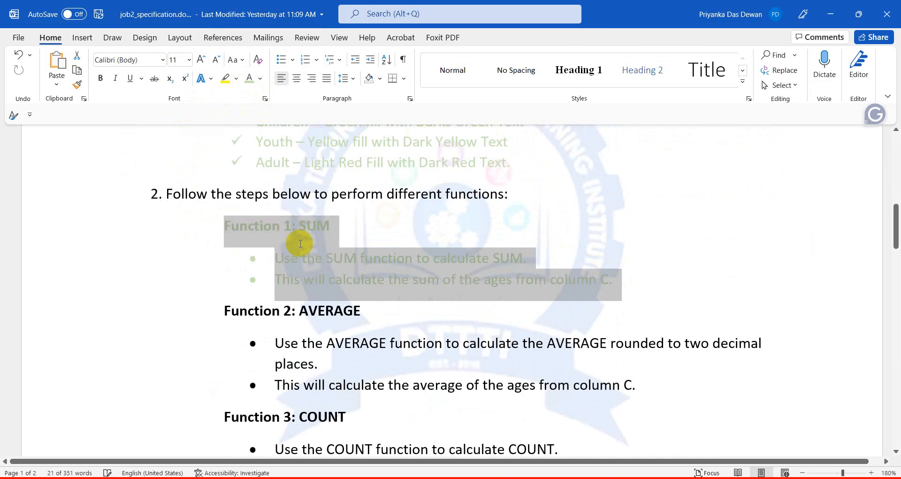
Colour the AVERAGE and COUNT function sections light green.
{"action": "scroll", "coordinate": [300, 244], "scroll_direction": "down", "scroll_amount": 2}
{"action": "left_click_drag", "start_coordinate": [221, 209], "coordinate": [641, 284]}
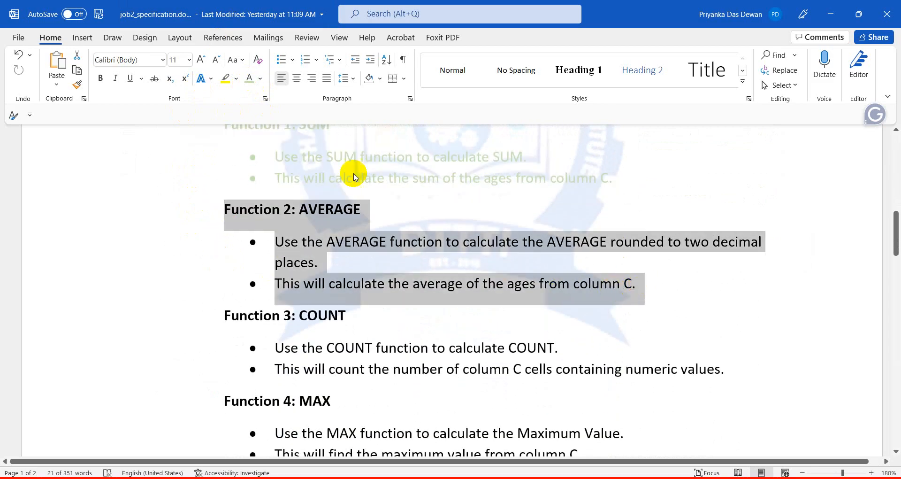
{"action": "left_click", "coordinate": [249, 78]}
{"action": "scroll", "coordinate": [241, 227], "scroll_direction": "down", "scroll_amount": 3}
{"action": "left_click_drag", "start_coordinate": [218, 166], "coordinate": [758, 225]}
{"action": "left_click", "coordinate": [249, 78]}
Colour the MAX and MIN function sections light green.
{"action": "scroll", "coordinate": [264, 127], "scroll_direction": "down", "scroll_amount": 1}
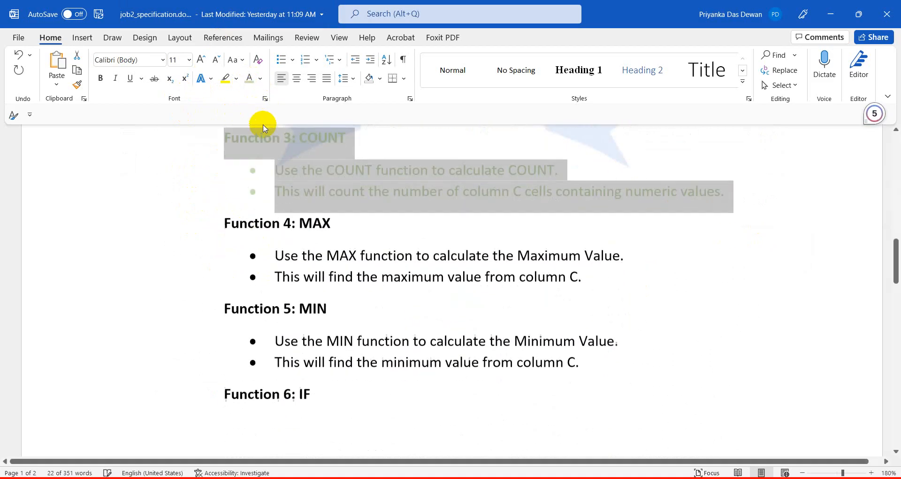
{"action": "scroll", "coordinate": [264, 127], "scroll_direction": "down", "scroll_amount": 1}
{"action": "left_click_drag", "start_coordinate": [222, 196], "coordinate": [632, 255]}
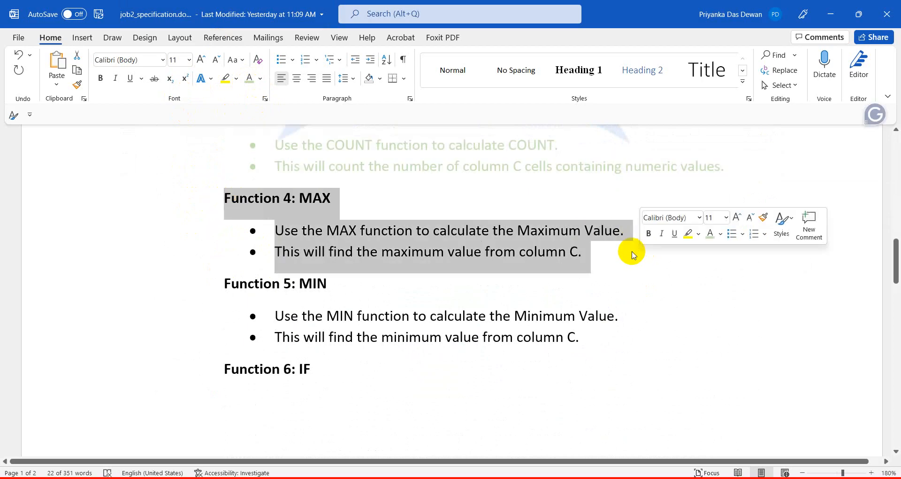
{"action": "left_click", "coordinate": [249, 78]}
{"action": "scroll", "coordinate": [237, 172], "scroll_direction": "down", "scroll_amount": 3}
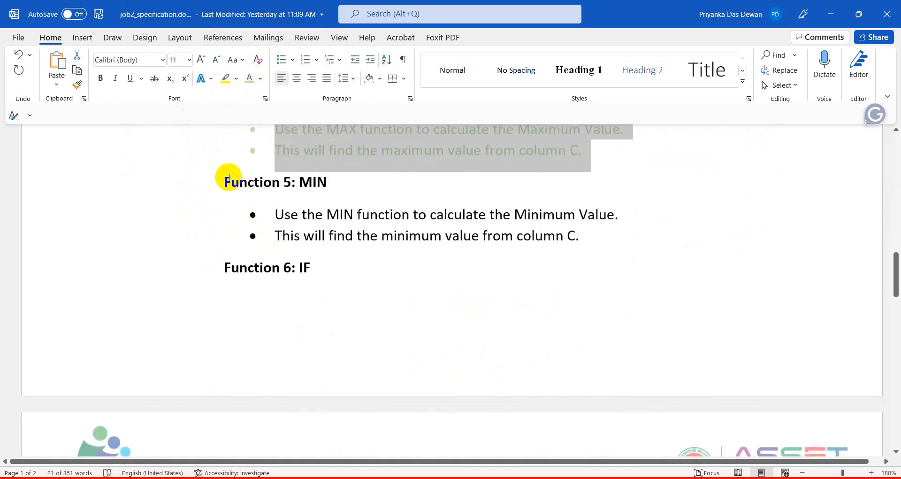
{"action": "left_click_drag", "start_coordinate": [230, 177], "coordinate": [653, 227]}
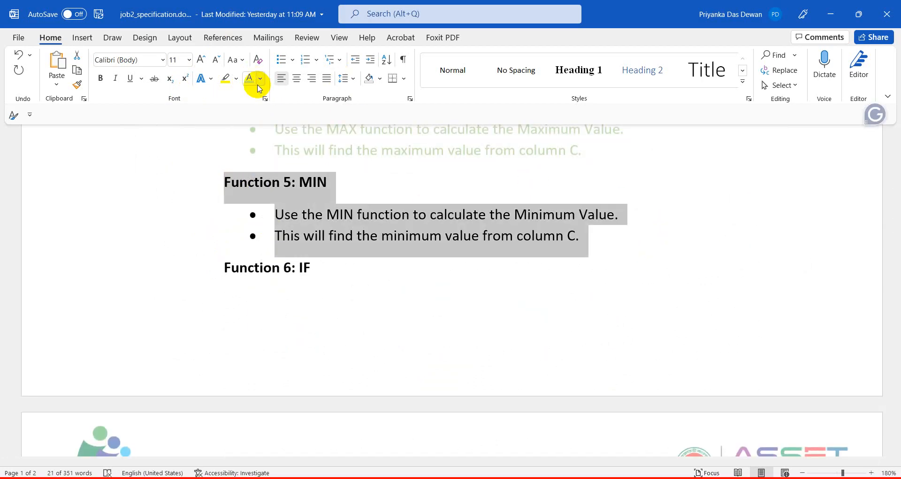
{"action": "left_click", "coordinate": [251, 79]}
{"action": "scroll", "coordinate": [362, 227], "scroll_direction": "down", "scroll_amount": 10}
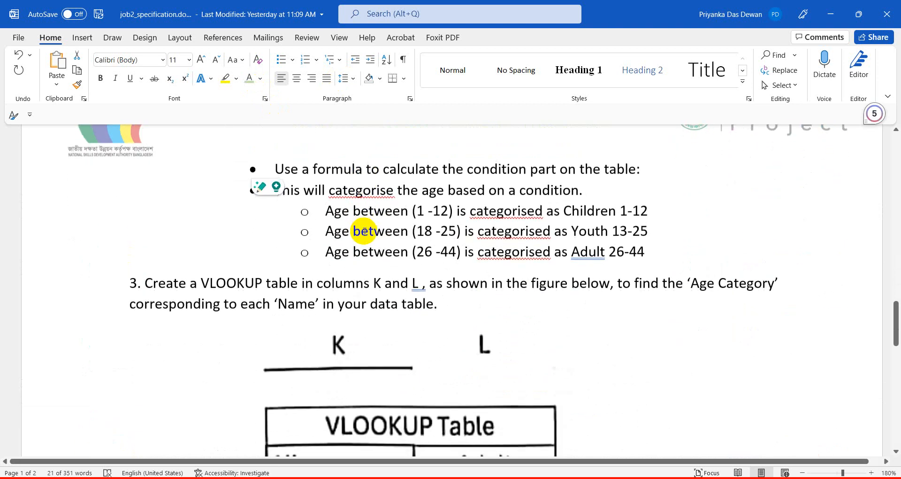
Colour the age-condition IF bullets light green.
{"action": "scroll", "coordinate": [365, 231], "scroll_direction": "up", "scroll_amount": 2}
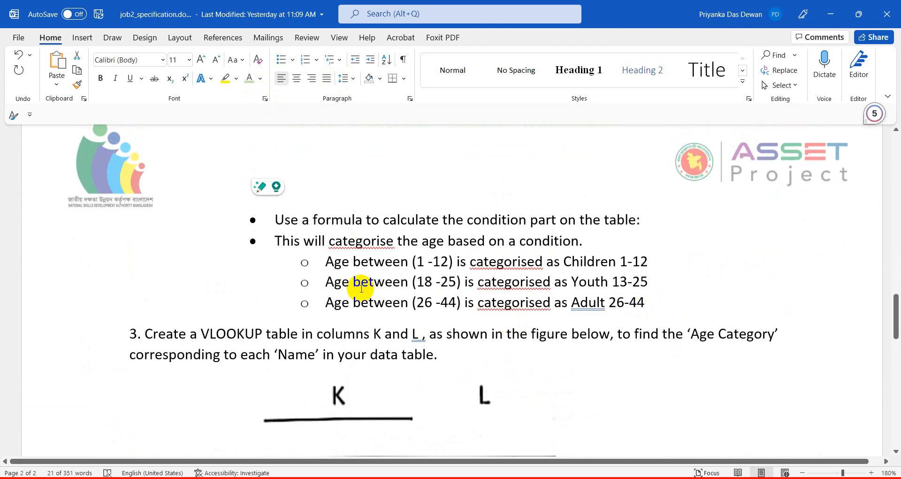
{"action": "scroll", "coordinate": [360, 284], "scroll_direction": "up", "scroll_amount": 10}
{"action": "left_click_drag", "start_coordinate": [222, 218], "coordinate": [654, 396]}
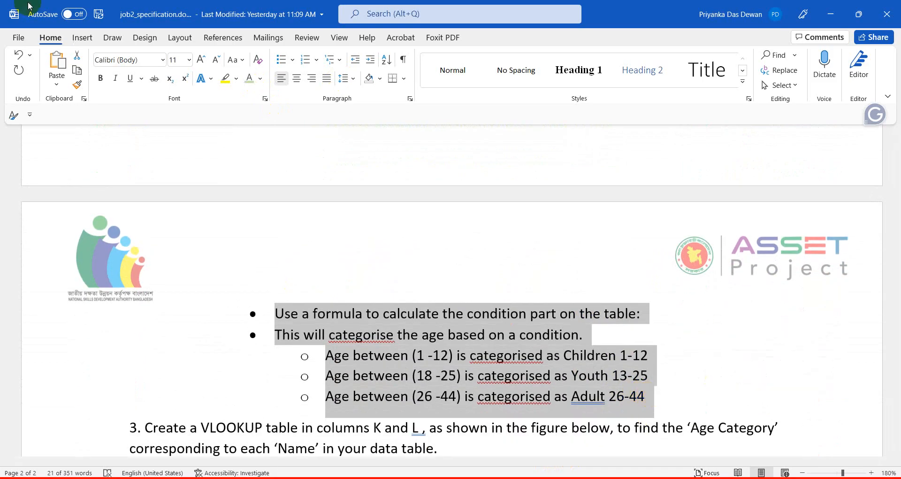
{"action": "left_click", "coordinate": [242, 83]}
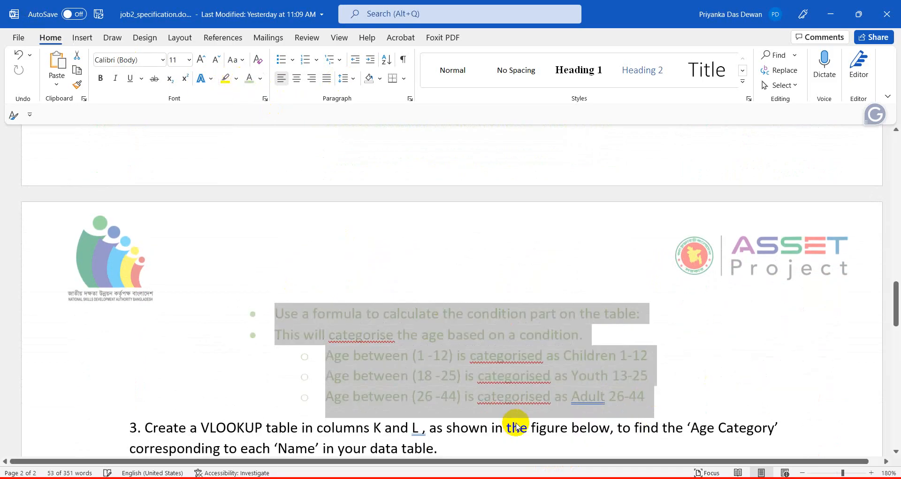
{"action": "left_click", "coordinate": [516, 387]}
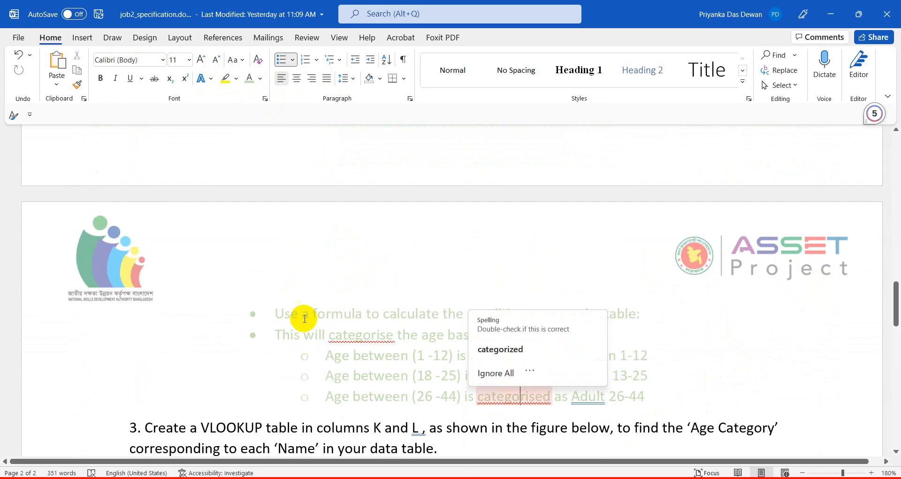
Make the item 3 VLOOKUP table instruction orange.
{"action": "scroll", "coordinate": [300, 319], "scroll_direction": "down", "scroll_amount": 5}
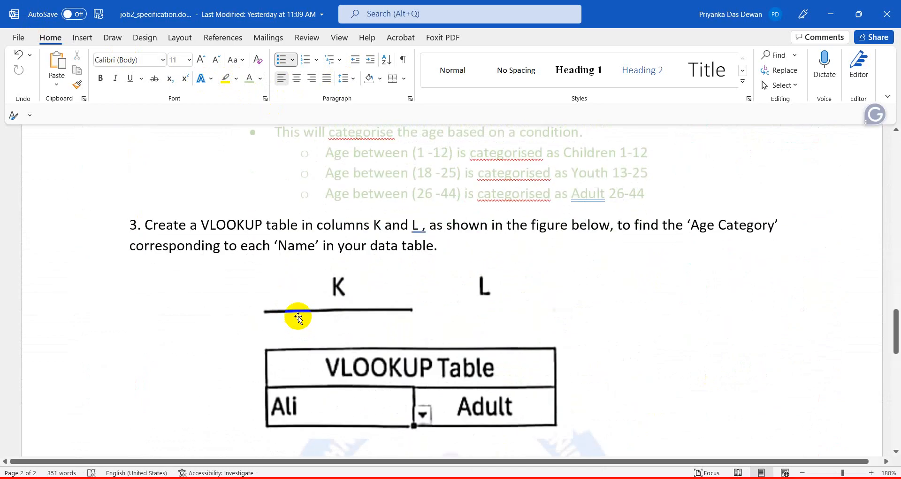
{"action": "left_click_drag", "start_coordinate": [129, 226], "coordinate": [469, 260]}
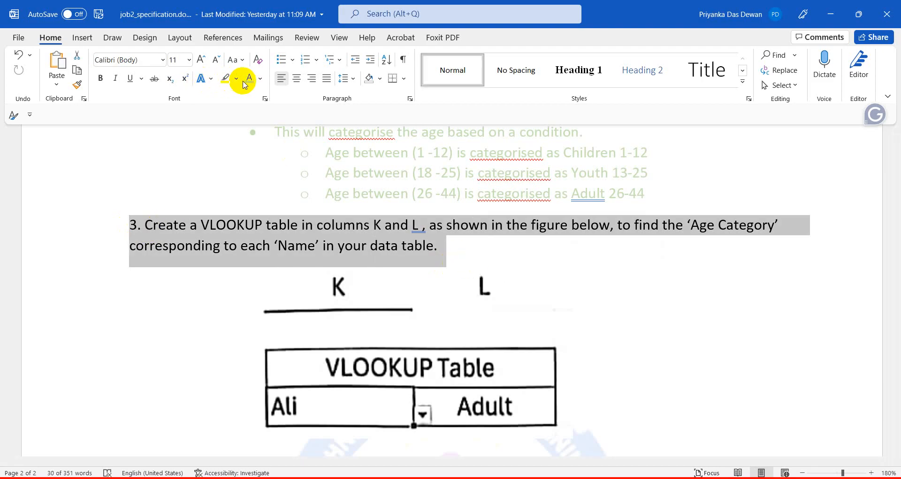
{"action": "left_click", "coordinate": [260, 79]}
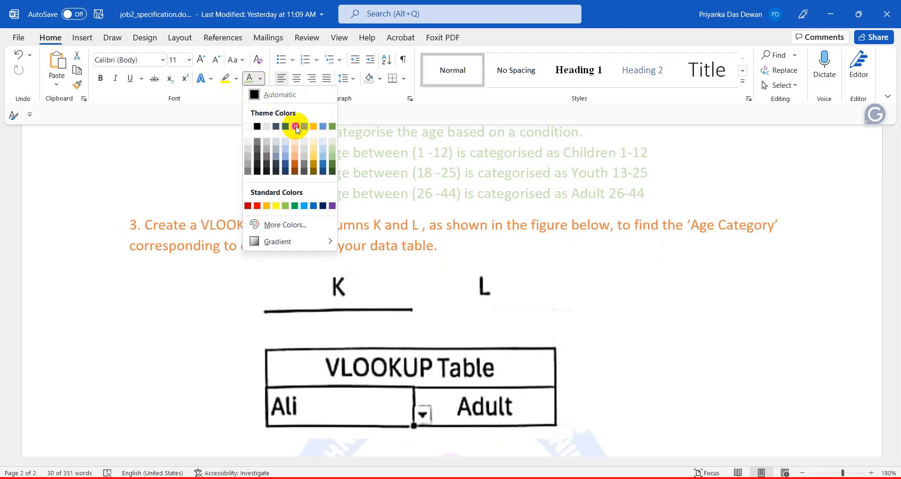
{"action": "left_click", "coordinate": [296, 127]}
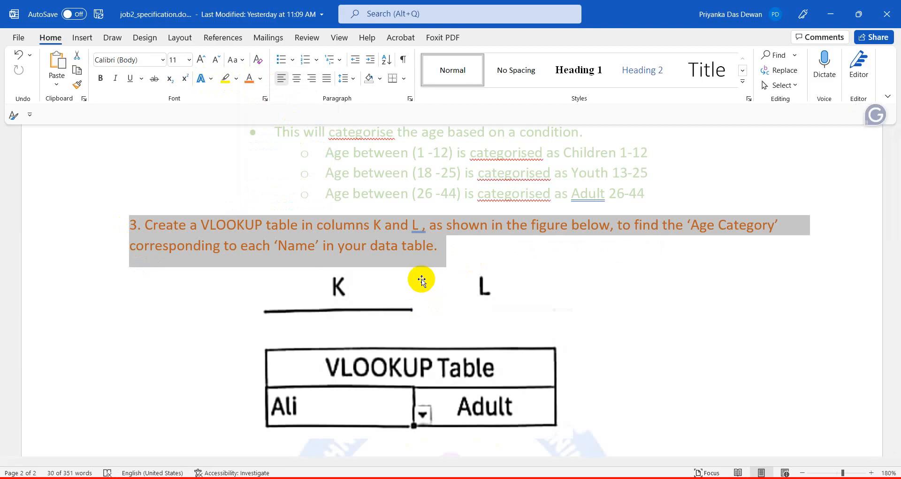
Select the data table image, then move down to task 4's bar chart instruction.
{"action": "scroll", "coordinate": [422, 281], "scroll_direction": "up", "scroll_amount": 15}
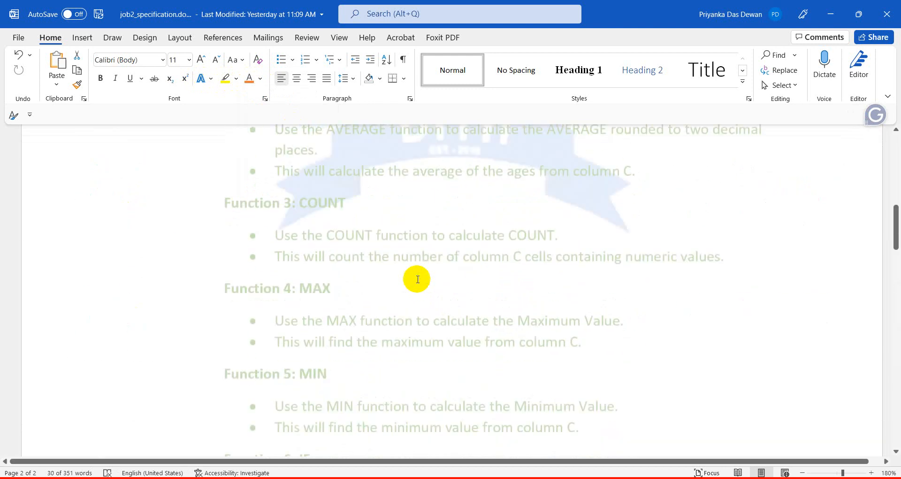
{"action": "left_click", "coordinate": [263, 300]}
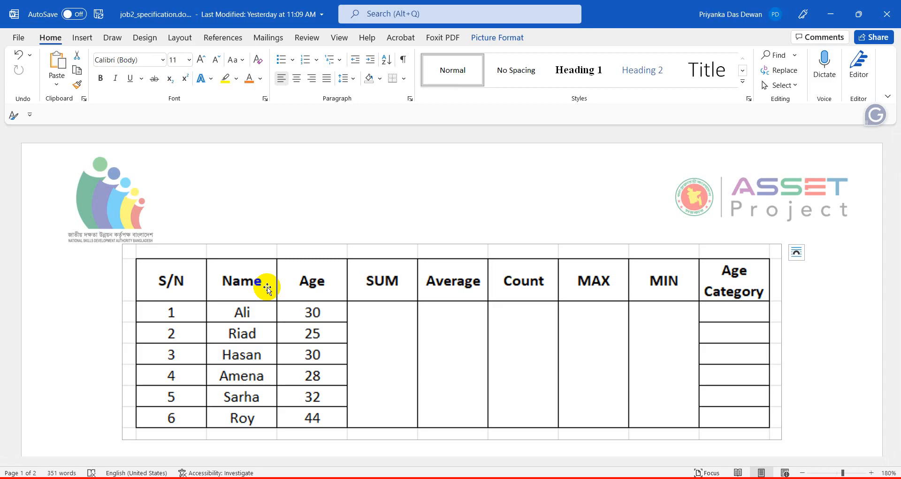
{"action": "scroll", "coordinate": [267, 288], "scroll_direction": "down", "scroll_amount": 15}
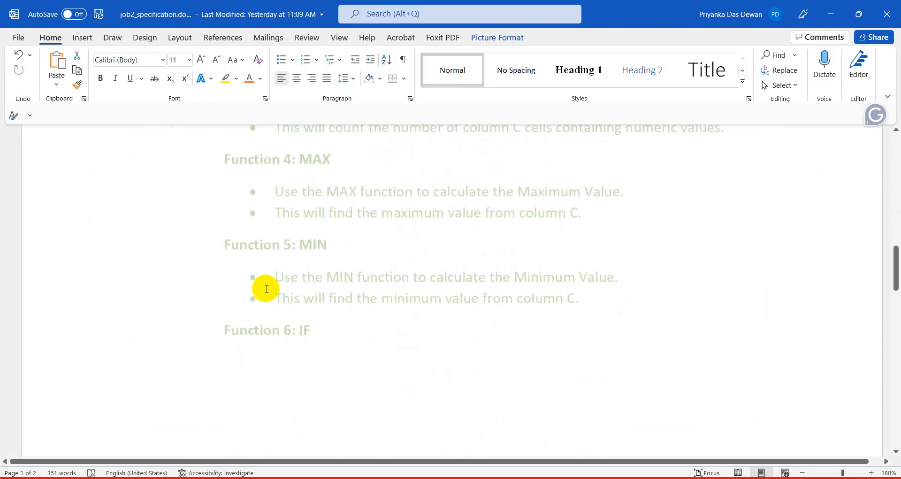
{"action": "scroll", "coordinate": [268, 305], "scroll_direction": "down", "scroll_amount": 5}
{"action": "scroll", "coordinate": [268, 321], "scroll_direction": "down", "scroll_amount": 5}
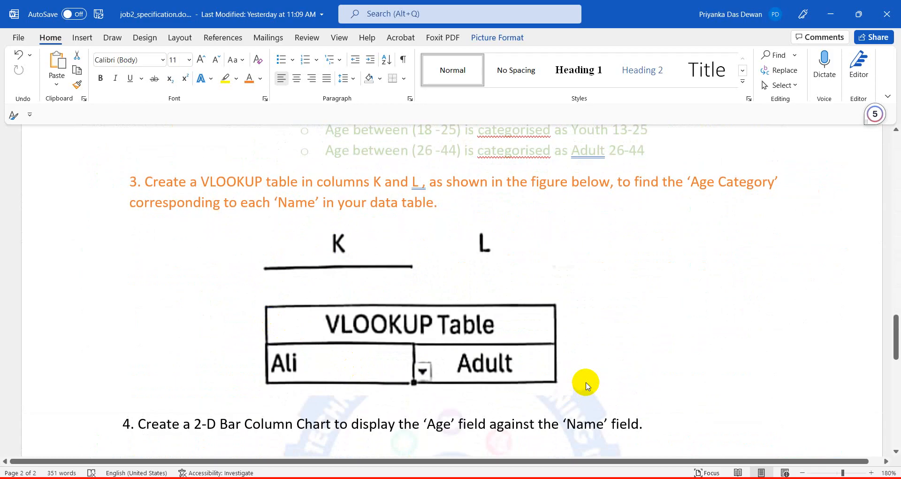
{"action": "scroll", "coordinate": [584, 378], "scroll_direction": "down", "scroll_amount": 2}
Colour the item 4 bar-chart instruction line green.
{"action": "scroll", "coordinate": [327, 358], "scroll_direction": "down", "scroll_amount": 2}
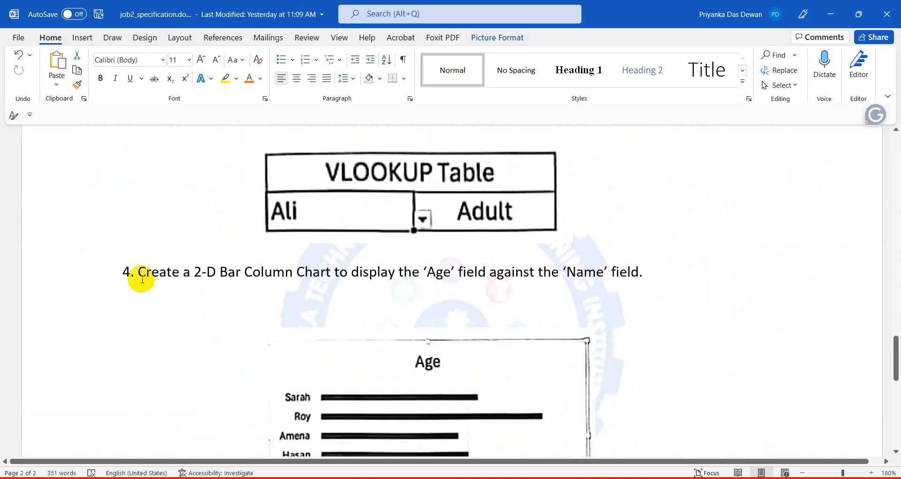
{"action": "left_click_drag", "start_coordinate": [138, 272], "coordinate": [758, 283]}
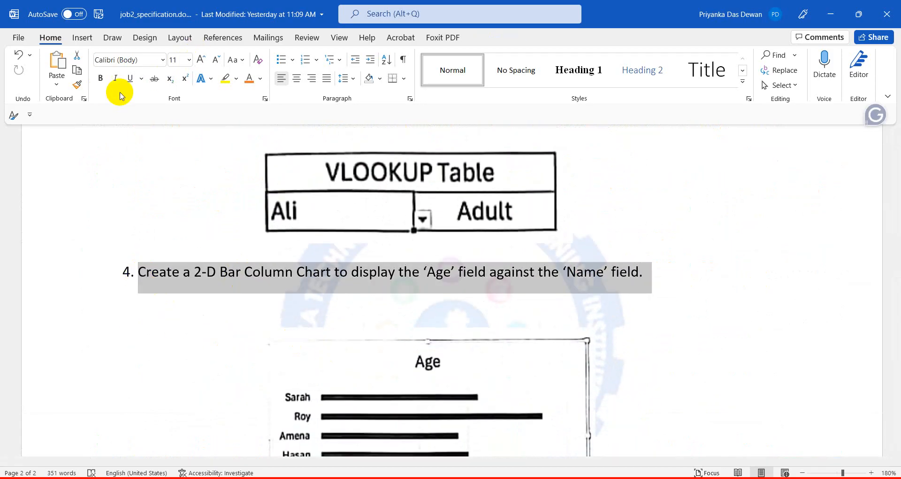
{"action": "left_click", "coordinate": [260, 79]}
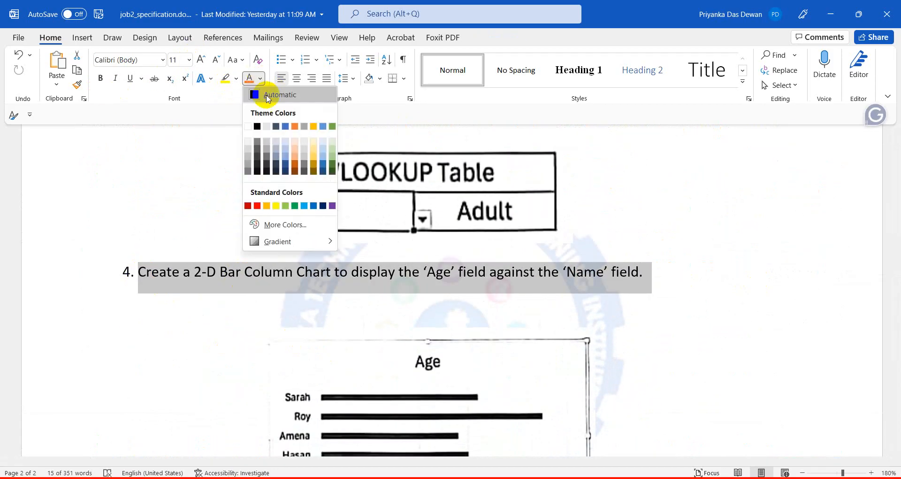
{"action": "left_click", "coordinate": [332, 161]}
{"action": "scroll", "coordinate": [368, 275], "scroll_direction": "down", "scroll_amount": 6}
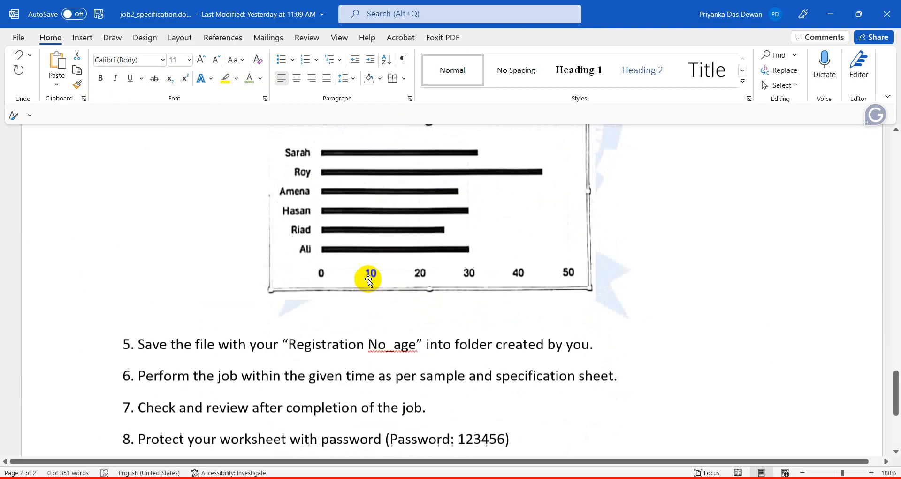
{"action": "scroll", "coordinate": [367, 274], "scroll_direction": "up", "scroll_amount": 5}
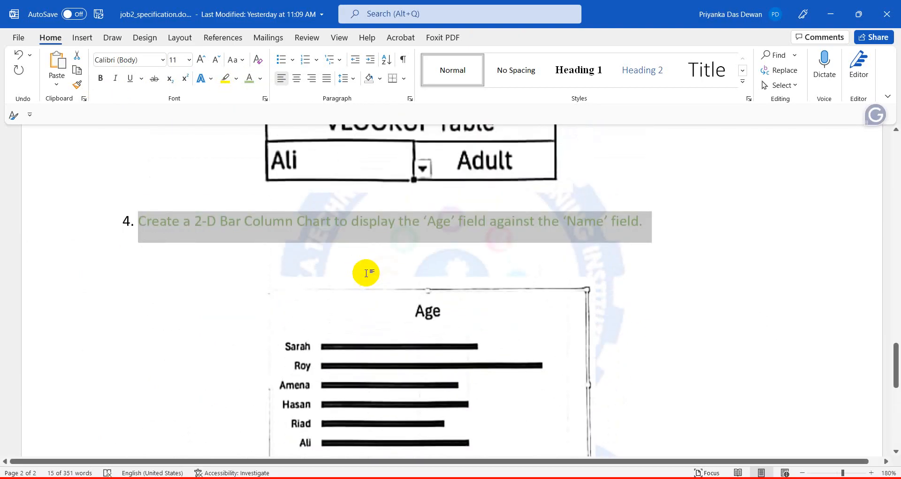
{"action": "scroll", "coordinate": [366, 273], "scroll_direction": "down", "scroll_amount": 6}
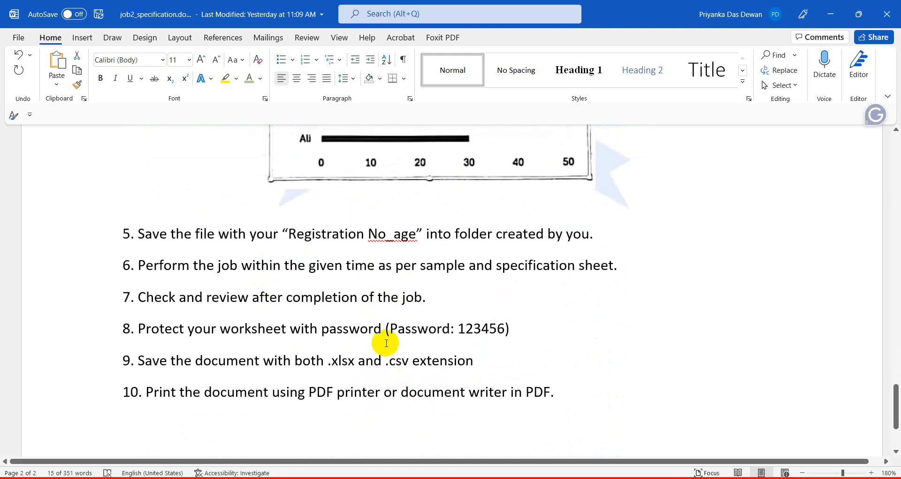
{"action": "scroll", "coordinate": [386, 343], "scroll_direction": "up", "scroll_amount": 8}
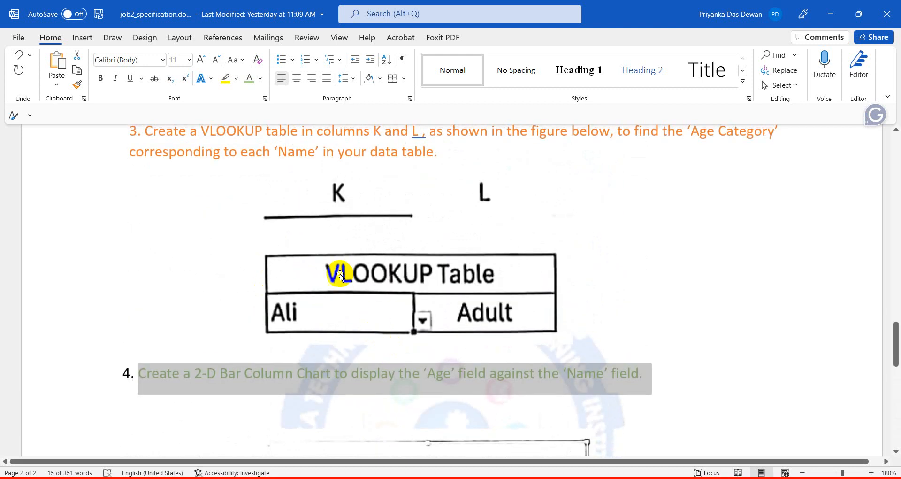
Select the VLOOKUP table figure, then switch to the age.xlsx workbook.
{"action": "left_click", "coordinate": [339, 274]}
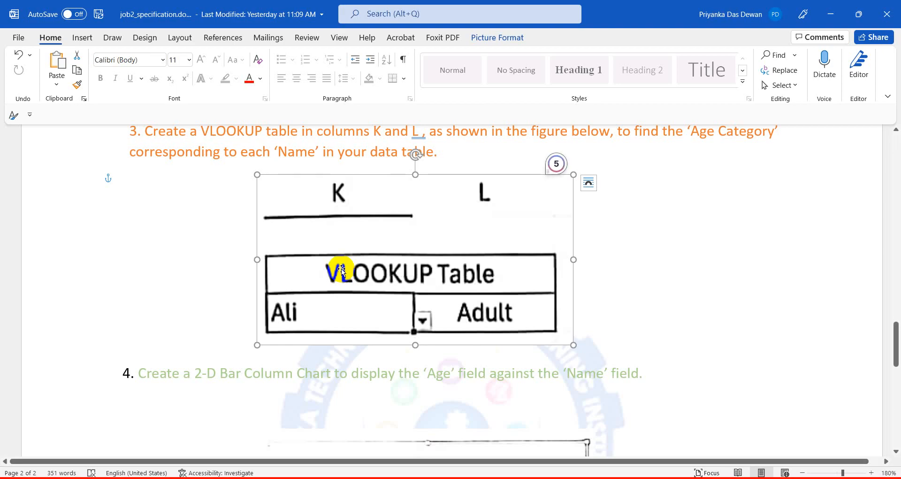
{"action": "mouse_move", "coordinate": [407, 475]}
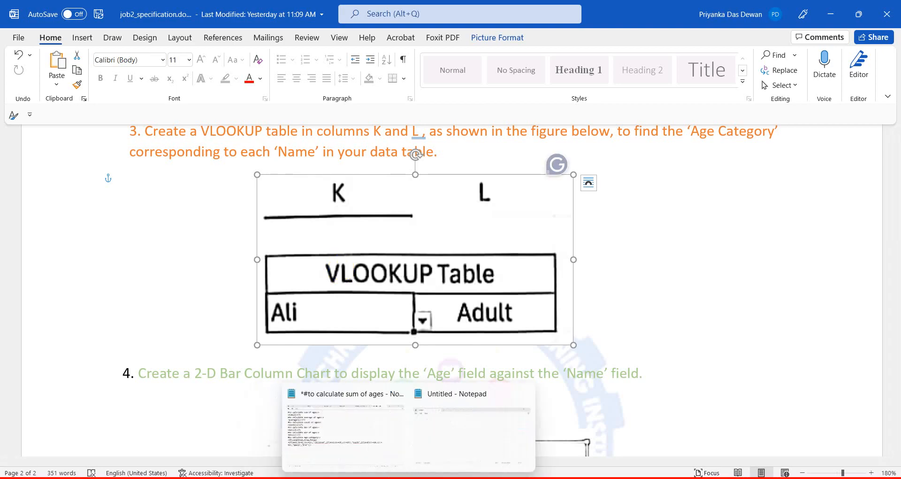
{"action": "left_click", "coordinate": [351, 475]}
{"action": "left_click", "coordinate": [314, 402]}
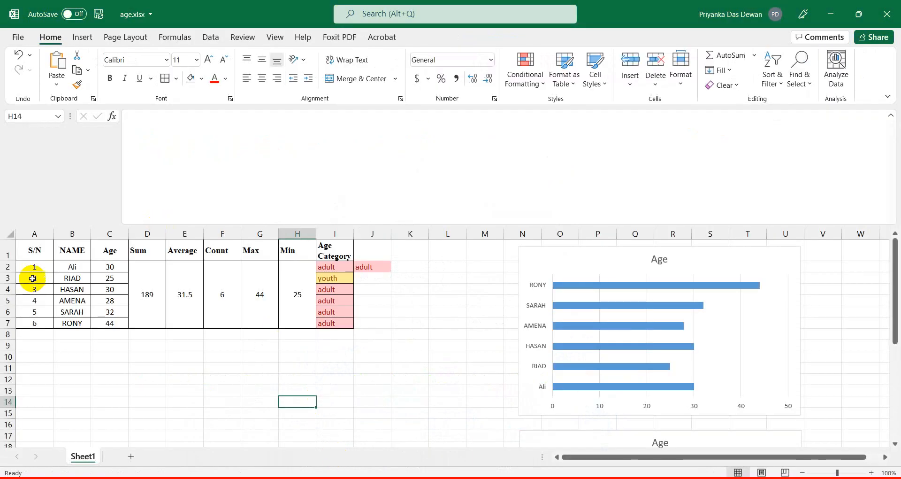
Zoom the worksheet in to 170%.
{"action": "left_click", "coordinate": [871, 473]}
{"action": "left_click", "coordinate": [871, 473]}
{"action": "left_click", "coordinate": [871, 473]}
{"action": "left_click", "coordinate": [871, 472]}
{"action": "left_click", "coordinate": [871, 473]}
{"action": "left_click", "coordinate": [871, 473]}
{"action": "left_click", "coordinate": [871, 473]}
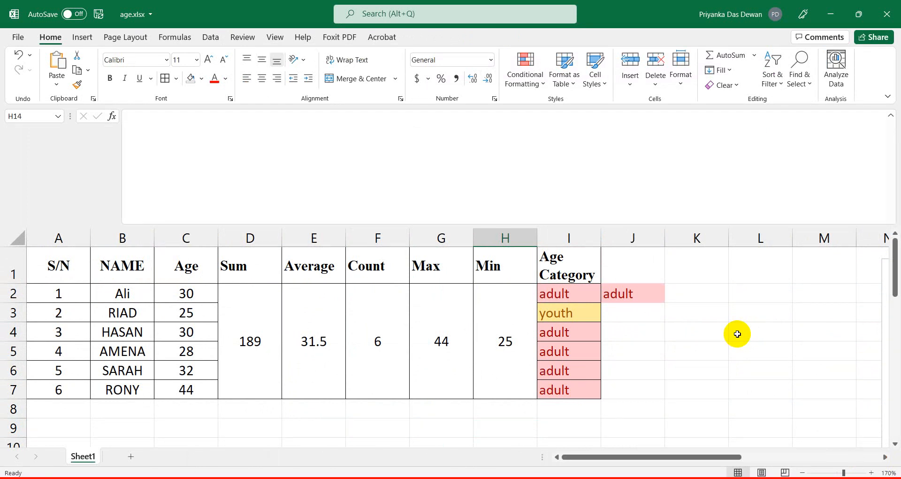
Merge and centre cells K1:L1 into one heading cell.
{"action": "left_click", "coordinate": [711, 272]}
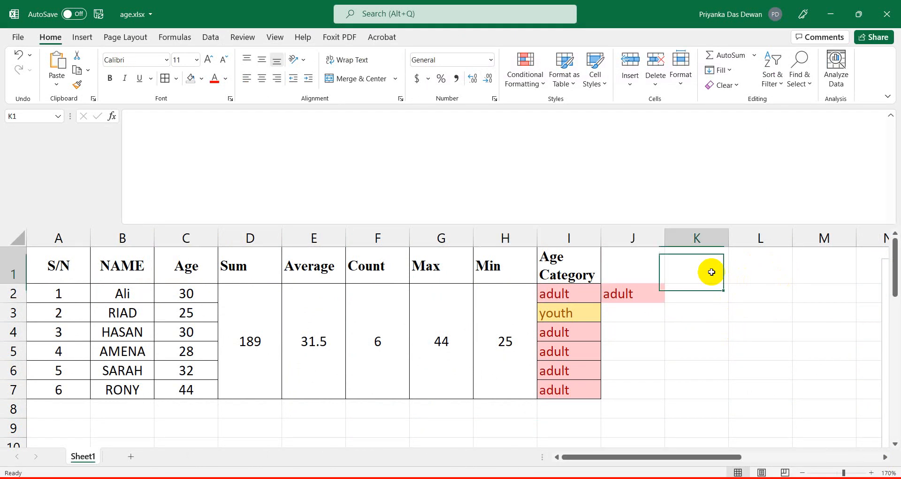
{"action": "left_click", "coordinate": [752, 267]}
{"action": "left_click", "coordinate": [711, 264]}
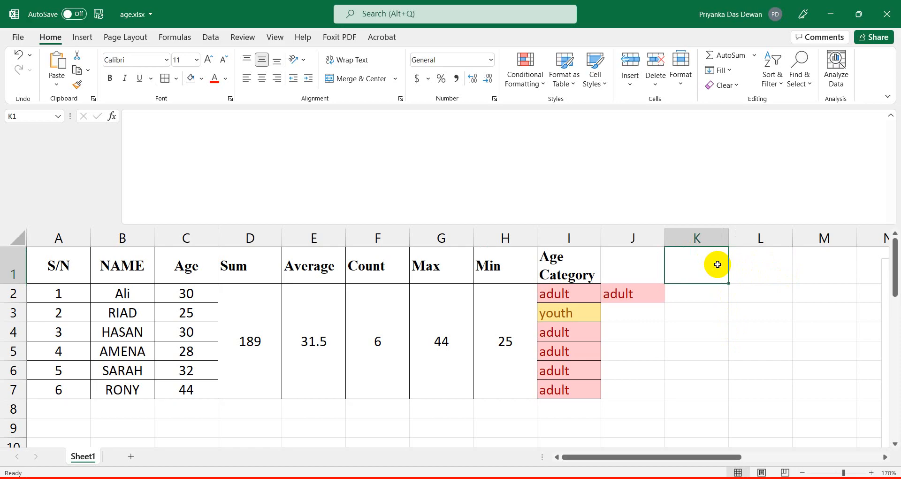
{"action": "key", "text": "shift+Right"}
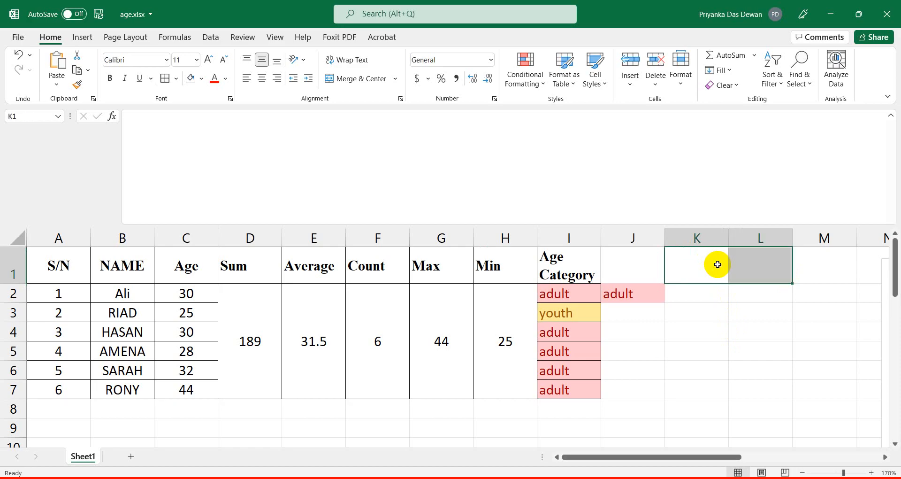
{"action": "left_click", "coordinate": [718, 264]}
{"action": "left_click", "coordinate": [744, 259]}
{"action": "left_click", "coordinate": [714, 266]}
{"action": "left_click", "coordinate": [742, 263]}
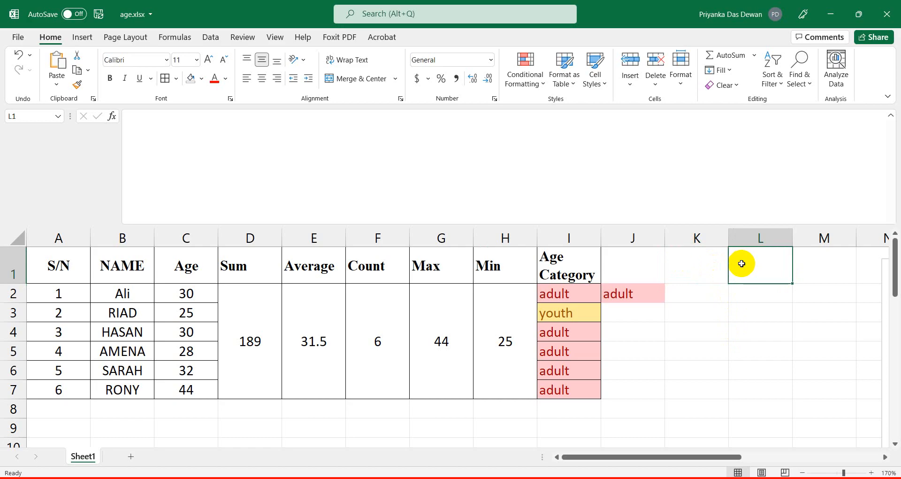
{"action": "left_click", "coordinate": [702, 272]}
{"action": "key", "text": "shift+Right"}
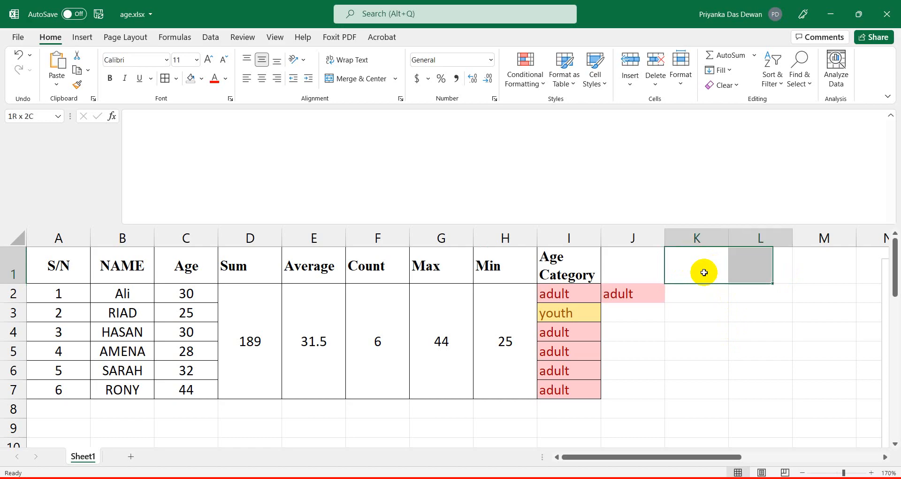
{"action": "left_click", "coordinate": [342, 79]}
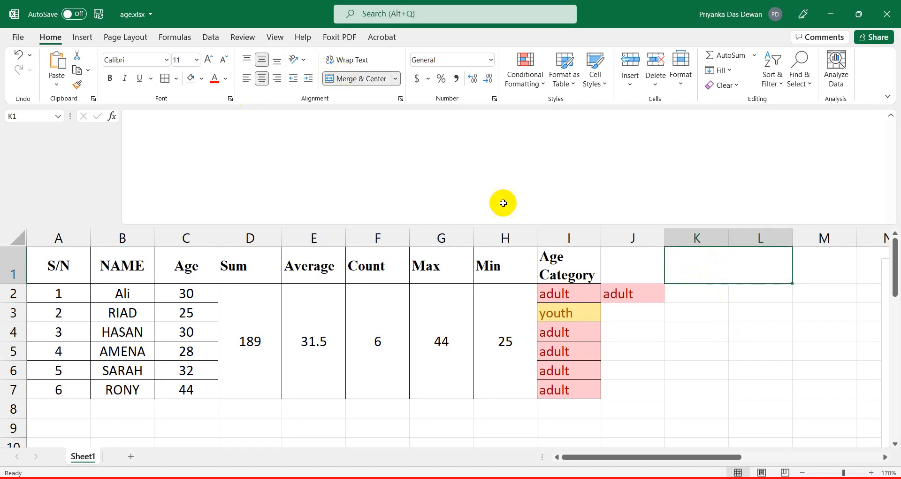
Type the heading 'Vlookup Table' into the merged K1 cell.
{"action": "double_click", "coordinate": [701, 270]}
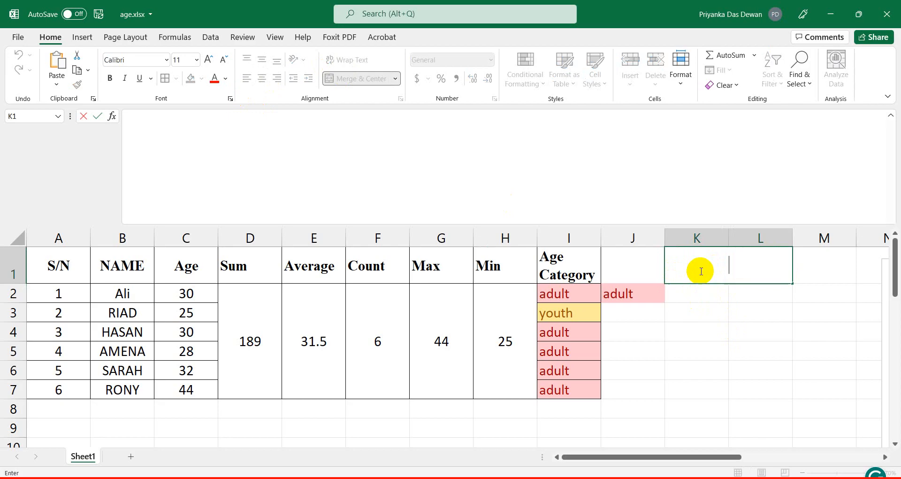
{"action": "type", "text": "Vllo"}
{"action": "key", "text": "BackSpace"}
{"action": "type", "text": "okk"}
{"action": "key", "text": "BackSpace"}
{"action": "type", "text": "ok"}
{"action": "type", "text": "p "}
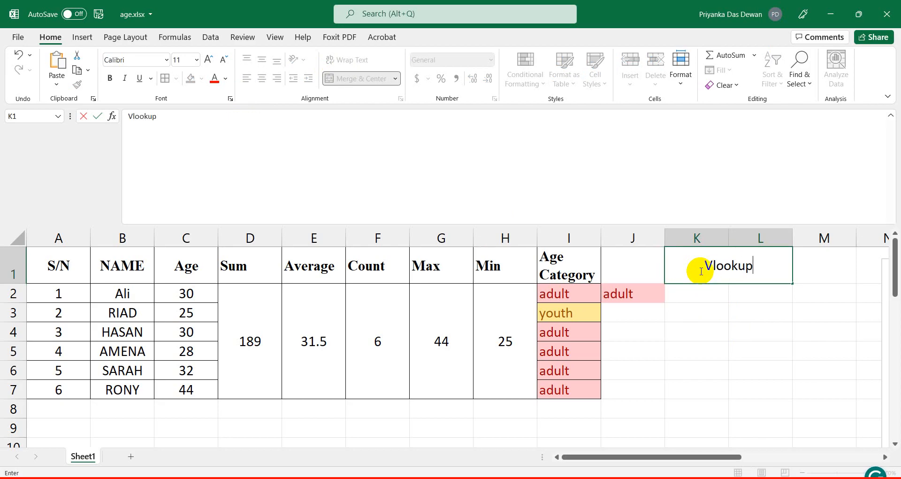
{"action": "type", "text": "Y"}
{"action": "type", "text": "abl"}
{"action": "type", "text": "e"}
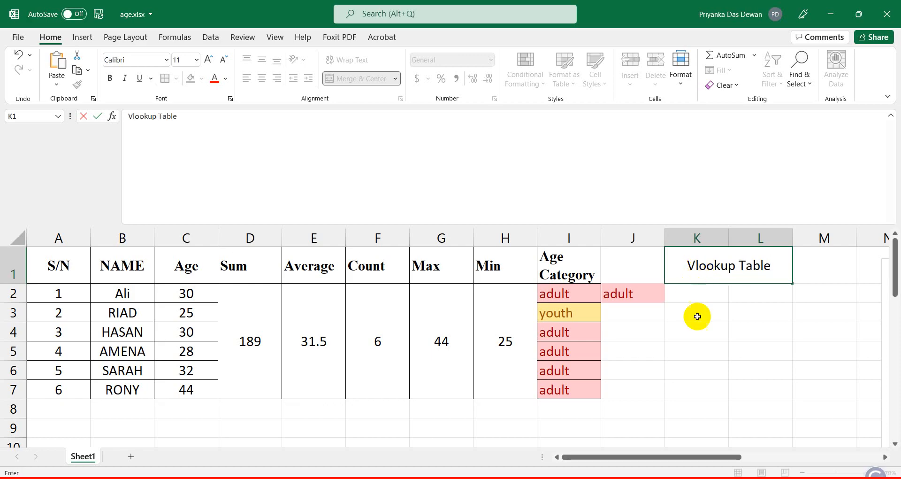
Enter headers Name in K2 and Age Category in L2, with L2 text wrapped.
{"action": "left_click", "coordinate": [694, 312]}
{"action": "left_click", "coordinate": [707, 294]}
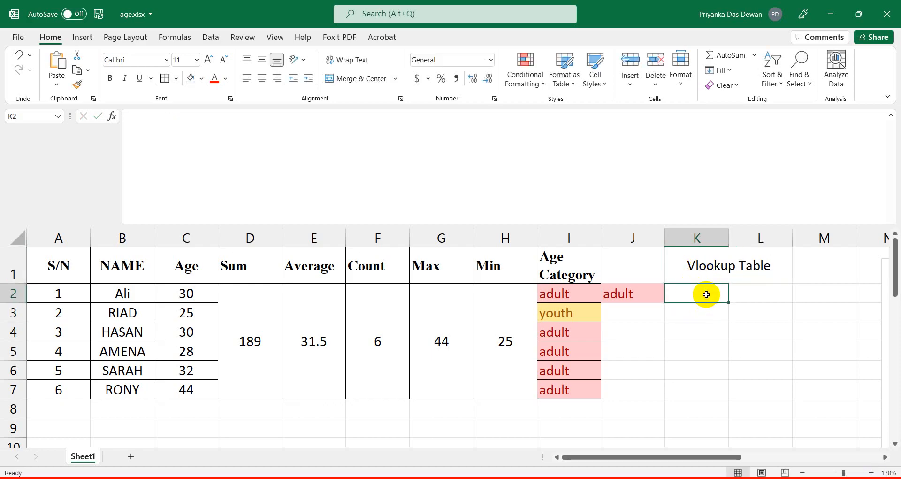
{"action": "type", "text": "Name"}
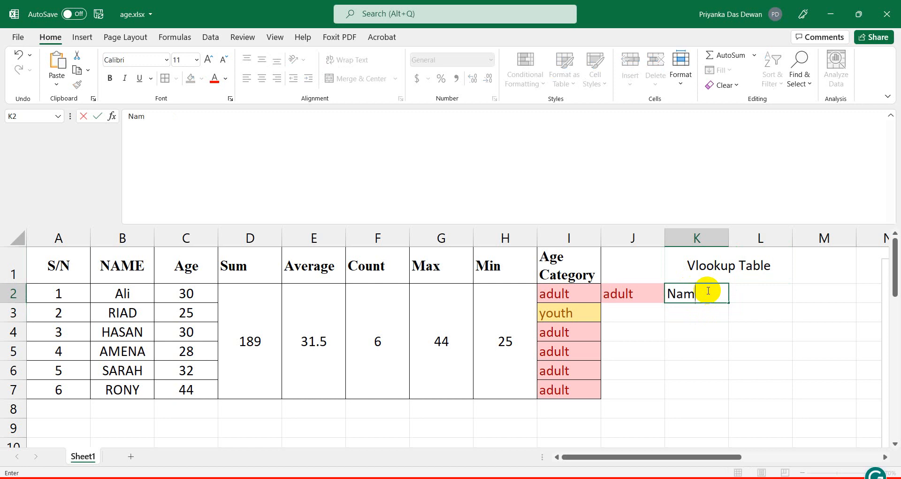
{"action": "left_click", "coordinate": [746, 294]}
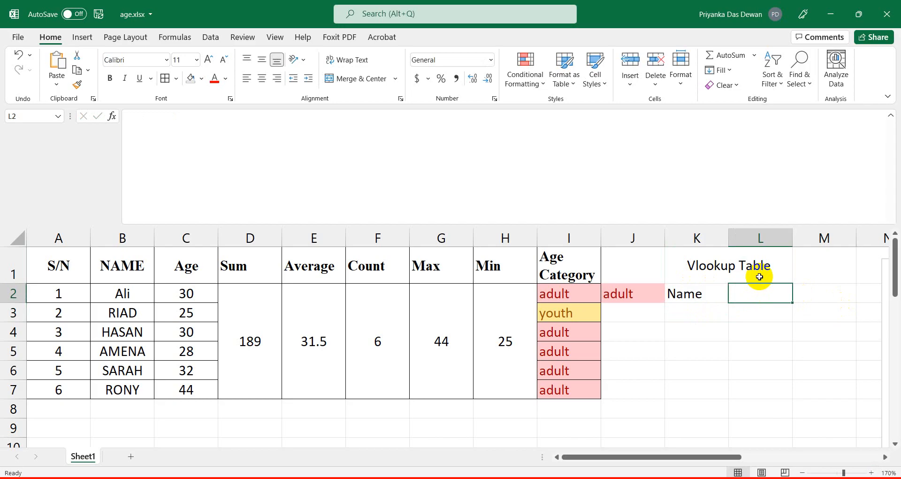
{"action": "type", "text": "Age"}
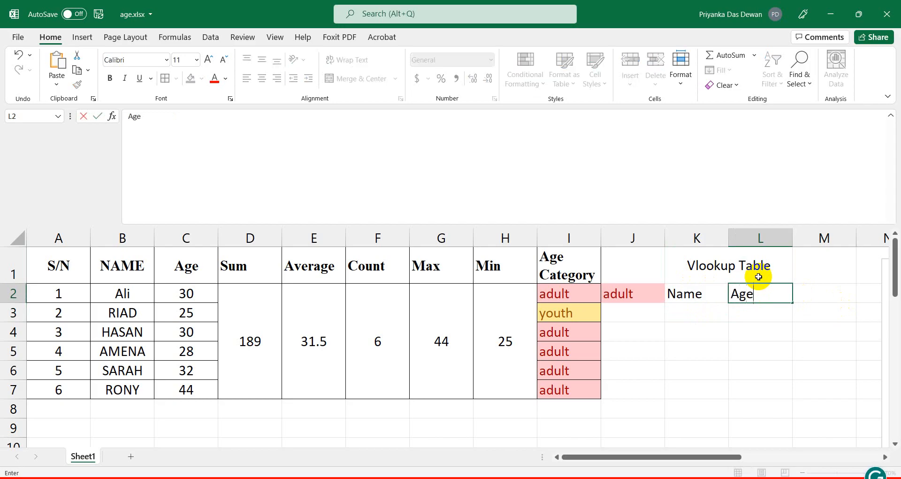
{"action": "type", "text": " Category"}
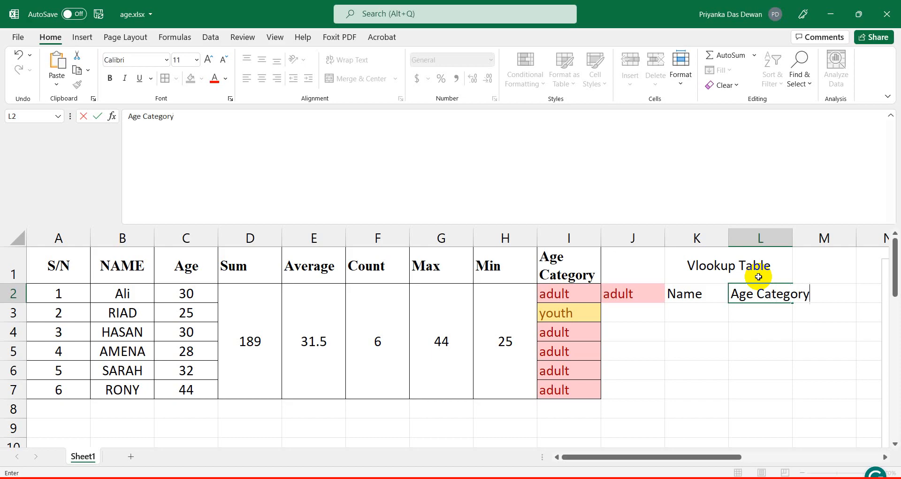
{"action": "left_click", "coordinate": [807, 369]}
{"action": "left_click", "coordinate": [760, 293]}
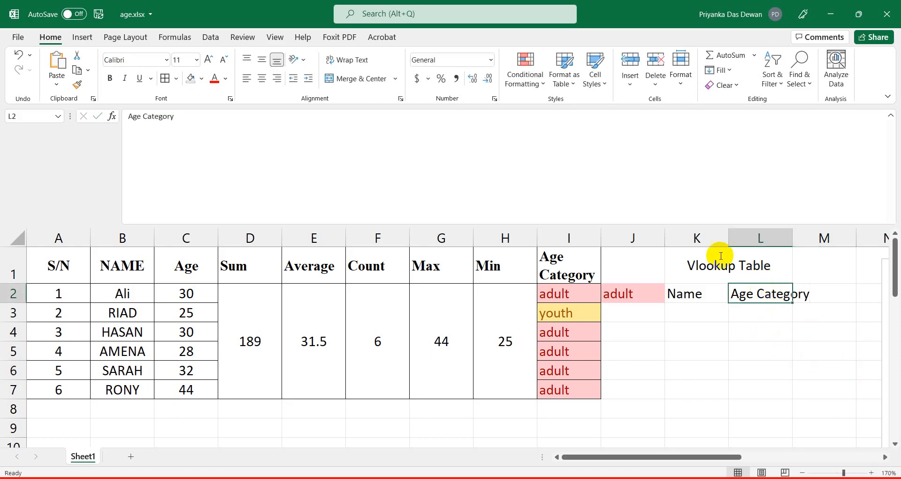
{"action": "left_click", "coordinate": [352, 73]}
Clear the stray 'adult' from J2 and bold the K2:L2 headers.
{"action": "left_click", "coordinate": [698, 329]}
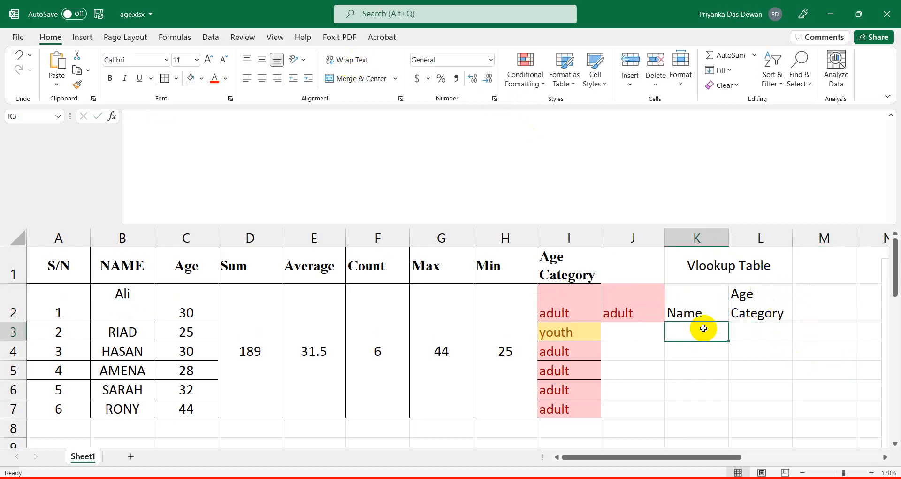
{"action": "left_click", "coordinate": [641, 307]}
{"action": "key", "text": "Delete"}
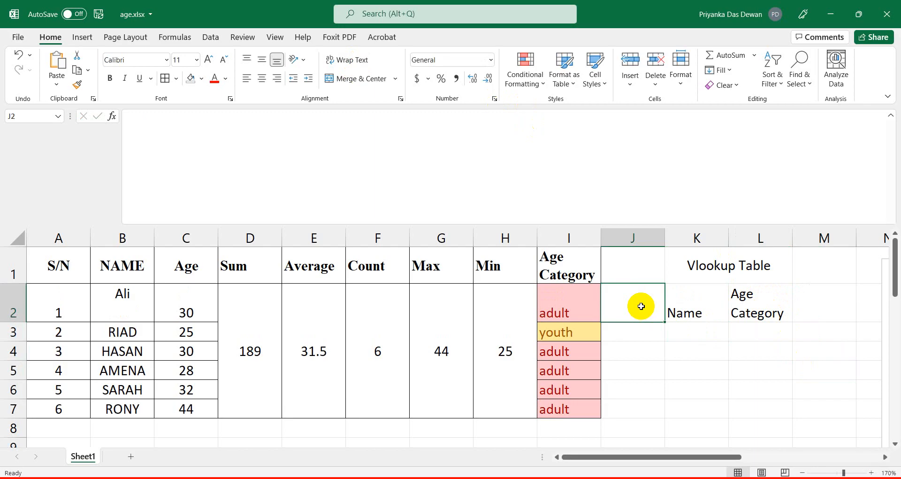
{"action": "left_click", "coordinate": [731, 400]}
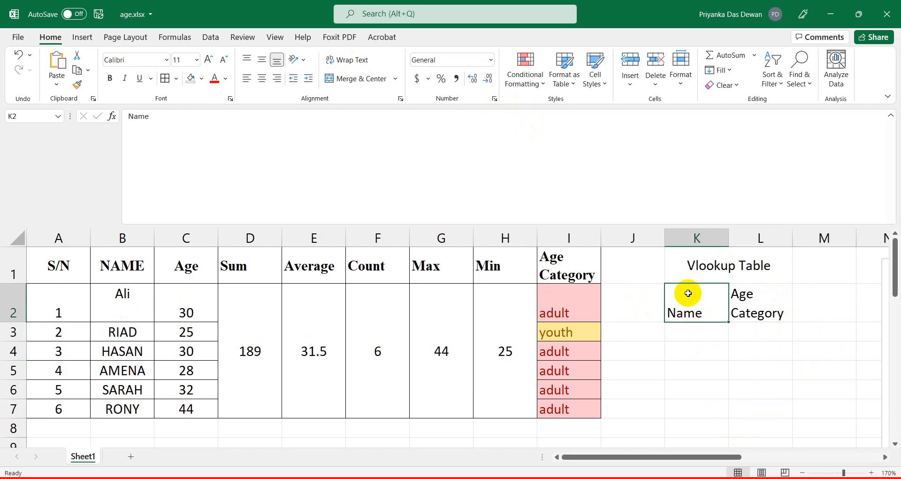
{"action": "key", "text": "shift+Right"}
{"action": "left_click", "coordinate": [110, 78]}
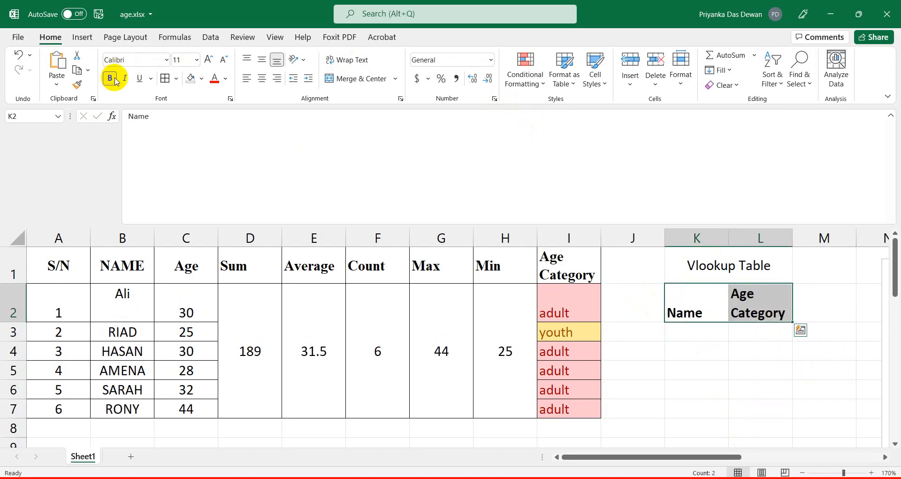
Apply All Borders to the K1:L3 lookup table.
{"action": "left_click", "coordinate": [705, 270]}
{"action": "key", "text": "shift+Down"}
{"action": "key", "text": "shift+Down"}
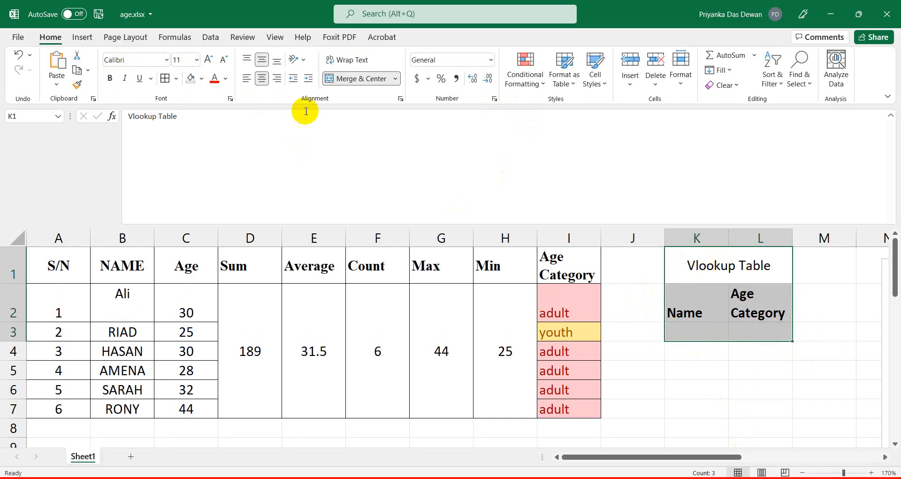
{"action": "left_click", "coordinate": [165, 79]}
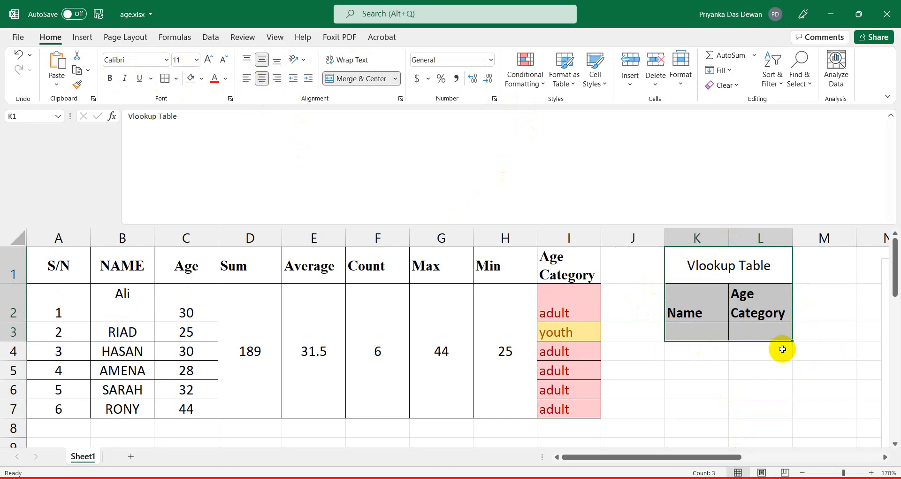
{"action": "left_click", "coordinate": [669, 328]}
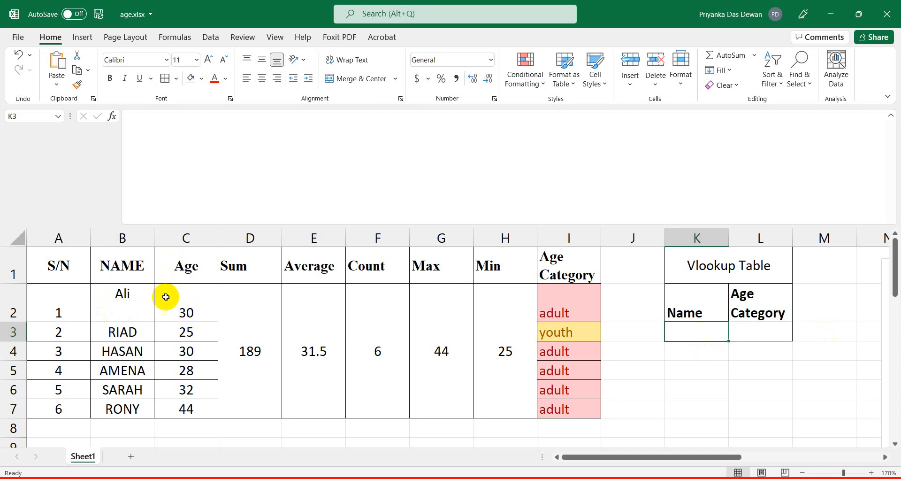
Enter a test name in K3 with the category 'adult' in L3.
{"action": "left_click", "coordinate": [128, 299]}
{"action": "left_click", "coordinate": [662, 333]}
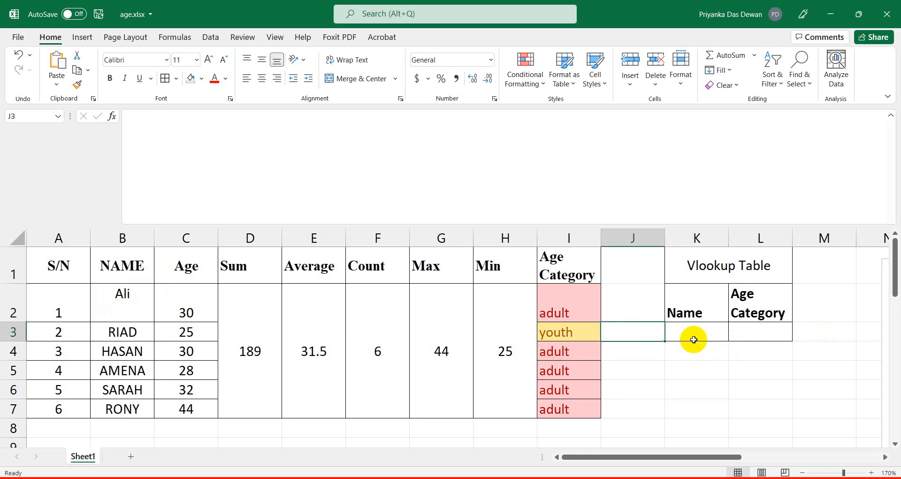
{"action": "left_click", "coordinate": [670, 333]}
{"action": "type", "text": "ali"}
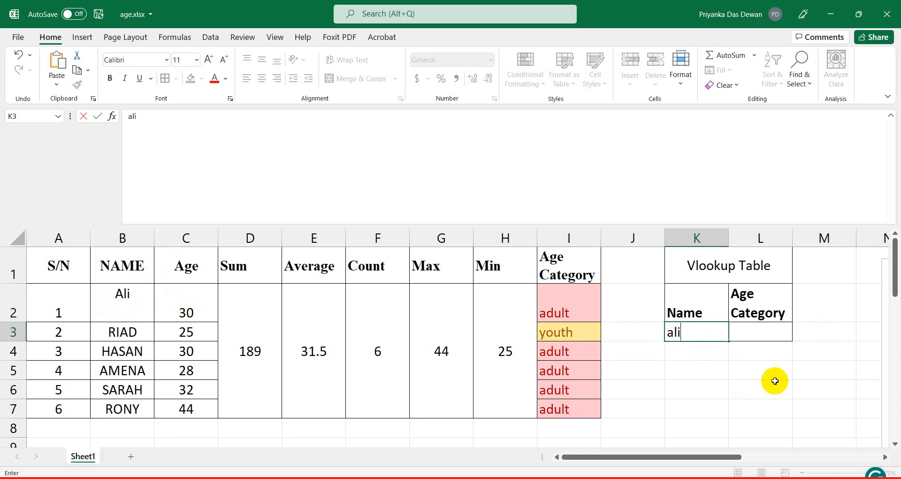
{"action": "left_click", "coordinate": [763, 330]}
{"action": "type", "text": "adu"}
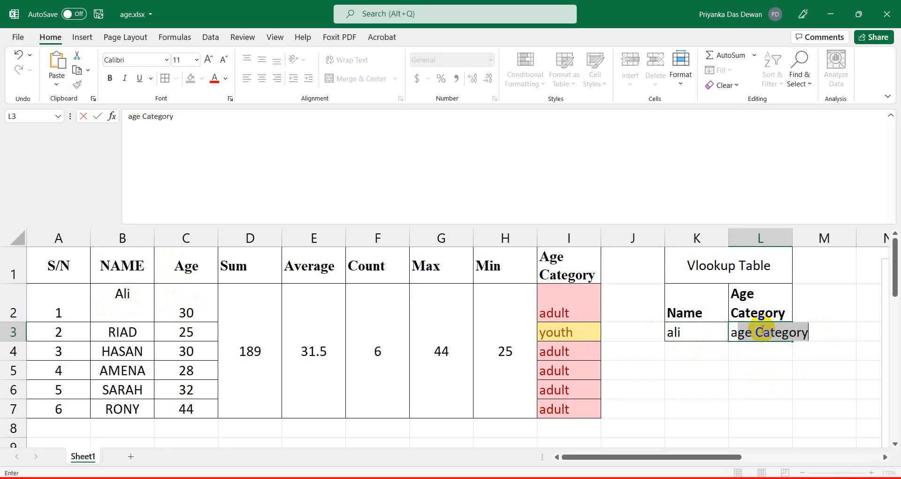
{"action": "type", "text": "lt"}
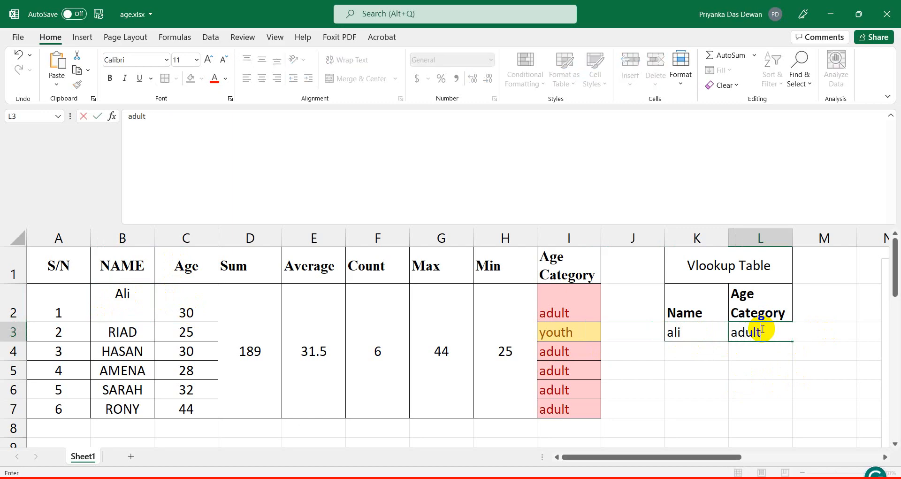
{"action": "left_click", "coordinate": [708, 367]}
Replace the entry with a listed name and the category 'youth'.
{"action": "left_click", "coordinate": [683, 330]}
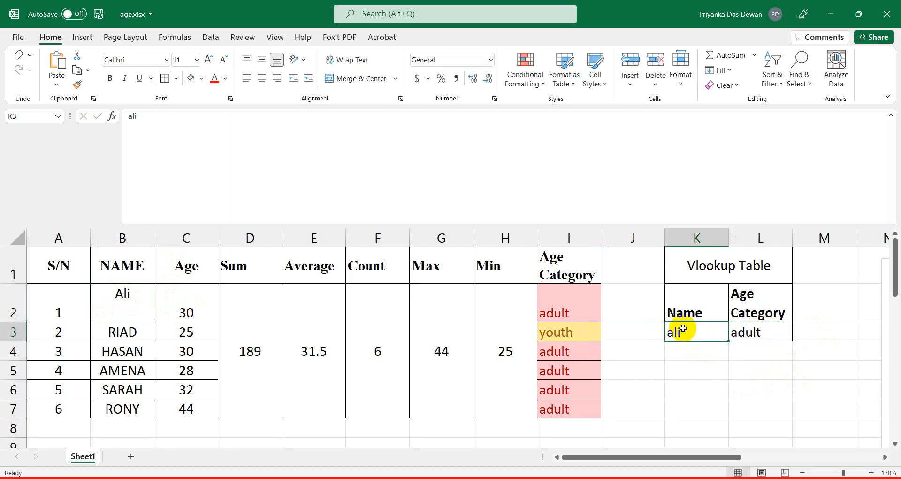
{"action": "type", "text": "riad"}
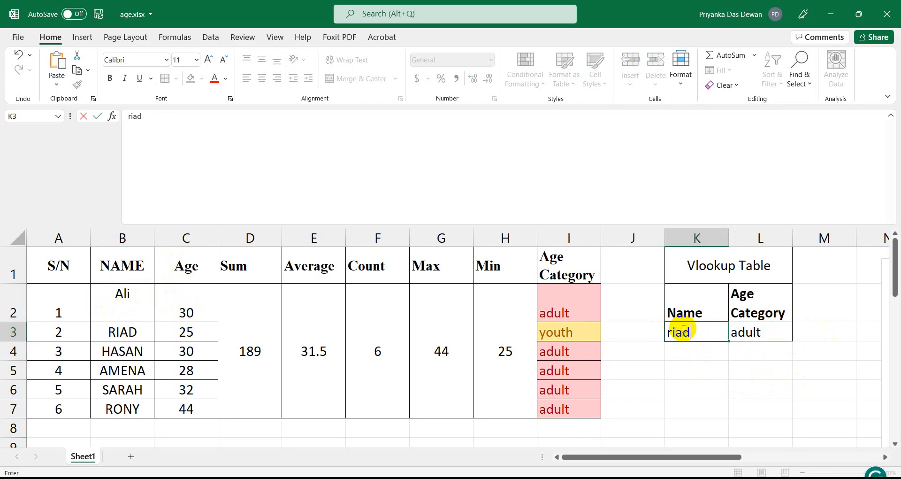
{"action": "left_click", "coordinate": [746, 333]}
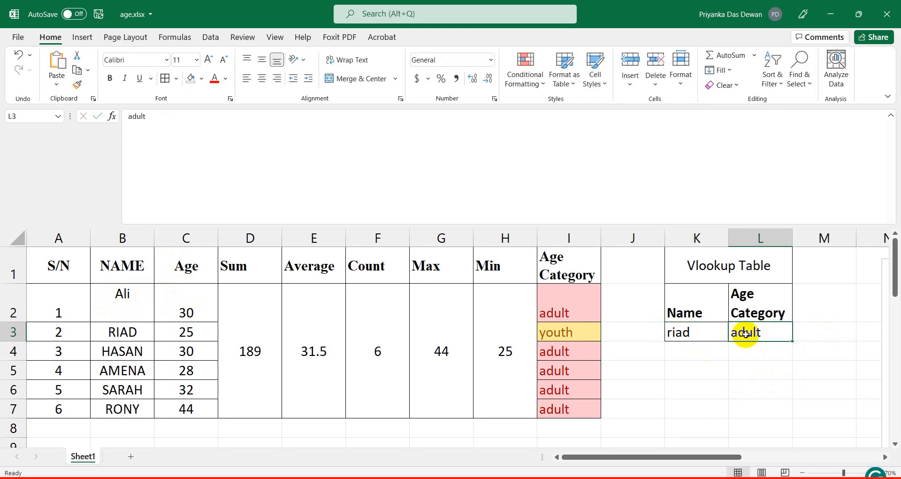
{"action": "type", "text": "youth"}
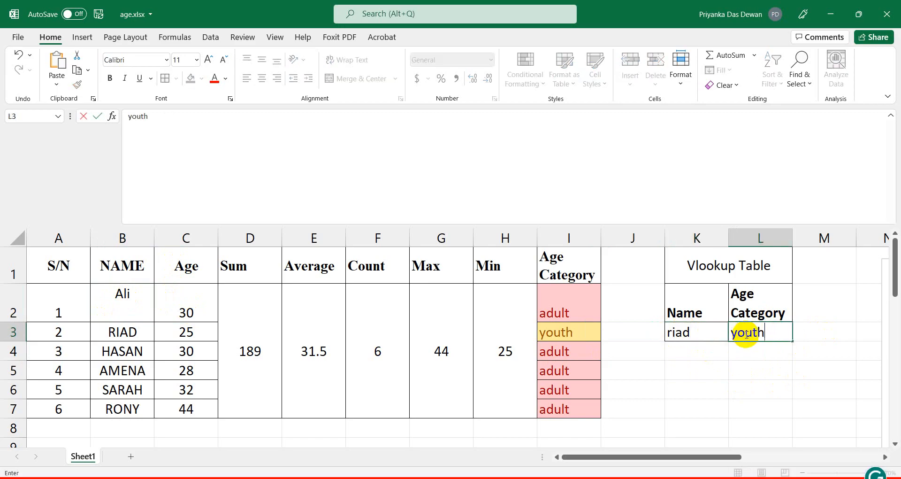
{"action": "left_click", "coordinate": [714, 406]}
Check the name in K3 against the 'youth' category in L3.
{"action": "left_click", "coordinate": [679, 332]}
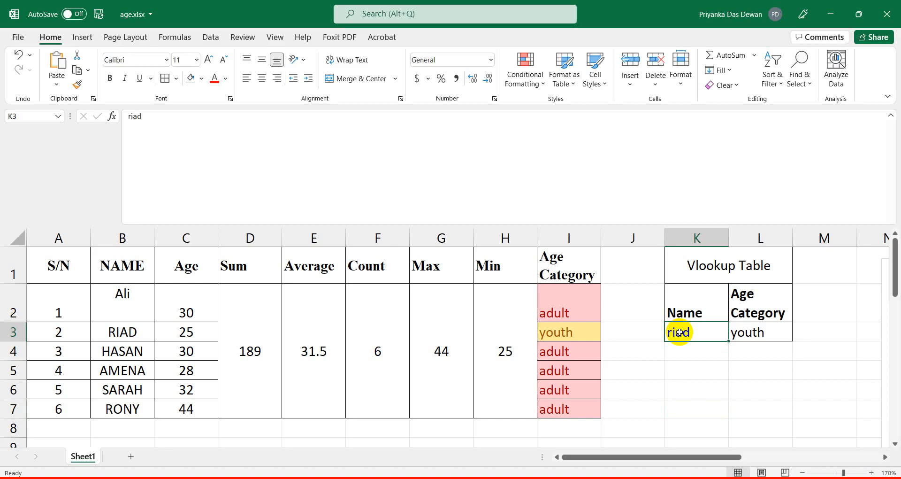
{"action": "left_click", "coordinate": [749, 332]}
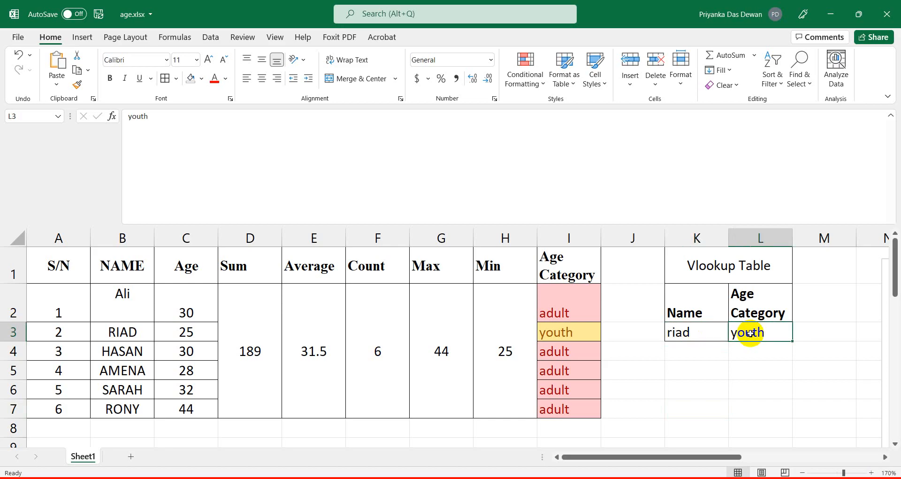
{"action": "left_click", "coordinate": [693, 333]}
{"action": "left_click", "coordinate": [744, 333]}
{"action": "left_click", "coordinate": [680, 332]}
{"action": "left_click", "coordinate": [756, 333]}
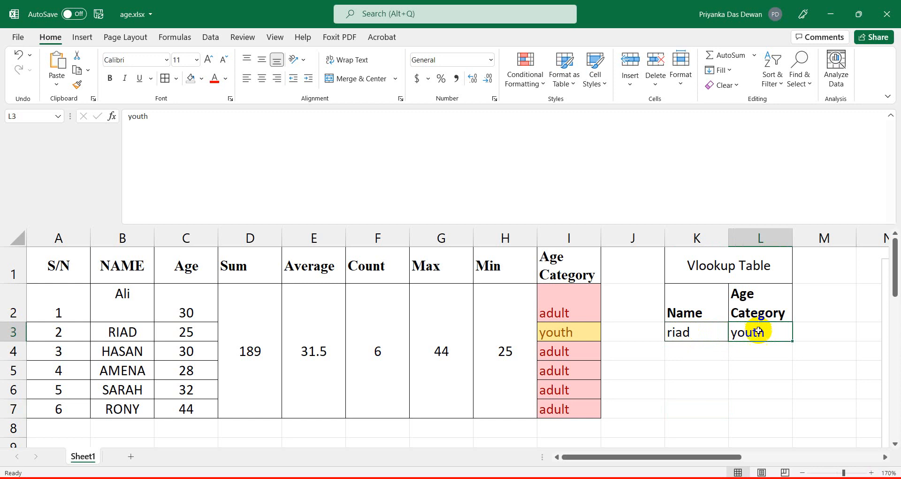
{"action": "left_click", "coordinate": [720, 370]}
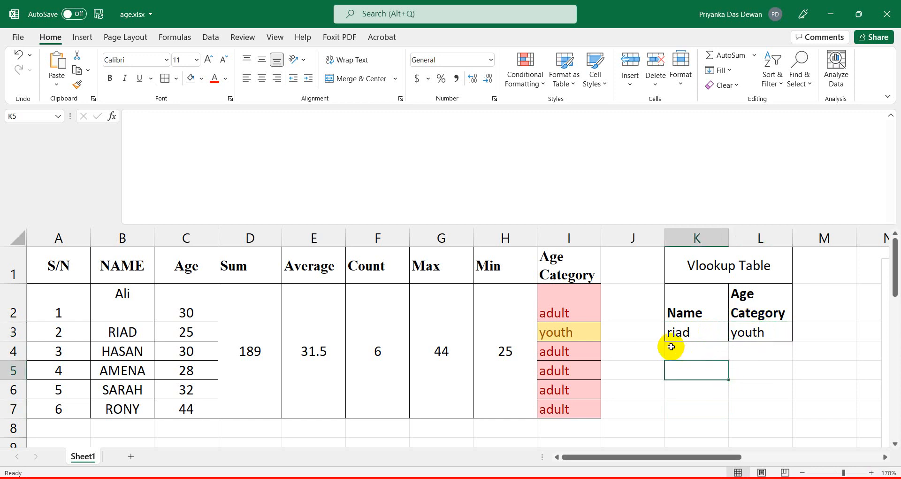
{"action": "left_click", "coordinate": [682, 334]}
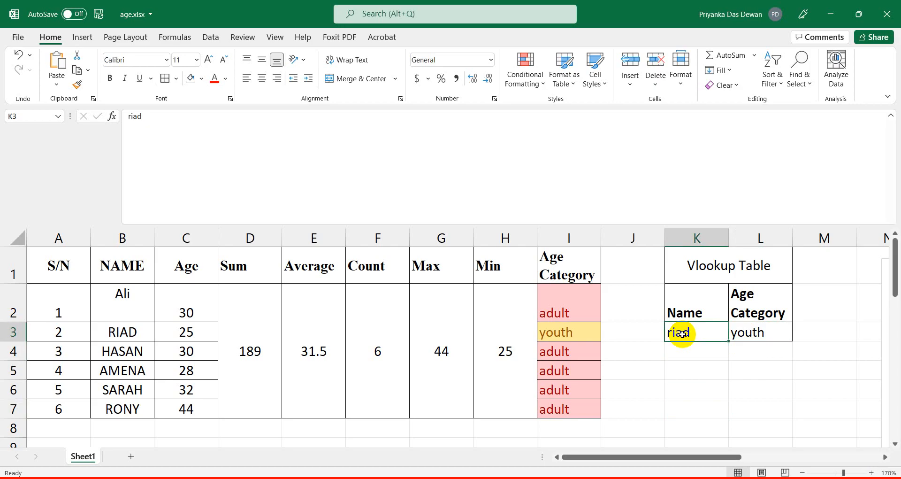
{"action": "left_click", "coordinate": [763, 331]}
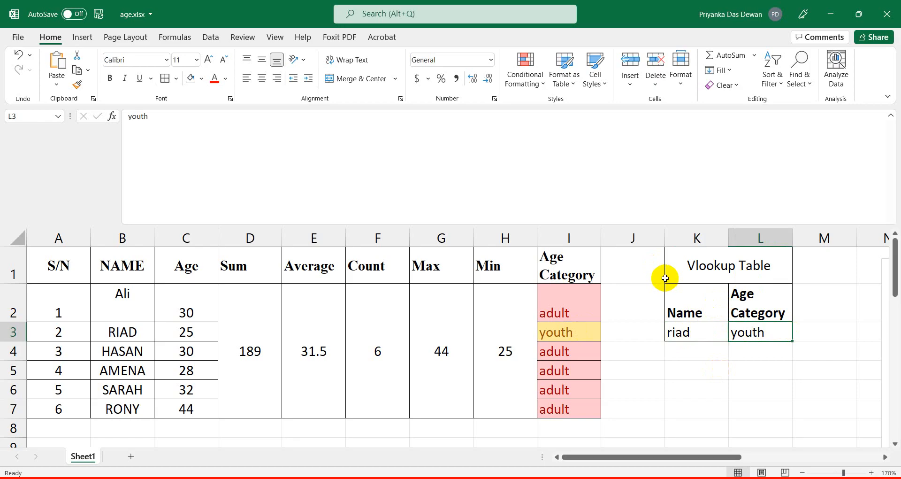
{"action": "left_click", "coordinate": [686, 353]}
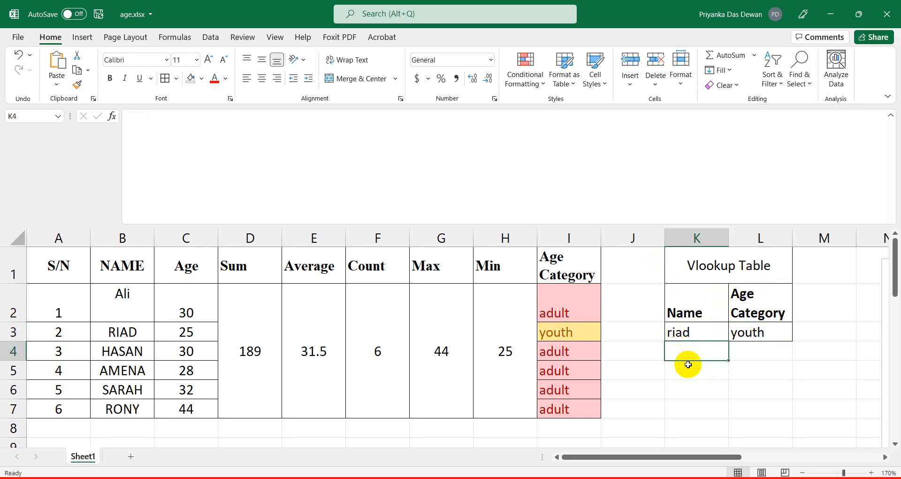
{"action": "left_click", "coordinate": [696, 333]}
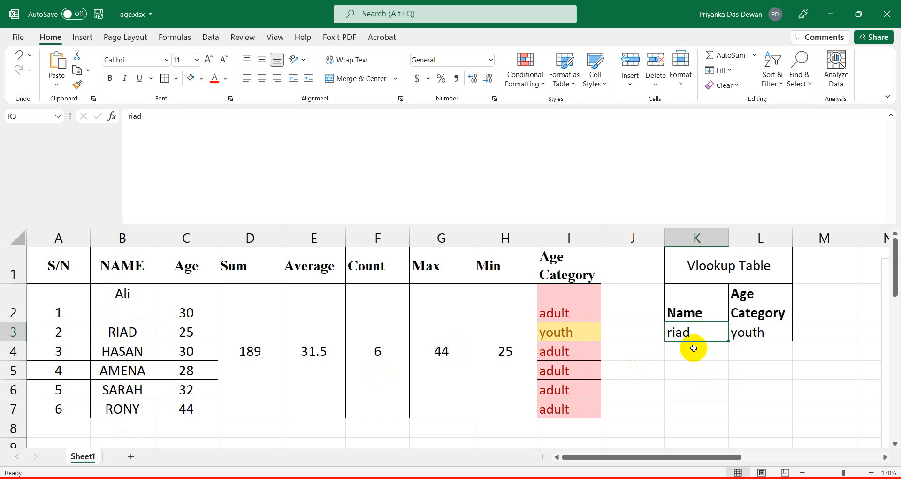
{"action": "left_click", "coordinate": [758, 334]}
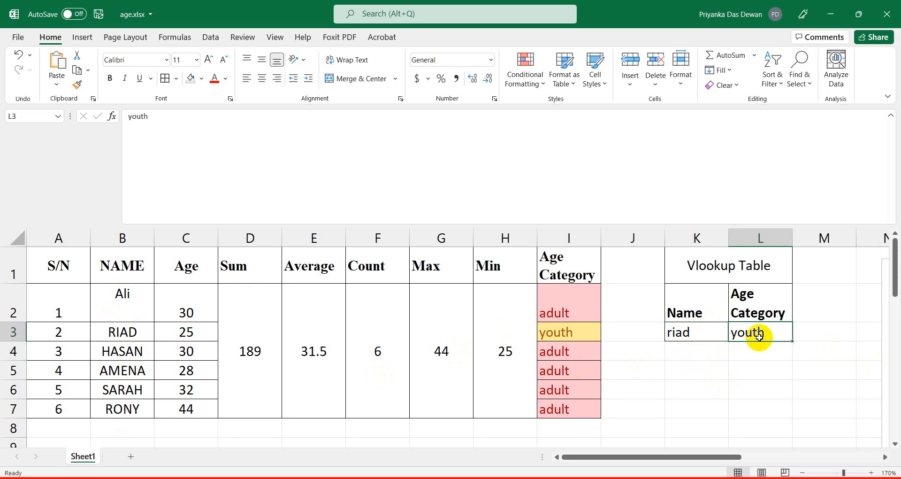
{"action": "left_click", "coordinate": [686, 338]}
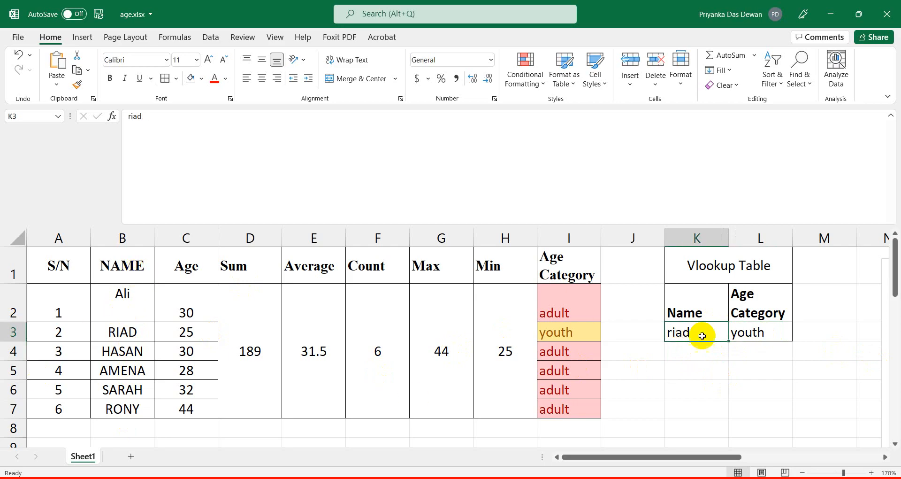
{"action": "left_click", "coordinate": [775, 332]}
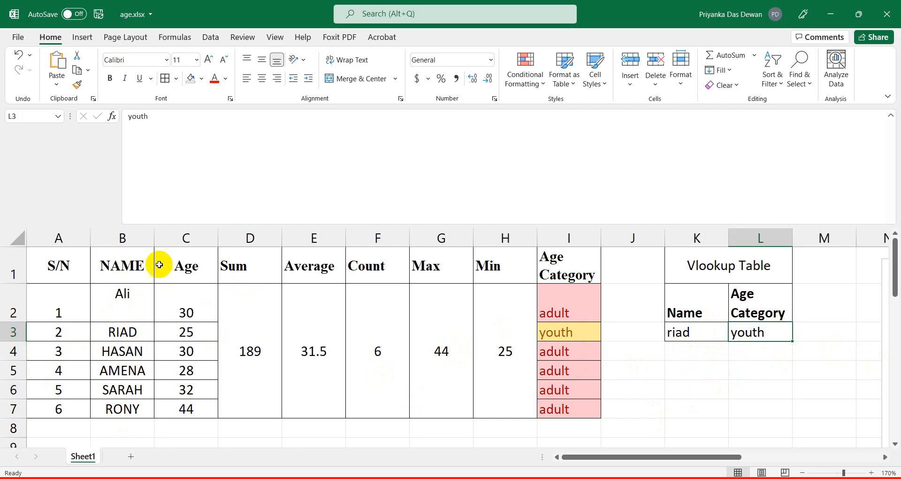
{"action": "left_click", "coordinate": [680, 328]}
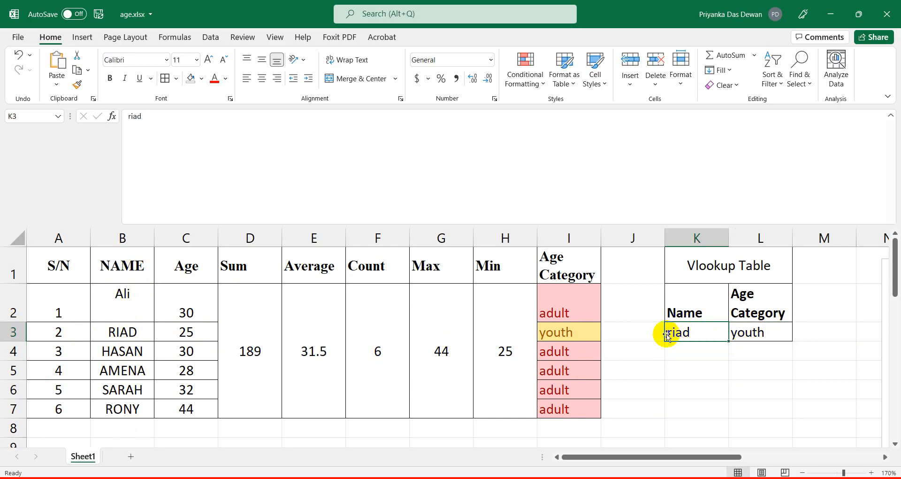
{"action": "left_click", "coordinate": [110, 312]}
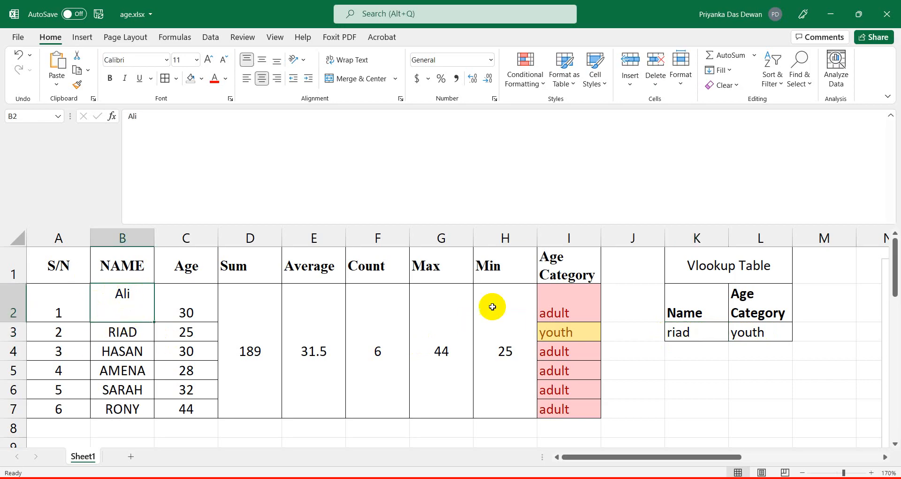
{"action": "left_click", "coordinate": [712, 332]}
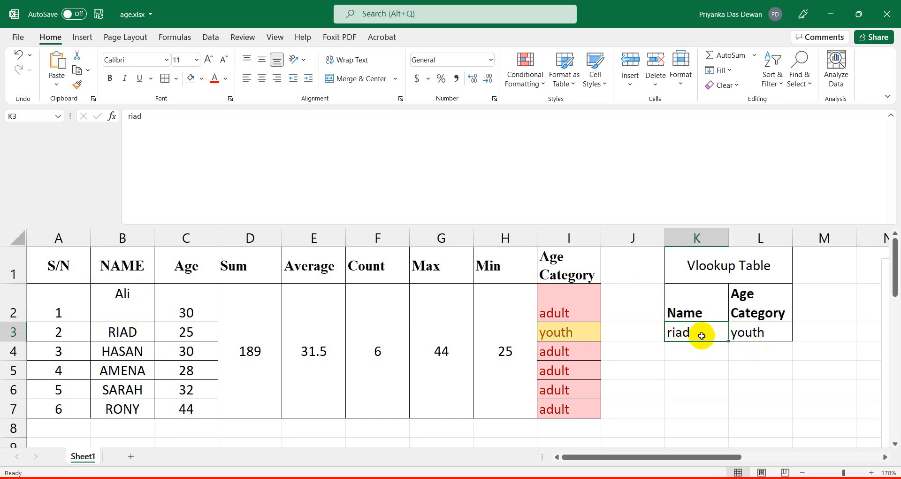
{"action": "left_click", "coordinate": [759, 330]}
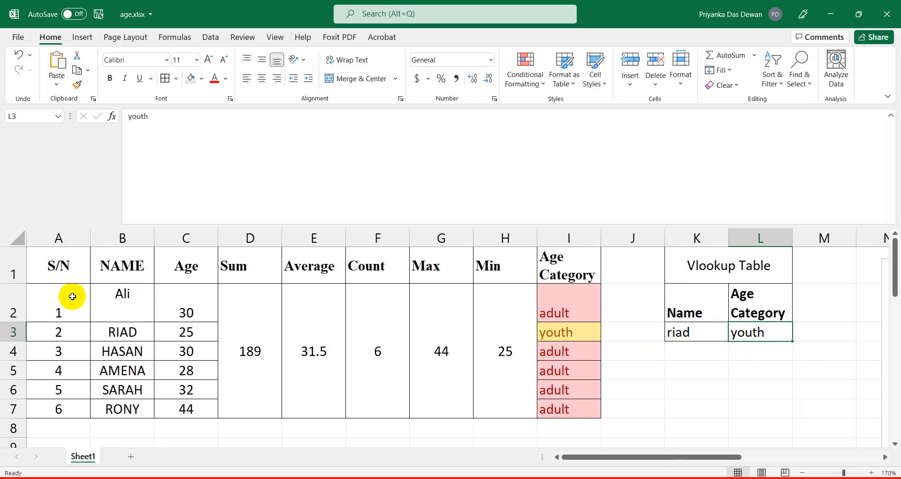
{"action": "left_click", "coordinate": [684, 330]}
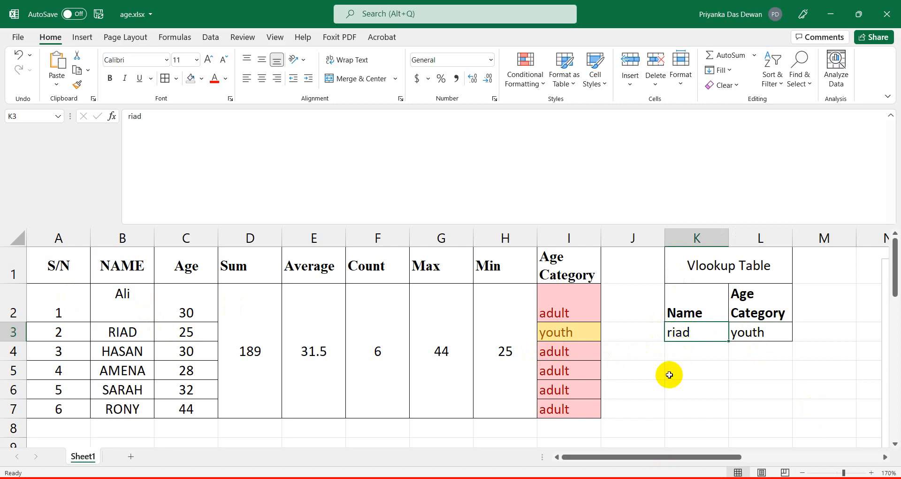
Give K3 a List data validation sourced from the names in B2:B7.
{"action": "left_click", "coordinate": [212, 40]}
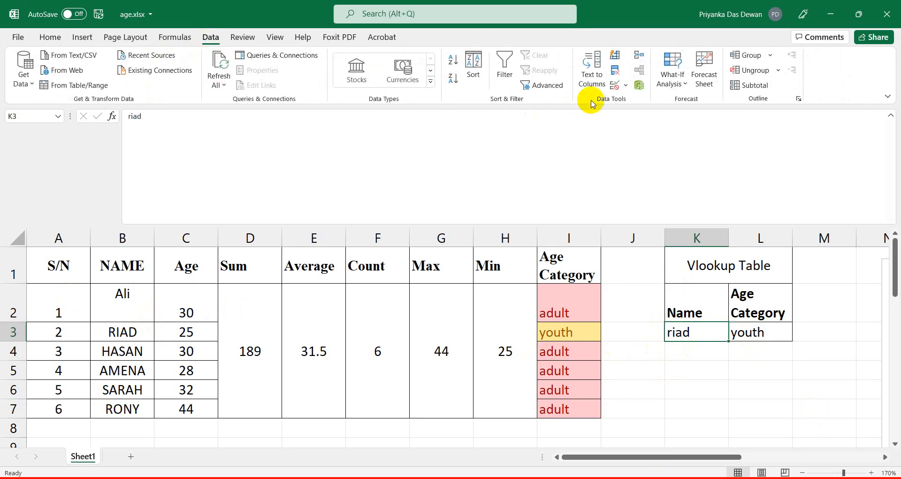
{"action": "left_click", "coordinate": [625, 85]}
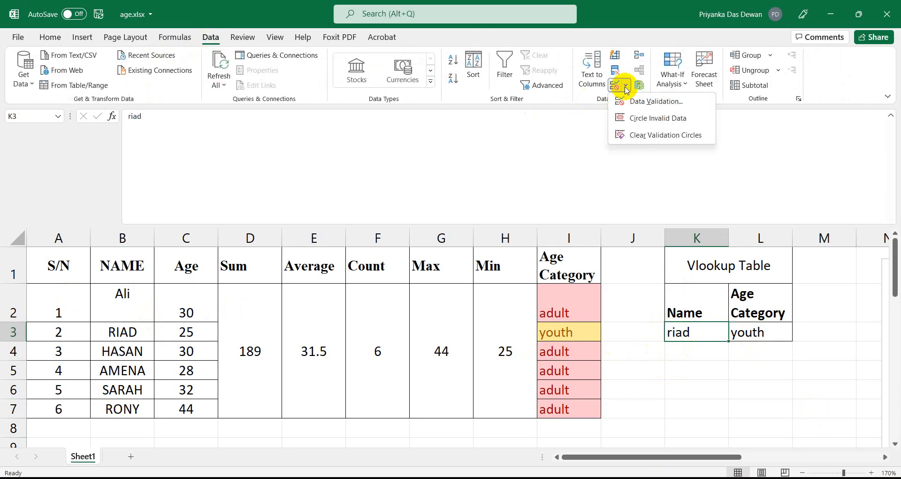
{"action": "left_click", "coordinate": [657, 102]}
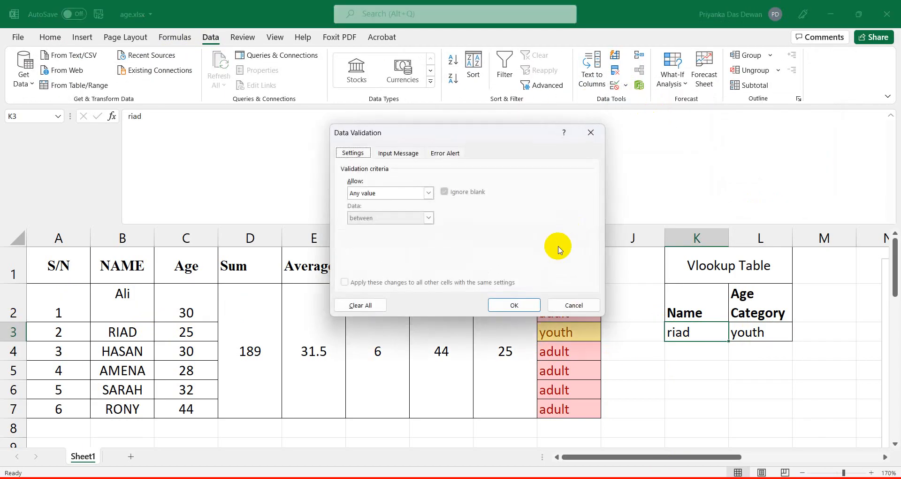
{"action": "left_click", "coordinate": [428, 192]}
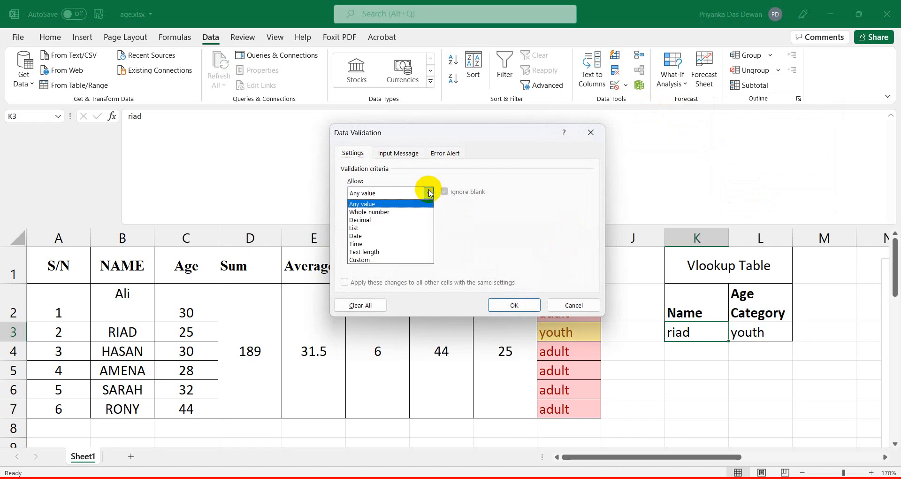
{"action": "left_click", "coordinate": [363, 229]}
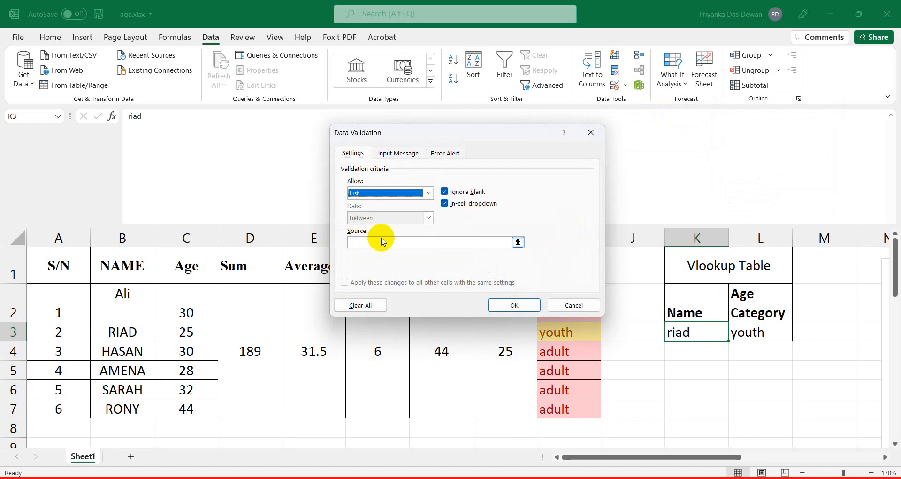
{"action": "left_click", "coordinate": [358, 243]}
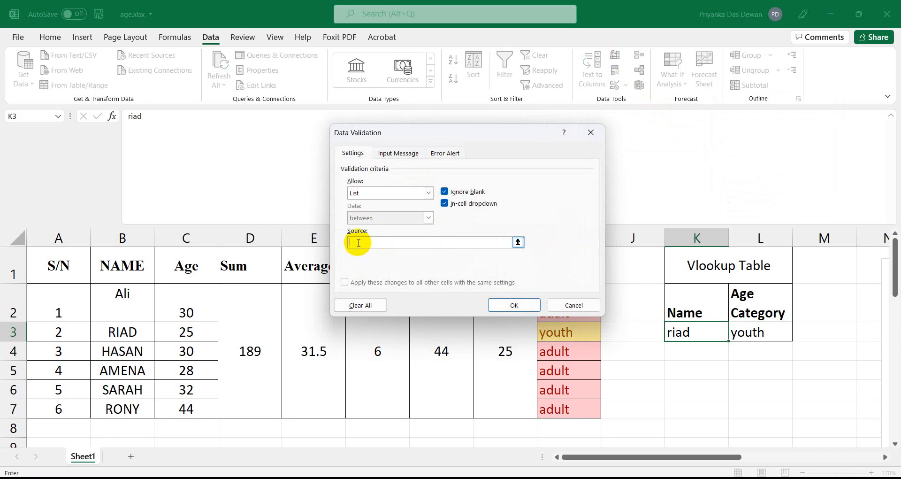
{"action": "left_click", "coordinate": [115, 296]}
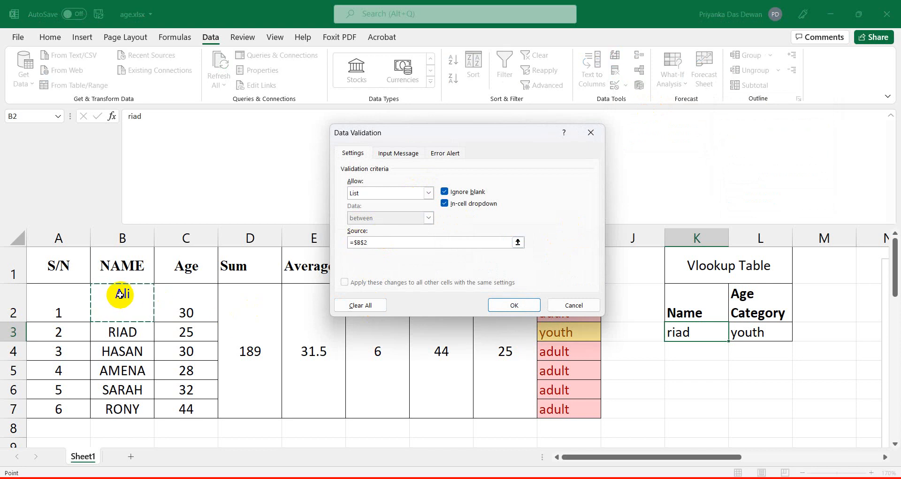
{"action": "key", "text": "shift+Down"}
{"action": "key", "text": "shift+Down"}
{"action": "key", "text": "shift+Down"}
{"action": "left_click", "coordinate": [507, 312]}
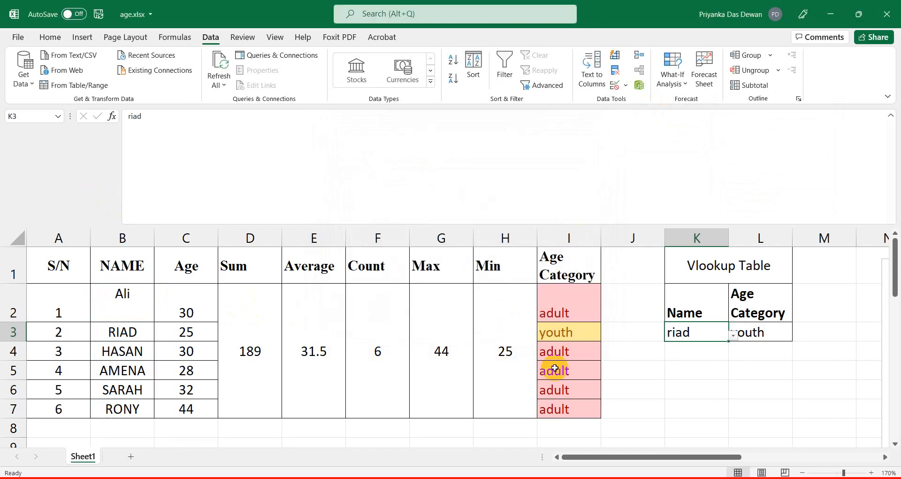
Pick three different names in turn from the K3 dropdown, keeping the last one.
{"action": "left_click", "coordinate": [734, 335]}
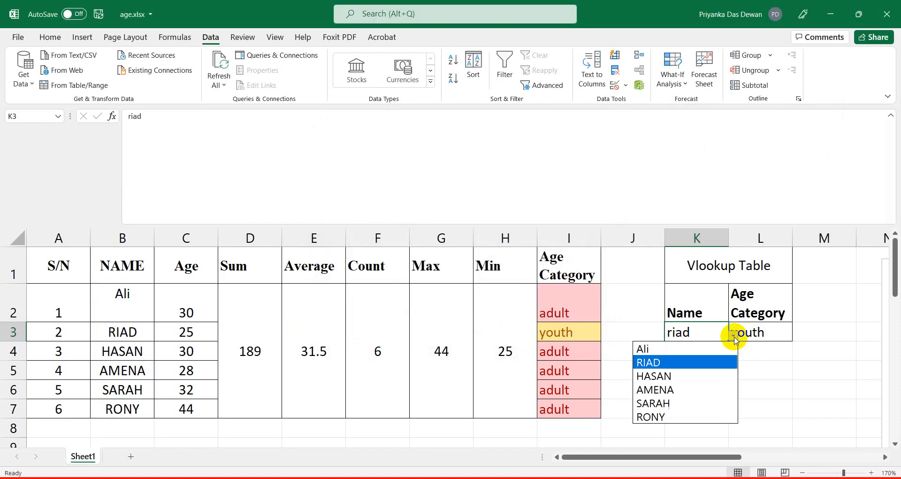
{"action": "left_click", "coordinate": [671, 374]}
{"action": "left_click", "coordinate": [732, 335]}
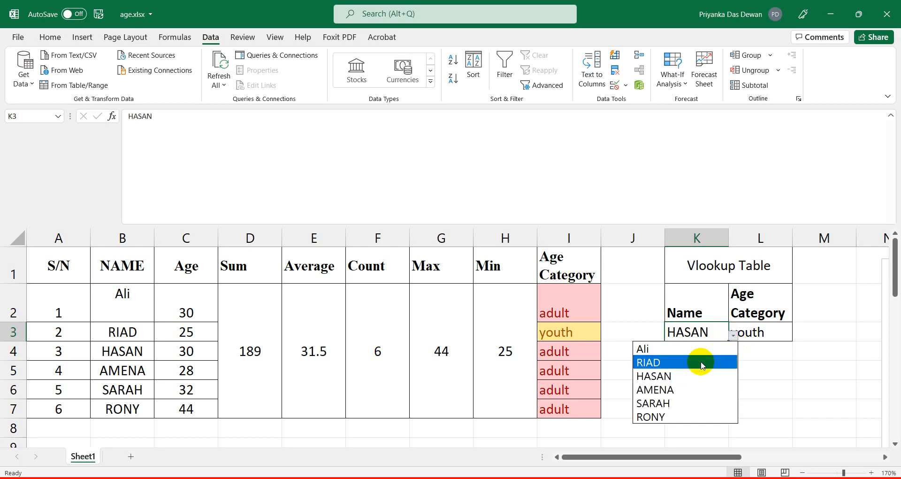
{"action": "left_click", "coordinate": [663, 402]}
{"action": "left_click", "coordinate": [733, 334]}
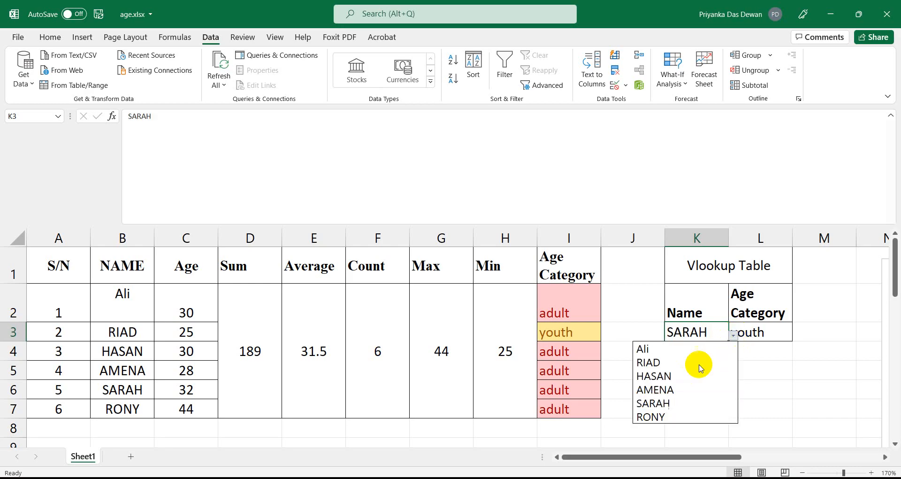
{"action": "left_click", "coordinate": [651, 416]}
{"action": "left_click", "coordinate": [694, 387]}
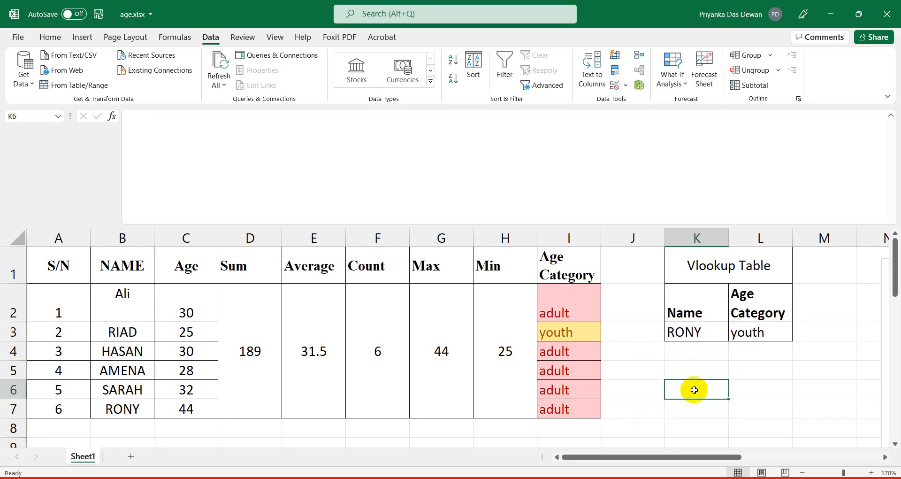
{"action": "left_click", "coordinate": [707, 332]}
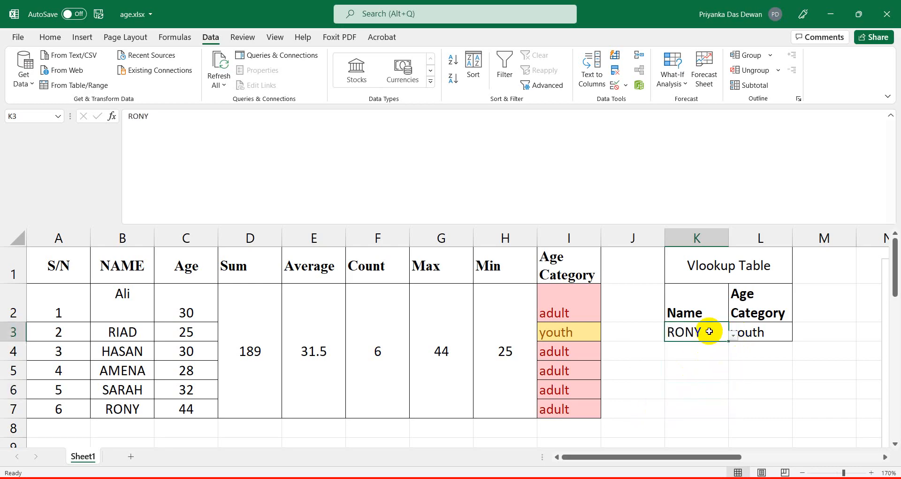
Re-edit K3's List validation source and confirm it as $B$2:$B$7.
{"action": "left_click", "coordinate": [617, 89]}
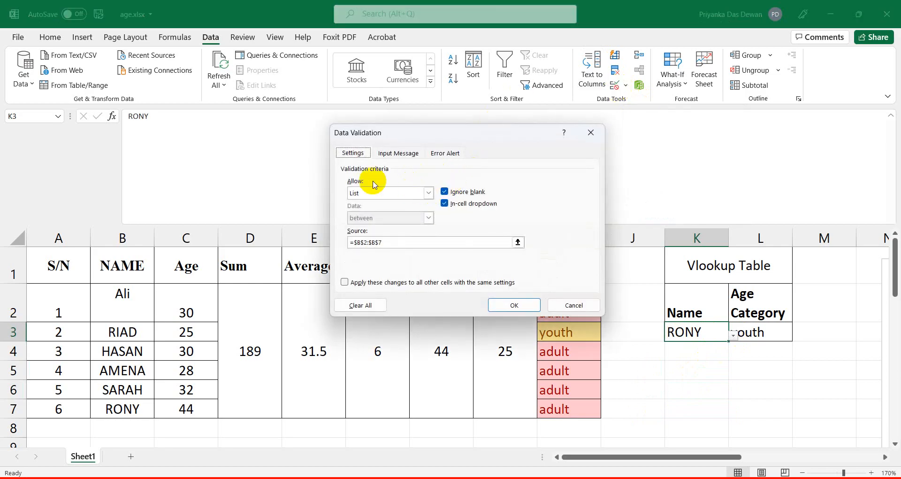
{"action": "left_click", "coordinate": [428, 193]}
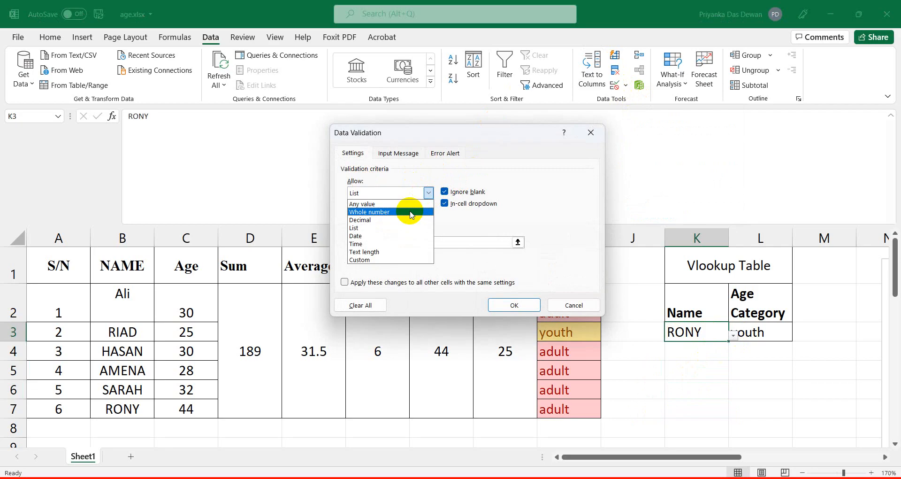
{"action": "left_click", "coordinate": [376, 228]}
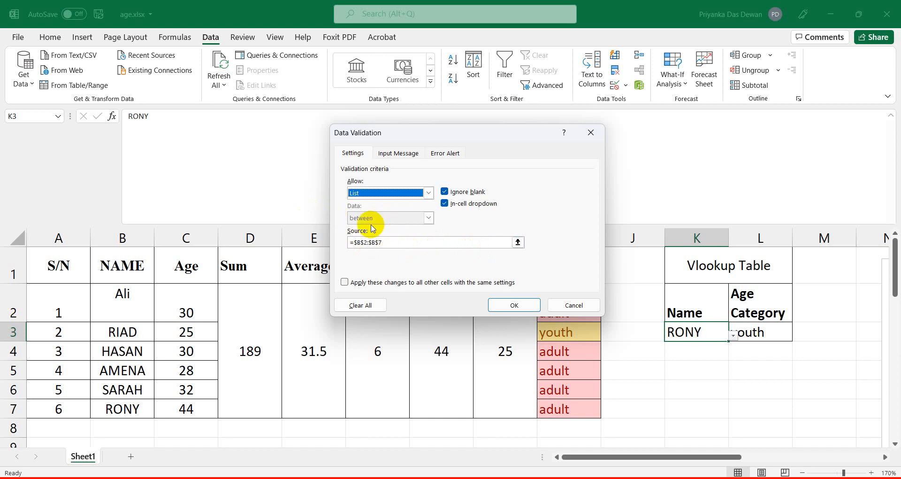
{"action": "left_click", "coordinate": [396, 242]}
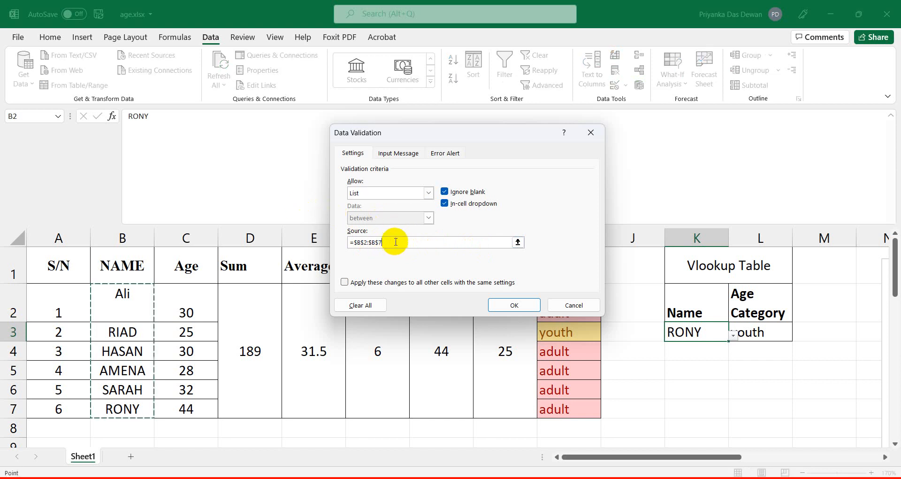
{"action": "key", "text": "BackSpace"}
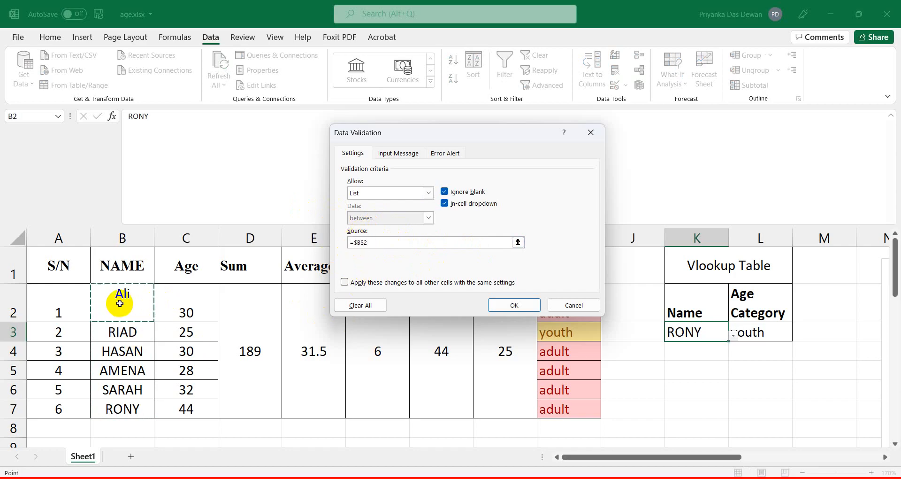
{"action": "key", "text": "shift+Down"}
{"action": "key", "text": "shift+Down"}
{"action": "left_click", "coordinate": [512, 307]}
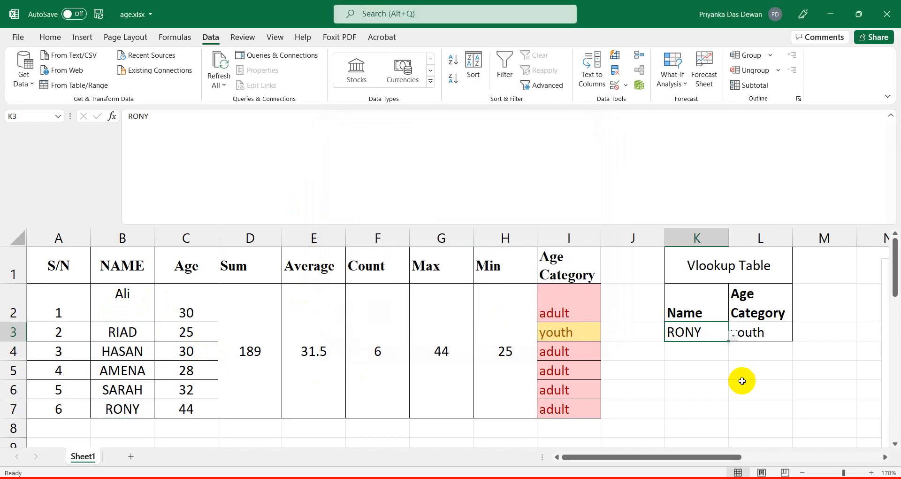
Change the age in C5 to 10 so that person counts as children.
{"action": "left_click", "coordinate": [691, 376]}
{"action": "left_click", "coordinate": [703, 338]}
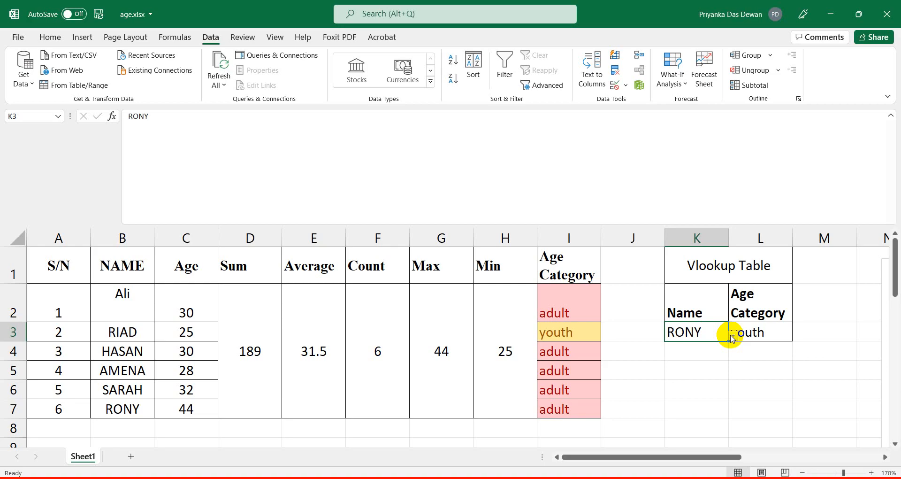
{"action": "left_click", "coordinate": [760, 331]}
{"action": "left_click", "coordinate": [697, 327]}
{"action": "left_click", "coordinate": [761, 329]}
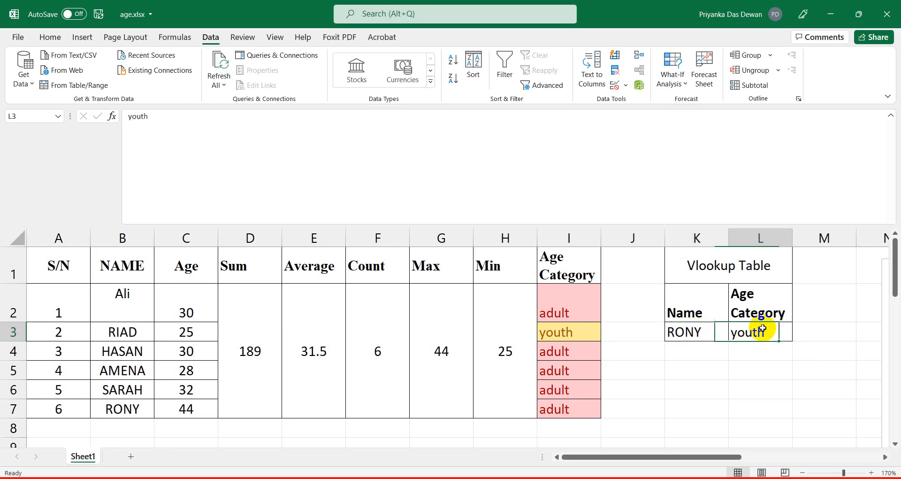
{"action": "left_click", "coordinate": [688, 331]}
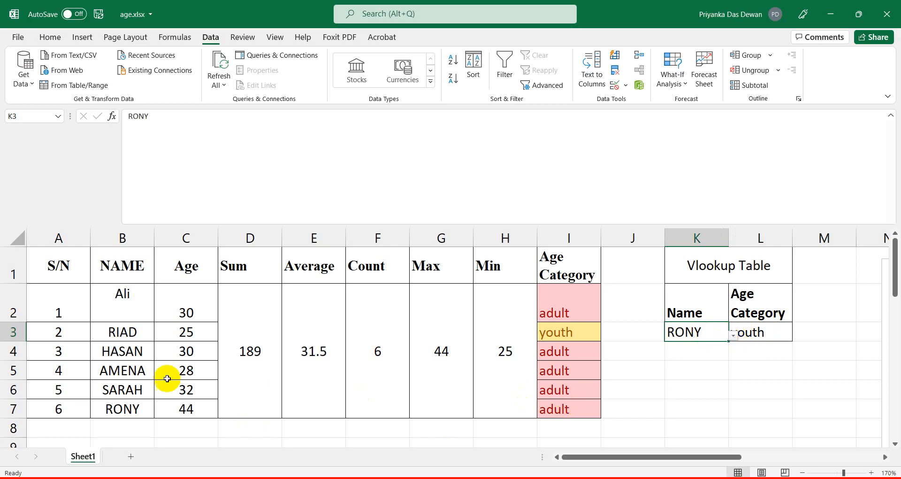
{"action": "left_click", "coordinate": [184, 369]}
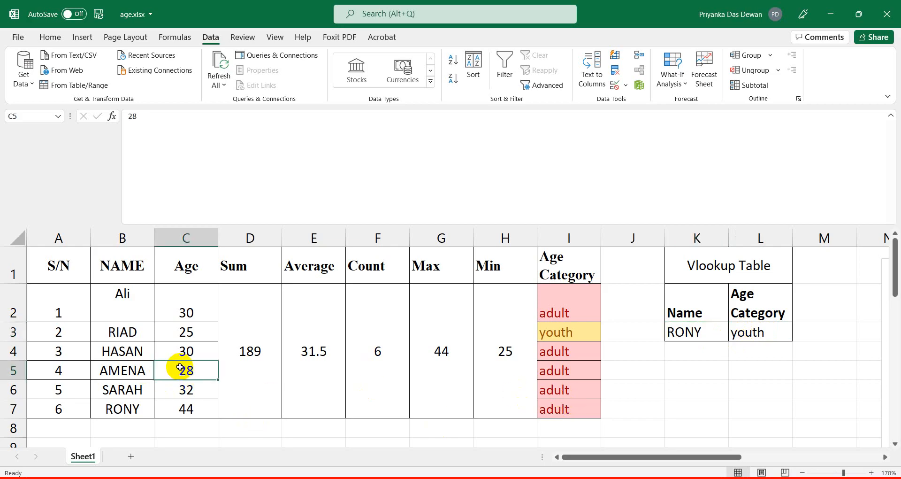
{"action": "type", "text": "11"}
{"action": "key", "text": "BackSpace"}
{"action": "type", "text": "0"}
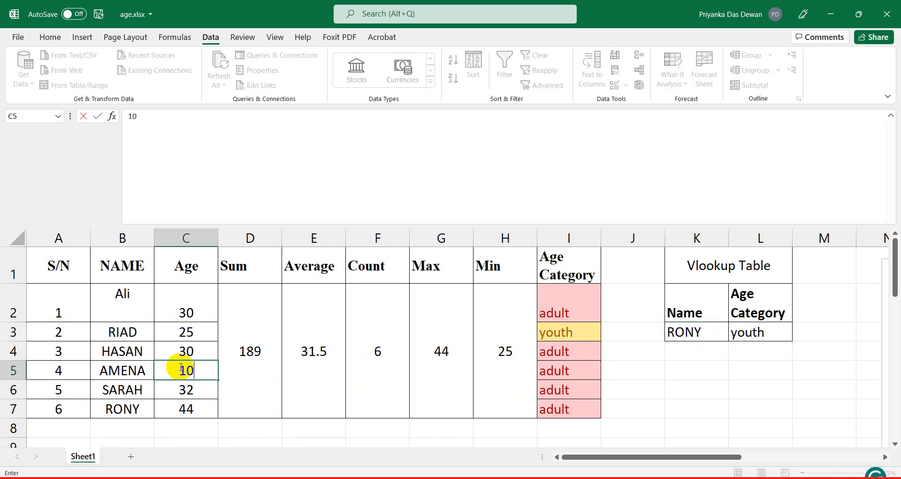
{"action": "key", "text": "Return"}
Choose that person's name from the K3 dropdown and clear 'youth' from L3.
{"action": "left_click", "coordinate": [669, 358]}
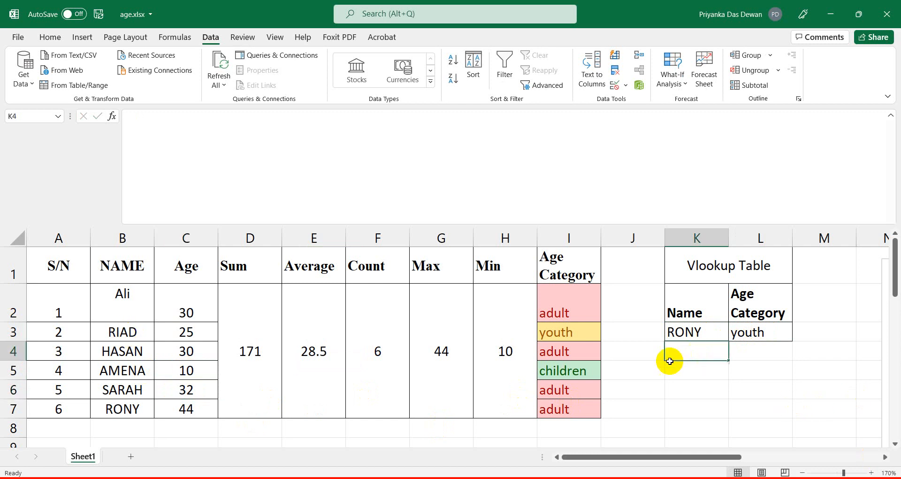
{"action": "left_click", "coordinate": [782, 330]}
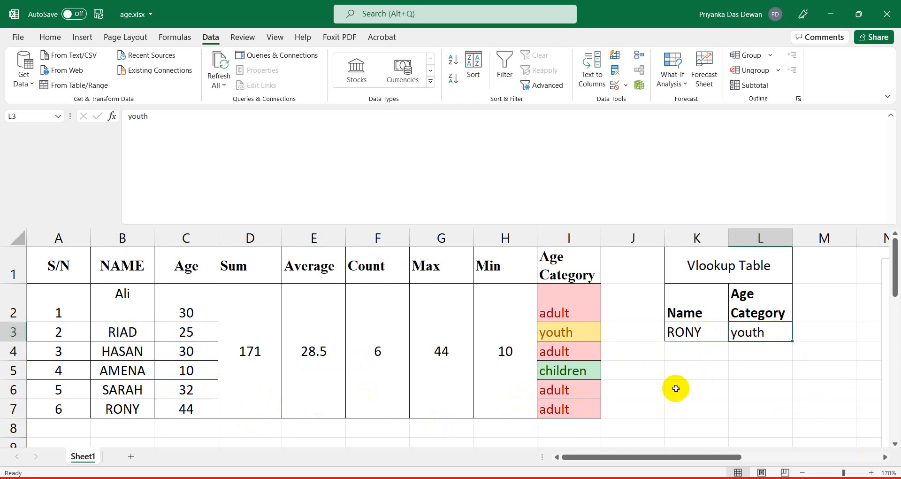
{"action": "left_click", "coordinate": [704, 336]}
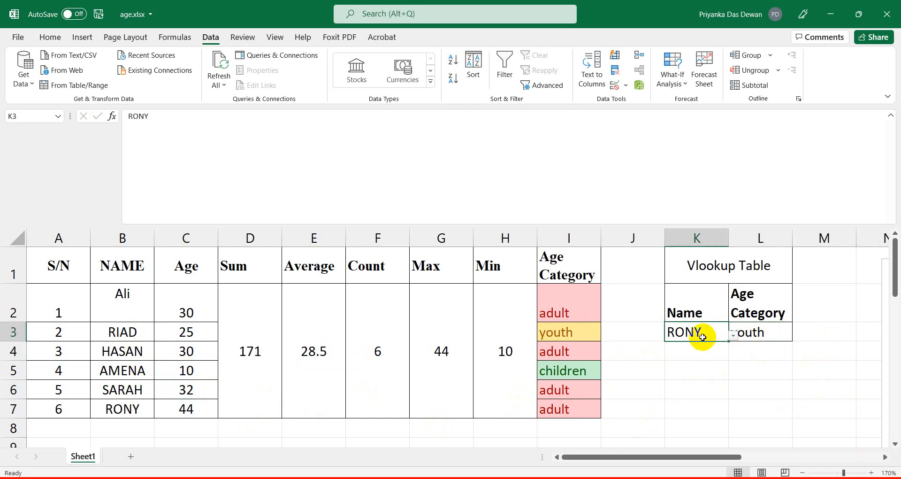
{"action": "left_click", "coordinate": [733, 335]}
{"action": "left_click", "coordinate": [690, 388]}
{"action": "left_click", "coordinate": [758, 331]}
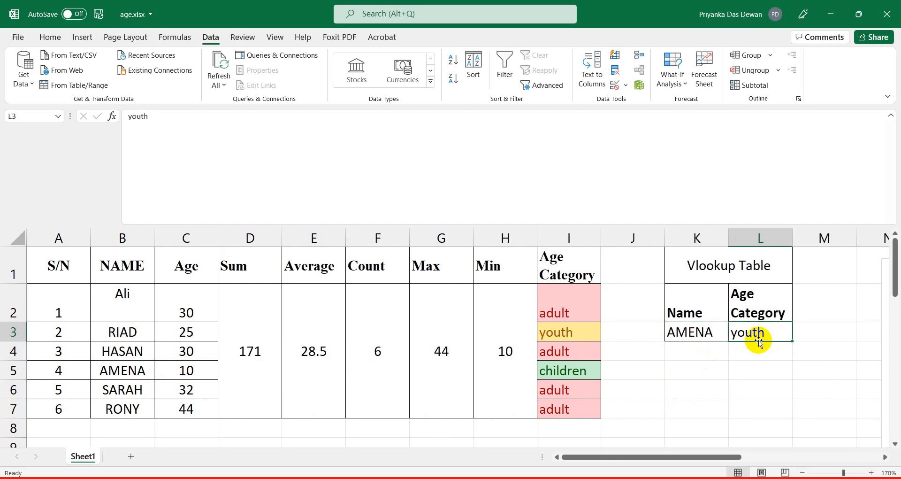
{"action": "left_click", "coordinate": [689, 332]}
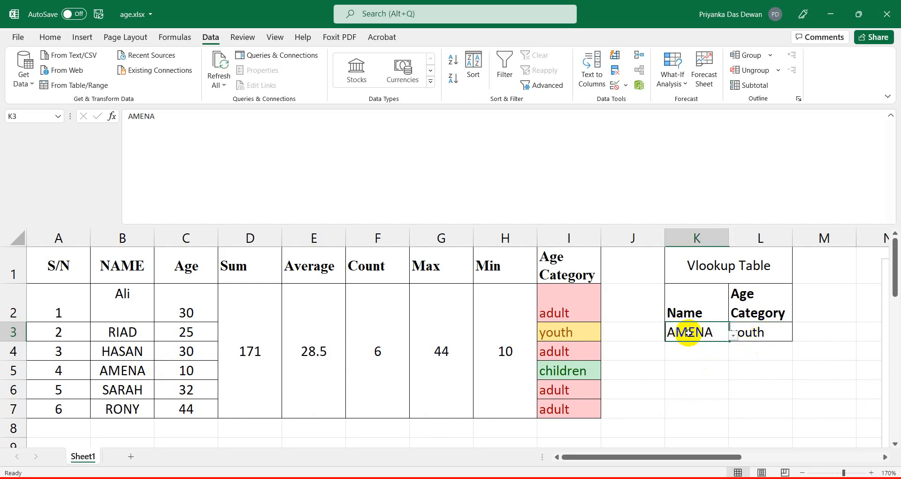
{"action": "left_click", "coordinate": [762, 332]}
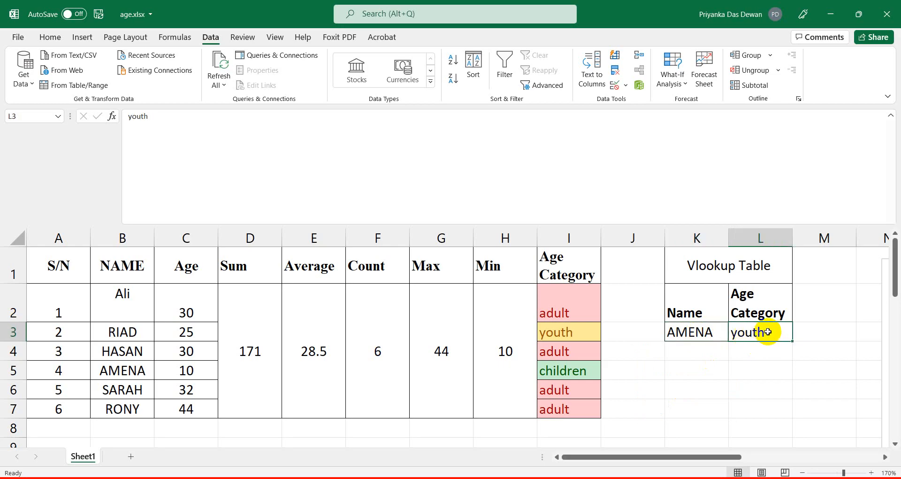
{"action": "key", "text": "Delete"}
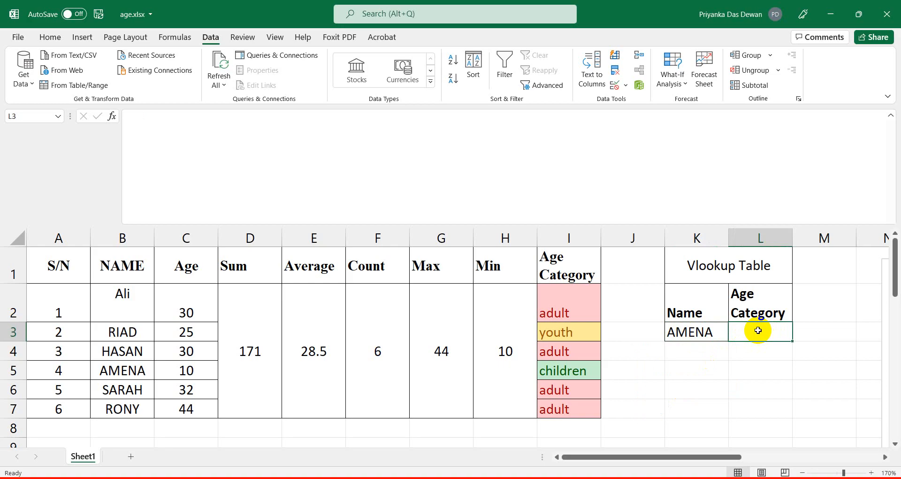
Enter =VLOOKUP( in L3 with K3 as lookup value, then select B1 through I7 as the table array.
{"action": "left_click", "coordinate": [246, 163]}
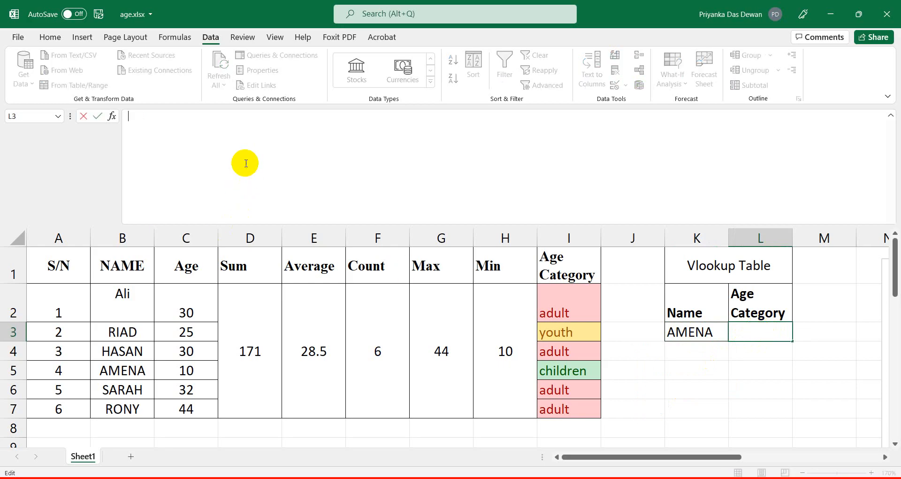
{"action": "type", "text": "=vloo"}
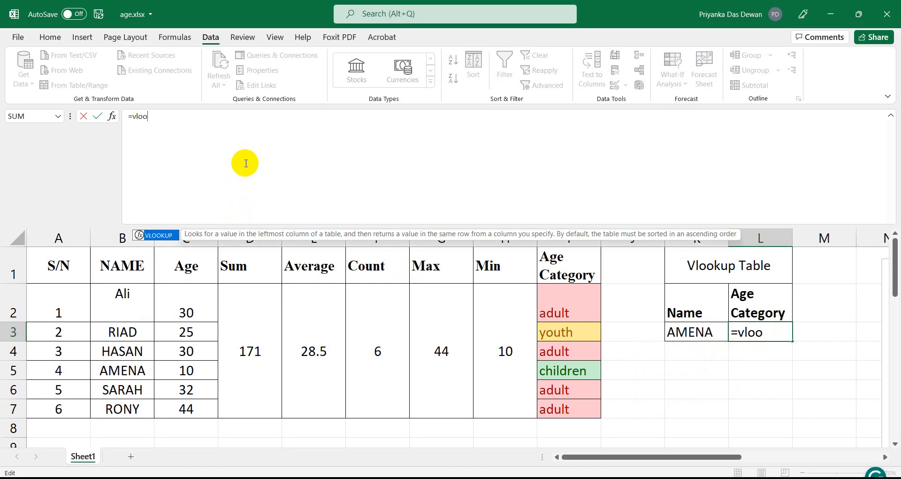
{"action": "key", "text": "Tab"}
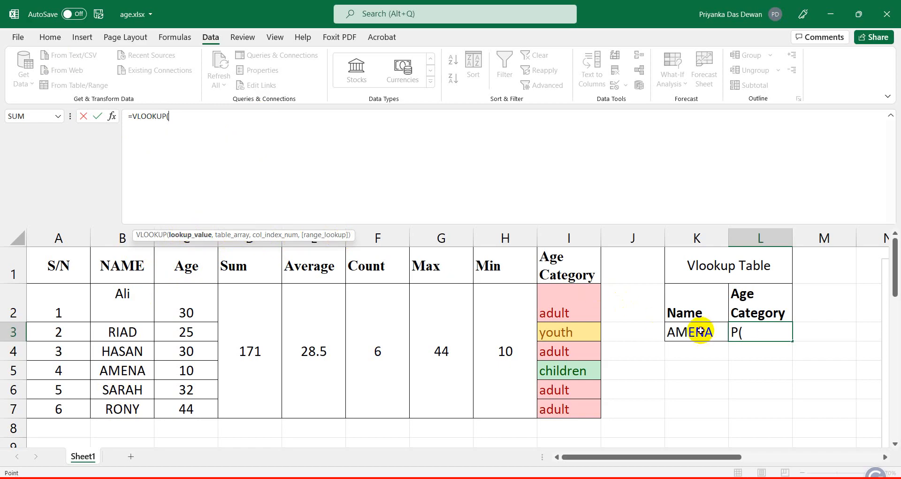
{"action": "left_click", "coordinate": [701, 331]}
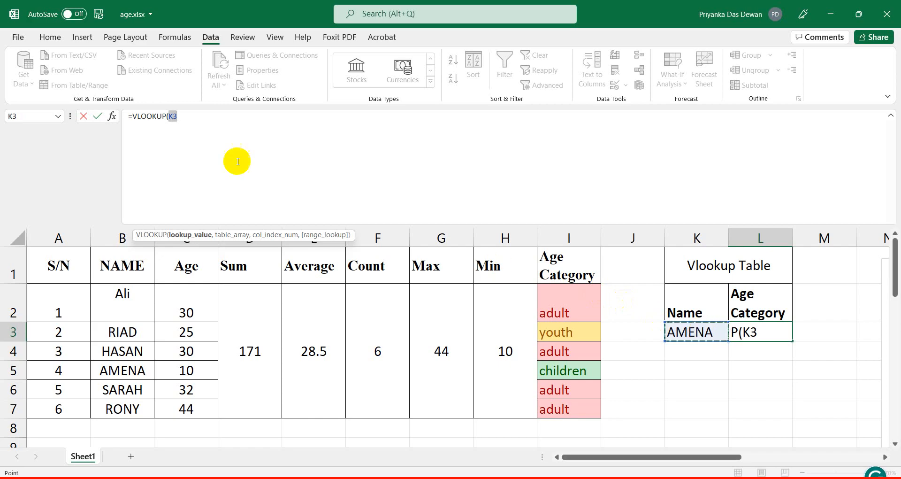
{"action": "left_click", "coordinate": [199, 118]}
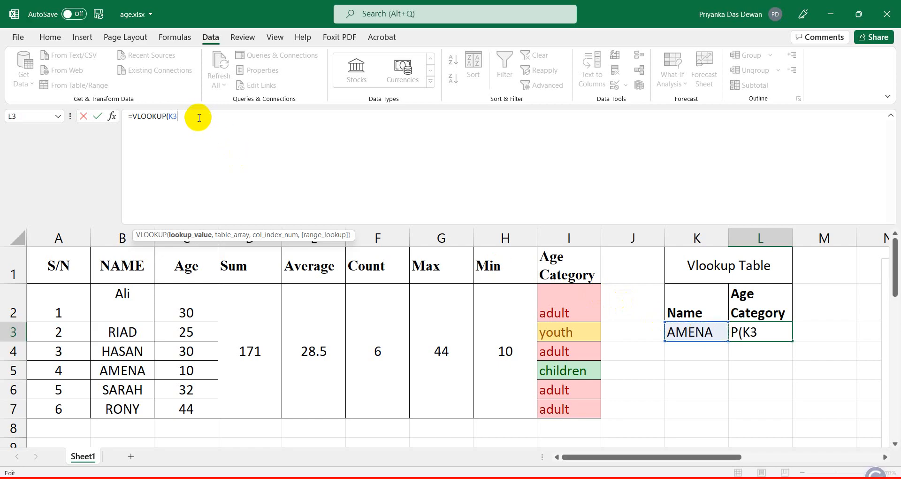
{"action": "type", "text": ","}
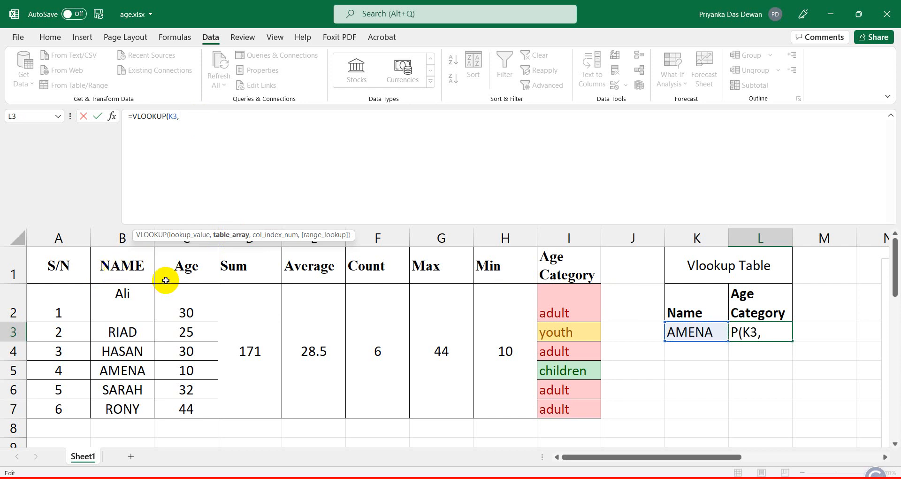
{"action": "left_click", "coordinate": [138, 266]}
{"action": "left_click_drag", "start_coordinate": [138, 266], "coordinate": [146, 408]}
{"action": "key", "text": "shift+Right"}
{"action": "key", "text": "shift+Right"}
{"action": "key", "text": "shift+Right"}
{"action": "key", "text": "shift+Right"}
{"action": "key", "text": "shift+Right"}
{"action": "key", "text": "shift+Right"}
{"action": "key", "text": "shift+Right"}
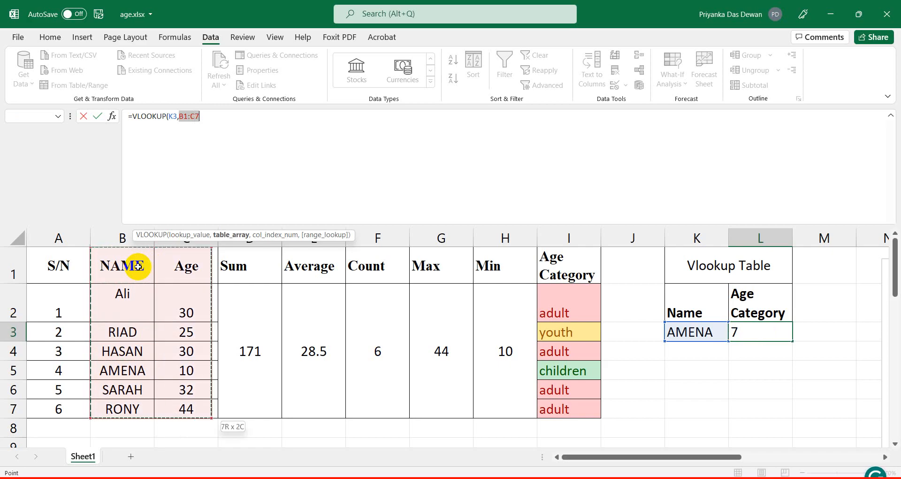
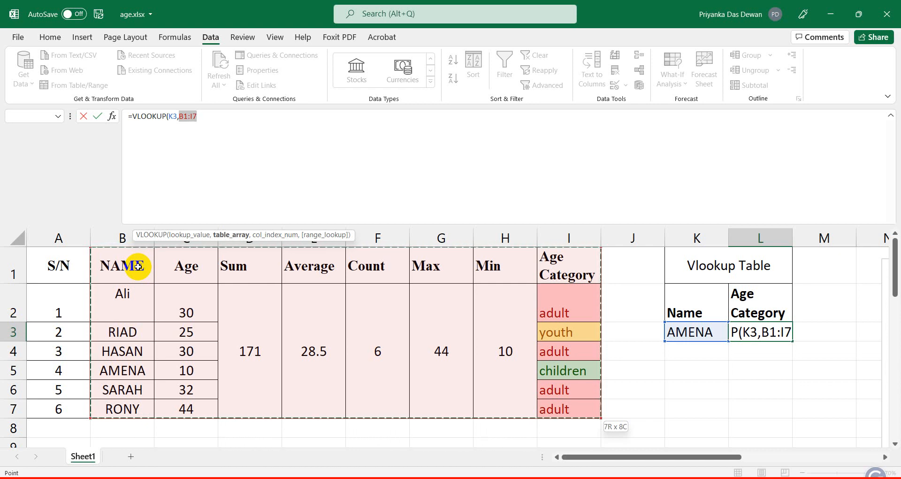
Complete L3 as =VLOOKUP(K3,$B$1:$I$7,8,0) so it returns children.
{"action": "key", "text": "F4"}
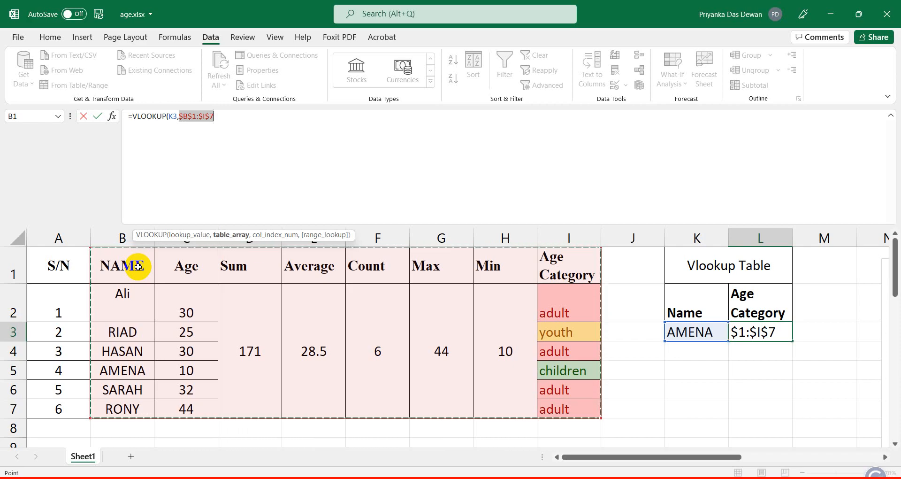
{"action": "left_click", "coordinate": [225, 117]}
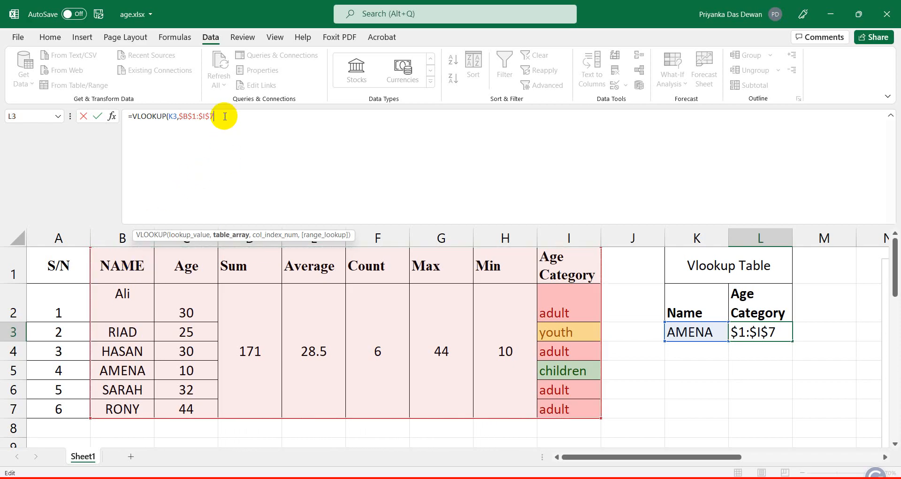
{"action": "type", "text": ","}
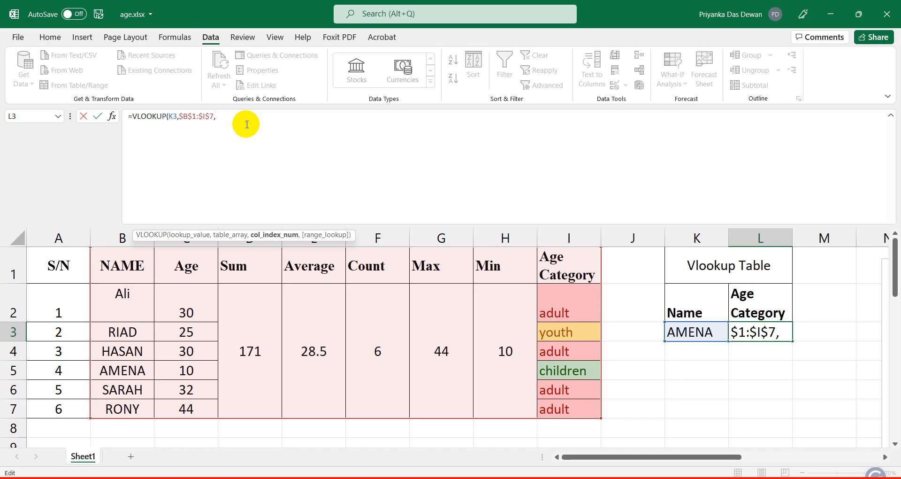
{"action": "type", "text": "8,"}
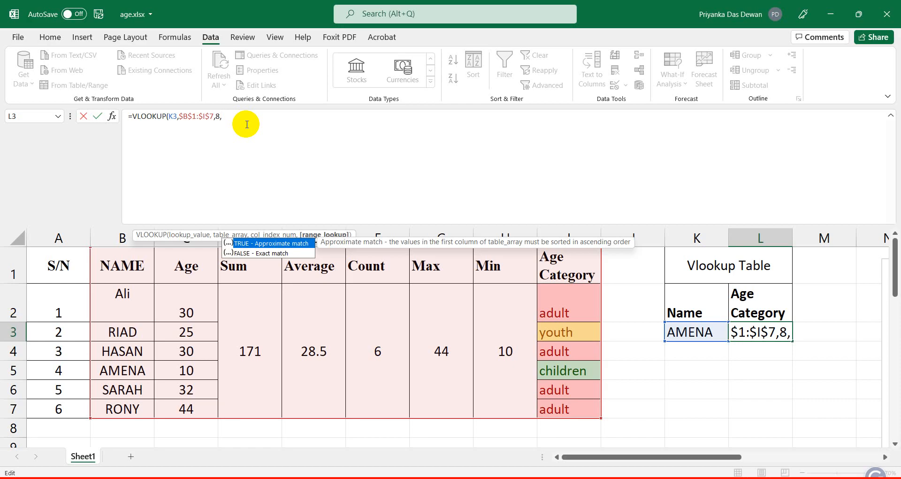
{"action": "type", "text": "0)"}
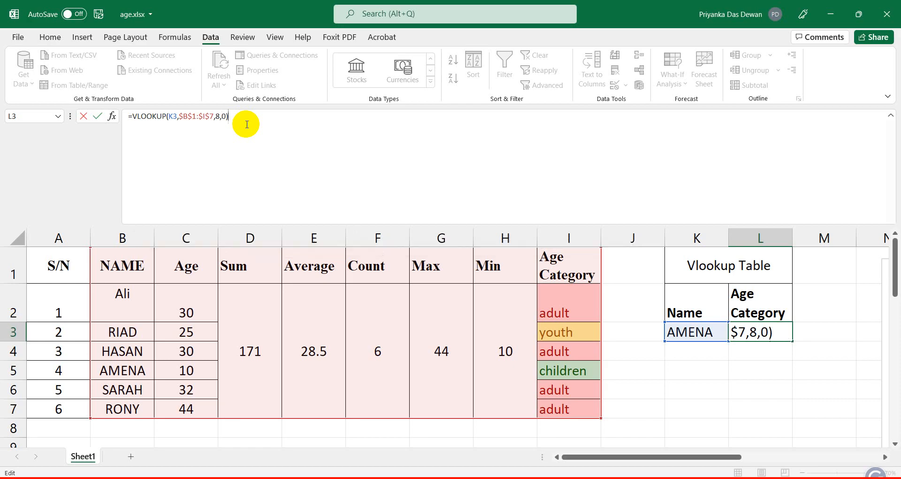
{"action": "key", "text": "Return"}
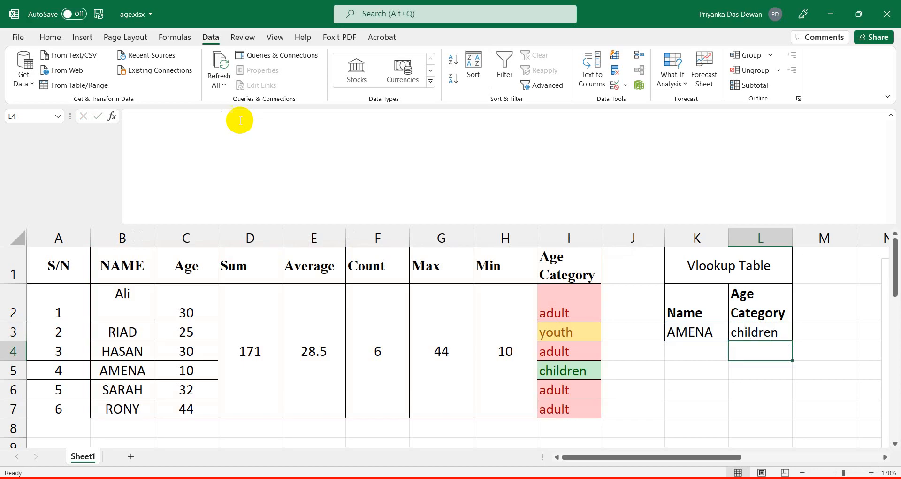
Select L3's full VLOOKUP formula text in the formula bar and bring up Notepad.
{"action": "left_click", "coordinate": [711, 334]}
{"action": "left_click", "coordinate": [772, 332]}
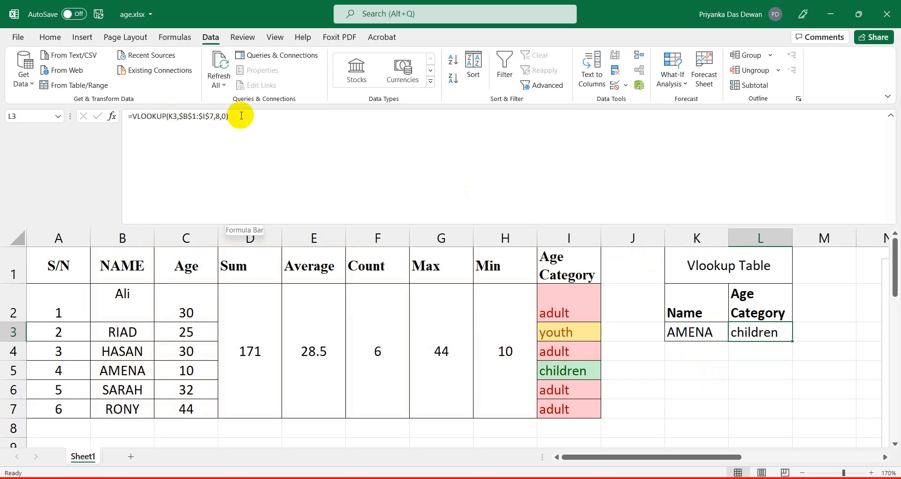
{"action": "left_click_drag", "start_coordinate": [242, 115], "coordinate": [121, 120]}
{"action": "key", "text": "ctrl+c"}
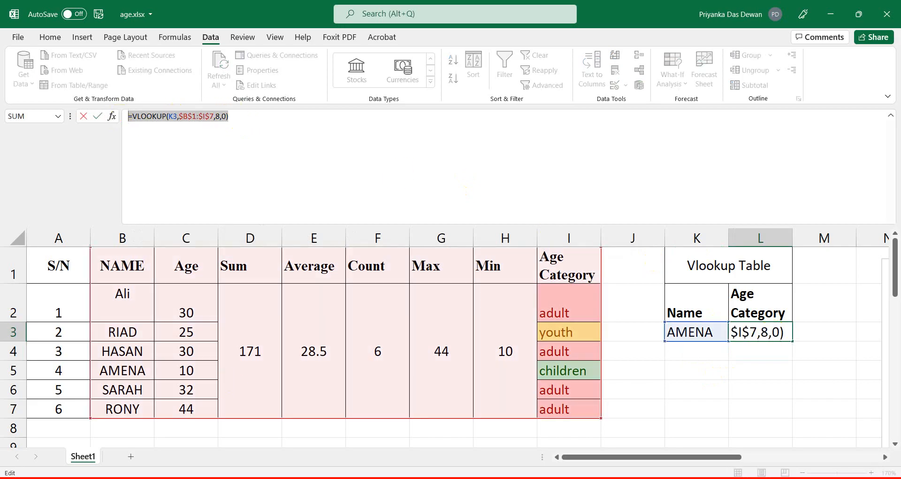
{"action": "left_click", "coordinate": [407, 478]}
Add a '#for vlookup' heading to the notes and paste the copied VLOOKUP formula under it.
{"action": "left_click", "coordinate": [385, 434]}
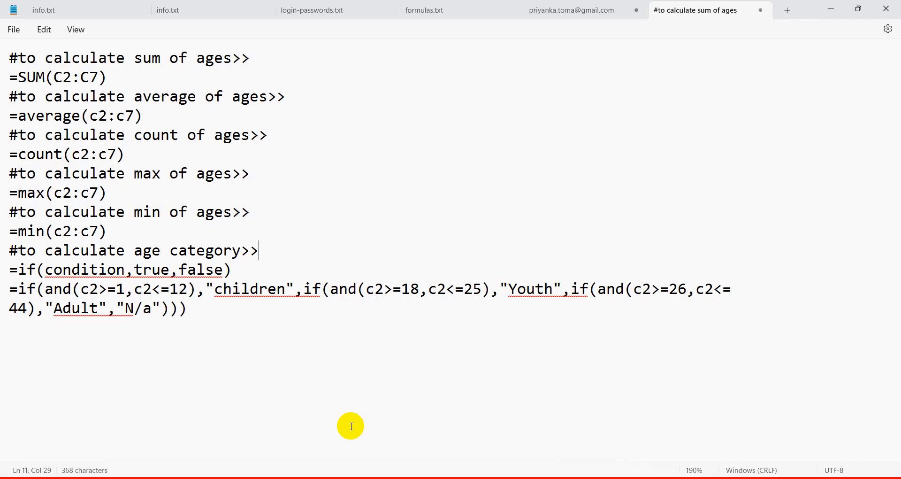
{"action": "left_click", "coordinate": [218, 316]}
{"action": "key", "text": "Return"}
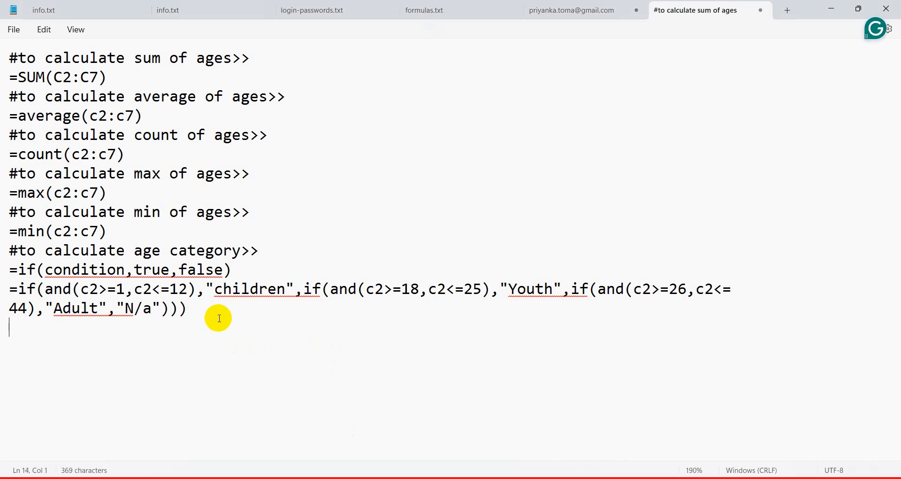
{"action": "type", "text": "#fo"}
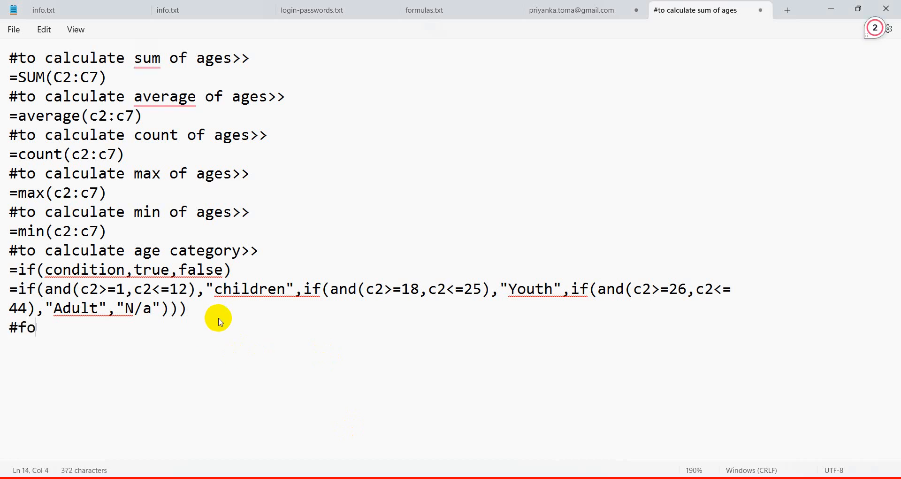
{"action": "type", "text": "r vloo"}
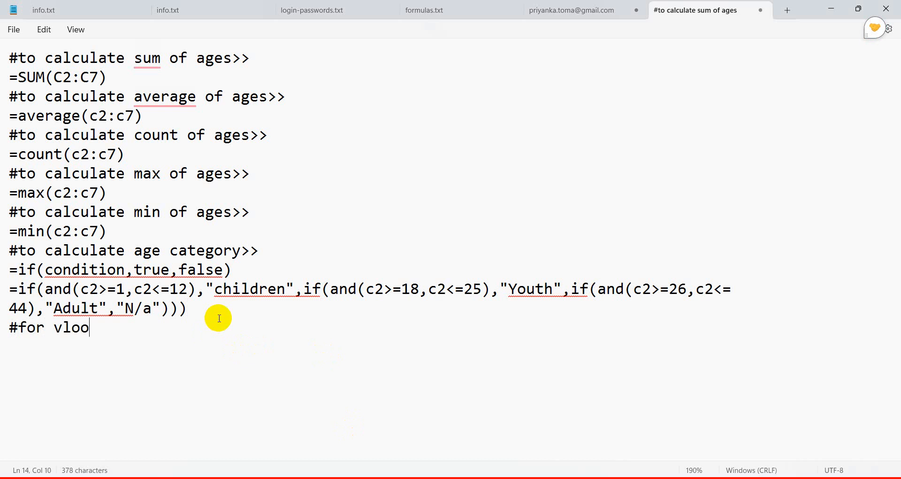
{"action": "type", "text": "kup"}
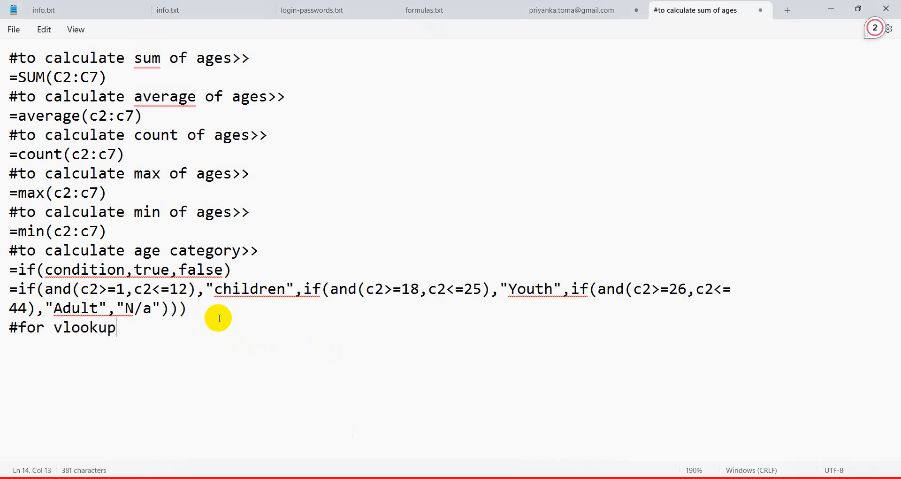
{"action": "key", "text": "Return"}
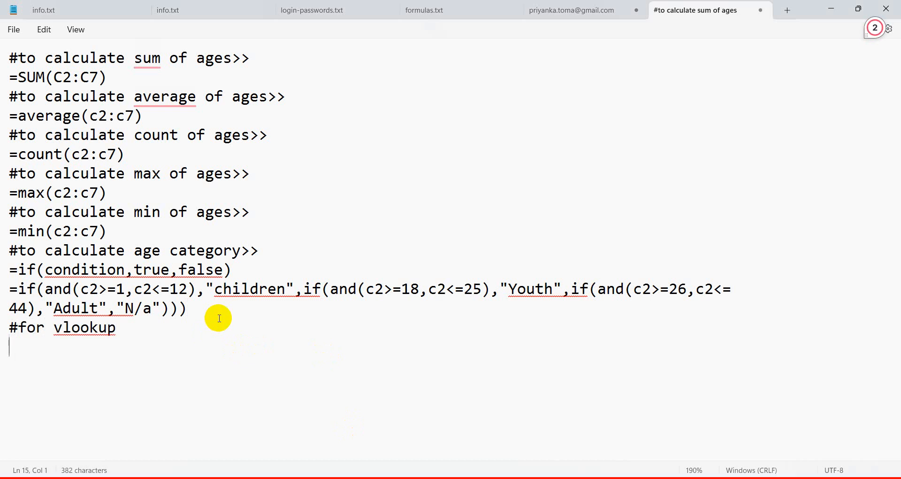
{"action": "key", "text": "ctrl+v"}
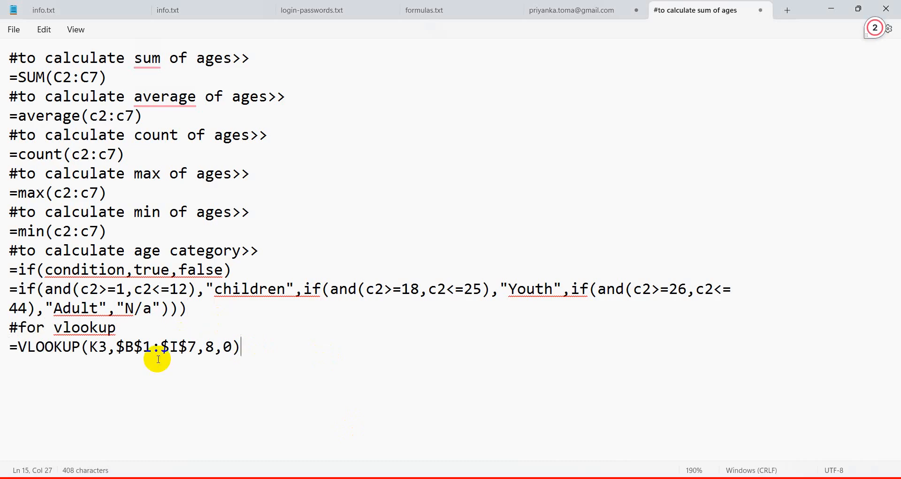
Write the syntax line =vlookup(lookup value,table array,col_index number,exactmatch/app. match).
{"action": "left_click", "coordinate": [210, 328]}
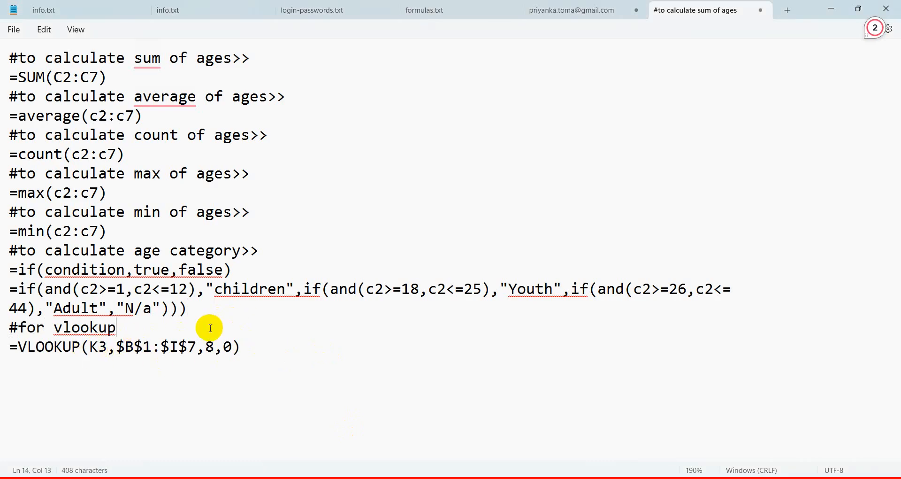
{"action": "key", "text": "Return"}
{"action": "type", "text": "="}
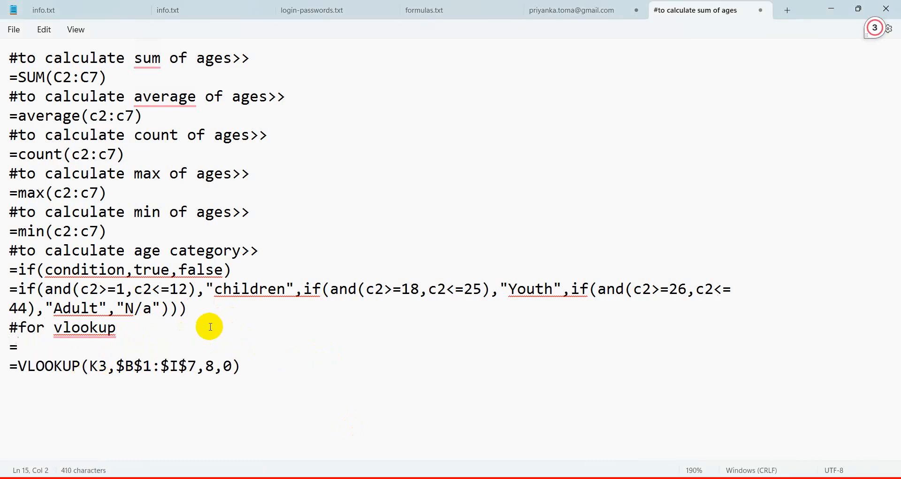
{"action": "type", "text": "vlookup"}
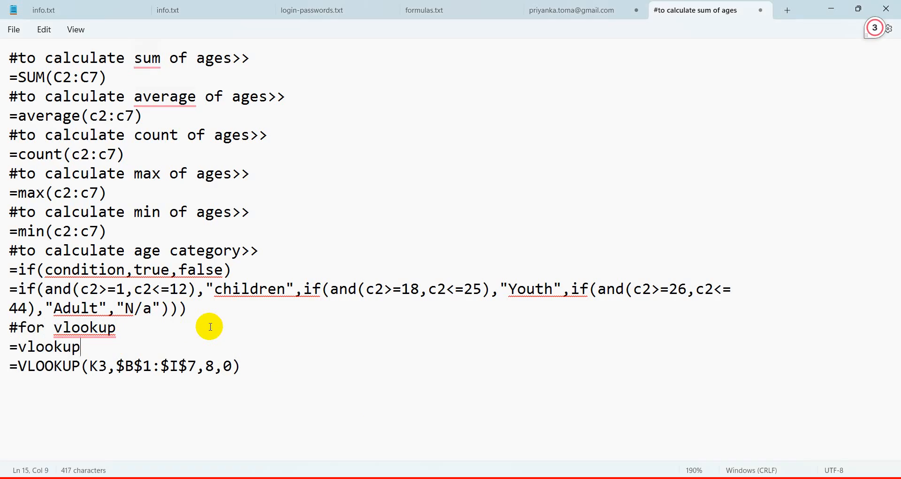
{"action": "type", "text": "(looh"}
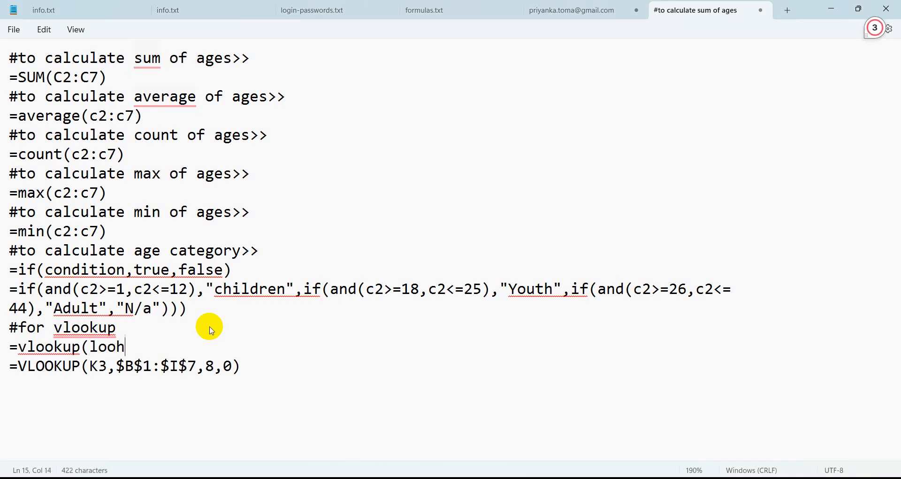
{"action": "key", "text": "BackSpace"}
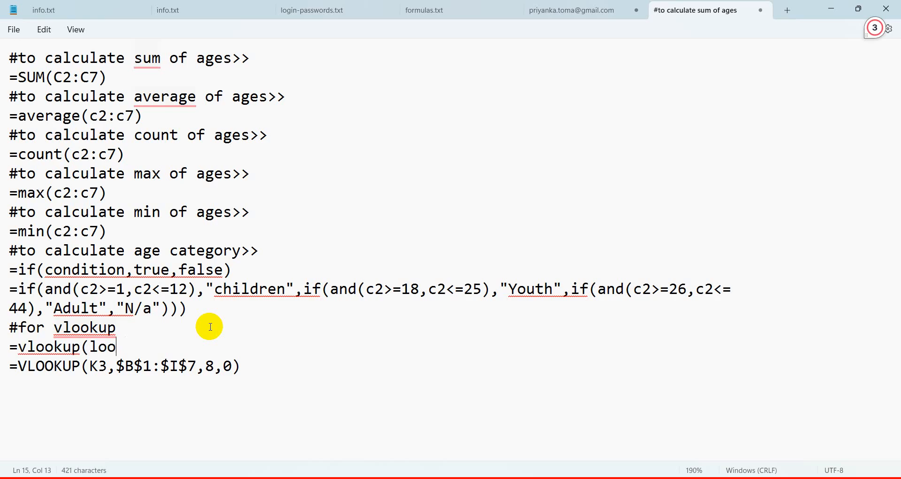
{"action": "type", "text": "kup value"}
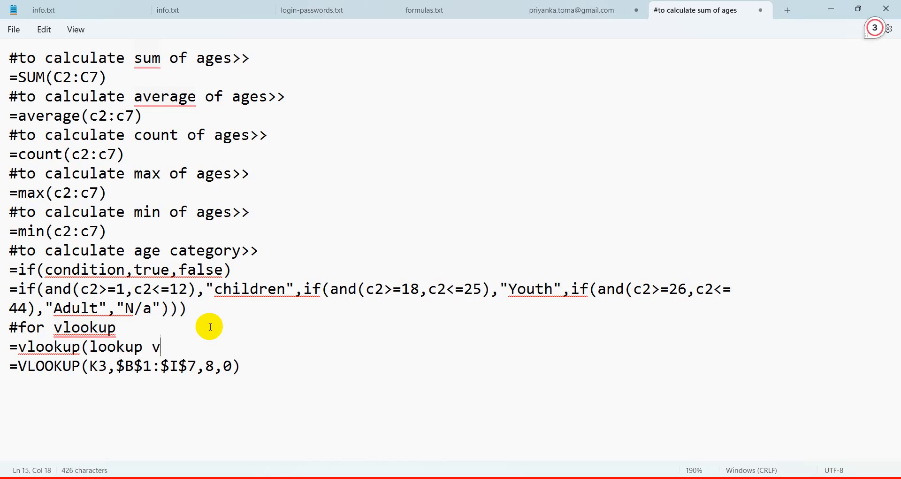
{"action": "type", "text": ",table"}
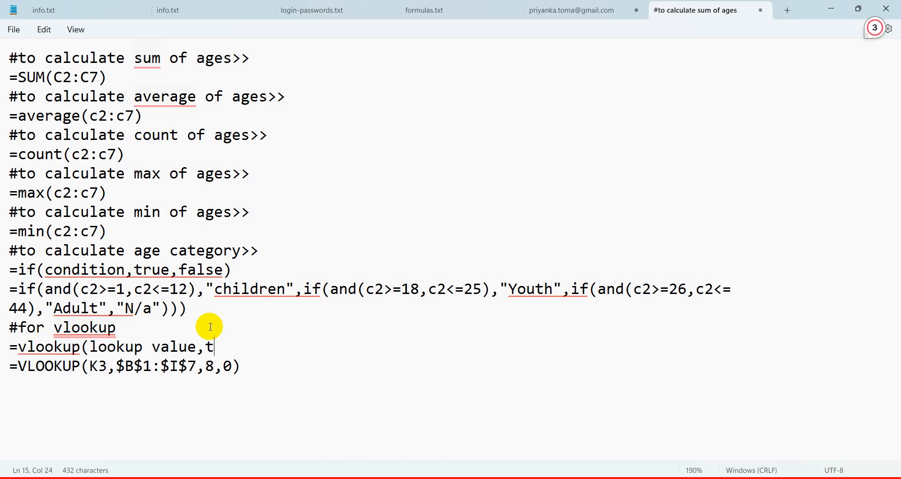
{"action": "key", "text": "BackSpace"}
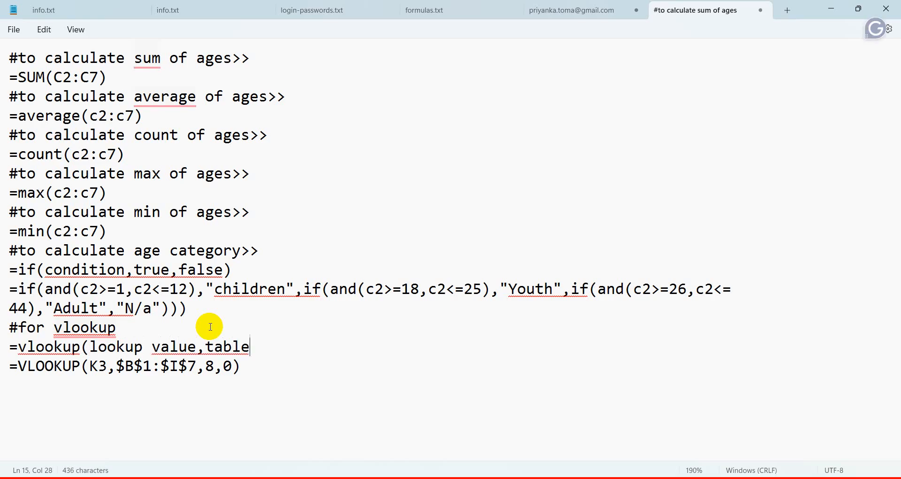
{"action": "type", "text": "arr"}
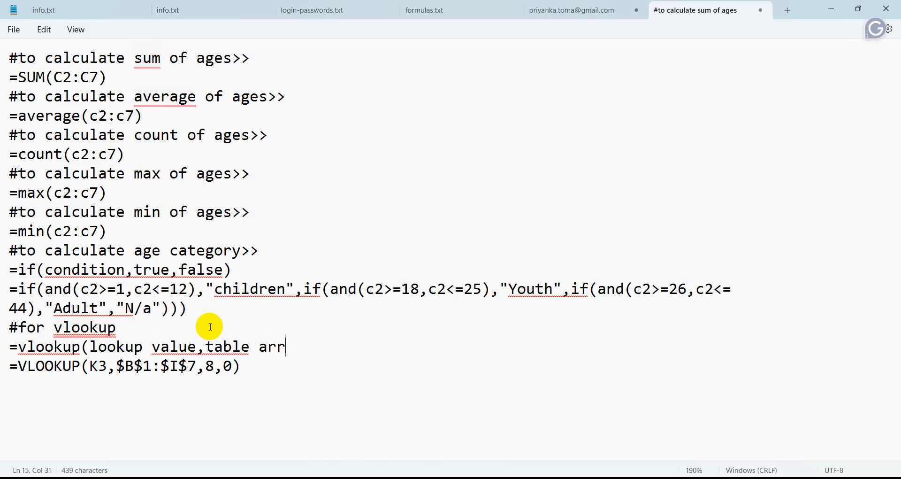
{"action": "type", "text": "ay,"}
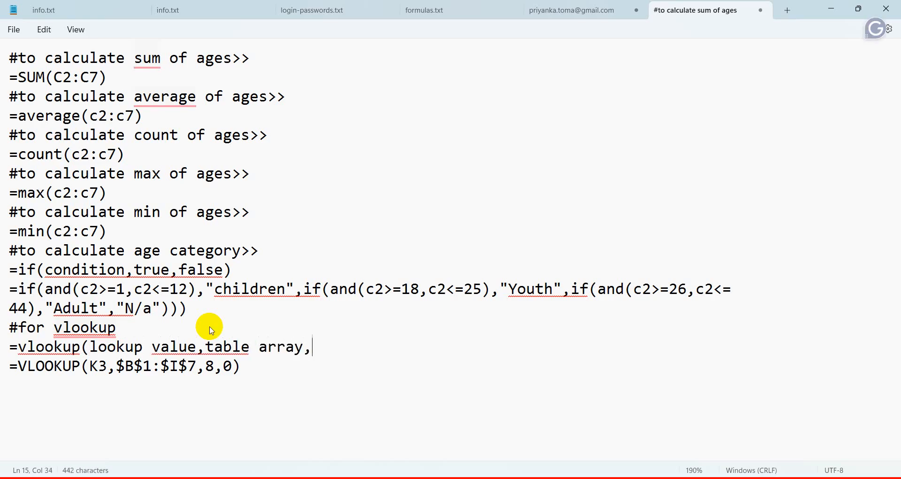
{"action": "type", "text": "col"}
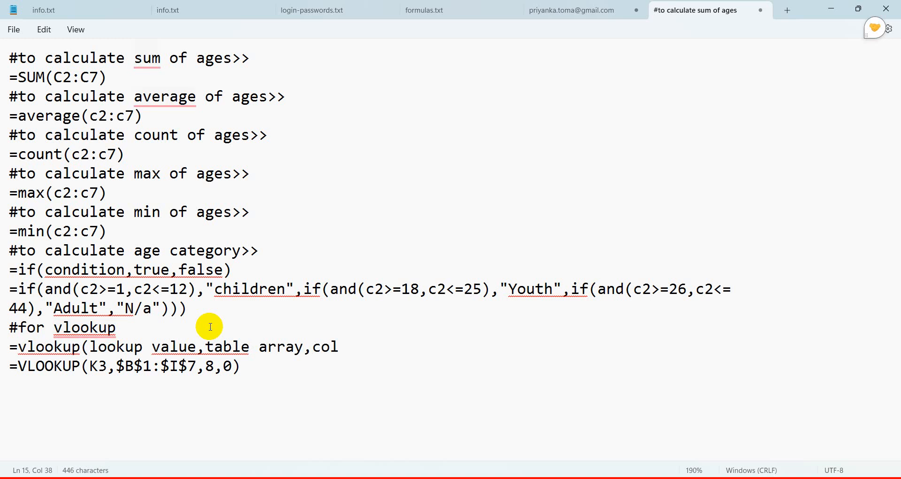
{"action": "type", "text": "_index"}
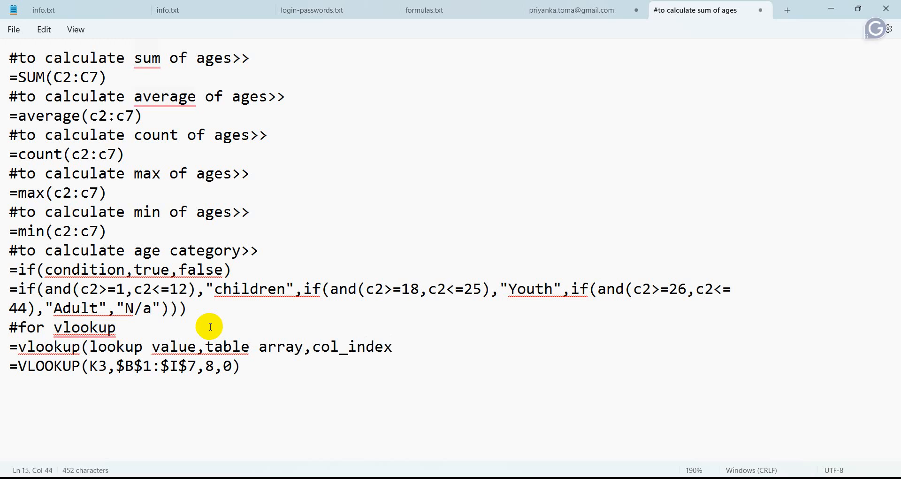
{"action": "type", "text": " numb"}
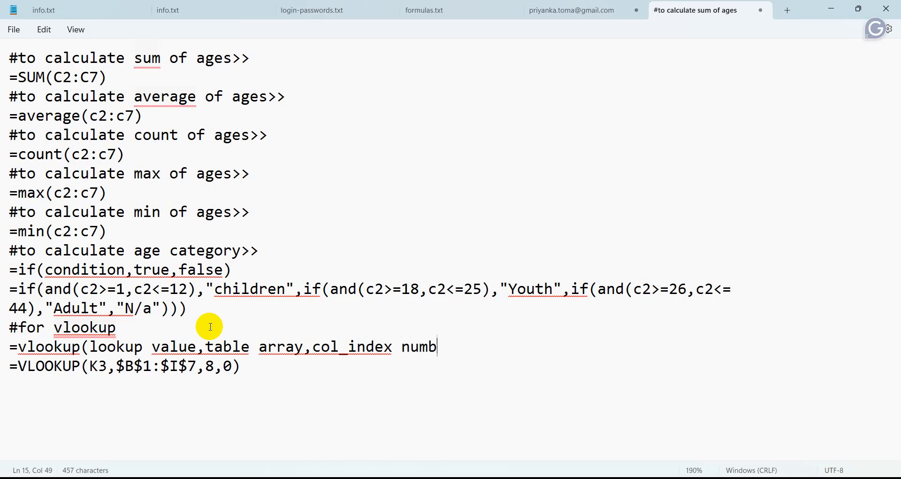
{"action": "type", "text": "er,0"}
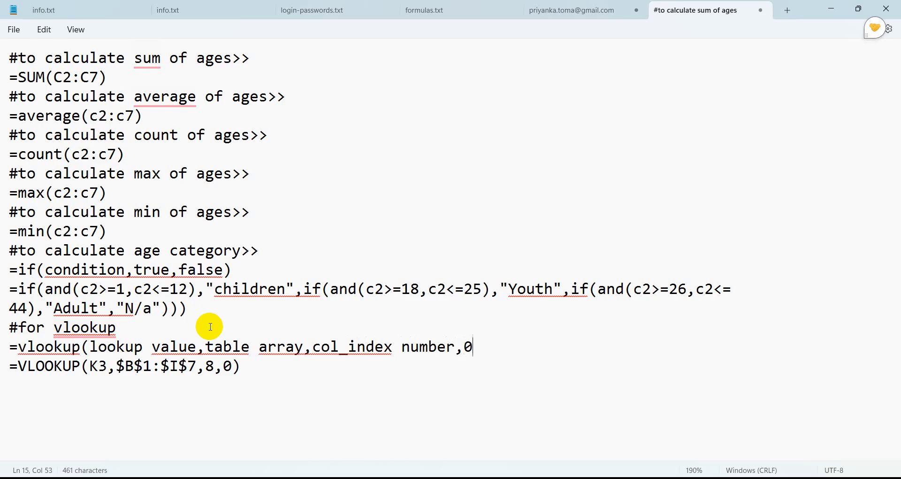
{"action": "key", "text": "BackSpace"}
{"action": "type", "text": "e"}
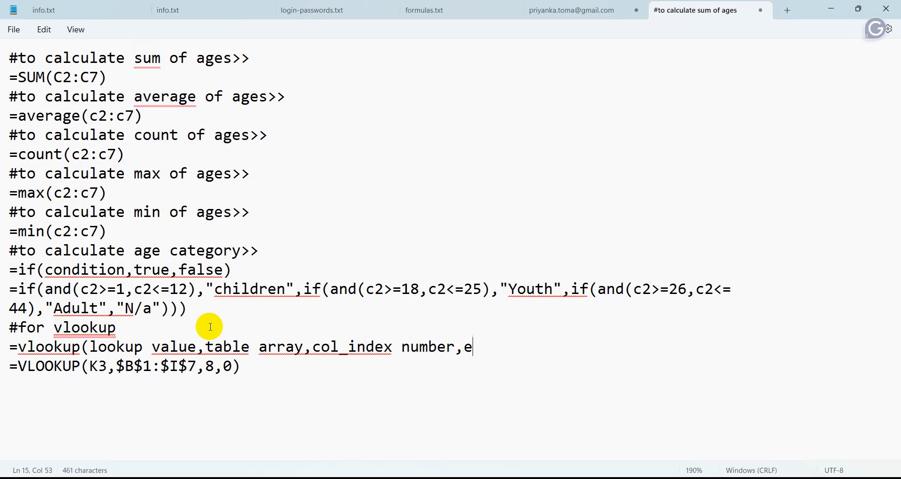
{"action": "type", "text": "xactmatc"}
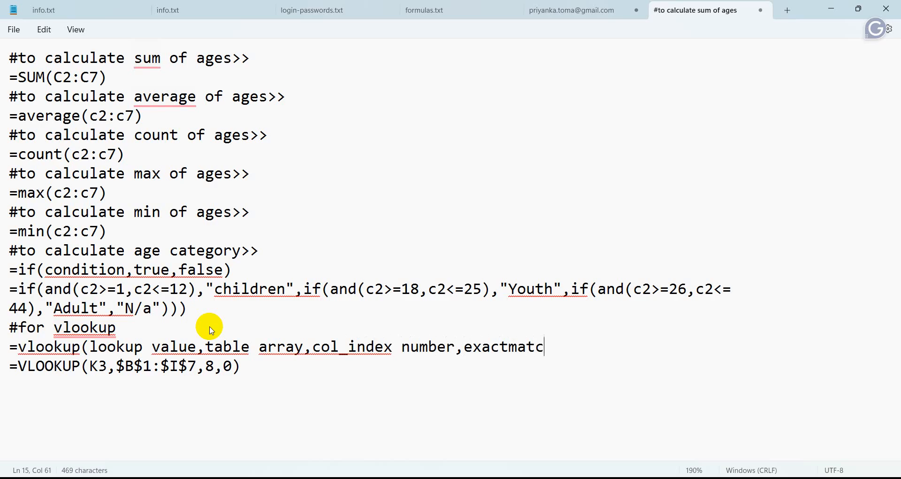
{"action": "type", "text": "h/app"}
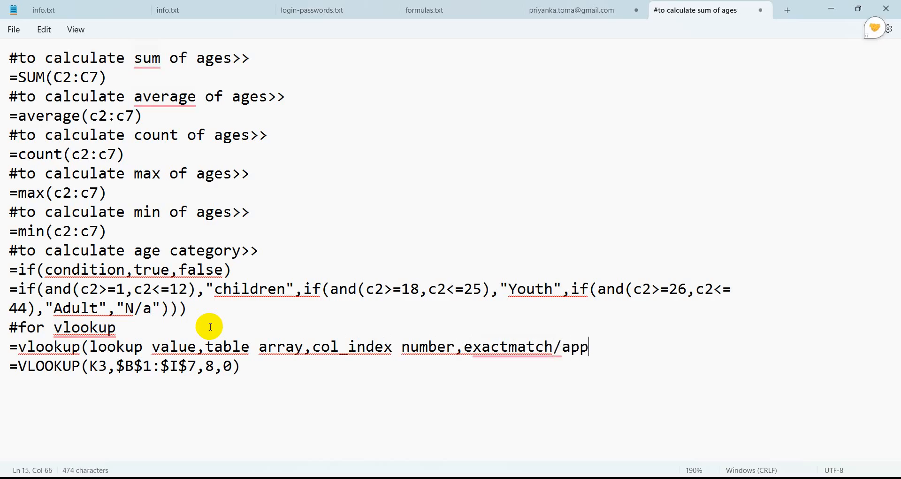
{"action": "type", "text": ". ma"}
{"action": "type", "text": "tch"}
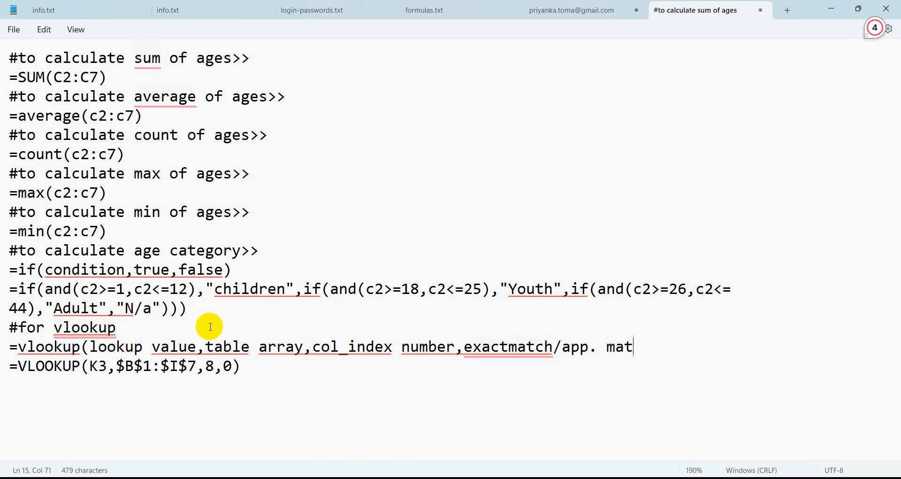
{"action": "type", "text": ")"}
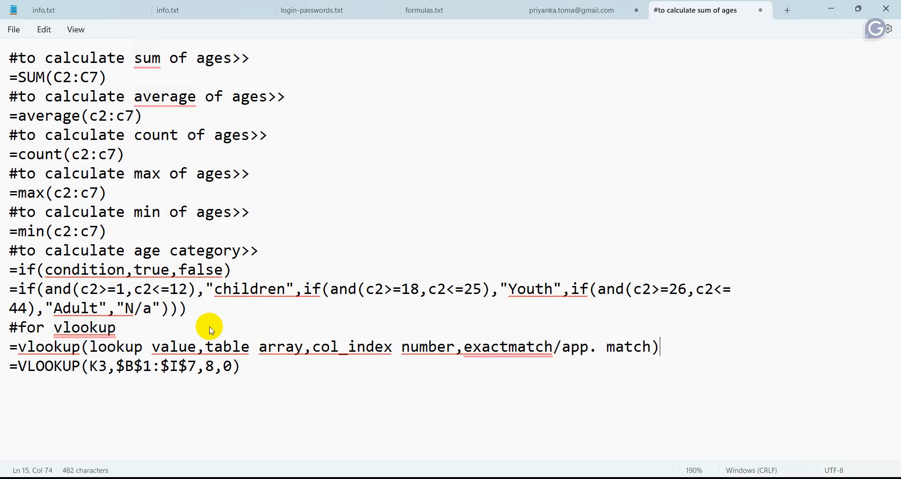
Highlight K3, $B$1:$I$7 and 8 in the example formula, then return to age.xlsx.
{"action": "double_click", "coordinate": [97, 366]}
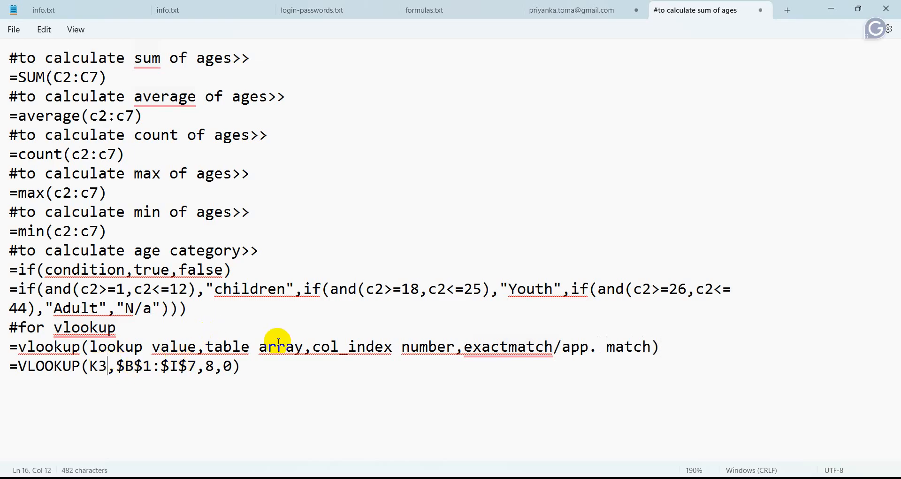
{"action": "left_click_drag", "start_coordinate": [116, 365], "coordinate": [196, 365]}
{"action": "double_click", "coordinate": [210, 365]}
{"action": "mouse_move", "coordinate": [498, 474]}
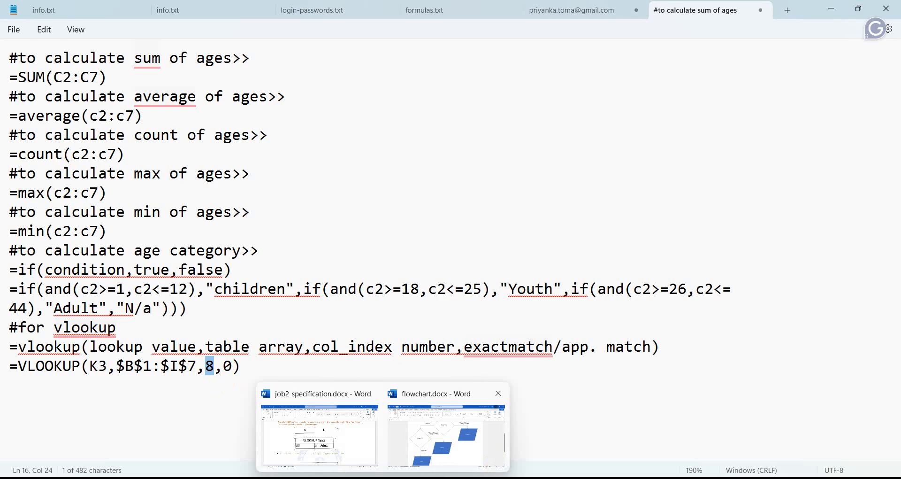
{"action": "left_click", "coordinate": [498, 392]}
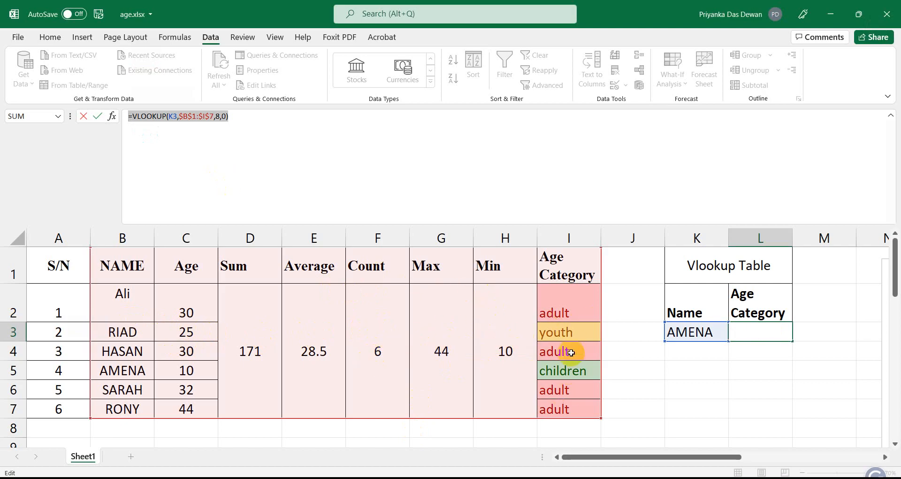
Recommit L3's =VLOOKUP(K3,$B$1:$I$7,8,0) so it shows children, then select B2.
{"action": "left_click", "coordinate": [249, 121]}
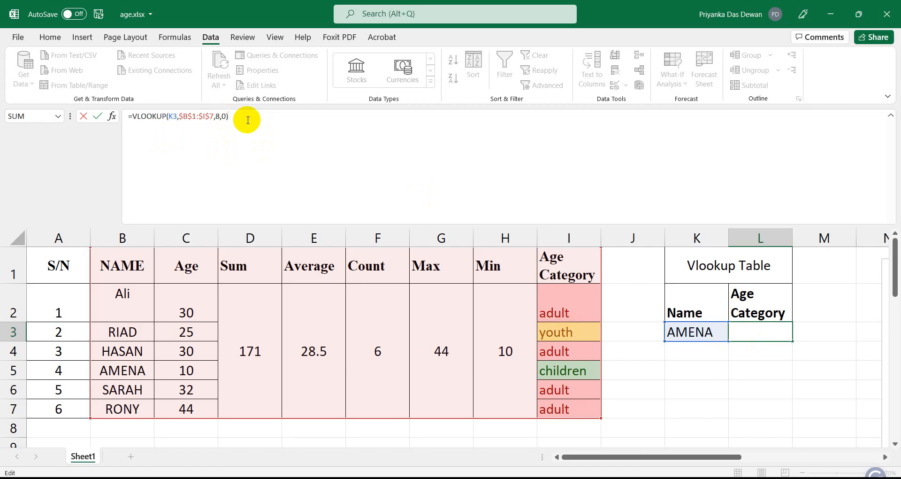
{"action": "key", "text": "Return"}
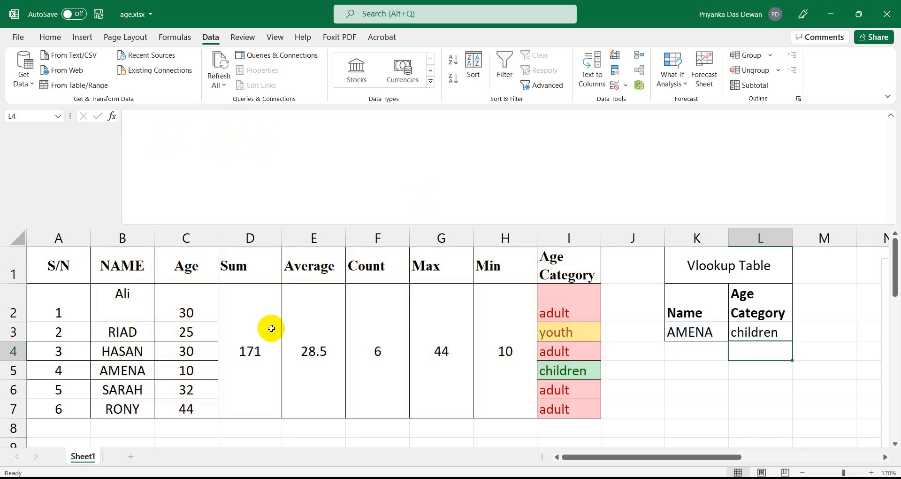
{"action": "left_click", "coordinate": [125, 306]}
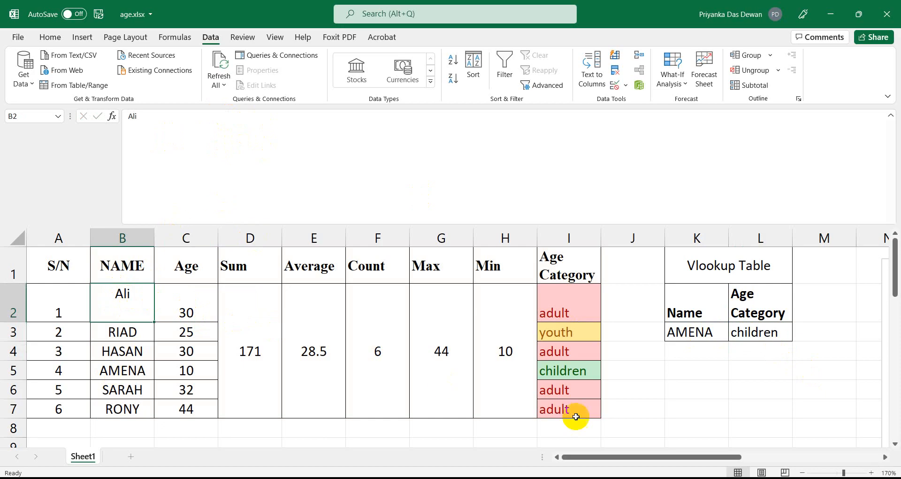
{"action": "left_click", "coordinate": [694, 371]}
{"action": "type", "text": "a"}
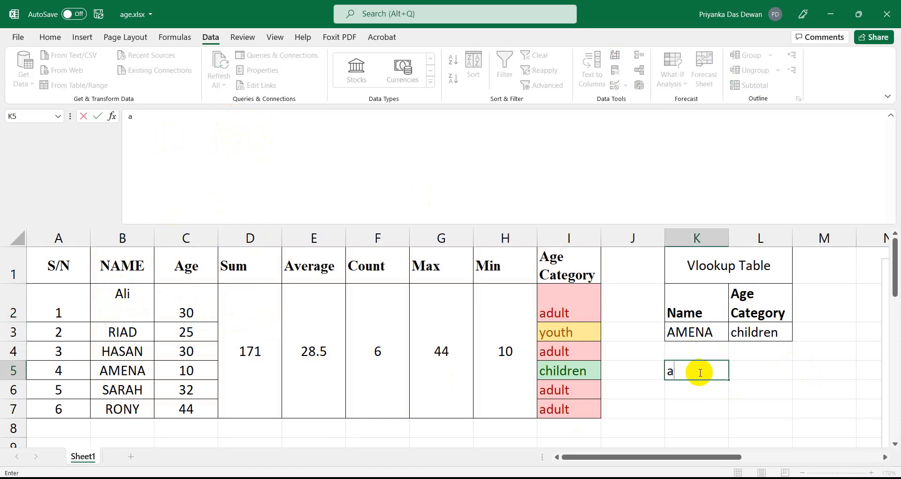
{"action": "type", "text": "ly"}
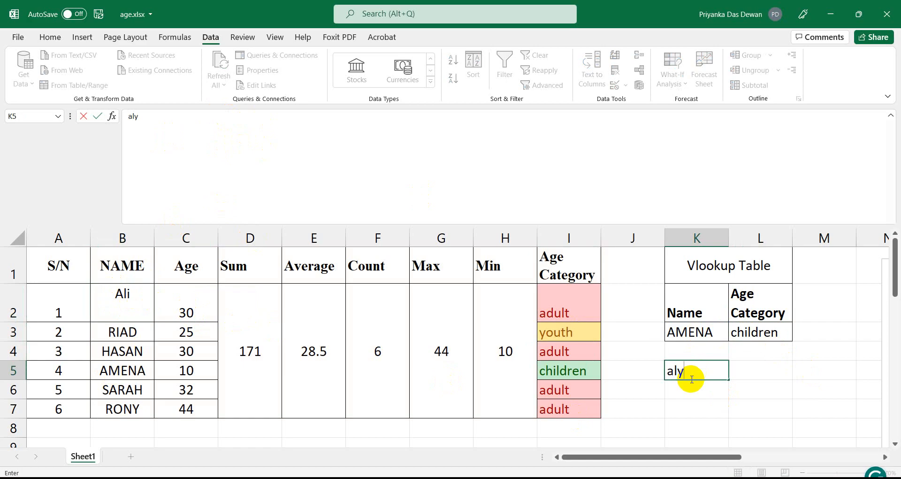
{"action": "left_click", "coordinate": [129, 297]}
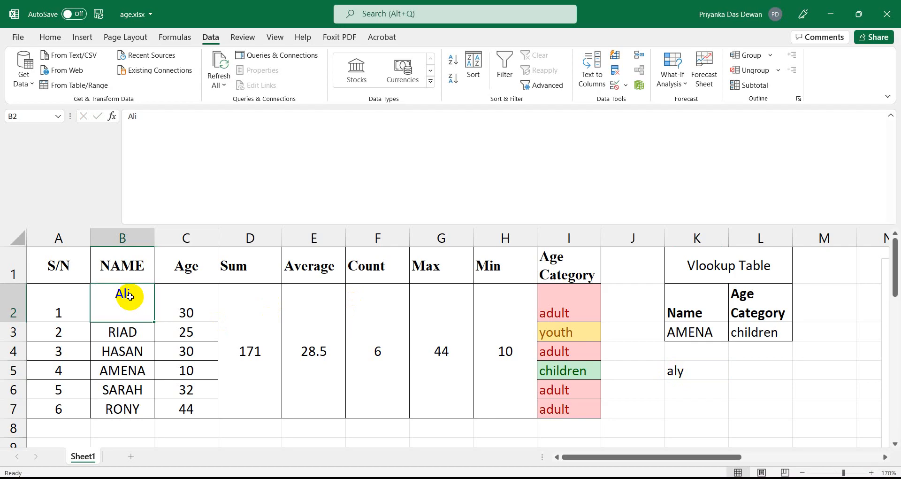
{"action": "left_click", "coordinate": [682, 395]}
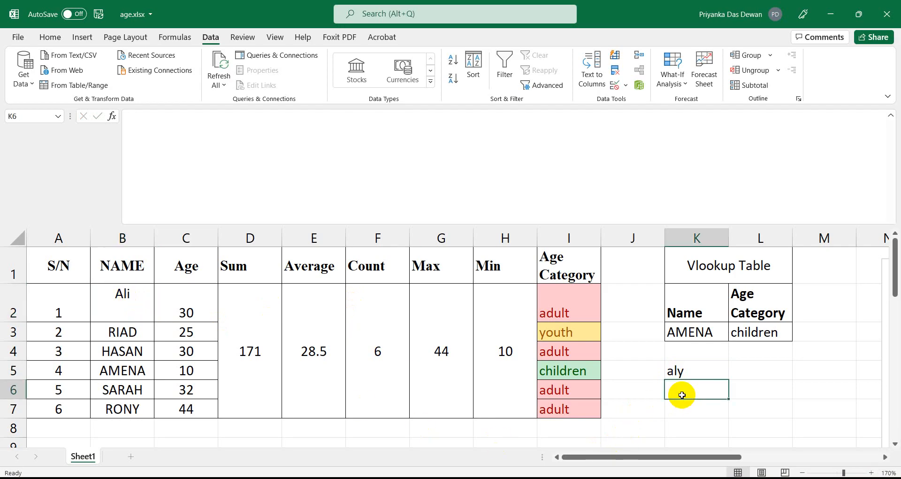
{"action": "type", "text": "ali"}
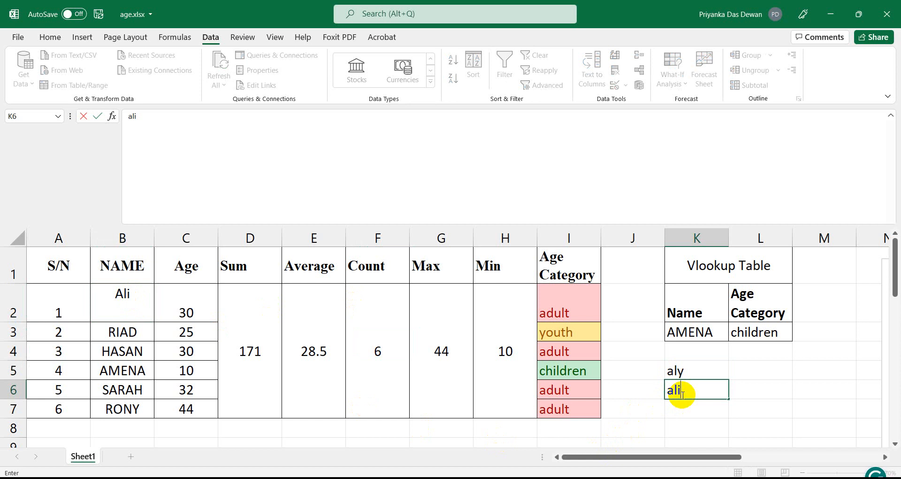
{"action": "key", "text": "BackSpace"}
{"action": "type", "text": "y"}
{"action": "key", "text": "BackSpace"}
{"action": "type", "text": "i"}
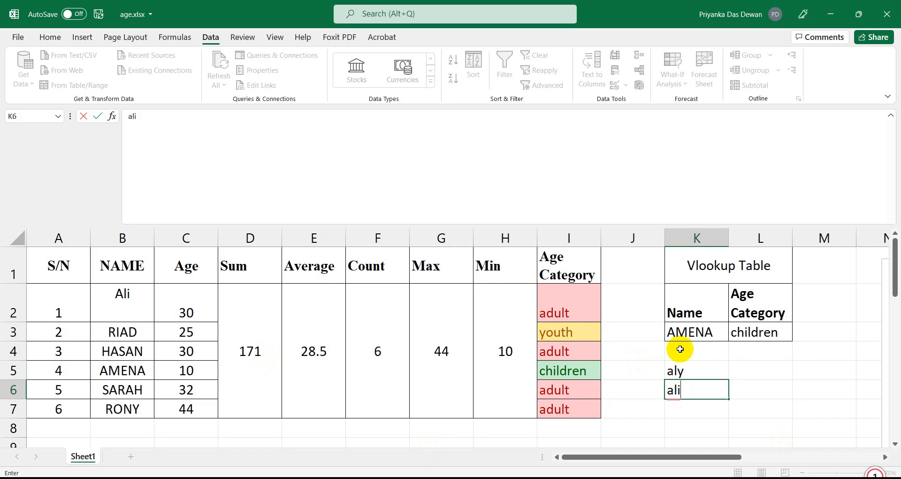
{"action": "key", "text": "BackSpace"}
{"action": "key", "text": "BackSpace"}
{"action": "key", "text": "BackSpace"}
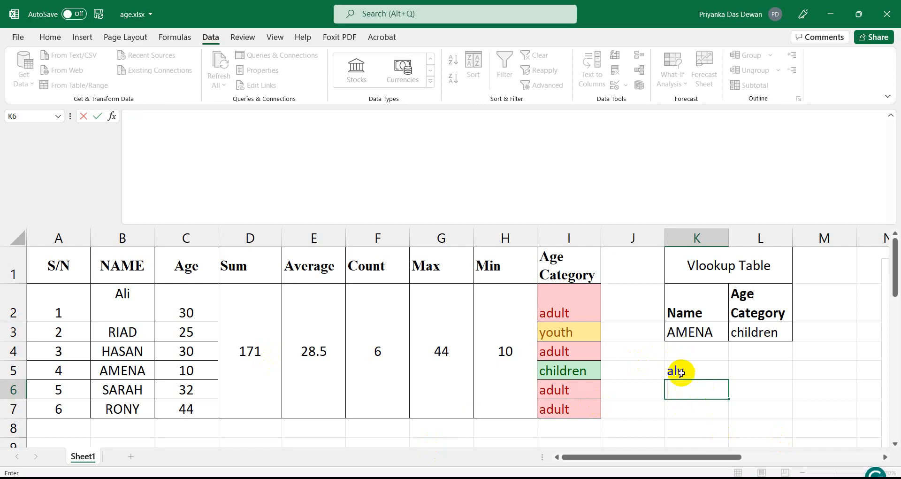
{"action": "left_click", "coordinate": [683, 370]}
{"action": "key", "text": "BackSpace"}
{"action": "left_click", "coordinate": [683, 351]}
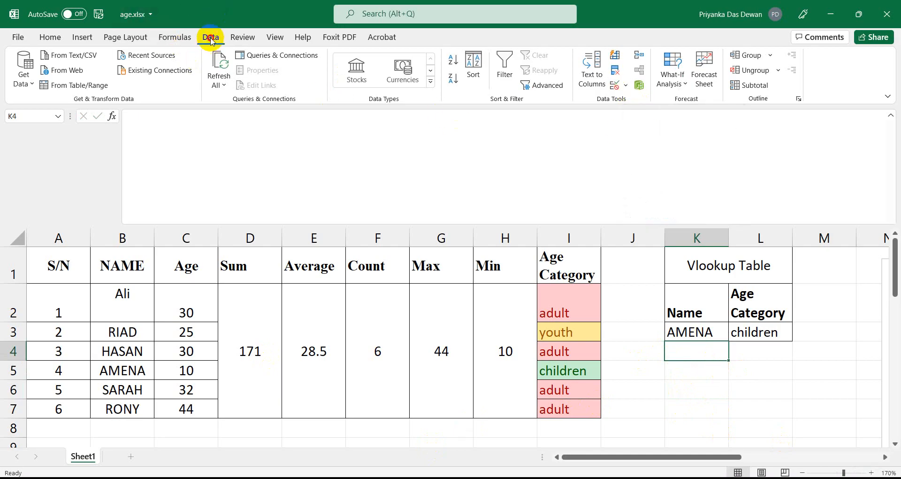
Give K4 a List data validation with source $B$2:$B$7.
{"action": "left_click", "coordinate": [625, 86]}
{"action": "left_click", "coordinate": [638, 100]}
{"action": "left_click", "coordinate": [428, 193]}
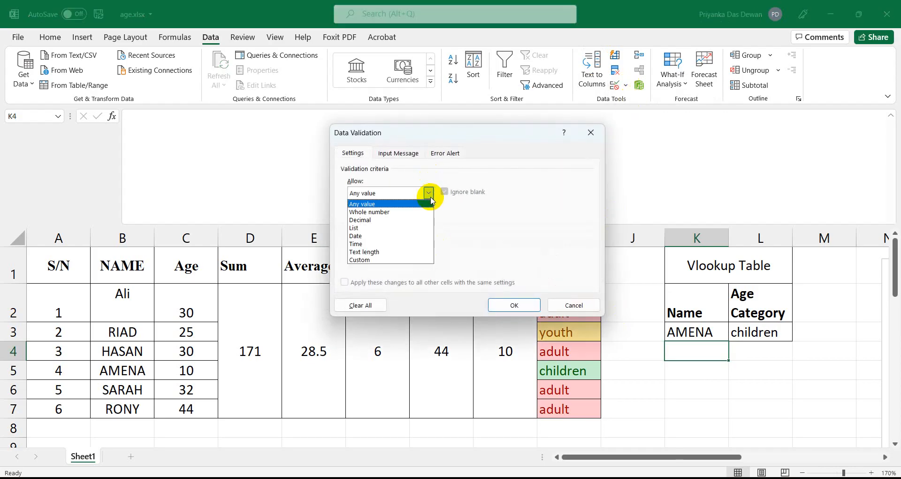
{"action": "left_click", "coordinate": [378, 228]}
{"action": "left_click", "coordinate": [362, 242]}
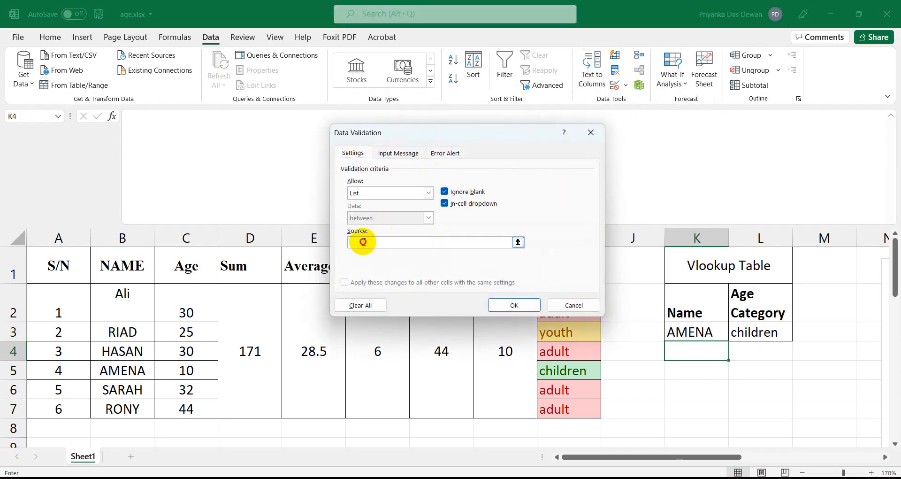
{"action": "left_click", "coordinate": [132, 304]}
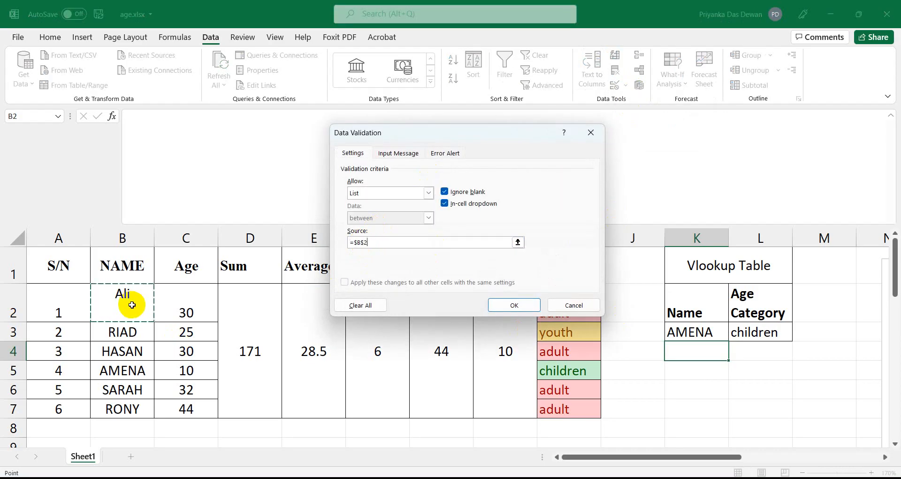
{"action": "key", "text": "shift+Down"}
{"action": "key", "text": "shift+Down"}
{"action": "key", "text": "shift+Down"}
{"action": "key", "text": "shift+Down"}
{"action": "key", "text": "shift+Down"}
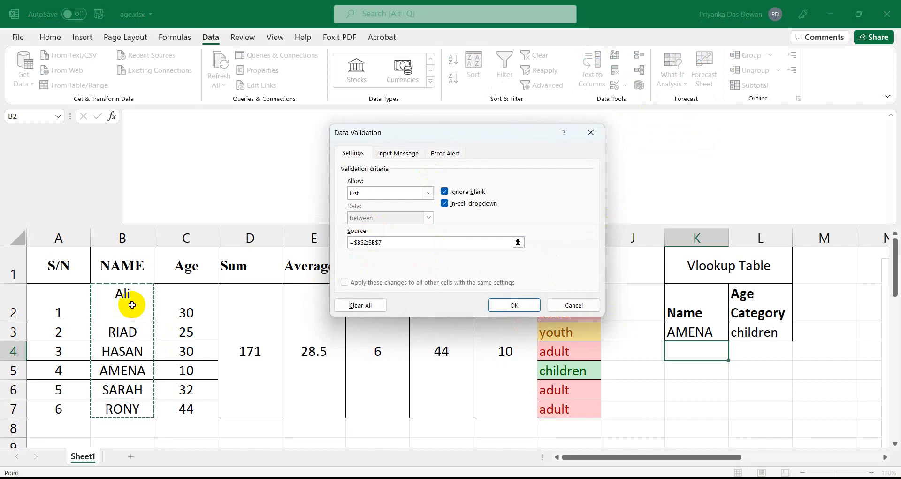
{"action": "left_click", "coordinate": [498, 306]}
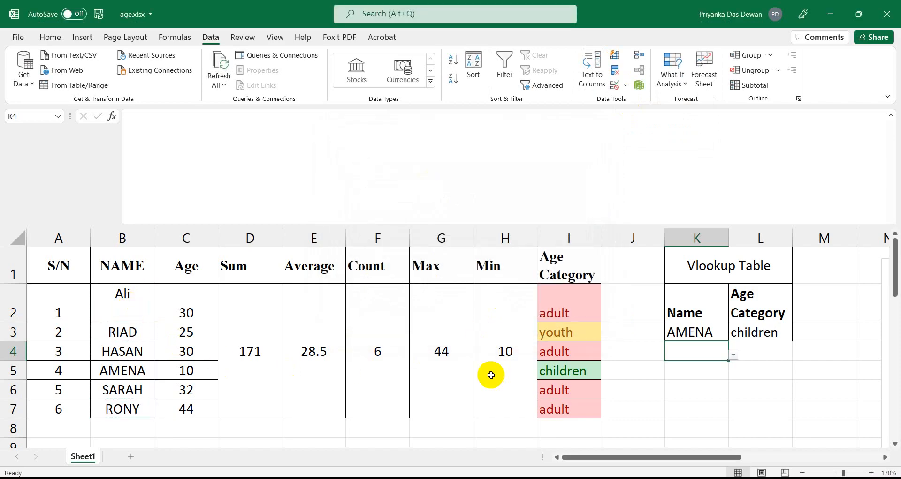
Pick RIAD from K4's name dropdown and select L4.
{"action": "left_click", "coordinate": [734, 355]}
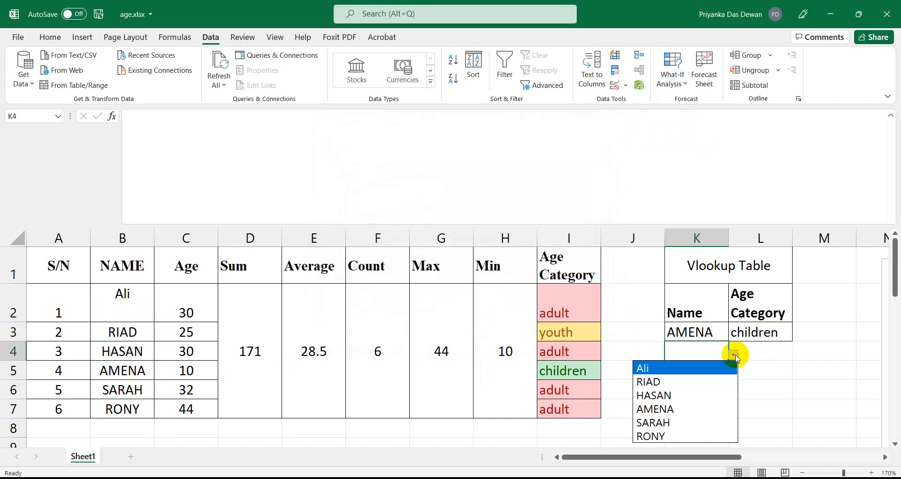
{"action": "left_click", "coordinate": [653, 381]}
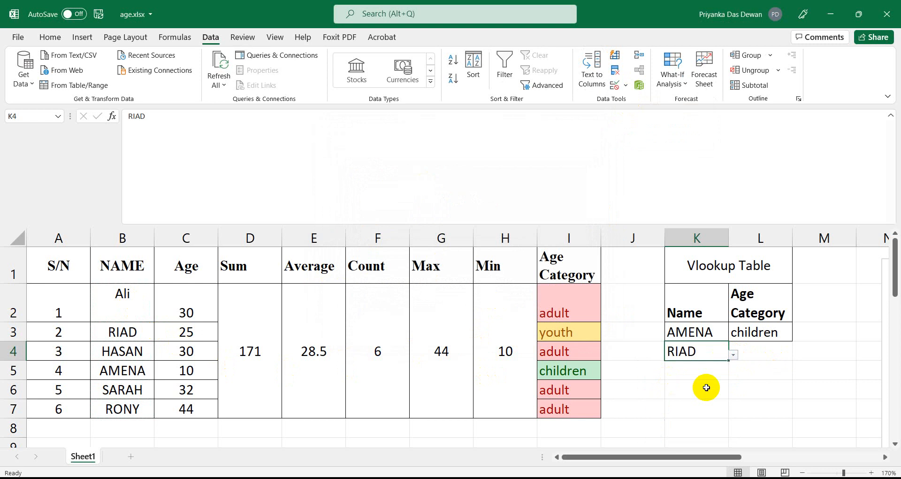
{"action": "left_click", "coordinate": [750, 347]}
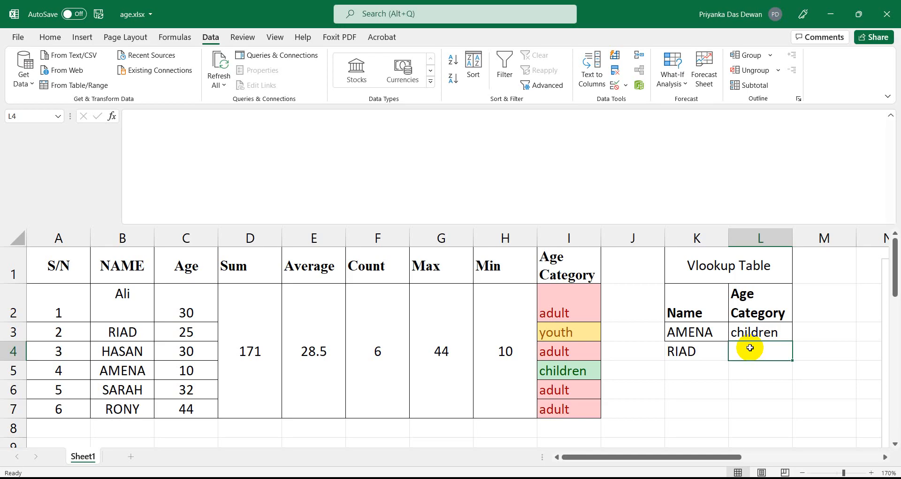
Start a VLOOKUP in L4 with K4 as the lookup value.
{"action": "left_click", "coordinate": [179, 150]}
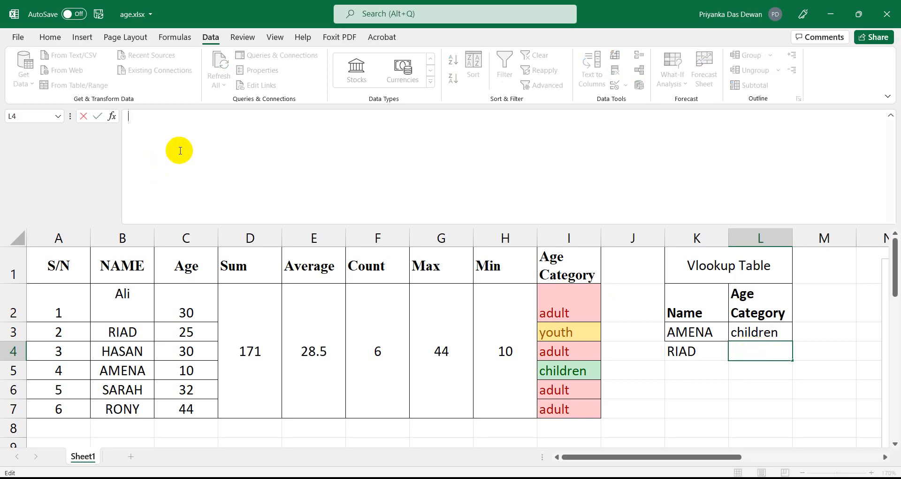
{"action": "type", "text": "=vloo"}
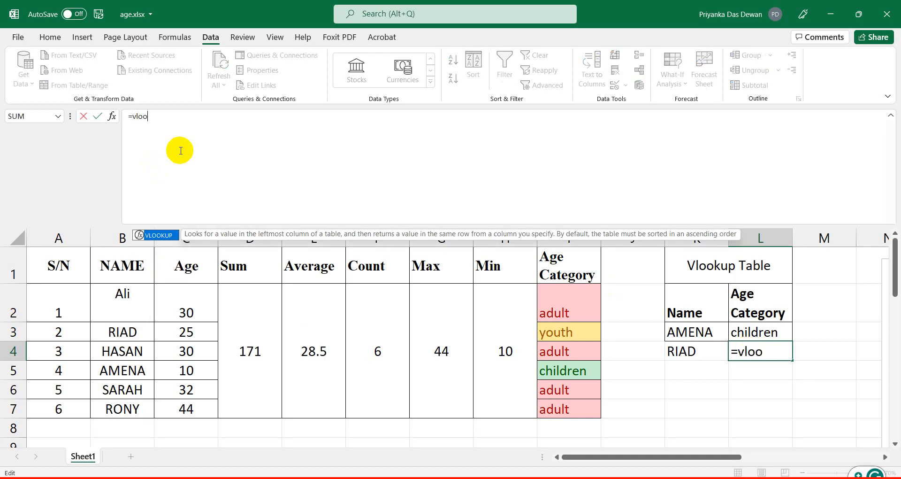
{"action": "key", "text": "Tab"}
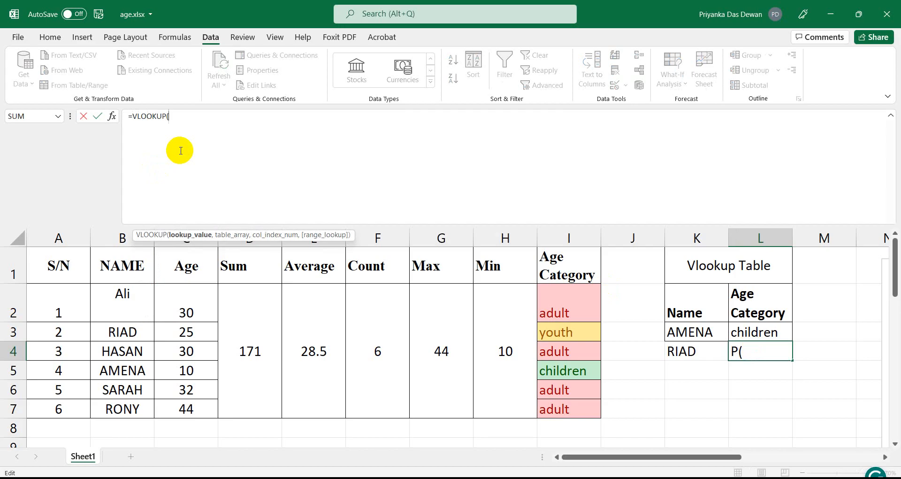
{"action": "left_click", "coordinate": [685, 351]}
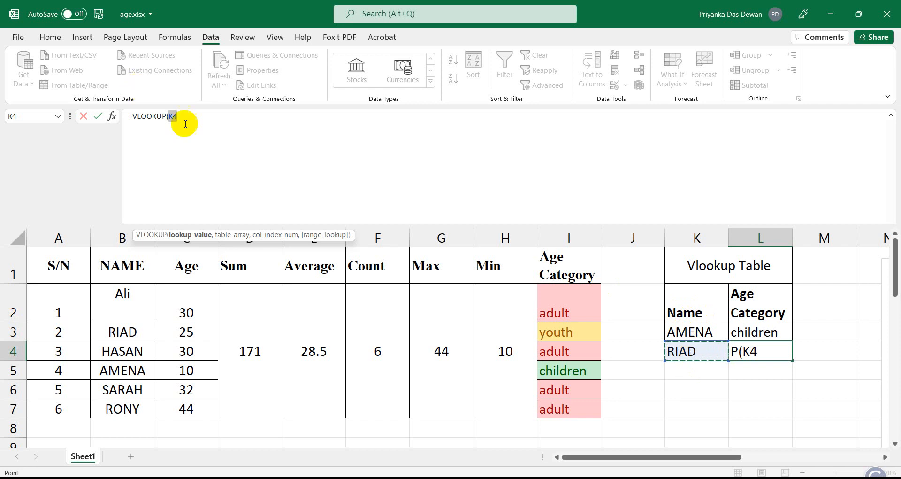
{"action": "left_click", "coordinate": [219, 112]}
{"action": "type", "text": ","}
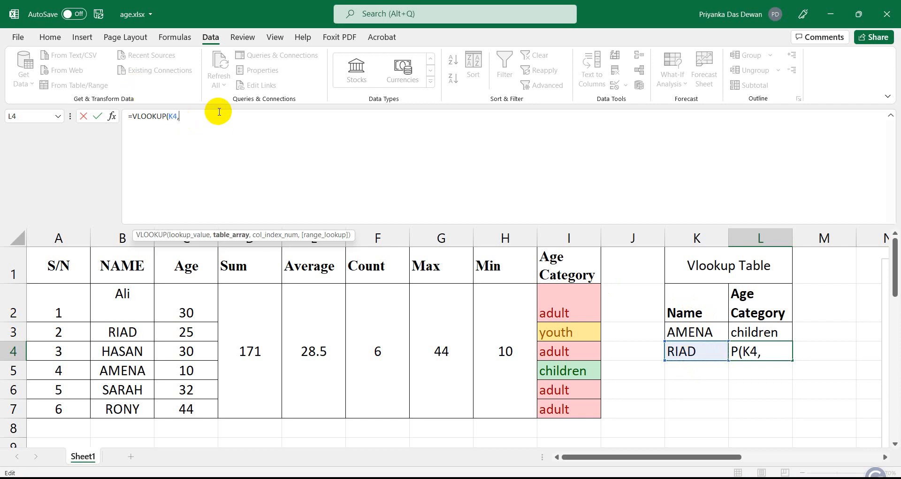
Finish L4's lookup over absolute $B$1:$I$7, column 8, exact match, returning youth.
{"action": "left_click", "coordinate": [120, 267]}
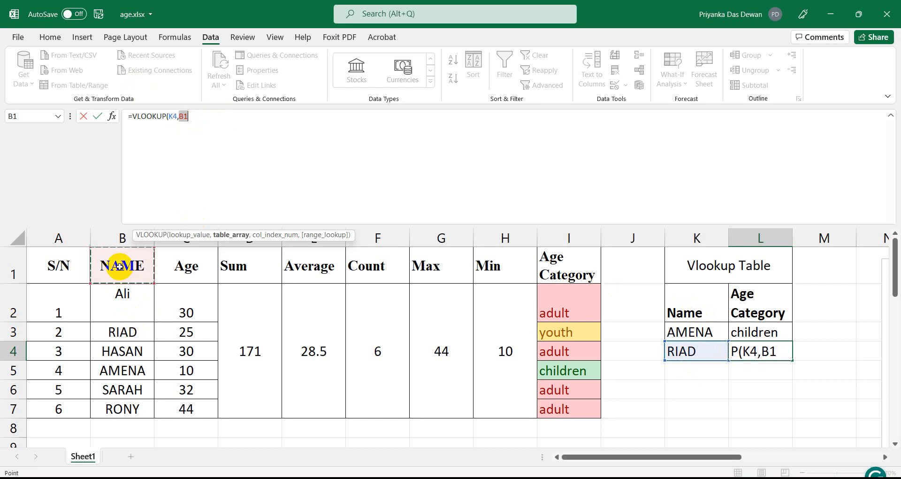
{"action": "key", "text": "shift+Down"}
{"action": "key", "text": "shift+Down"}
{"action": "key", "text": "shift+Down"}
{"action": "key", "text": "shift+Down"}
{"action": "key", "text": "shift+Down"}
{"action": "key", "text": "shift+Down"}
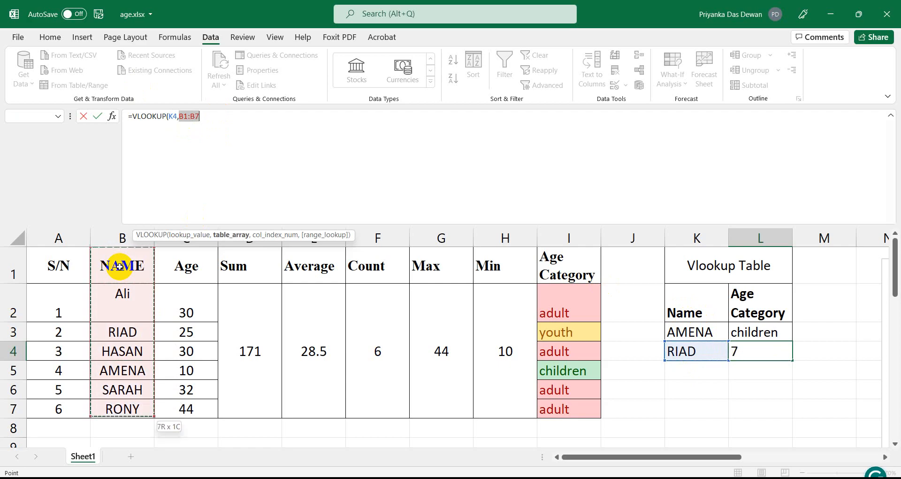
{"action": "key", "text": "shift+Right"}
{"action": "key", "text": "shift+Right"}
{"action": "key", "text": "shift+Right"}
{"action": "key", "text": "shift+Right"}
{"action": "key", "text": "shift+Right"}
{"action": "key", "text": "shift+Right"}
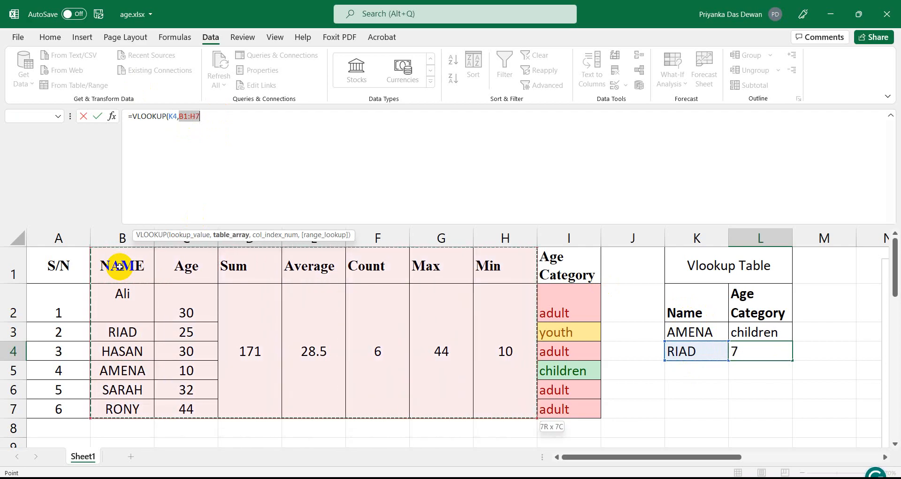
{"action": "key", "text": "shift+Right"}
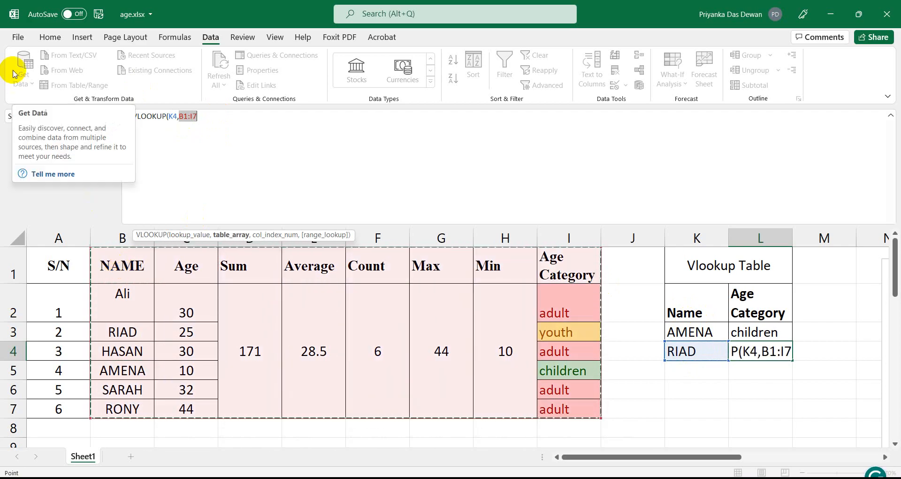
{"action": "key", "text": "F4"}
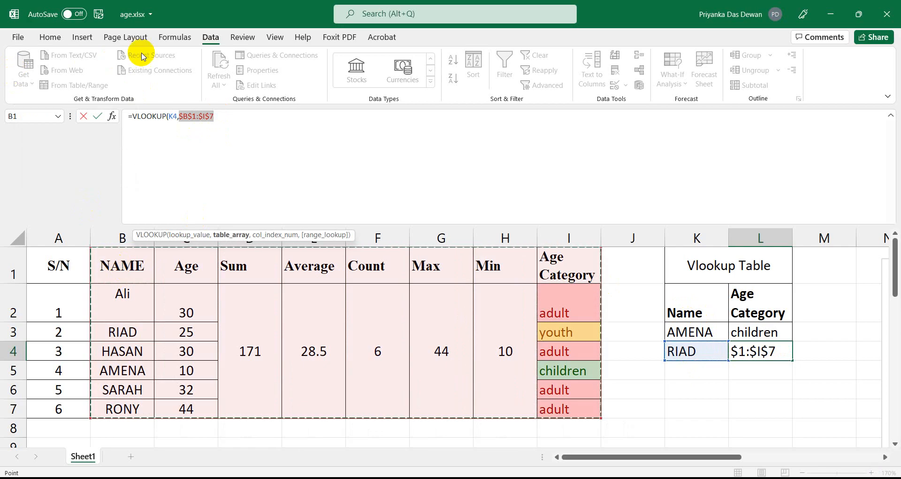
{"action": "left_click", "coordinate": [233, 112]}
{"action": "type", "text": ",8"}
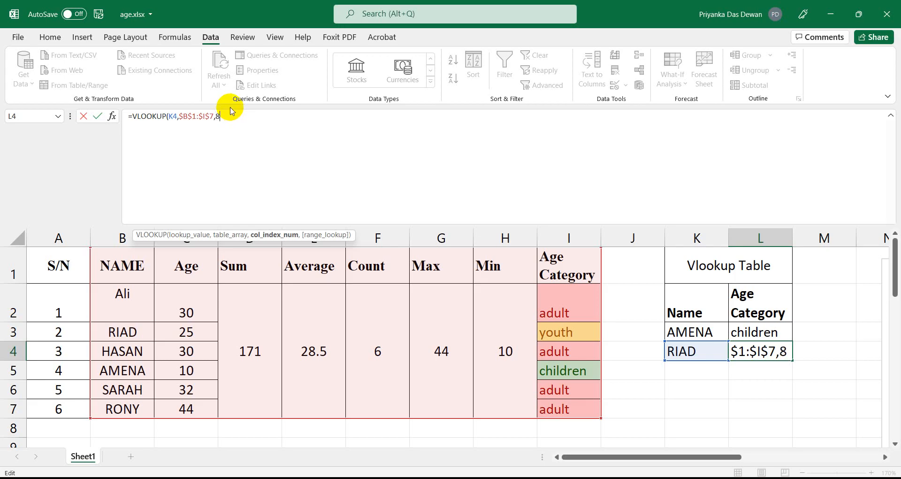
{"action": "type", "text": ","}
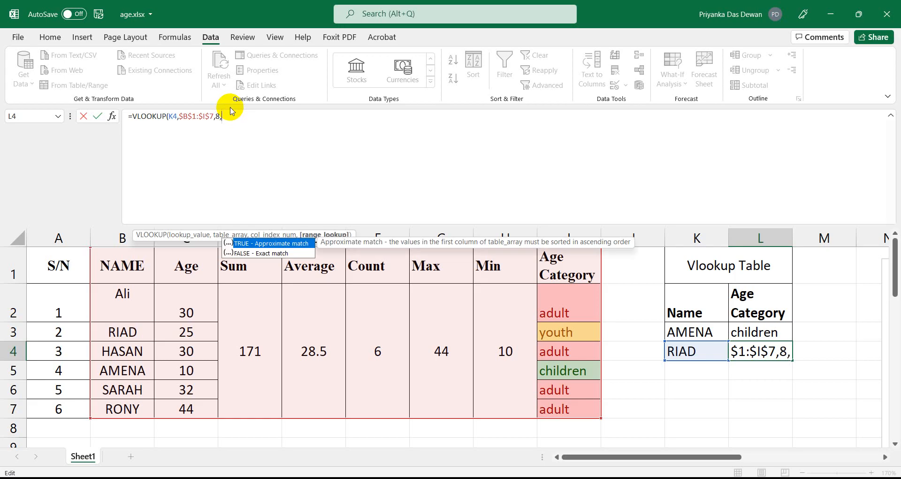
{"action": "type", "text": "0)"}
{"action": "key", "text": "Return"}
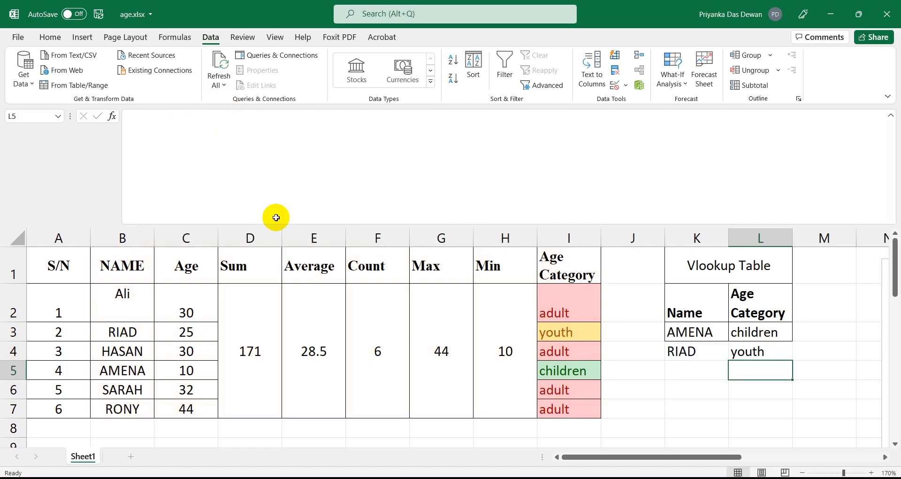
{"action": "left_click", "coordinate": [741, 352]}
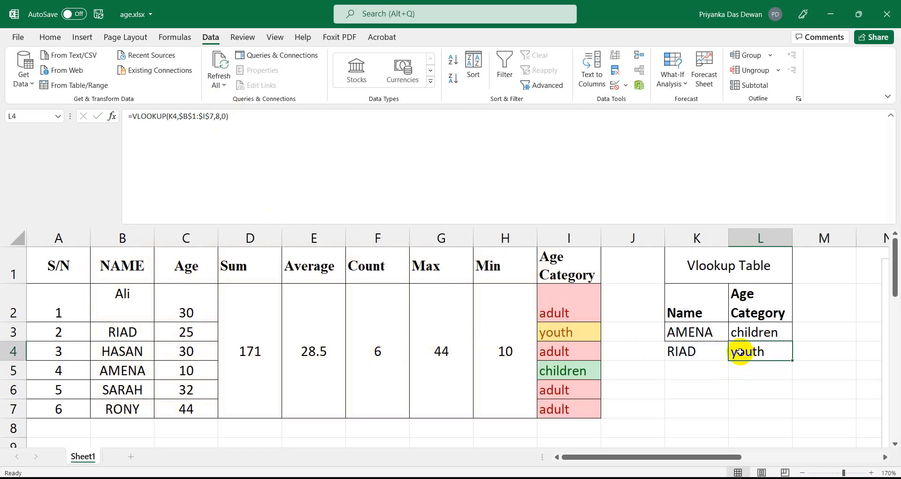
{"action": "scroll", "coordinate": [741, 352], "scroll_direction": "down", "scroll_amount": 3}
{"action": "scroll", "coordinate": [741, 352], "scroll_direction": "up", "scroll_amount": 3}
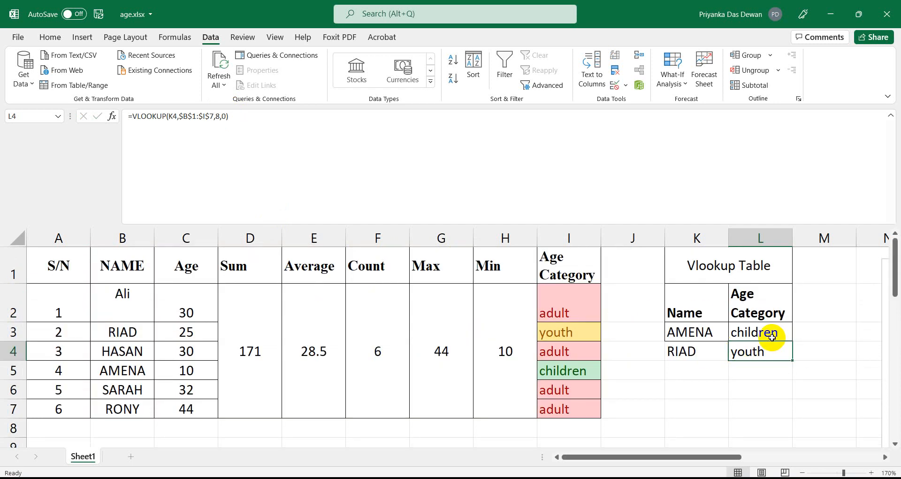
{"action": "left_click", "coordinate": [696, 351]}
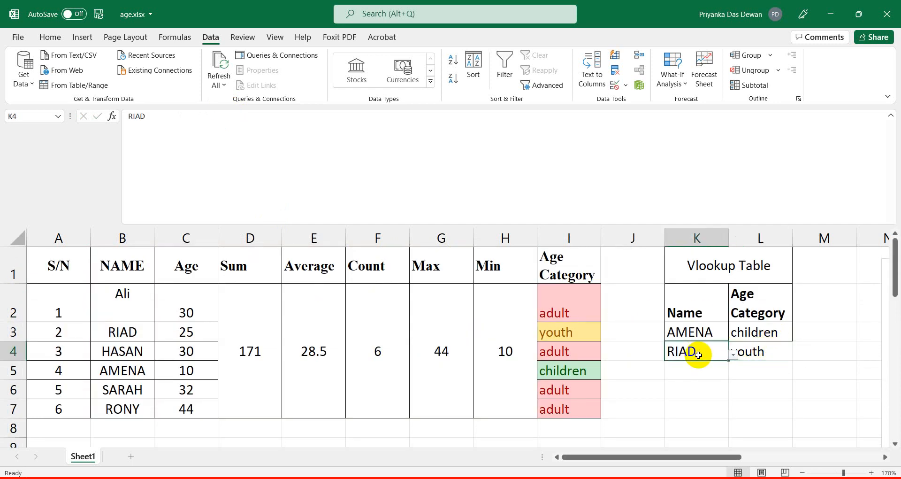
{"action": "left_click", "coordinate": [761, 347]}
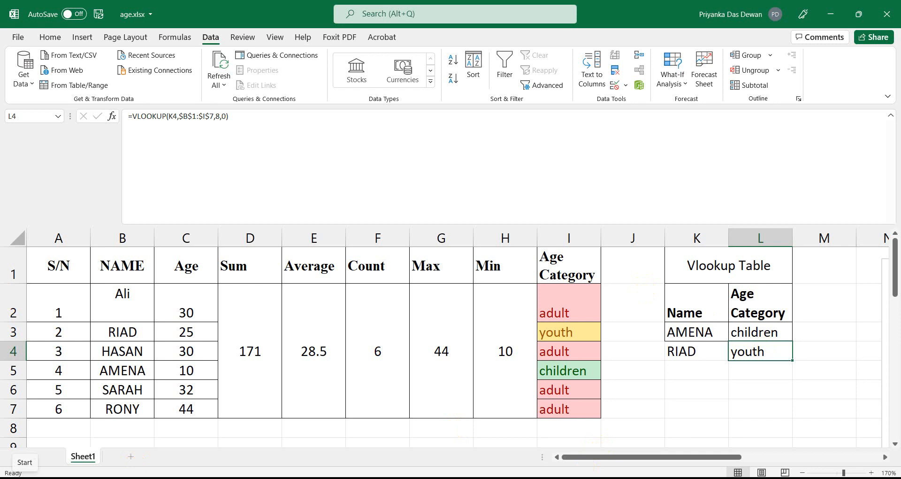
{"action": "left_click", "coordinate": [137, 313]}
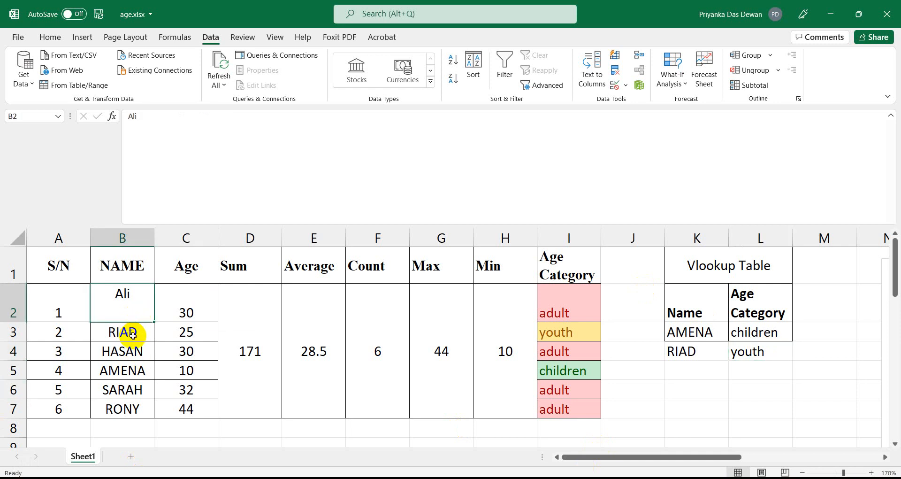
Rename AMENA in B5 to ali and pick ali from K3's dropdown.
{"action": "left_click", "coordinate": [115, 371]}
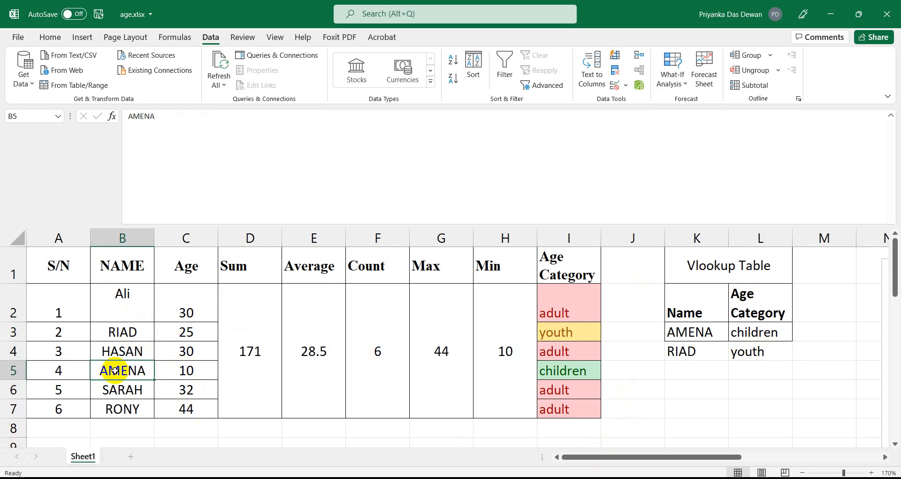
{"action": "type", "text": "ali"}
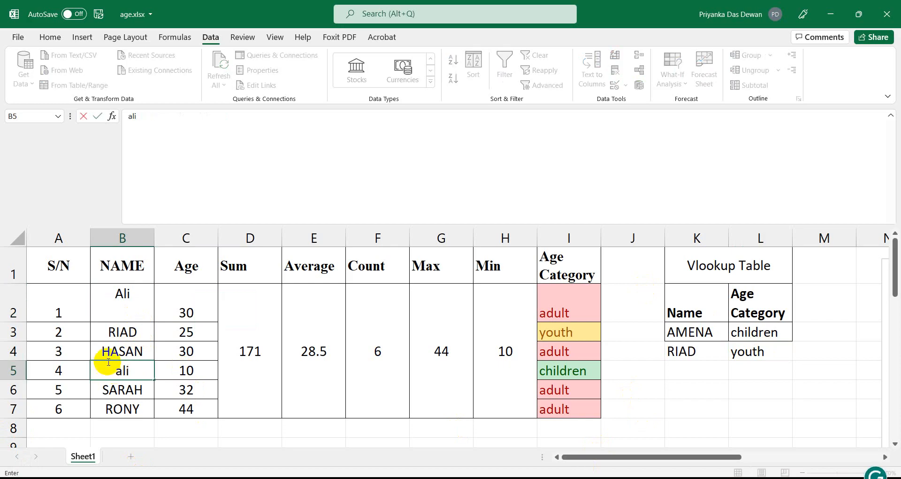
{"action": "left_click", "coordinate": [123, 406]}
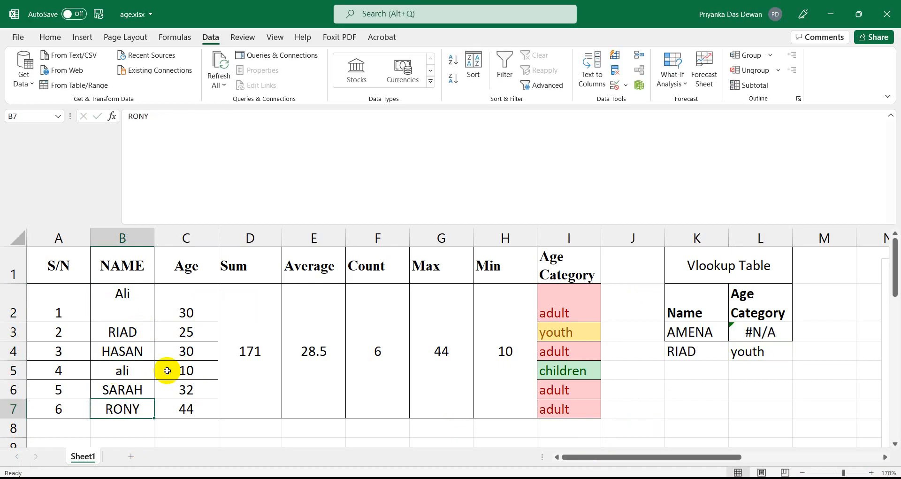
{"action": "left_click", "coordinate": [708, 330]}
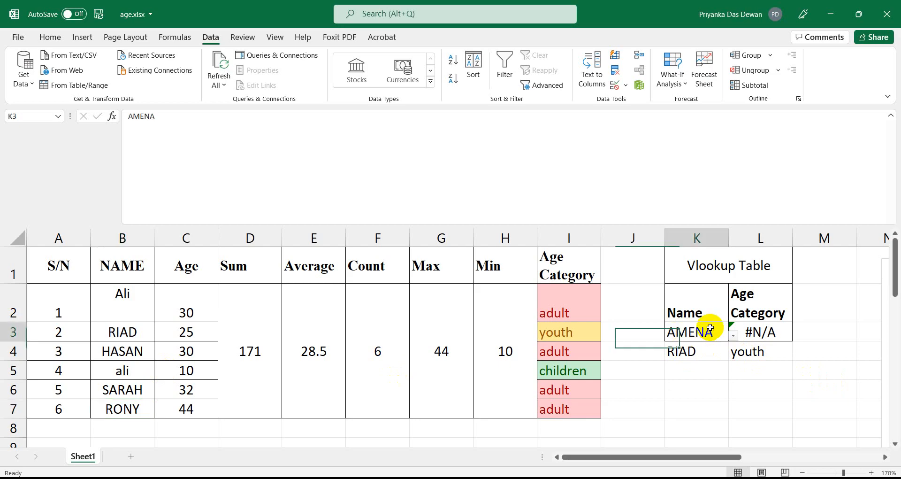
{"action": "left_click", "coordinate": [734, 335]}
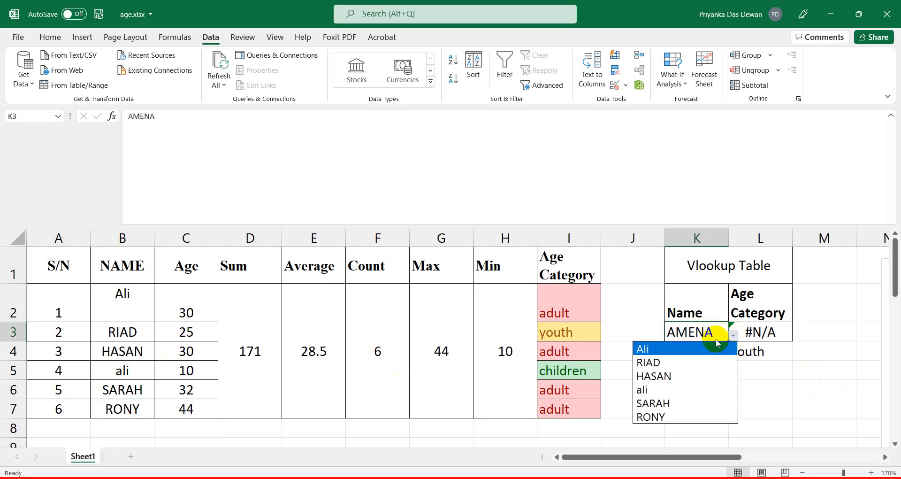
{"action": "left_click", "coordinate": [673, 390]}
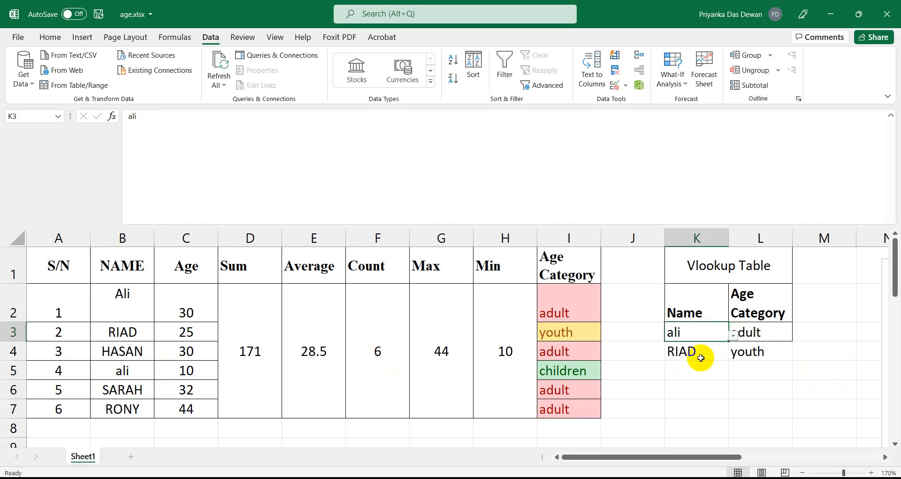
Confirm L3 shows adult, then delete the exact-match 0 from its VLOOKUP.
{"action": "left_click", "coordinate": [746, 332]}
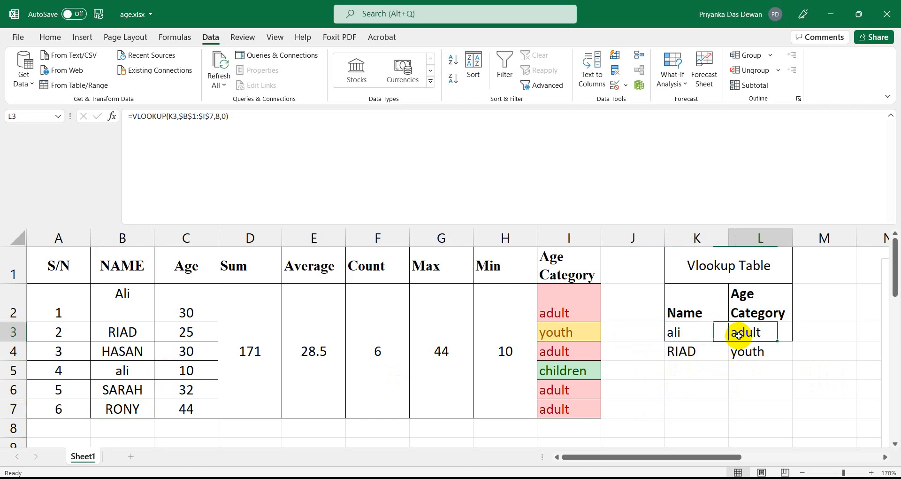
{"action": "left_click", "coordinate": [673, 332]}
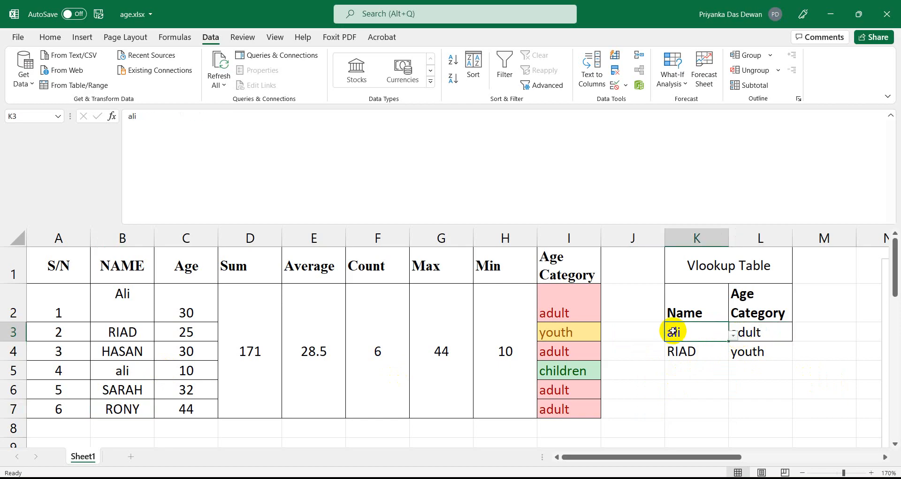
{"action": "left_click", "coordinate": [767, 333]}
{"action": "left_click", "coordinate": [225, 116]}
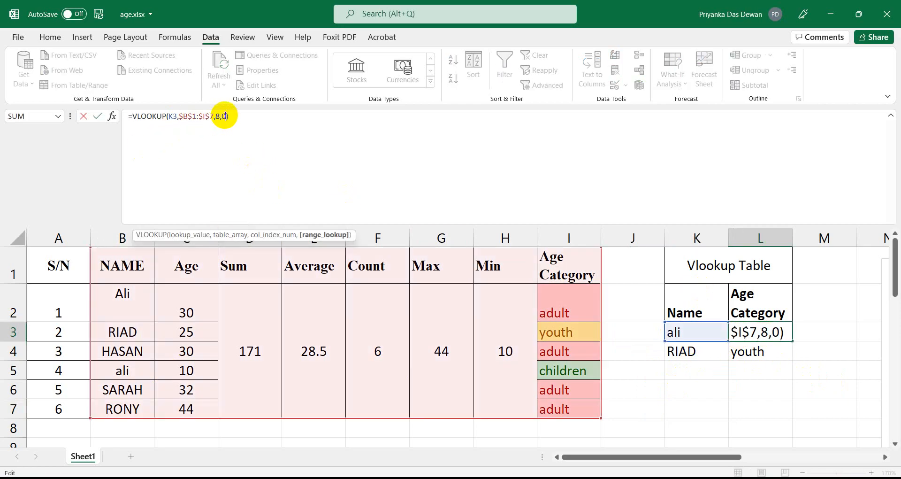
{"action": "key", "text": "BackSpace"}
Switch L3 to approximate match (last argument 1) and test it with ali and RIAD.
{"action": "type", "text": "1"}
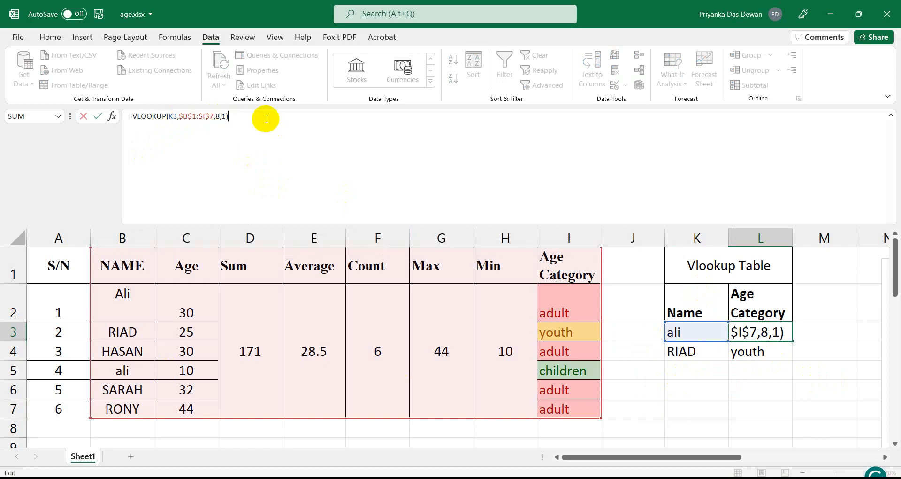
{"action": "key", "text": "Return"}
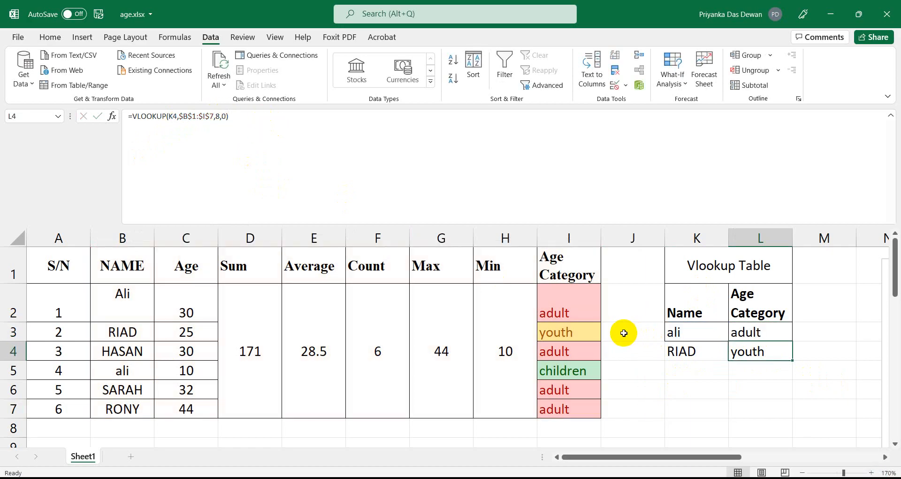
{"action": "left_click", "coordinate": [707, 335]}
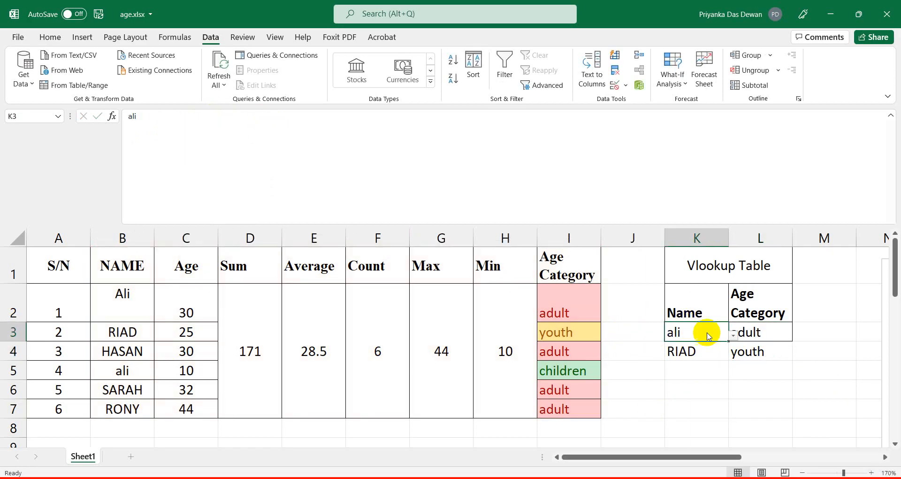
{"action": "left_click", "coordinate": [735, 336]}
{"action": "left_click", "coordinate": [678, 389]}
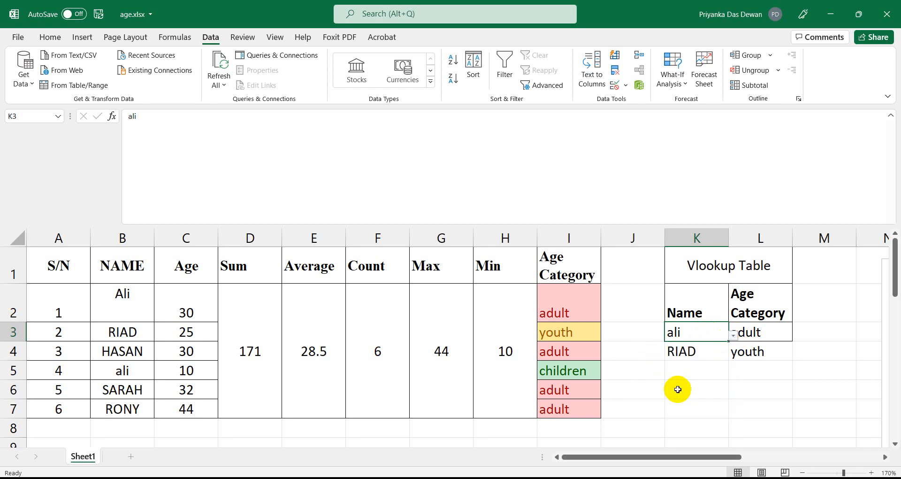
{"action": "left_click", "coordinate": [758, 336]}
{"action": "left_click", "coordinate": [709, 338]}
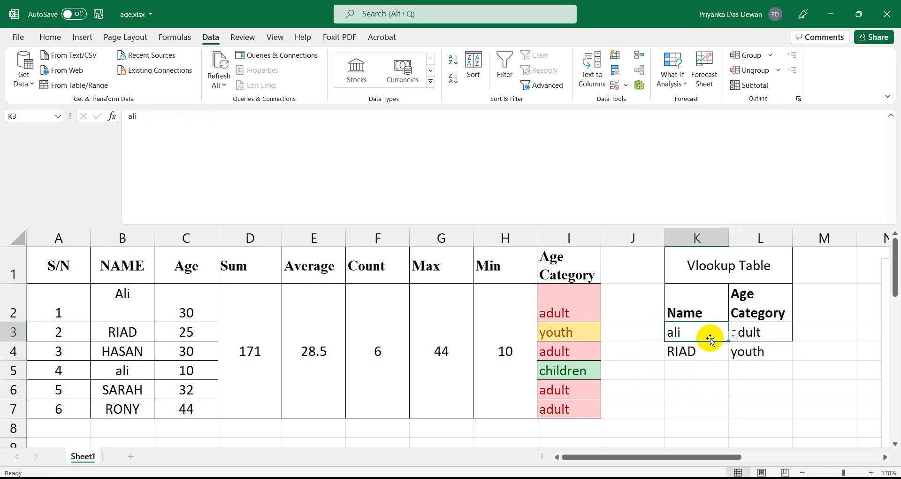
{"action": "left_click", "coordinate": [734, 336]}
{"action": "left_click", "coordinate": [664, 357]}
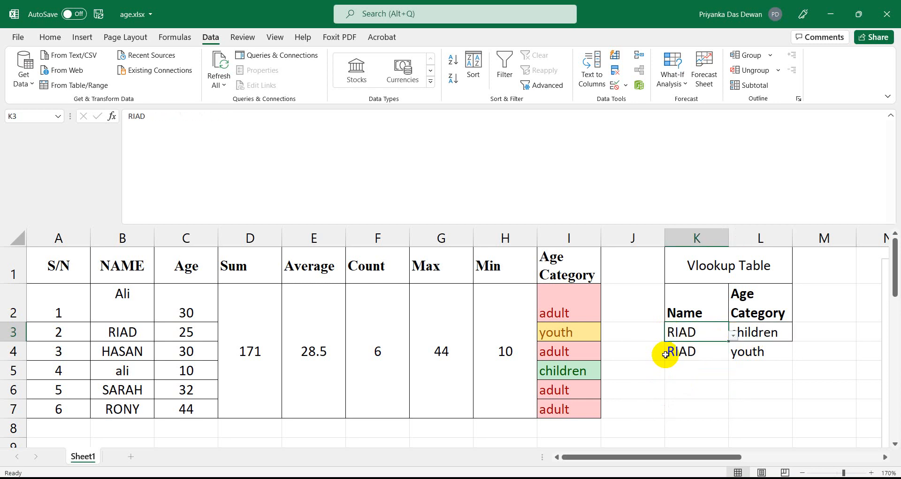
{"action": "left_click", "coordinate": [777, 333]}
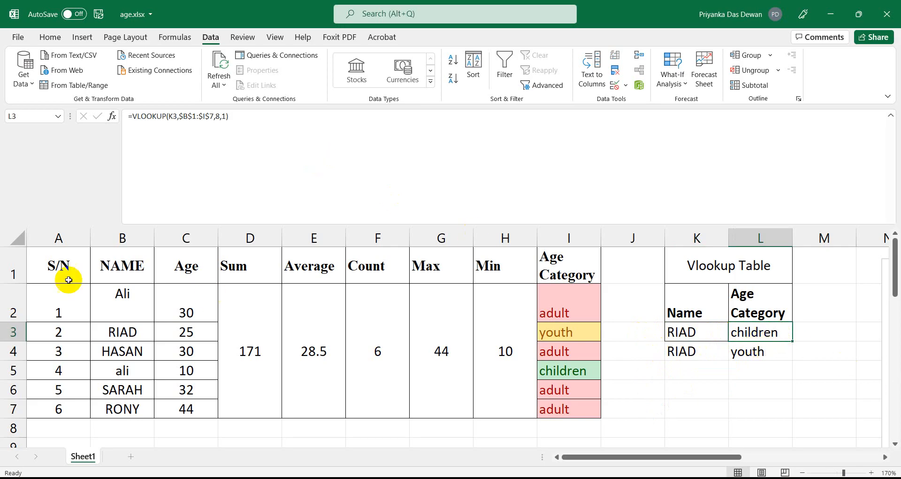
Cycle K3 through HASAN, ali, SARAH, RONY, Ali and RIAD, comparing L3's category each time.
{"action": "left_click", "coordinate": [719, 332]}
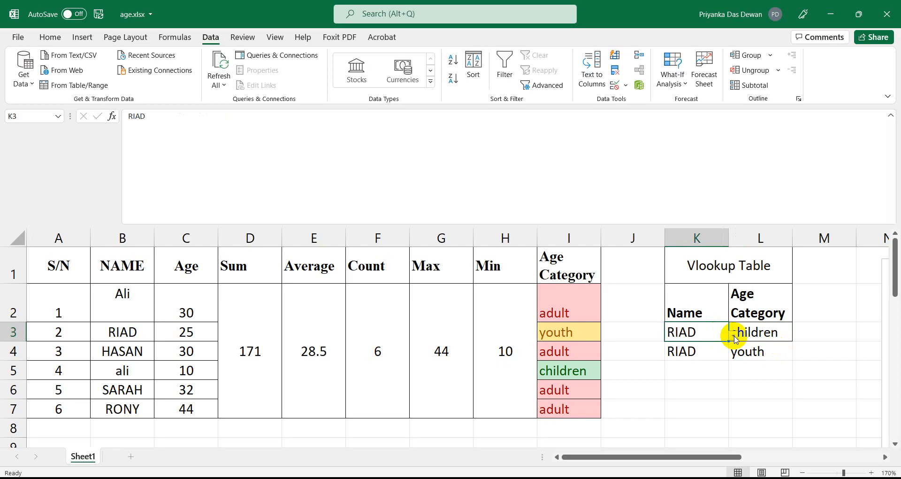
{"action": "left_click", "coordinate": [734, 337]}
{"action": "left_click", "coordinate": [688, 371]}
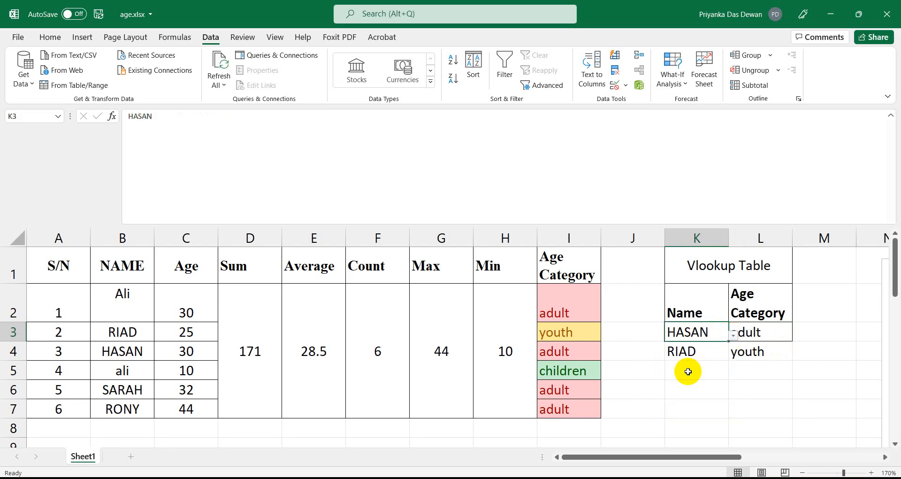
{"action": "left_click", "coordinate": [733, 335]}
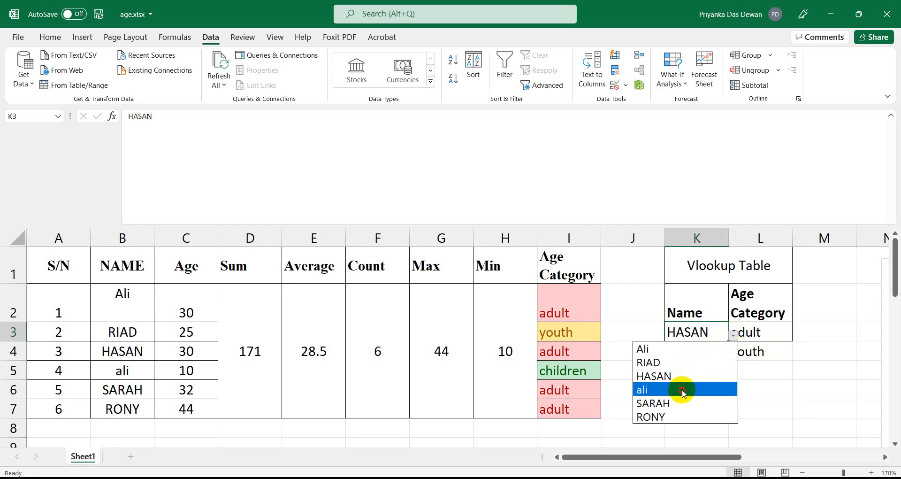
{"action": "left_click", "coordinate": [682, 389]}
{"action": "left_click", "coordinate": [732, 334]}
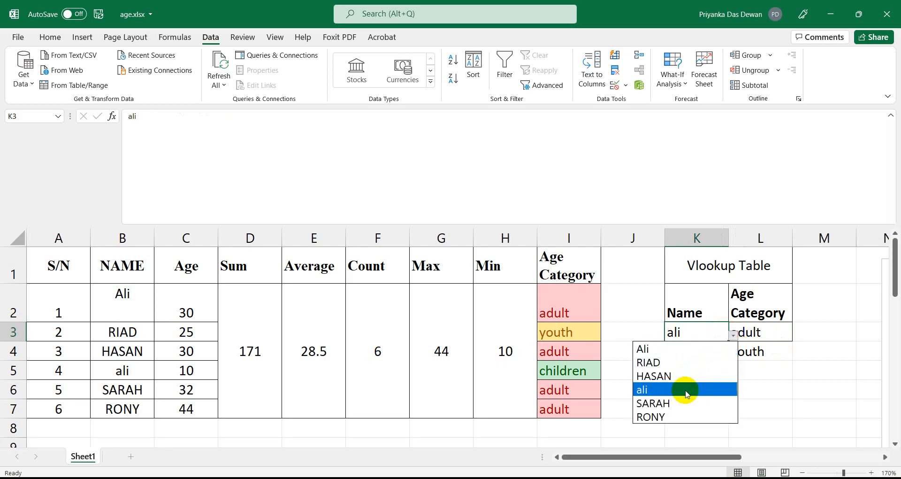
{"action": "left_click", "coordinate": [682, 403]}
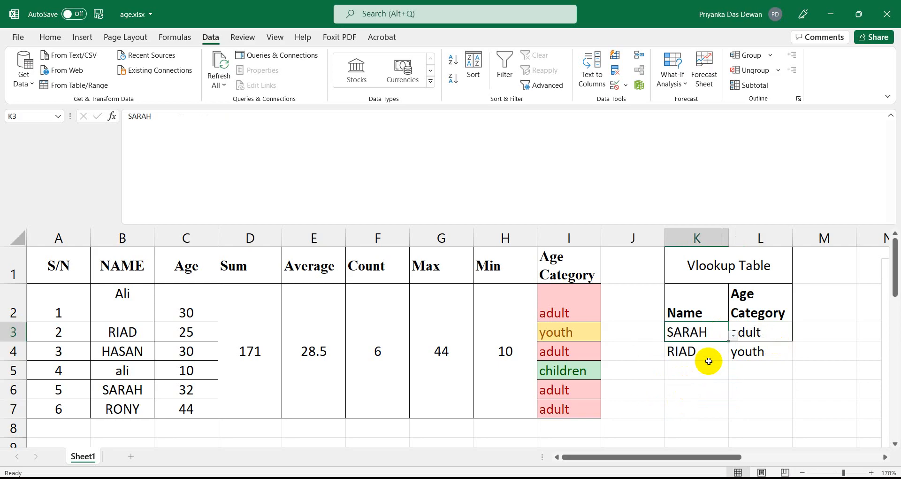
{"action": "left_click", "coordinate": [733, 335]}
{"action": "left_click", "coordinate": [674, 417]}
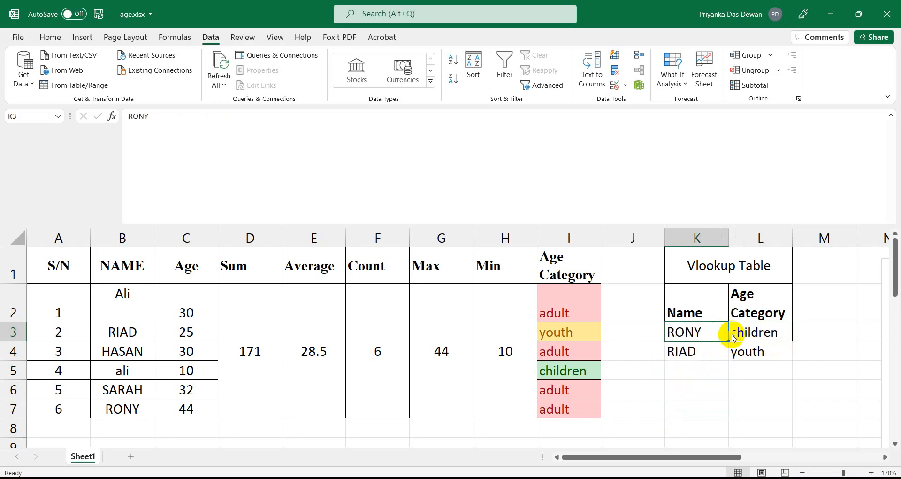
{"action": "left_click", "coordinate": [735, 337]}
{"action": "left_click", "coordinate": [706, 347]}
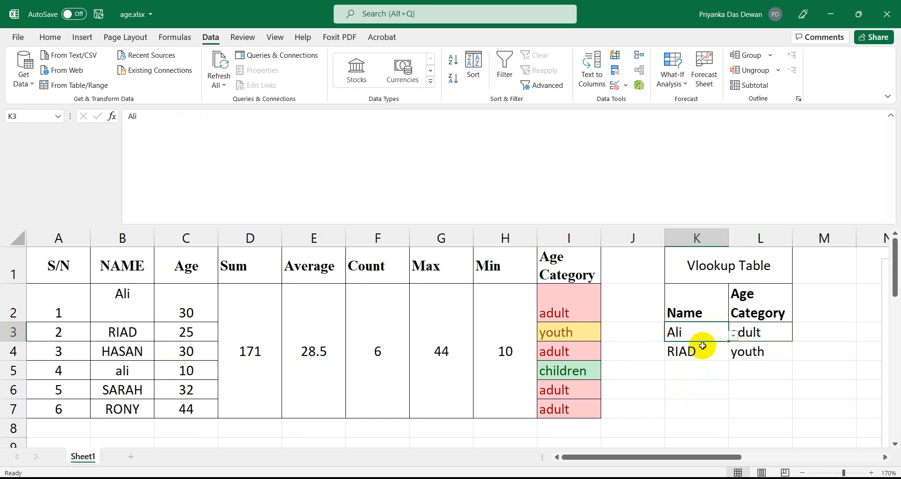
{"action": "left_click", "coordinate": [733, 335]}
{"action": "left_click", "coordinate": [692, 362]}
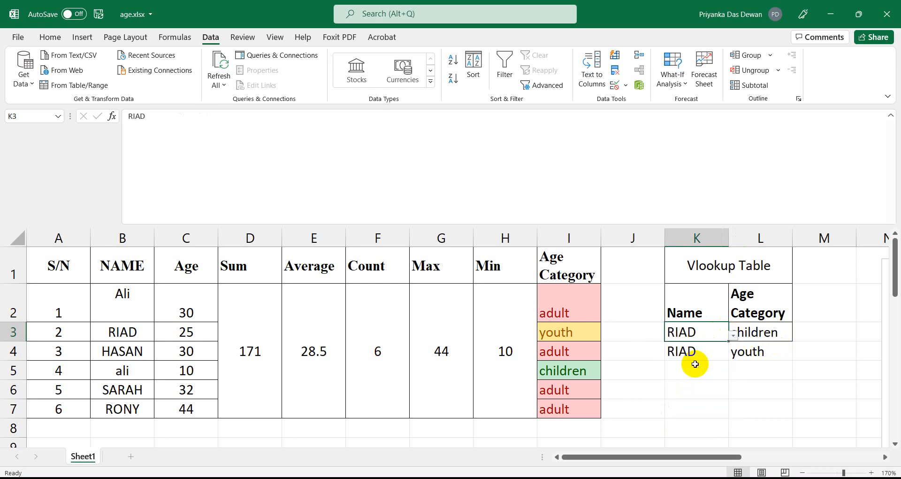
{"action": "left_click", "coordinate": [733, 335]}
{"action": "key", "text": "Escape"}
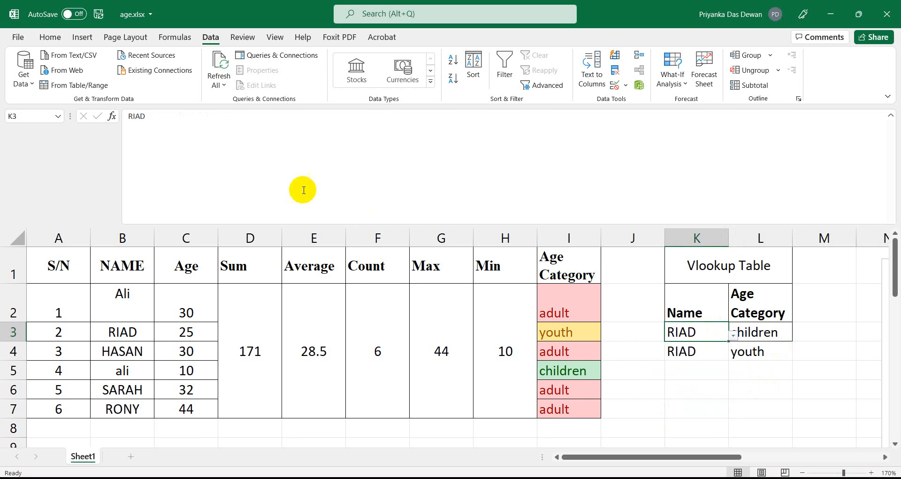
{"action": "left_click", "coordinate": [765, 337]}
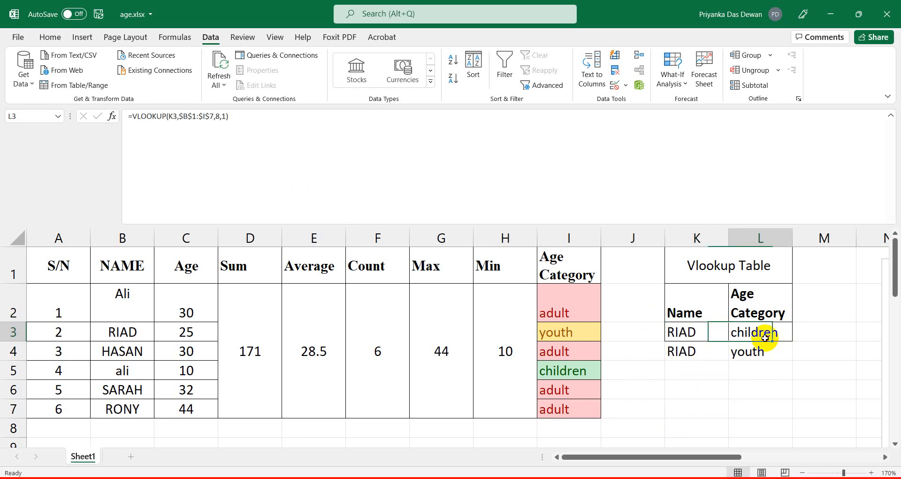
Change L3's last VLOOKUP argument from 1 back to 0 for exact match.
{"action": "left_click", "coordinate": [227, 116]}
{"action": "key", "text": "BackSpace"}
{"action": "type", "text": "0"}
{"action": "key", "text": "Return"}
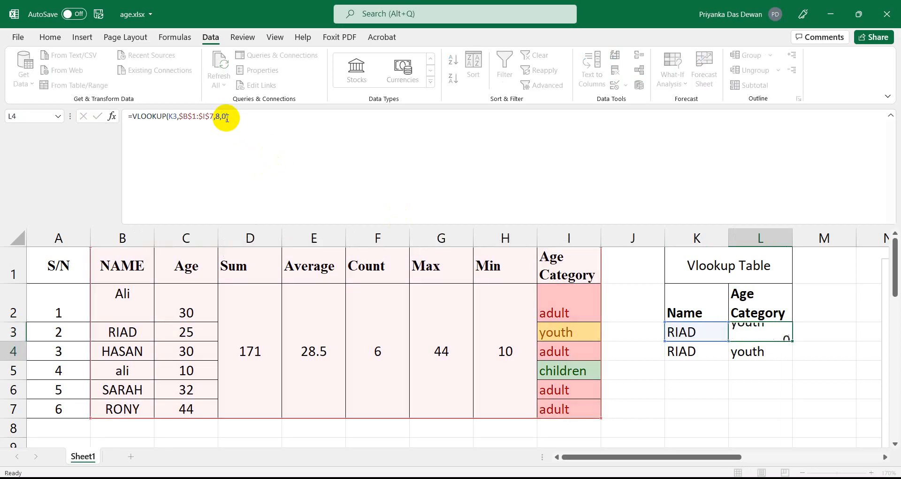
Test the exact-match lookup by picking Ali and then ali in K3, which returns adult.
{"action": "left_click", "coordinate": [680, 332]}
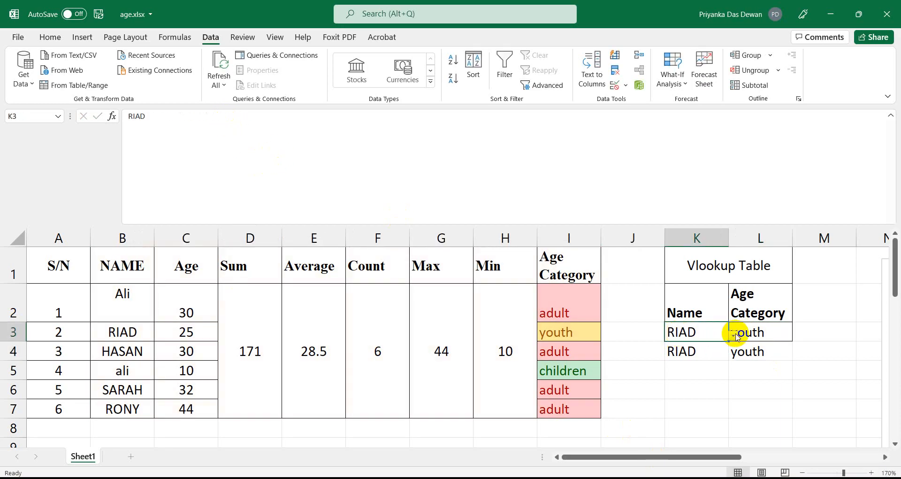
{"action": "left_click", "coordinate": [733, 335]}
{"action": "left_click", "coordinate": [677, 348]}
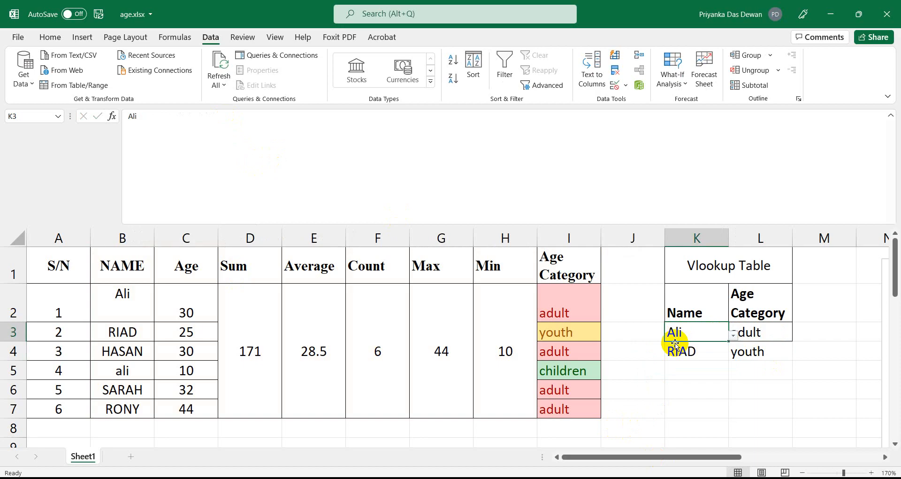
{"action": "left_click", "coordinate": [733, 336]}
{"action": "left_click", "coordinate": [657, 389]}
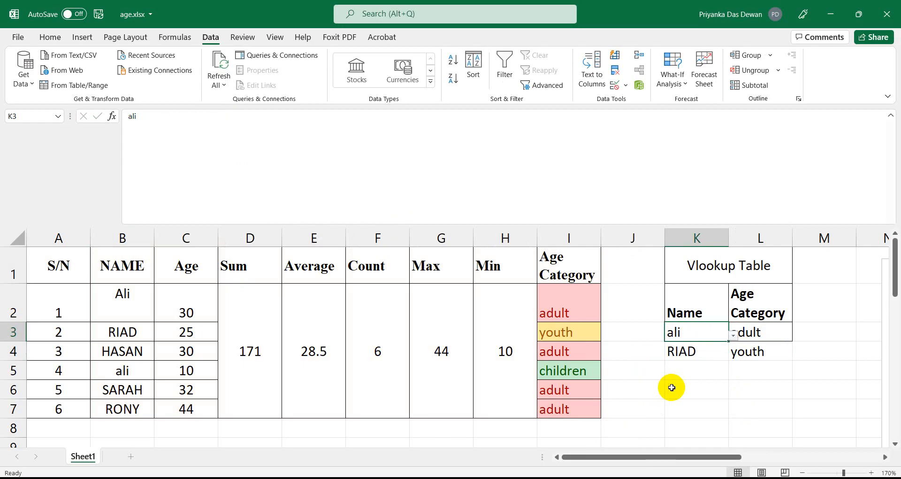
{"action": "left_click", "coordinate": [764, 337]}
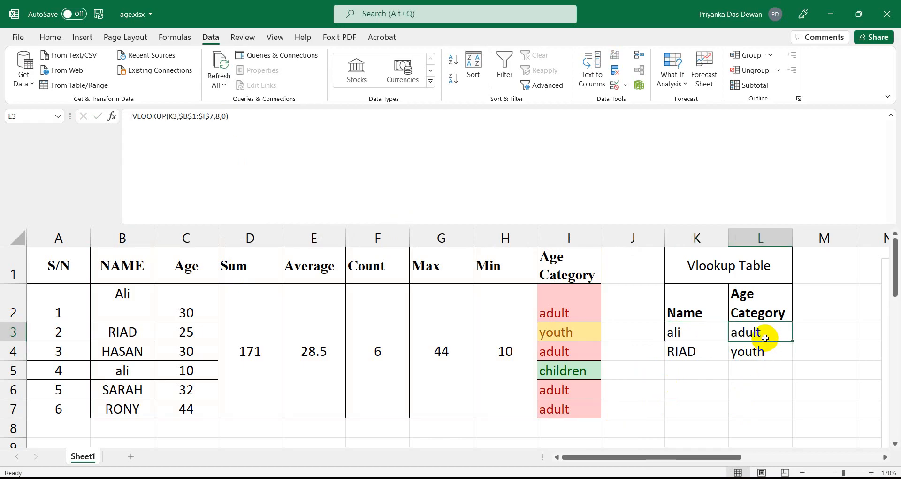
{"action": "left_click", "coordinate": [693, 329]}
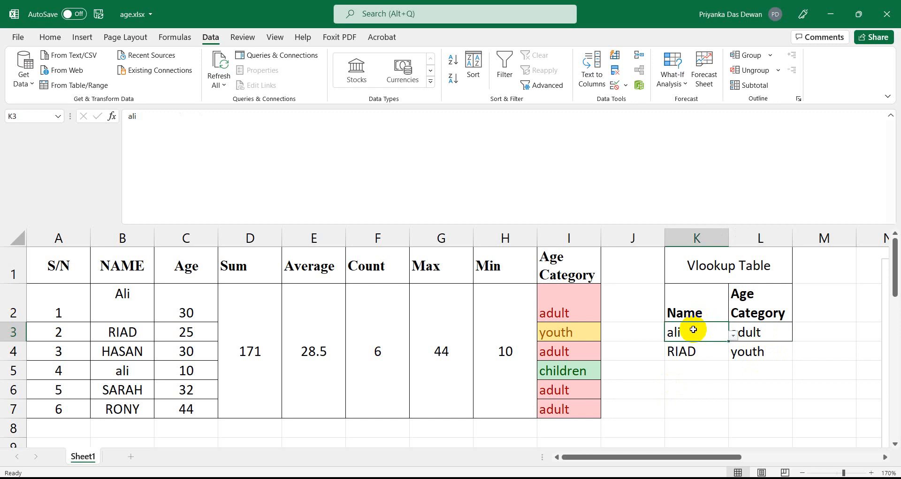
{"action": "left_click", "coordinate": [103, 306]}
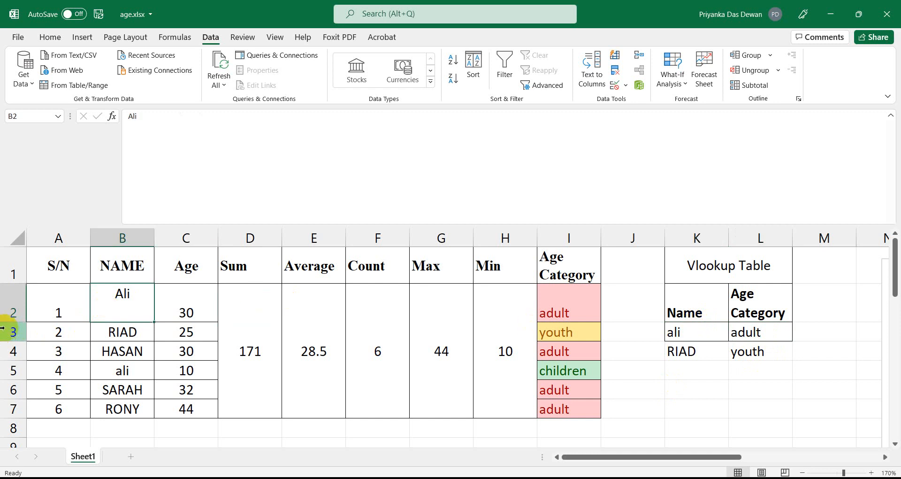
Shrink row 2, then test K3's lookup with RIAD and ali, checking ali's age 10 in C5.
{"action": "mouse_move", "coordinate": [8, 322]}
{"action": "left_mouse_down"}
{"action": "mouse_move", "coordinate": [8, 295]}
{"action": "mouse_move", "coordinate": [8, 307]}
{"action": "left_mouse_up"}
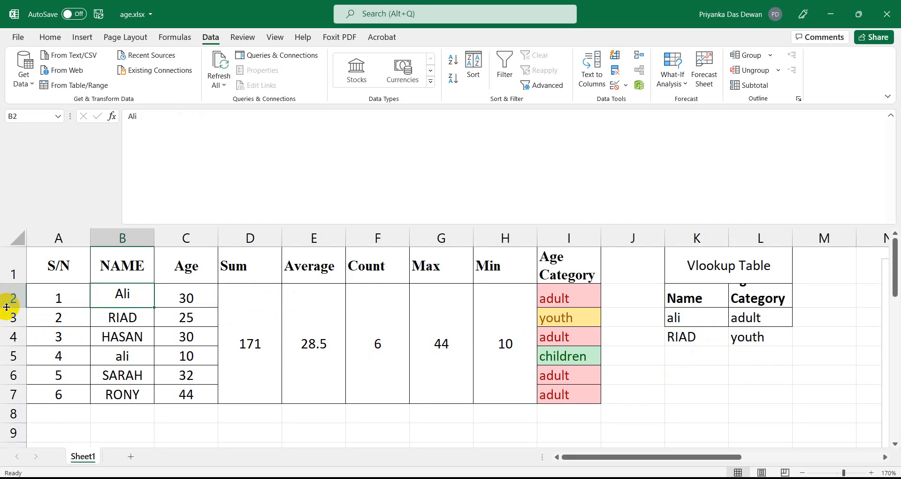
{"action": "left_click", "coordinate": [725, 317]}
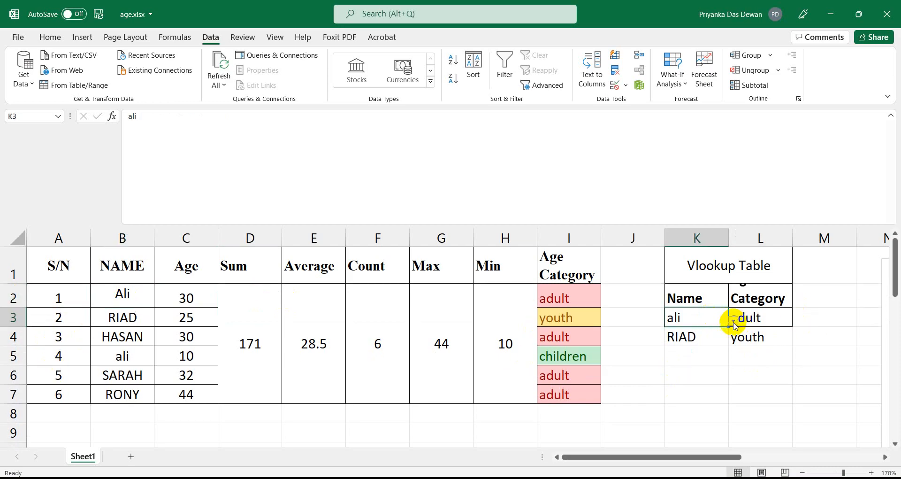
{"action": "left_click", "coordinate": [733, 320]}
{"action": "left_click", "coordinate": [667, 347]}
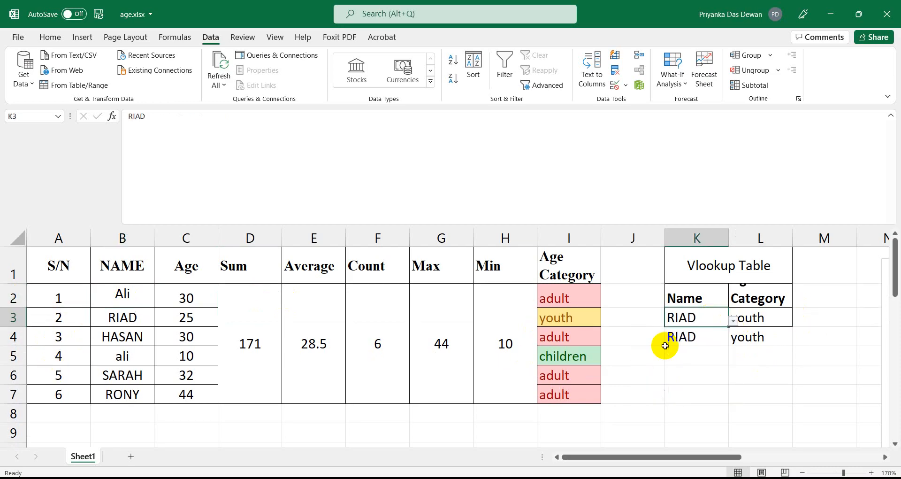
{"action": "left_click", "coordinate": [733, 320]}
{"action": "left_click", "coordinate": [659, 375]}
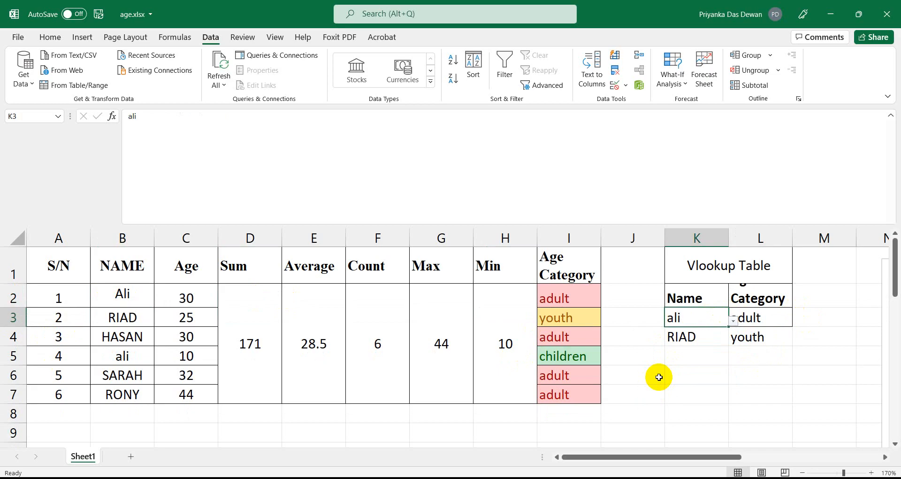
{"action": "left_click", "coordinate": [121, 357]}
{"action": "left_click", "coordinate": [179, 355]}
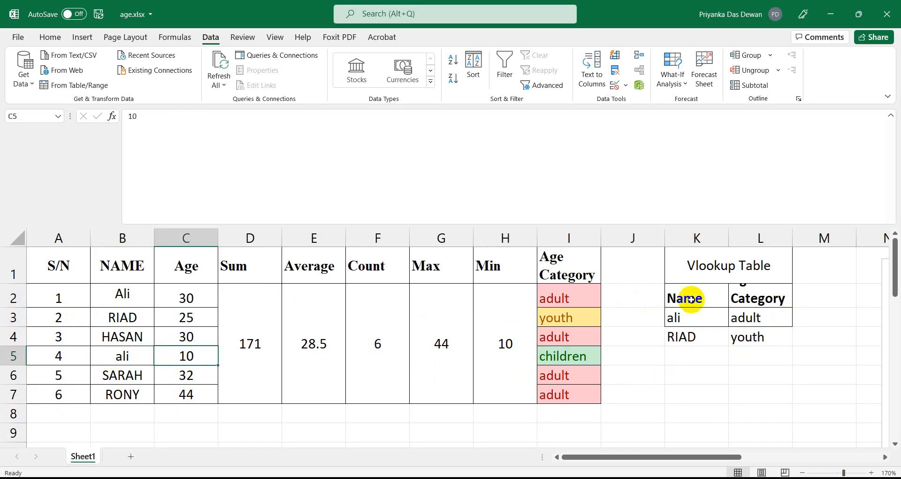
Re-enter the exact-match argument 0 in L3's VLOOKUP formula.
{"action": "left_click", "coordinate": [781, 320]}
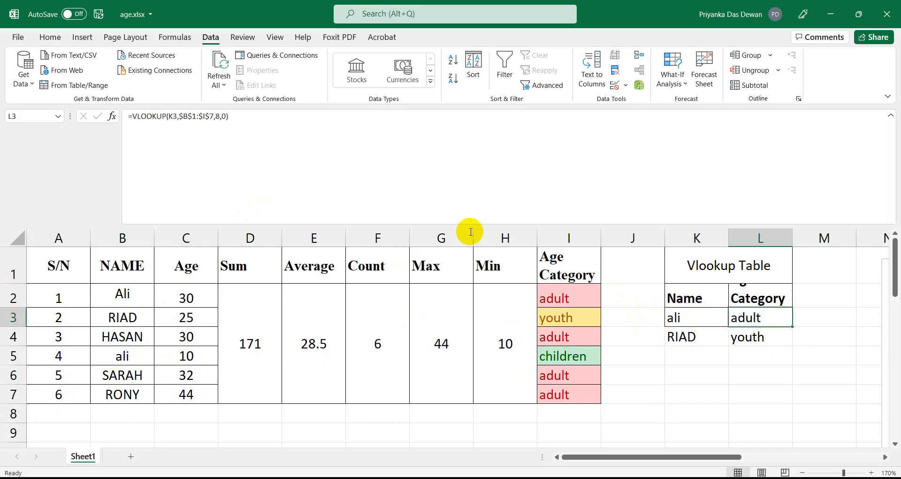
{"action": "left_click", "coordinate": [225, 116]}
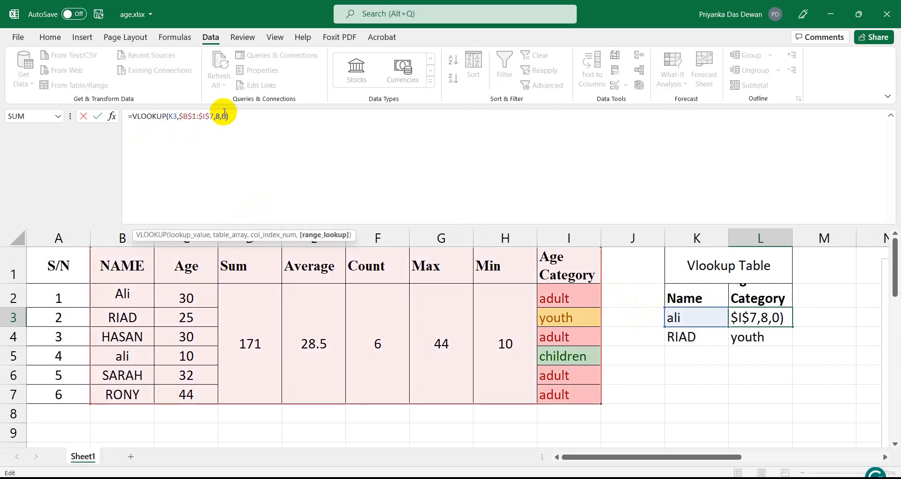
{"action": "key", "text": "BackSpace"}
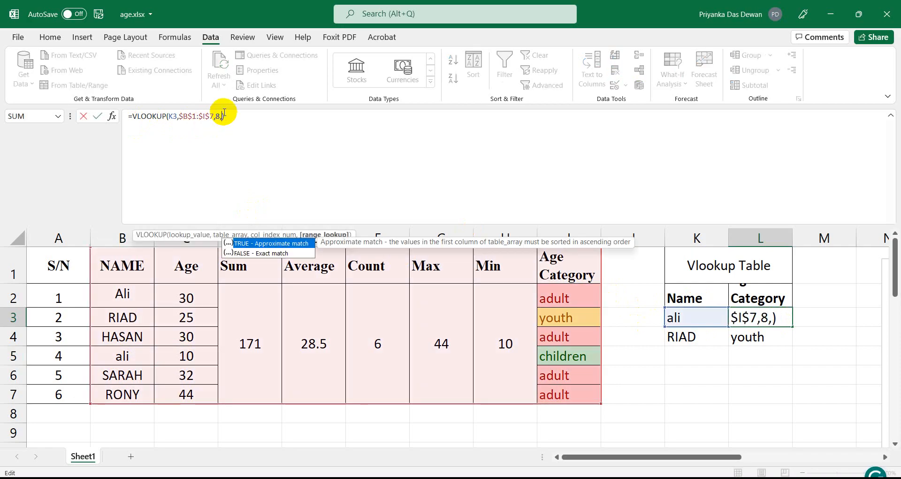
{"action": "type", "text": "0"}
{"action": "key", "text": "Return"}
Test L3's lookup by picking RIAD and then HASAN in K3.
{"action": "left_click", "coordinate": [748, 318]}
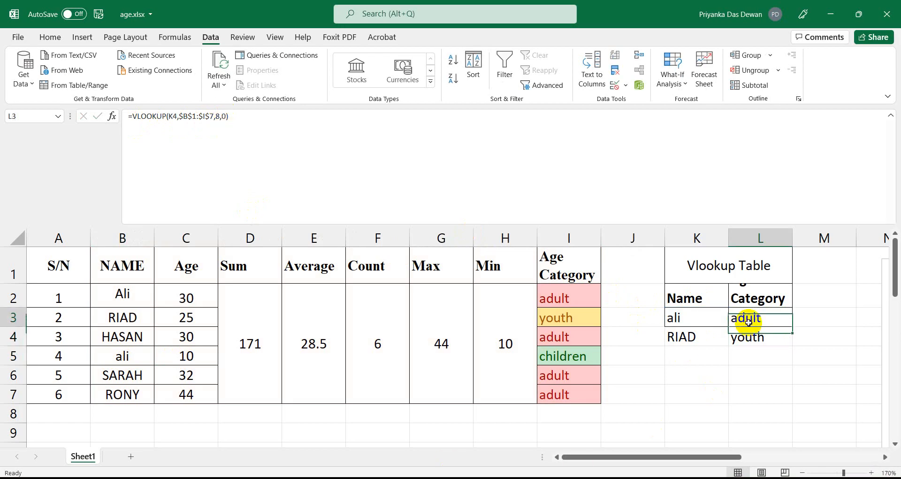
{"action": "left_click", "coordinate": [705, 324]}
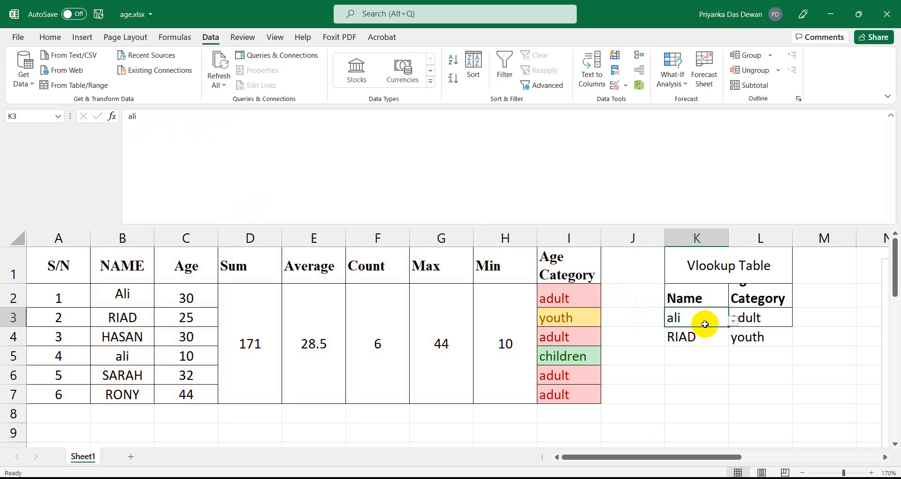
{"action": "left_click", "coordinate": [733, 318]}
{"action": "left_click", "coordinate": [659, 346]}
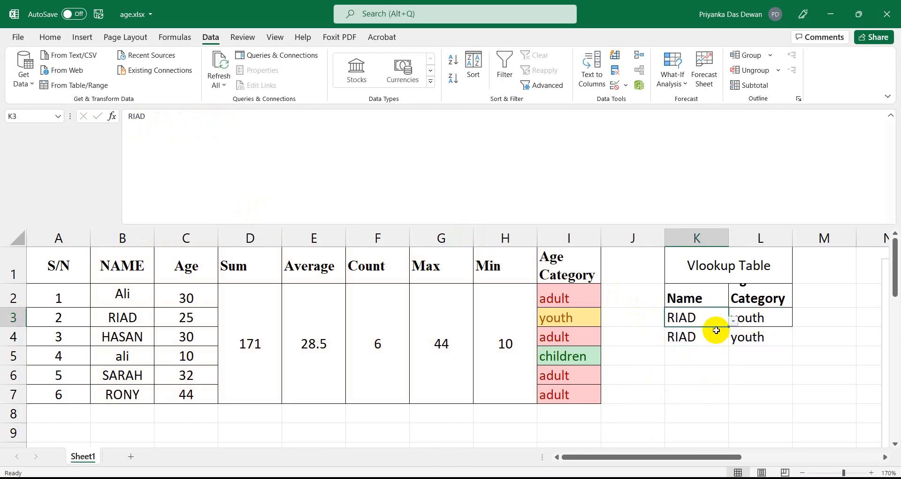
{"action": "left_click", "coordinate": [733, 320]}
{"action": "left_click", "coordinate": [690, 359]}
Pick ali, SARAH and RONY in K3 to check L3's category results.
{"action": "left_click", "coordinate": [735, 320]}
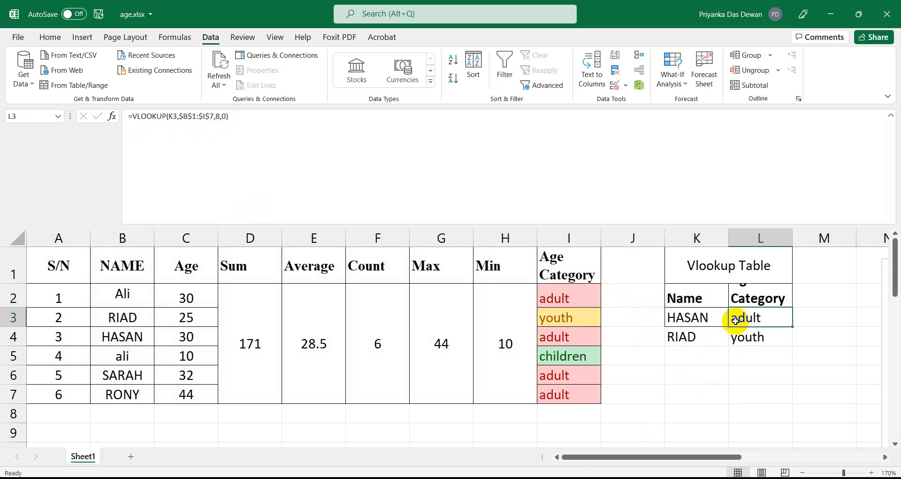
{"action": "left_click", "coordinate": [708, 321]}
{"action": "left_click", "coordinate": [733, 319]}
{"action": "left_click", "coordinate": [701, 373]}
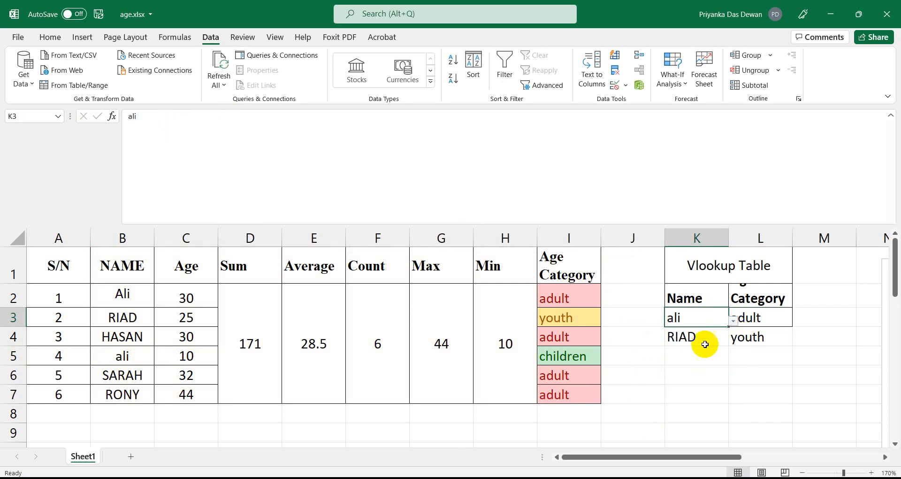
{"action": "left_click", "coordinate": [733, 319]}
{"action": "left_click", "coordinate": [687, 384]}
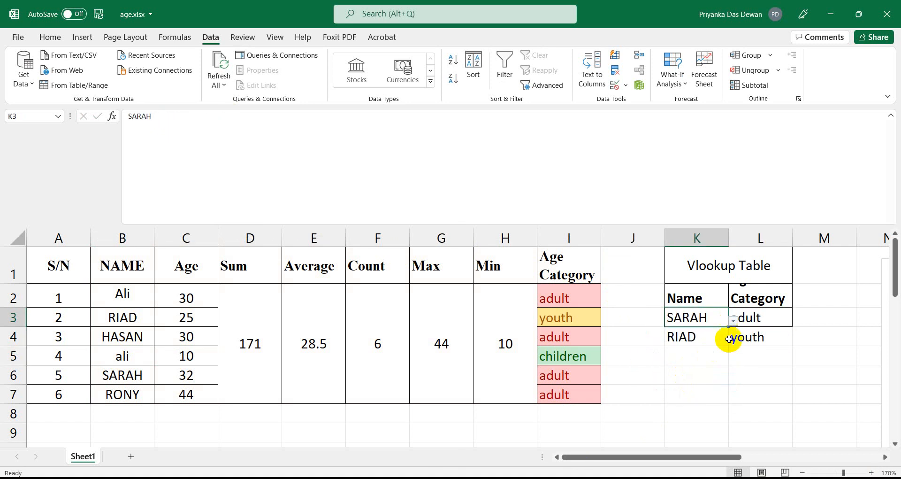
{"action": "left_click", "coordinate": [733, 321]}
{"action": "left_click", "coordinate": [684, 399]}
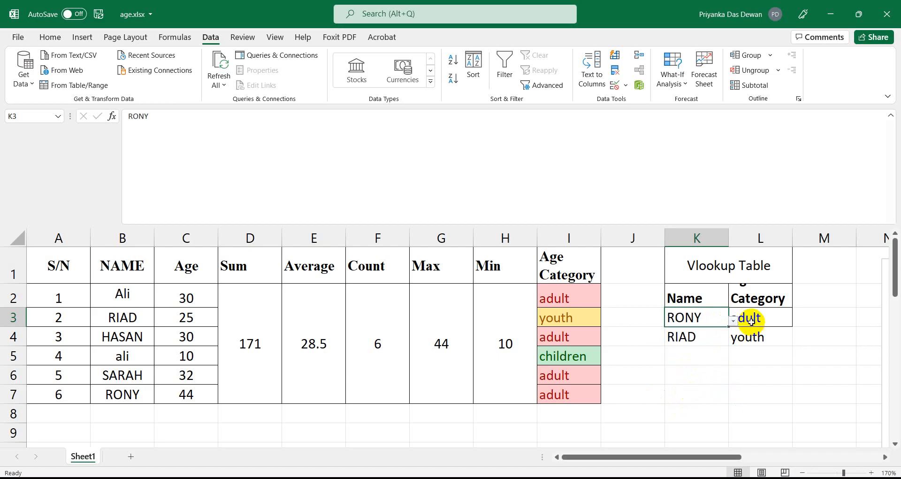
Clear the name RIAD from K4 and its lookup formula from L4.
{"action": "left_click", "coordinate": [714, 336]}
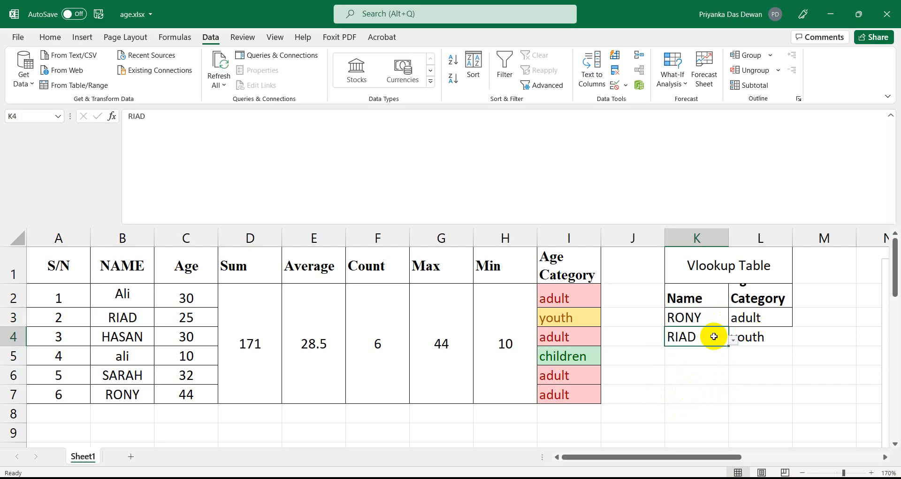
{"action": "key", "text": "Delete"}
{"action": "left_click", "coordinate": [771, 337]}
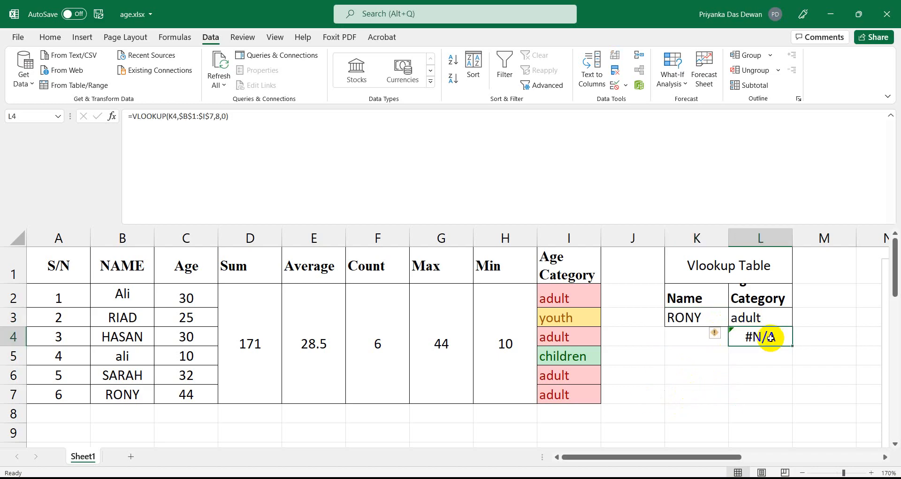
{"action": "key", "text": "Delete"}
Pick Ali, then lowercase ali, in K3, and select the name ali in B5.
{"action": "left_click", "coordinate": [689, 322]}
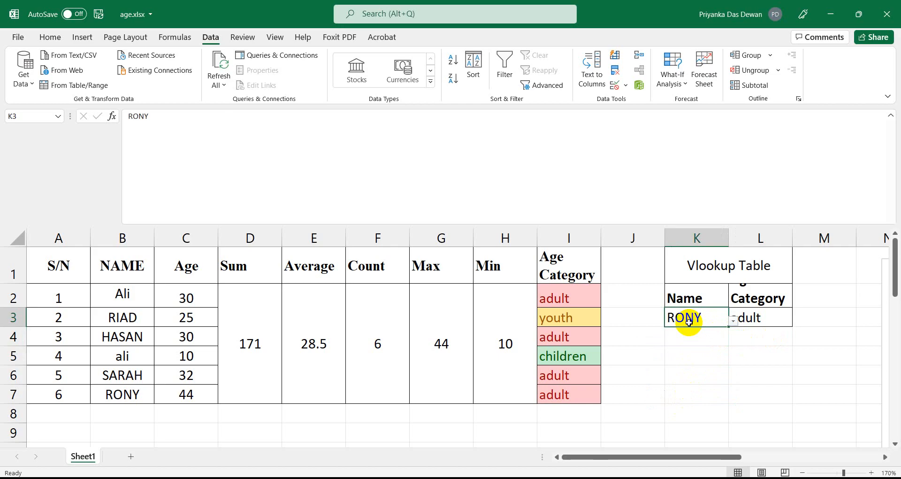
{"action": "left_click", "coordinate": [733, 320]}
{"action": "left_click", "coordinate": [650, 335]}
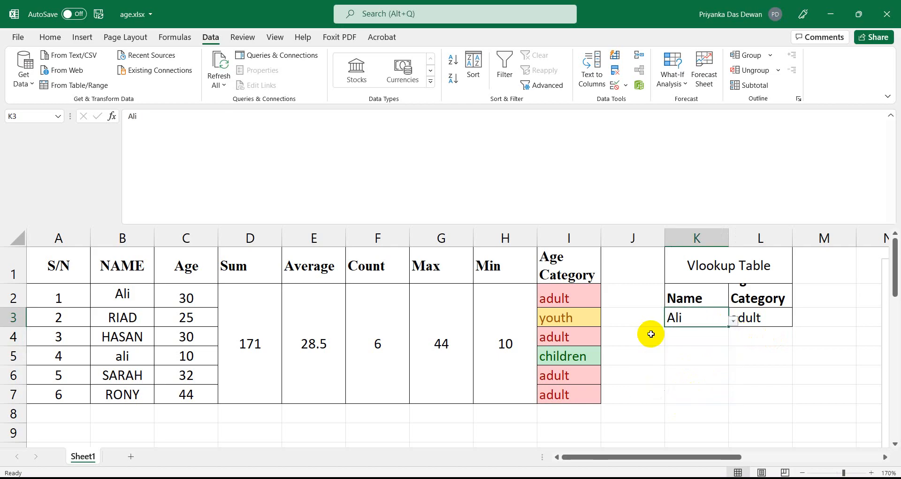
{"action": "left_click", "coordinate": [732, 319]}
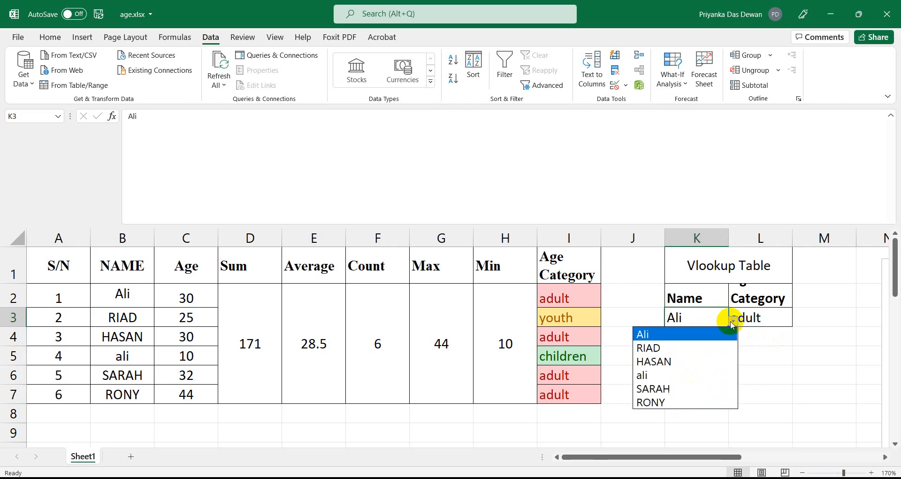
{"action": "left_click", "coordinate": [659, 374]}
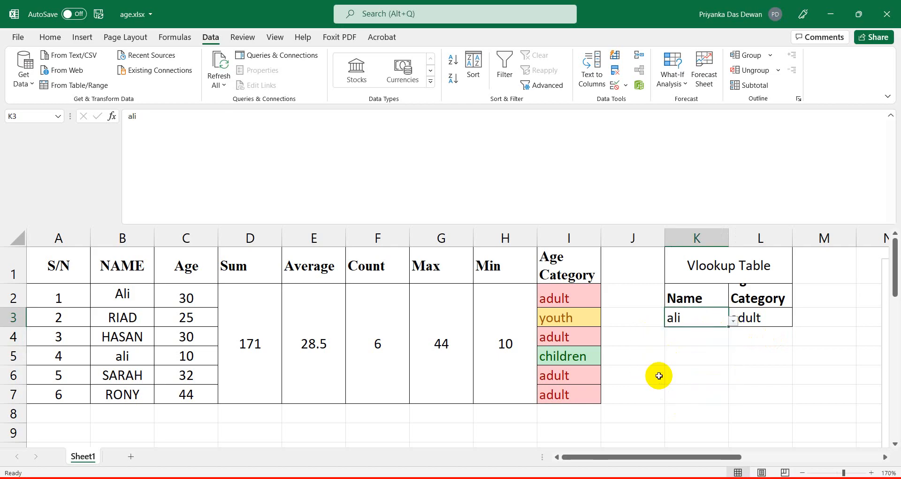
{"action": "left_click", "coordinate": [733, 325]}
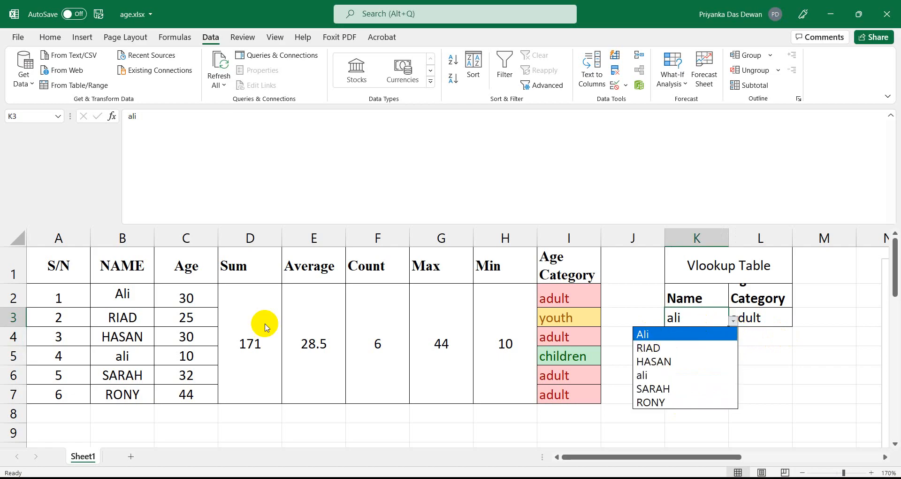
{"action": "left_click", "coordinate": [101, 351]}
{"action": "left_click", "coordinate": [145, 355]}
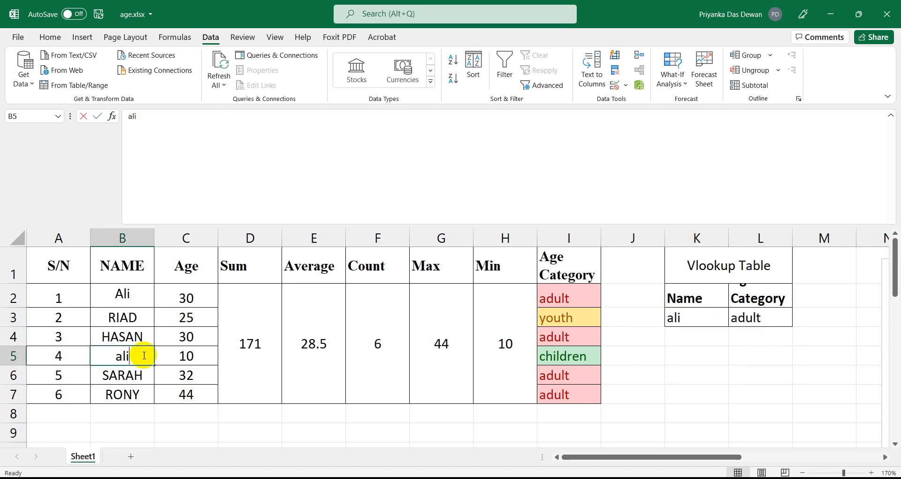
Rename B5 to aly and look it up in K3.
{"action": "type", "text": "al"}
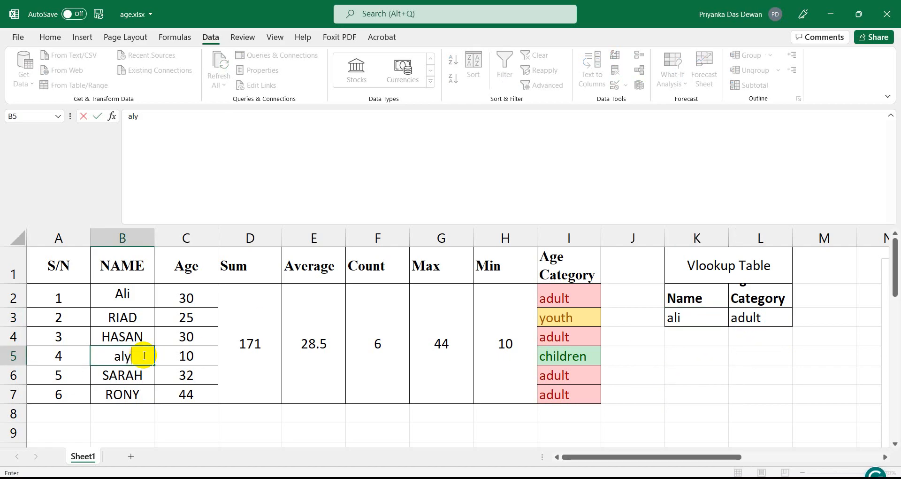
{"action": "key", "text": "Return"}
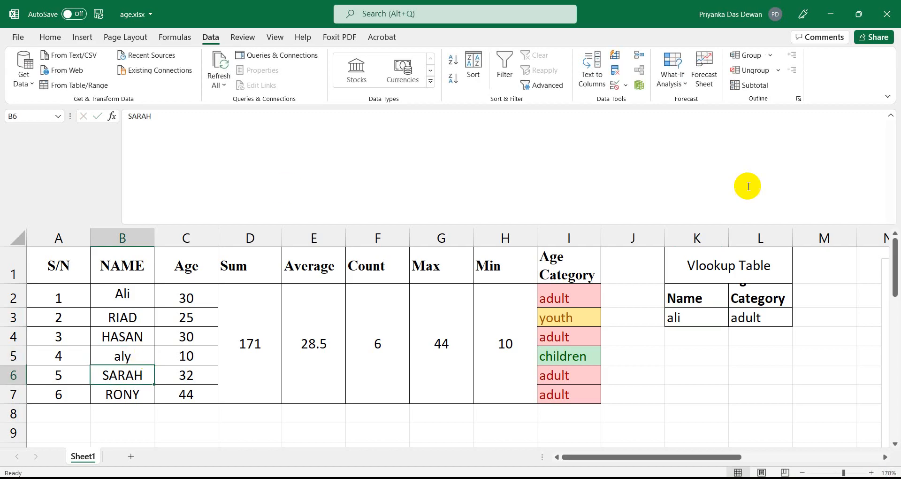
{"action": "left_click", "coordinate": [694, 316]}
{"action": "left_click", "coordinate": [734, 322]}
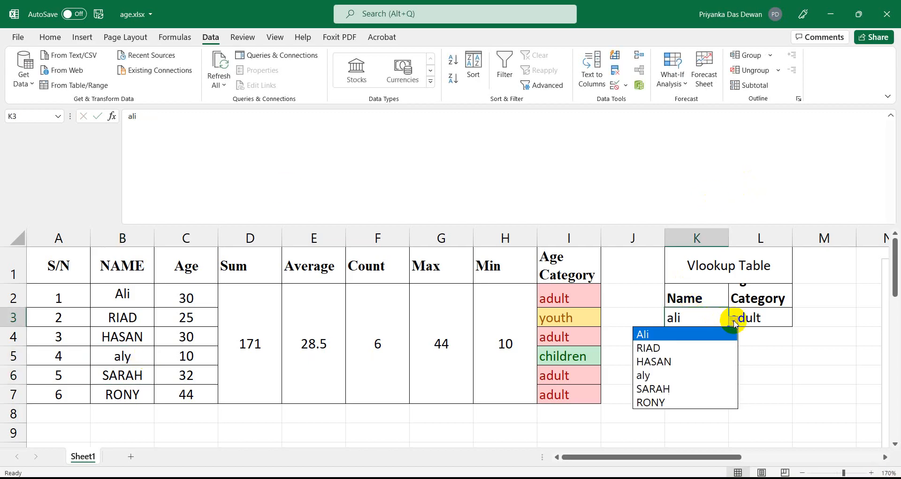
{"action": "left_click", "coordinate": [695, 375]}
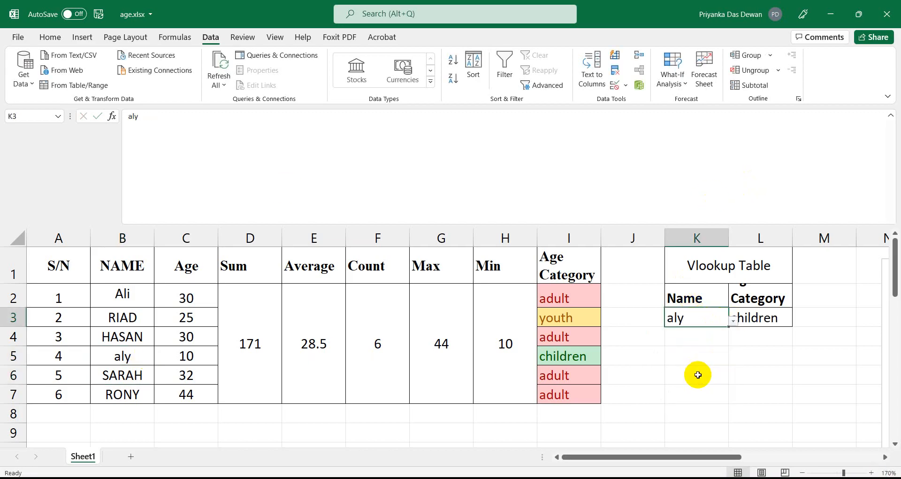
Switch K3 to Ali, then RIAD (youth), then back to Ali.
{"action": "left_click", "coordinate": [735, 321]}
{"action": "left_click", "coordinate": [679, 335]}
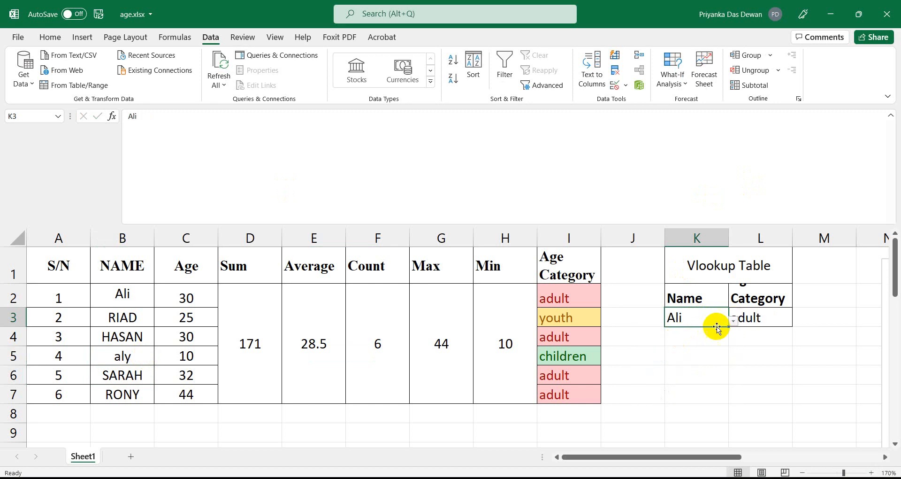
{"action": "left_click", "coordinate": [733, 321]}
{"action": "left_click", "coordinate": [694, 347]}
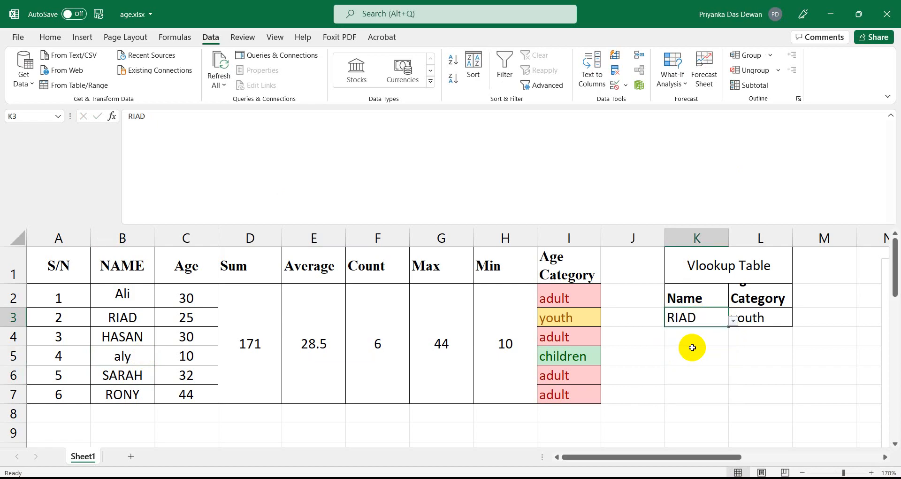
{"action": "left_click", "coordinate": [733, 320]}
{"action": "left_click", "coordinate": [643, 334]}
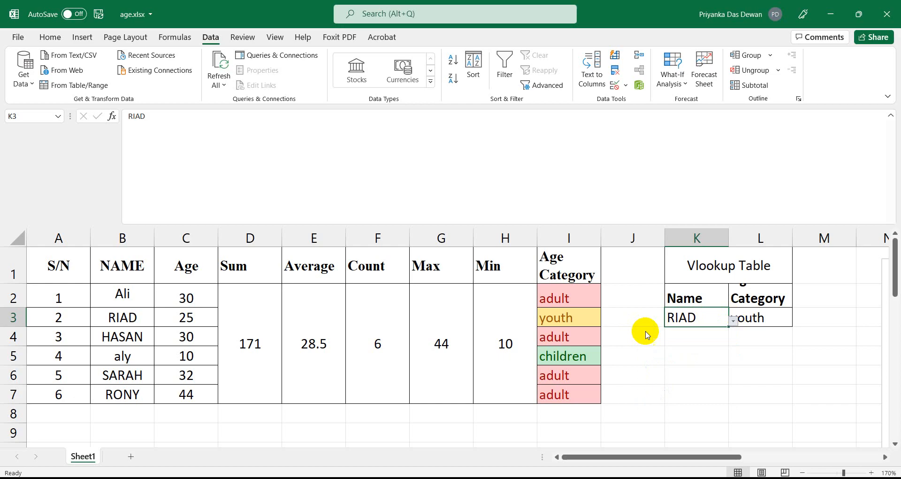
Pick aly in K3 again to confirm L3 returns children, then select L3's formula.
{"action": "left_click", "coordinate": [734, 323]}
{"action": "left_click", "coordinate": [715, 317]}
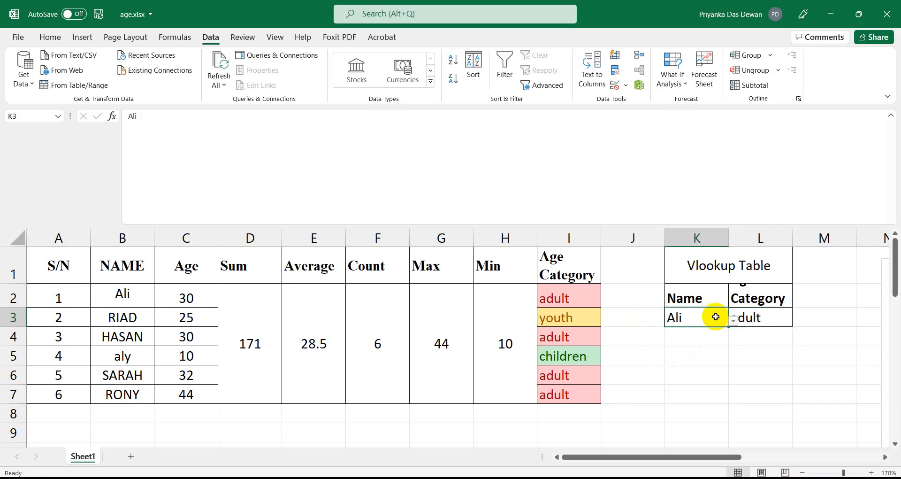
{"action": "left_click", "coordinate": [733, 320]}
{"action": "left_click", "coordinate": [694, 371]}
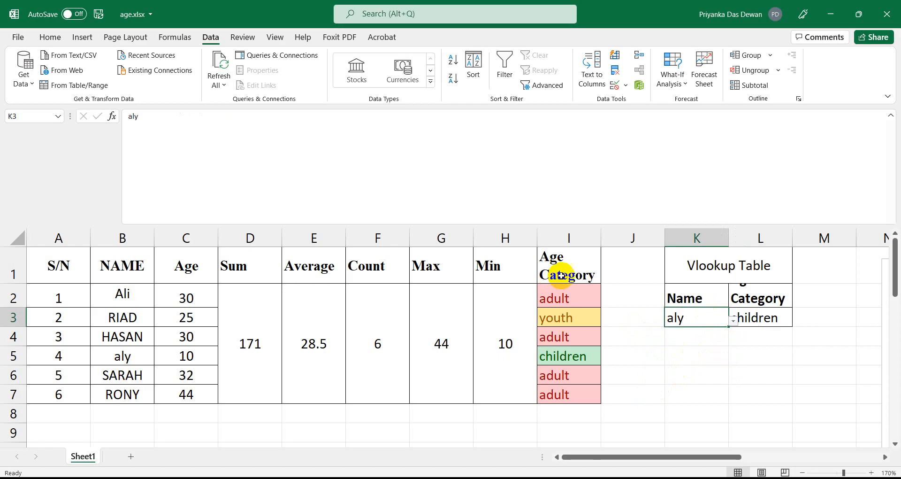
{"action": "left_click", "coordinate": [704, 363]}
{"action": "left_click", "coordinate": [692, 315]}
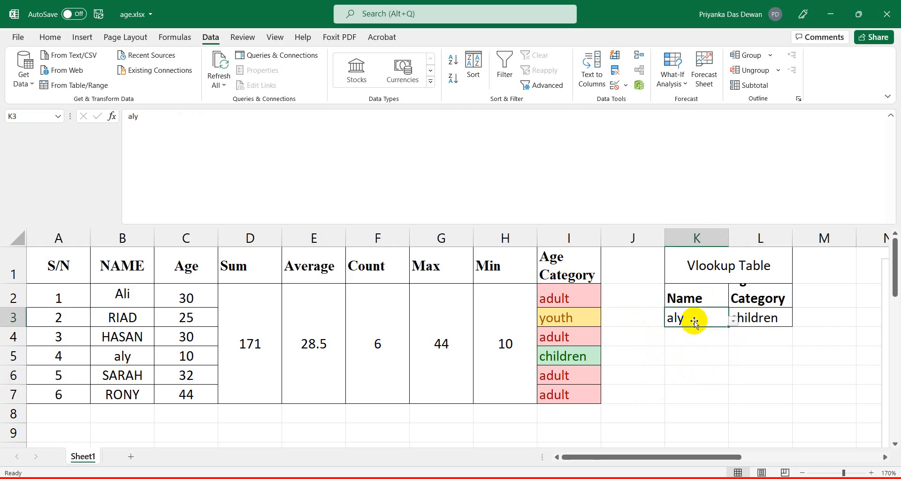
{"action": "left_click", "coordinate": [768, 323]}
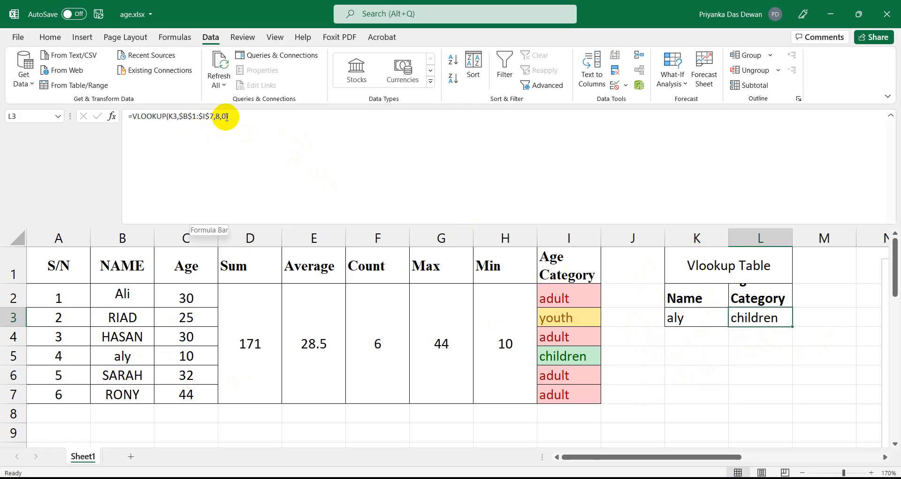
Change L3's VLOOKUP match argument from 0 to 1 for approximate matching.
{"action": "left_click", "coordinate": [246, 125]}
{"action": "key", "text": "BackSpace"}
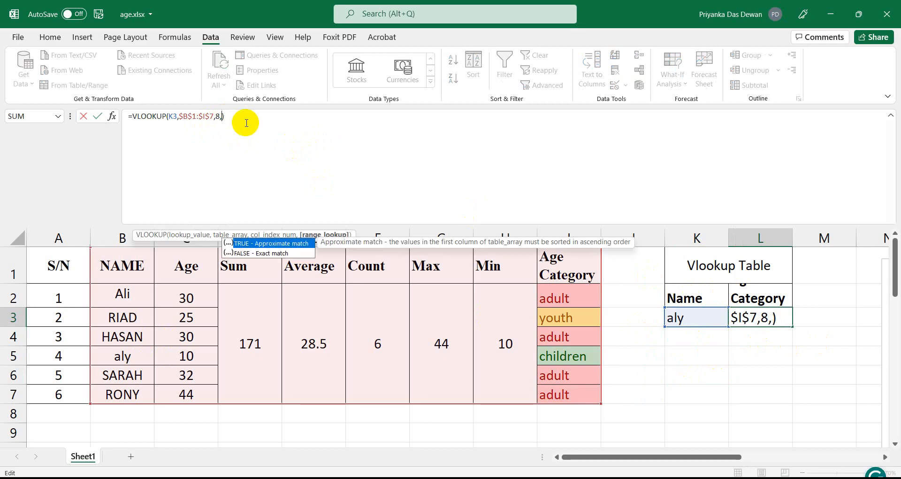
{"action": "type", "text": "1"}
{"action": "key", "text": "Return"}
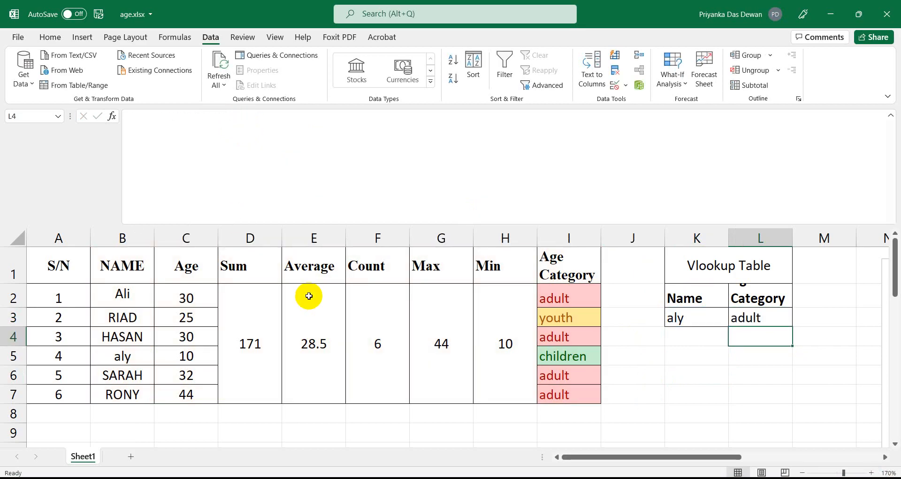
Pick Ali in K3 to see the approximate-match result, then bring up Notepad.
{"action": "left_click", "coordinate": [680, 318]}
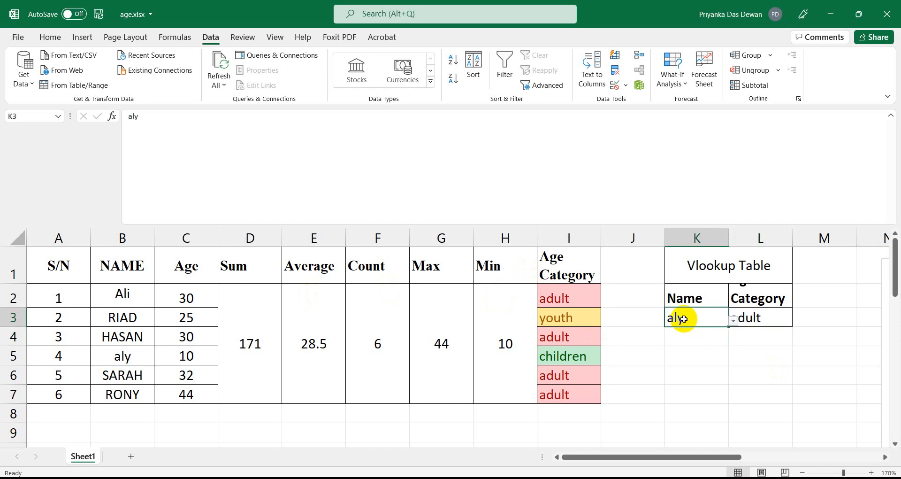
{"action": "left_click", "coordinate": [730, 322]}
{"action": "left_click", "coordinate": [671, 334]}
{"action": "left_click", "coordinate": [781, 321]}
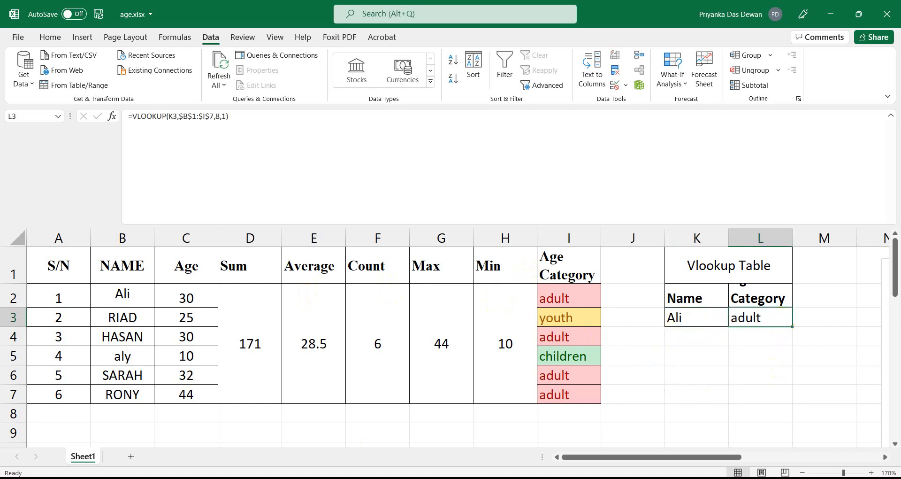
{"action": "left_click", "coordinate": [468, 453]}
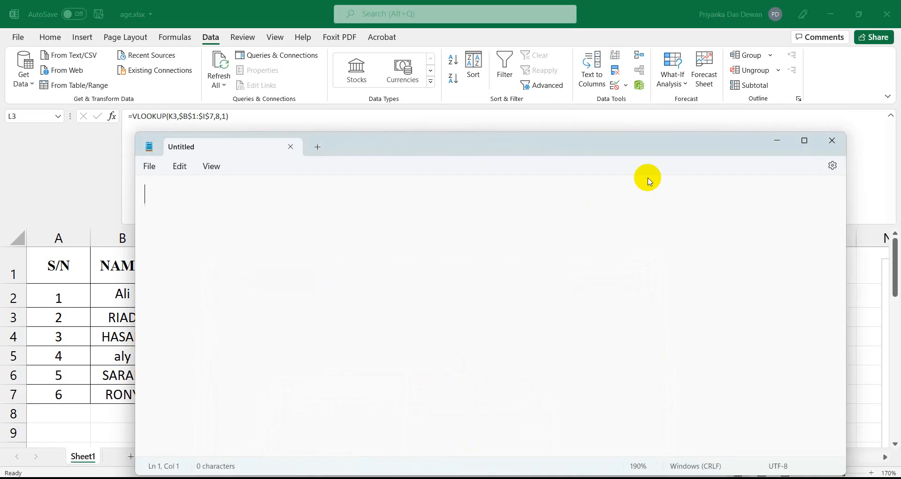
{"action": "left_click", "coordinate": [829, 139]}
{"action": "mouse_move", "coordinate": [409, 477]}
{"action": "left_click", "coordinate": [408, 436]}
{"action": "left_click", "coordinate": [254, 371]}
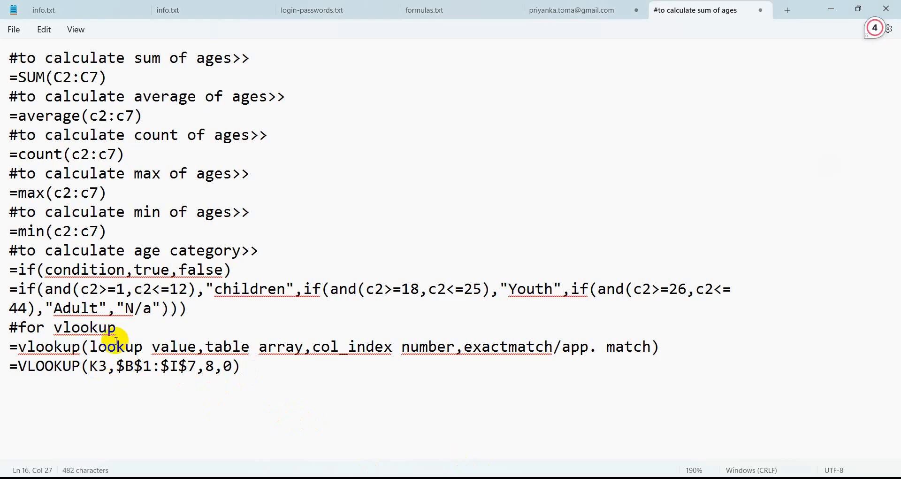
{"action": "left_click", "coordinate": [375, 478]}
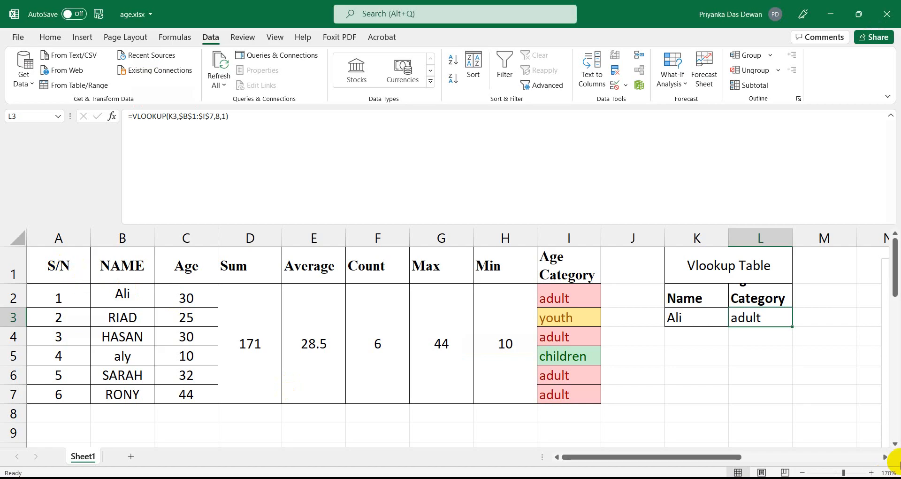
Select K5 and set its Data Validation to allow a List.
{"action": "left_click", "coordinate": [63, 291]}
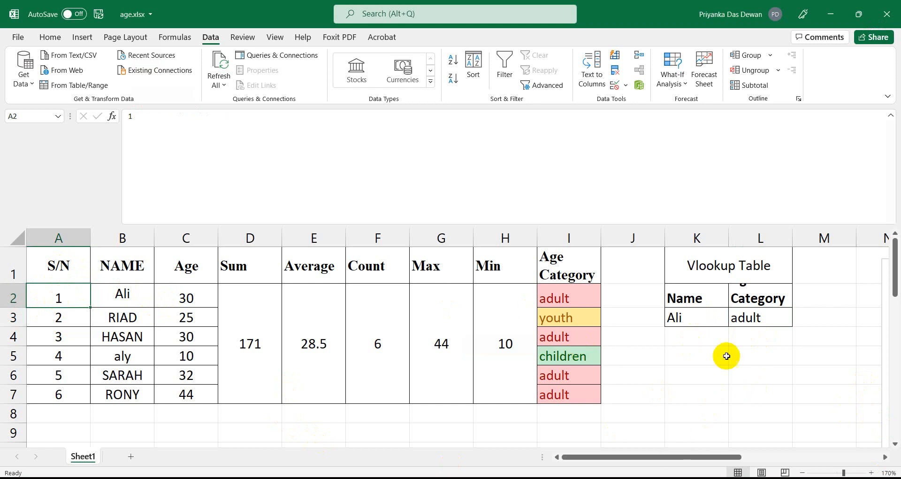
{"action": "left_click", "coordinate": [679, 340]}
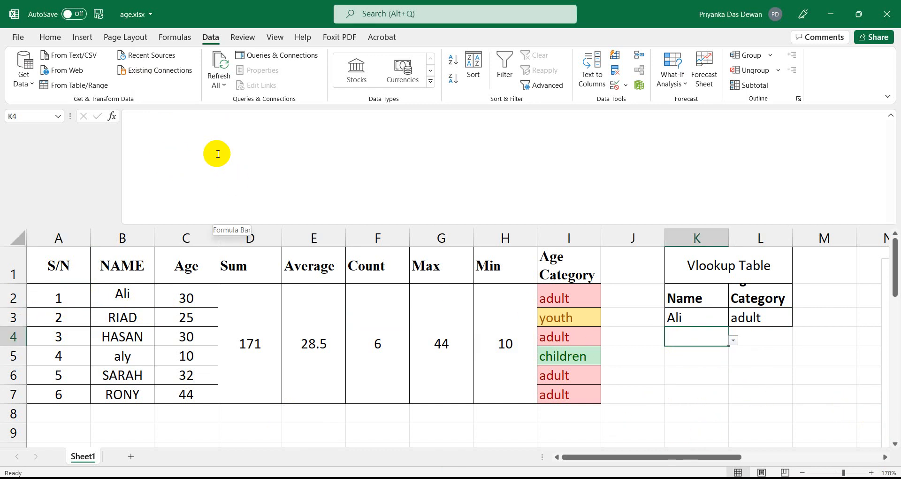
{"action": "left_click", "coordinate": [688, 354]}
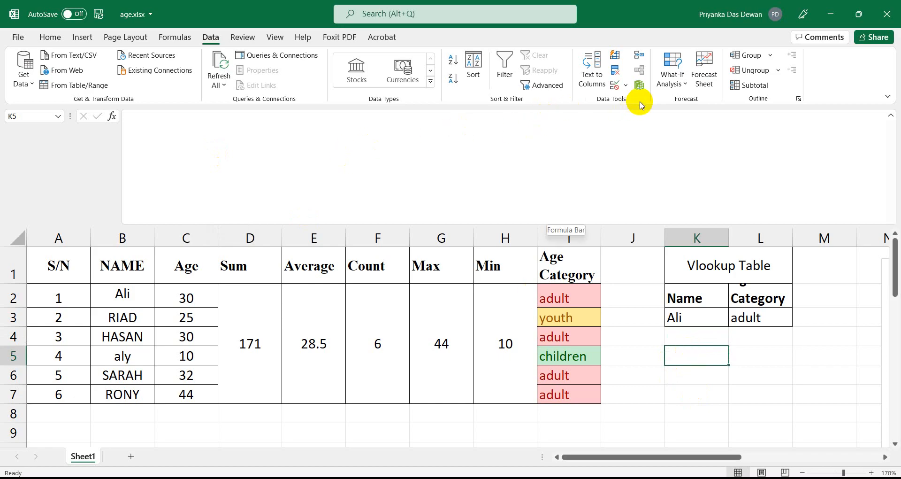
{"action": "left_click", "coordinate": [627, 87]}
{"action": "left_click", "coordinate": [632, 96]}
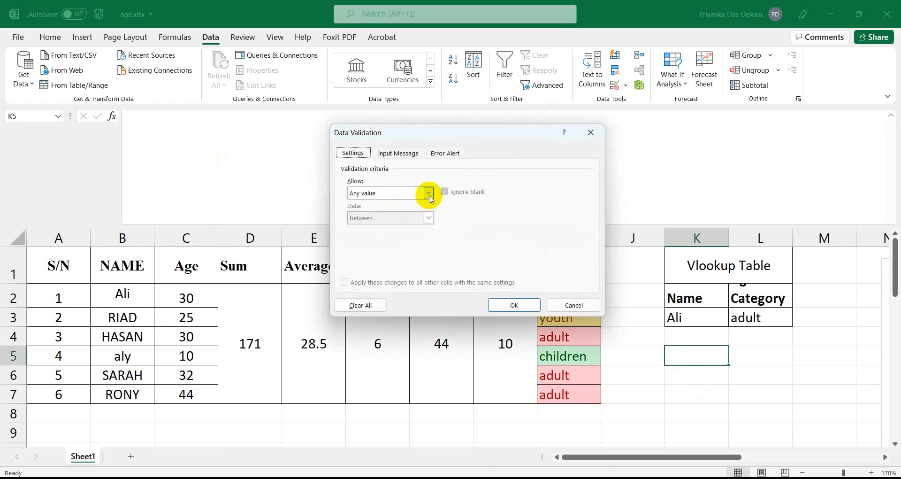
{"action": "left_click", "coordinate": [428, 193]}
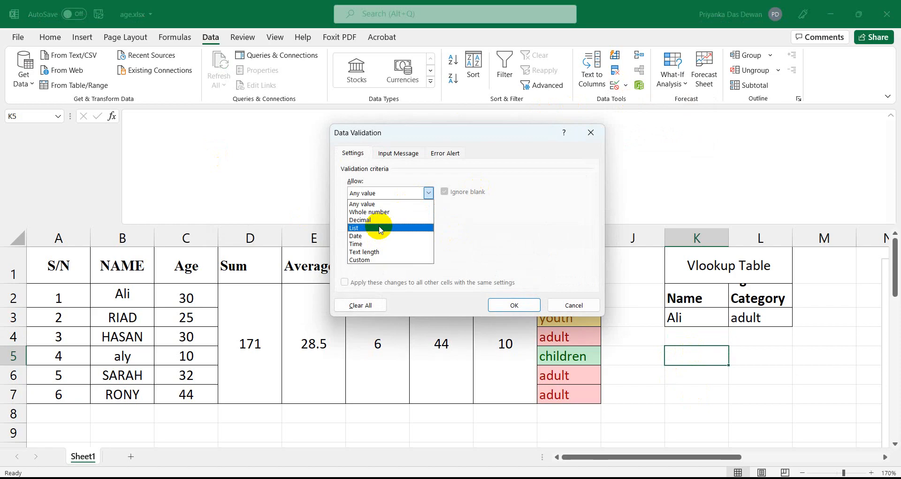
{"action": "left_click", "coordinate": [380, 227]}
Set the list source to $A$2:$A$7, confirm, and pick 3 from K5's dropdown.
{"action": "left_click", "coordinate": [372, 241]}
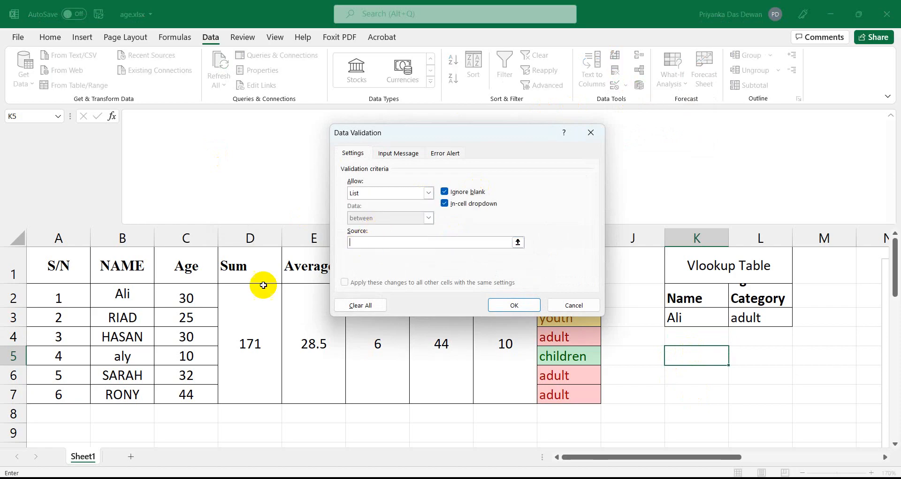
{"action": "left_click", "coordinate": [57, 296]}
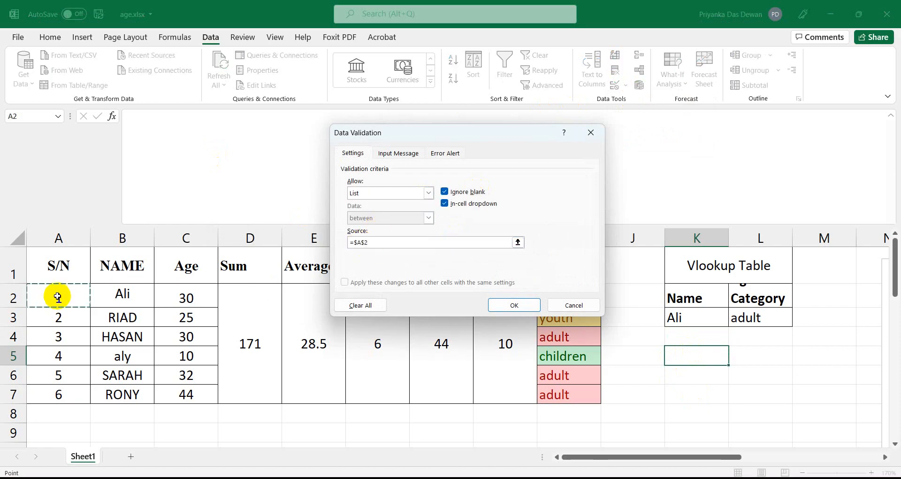
{"action": "key", "text": "shift+Down"}
{"action": "key", "text": "shift+Down"}
{"action": "key", "text": "shift+Down"}
{"action": "key", "text": "shift+Down"}
{"action": "key", "text": "shift+Down"}
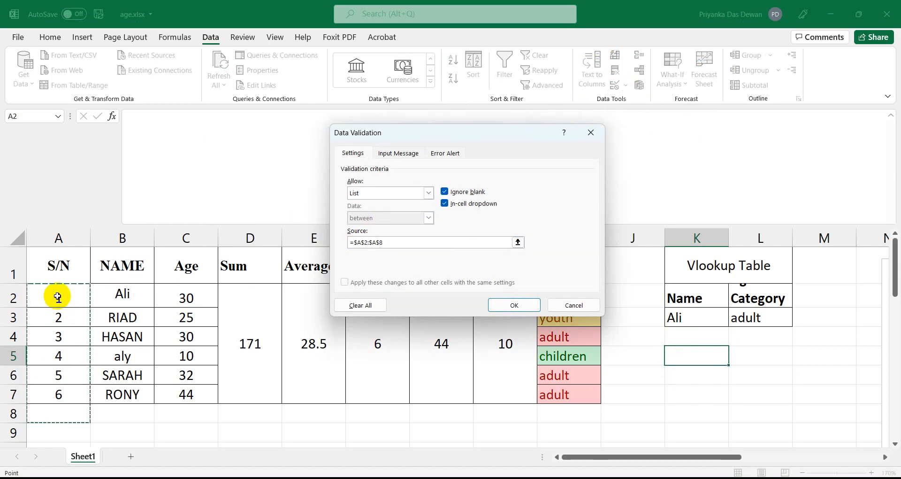
{"action": "key", "text": "shift+Up"}
{"action": "left_click", "coordinate": [508, 302]}
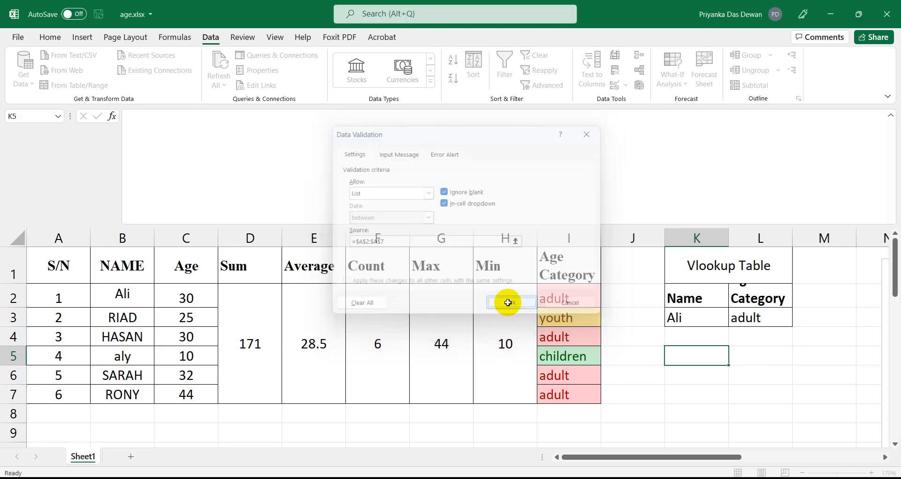
{"action": "left_click", "coordinate": [733, 359]}
{"action": "left_click", "coordinate": [657, 395]}
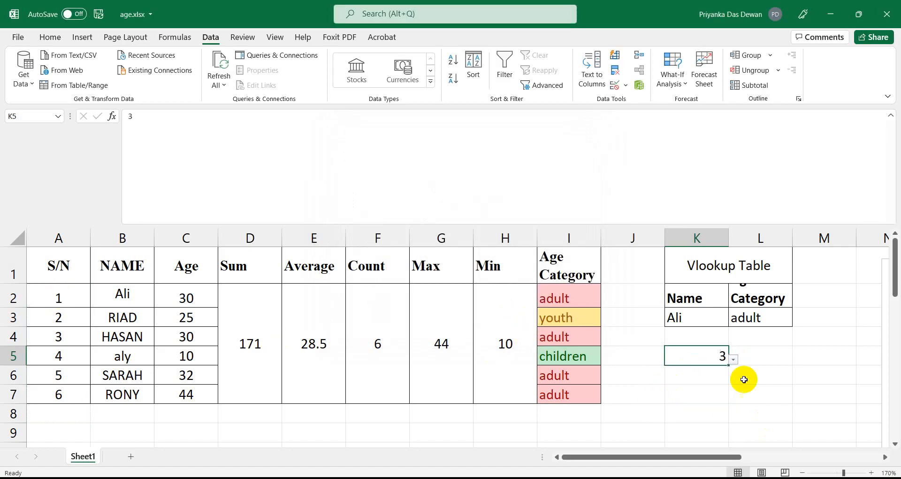
Start L5's formula as =VLOOKUP with K5 as the lookup value.
{"action": "left_click", "coordinate": [767, 369]}
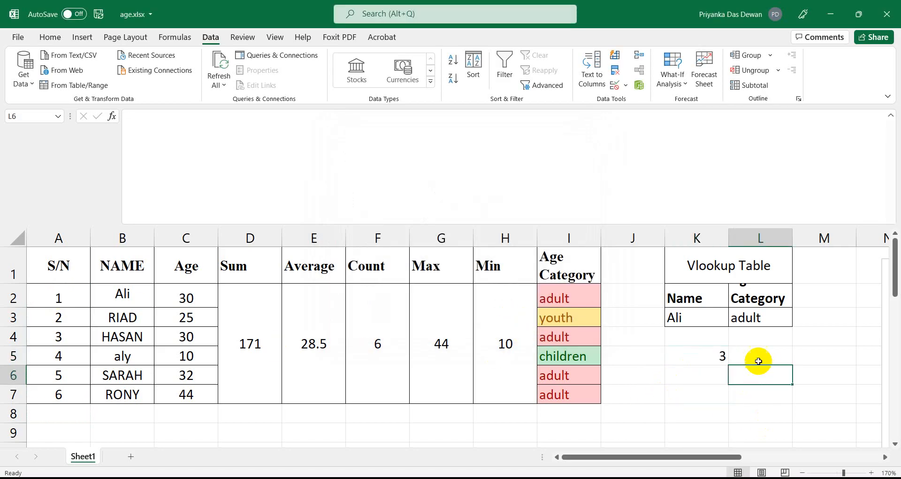
{"action": "left_click", "coordinate": [725, 353]}
{"action": "left_click", "coordinate": [770, 355]}
{"action": "left_click", "coordinate": [136, 117]}
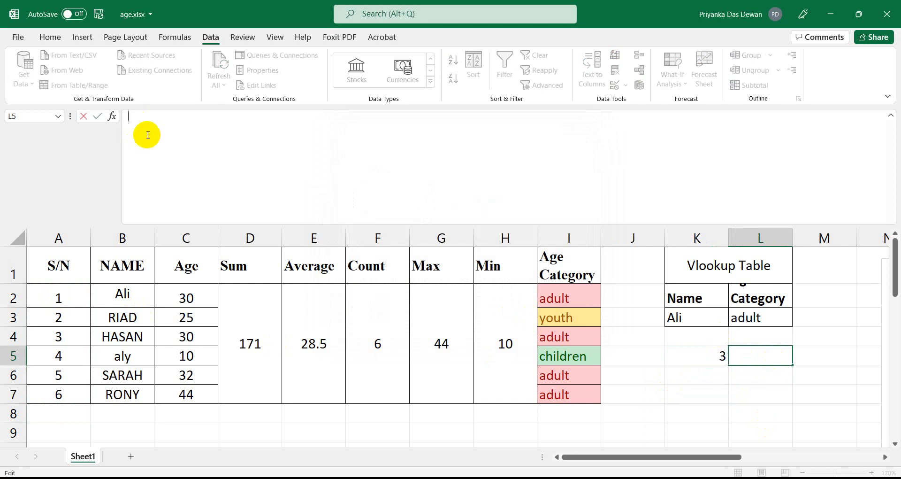
{"action": "type", "text": "=vl"}
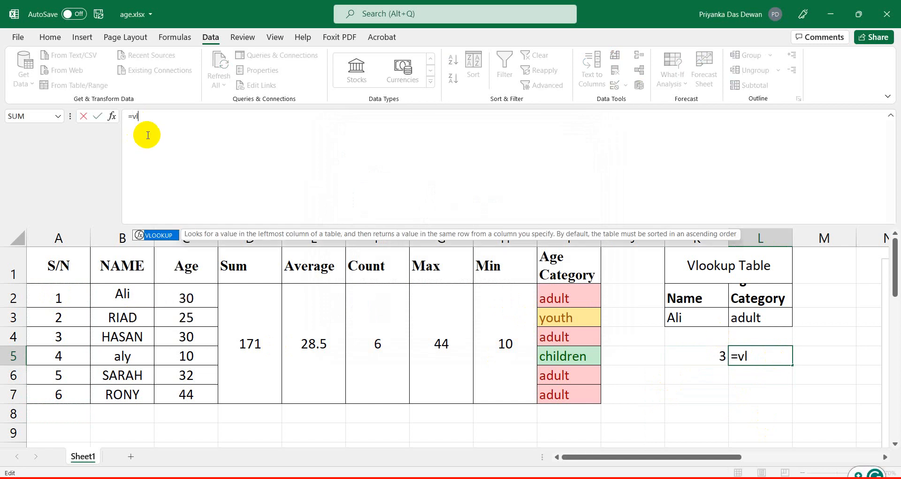
{"action": "key", "text": "Tab"}
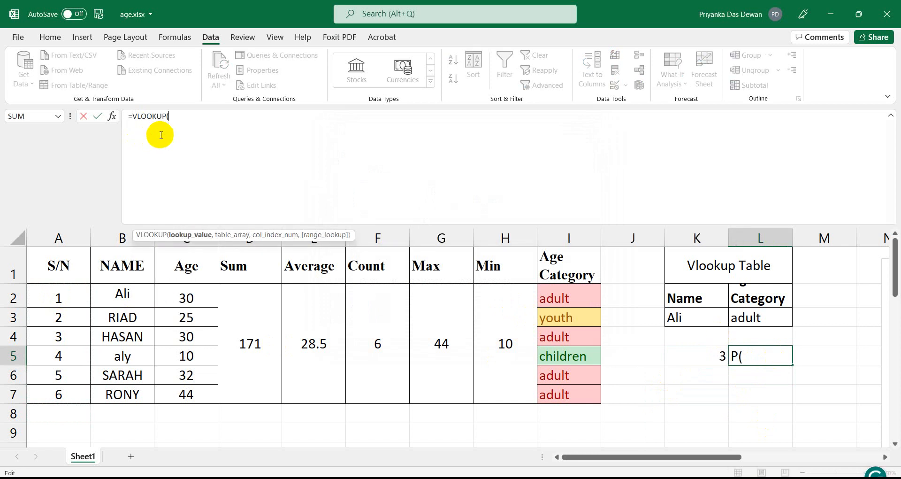
{"action": "left_click", "coordinate": [696, 353]}
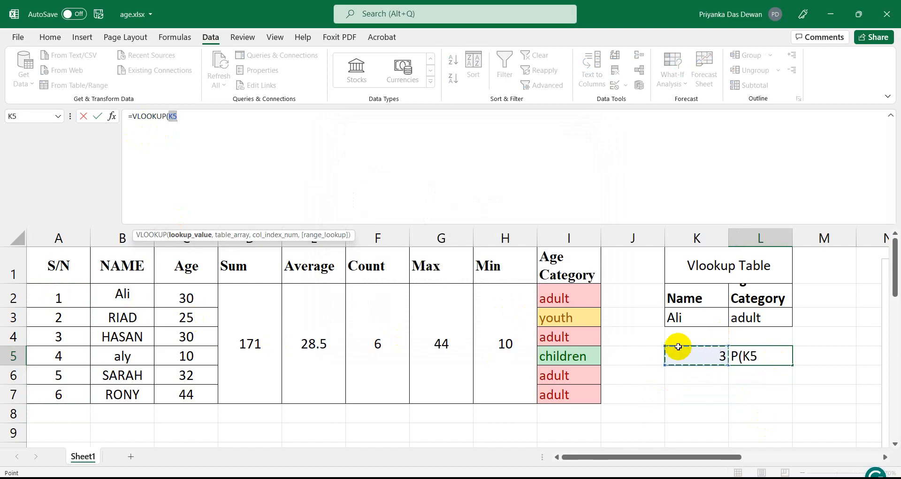
{"action": "type", "text": ","}
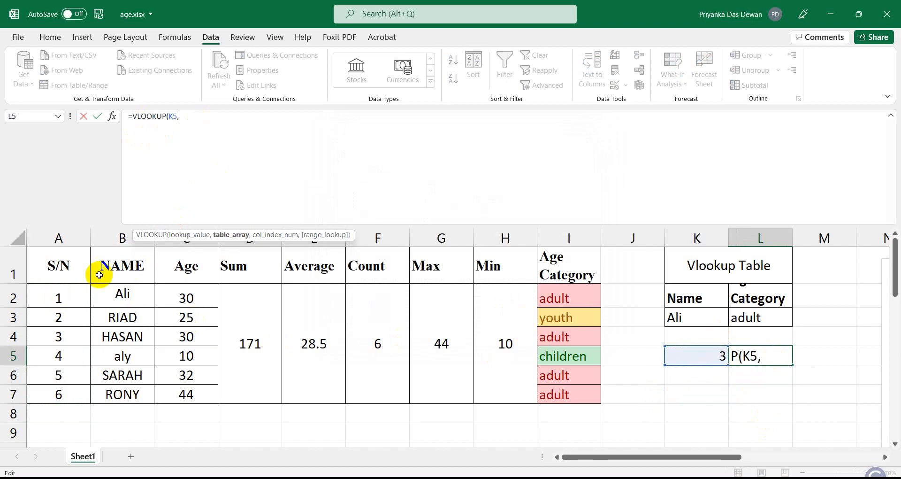
Complete it with absolute table $A$1:$I$7, column 9 and exact match 0.
{"action": "left_click", "coordinate": [57, 266]}
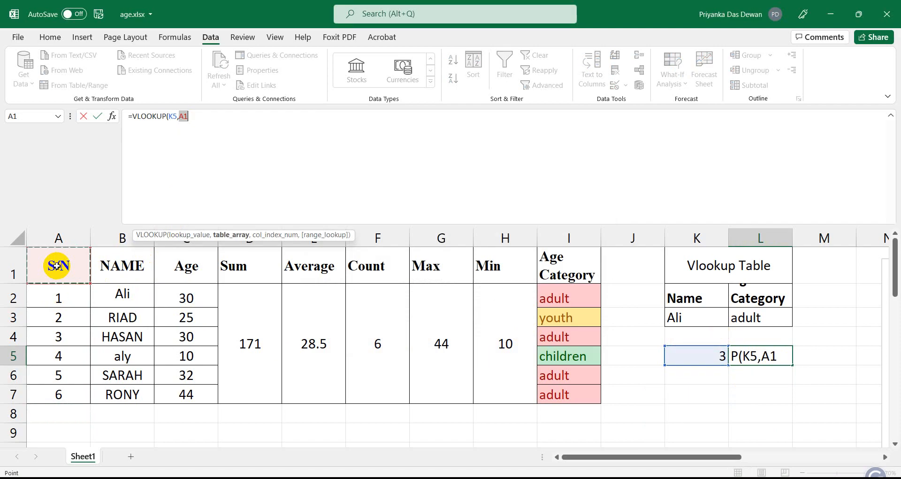
{"action": "left_click_drag", "start_coordinate": [56, 266], "coordinate": [70, 397]}
{"action": "key", "text": "shift+Right"}
{"action": "key", "text": "shift+Right"}
{"action": "key", "text": "shift+Right"}
{"action": "key", "text": "shift+Right"}
{"action": "key", "text": "shift+Right"}
{"action": "key", "text": "shift+Right"}
{"action": "key", "text": "shift+Right"}
{"action": "key", "text": "shift+Right"}
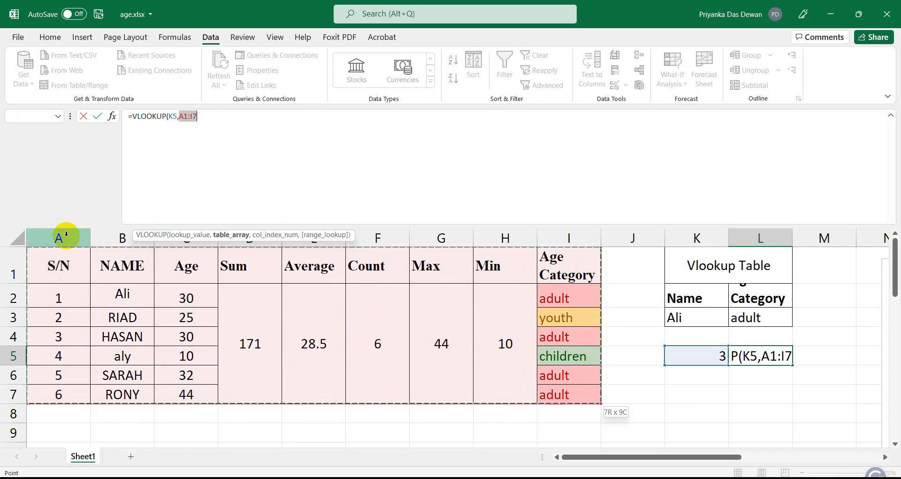
{"action": "key", "text": "F4"}
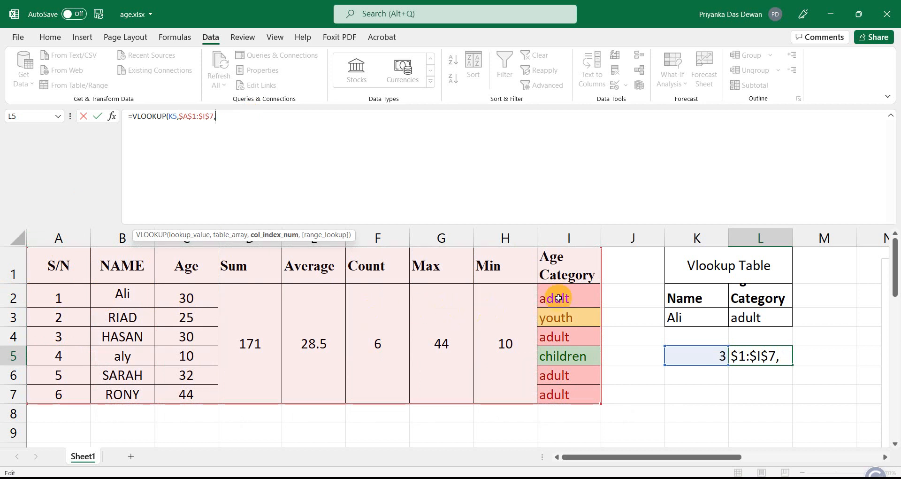
{"action": "type", "text": "9,"}
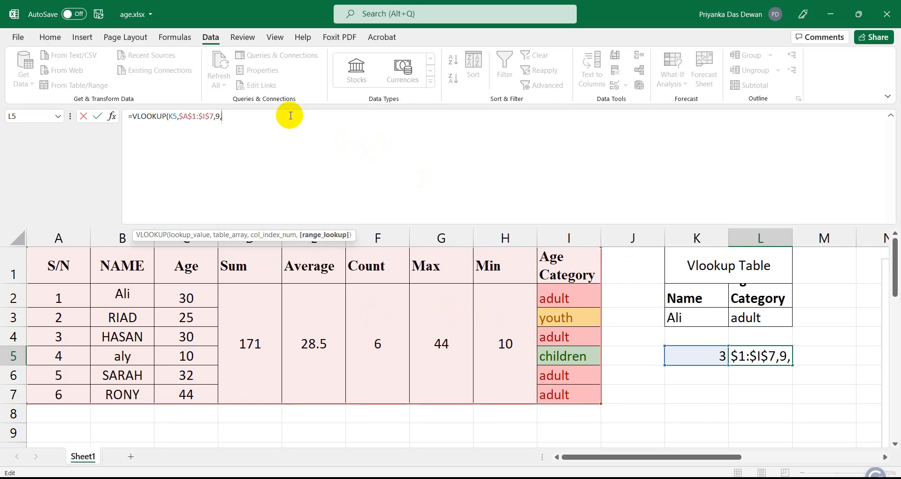
{"action": "type", "text": "0)"}
{"action": "key", "text": "Return"}
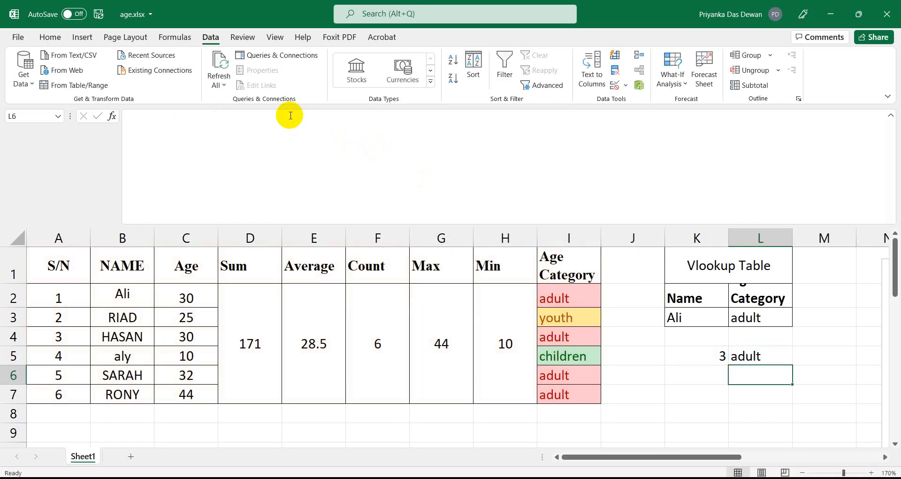
Pick S/N 4 in K5 and confirm L5 now shows children.
{"action": "left_click", "coordinate": [714, 361]}
{"action": "left_click", "coordinate": [773, 359]}
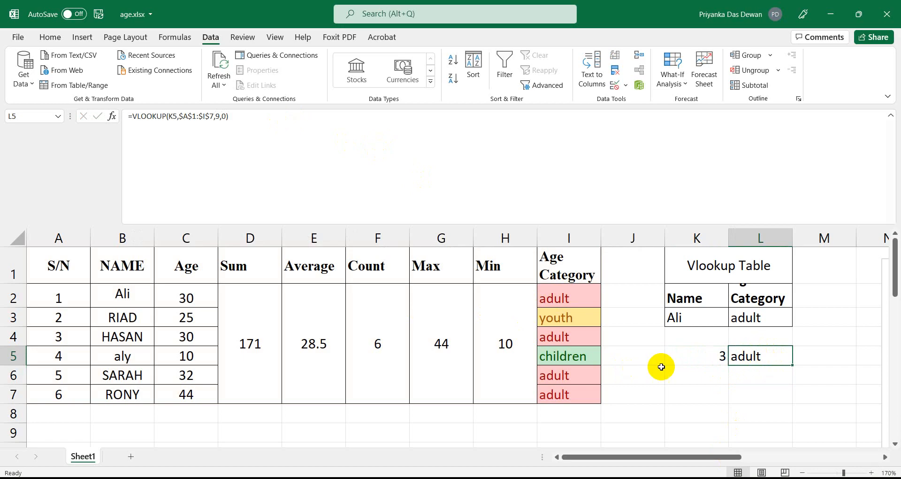
{"action": "left_click", "coordinate": [680, 362]}
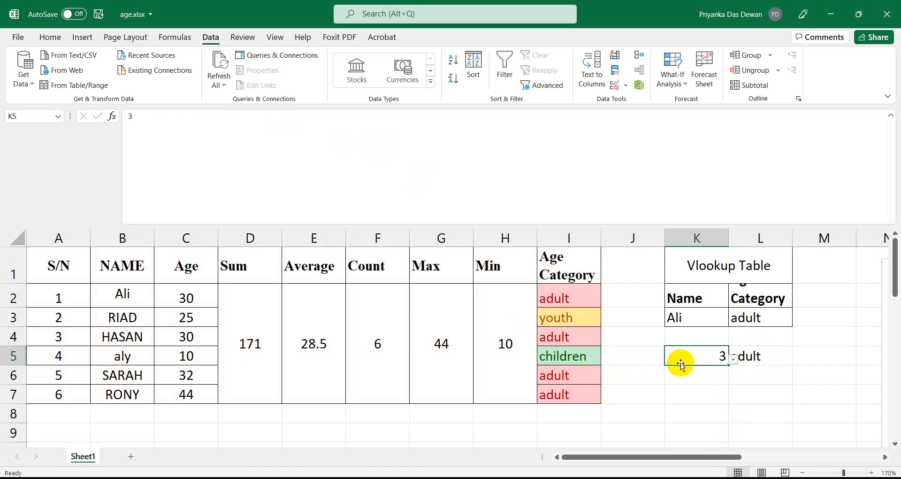
{"action": "left_click", "coordinate": [732, 361]}
{"action": "left_click", "coordinate": [652, 413]}
{"action": "left_click", "coordinate": [767, 358]}
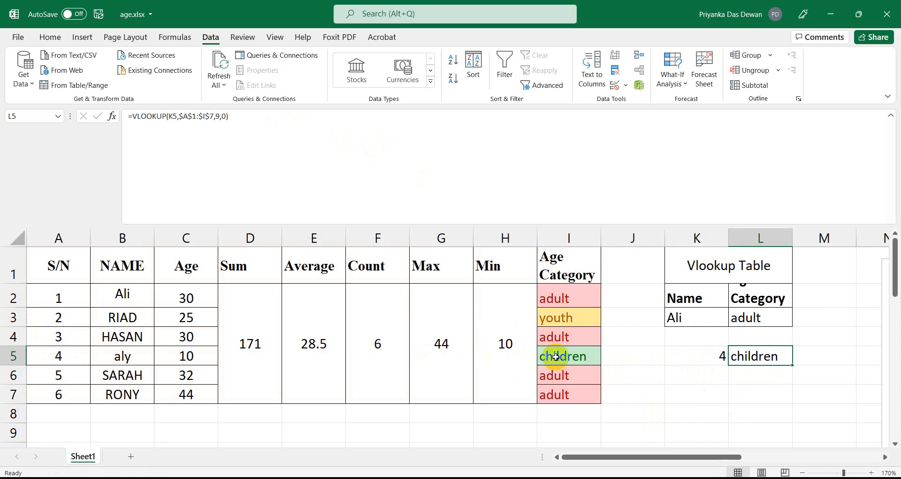
Select cells around the lookup area, ending on the K2 Name and L2 Age Category headings.
{"action": "left_click", "coordinate": [749, 427]}
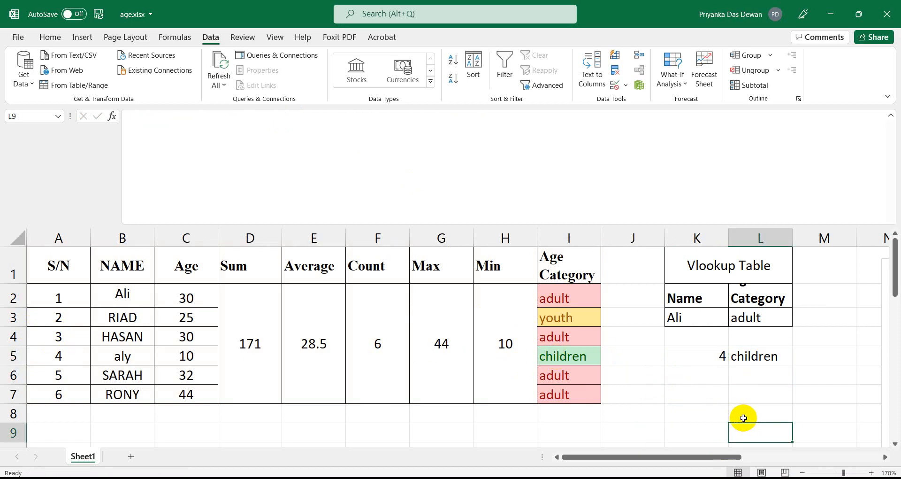
{"action": "left_click", "coordinate": [694, 336]}
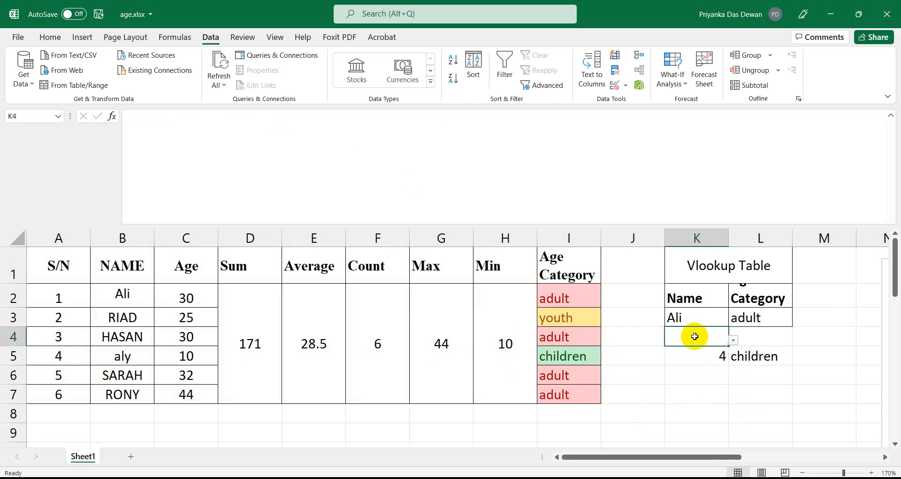
{"action": "left_click", "coordinate": [741, 336]}
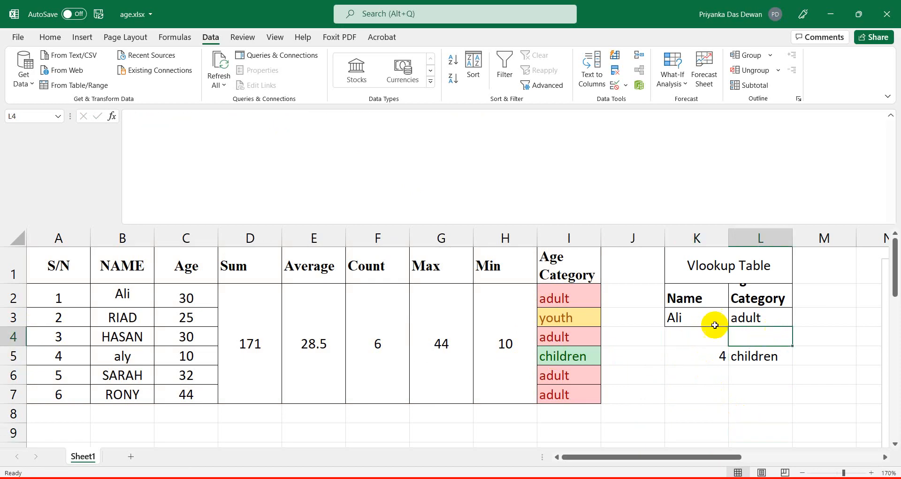
{"action": "left_click", "coordinate": [688, 298]}
{"action": "left_click", "coordinate": [761, 299]}
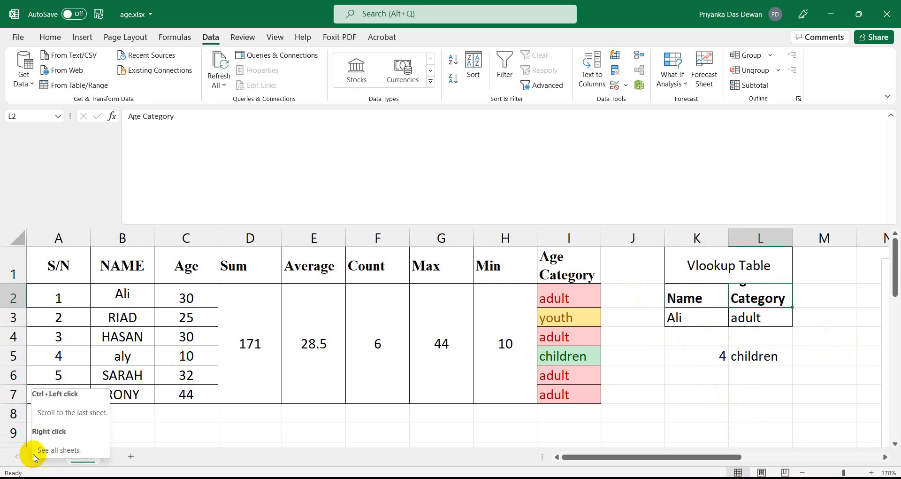
Save the workbook as age, Excel Workbook type, in Batch2, confirming the replacement.
{"action": "left_click", "coordinate": [24, 41]}
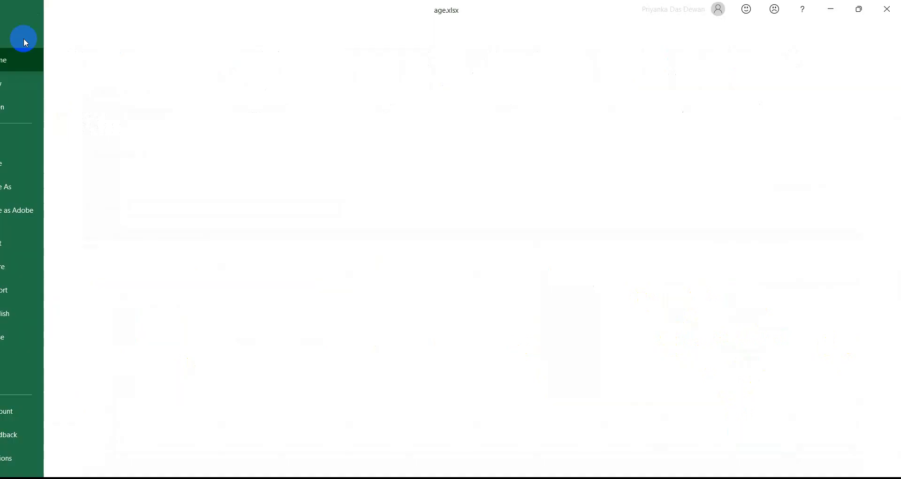
{"action": "left_click", "coordinate": [46, 188]}
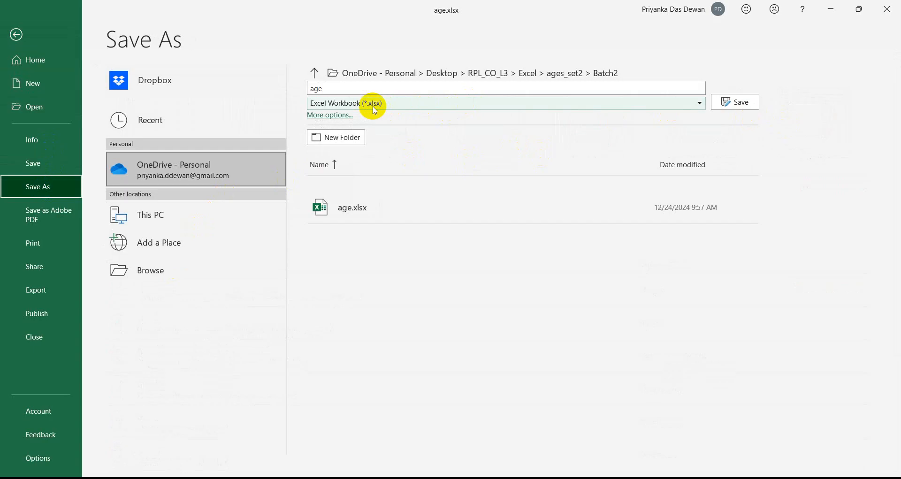
{"action": "left_click", "coordinate": [747, 103]}
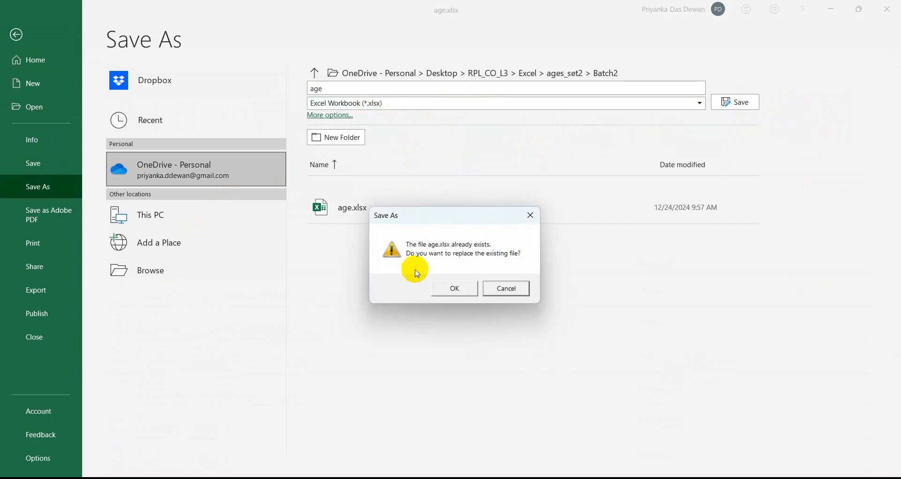
{"action": "left_click", "coordinate": [448, 285]}
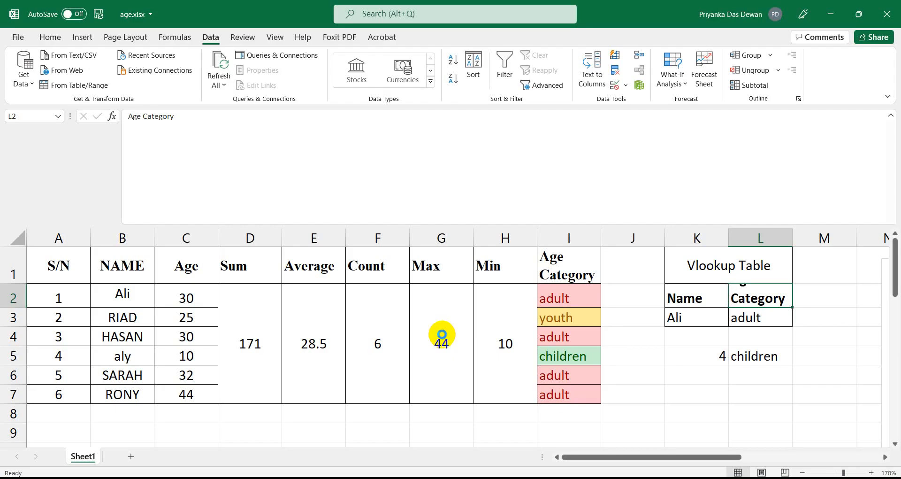
In Notepad's e-mail note, add a new line '.xlsx>>excel', then minimize Notepad.
{"action": "mouse_move", "coordinate": [441, 476]}
{"action": "left_click", "coordinate": [441, 413]}
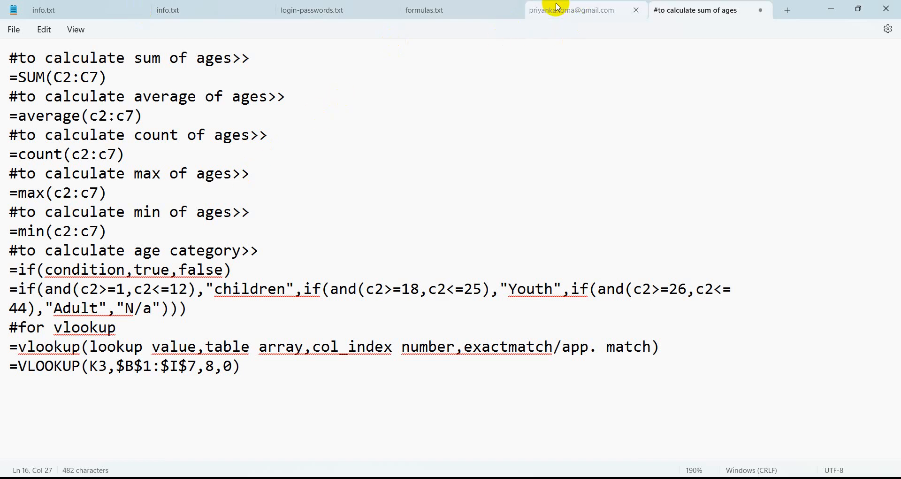
{"action": "left_click", "coordinate": [573, 10]}
{"action": "left_click", "coordinate": [244, 75]}
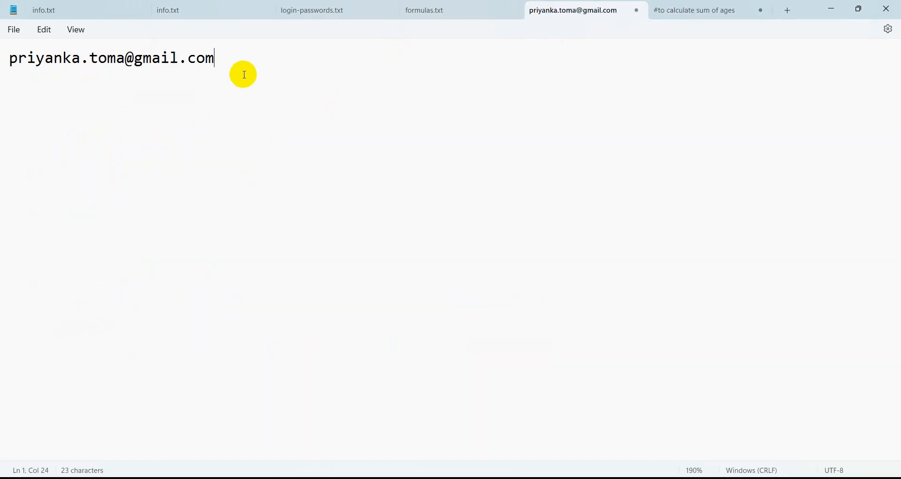
{"action": "key", "text": "Return"}
{"action": "type", "text": "."}
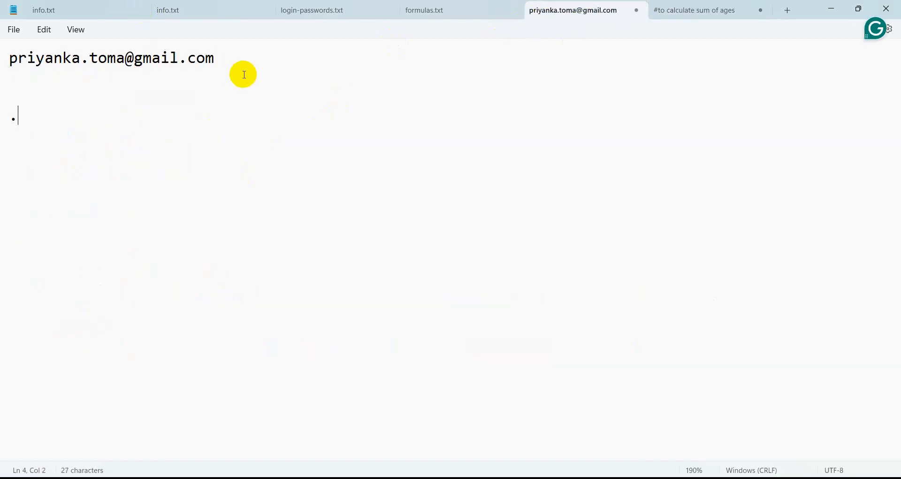
{"action": "type", "text": "x"}
{"action": "key", "text": "BackSpace"}
{"action": "mouse_move", "coordinate": [357, 478]}
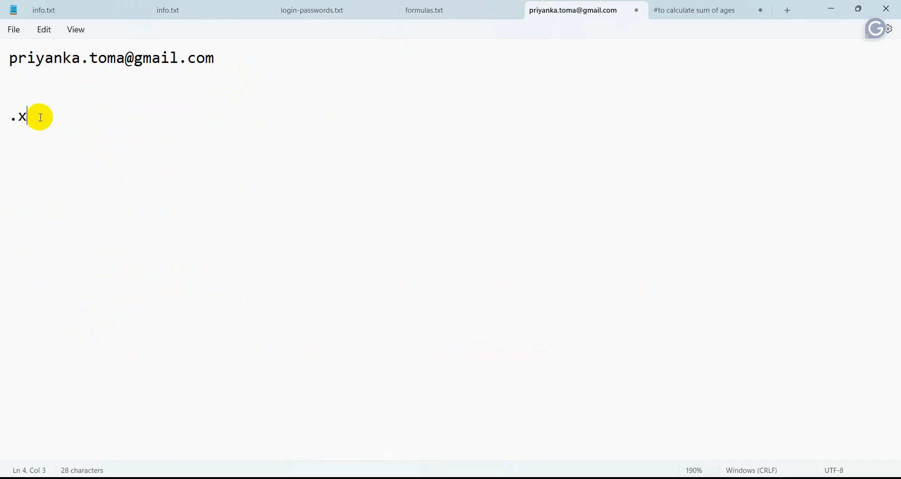
{"action": "type", "text": "sx>>e"}
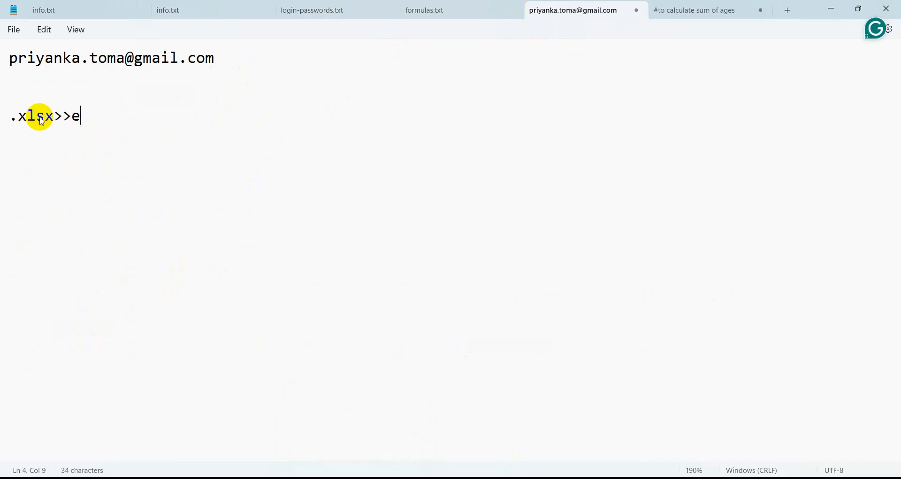
{"action": "type", "text": "xcel"}
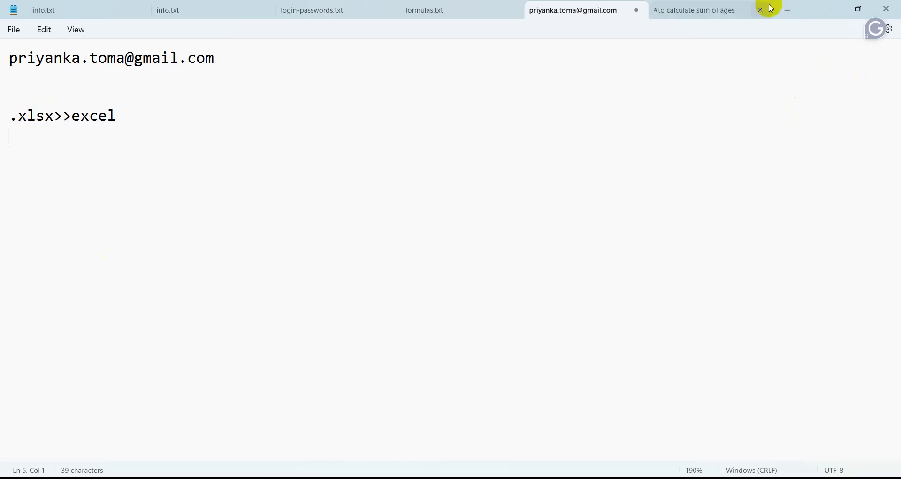
{"action": "left_click", "coordinate": [830, 8]}
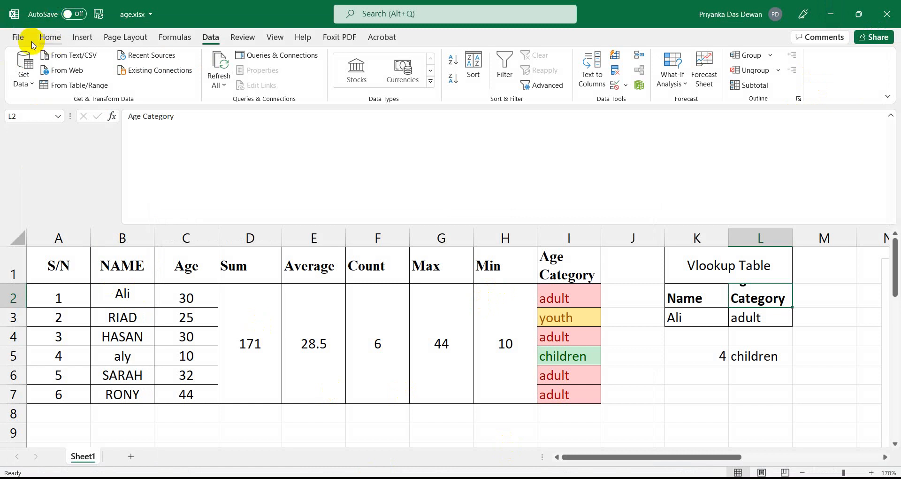
Open Excel's Save As page and its file-type list.
{"action": "left_click", "coordinate": [16, 41]}
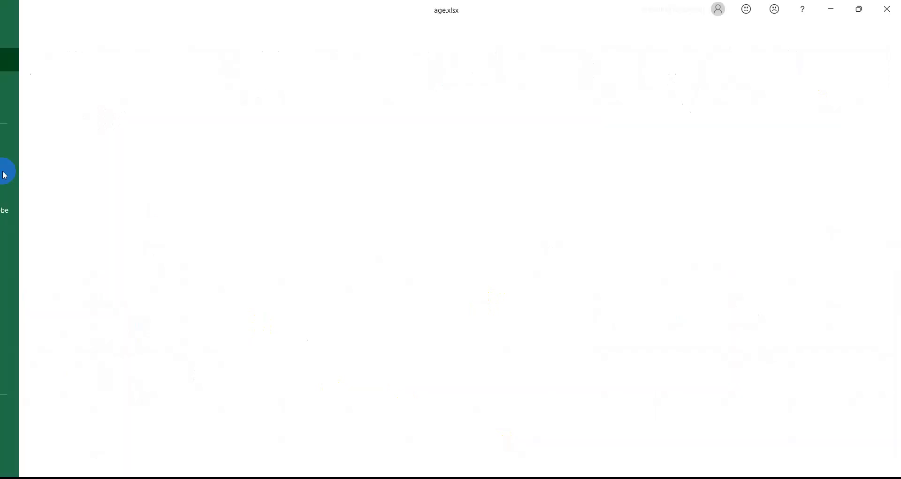
{"action": "left_click", "coordinate": [13, 183]}
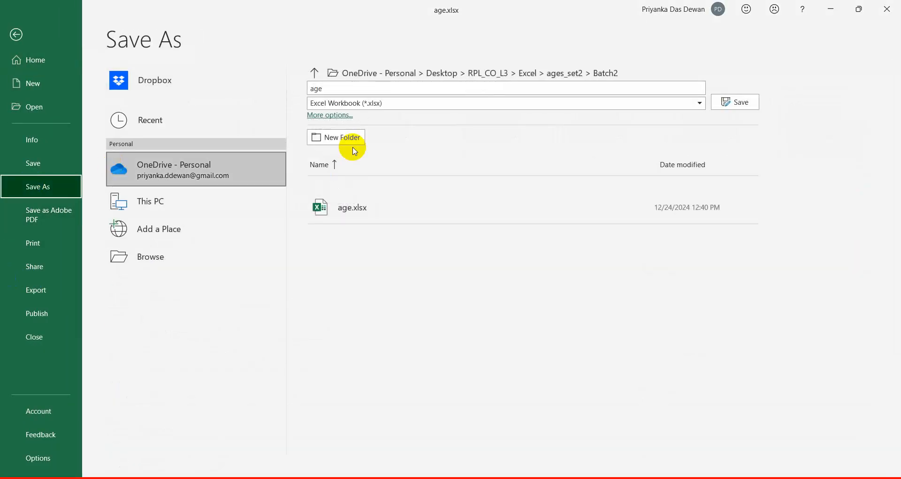
{"action": "left_click", "coordinate": [362, 103]}
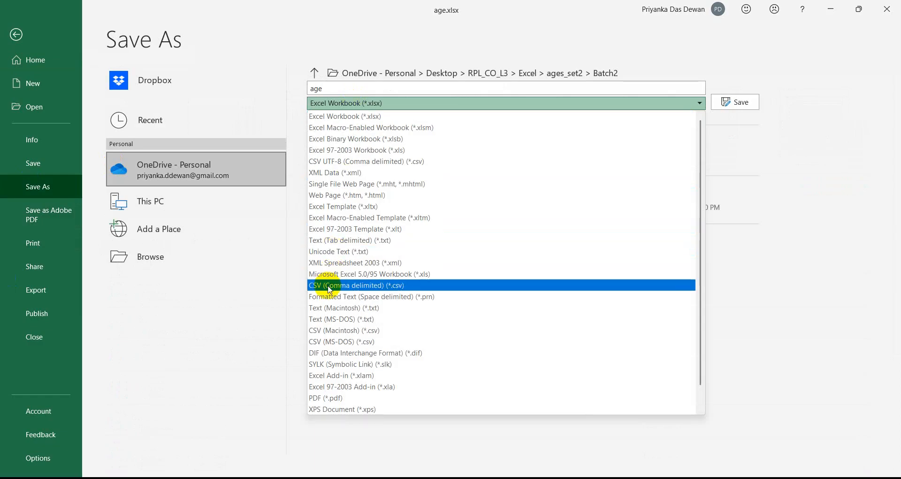
Bring job2_specification.docx to the front in Word and scroll its task list.
{"action": "left_click", "coordinate": [383, 478]}
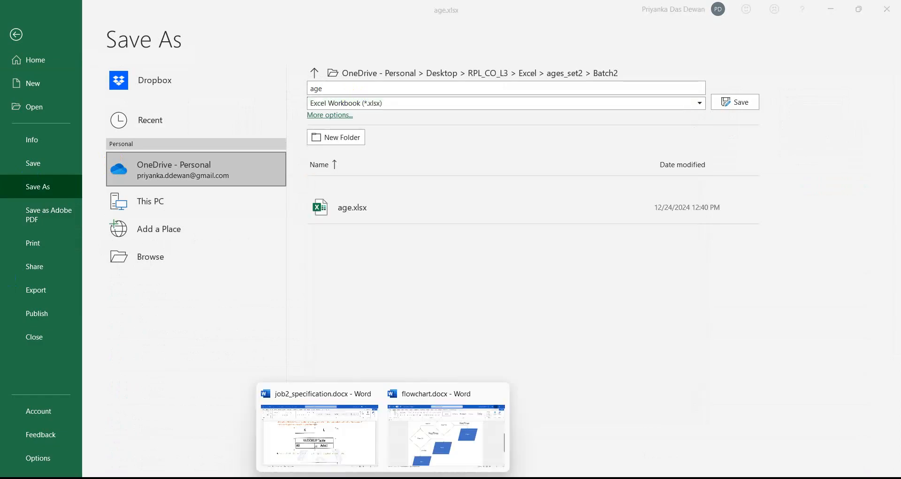
{"action": "left_click", "coordinate": [308, 461]}
{"action": "scroll", "coordinate": [331, 394], "scroll_direction": "down", "scroll_amount": 10}
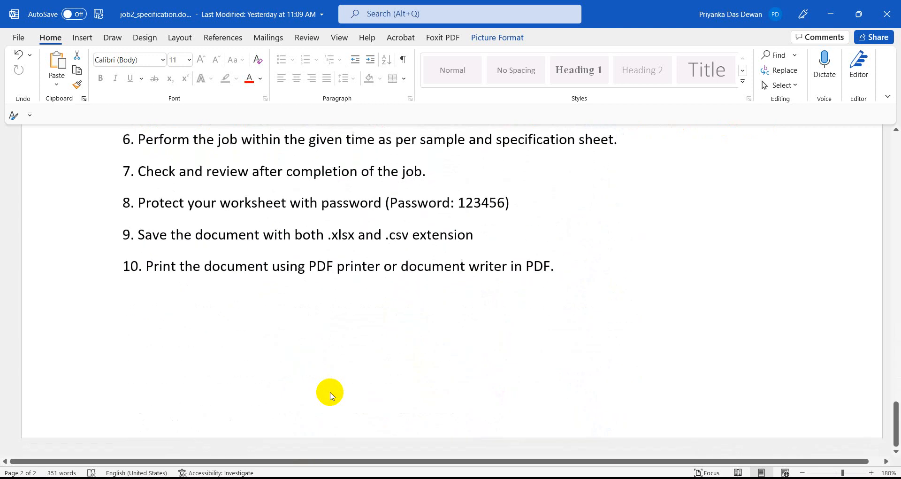
Highlight the .xlsx and .csv requirement in item 9, then minimize Word.
{"action": "scroll", "coordinate": [352, 355], "scroll_direction": "up", "scroll_amount": 4}
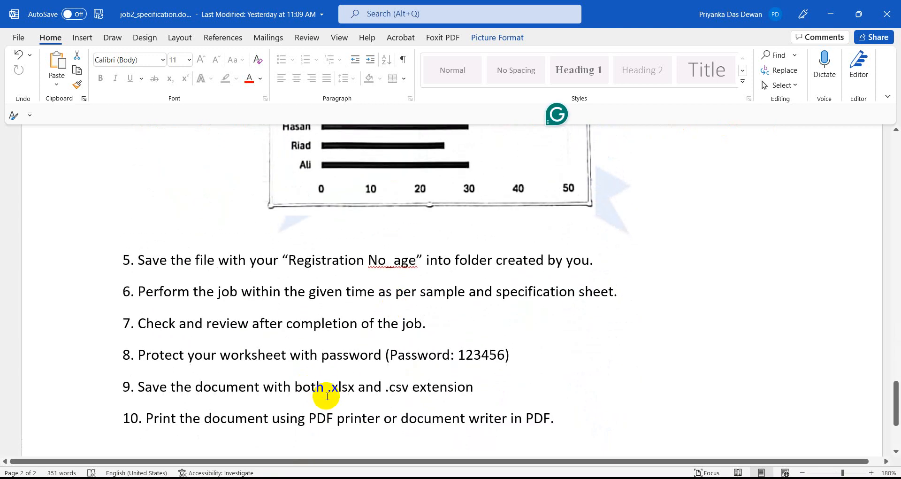
{"action": "mouse_move", "coordinate": [348, 388]}
{"action": "left_mouse_down"}
{"action": "mouse_move", "coordinate": [331, 388]}
{"action": "mouse_move", "coordinate": [356, 392]}
{"action": "left_mouse_up"}
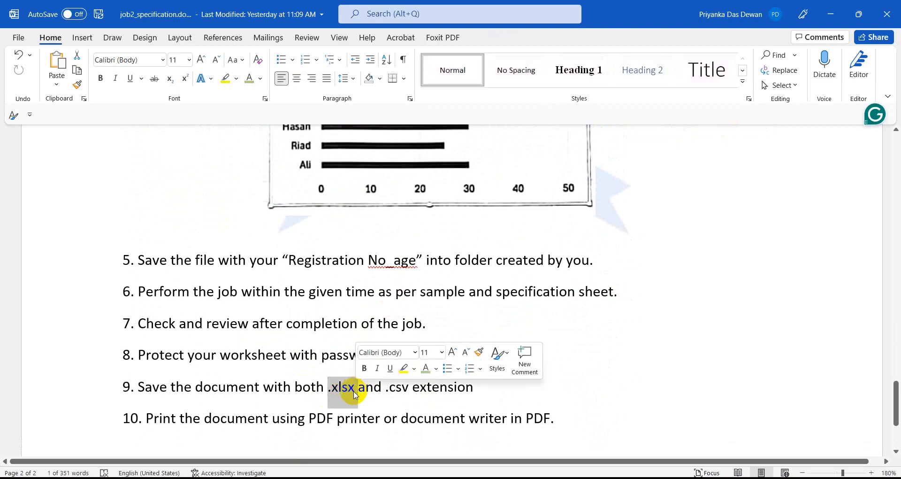
{"action": "double_click", "coordinate": [399, 391]}
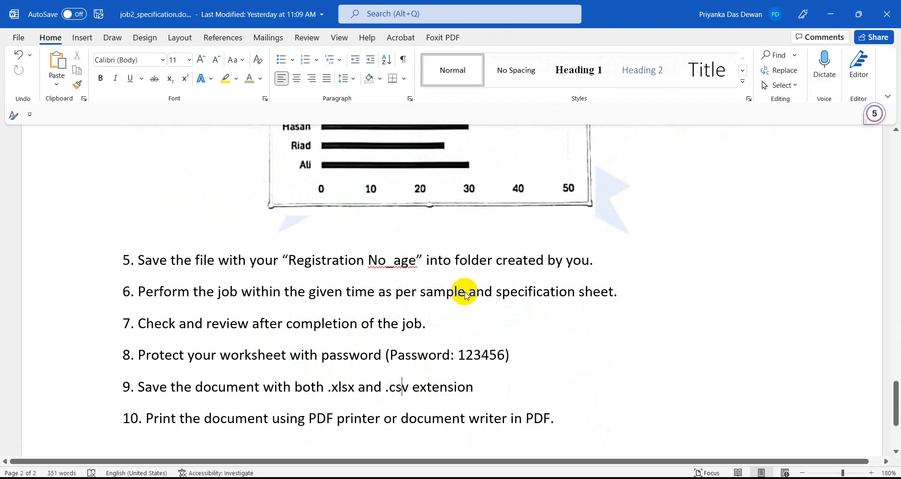
{"action": "left_click", "coordinate": [830, 22]}
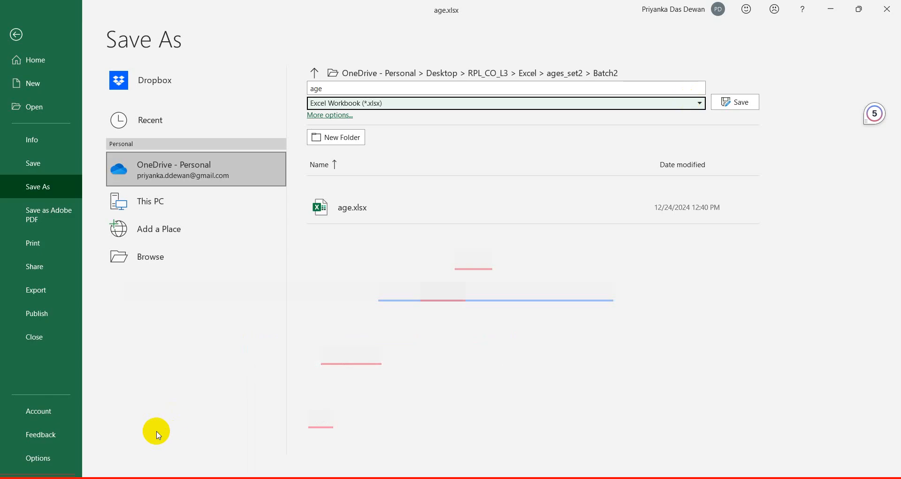
Switch the Save As type to CSV (Comma delimited), then go back to the worksheet and select L6.
{"action": "left_click", "coordinate": [348, 104]}
{"action": "left_click", "coordinate": [321, 286]}
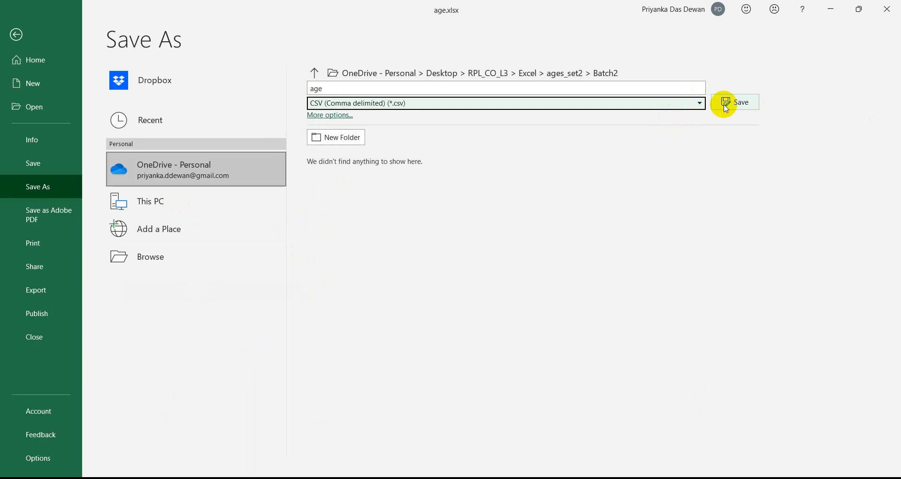
{"action": "left_click", "coordinate": [16, 35]}
{"action": "left_click", "coordinate": [779, 367]}
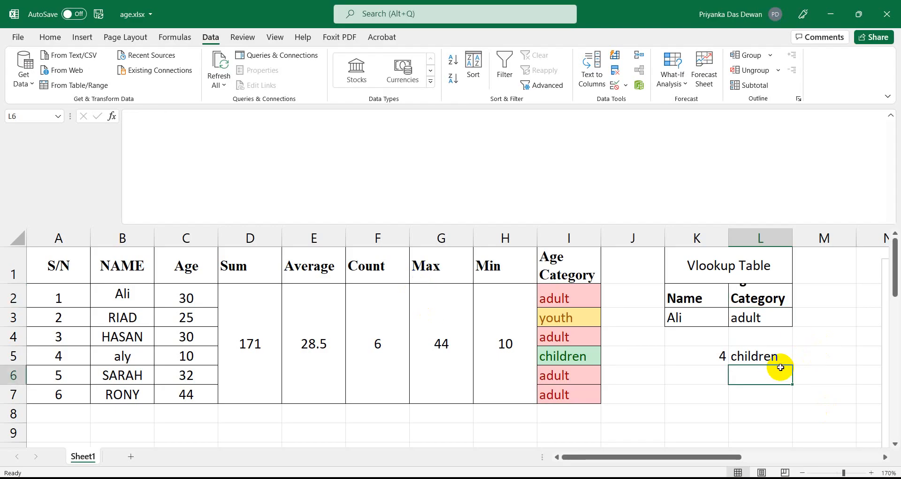
{"action": "scroll", "coordinate": [732, 334], "scroll_direction": "down", "scroll_amount": 6}
{"action": "scroll", "coordinate": [347, 376], "scroll_direction": "up", "scroll_amount": 4}
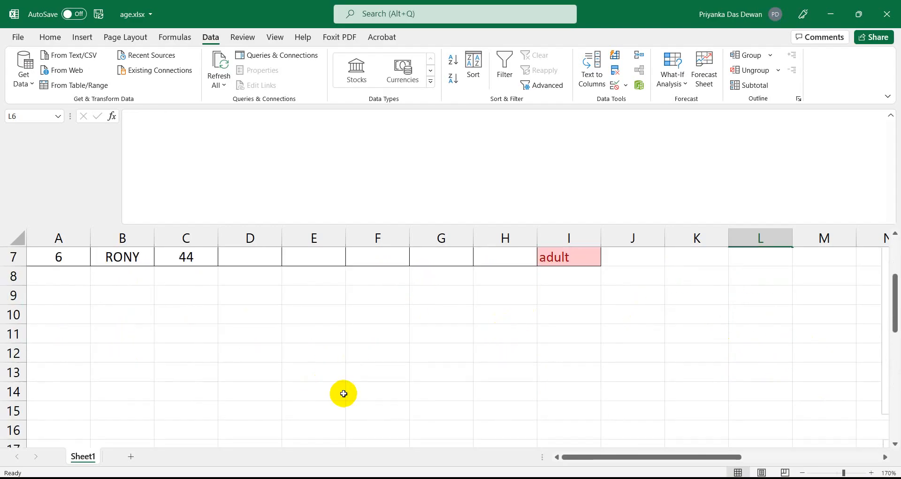
Zoom out to show both Age charts, delete the duplicate, and select the remaining chart.
{"action": "left_click", "coordinate": [803, 472]}
{"action": "left_click", "coordinate": [802, 472]}
{"action": "left_click", "coordinate": [803, 472]}
{"action": "left_click", "coordinate": [802, 473]}
{"action": "left_click", "coordinate": [802, 472]}
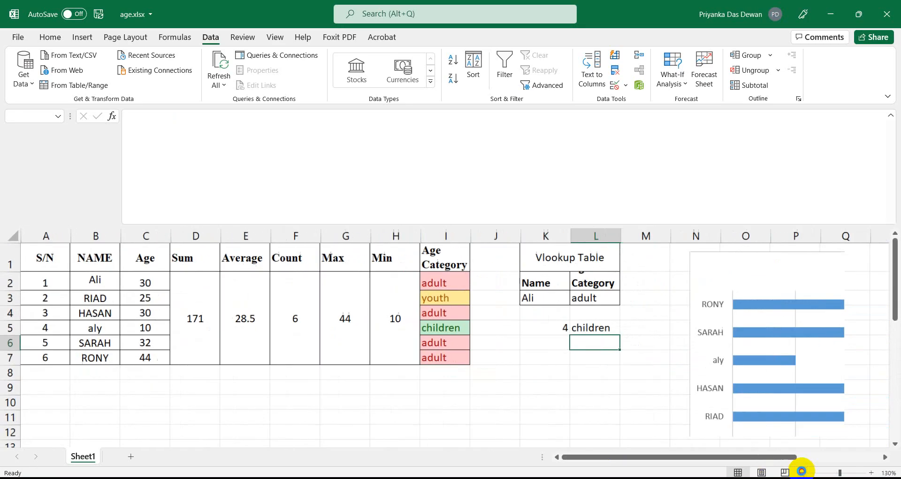
{"action": "left_click", "coordinate": [802, 472]}
{"action": "left_click", "coordinate": [802, 472]}
{"action": "left_click", "coordinate": [802, 472]}
{"action": "left_click", "coordinate": [802, 472]}
{"action": "left_click", "coordinate": [803, 472]}
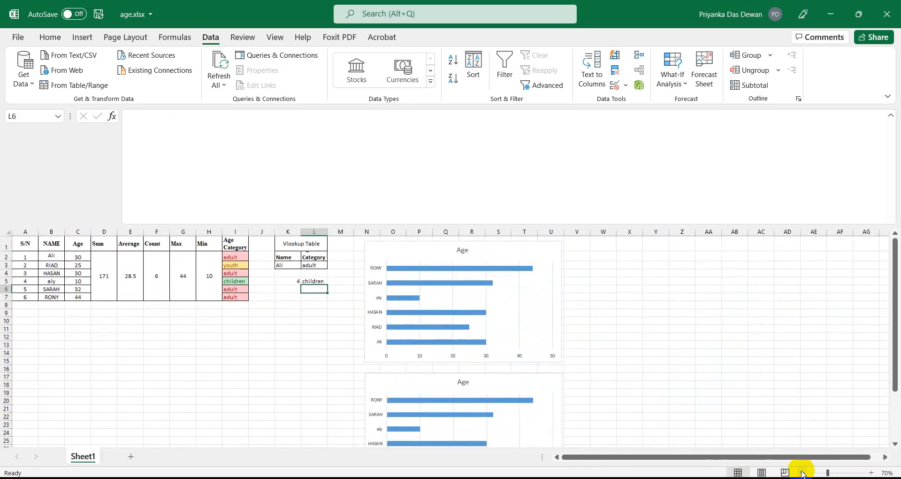
{"action": "left_click", "coordinate": [802, 473]}
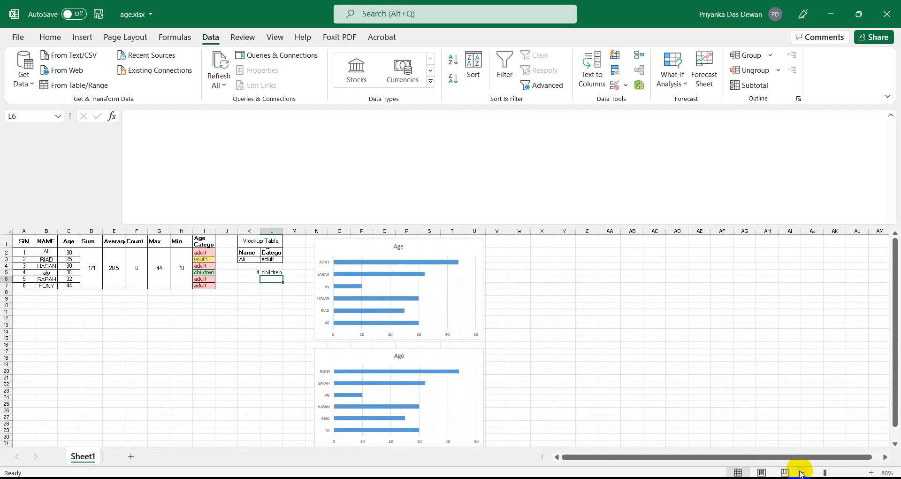
{"action": "left_click", "coordinate": [436, 403]}
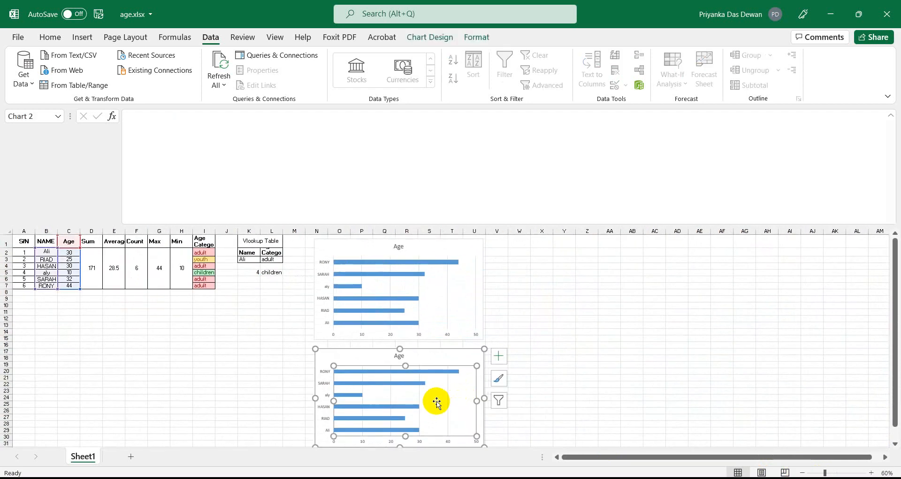
{"action": "key", "text": "Delete"}
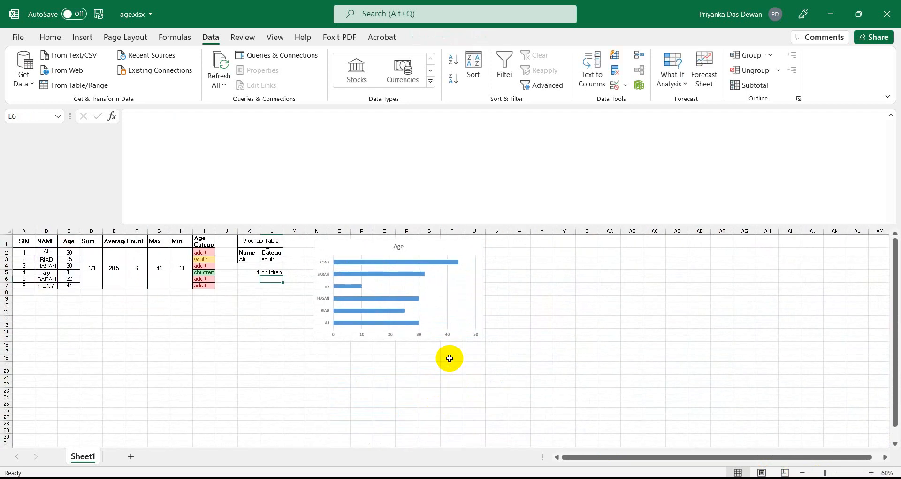
{"action": "left_click", "coordinate": [435, 302]}
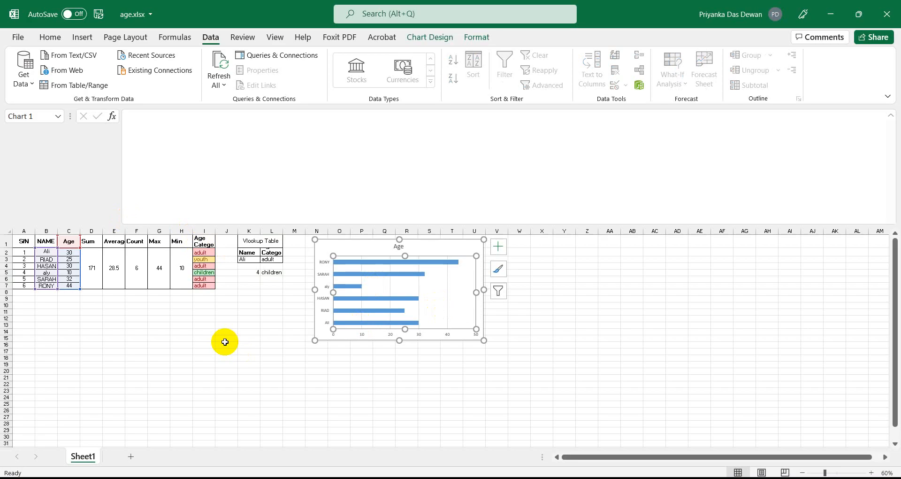
{"action": "left_click", "coordinate": [877, 474]}
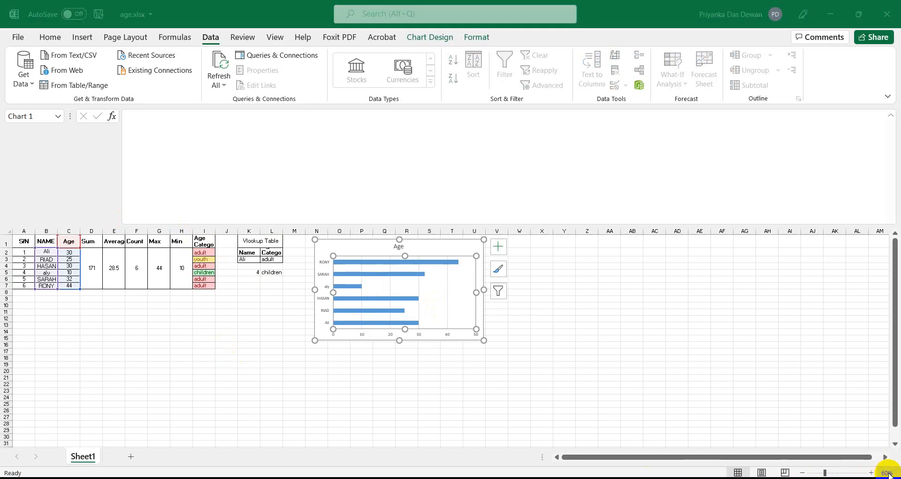
Set the sheet zoom to 100% and save the age workbook.
{"action": "left_click", "coordinate": [439, 220]}
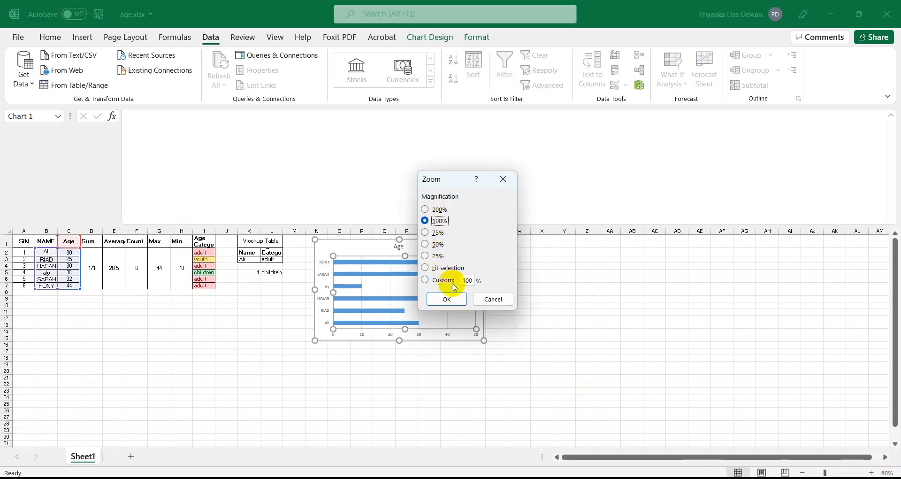
{"action": "left_click", "coordinate": [447, 297]}
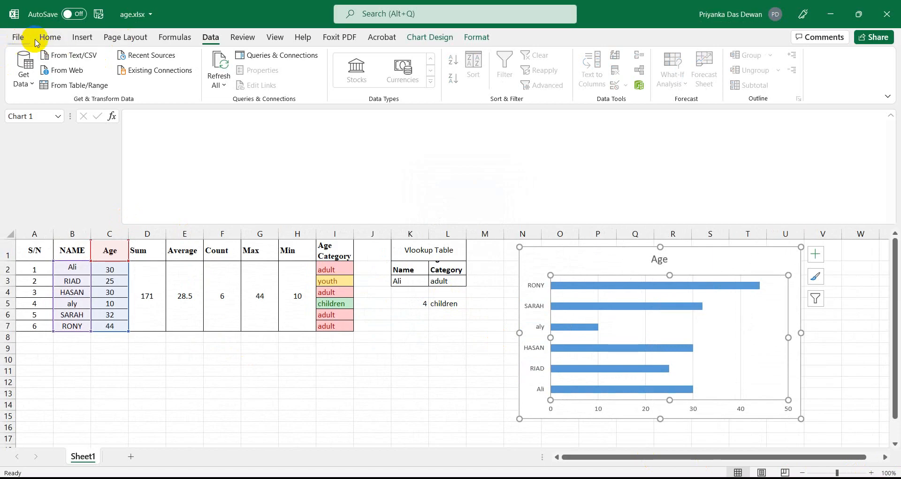
{"action": "left_click", "coordinate": [98, 14]}
Bring the File Explorer window showing the RPL_CO_L3 folder to the front.
{"action": "mouse_move", "coordinate": [434, 478]}
{"action": "left_click", "coordinate": [331, 478]}
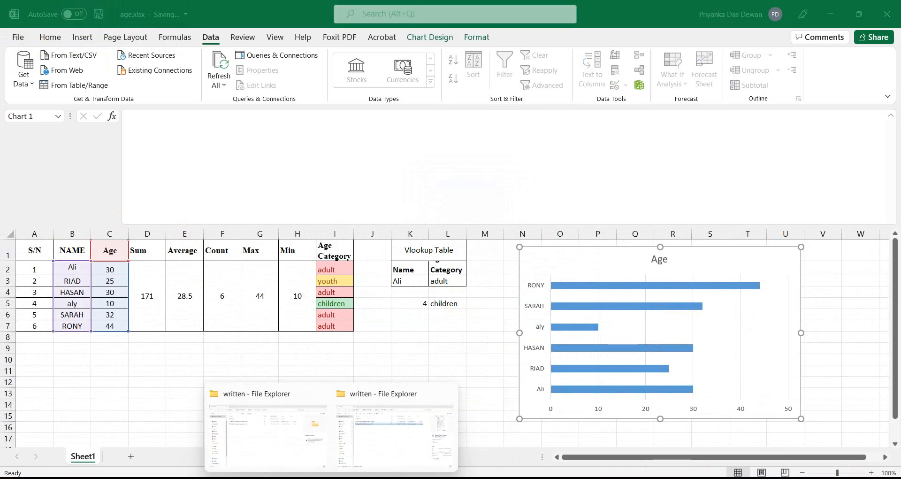
{"action": "left_click", "coordinate": [269, 471]}
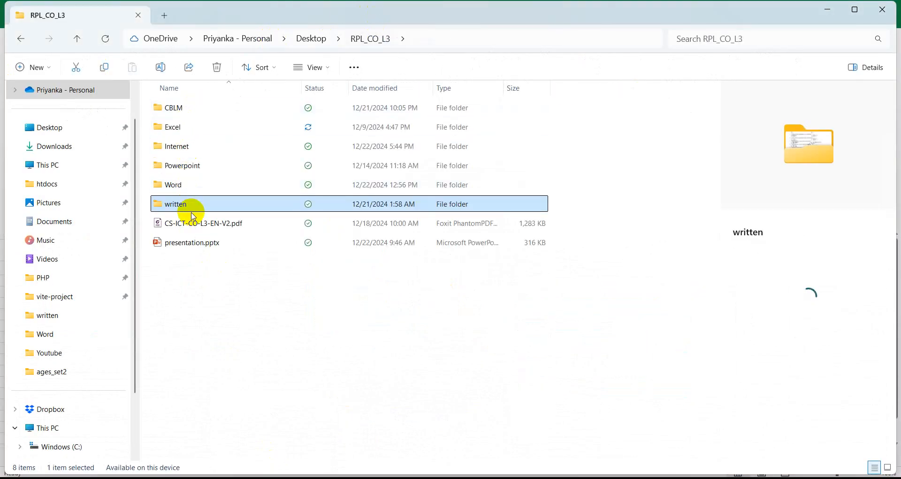
Navigate into the Excel, then ages_set2, then Batch2 folder.
{"action": "left_click", "coordinate": [193, 128]}
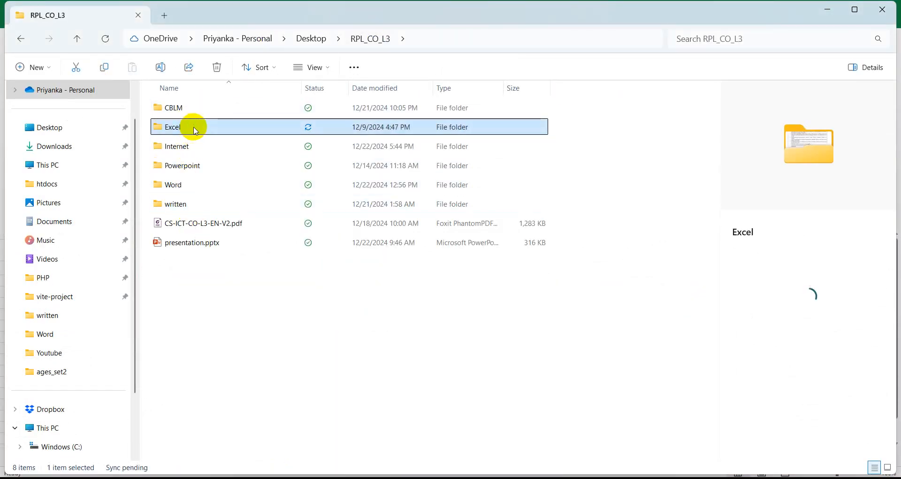
{"action": "double_click", "coordinate": [194, 127]}
{"action": "left_click", "coordinate": [199, 114]}
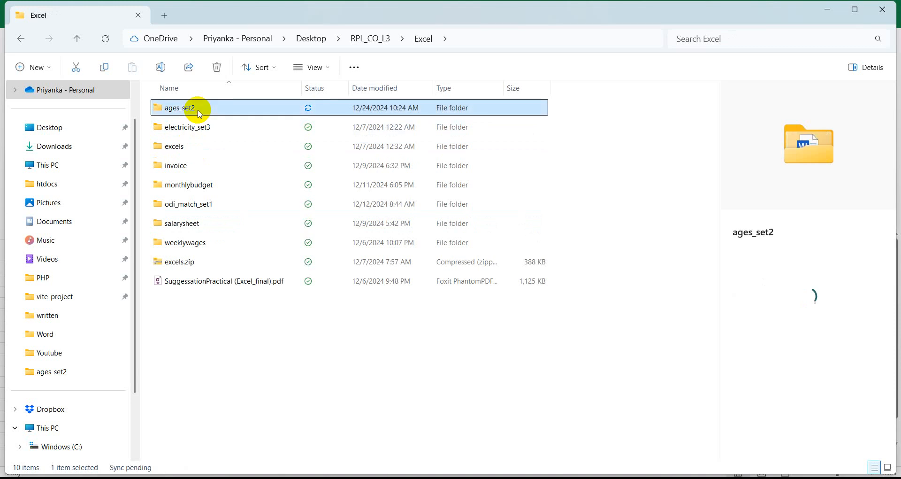
{"action": "double_click", "coordinate": [199, 114]}
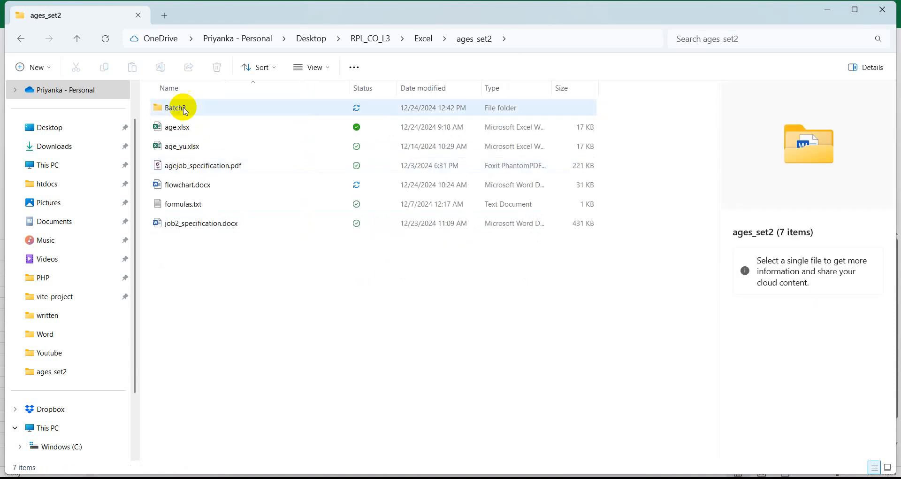
{"action": "left_click", "coordinate": [183, 106]}
{"action": "double_click", "coordinate": [183, 106]}
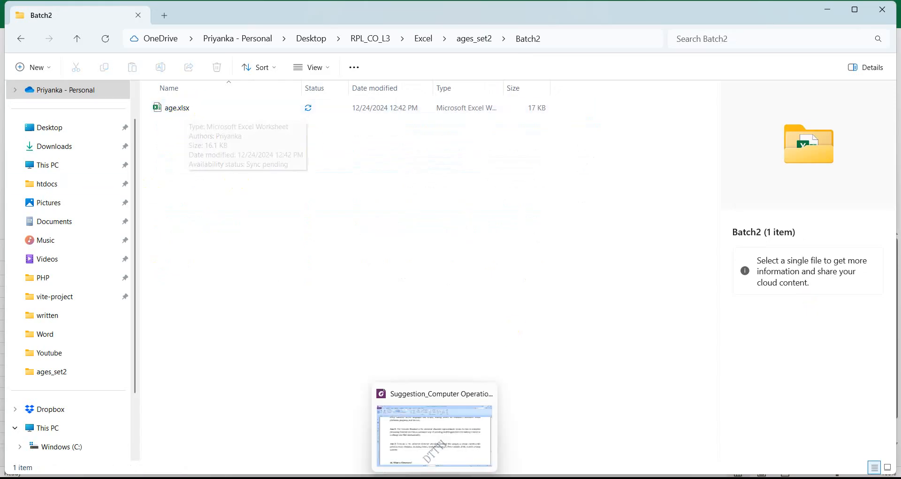
Turn file name extensions off and back on so the file shows as age.xlsx.
{"action": "left_click", "coordinate": [317, 73]}
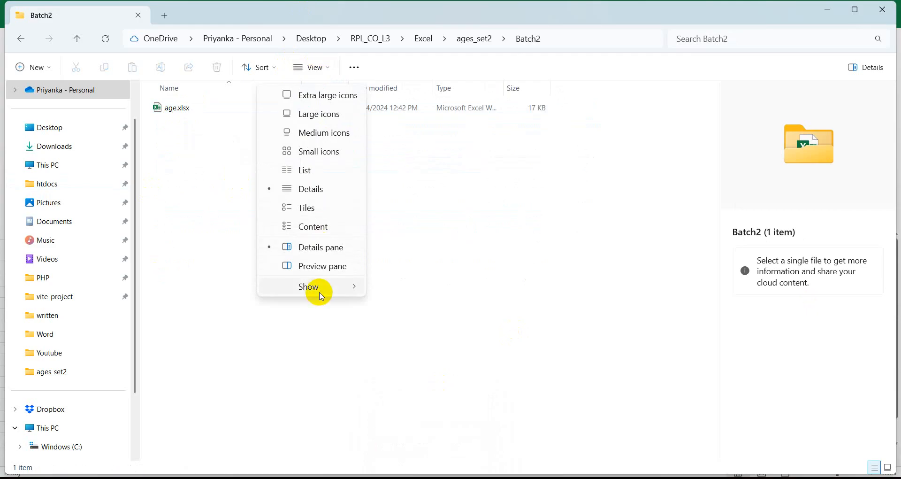
{"action": "mouse_move", "coordinate": [321, 295]}
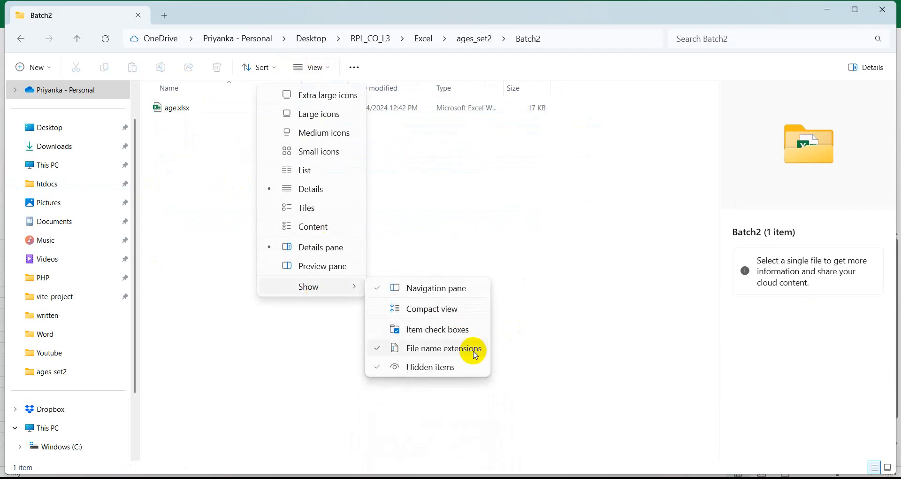
{"action": "left_click", "coordinate": [377, 350]}
{"action": "left_click", "coordinate": [380, 350]}
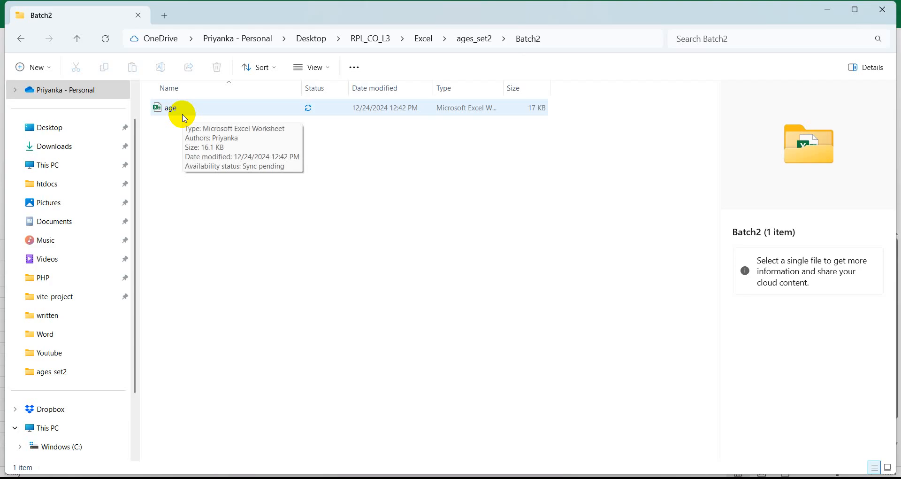
{"action": "left_click", "coordinate": [315, 69]}
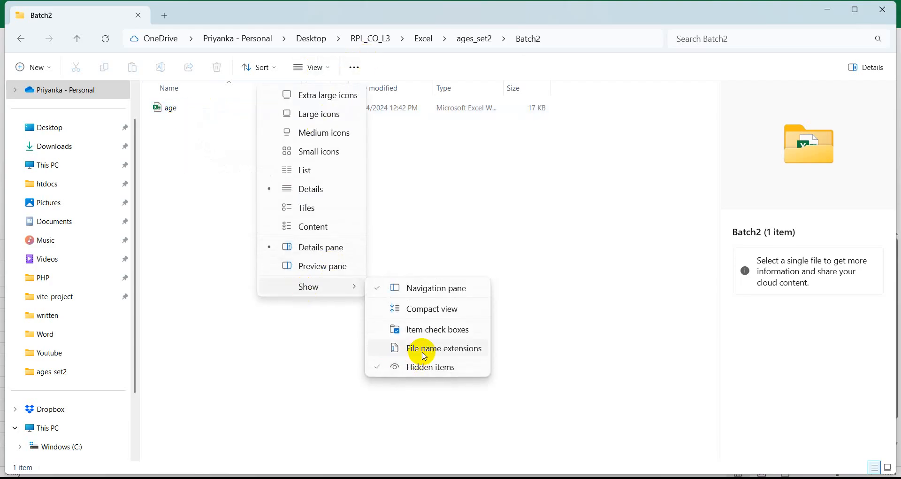
{"action": "left_click", "coordinate": [424, 353]}
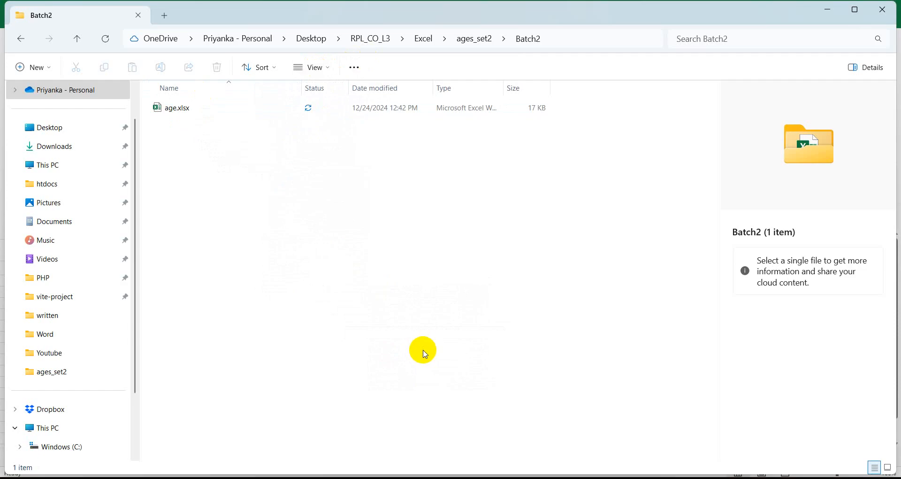
Open the Batch2 file list's layout options and close them without changes.
{"action": "left_click", "coordinate": [312, 67]}
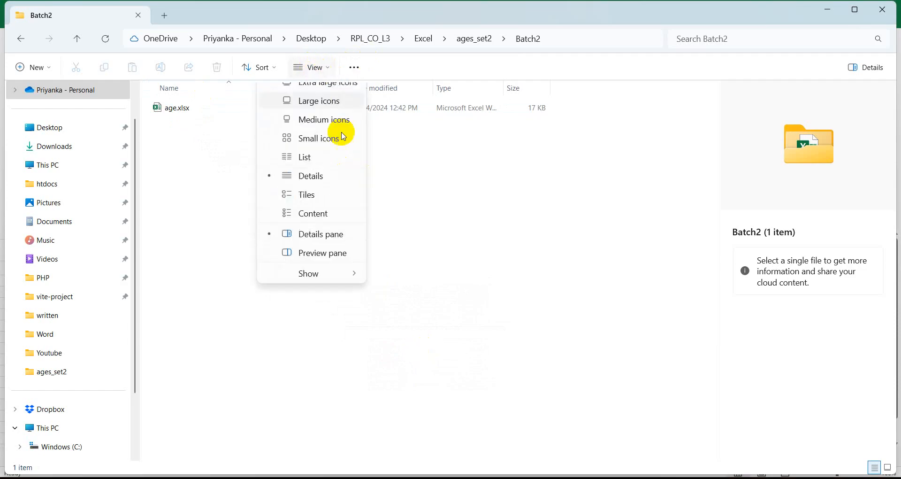
{"action": "mouse_move", "coordinate": [331, 286]}
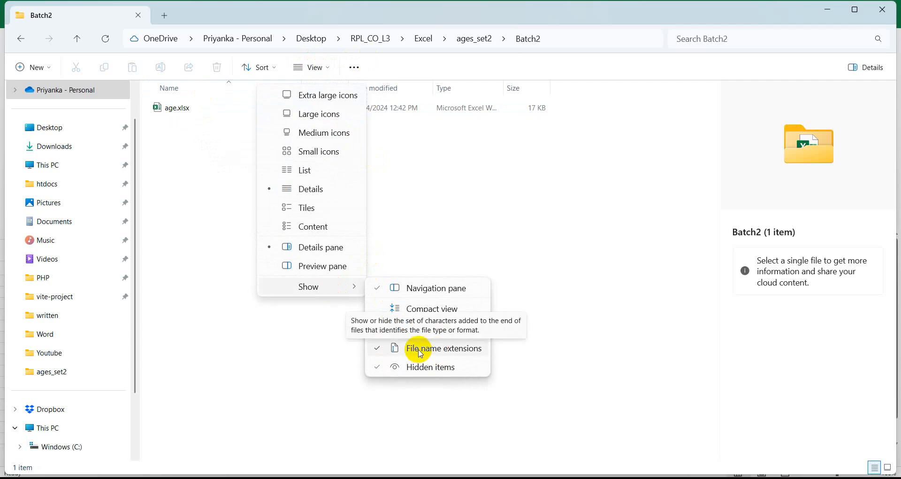
{"action": "left_click", "coordinate": [242, 338]}
{"action": "scroll", "coordinate": [244, 331], "scroll_direction": "up", "scroll_amount": 2}
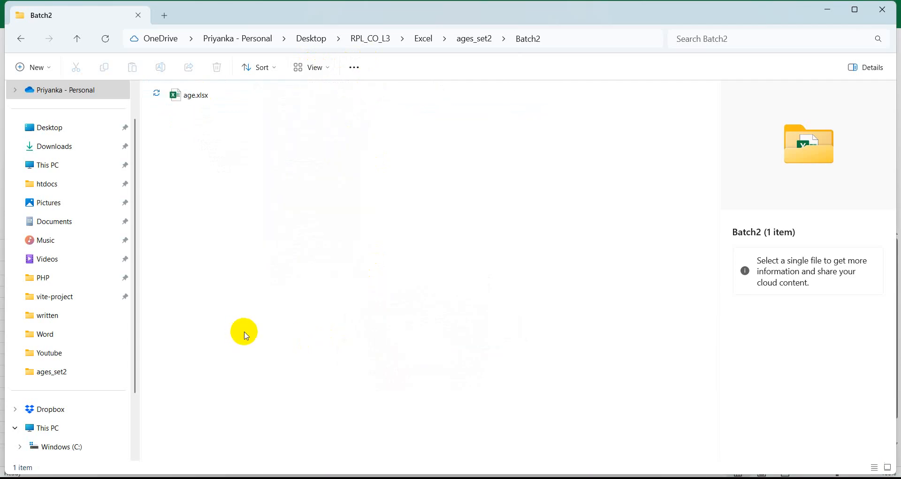
{"action": "scroll", "coordinate": [247, 335], "scroll_direction": "up", "scroll_amount": 3}
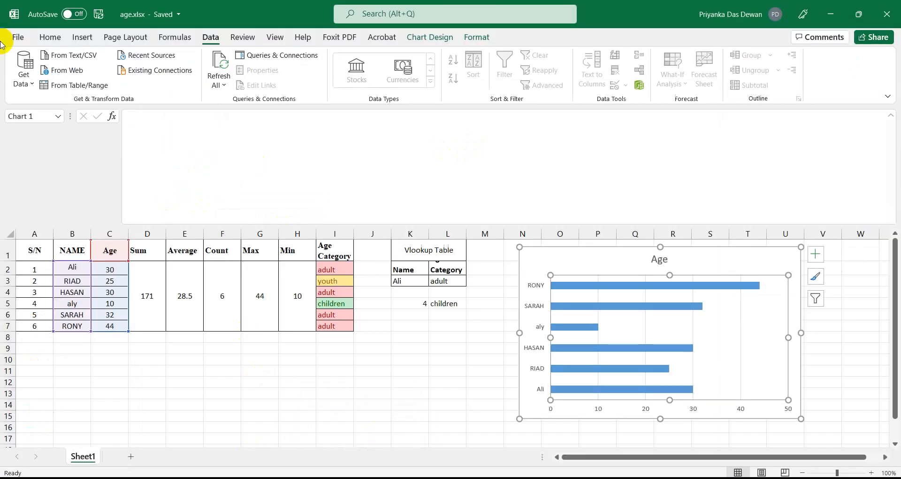
Save the workbook as age.csv (CSV Comma delimited) in OneDrive Batch2 and dismiss the data-loss warning.
{"action": "left_click", "coordinate": [17, 37]}
{"action": "left_click", "coordinate": [41, 190]}
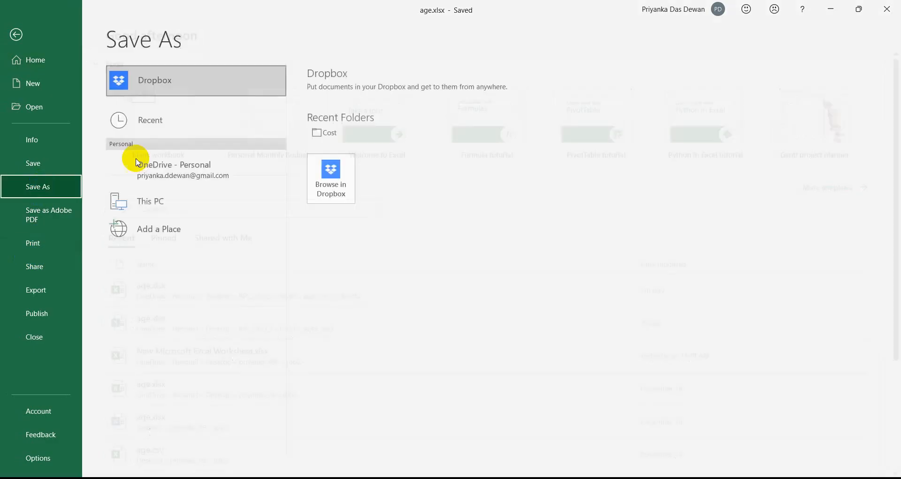
{"action": "left_click", "coordinate": [137, 164]}
{"action": "left_click", "coordinate": [366, 104]}
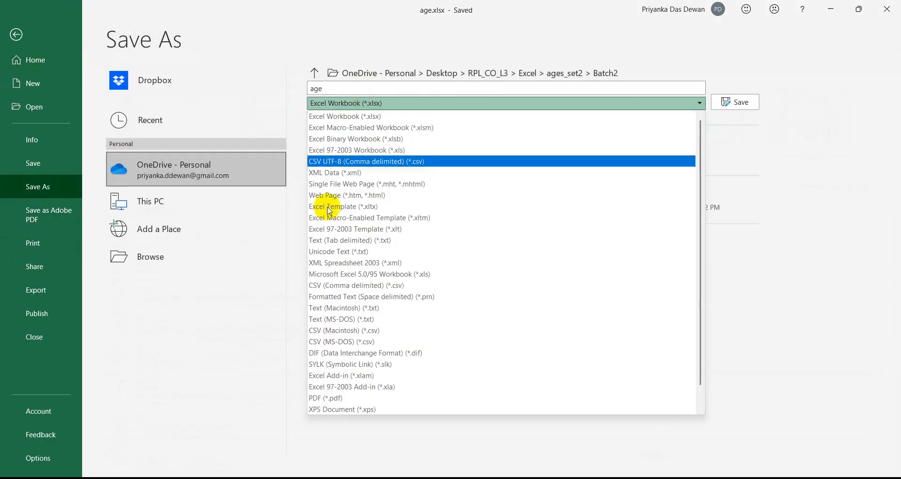
{"action": "left_click", "coordinate": [320, 286]}
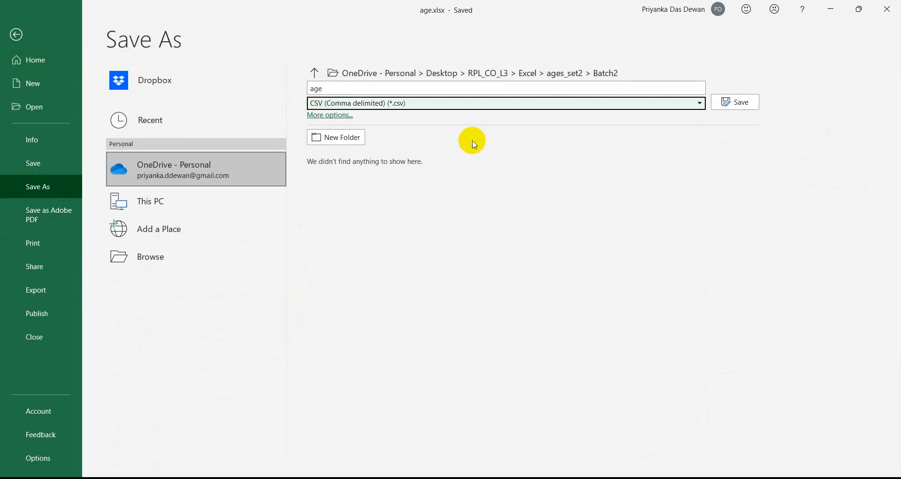
{"action": "left_click", "coordinate": [736, 101]}
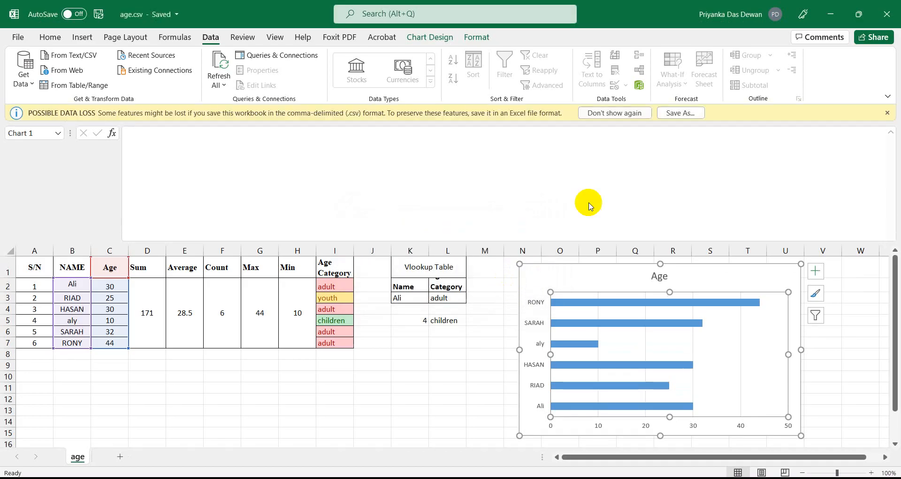
{"action": "left_click", "coordinate": [886, 112]}
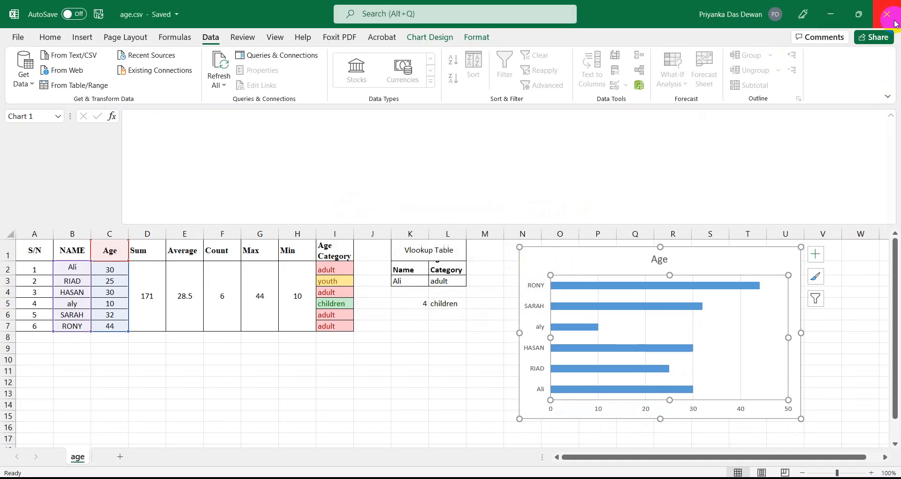
Close Excel, reopen age.xlsx from the Batch2 folder, and maximize its window.
{"action": "left_click", "coordinate": [887, 14]}
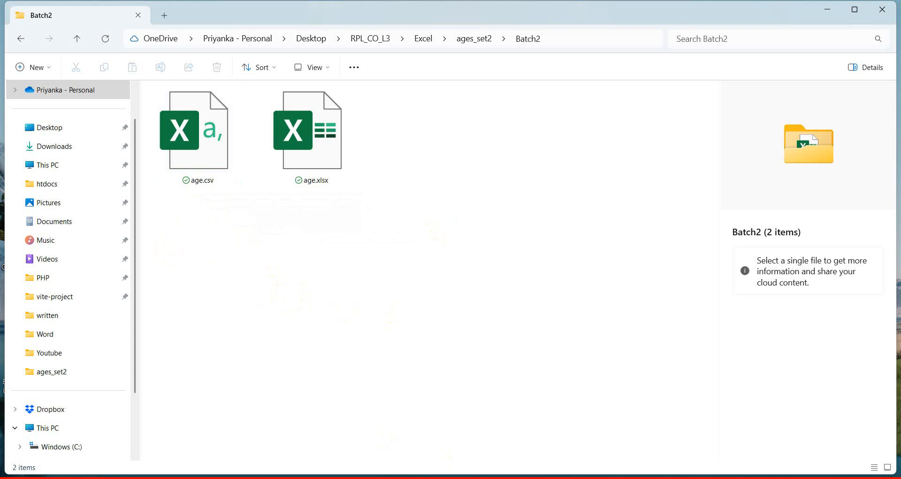
{"action": "mouse_move", "coordinate": [357, 478]}
{"action": "left_click", "coordinate": [318, 164]}
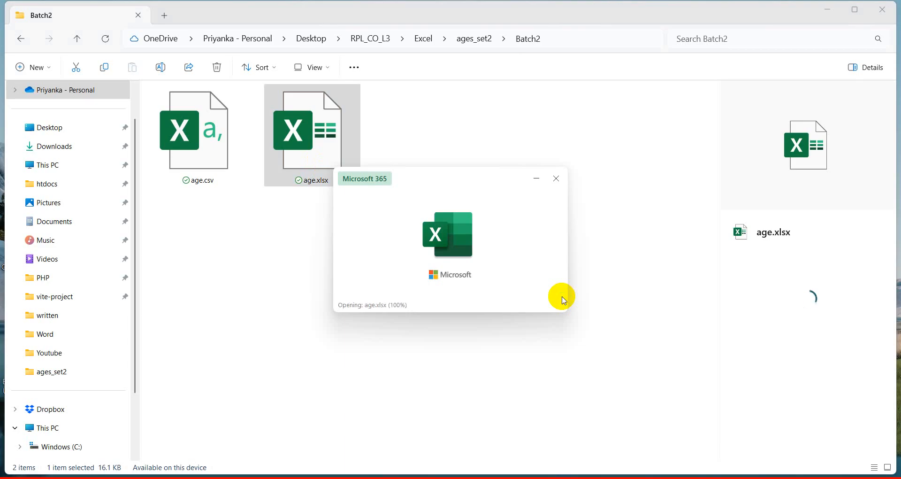
{"action": "left_click", "coordinate": [855, 252]}
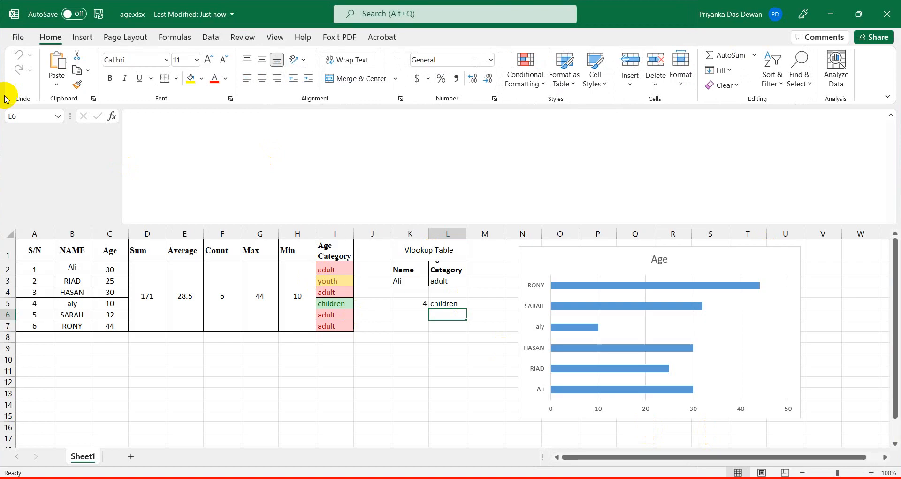
In Page Break Preview, drag the J|K break to the right edge, then return to Normal view.
{"action": "left_click", "coordinate": [277, 38]}
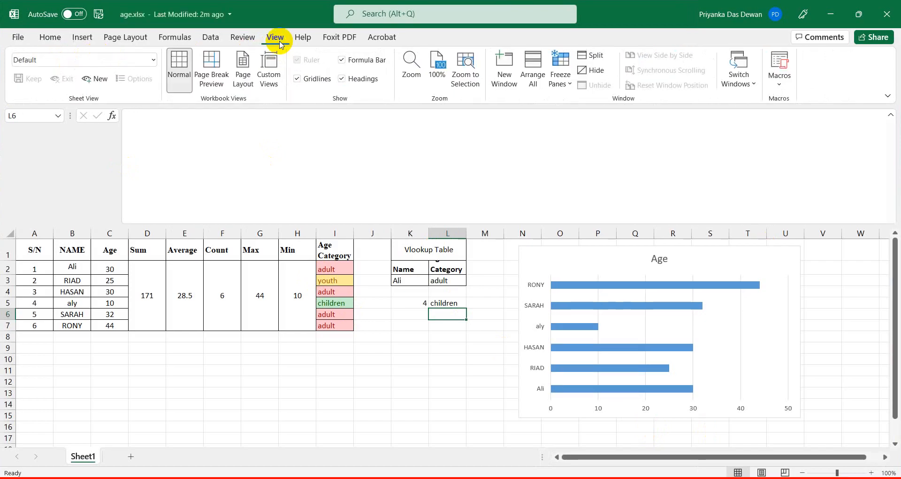
{"action": "left_click", "coordinate": [209, 81]}
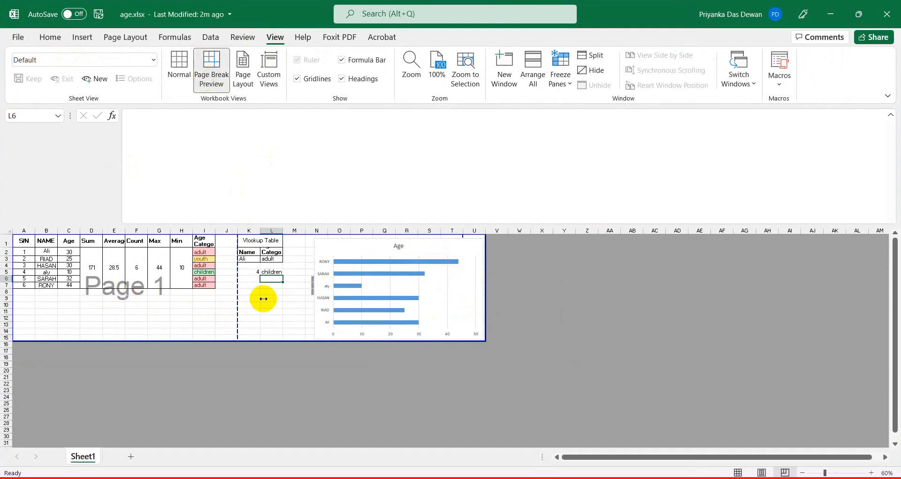
{"action": "left_click_drag", "start_coordinate": [235, 314], "coordinate": [486, 315]}
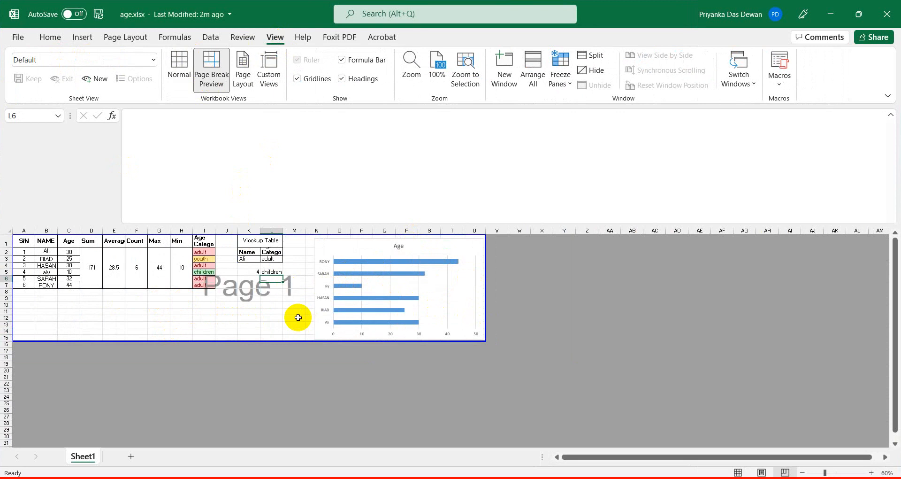
{"action": "left_click", "coordinate": [178, 65]}
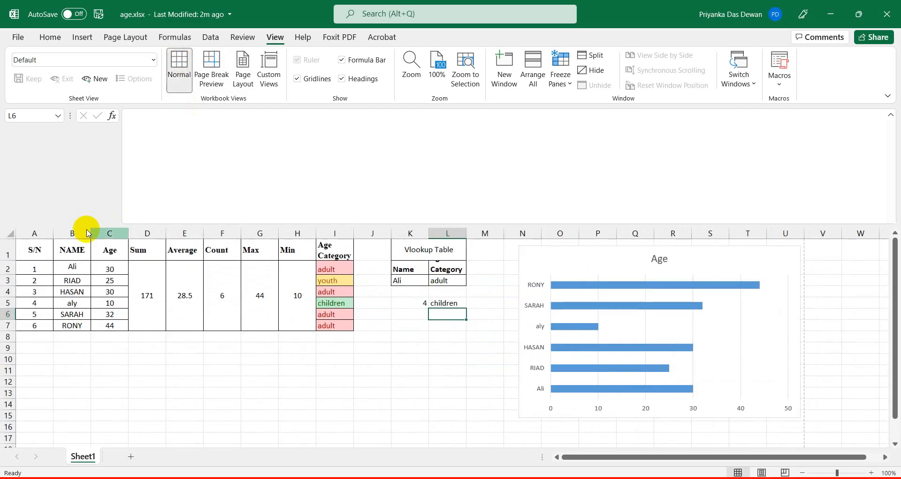
{"action": "left_click", "coordinate": [20, 45]}
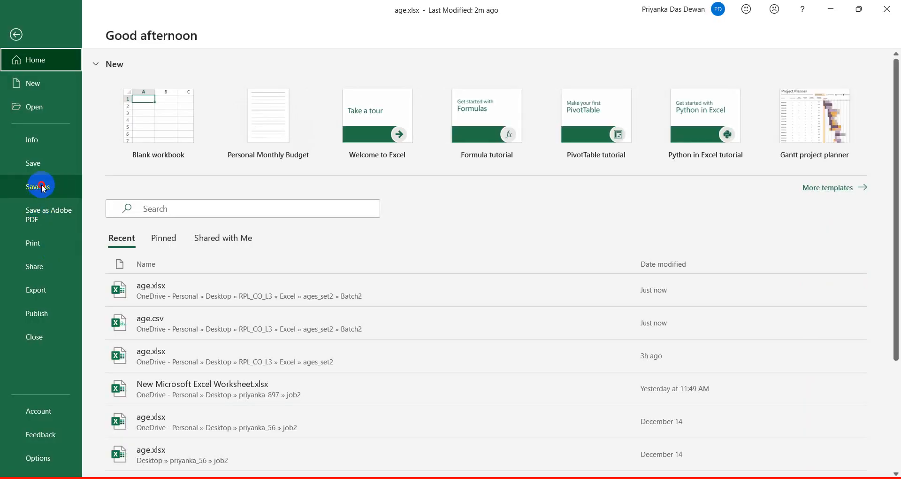
Save a copy of the workbook as age.pdf with the PDF (*.pdf) type in Batch2.
{"action": "left_click", "coordinate": [38, 187]}
{"action": "left_click", "coordinate": [370, 103]}
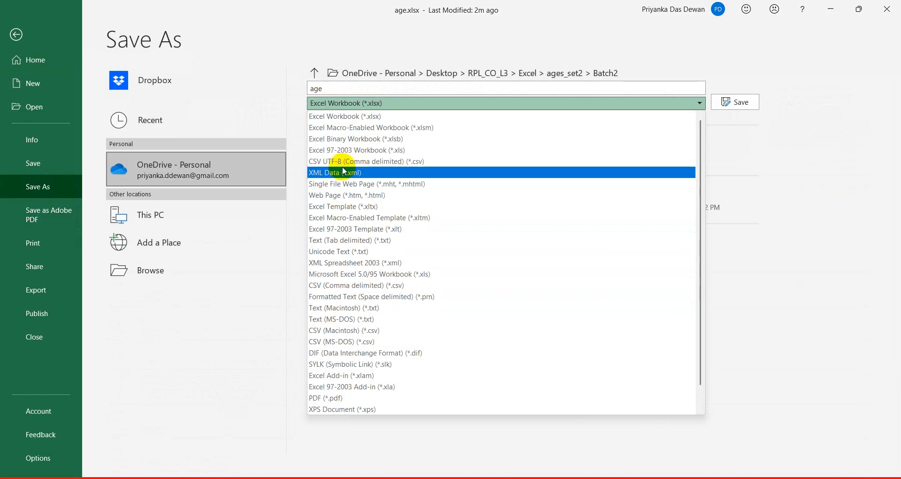
{"action": "left_click", "coordinate": [310, 396]}
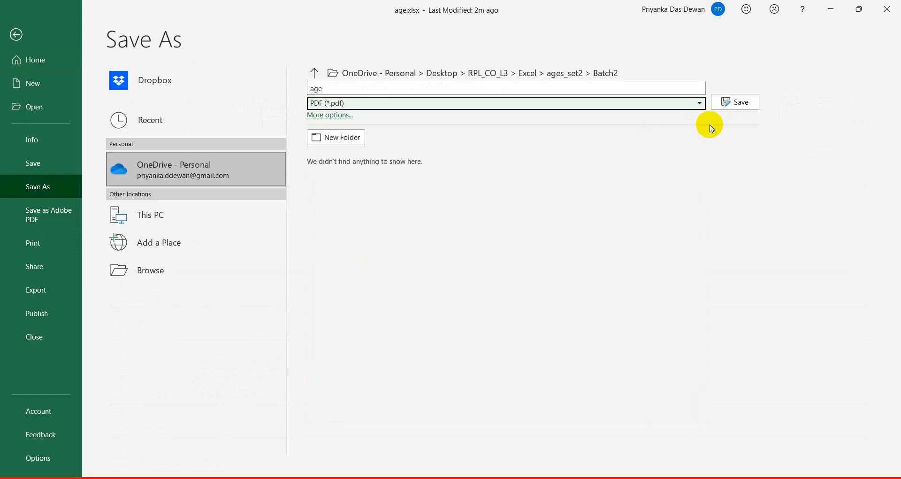
{"action": "left_click", "coordinate": [746, 104]}
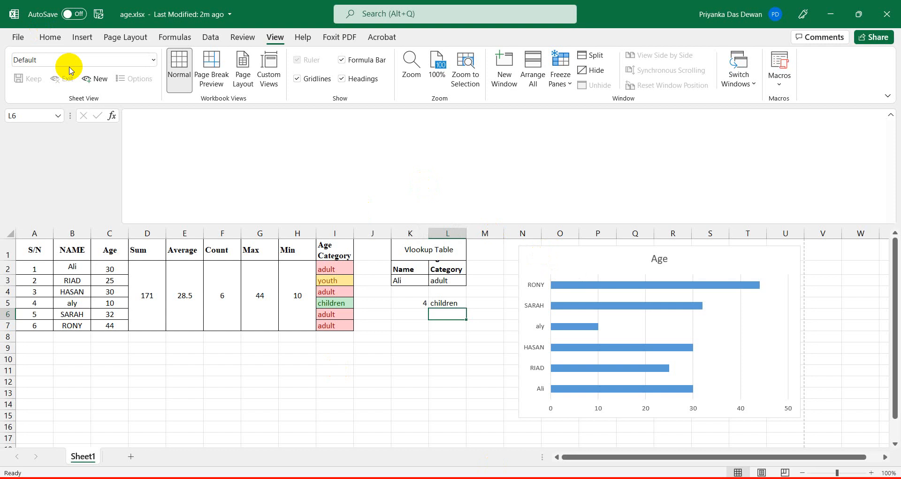
Open age.pdf from Batch2 in Foxit to review it, then close its tab and minimize Foxit.
{"action": "left_click", "coordinate": [377, 399]}
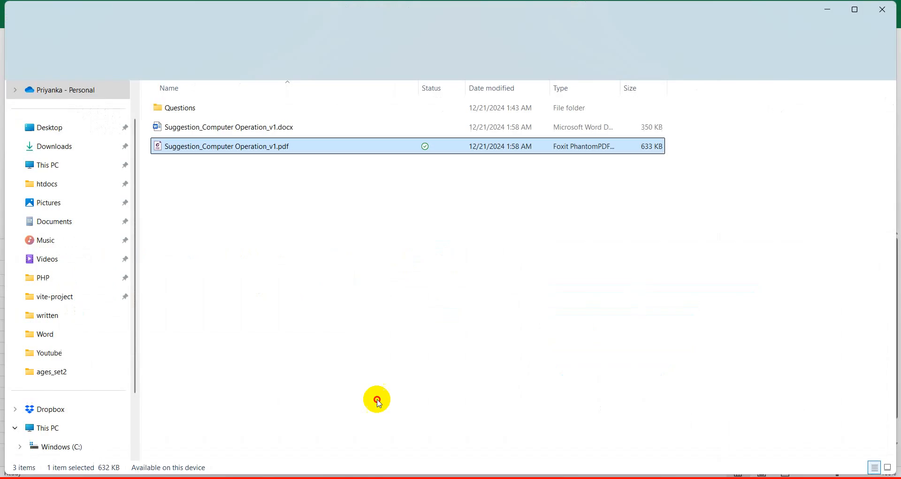
{"action": "mouse_move", "coordinate": [308, 463]}
{"action": "left_click", "coordinate": [263, 427]}
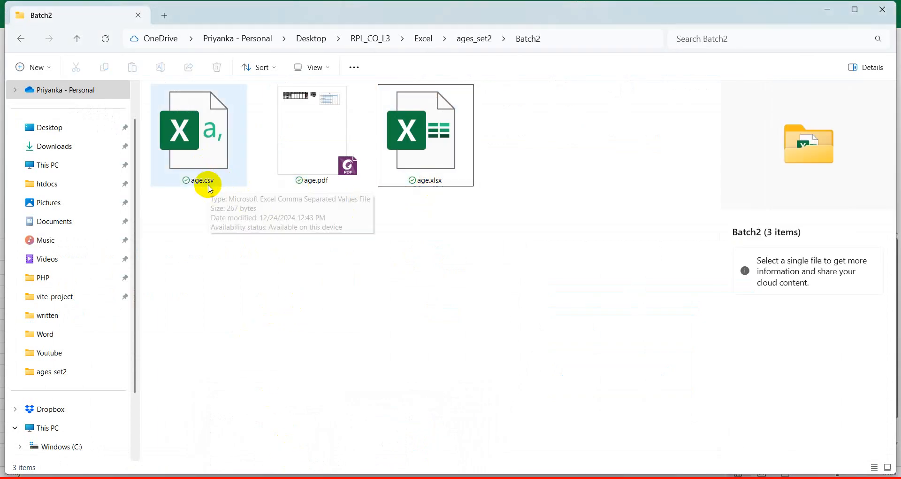
{"action": "left_click", "coordinate": [323, 144]}
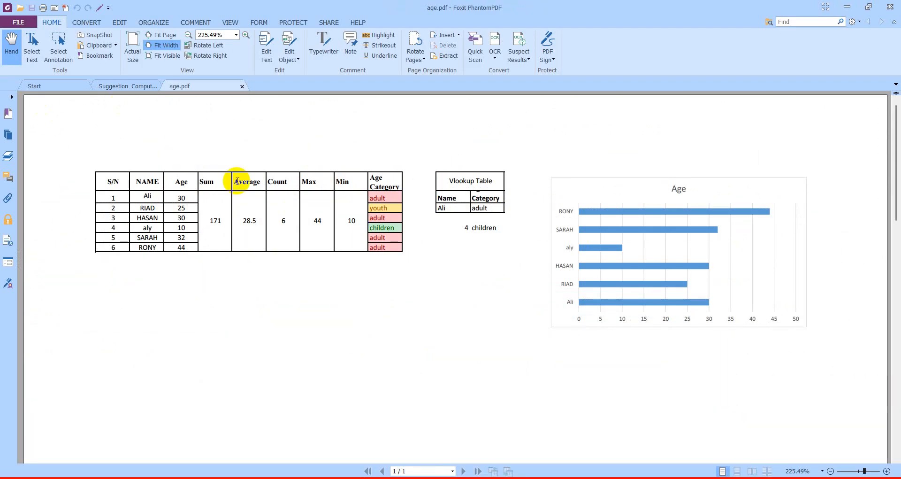
{"action": "left_click", "coordinate": [890, 6]}
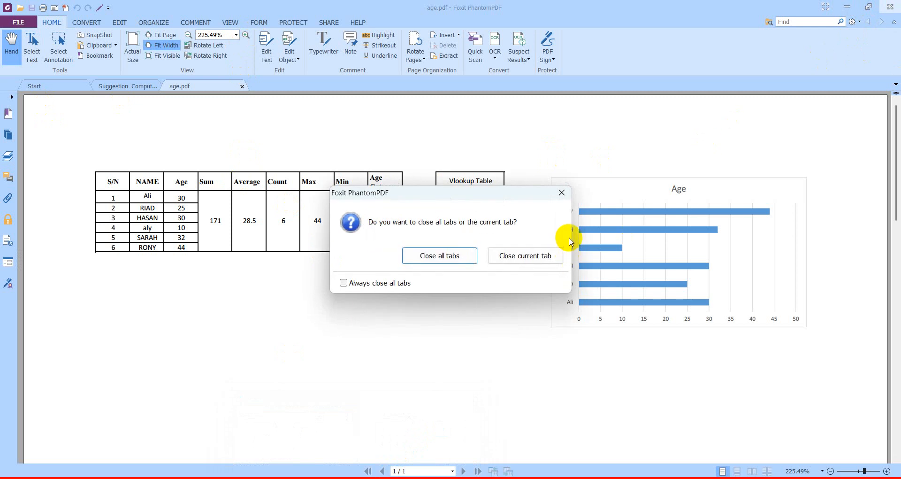
{"action": "left_click", "coordinate": [519, 258]}
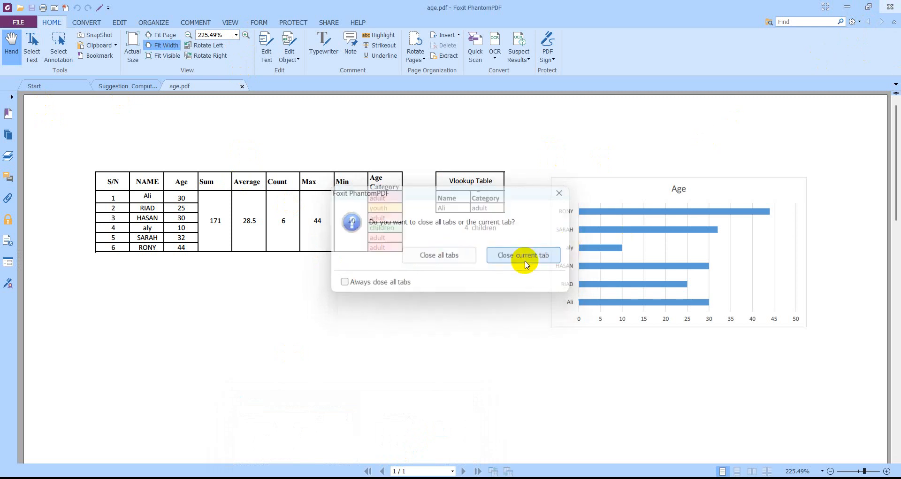
{"action": "left_click", "coordinate": [847, 8]}
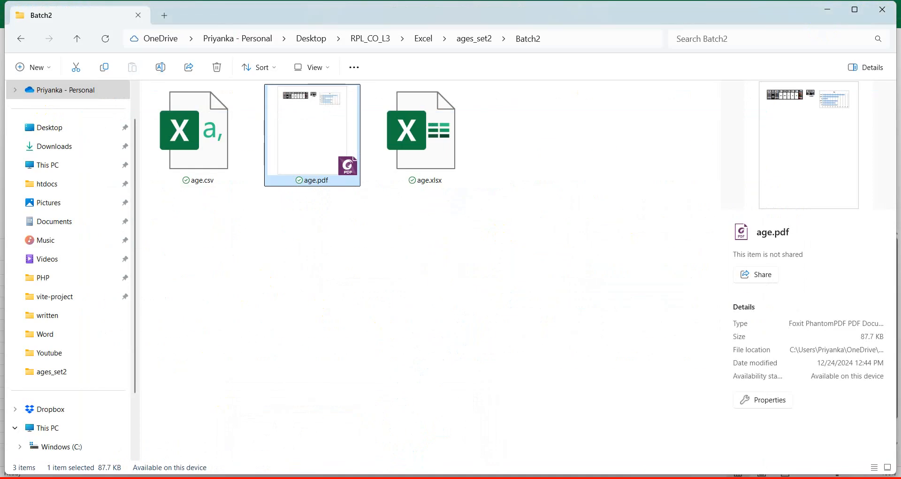
Return to the age workbook in Excel and open its Save As page.
{"action": "key", "text": "alt+Tab"}
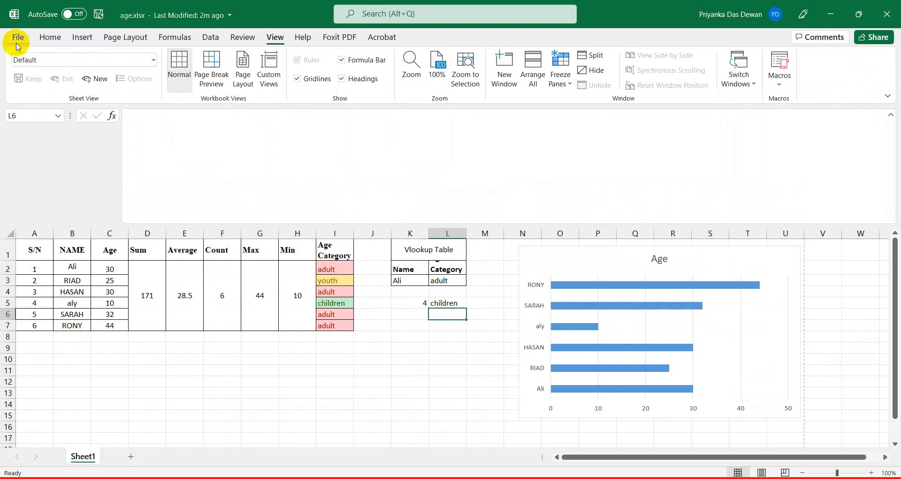
{"action": "left_click", "coordinate": [17, 43]}
{"action": "left_click", "coordinate": [32, 185]}
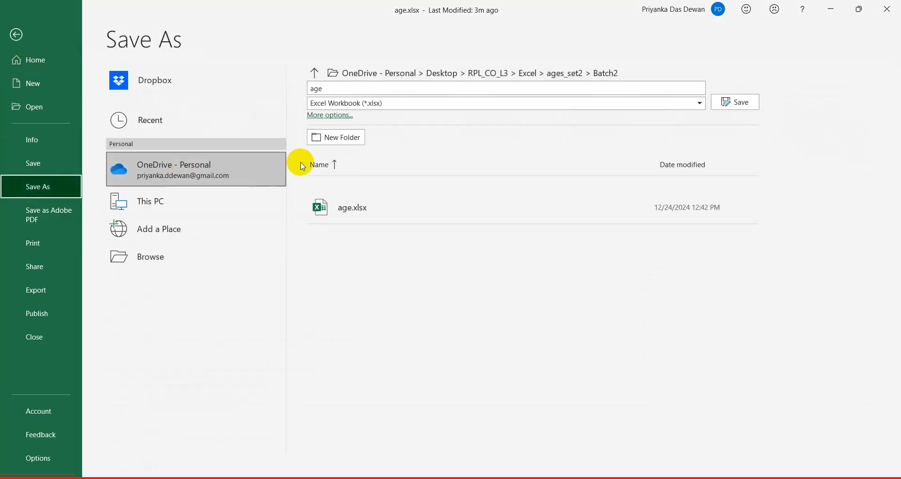
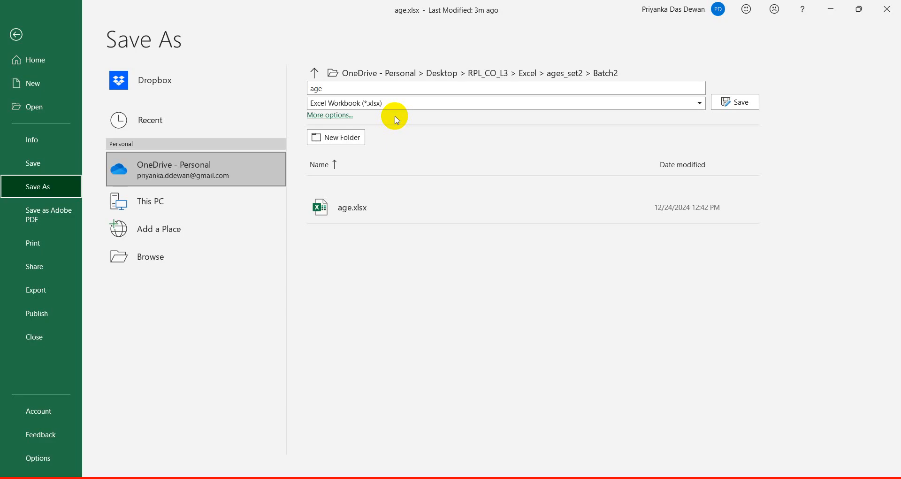
Save the workbook as PDF (*.pdf) named age, replacing the existing age.pdf in Batch2.
{"action": "left_click", "coordinate": [393, 103]}
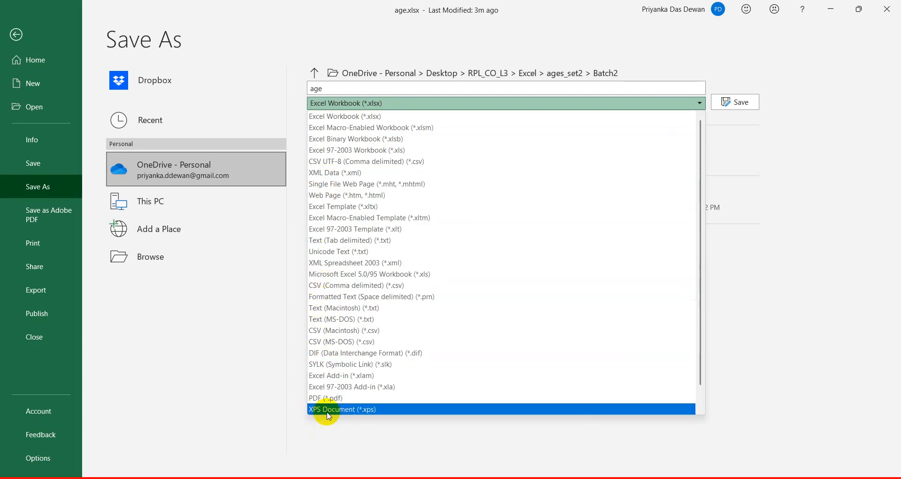
{"action": "left_click", "coordinate": [330, 399]}
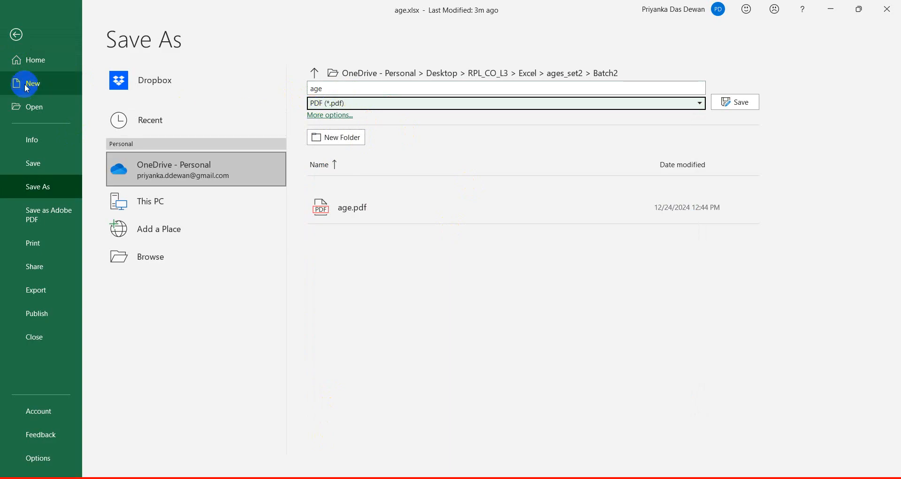
{"action": "left_click", "coordinate": [745, 104]}
{"action": "left_click", "coordinate": [465, 290]}
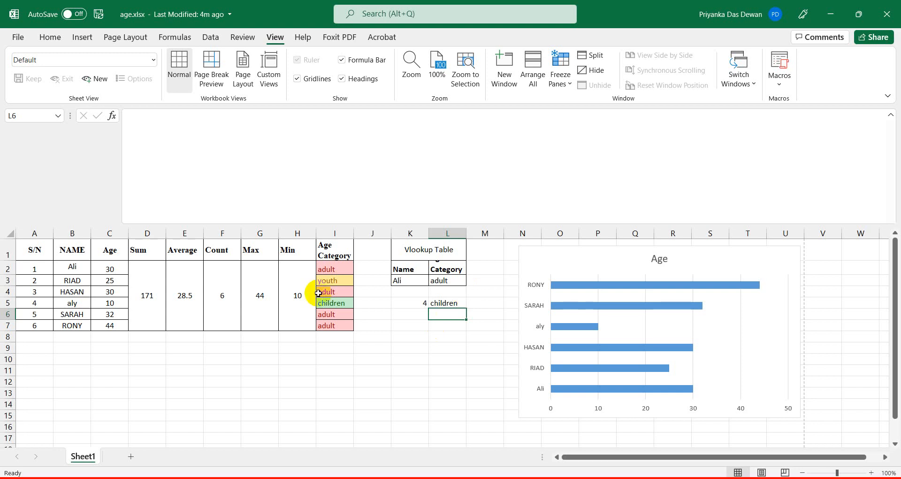
{"action": "left_click", "coordinate": [408, 477]}
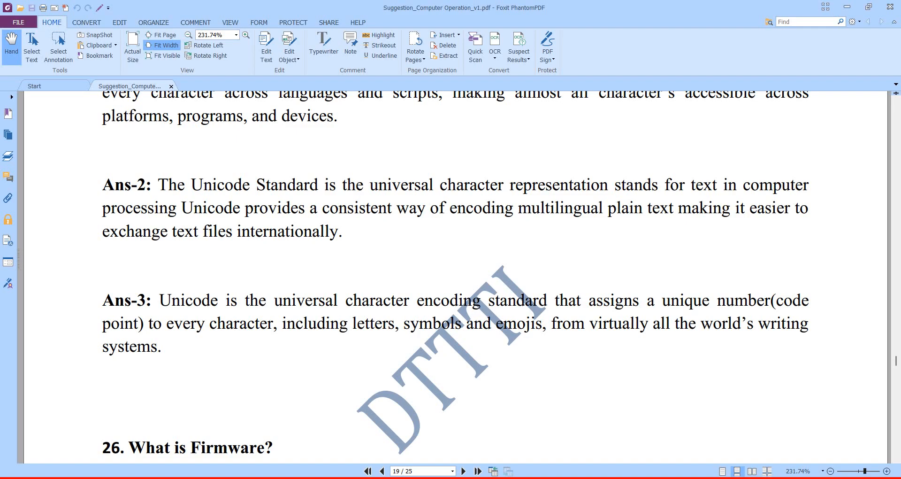
{"action": "mouse_move", "coordinate": [331, 477]}
{"action": "left_click", "coordinate": [288, 461]}
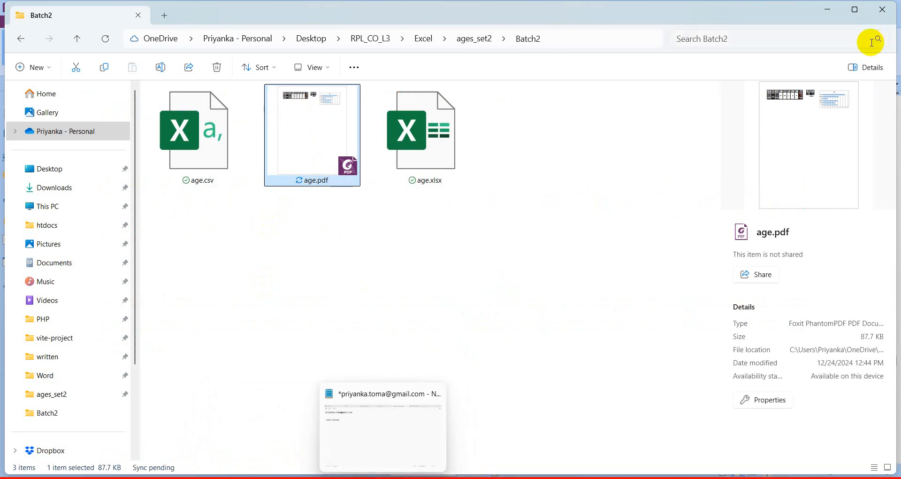
{"action": "left_click", "coordinate": [835, 17]}
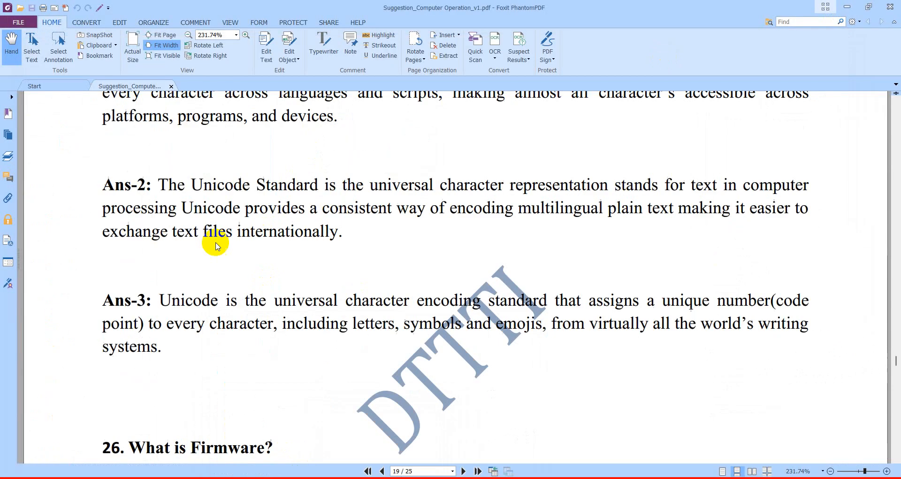
{"action": "mouse_move", "coordinate": [434, 475]}
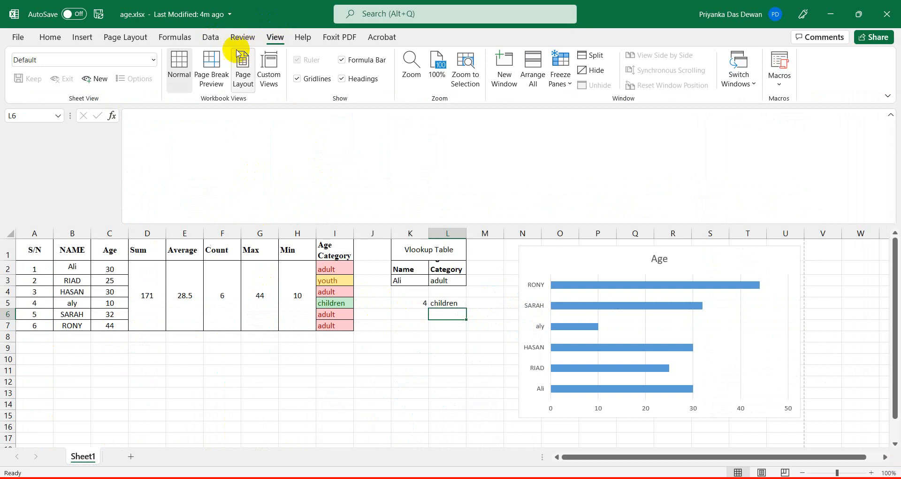
In Page Break Preview, drag the page border out to include the Age chart, then return to Normal view.
{"action": "left_click", "coordinate": [212, 65]}
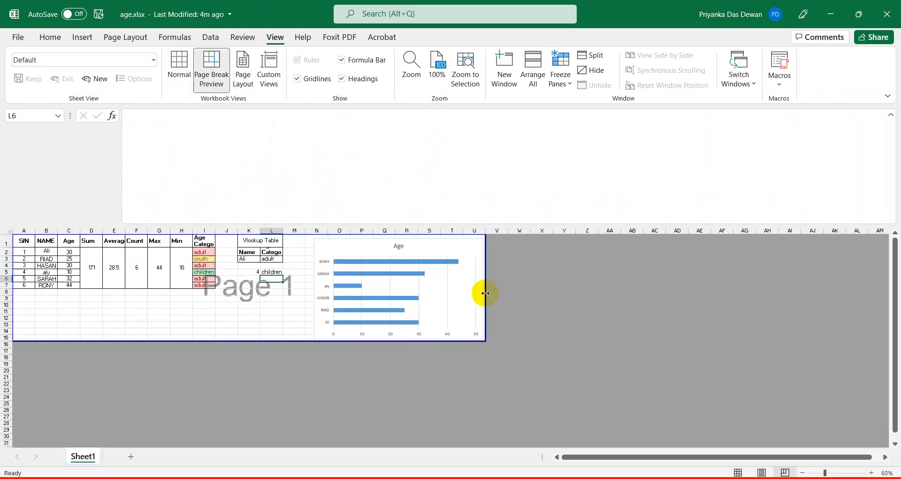
{"action": "left_click_drag", "start_coordinate": [484, 293], "coordinate": [301, 291]}
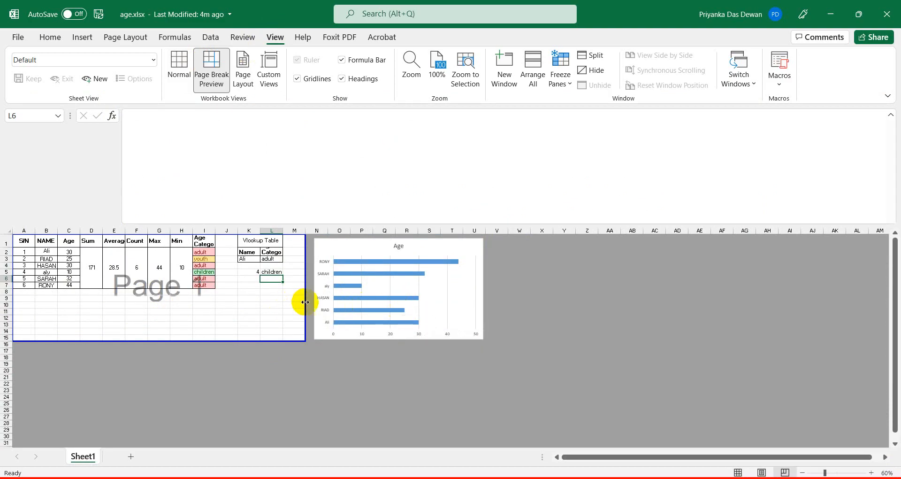
{"action": "left_click_drag", "start_coordinate": [305, 301], "coordinate": [485, 301]}
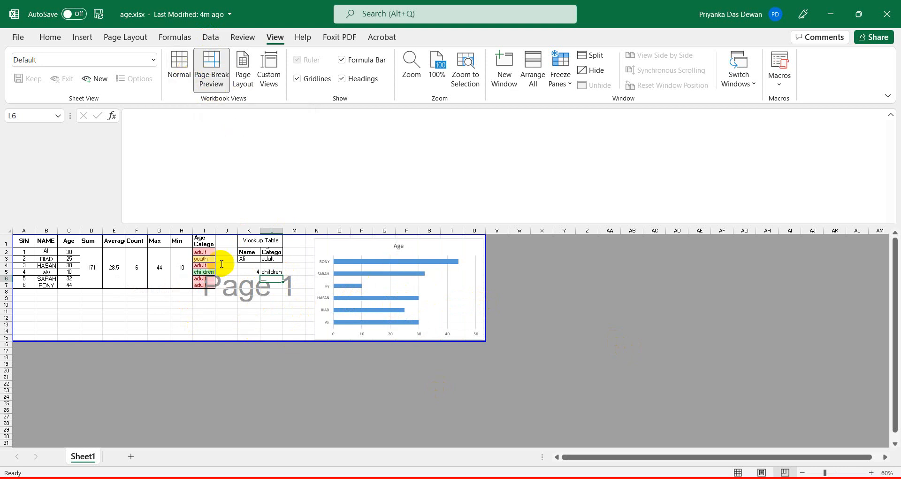
{"action": "left_click", "coordinate": [181, 70]}
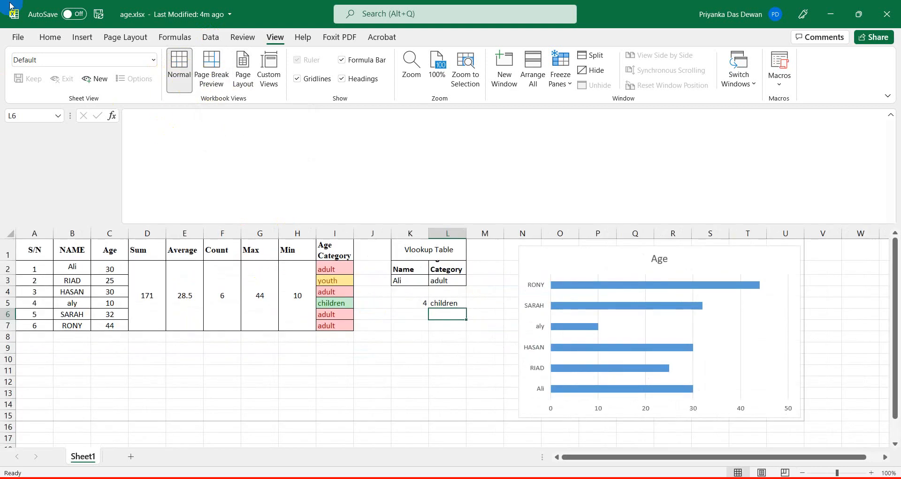
Check the print preview of the sheet and return to the worksheet.
{"action": "left_click", "coordinate": [26, 40]}
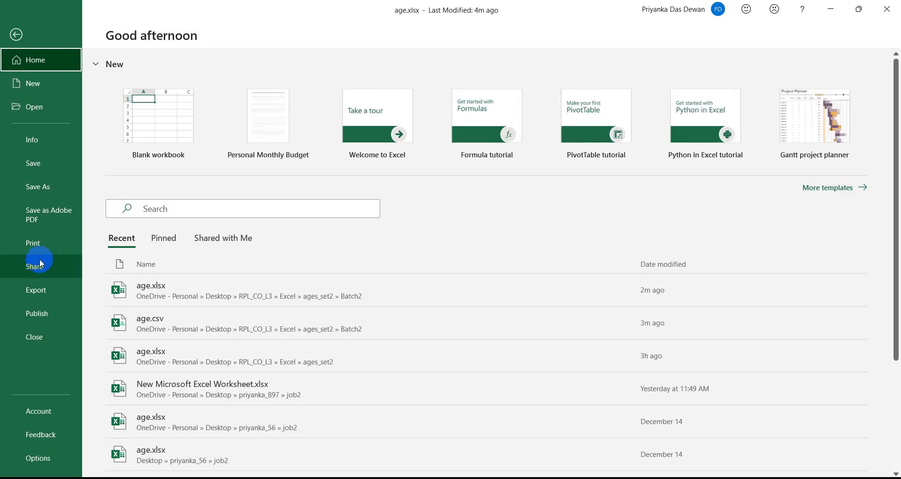
{"action": "left_click", "coordinate": [41, 245]}
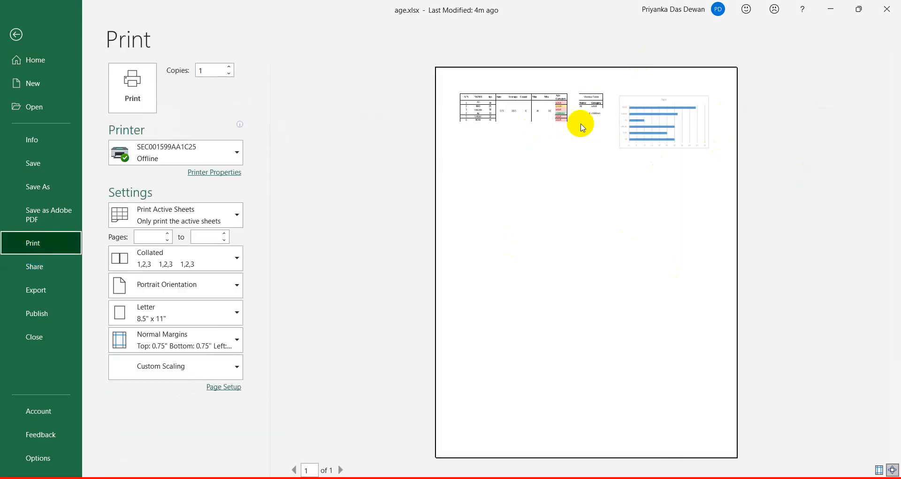
{"action": "left_click", "coordinate": [21, 138]}
{"action": "left_click", "coordinate": [17, 35]}
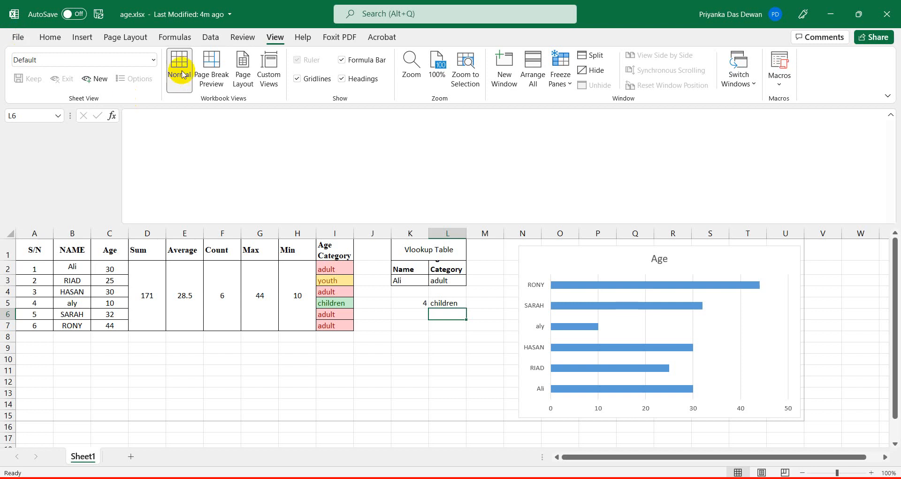
In Page Break Preview, narrow the printed page to end near column M and preview it.
{"action": "left_click", "coordinate": [212, 71]}
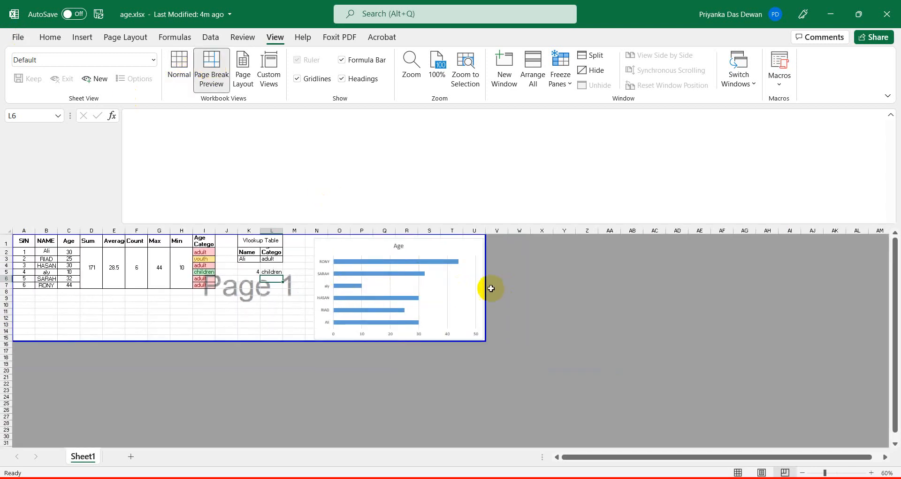
{"action": "left_click_drag", "start_coordinate": [486, 287], "coordinate": [302, 275]}
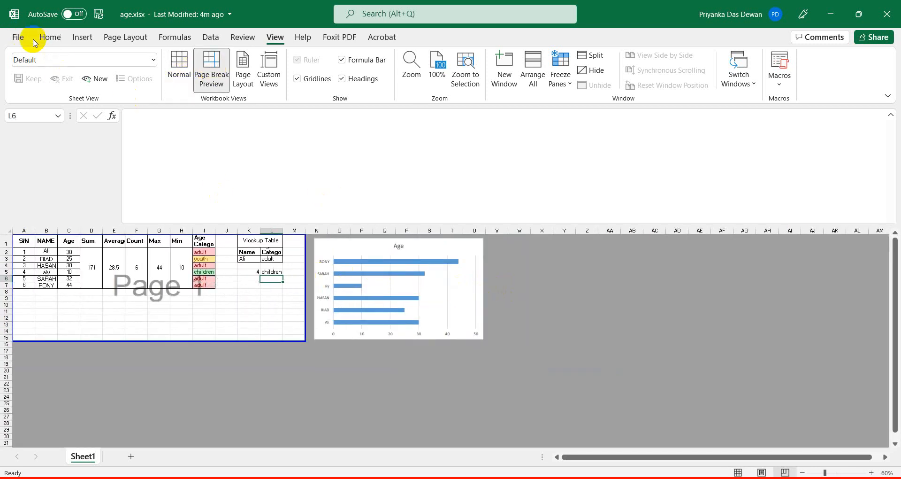
{"action": "left_click", "coordinate": [17, 37]}
{"action": "left_click", "coordinate": [40, 237]}
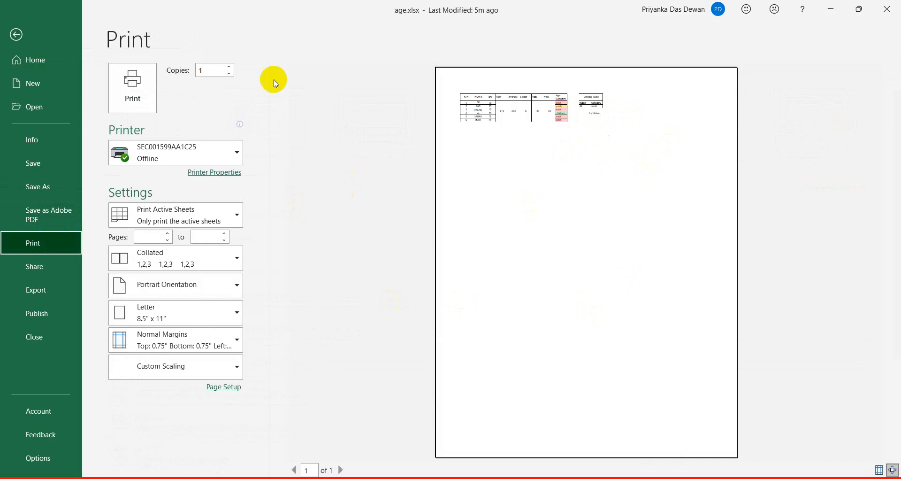
Widen the printed page through column U to include the Age chart, back in Normal view.
{"action": "left_click", "coordinate": [29, 35]}
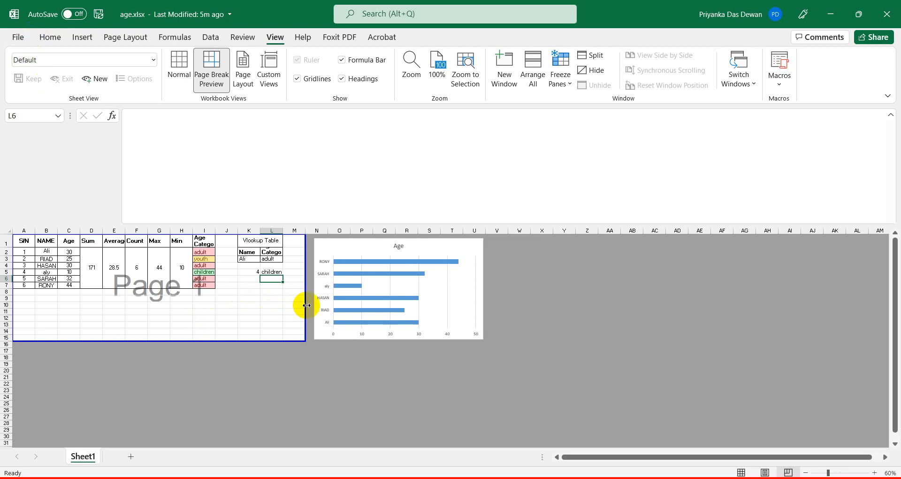
{"action": "left_click_drag", "start_coordinate": [304, 306], "coordinate": [483, 309]}
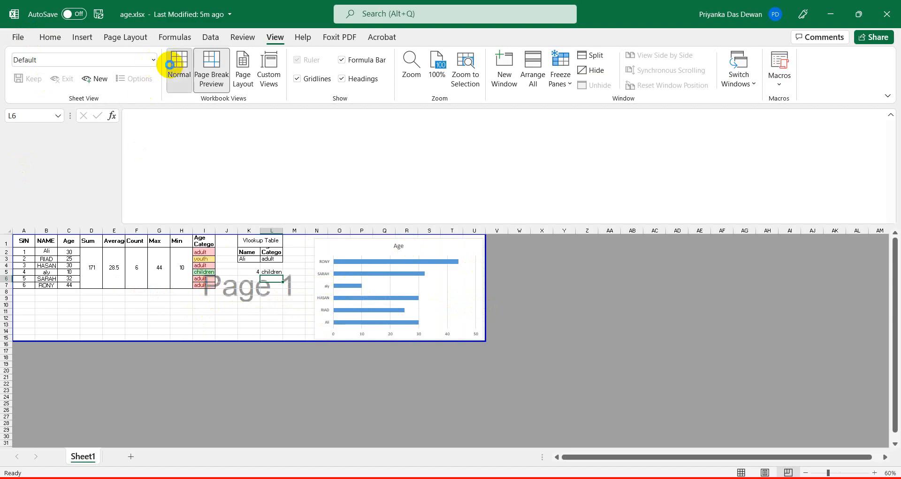
{"action": "left_click", "coordinate": [173, 64]}
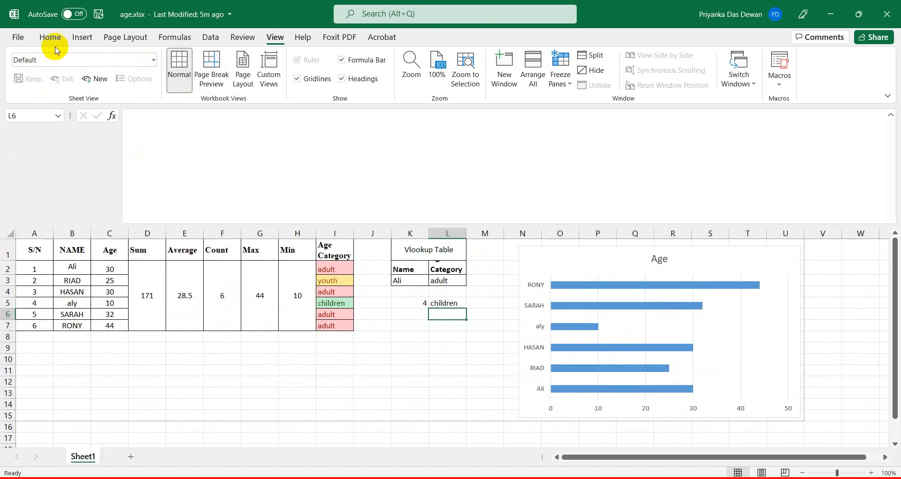
Export a PDF copy as age.pdf in Batch2, replace the old file, and view it in File Explorer.
{"action": "left_click", "coordinate": [18, 37]}
{"action": "left_click", "coordinate": [37, 187]}
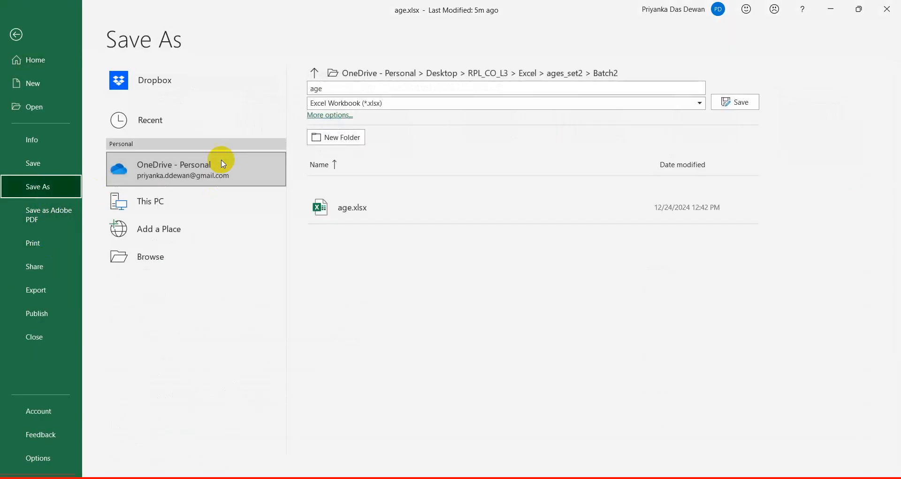
{"action": "left_click", "coordinate": [332, 103]}
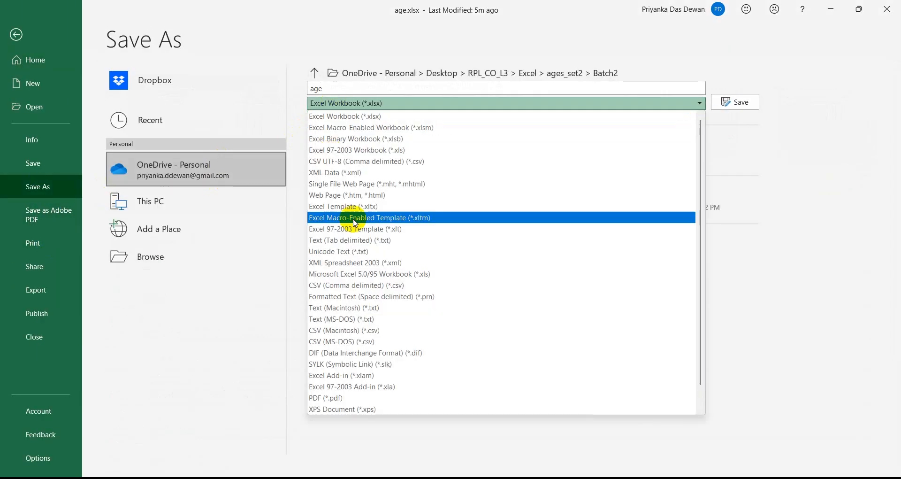
{"action": "left_click", "coordinate": [325, 397]}
{"action": "left_click", "coordinate": [755, 103]}
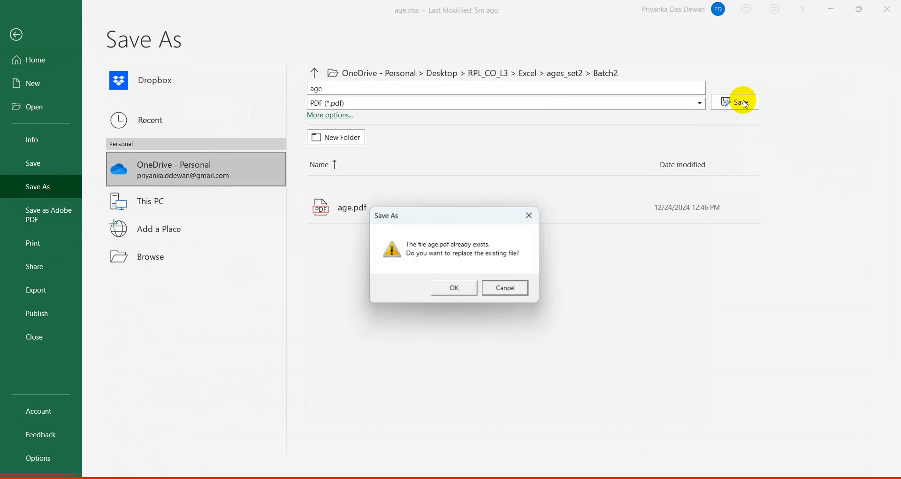
{"action": "left_click", "coordinate": [458, 295]}
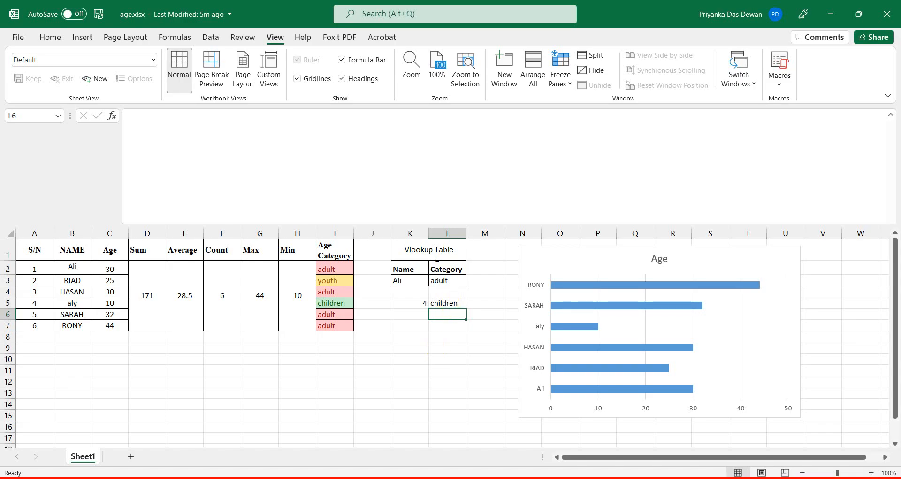
{"action": "left_click", "coordinate": [331, 478]}
{"action": "left_click", "coordinate": [331, 478]}
{"action": "left_click", "coordinate": [308, 444]}
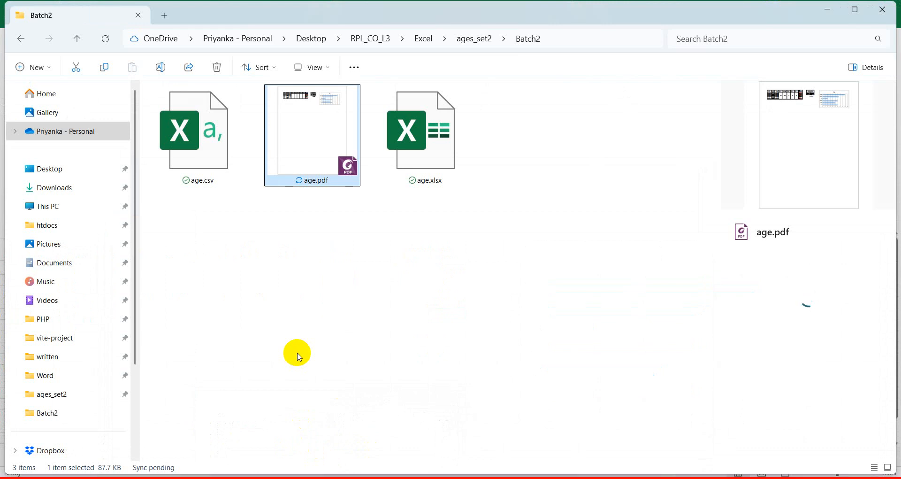
{"action": "left_click", "coordinate": [833, 10]}
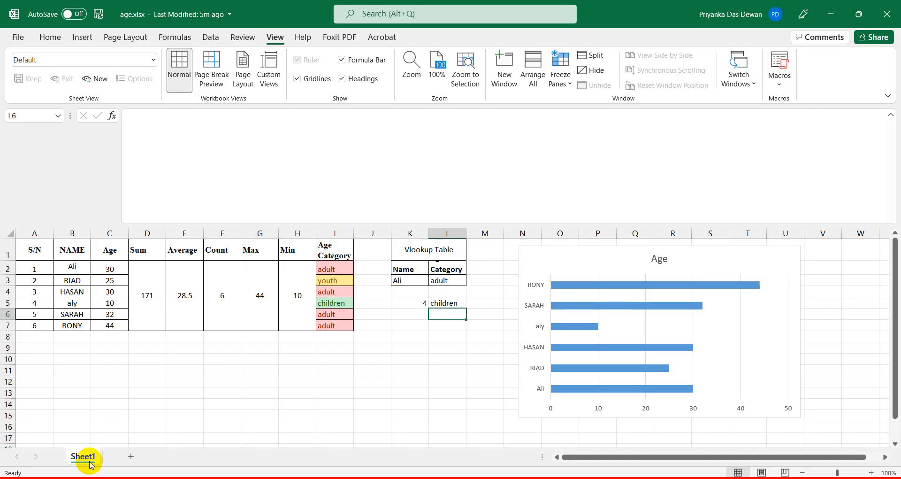
{"action": "left_click", "coordinate": [182, 389]}
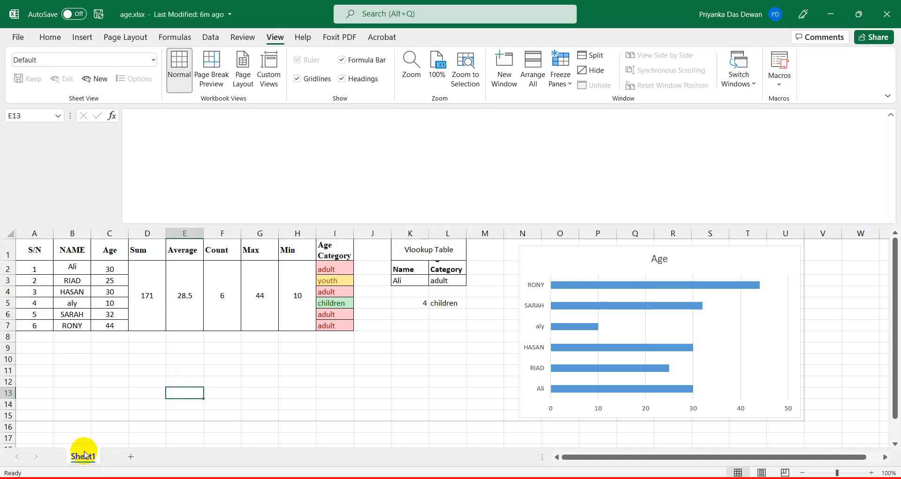
Protect Sheet1 with a password, confirm it, and test by trying to edit a cell.
{"action": "right_click", "coordinate": [83, 455]}
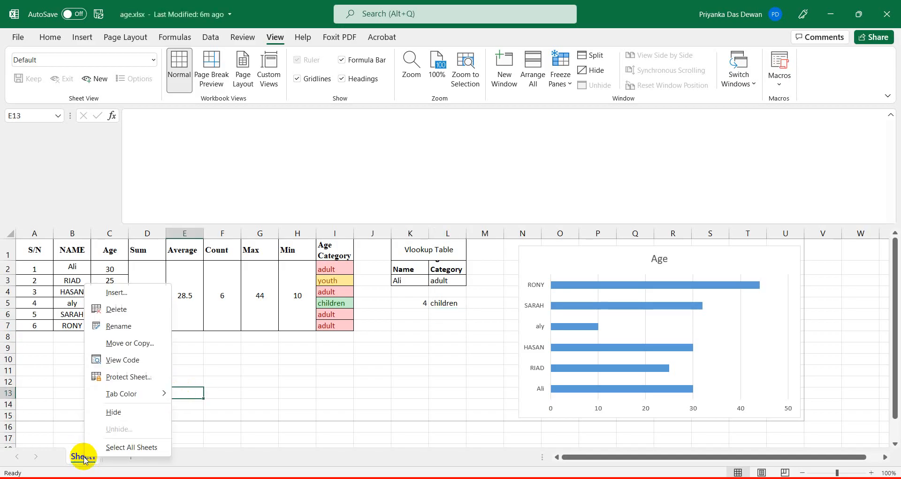
{"action": "left_click", "coordinate": [120, 378]}
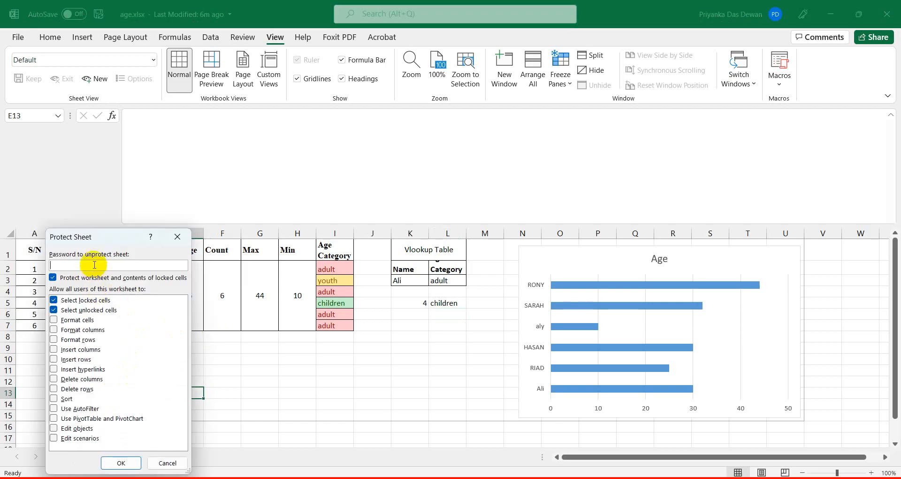
{"action": "type", "text": "12345"}
{"action": "left_click", "coordinate": [121, 462]}
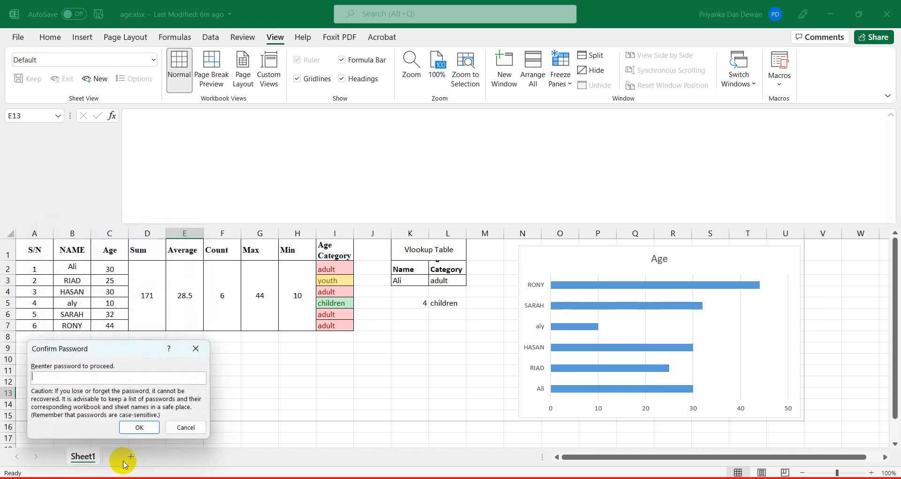
{"action": "type", "text": "1"}
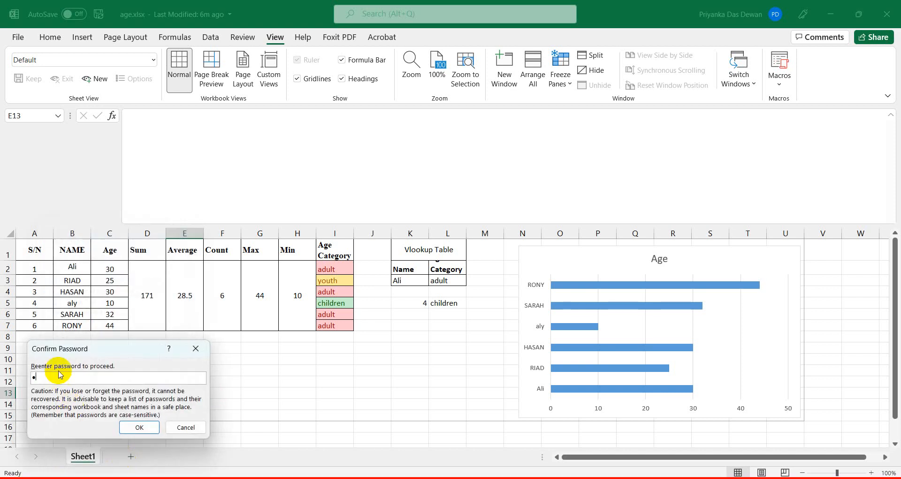
{"action": "type", "text": "234"}
{"action": "left_click", "coordinate": [139, 425]}
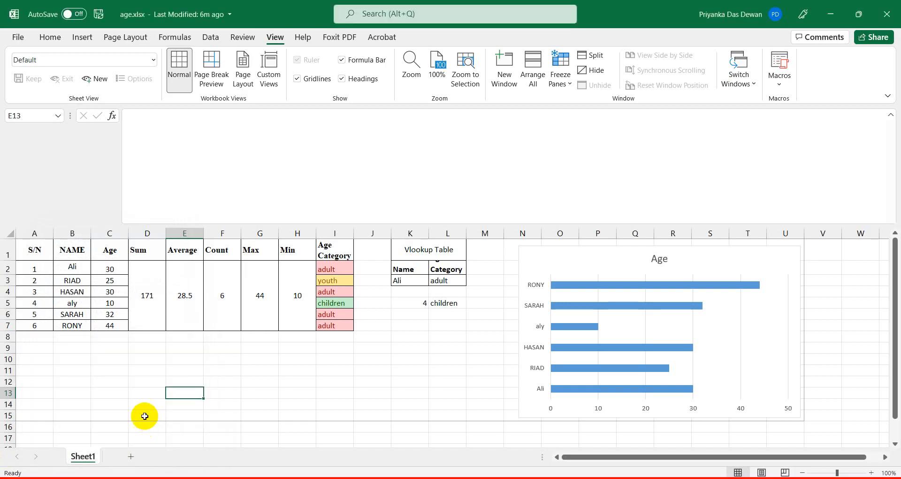
{"action": "double_click", "coordinate": [240, 379]}
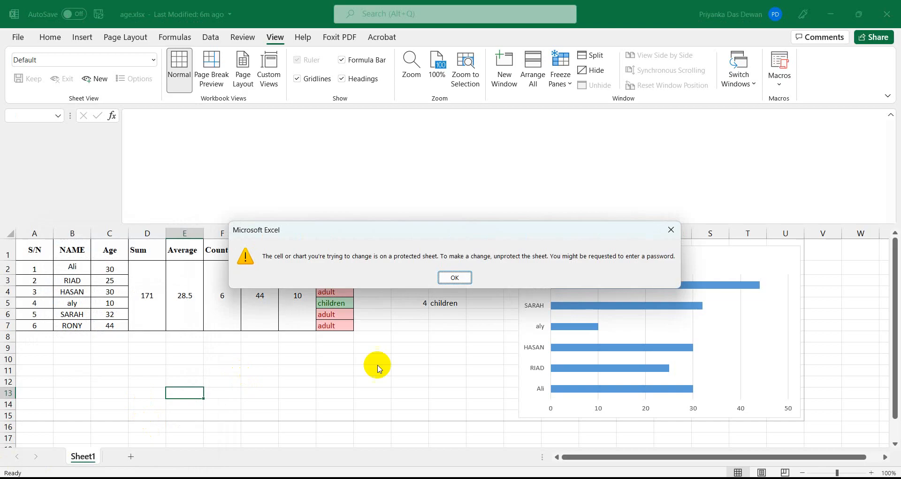
Dismiss the protected-sheet warning and begin unprotecting Sheet1 by entering its password.
{"action": "left_click", "coordinate": [671, 230]}
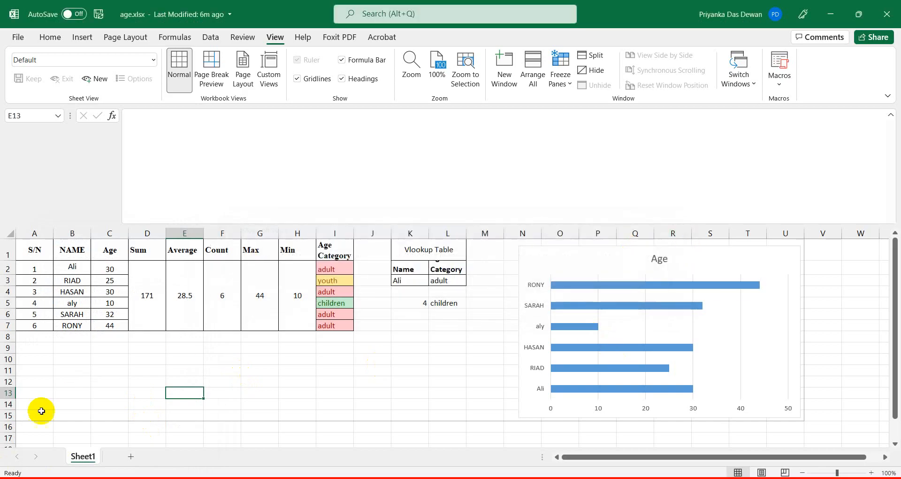
{"action": "right_click", "coordinate": [85, 462]}
{"action": "left_click", "coordinate": [133, 380]}
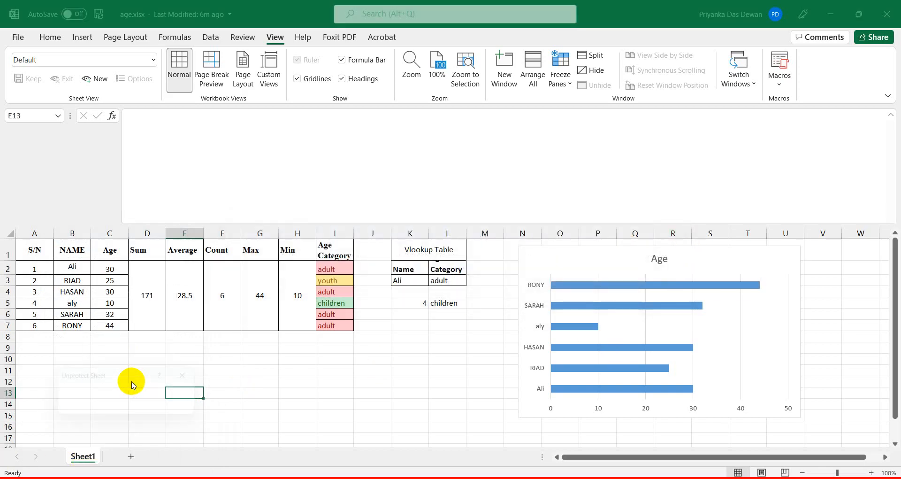
{"action": "type", "text": "12"}
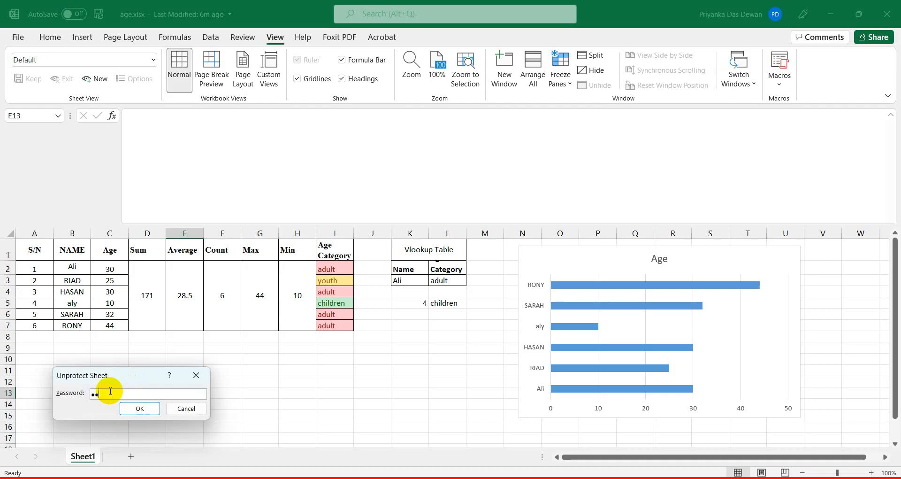
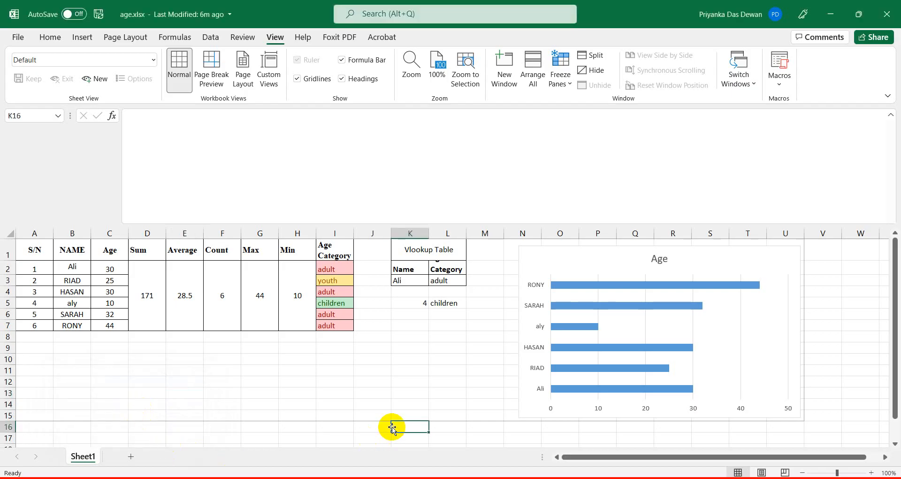
Erase the stray characters typed into K16, leaving the cell empty.
{"action": "type", "text": "otiyjdrioyhdioyjdio"}
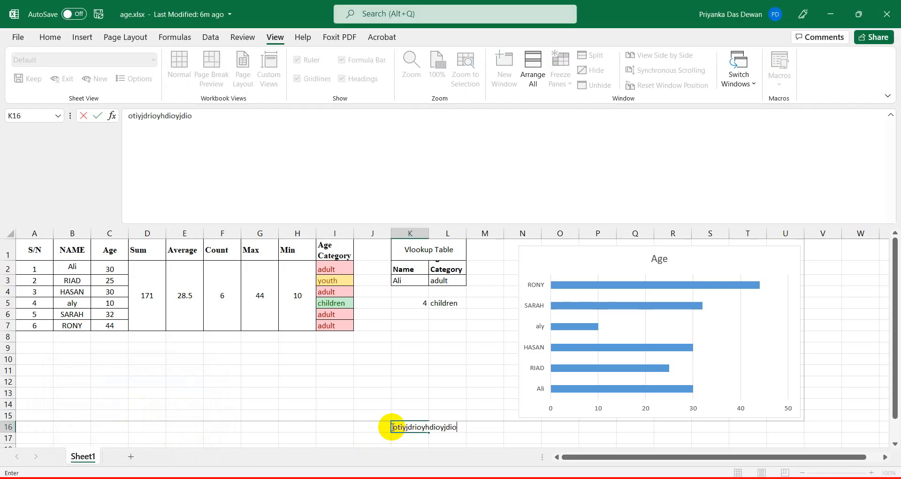
{"action": "key", "text": "BackSpace"}
{"action": "key", "text": "BackSpace"}
{"action": "key", "text": "BackSpace"}
{"action": "key", "text": "BackSpace"}
{"action": "key", "text": "BackSpace"}
{"action": "key", "text": "BackSpace"}
{"action": "key", "text": "BackSpace"}
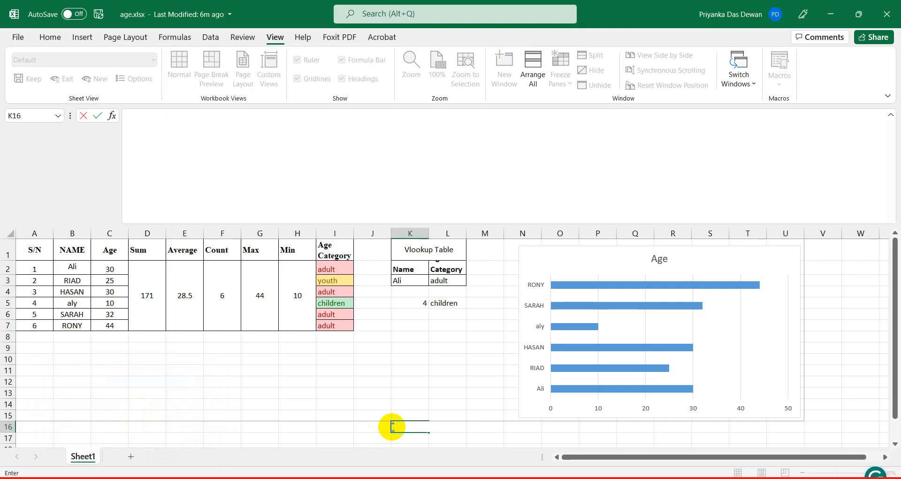
{"action": "left_click", "coordinate": [185, 438]}
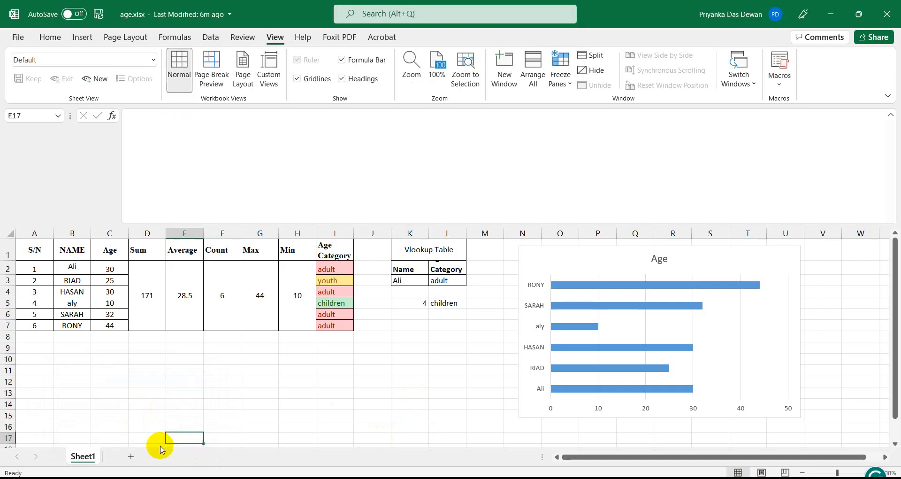
Protect Sheet1 from its tab menu with a password, confirming it in the second prompt.
{"action": "right_click", "coordinate": [78, 456]}
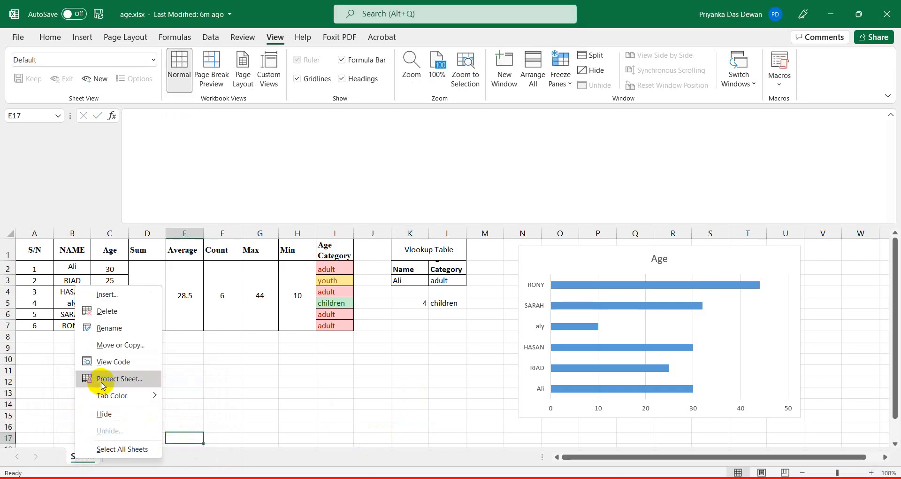
{"action": "left_click", "coordinate": [261, 454]}
{"action": "right_click", "coordinate": [78, 457]}
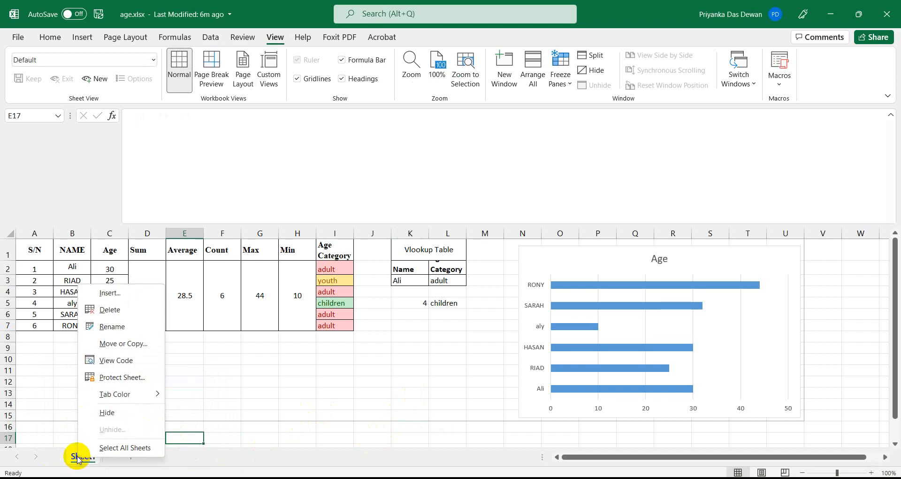
{"action": "left_click", "coordinate": [109, 375]}
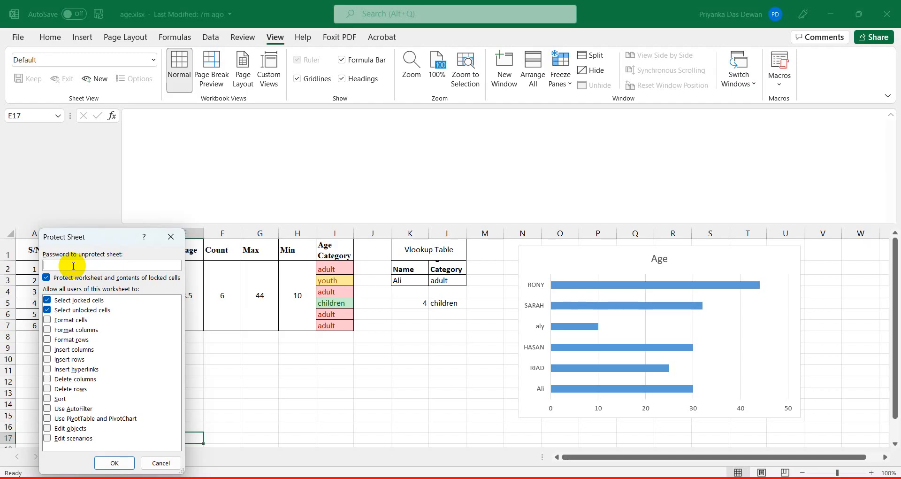
{"action": "type", "text": "3456"}
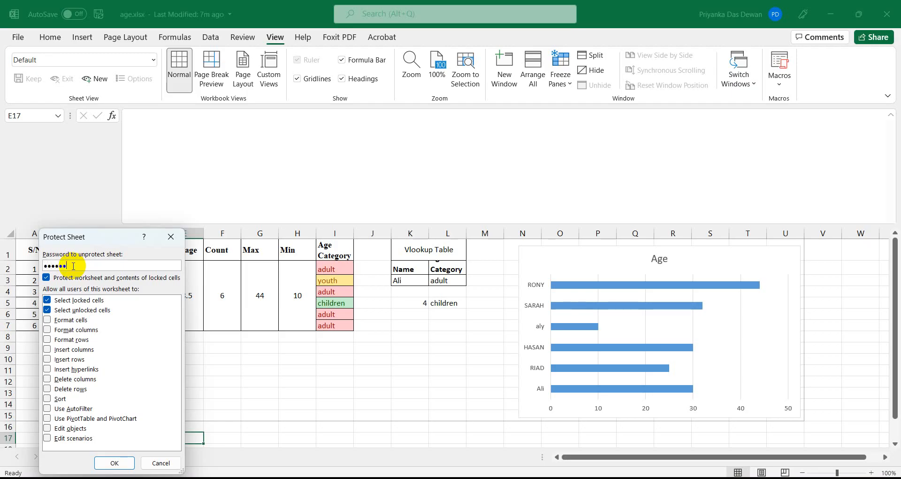
{"action": "left_click", "coordinate": [114, 463]}
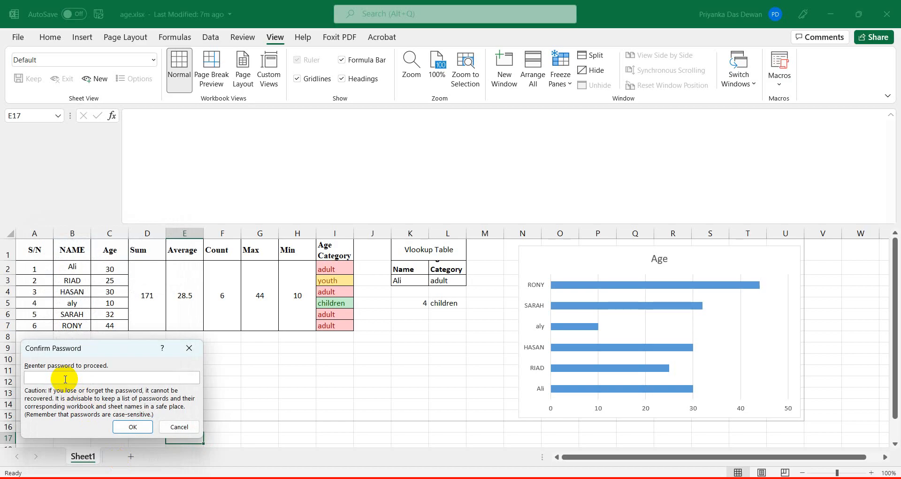
{"action": "type", "text": "123456"}
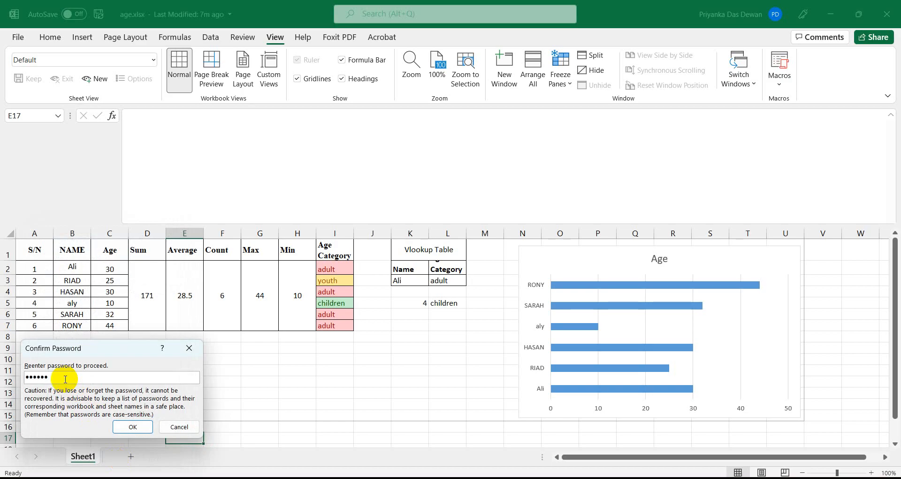
{"action": "left_click", "coordinate": [139, 426]}
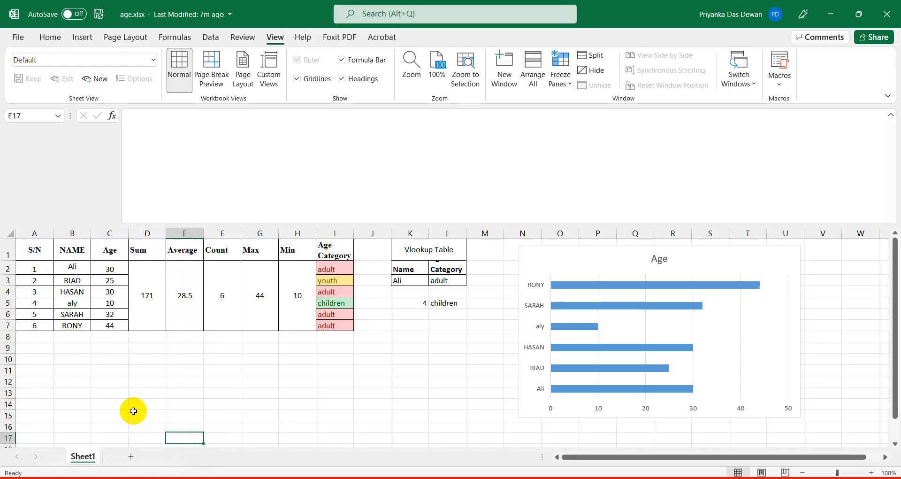
Try editing a cell, dismiss the protection warning, then unprotect Sheet1 with its password.
{"action": "double_click", "coordinate": [256, 373]}
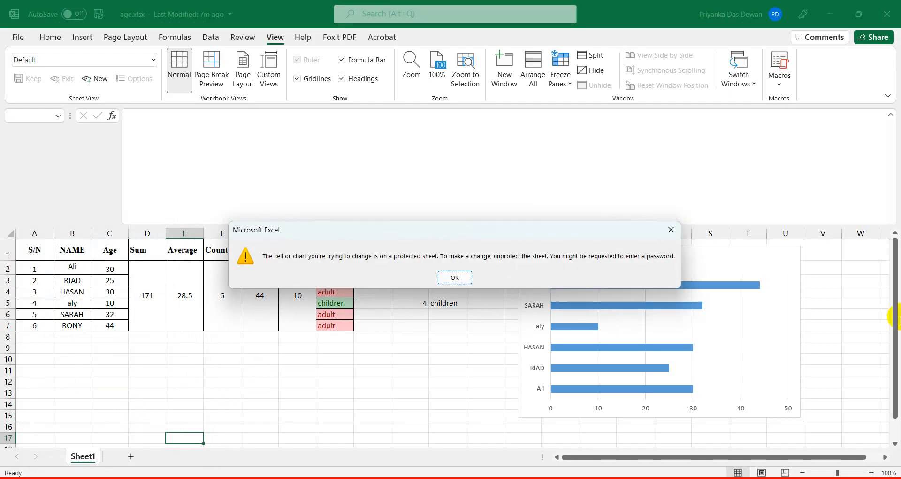
{"action": "left_click", "coordinate": [455, 277]}
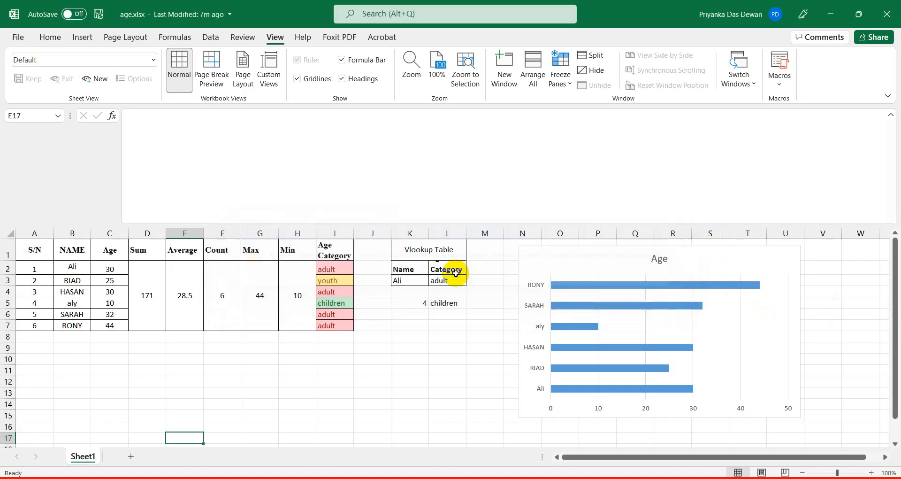
{"action": "right_click", "coordinate": [80, 459]}
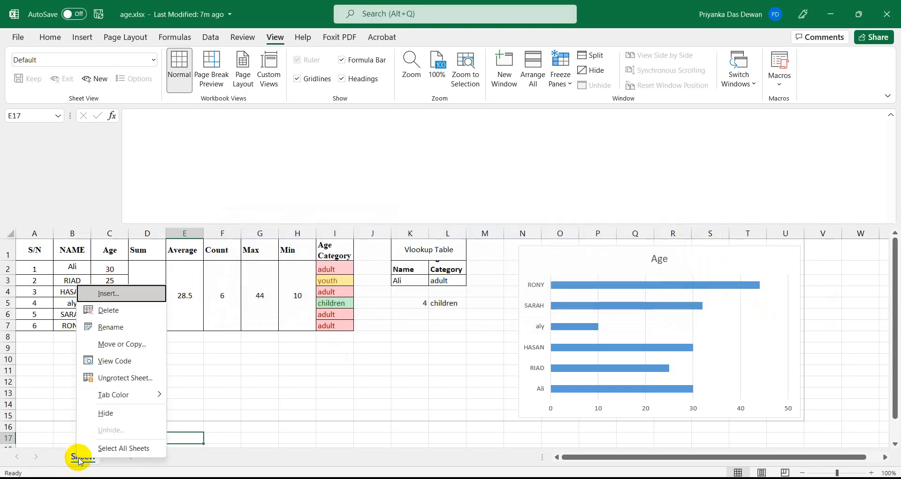
{"action": "left_click", "coordinate": [121, 377]}
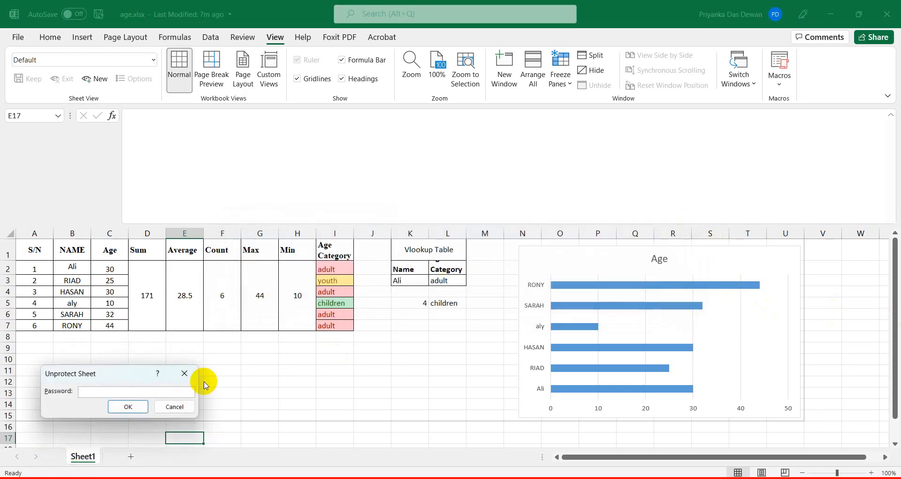
{"action": "left_click", "coordinate": [188, 379]}
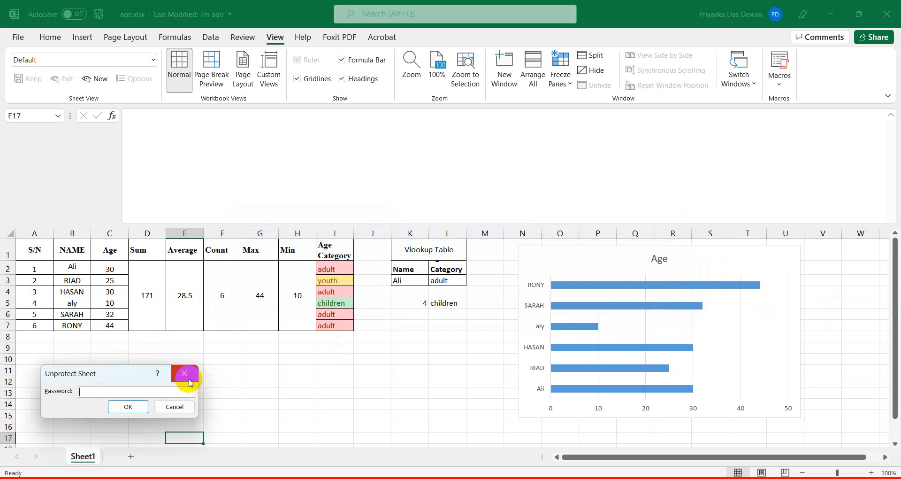
{"action": "type", "text": "12"}
{"action": "left_click", "coordinate": [128, 407]}
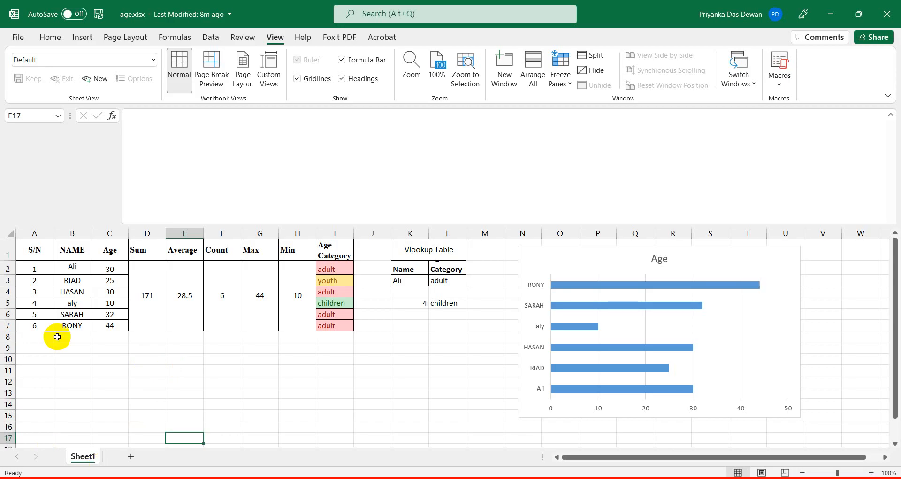
Switch the workbook to Page Break Preview from the View tab.
{"action": "left_click", "coordinate": [49, 38]}
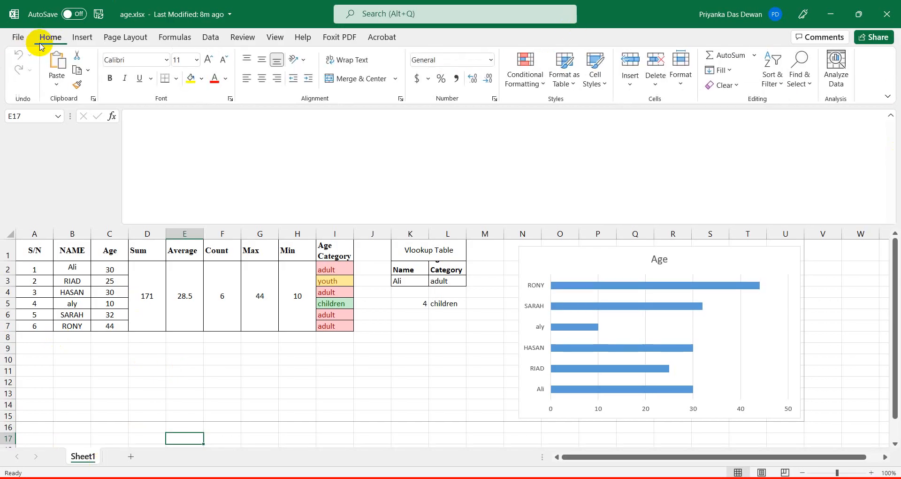
{"action": "left_click", "coordinate": [276, 39]}
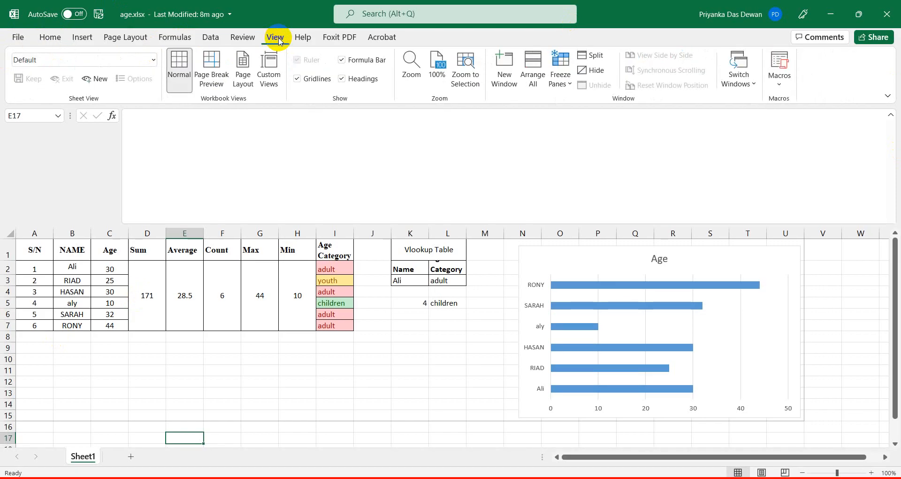
{"action": "left_click", "coordinate": [217, 78]}
{"action": "left_click", "coordinate": [187, 74]}
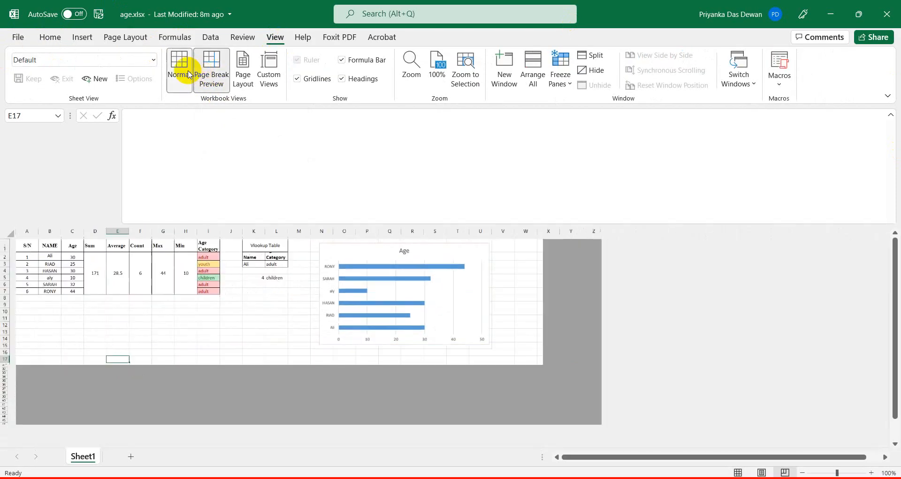
{"action": "left_click", "coordinate": [212, 70]}
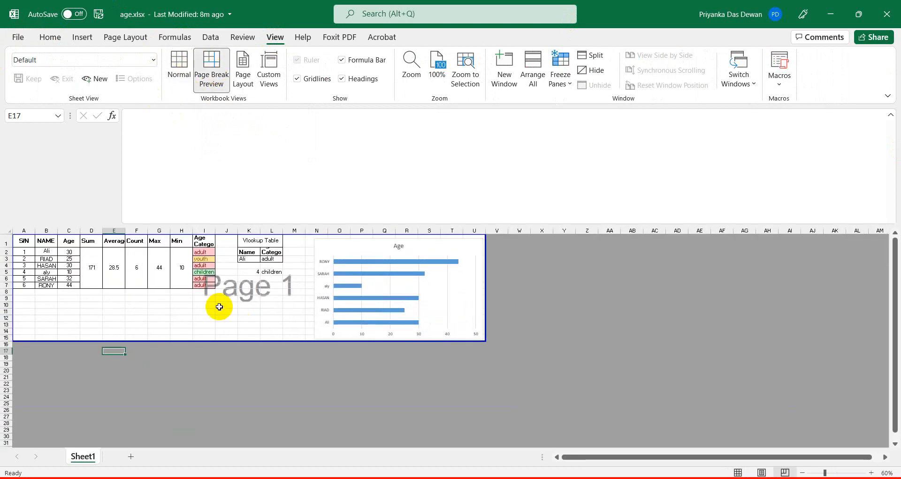
Extend the printed page down to row 27, keeping its right border at column U.
{"action": "left_click_drag", "start_coordinate": [217, 340], "coordinate": [217, 420]}
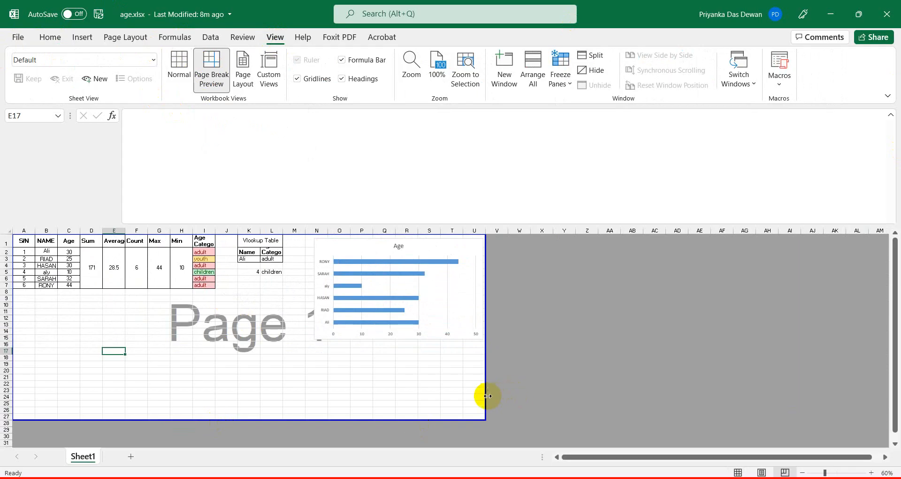
{"action": "left_click_drag", "start_coordinate": [484, 394], "coordinate": [865, 376]}
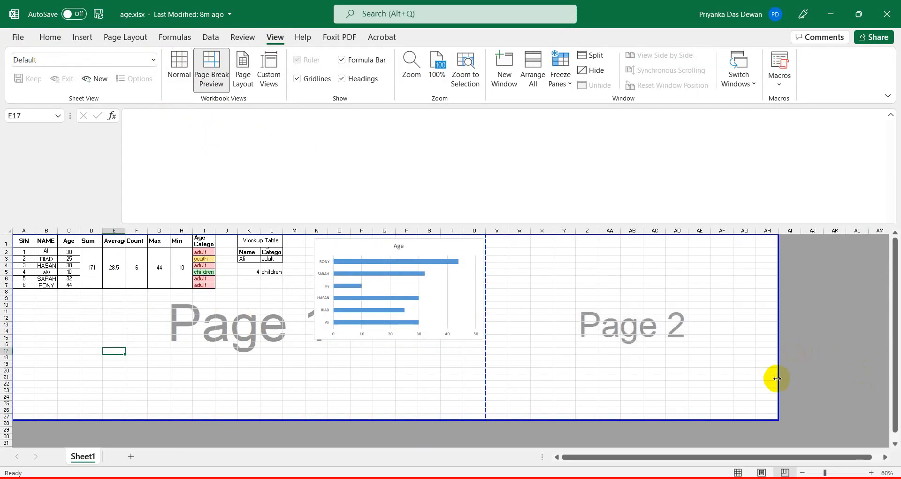
{"action": "left_click_drag", "start_coordinate": [778, 377], "coordinate": [487, 392]}
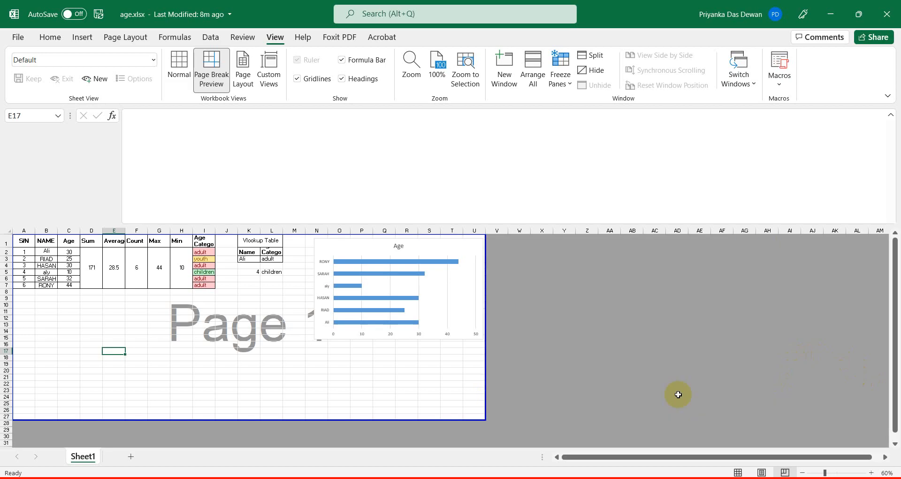
{"action": "left_click", "coordinate": [677, 394]}
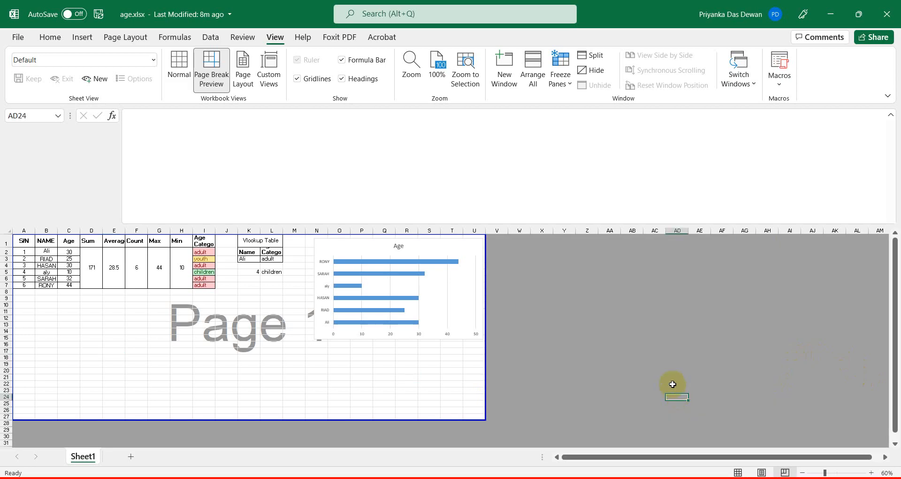
{"action": "left_click", "coordinate": [201, 350]}
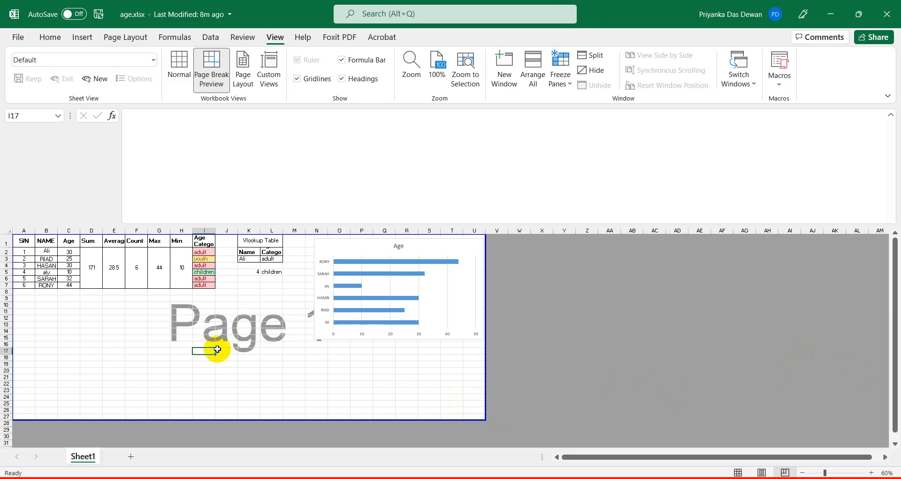